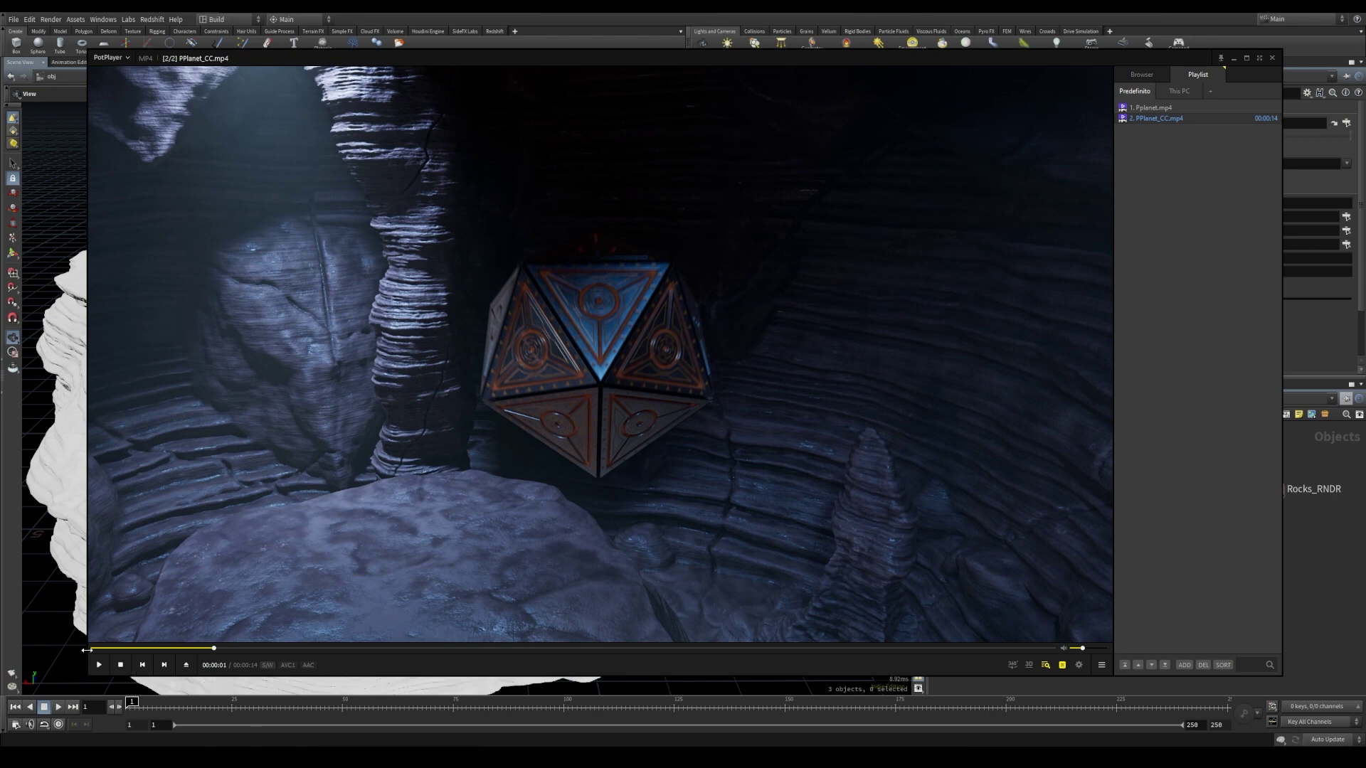
- Play the reference clip PPlanet_CC.mp4 from its start, pause it, and switch back to Houdini
{"action": "left_click_drag", "start_coordinate": [106, 648], "coordinate": [175, 649]}
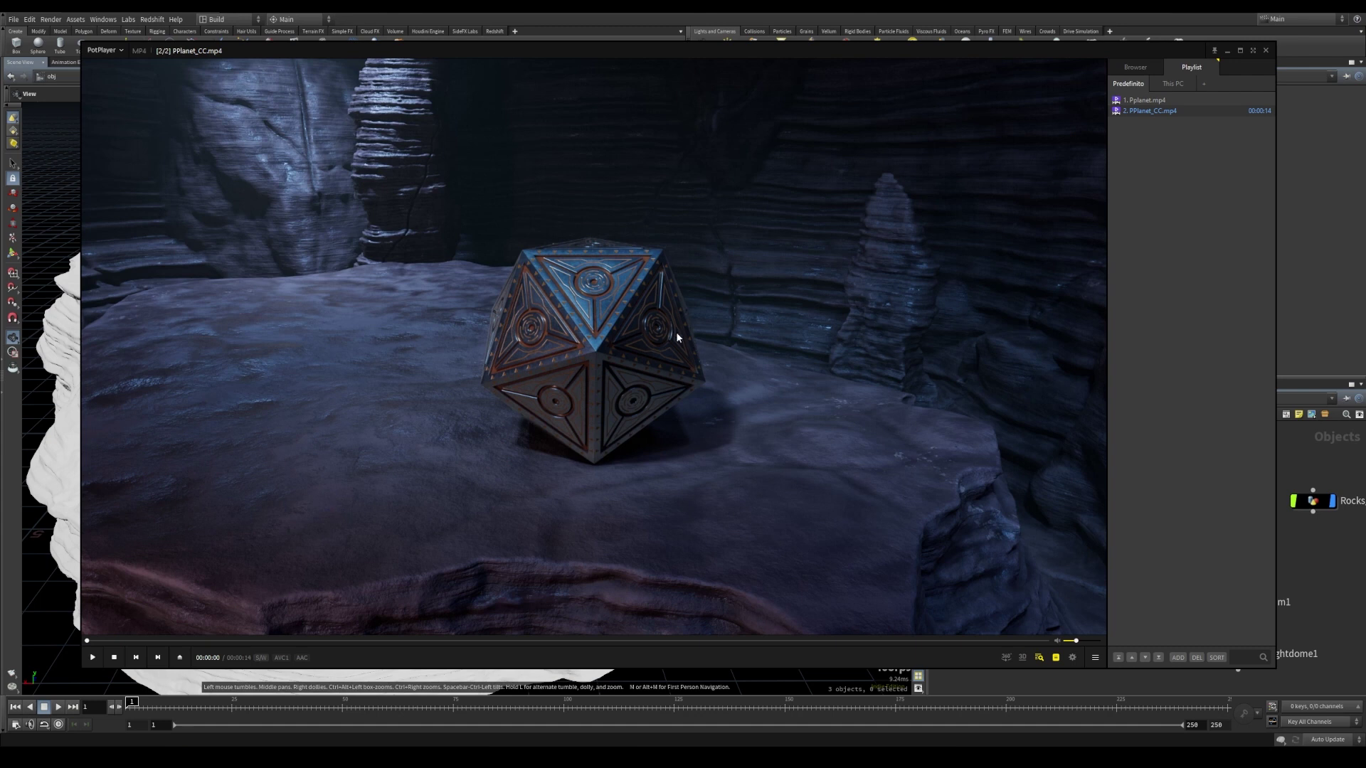
{"action": "left_click", "coordinate": [91, 658]}
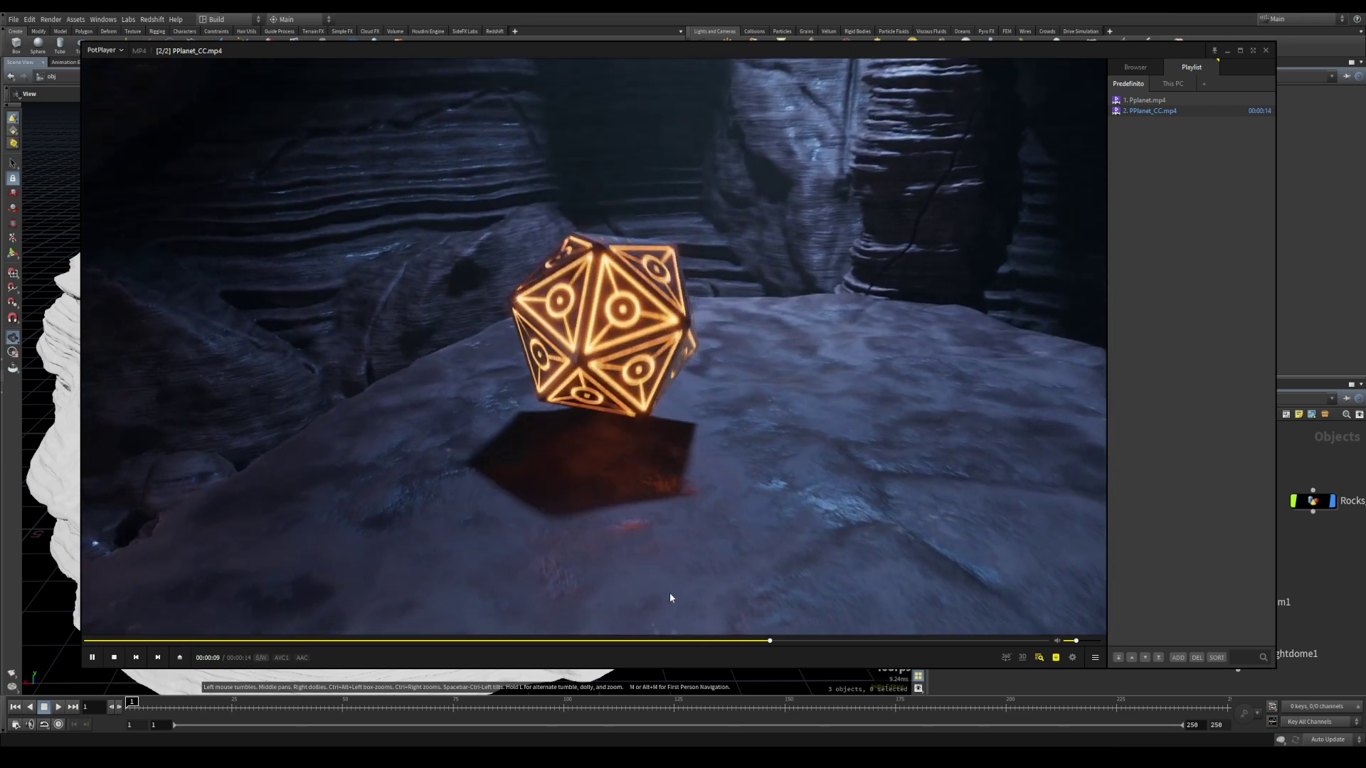
{"action": "left_click", "coordinate": [92, 657]}
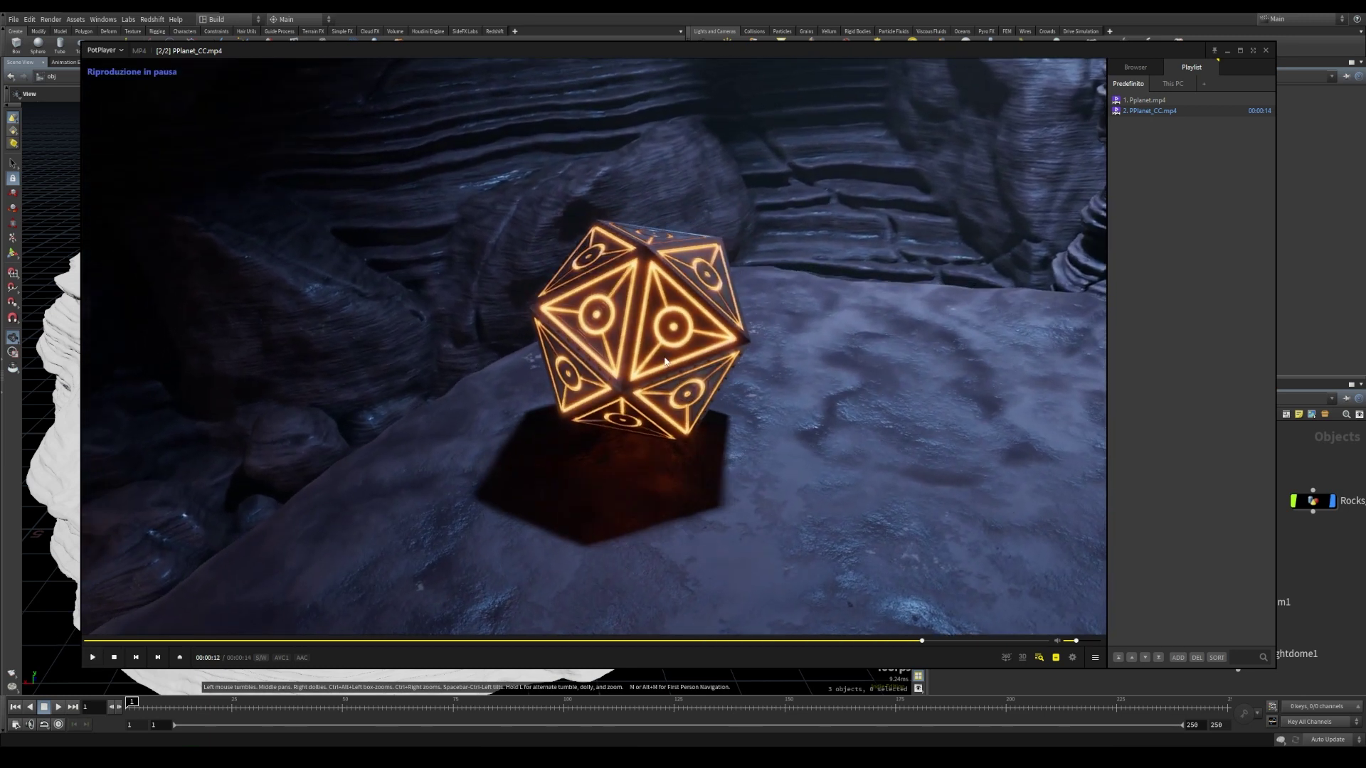
{"action": "left_click", "coordinate": [1019, 684]}
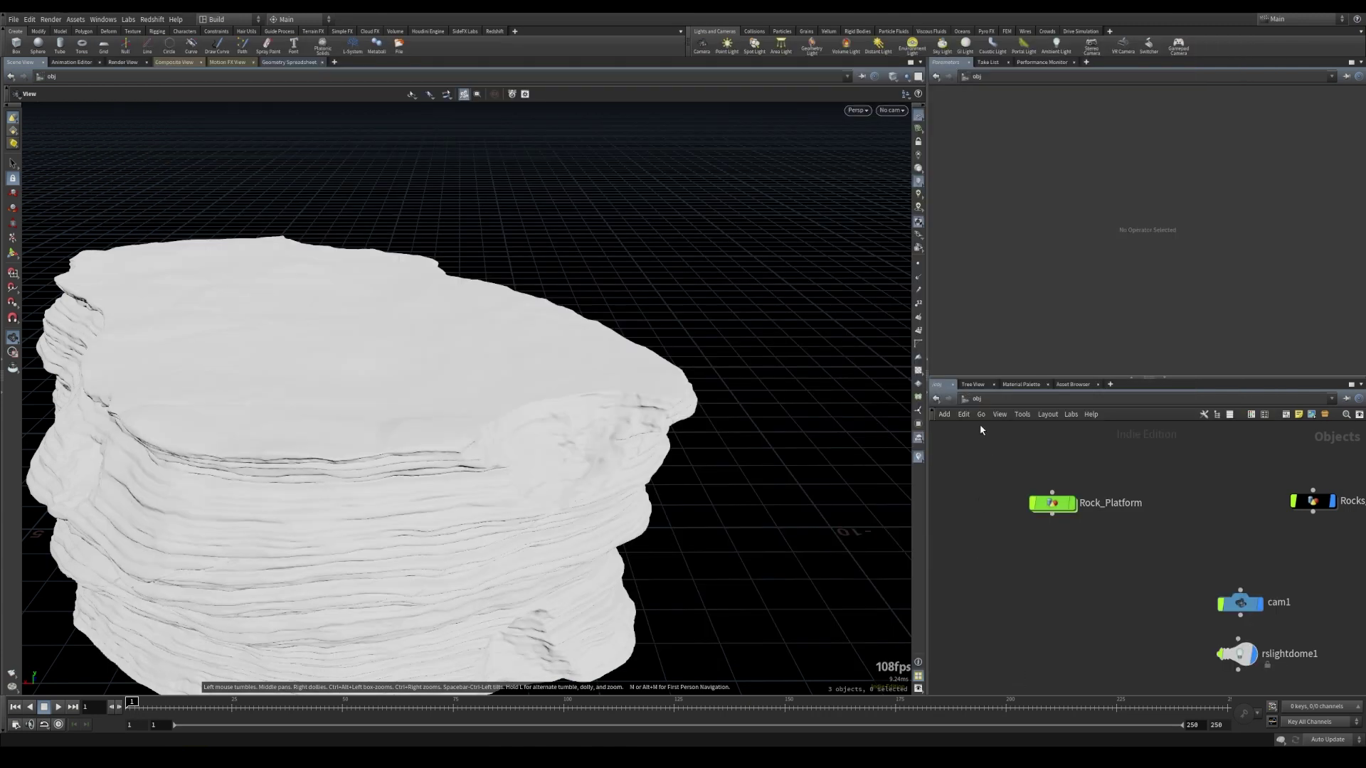
- Set the global animation end frame to 350 and extend the playback range to frame 350
{"action": "left_click", "coordinate": [15, 728]}
{"action": "left_click_drag", "start_coordinate": [352, 390], "coordinate": [367, 383]}
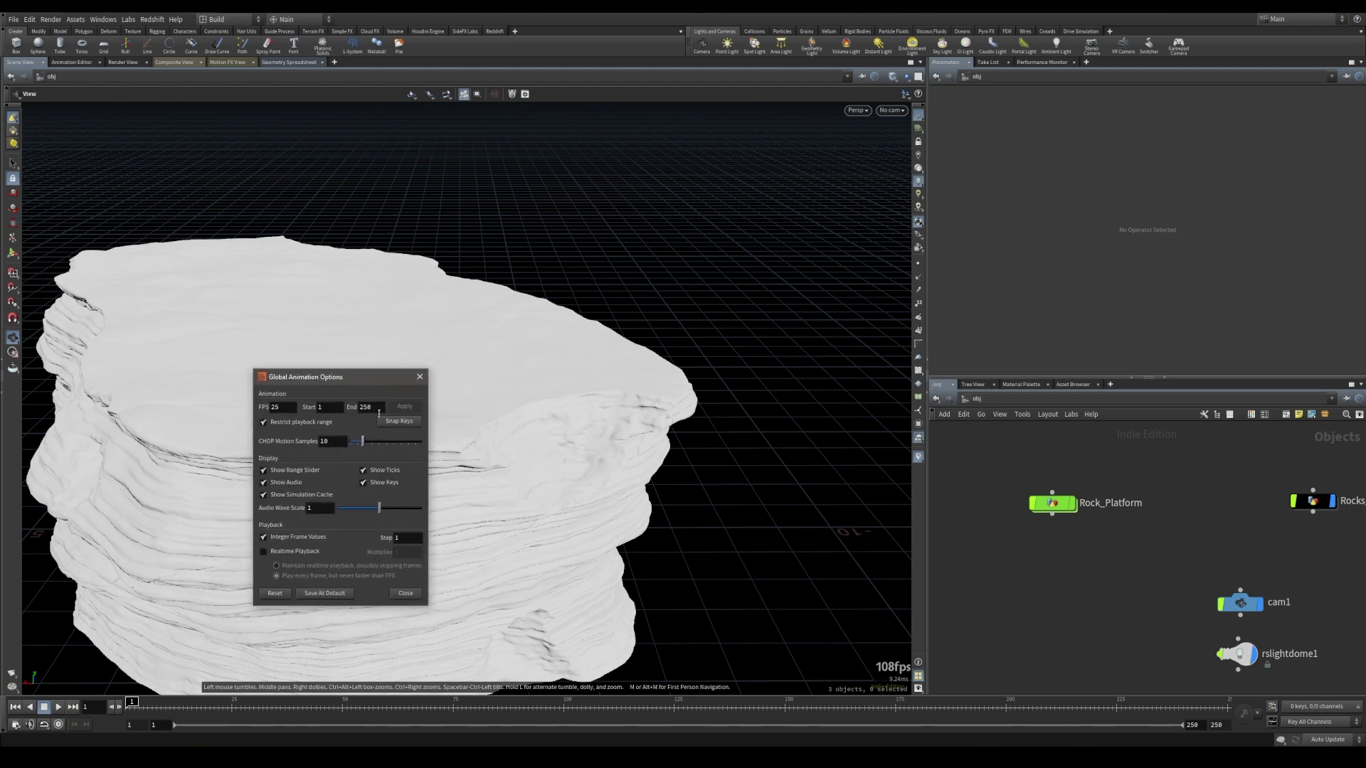
{"action": "type", "text": "350"}
{"action": "key", "text": "Return"}
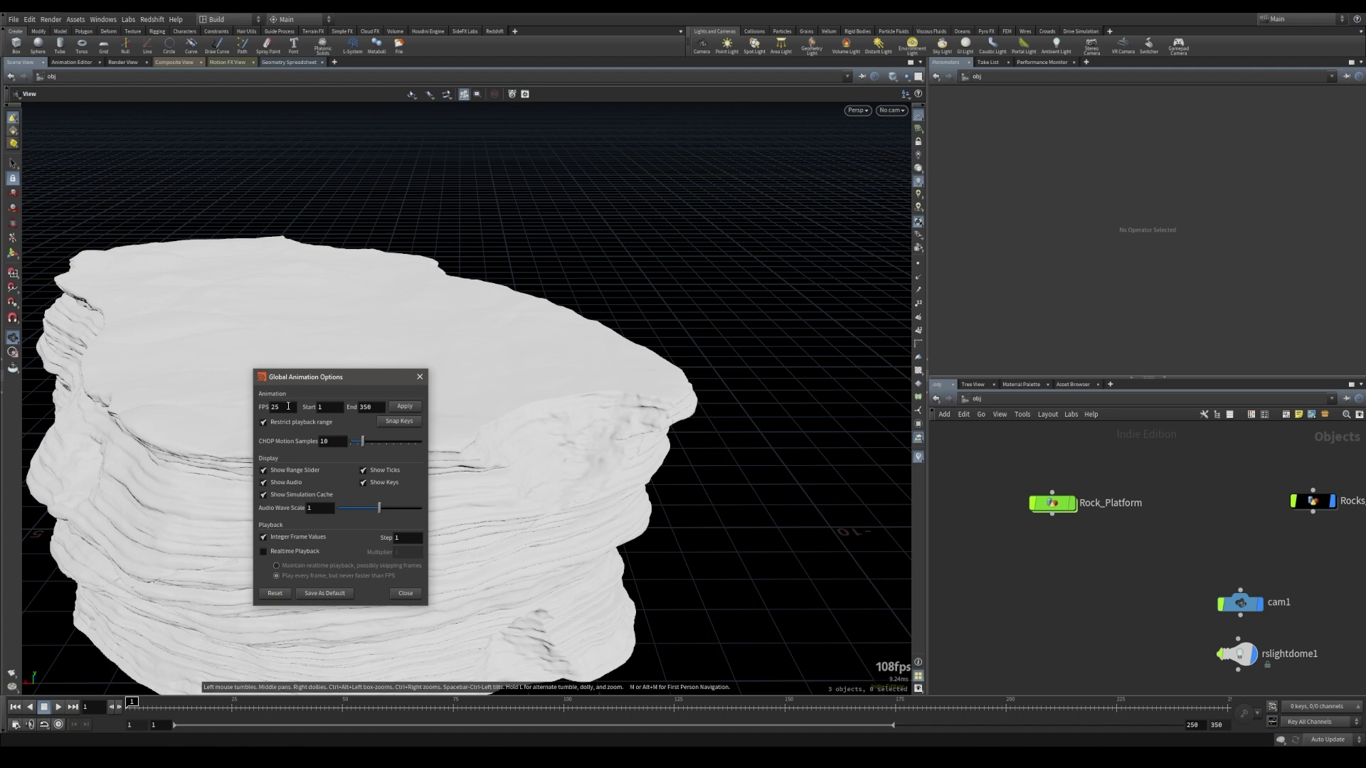
{"action": "left_click", "coordinate": [406, 409]}
{"action": "left_click", "coordinate": [399, 594]}
{"action": "left_click_drag", "start_coordinate": [217, 708], "coordinate": [1225, 712]}
{"action": "left_click_drag", "start_coordinate": [1140, 731], "coordinate": [130, 720]}
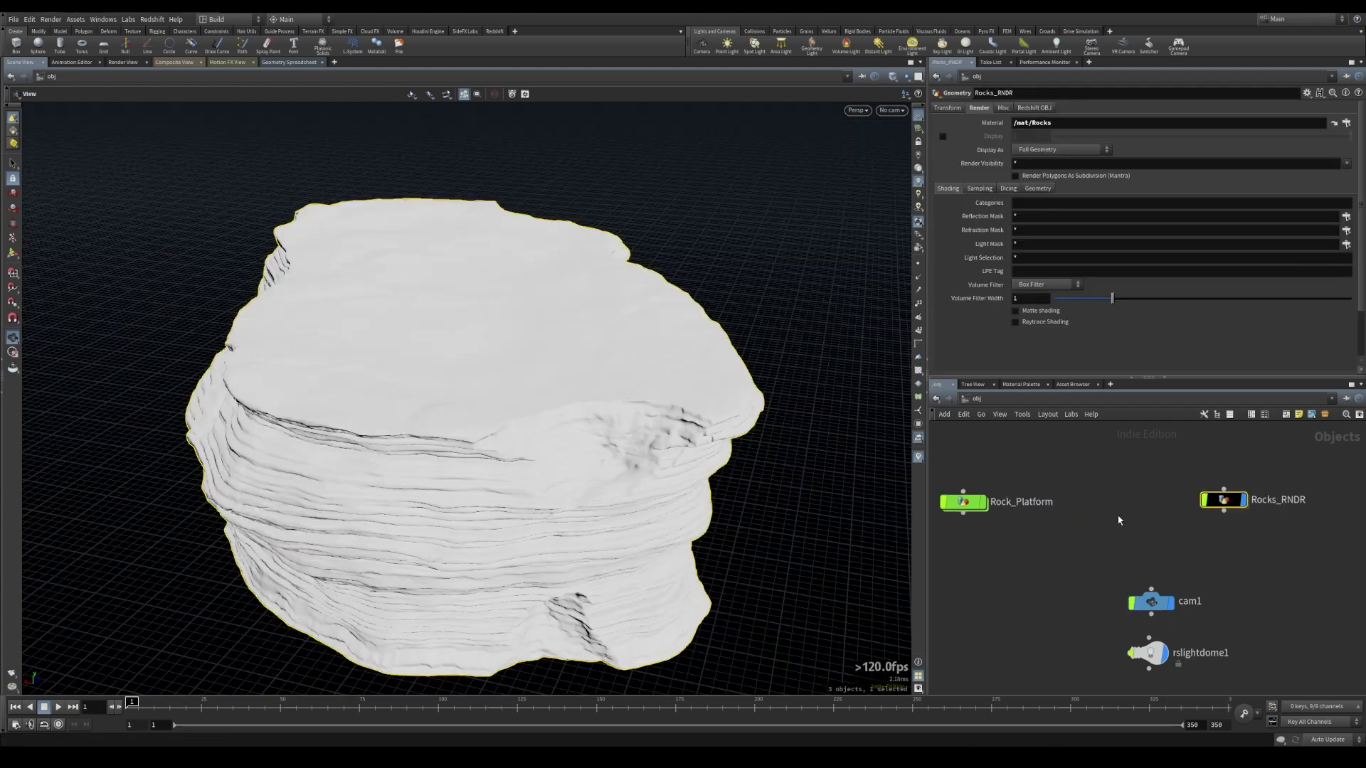
- Enter the Rocks_RNDR object and add a Transform node below object_merge1
{"action": "middle_click_drag", "start_coordinate": [1118, 517], "coordinate": [1079, 515]}
{"action": "left_click_drag", "start_coordinate": [1188, 502], "coordinate": [1181, 491]}
{"action": "mouse_move", "coordinate": [1183, 491]}
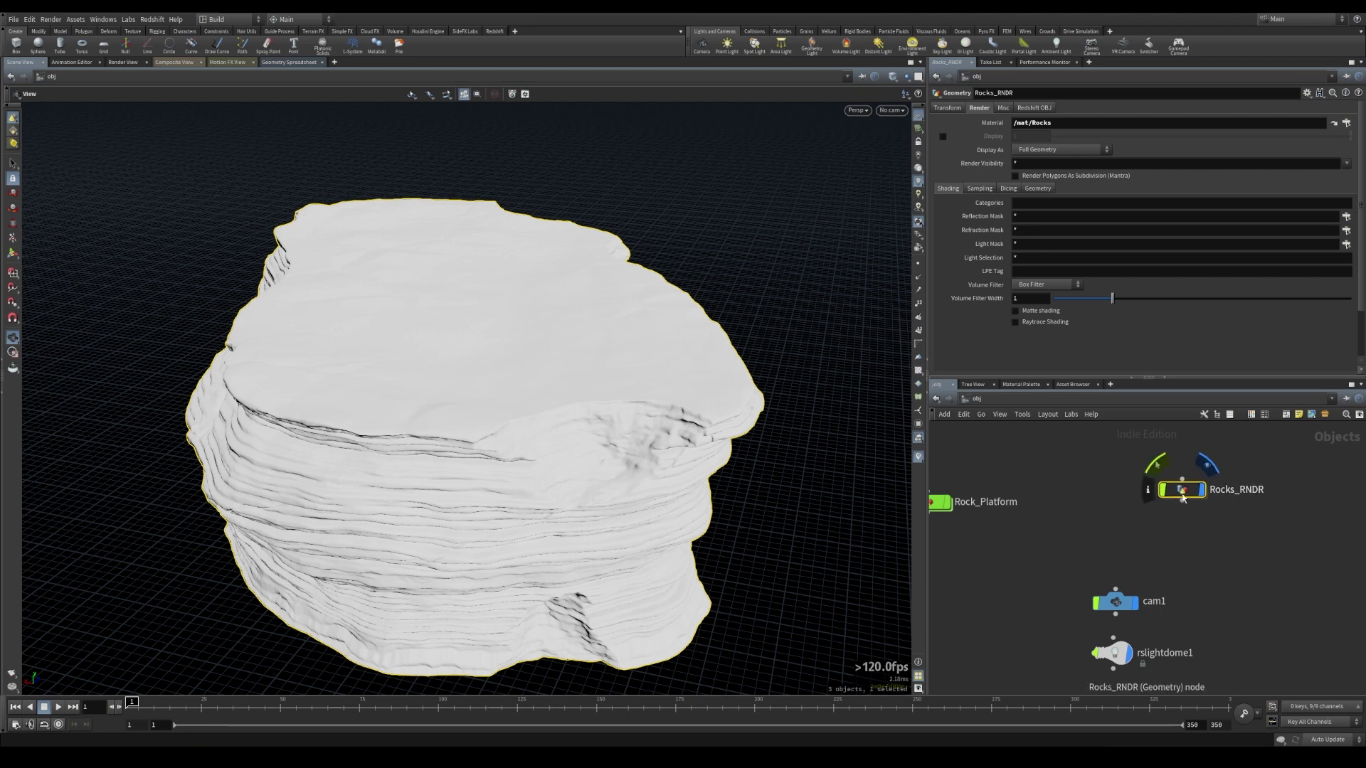
{"action": "double_click", "coordinate": [1182, 490]}
{"action": "key", "text": "Tab"}
{"action": "type", "text": "transo"}
{"action": "key", "text": "BackSpace"}
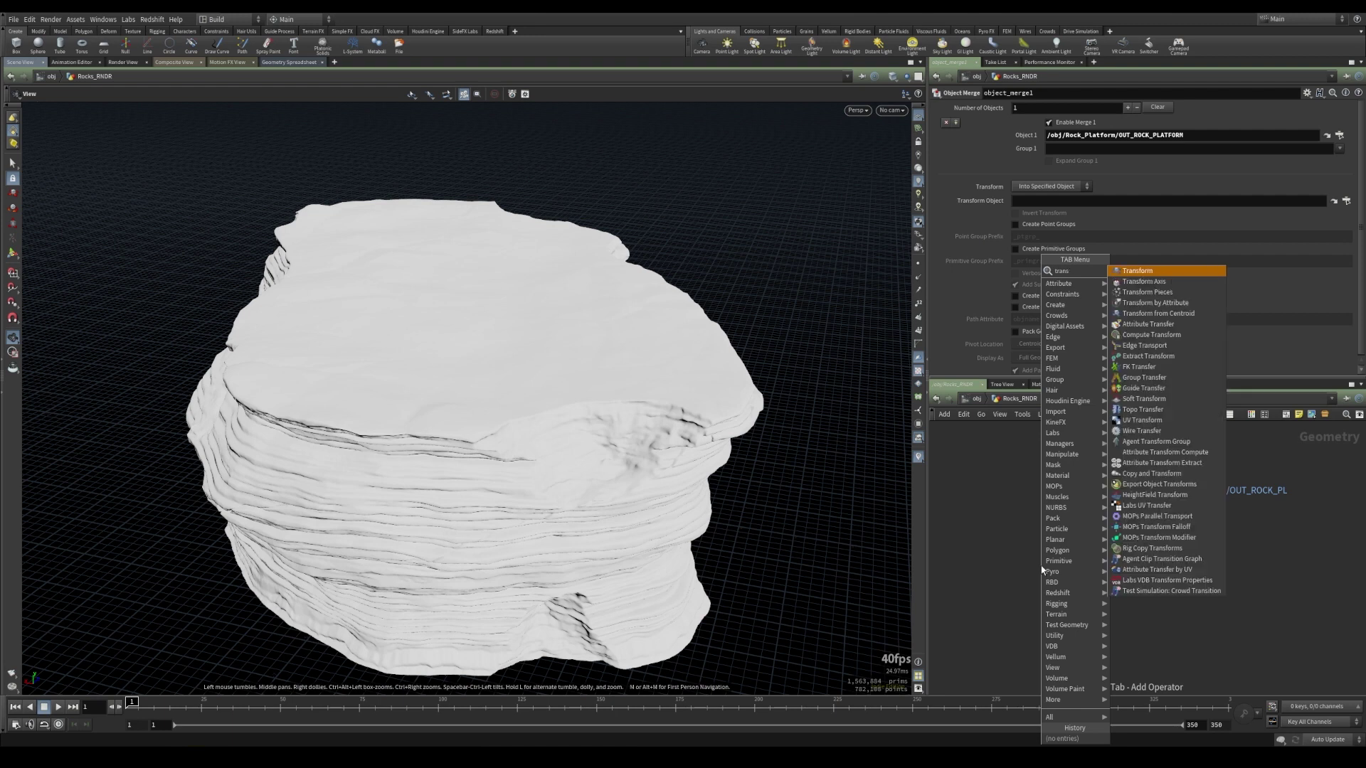
{"action": "key", "text": "Return"}
{"action": "left_click", "coordinate": [1123, 557]}
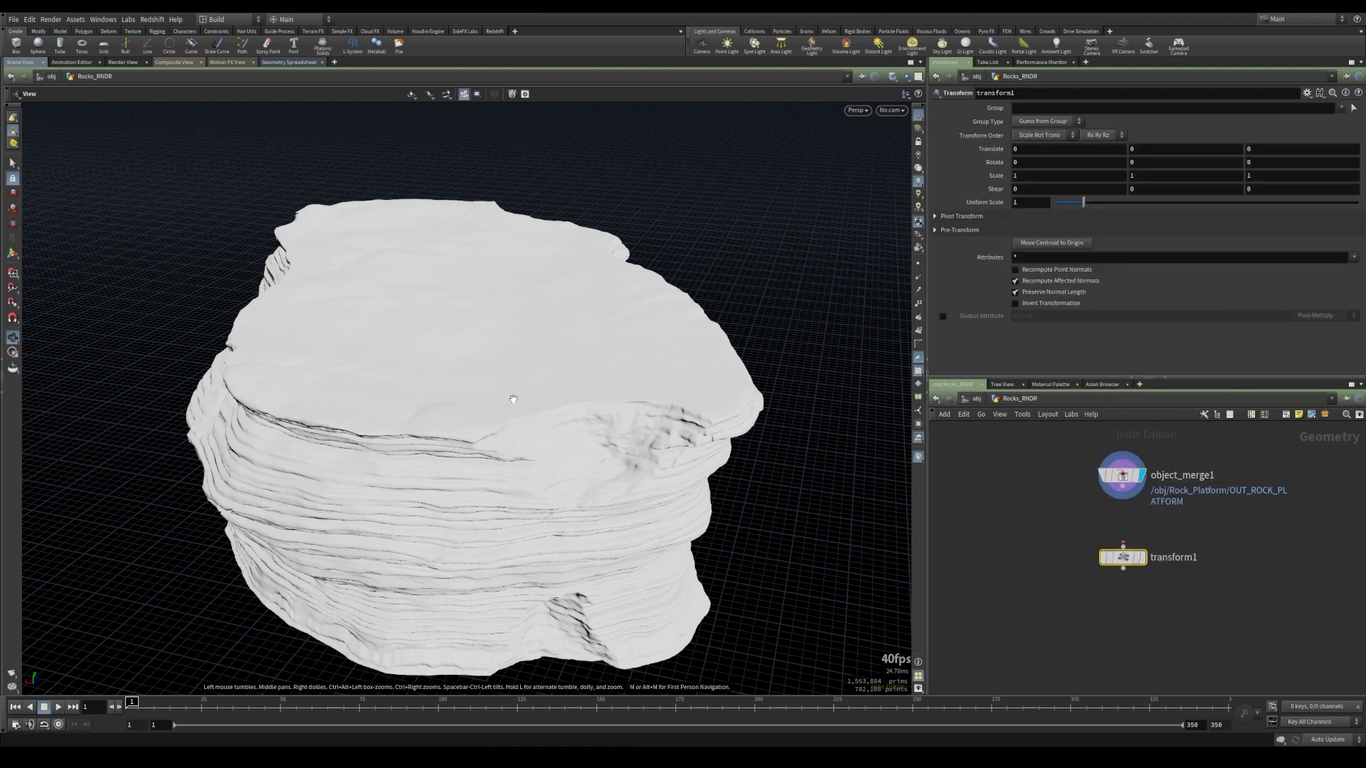
- Turn on wire-over-shaded viewport display, connect object_merge1 to the Transform node, and make the Transform the displayed node
{"action": "key", "text": "shift+w"}
{"action": "left_click_drag", "start_coordinate": [510, 366], "coordinate": [531, 384]}
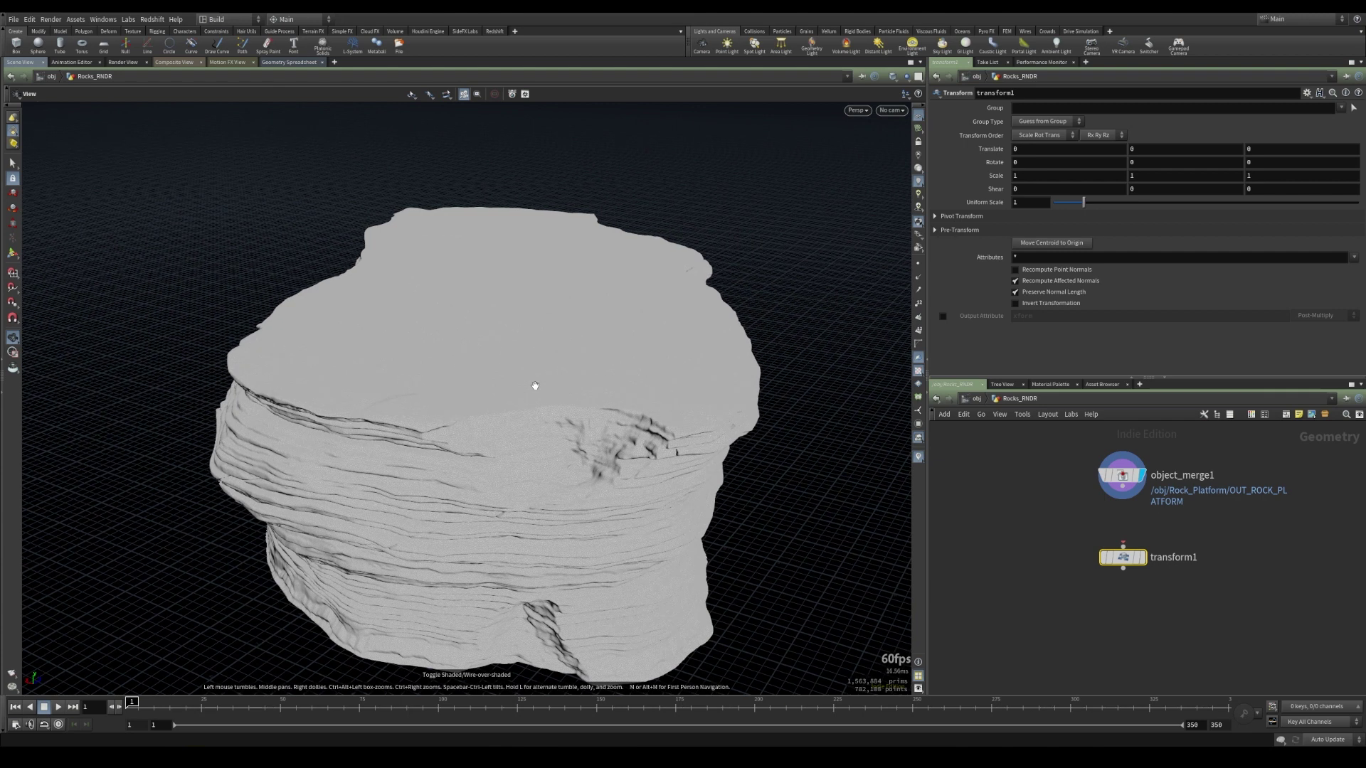
{"action": "left_click_drag", "start_coordinate": [1122, 501], "coordinate": [1122, 549]}
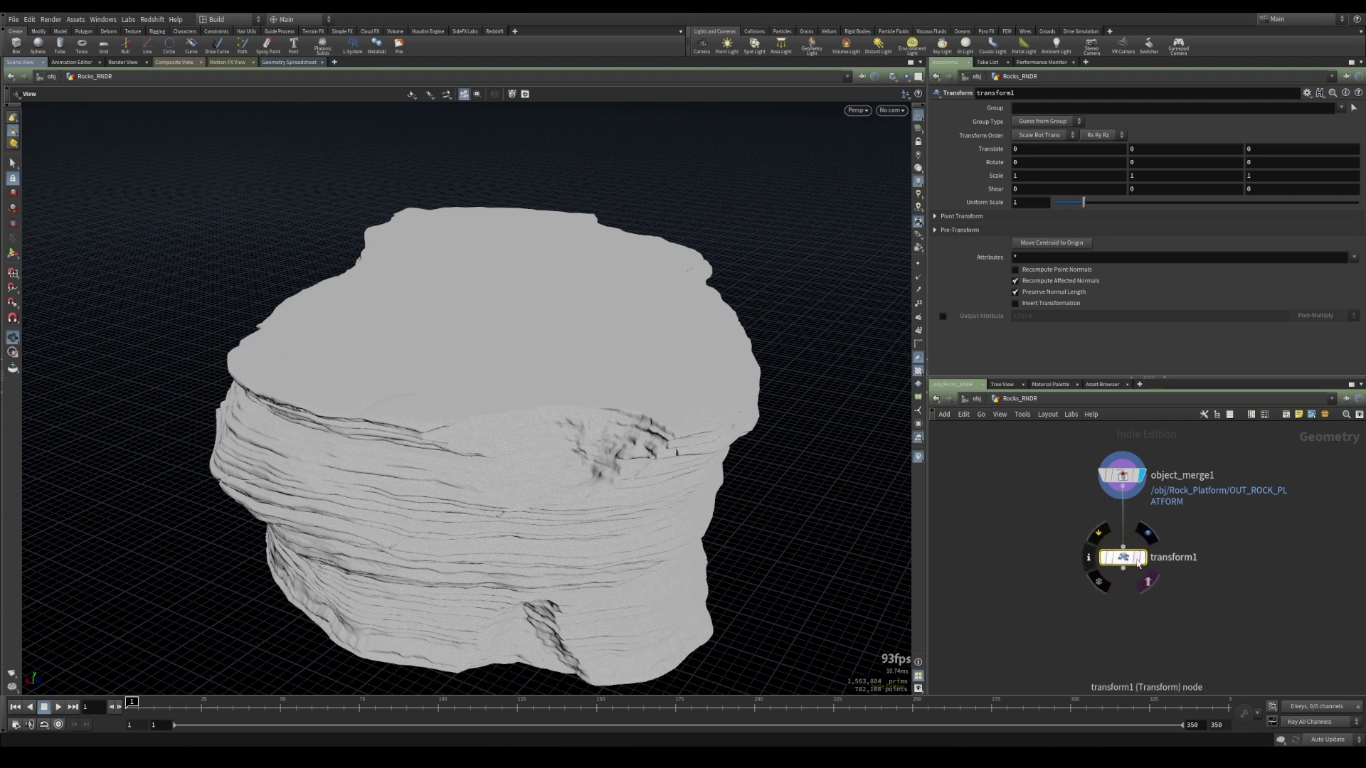
{"action": "left_click", "coordinate": [1142, 557]}
- Move the rock platform by setting the Transform's translate to -1.6 in X and -3.65 in Z
{"action": "left_click", "coordinate": [1030, 150]}
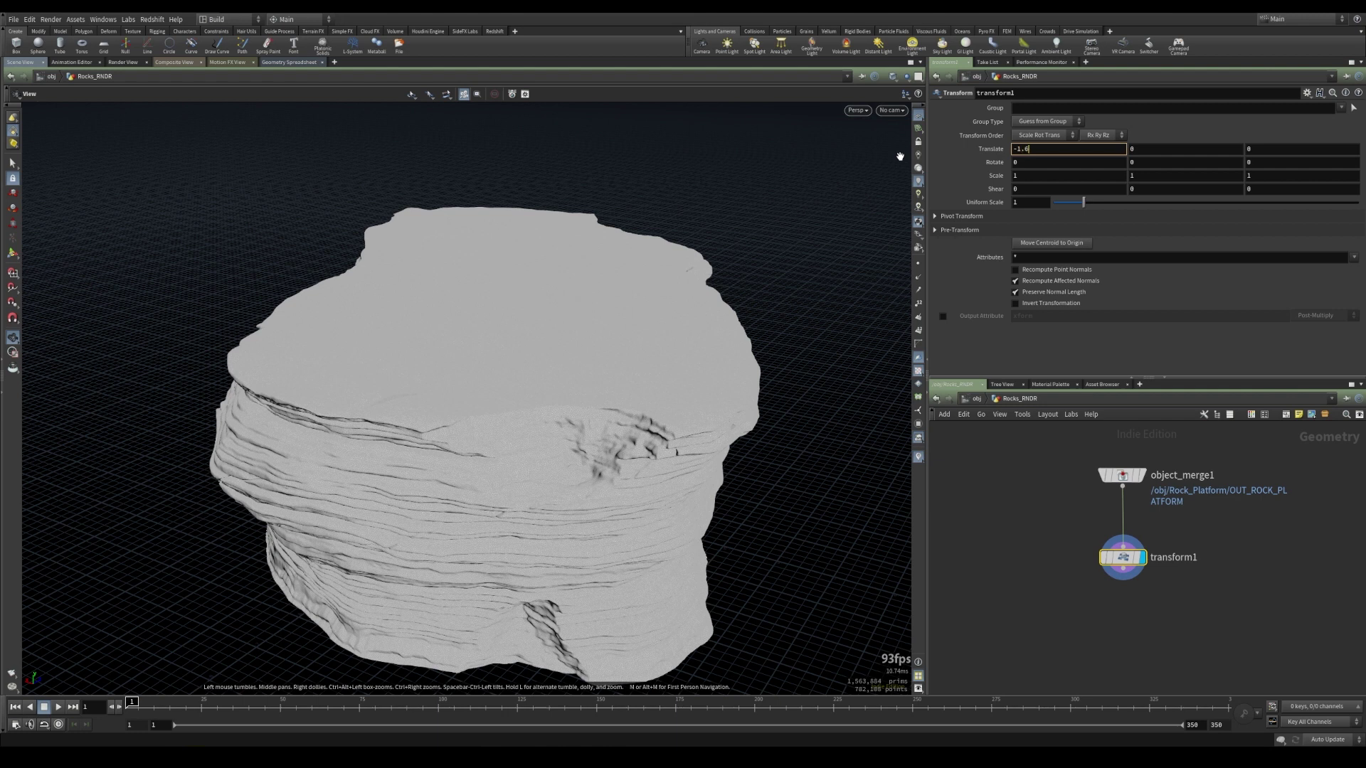
{"action": "key", "text": "Return"}
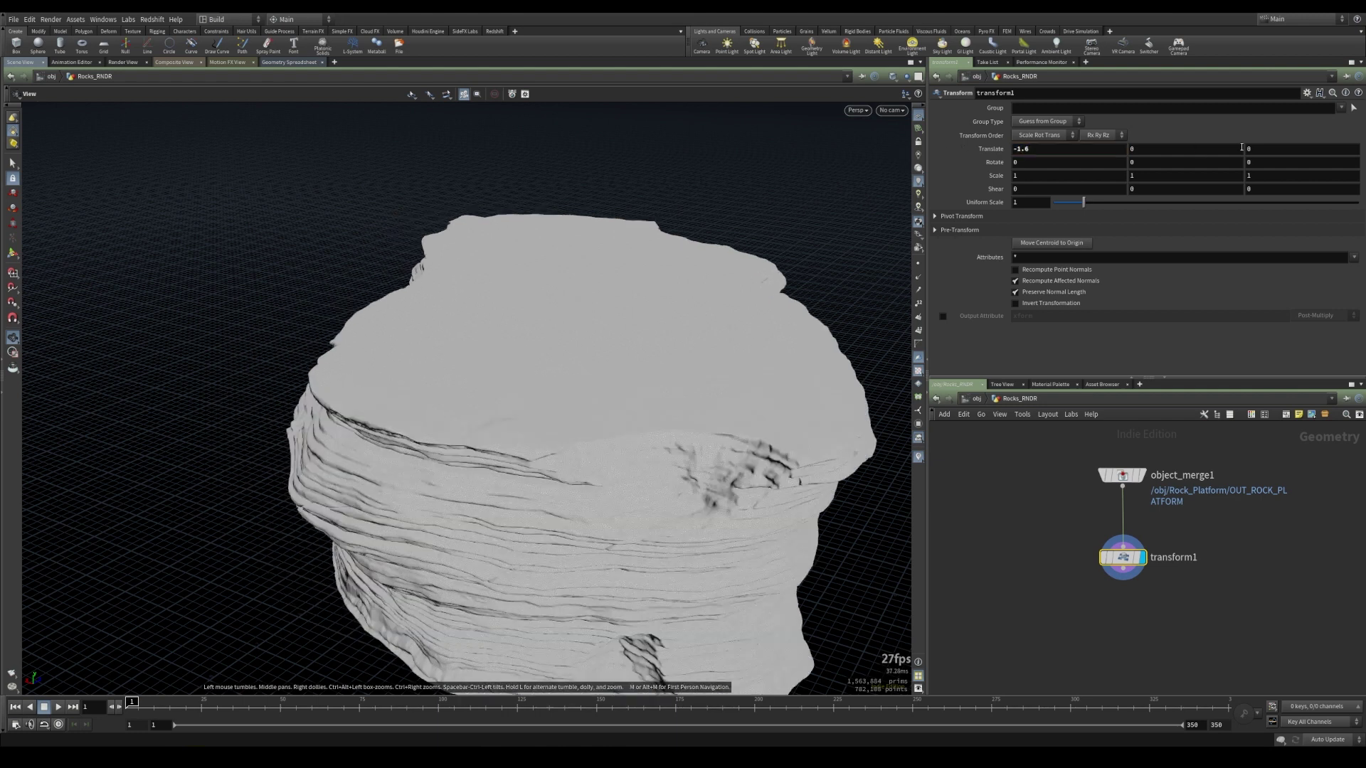
{"action": "left_click", "coordinate": [1264, 147]}
{"action": "type", "text": "-3.65"}
{"action": "key", "text": "Return"}
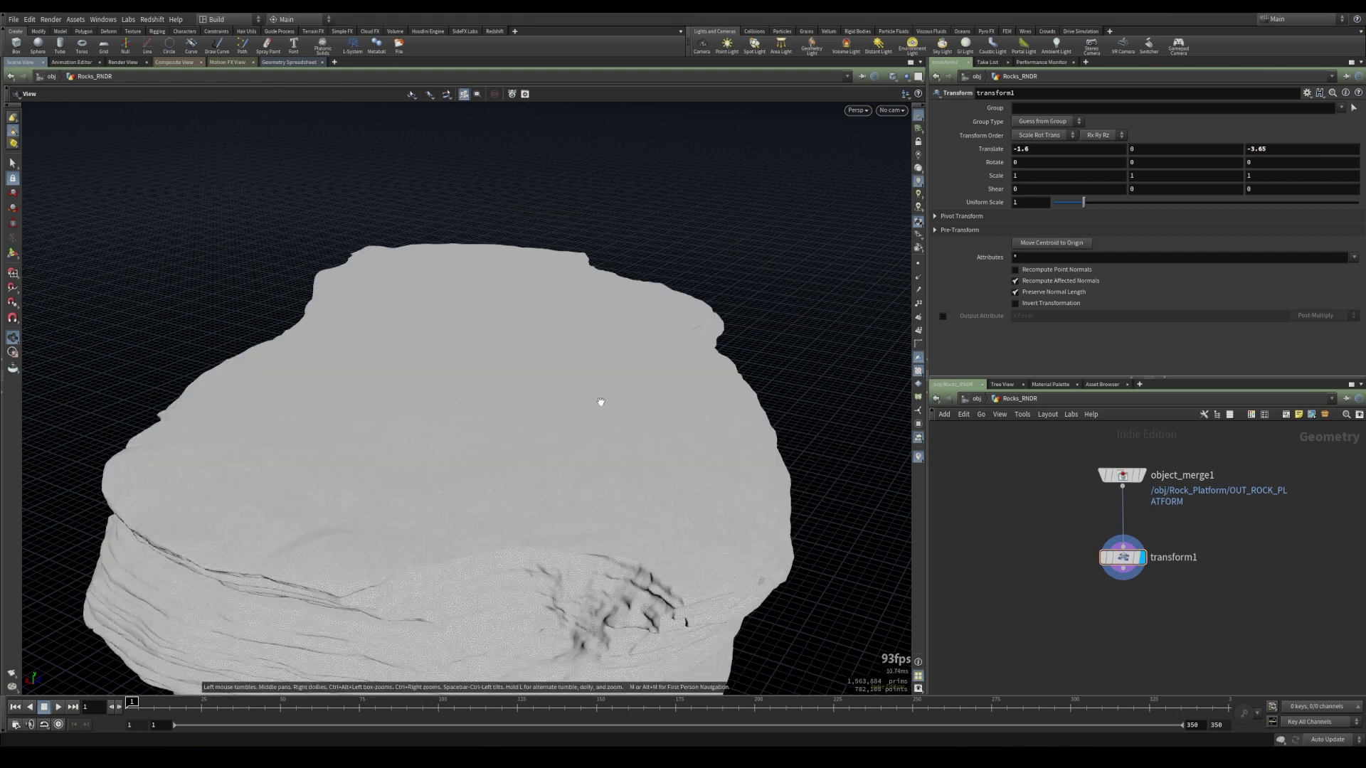
{"action": "scroll", "coordinate": [512, 375], "scroll_direction": "down", "scroll_amount": 5}
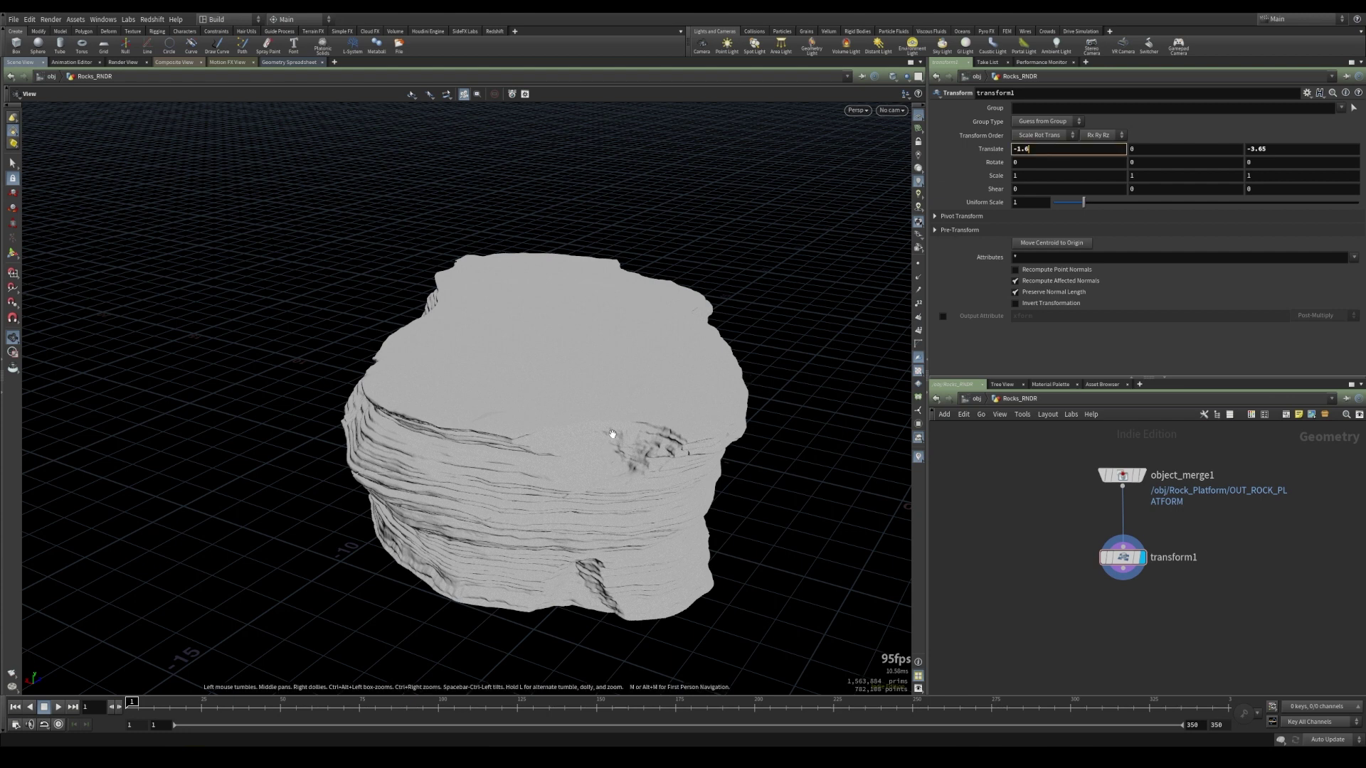
{"action": "double_click", "coordinate": [1014, 149]}
{"action": "left_click", "coordinate": [1037, 153]}
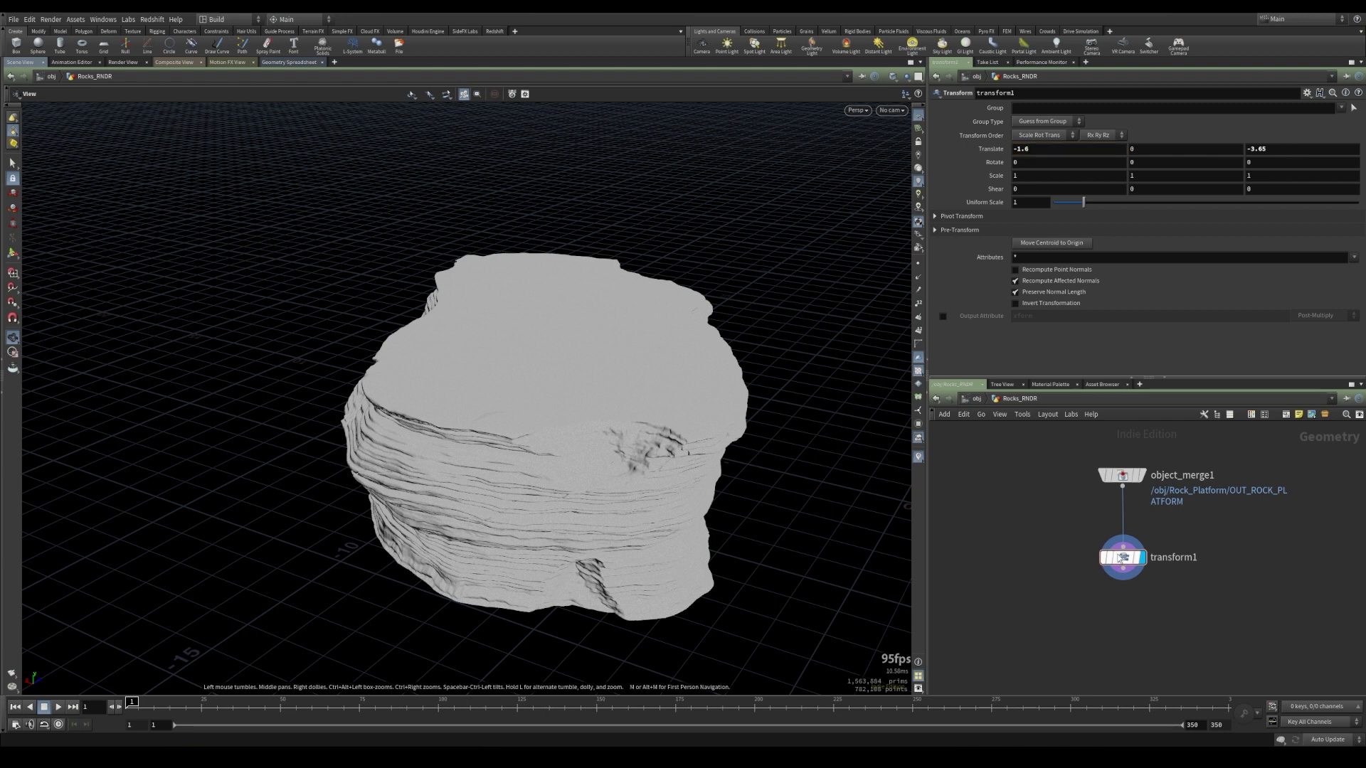
{"action": "left_click_drag", "start_coordinate": [662, 390], "coordinate": [754, 390]}
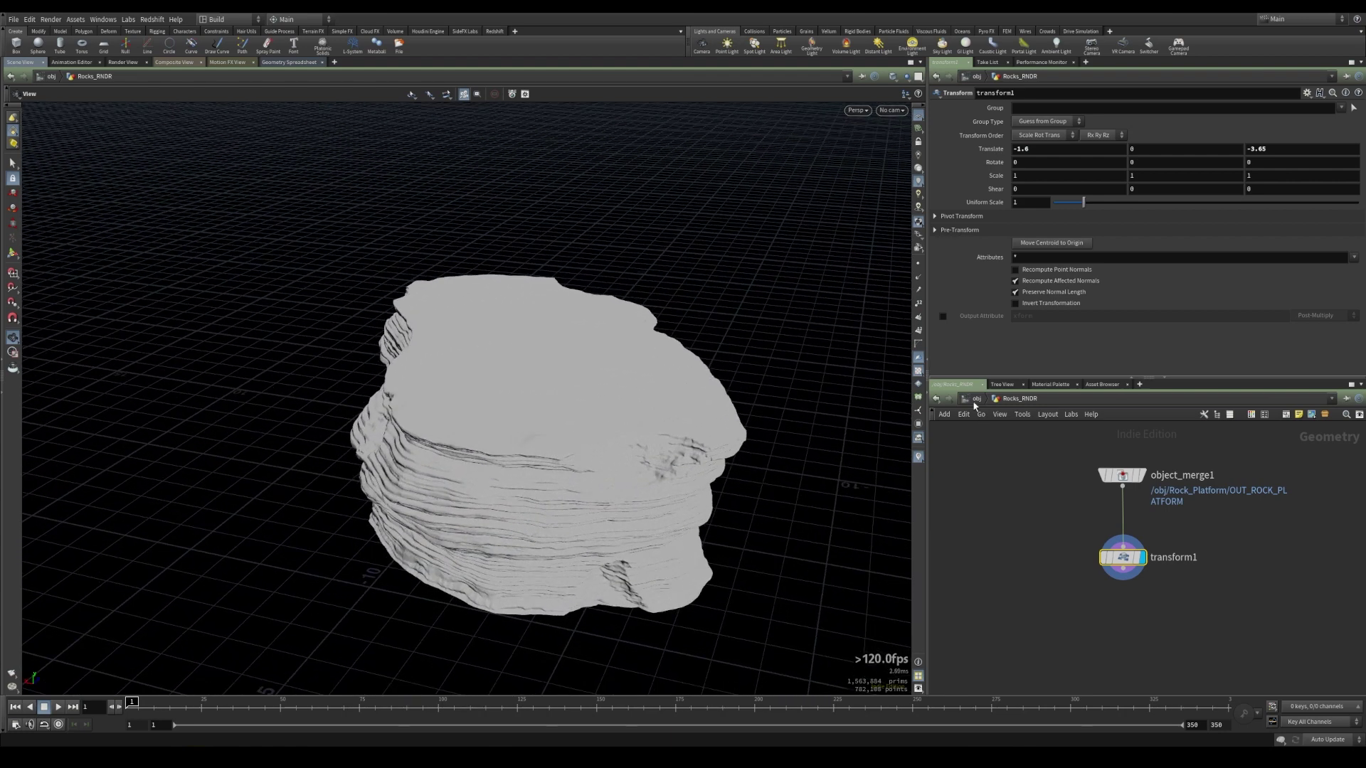
- Return to the object level and add a new Geometry object below Rock_Platform
{"action": "left_click", "coordinate": [969, 398]}
{"action": "left_click", "coordinate": [1046, 552]}
{"action": "key", "text": "Tab"}
{"action": "type", "text": "geo"}
{"action": "key", "text": "Return"}
{"action": "left_click", "coordinate": [1037, 534]}
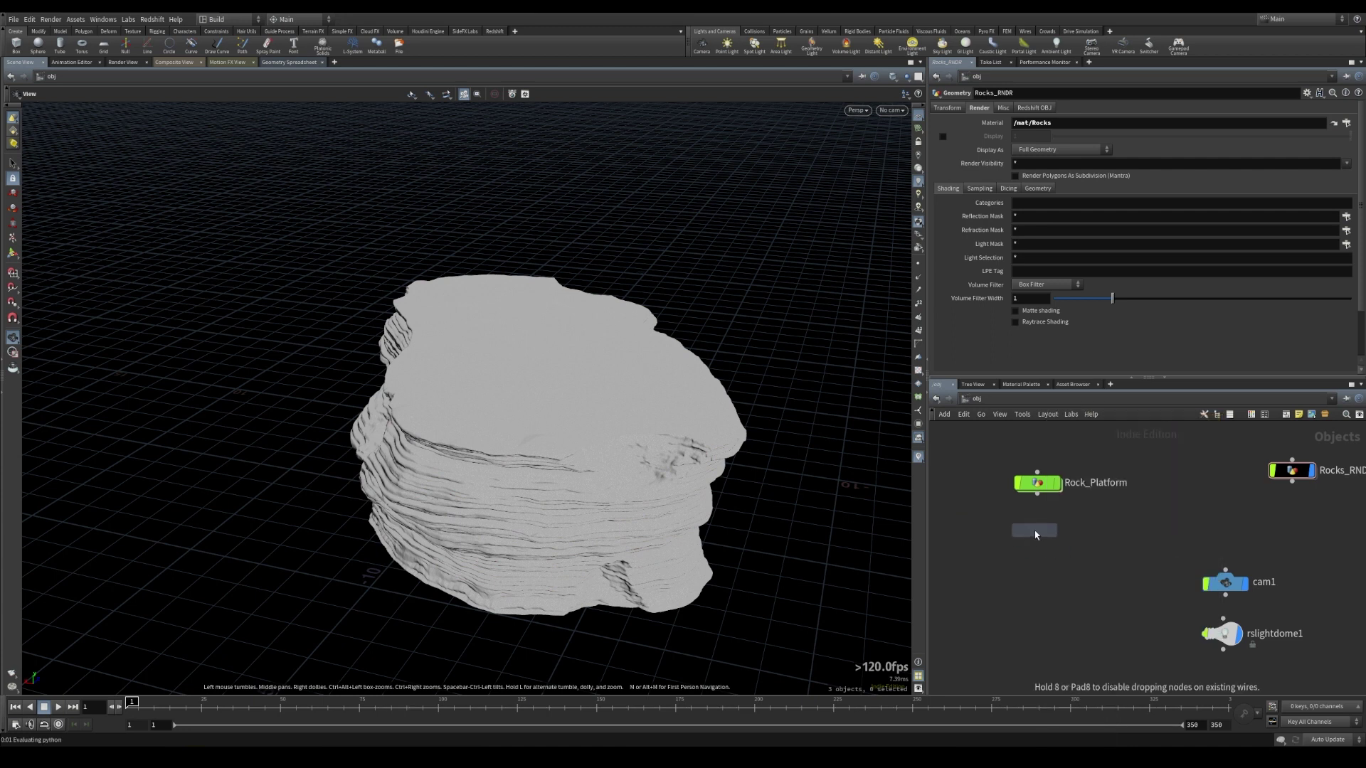
- Inside the new geometry object, create a Platonic Solids node and set its solid type to Icosahedron
{"action": "double_click", "coordinate": [1039, 533]}
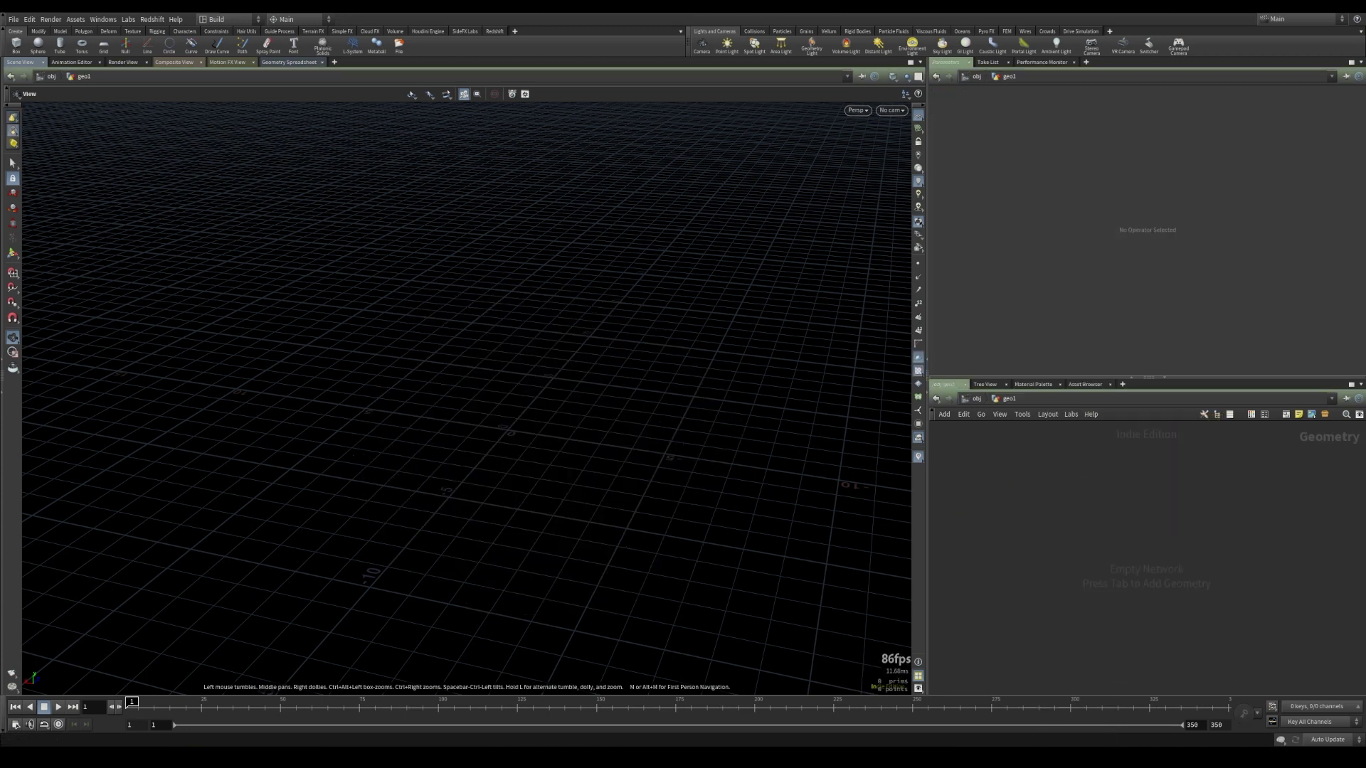
{"action": "key", "text": "Tab"}
{"action": "type", "text": "planar"}
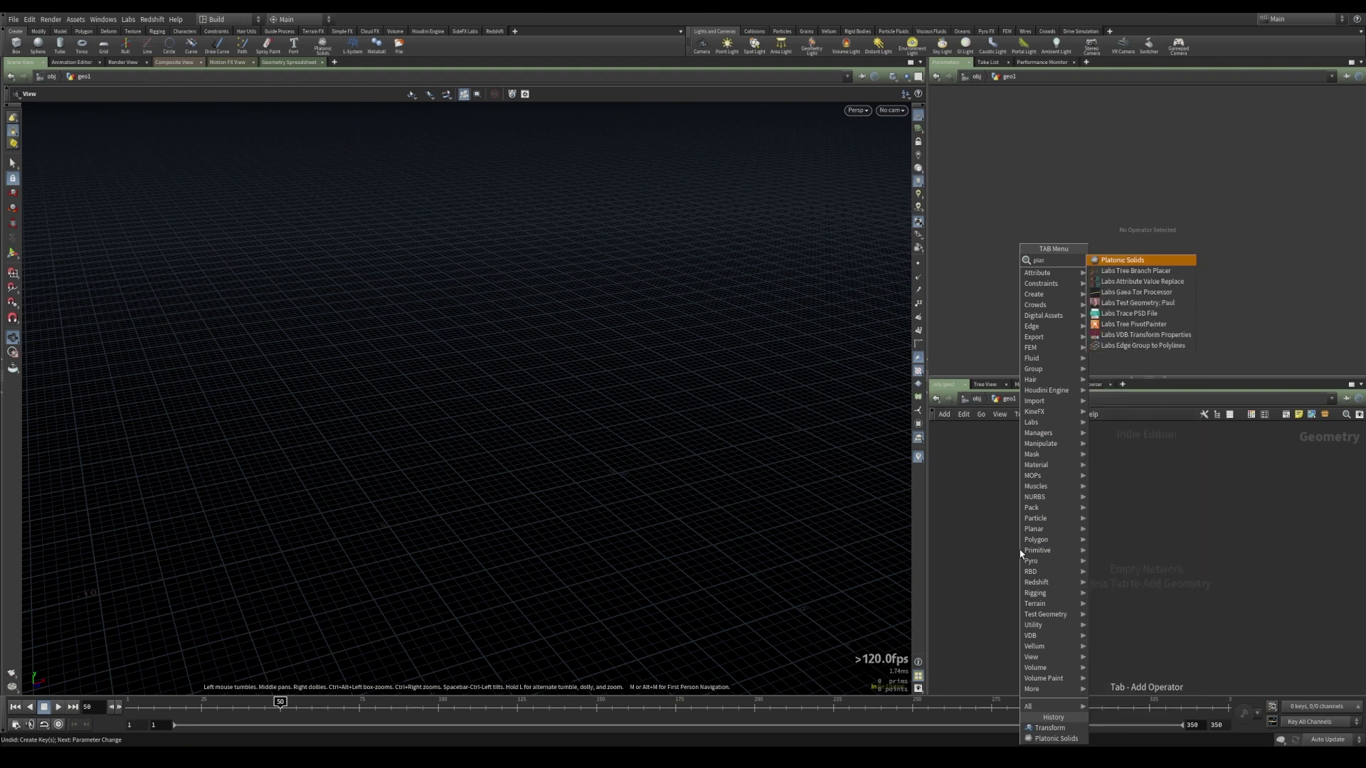
{"action": "key", "text": "Return"}
{"action": "left_click", "coordinate": [1101, 524]}
{"action": "left_click", "coordinate": [1041, 107]}
{"action": "left_click", "coordinate": [1029, 147]}
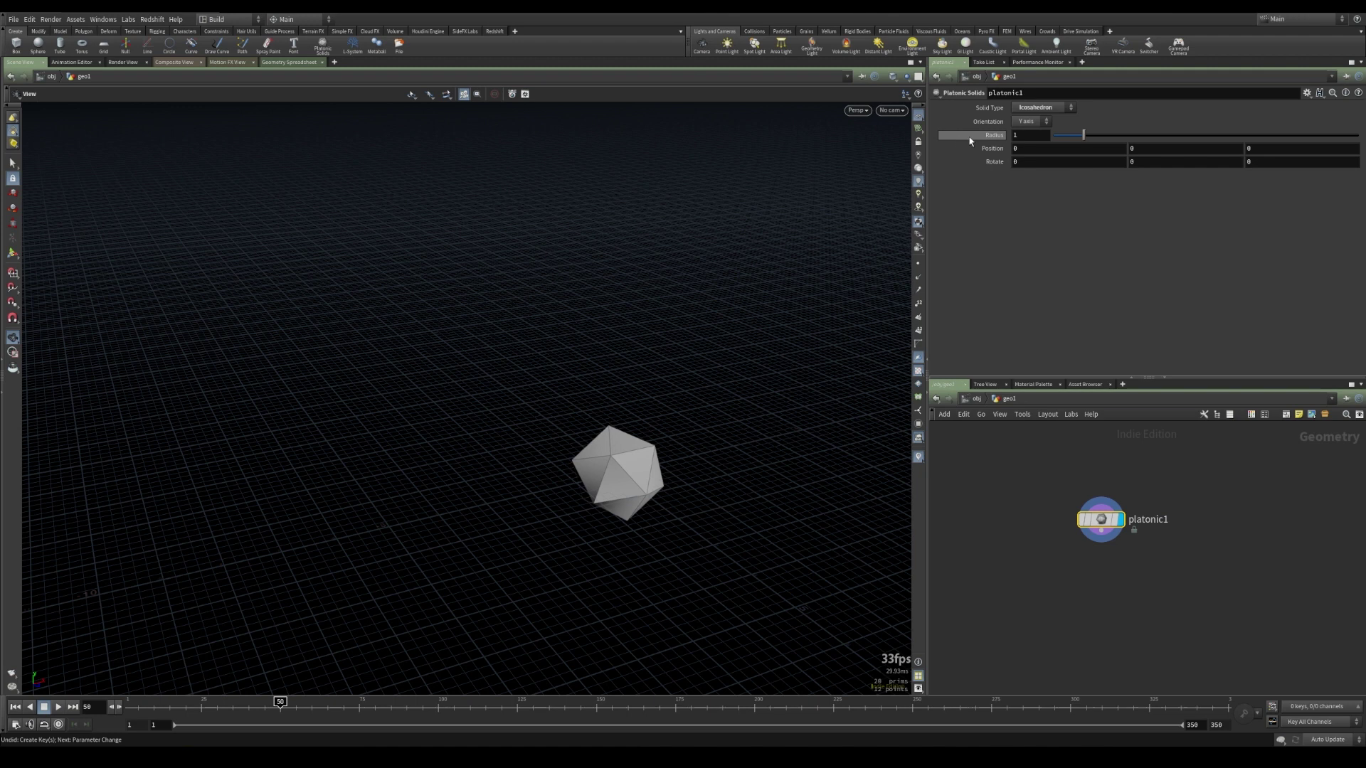
- Set the viewport to show all objects so the rock platform appears with the icosahedron
{"action": "left_click_drag", "start_coordinate": [1103, 519], "coordinate": [1095, 488]}
{"action": "left_click", "coordinate": [906, 76]}
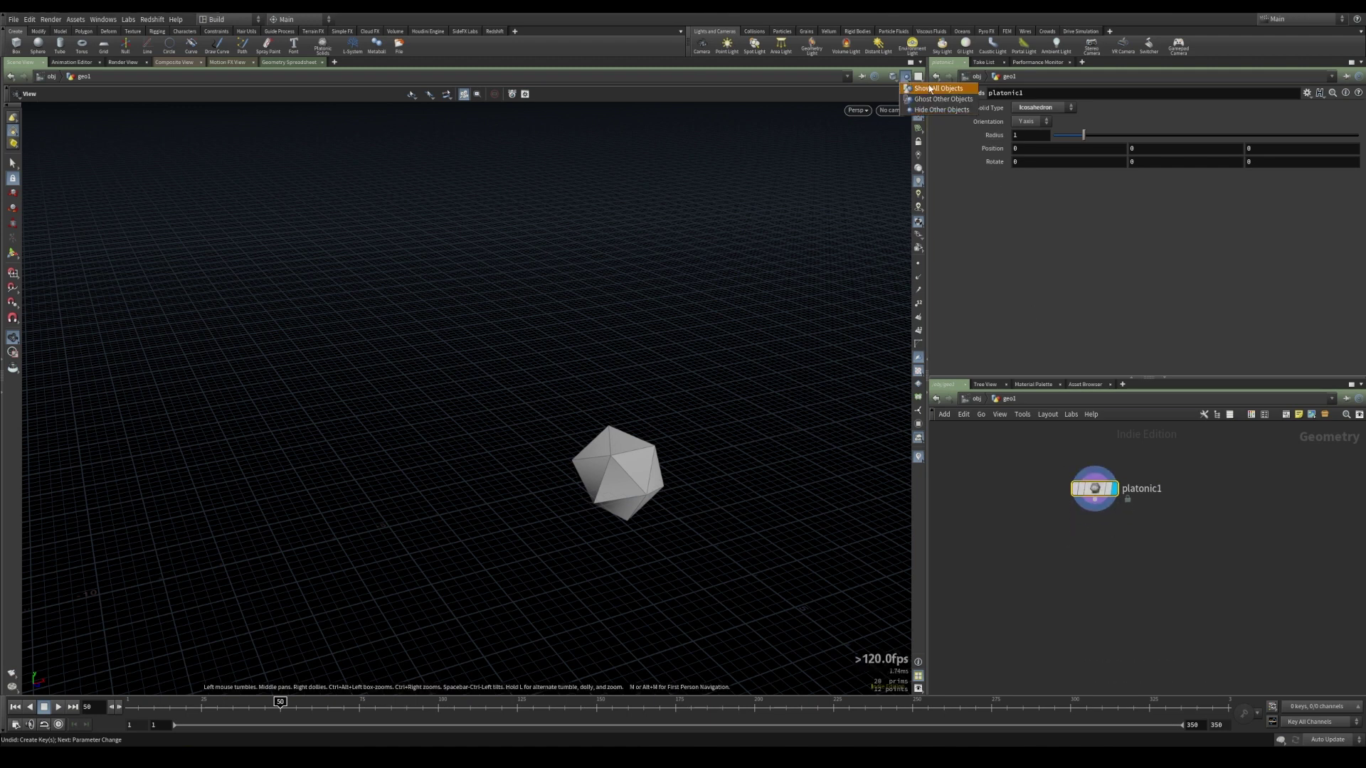
{"action": "left_click", "coordinate": [929, 88]}
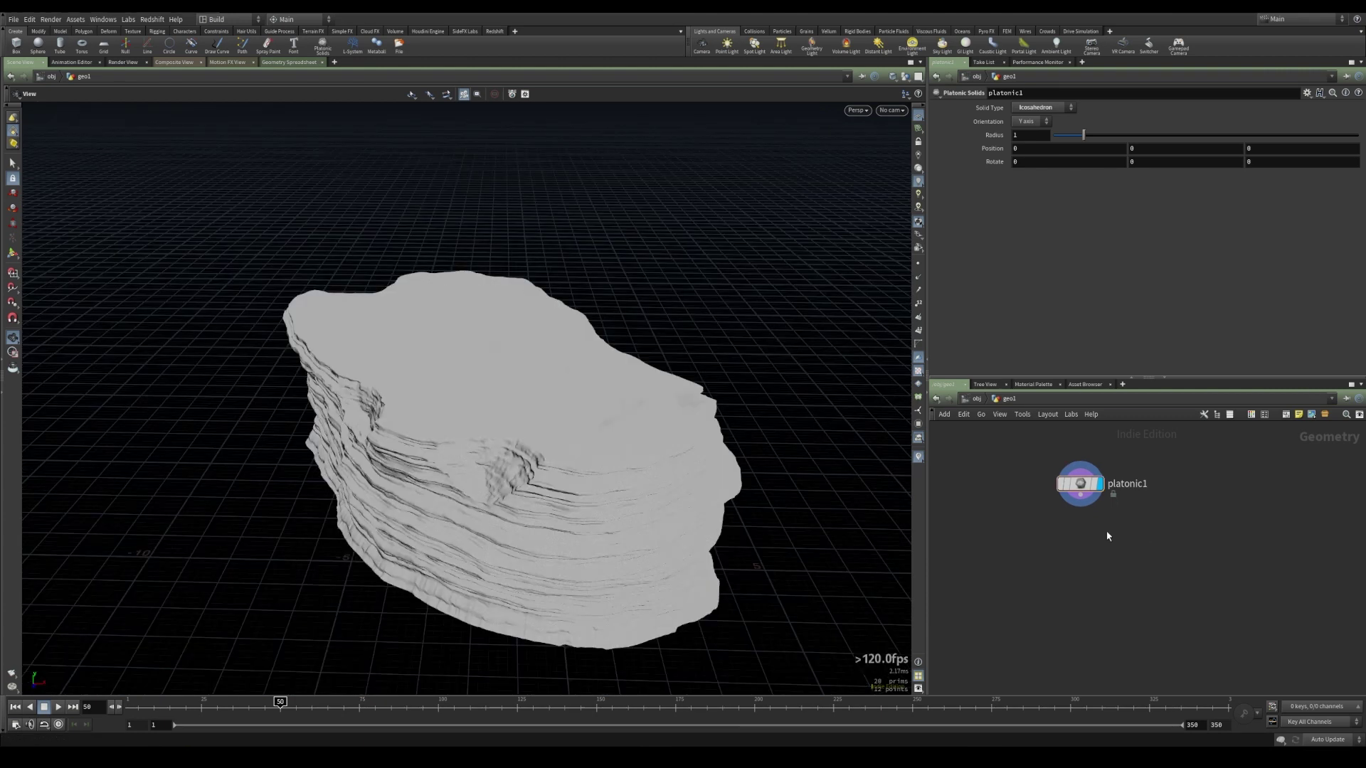
- Add a Transform node below platonic1, connect it to the icosahedron, and make it the displayed node
{"action": "key", "text": "Tab"}
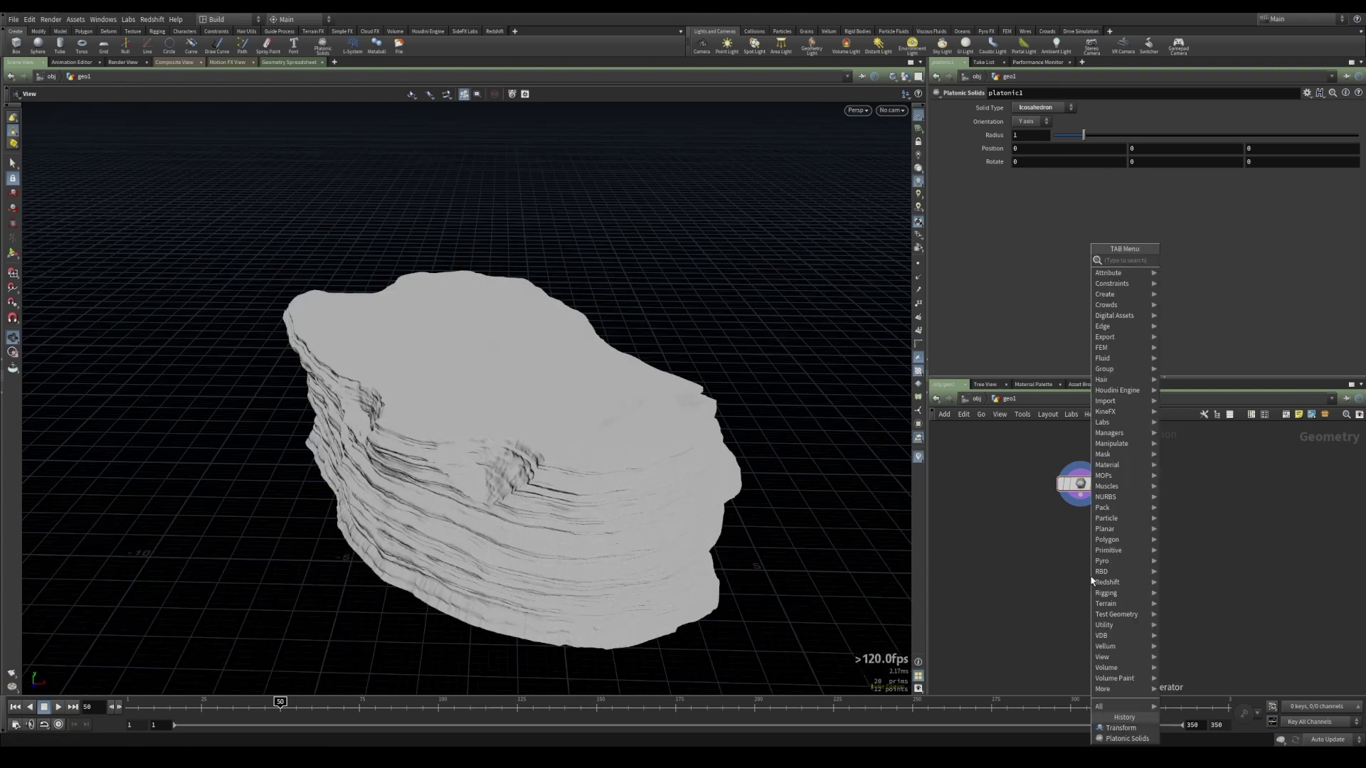
{"action": "type", "text": "transfor"}
{"action": "key", "text": "Return"}
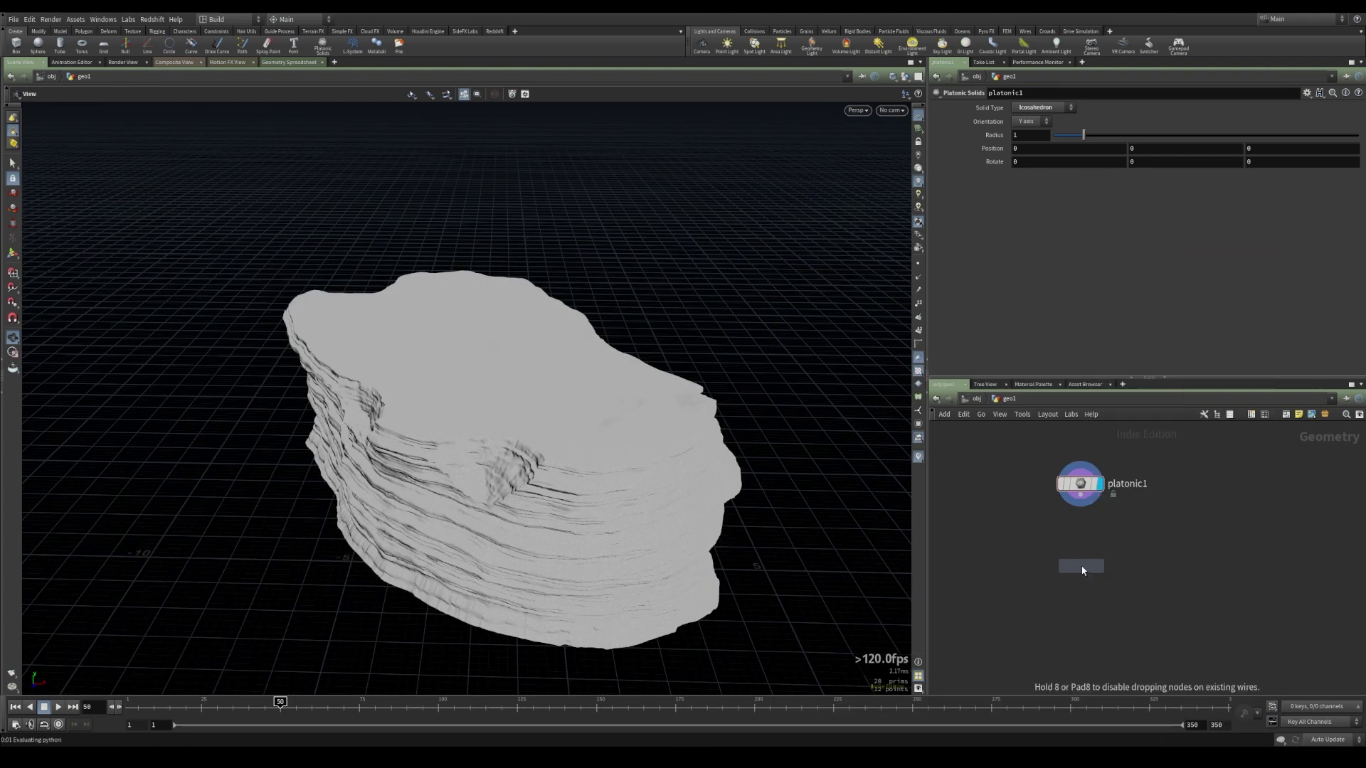
{"action": "left_click", "coordinate": [1081, 567]}
{"action": "left_click", "coordinate": [1081, 495]}
{"action": "left_click", "coordinate": [1082, 556]}
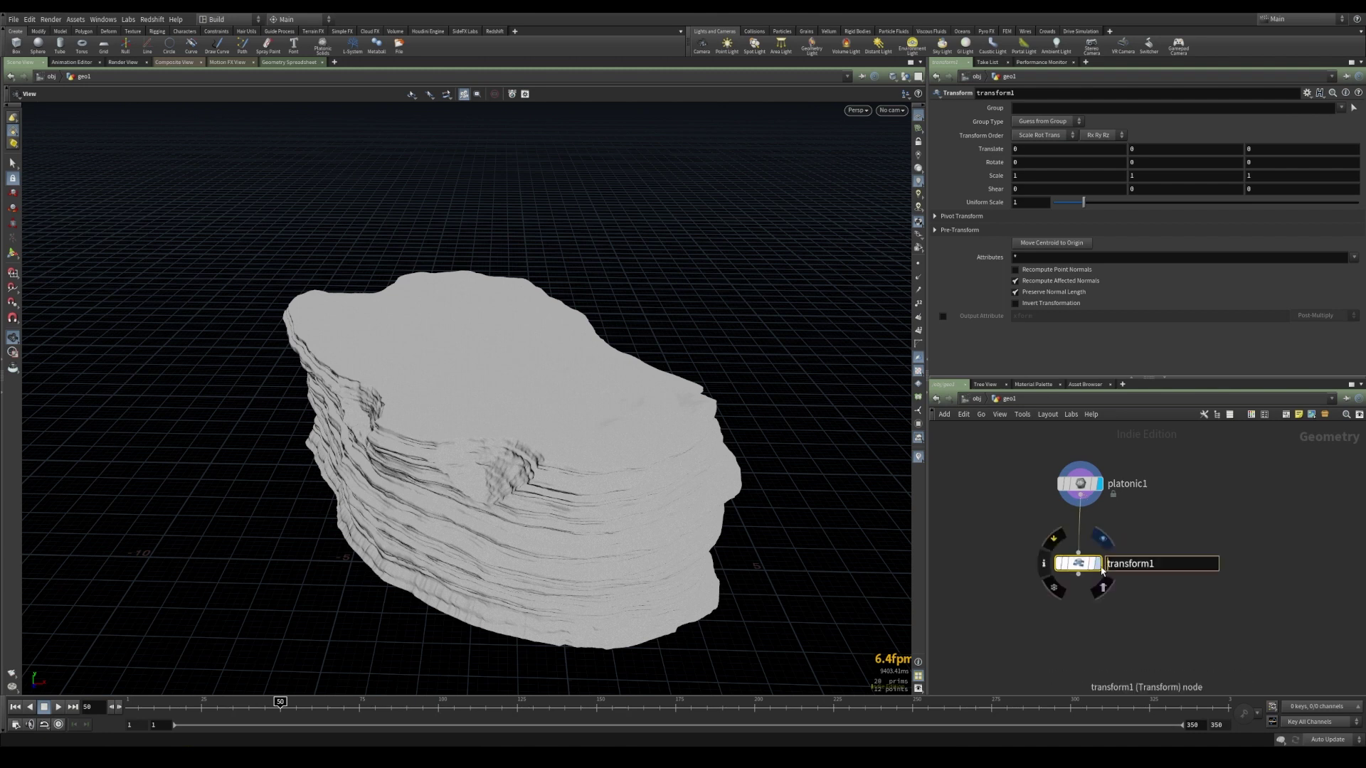
{"action": "left_click", "coordinate": [1099, 566]}
- Set the icosahedron's Y translate to 10 and keyframe it at frame 50
{"action": "left_click_drag", "start_coordinate": [240, 704], "coordinate": [270, 724]}
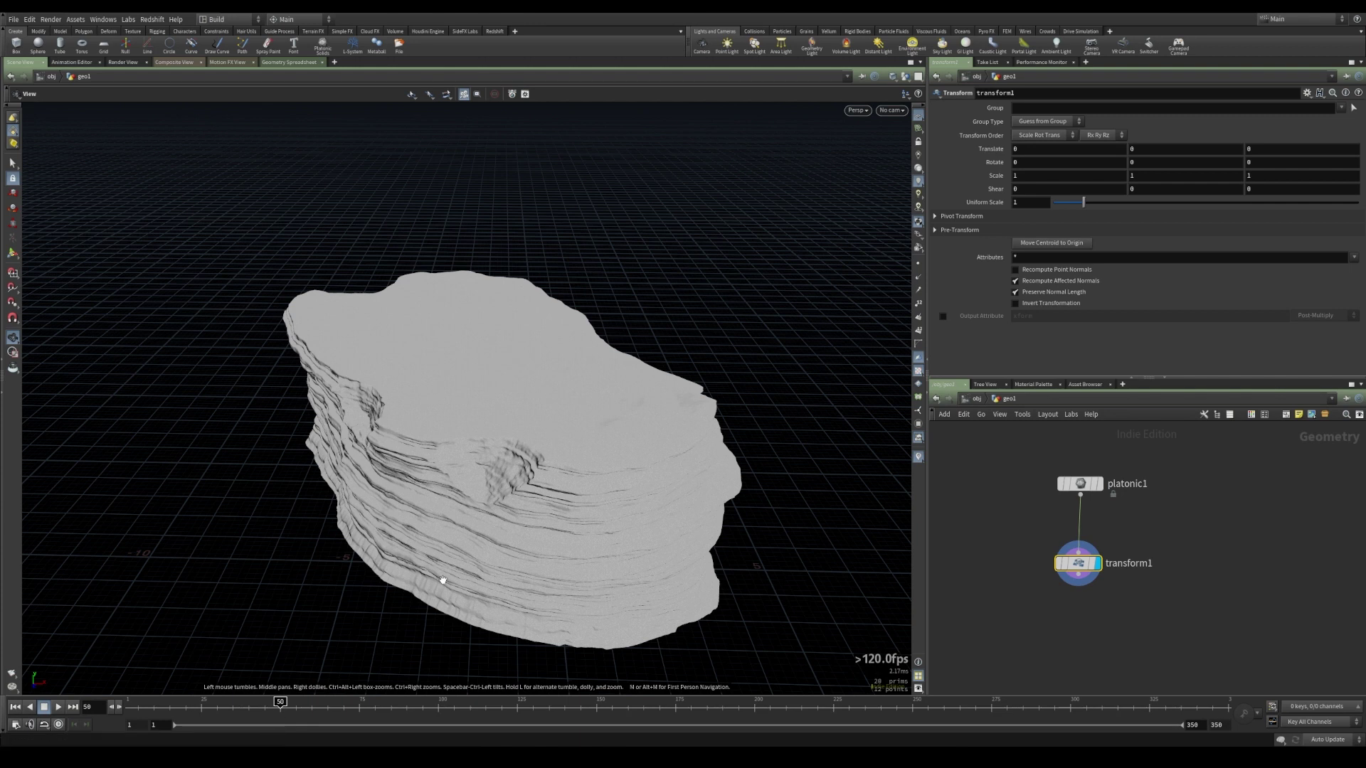
{"action": "left_click_drag", "start_coordinate": [452, 583], "coordinate": [448, 554]}
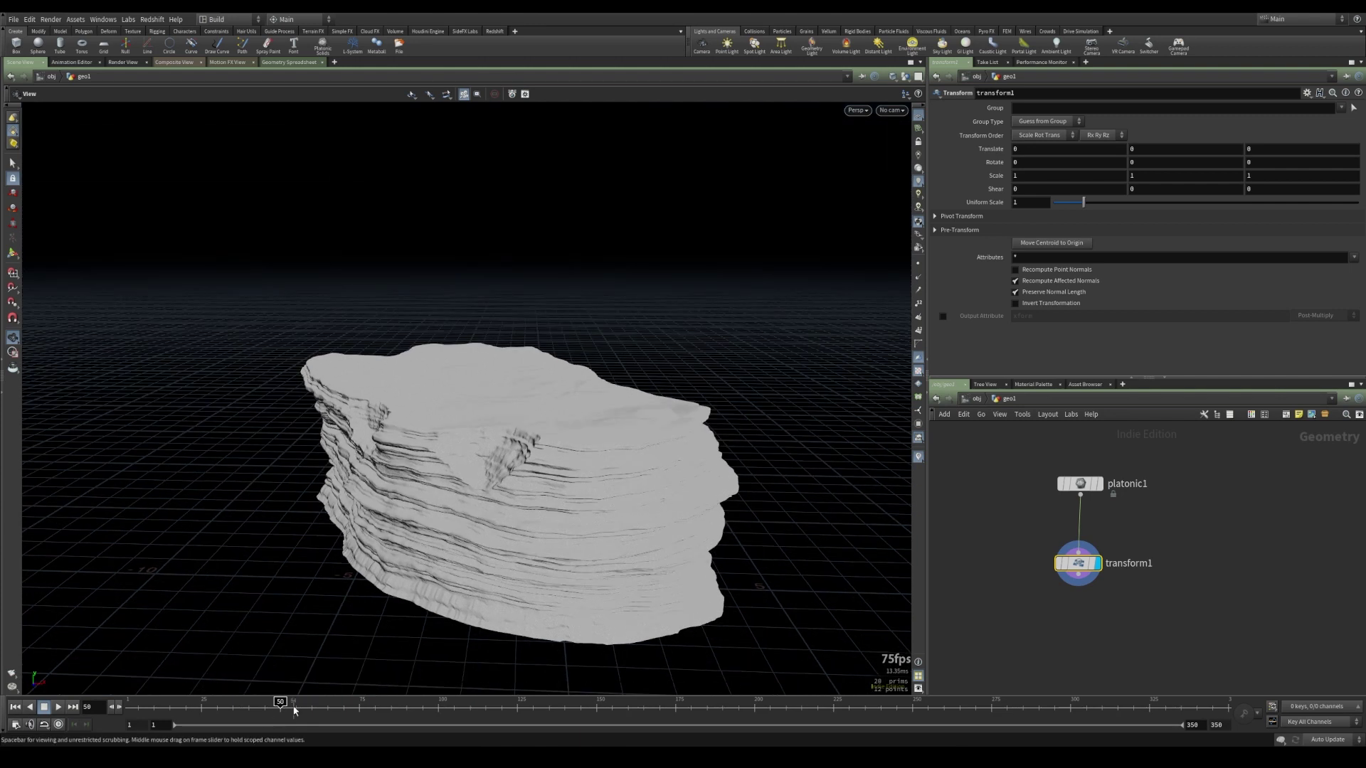
{"action": "left_click", "coordinate": [1129, 149]}
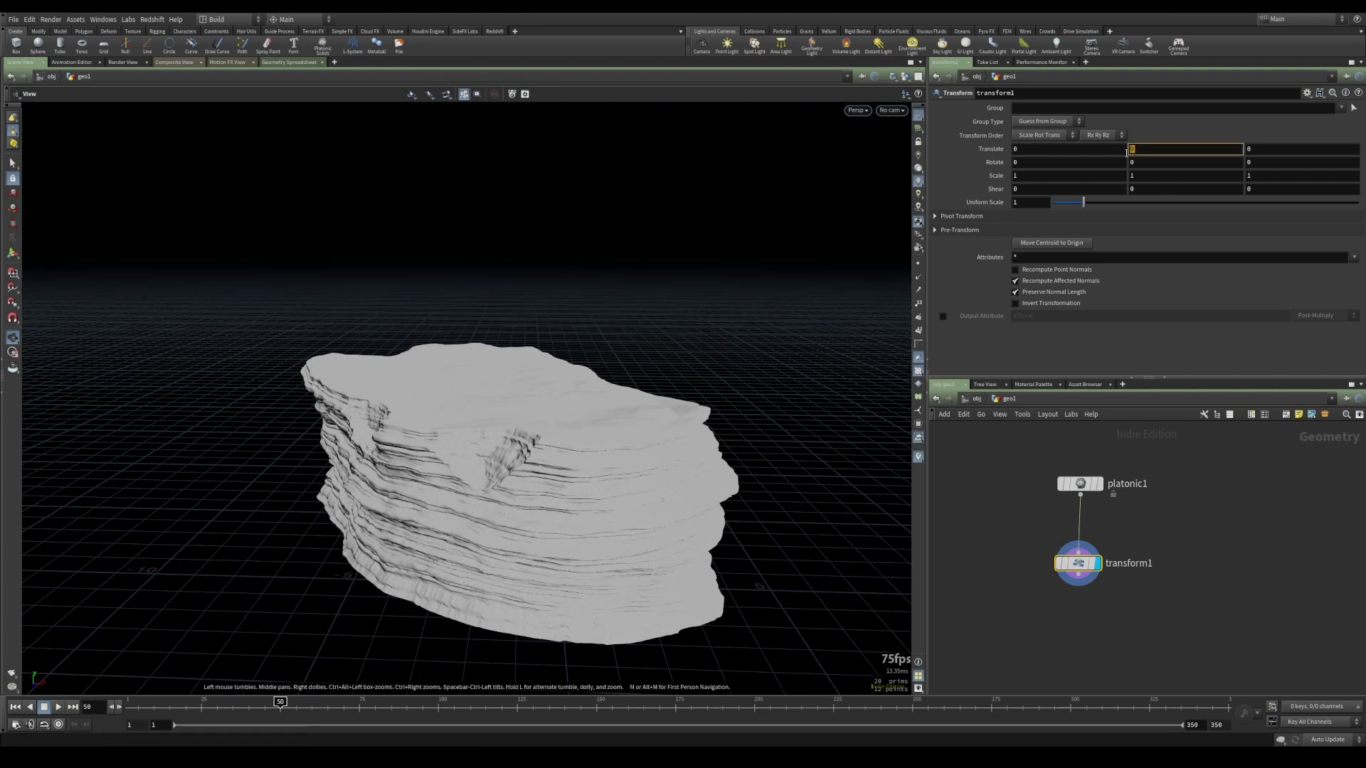
{"action": "type", "text": "10"}
{"action": "key", "text": "Return"}
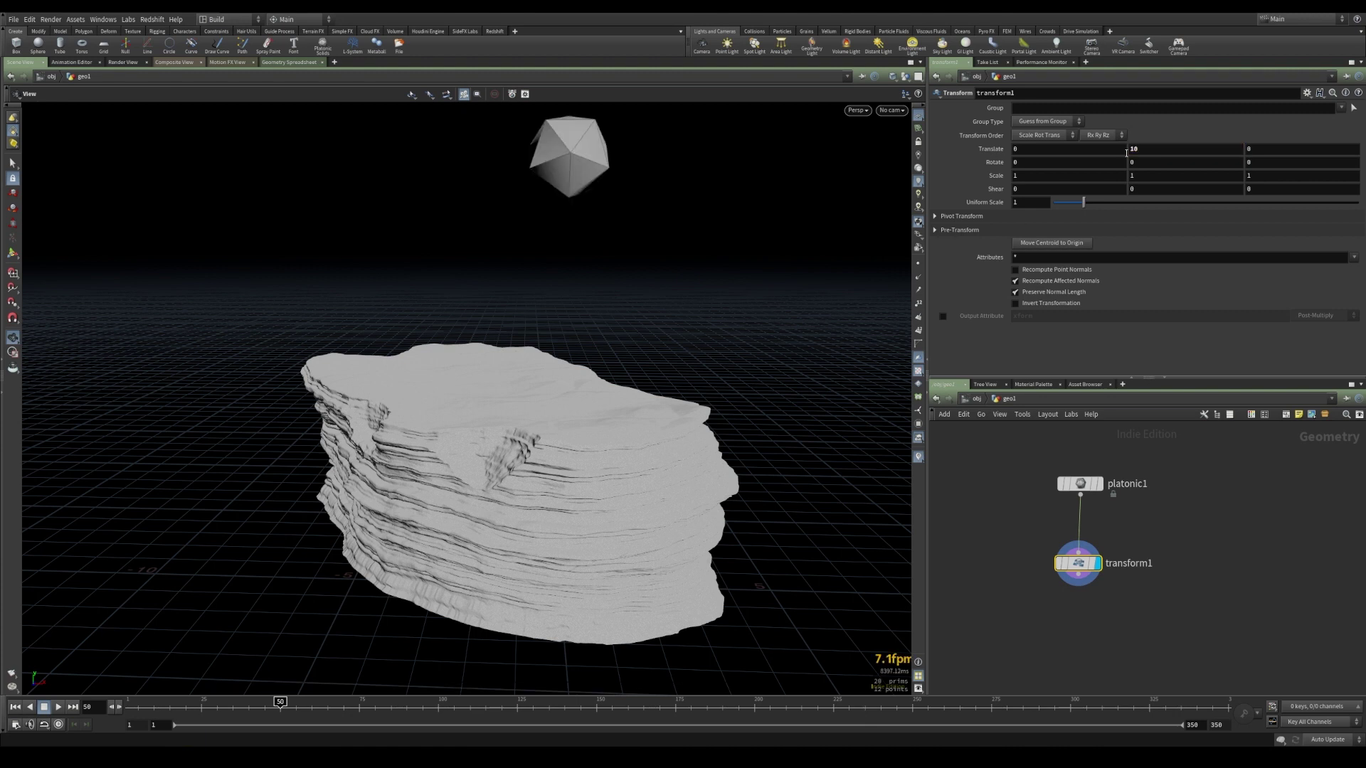
{"action": "left_click", "coordinate": [1163, 151], "text": "alt"}
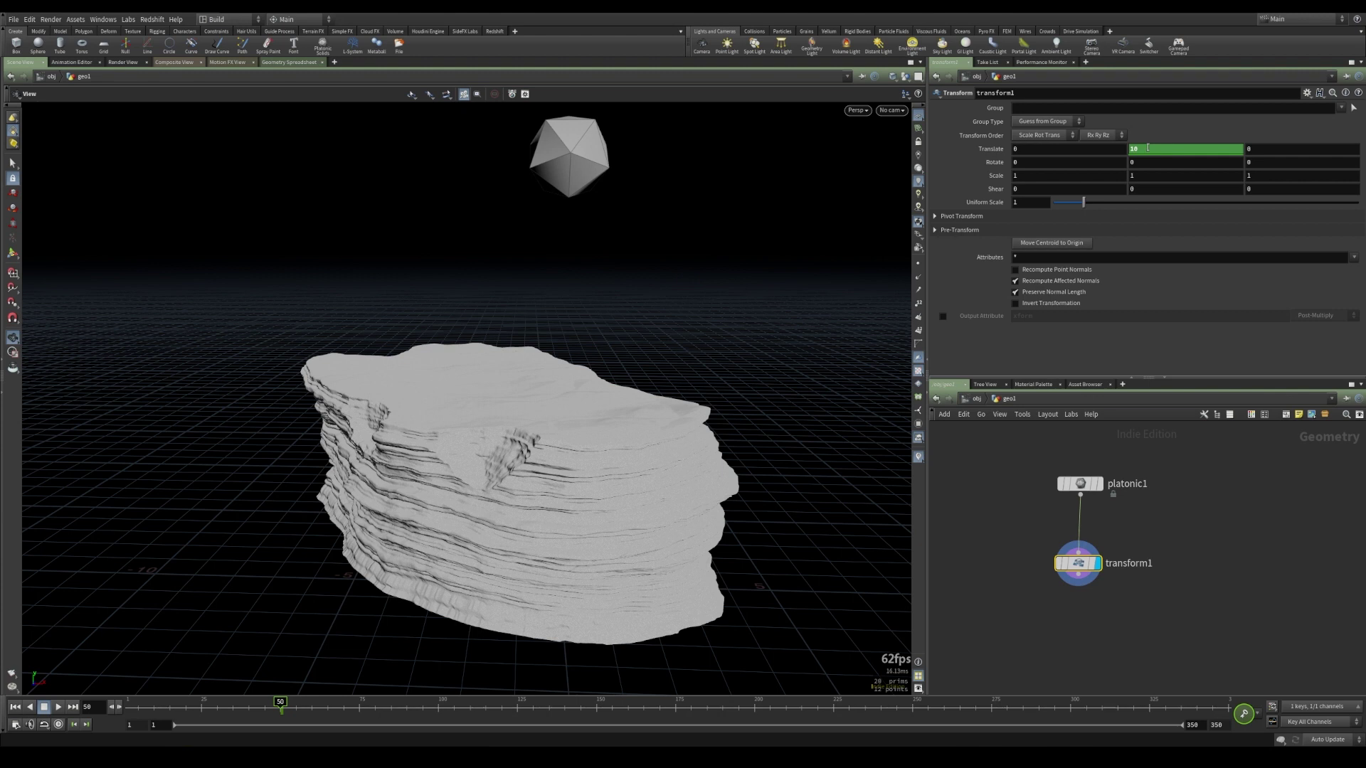
- Go to frame 1, set the icosahedron's Y translate to 5.1, and keyframe it just above the rock platform
{"action": "left_click", "coordinate": [993, 508]}
{"action": "left_click_drag", "start_coordinate": [624, 366], "coordinate": [599, 398]}
{"action": "left_click_drag", "start_coordinate": [278, 706], "coordinate": [131, 706]}
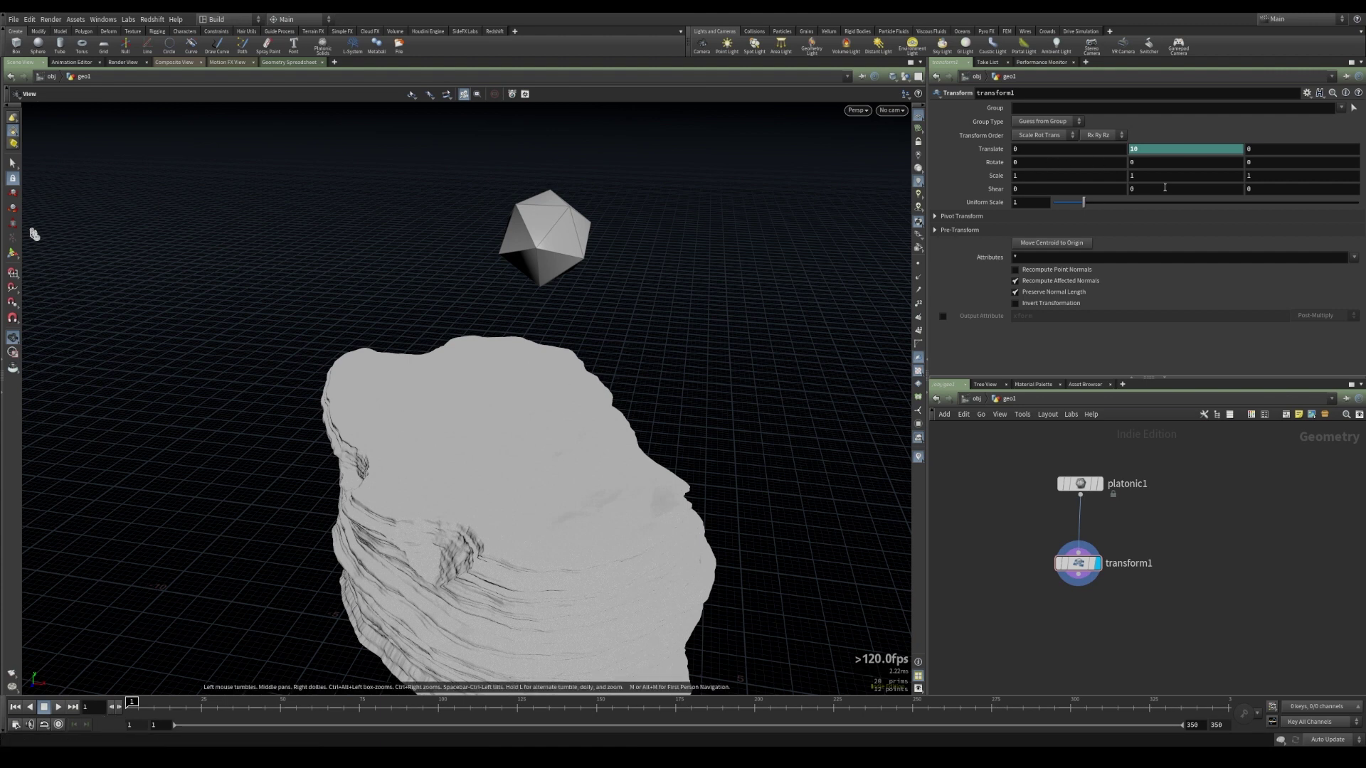
{"action": "key", "text": "Return"}
{"action": "type", "text": "5."}
{"action": "key", "text": "Return"}
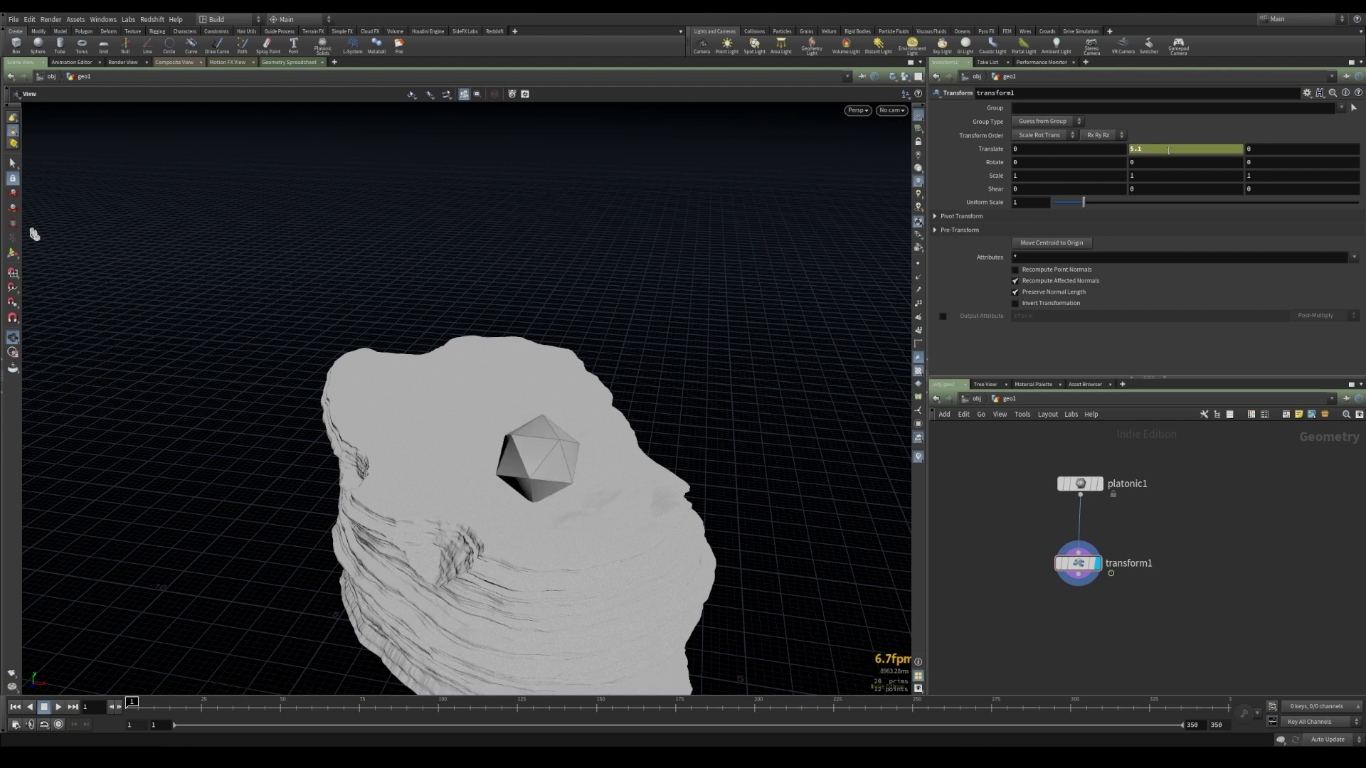
{"action": "mouse_move", "coordinate": [131, 704]}
{"action": "left_mouse_down"}
{"action": "mouse_move", "coordinate": [135, 720]}
{"action": "mouse_move", "coordinate": [277, 720]}
{"action": "mouse_move", "coordinate": [114, 712]}
{"action": "left_mouse_up"}
{"action": "left_click_drag", "start_coordinate": [719, 455], "coordinate": [640, 384], "text": "alt"}
{"action": "right_click_drag", "start_coordinate": [712, 385], "coordinate": [563, 432], "text": "alt"}
{"action": "left_click_drag", "start_coordinate": [582, 441], "coordinate": [588, 406]}
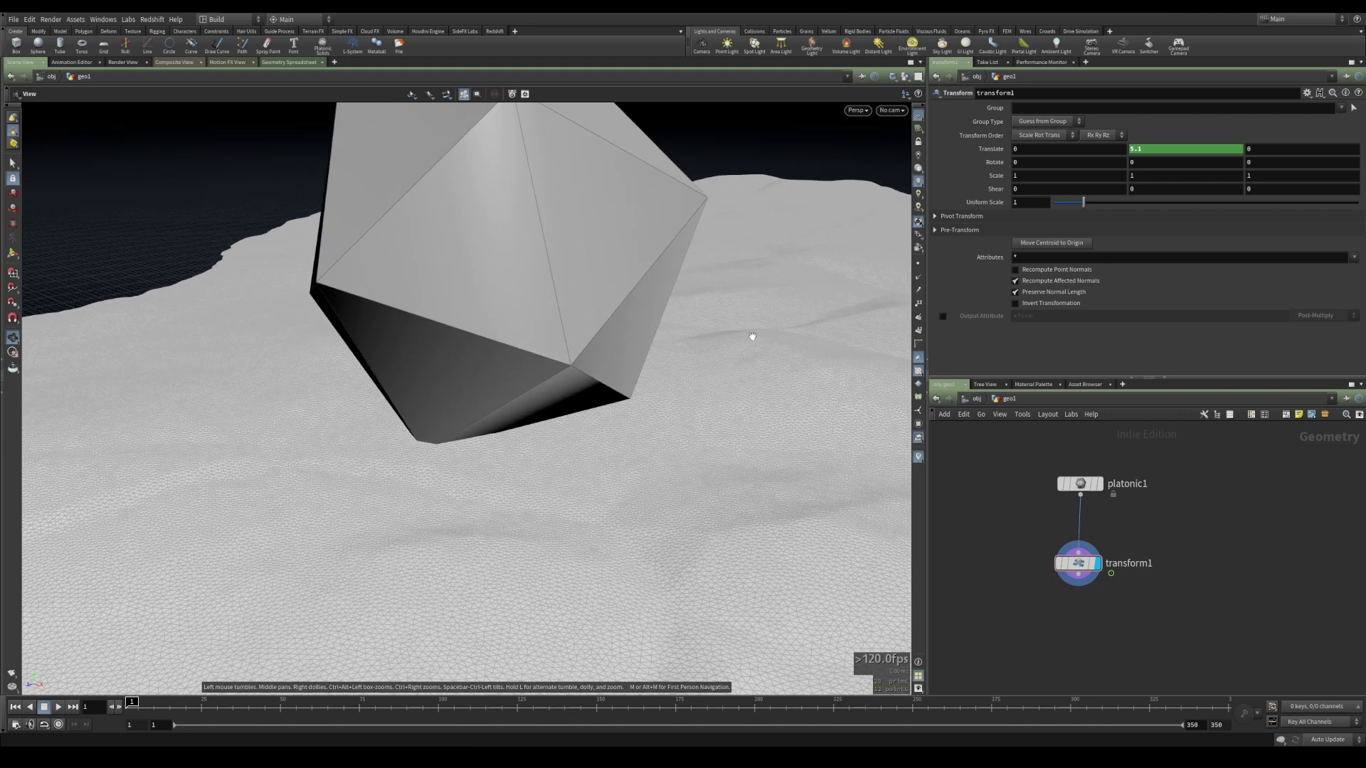
- Set the icosahedron's X rotation to -10.5 on the Transform node and keyframe it at frame 1
{"action": "left_click_drag", "start_coordinate": [1040, 163], "coordinate": [918, 168]}
{"action": "key", "text": "Return"}
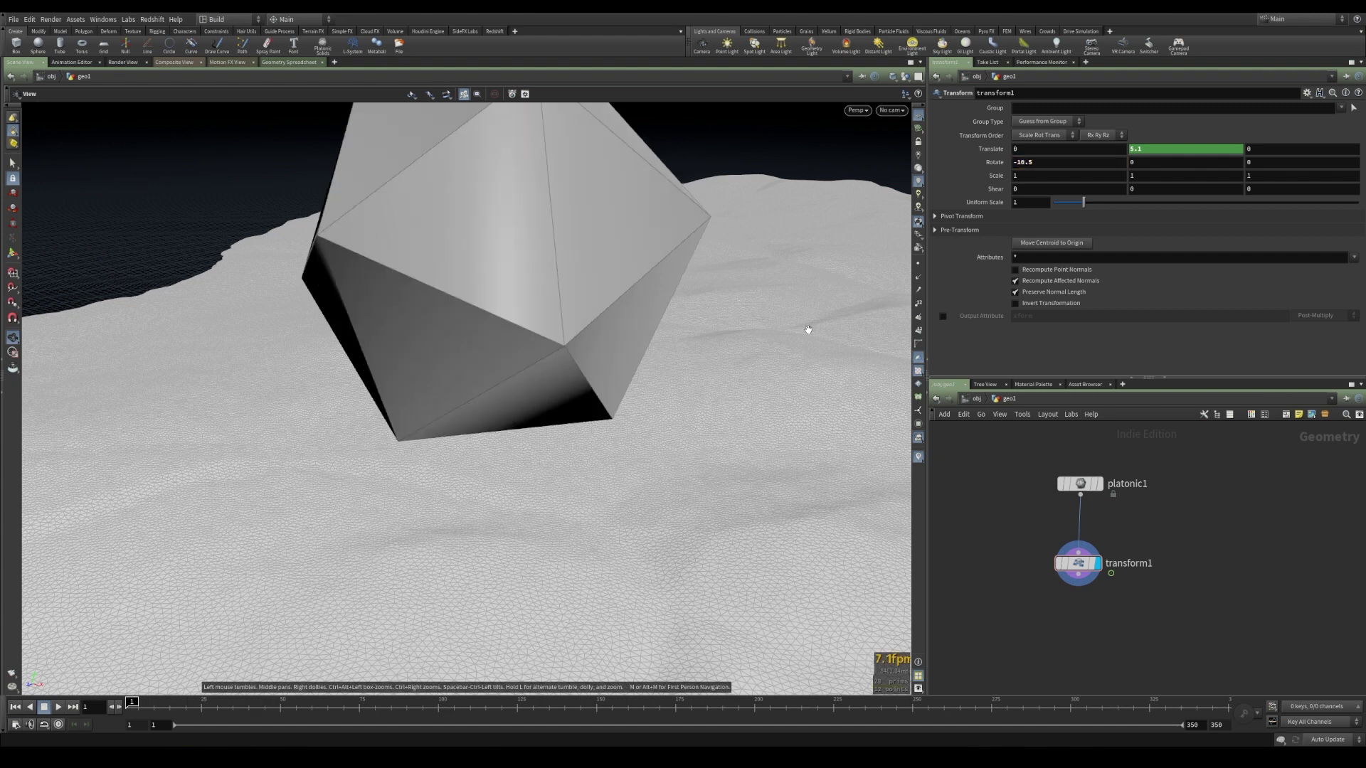
{"action": "left_click", "coordinate": [1055, 162], "text": "alt"}
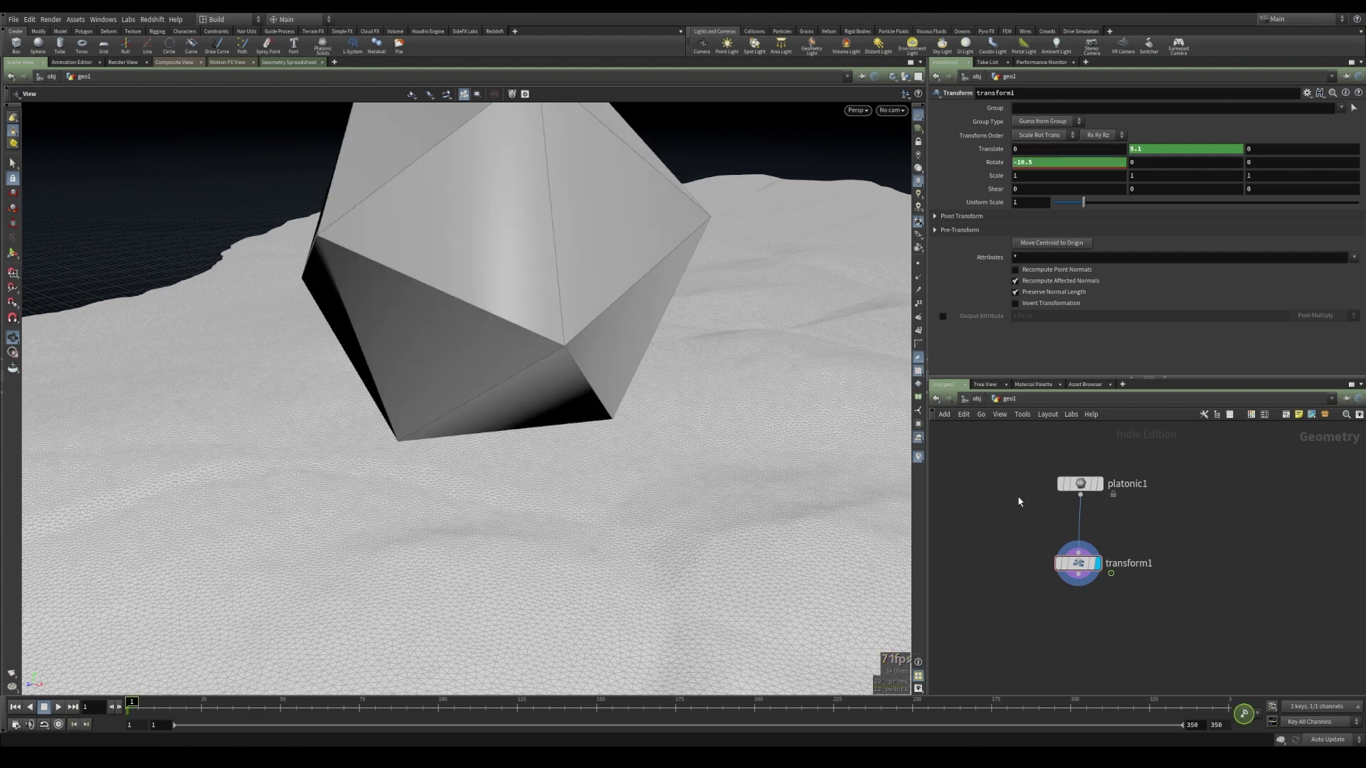
- Set the icosahedron's X rotation to 0 at frame 50, keyframe it, and scrub through the rise to check the motion
{"action": "left_click", "coordinate": [280, 705]}
{"action": "right_click_drag", "start_coordinate": [415, 609], "coordinate": [470, 277]}
{"action": "middle_click_drag", "start_coordinate": [470, 277], "coordinate": [520, 412]}
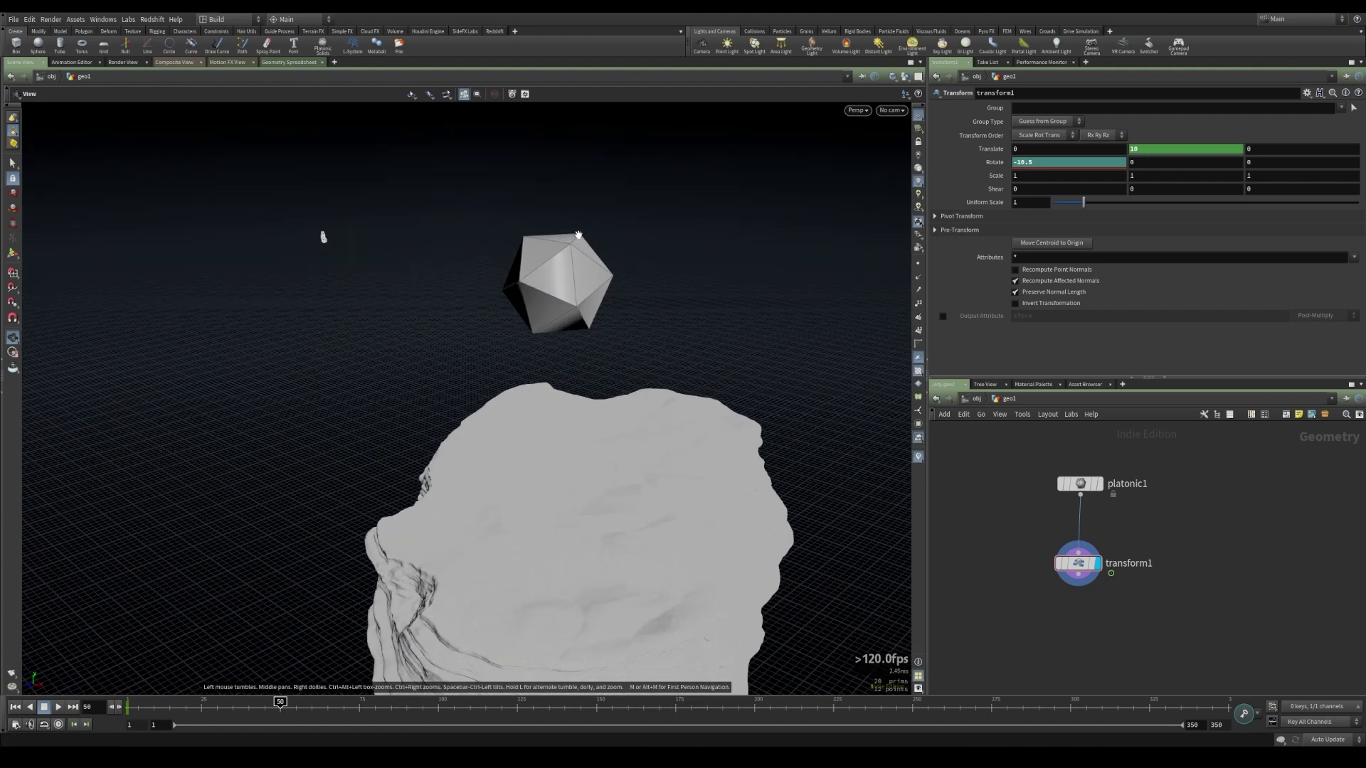
{"action": "left_click_drag", "start_coordinate": [1049, 164], "coordinate": [934, 166]}
{"action": "type", "text": "0"}
{"action": "key", "text": "Return"}
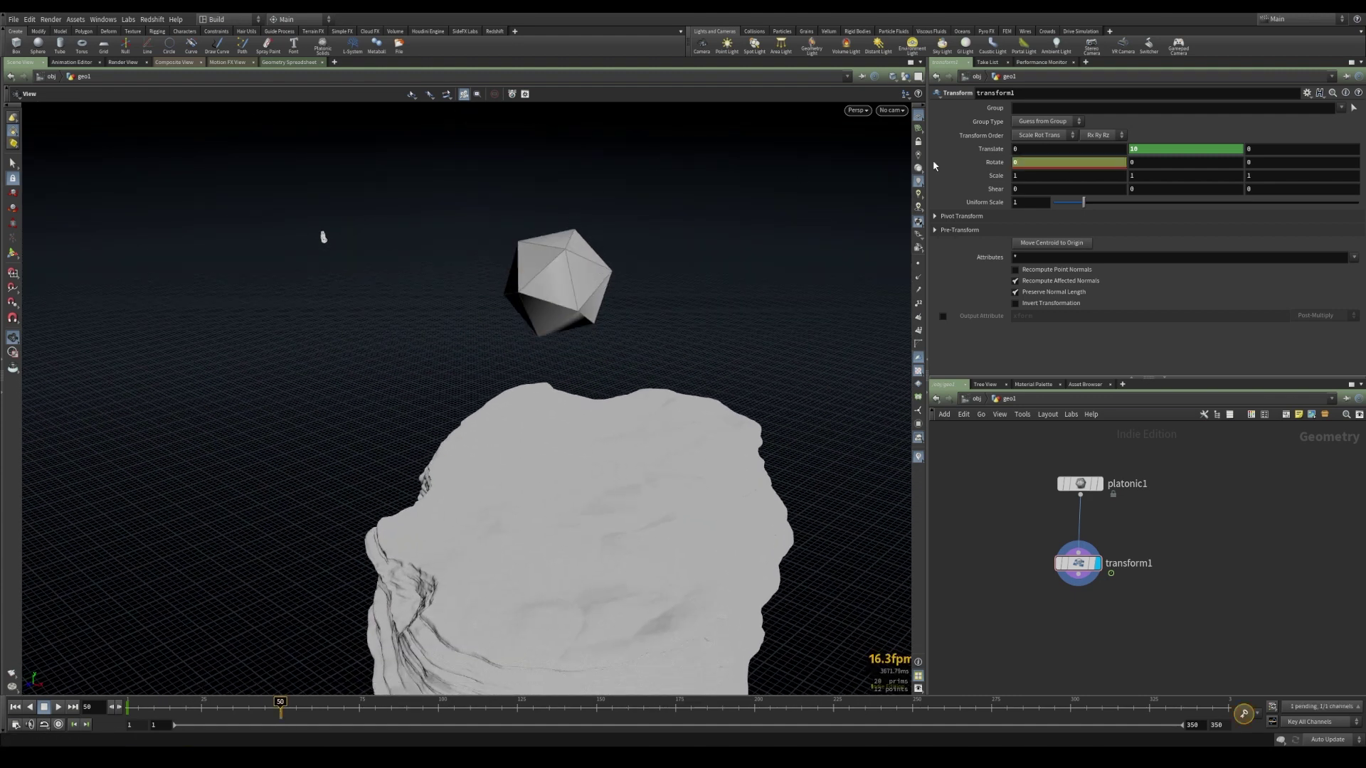
{"action": "left_click", "coordinate": [1064, 164], "text": "alt"}
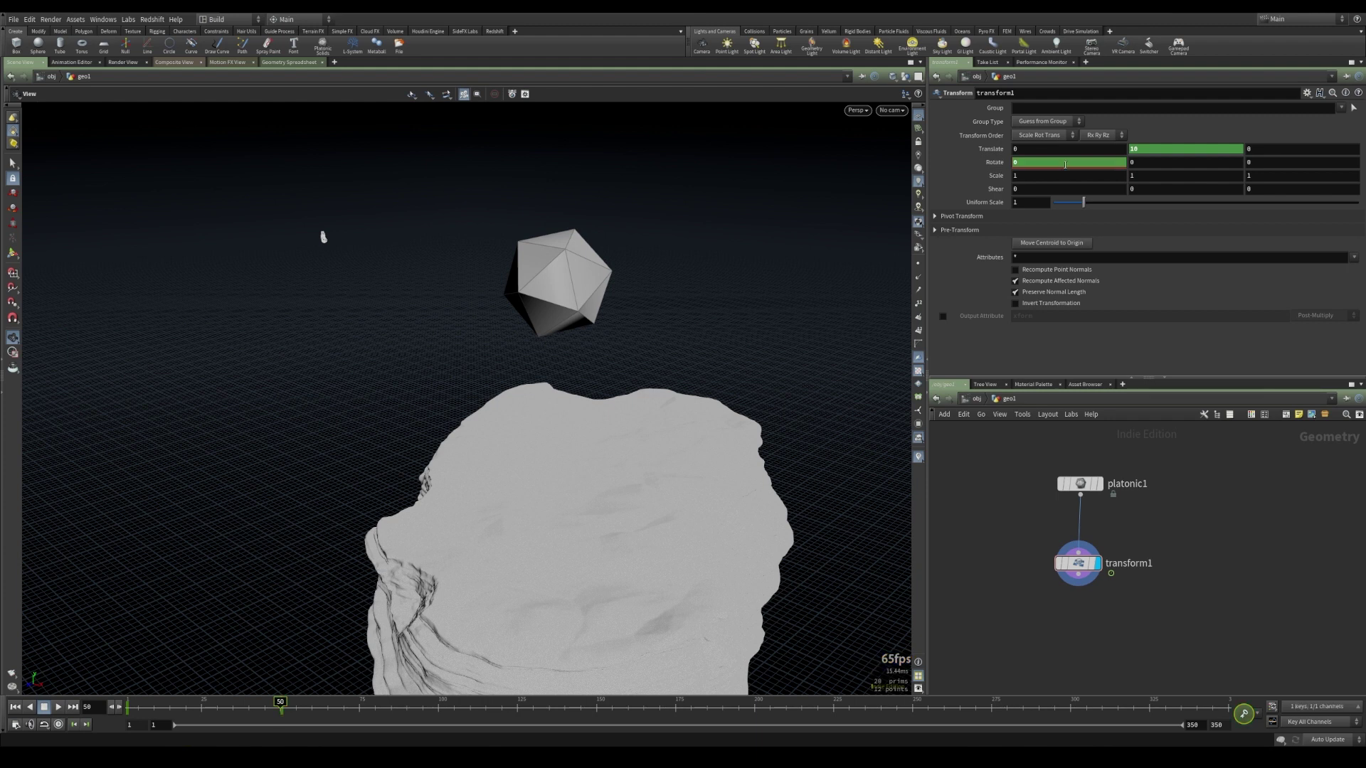
{"action": "left_click_drag", "start_coordinate": [130, 714], "coordinate": [280, 716]}
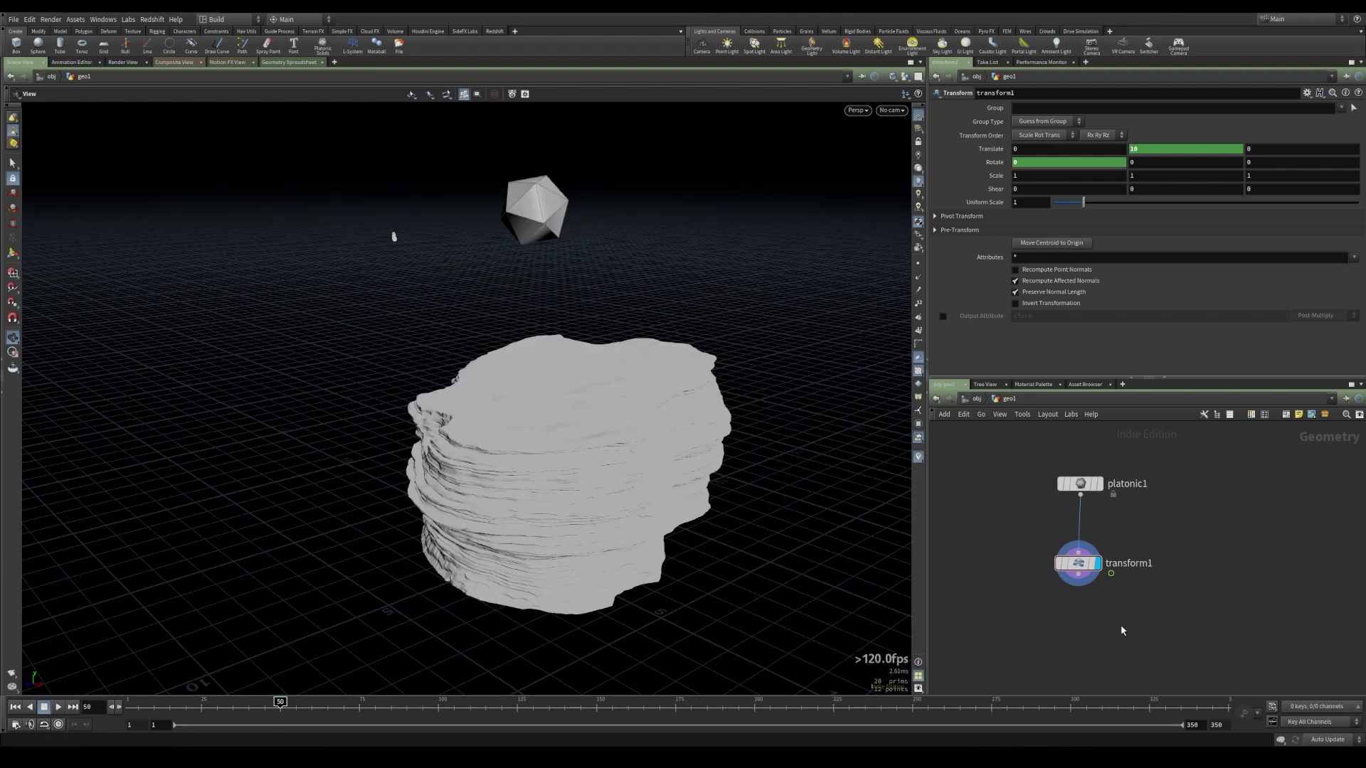
- Insert a second Transform node into the connection between platonic1 and transform1
{"action": "left_click_drag", "start_coordinate": [1082, 570], "coordinate": [1082, 592]}
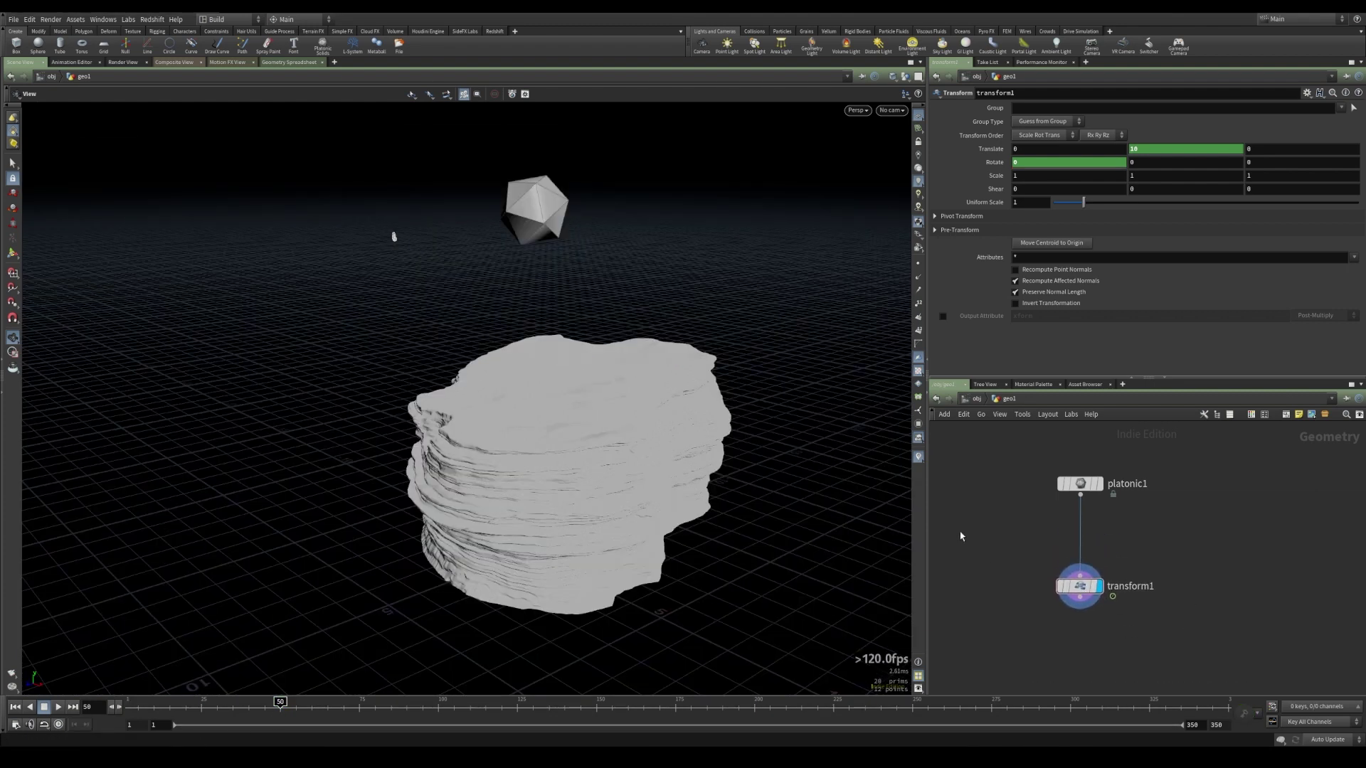
{"action": "key", "text": "Tab"}
{"action": "type", "text": "transfo"}
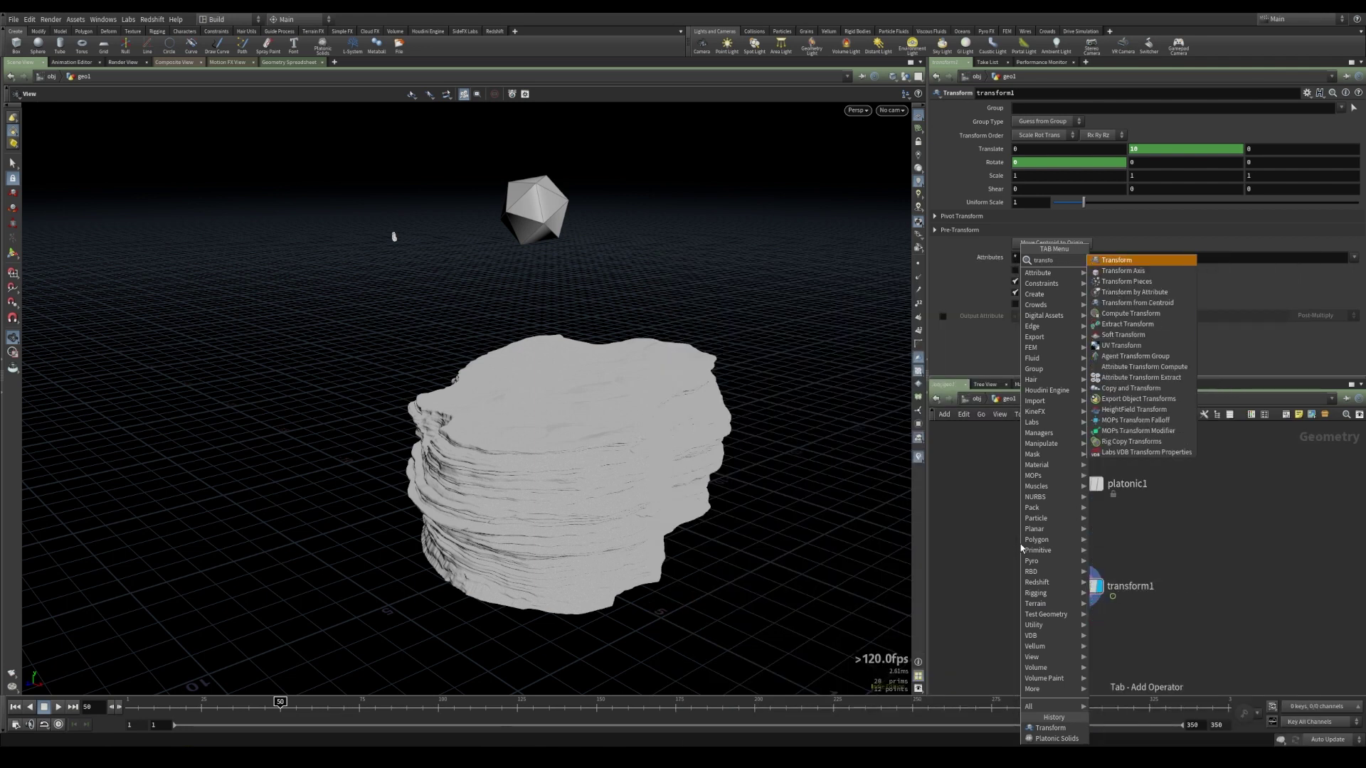
{"action": "key", "text": "Return"}
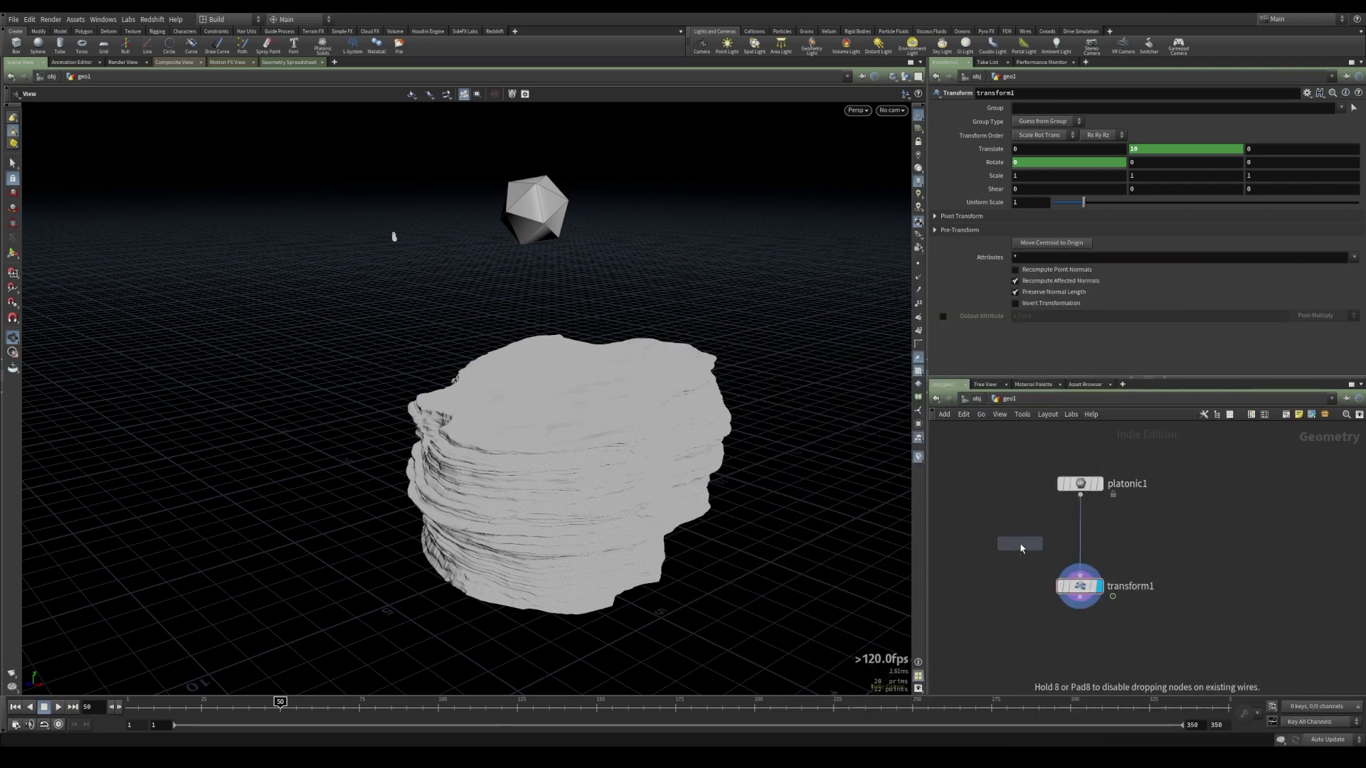
{"action": "left_click", "coordinate": [1084, 533]}
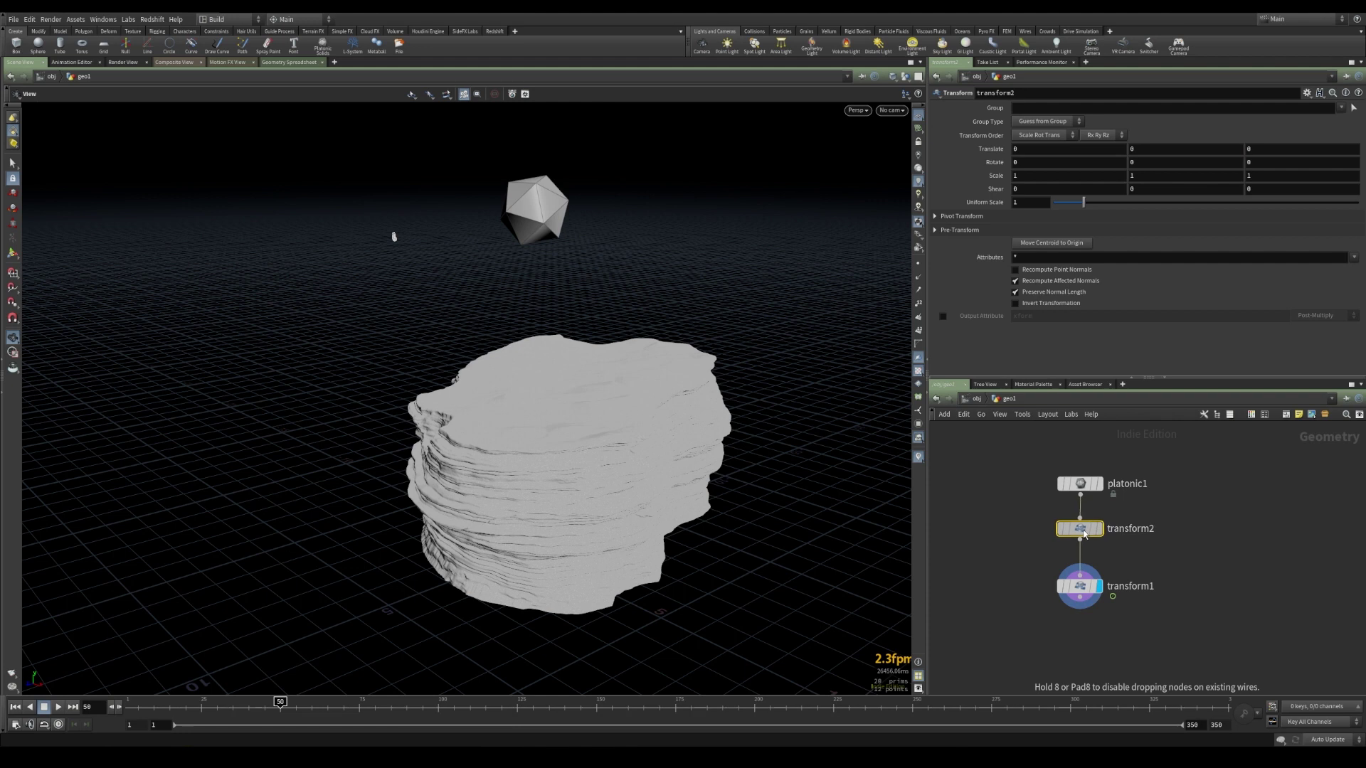
- Rename transform1 to rise_up_anim and transform2 to scale_anim
{"action": "mouse_move", "coordinate": [1085, 592]}
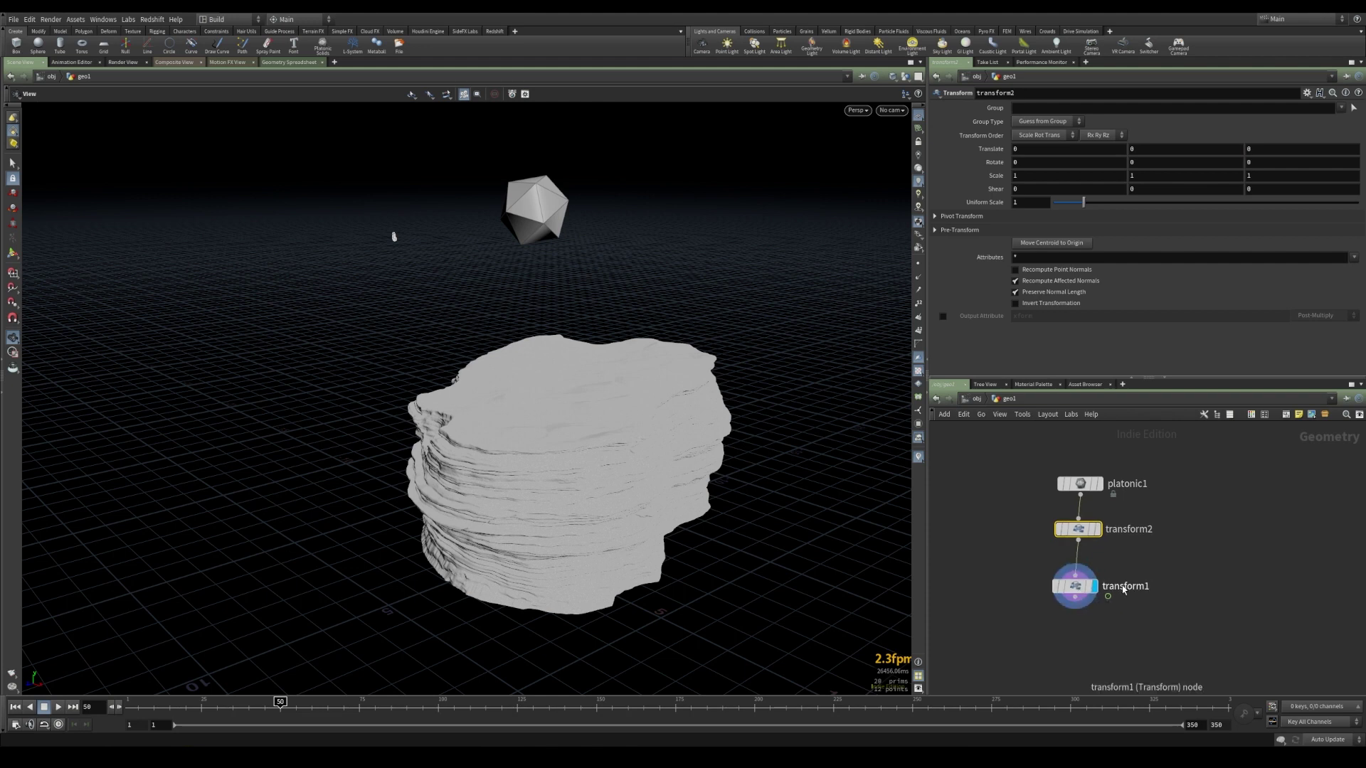
{"action": "left_click", "coordinate": [1078, 589]}
{"action": "double_click", "coordinate": [1146, 587]}
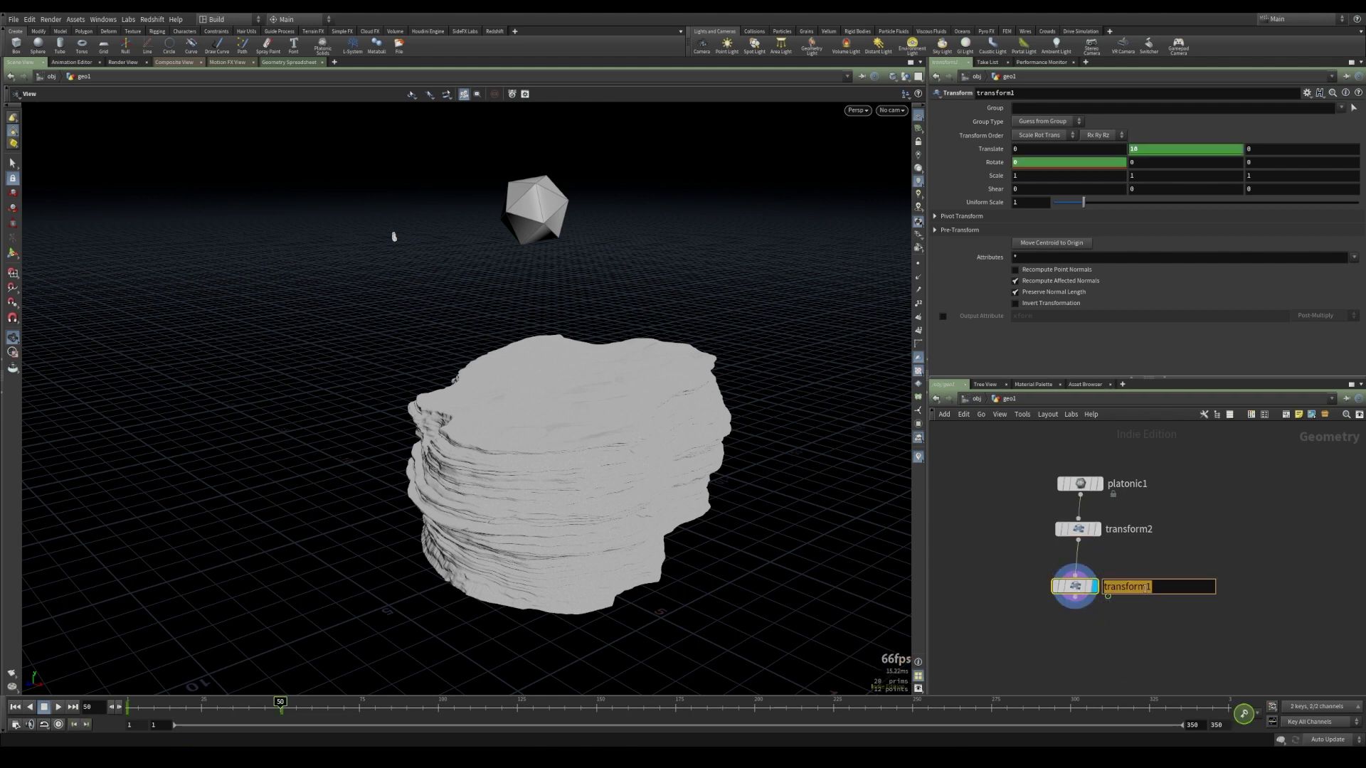
{"action": "type", "text": "rise_up_anim"}
{"action": "key", "text": "Return"}
{"action": "double_click", "coordinate": [1133, 530]}
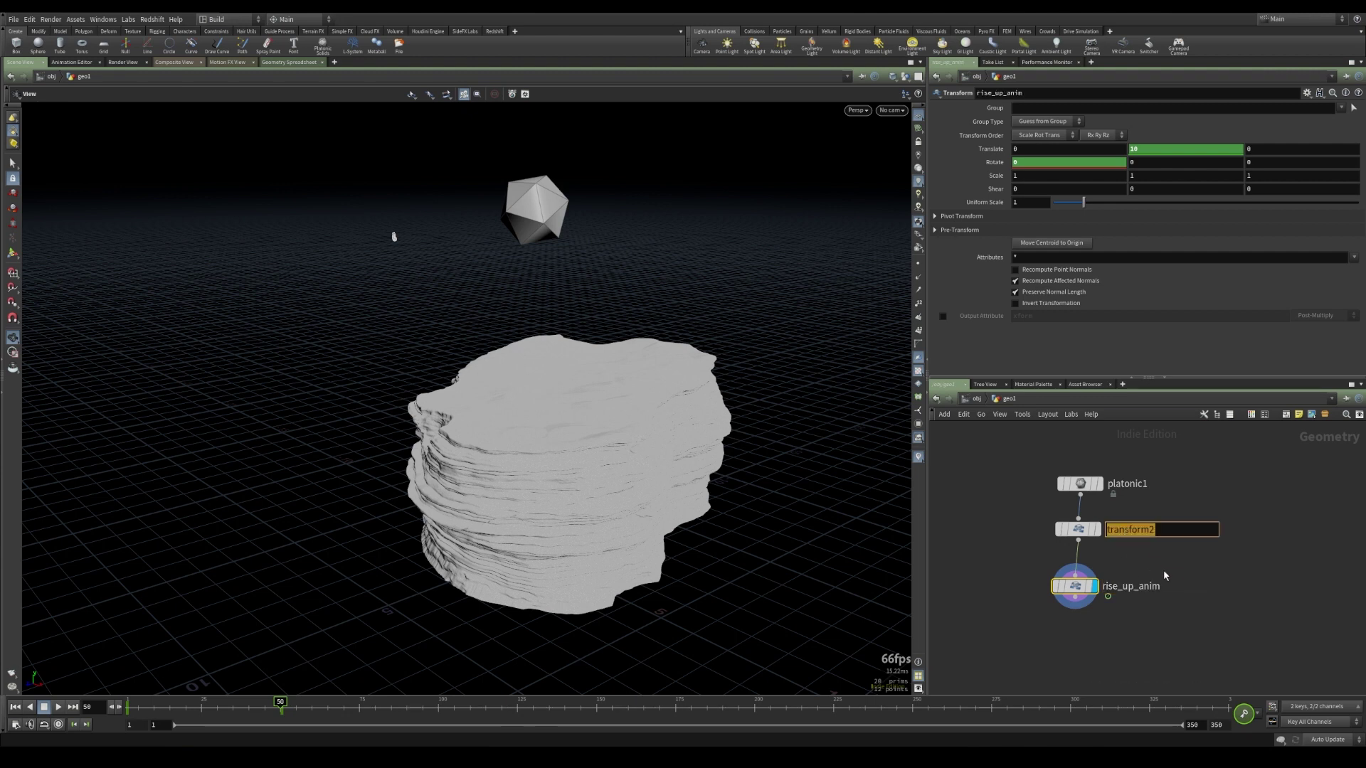
{"action": "type", "text": "scale_anim"}
{"action": "key", "text": "Return"}
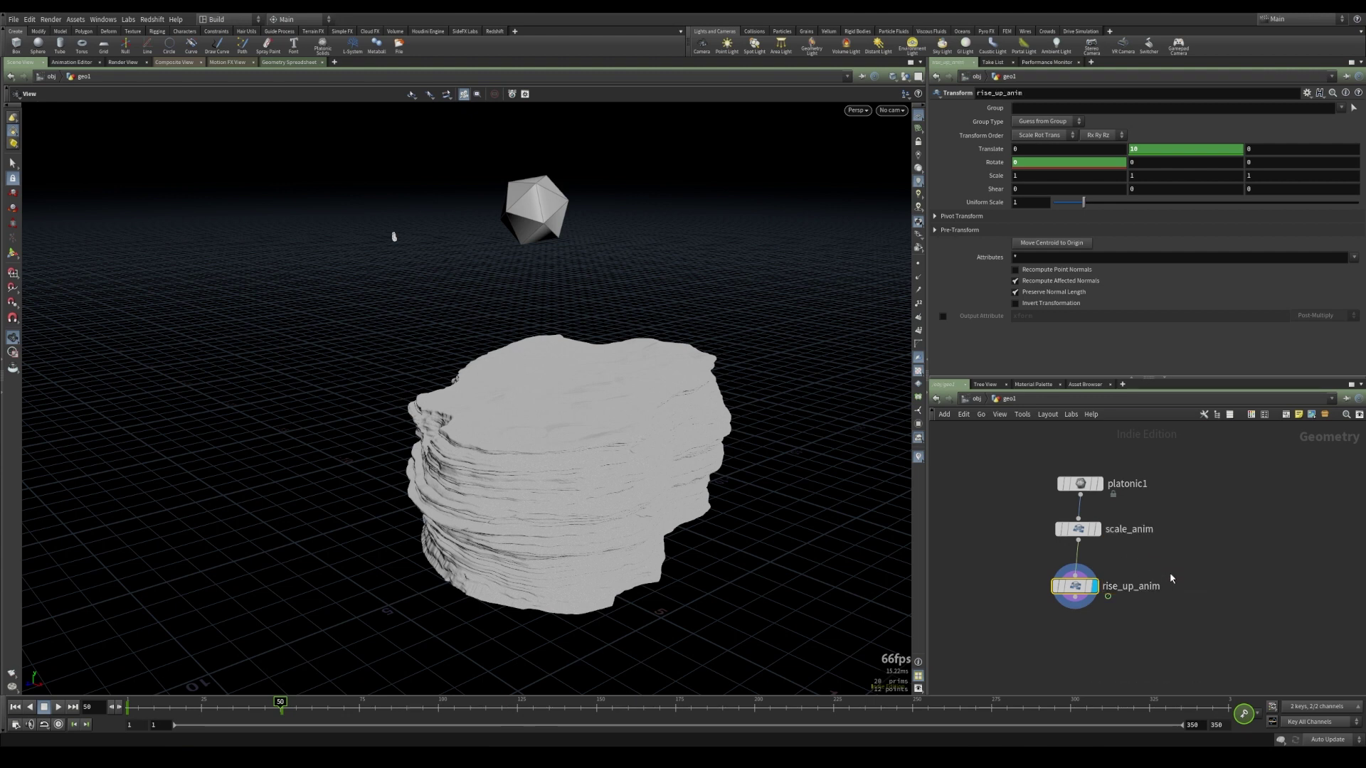
- Keyframe scale_anim's uniform scale at 1 on frame 50
{"action": "left_click_drag", "start_coordinate": [1079, 530], "coordinate": [1078, 534]}
{"action": "mouse_move", "coordinate": [206, 710]}
{"action": "left_mouse_down"}
{"action": "mouse_move", "coordinate": [155, 708]}
{"action": "mouse_move", "coordinate": [280, 708]}
{"action": "left_mouse_up"}
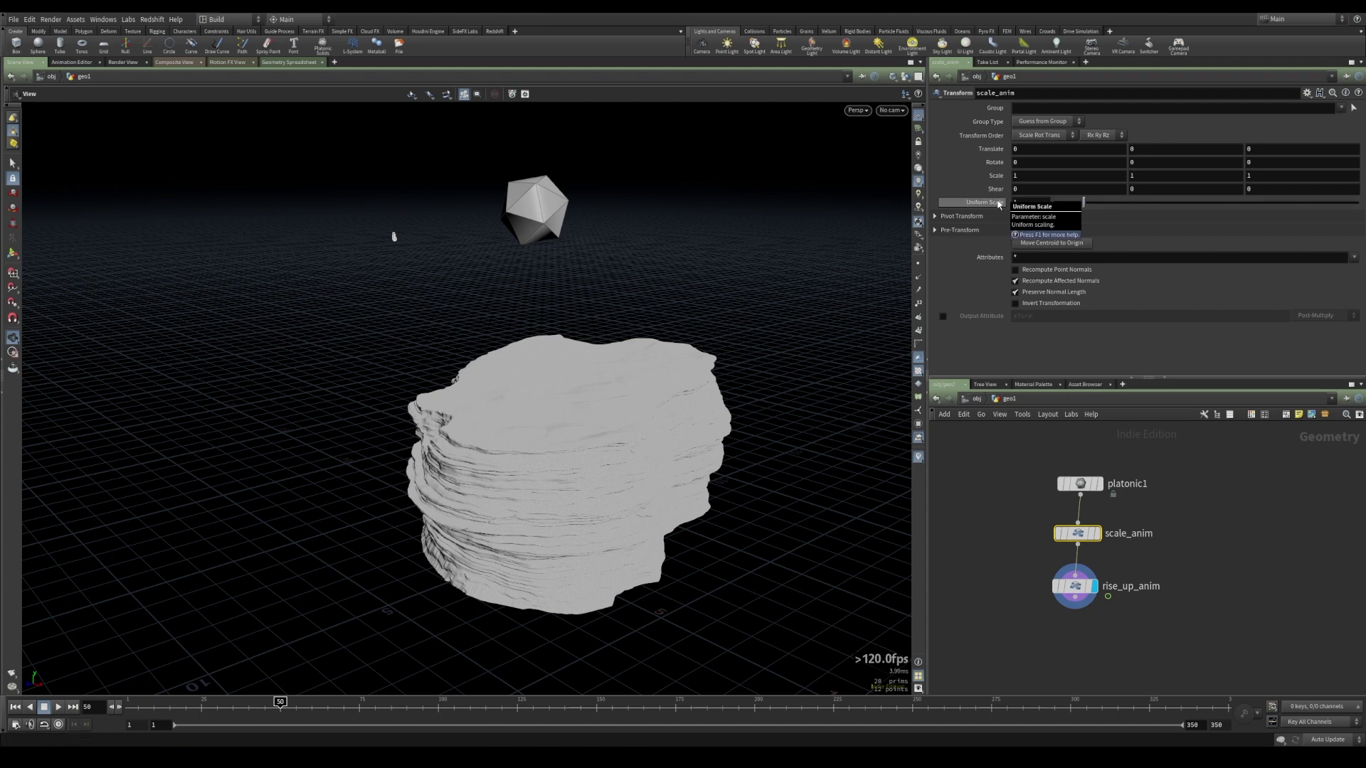
{"action": "left_click", "coordinate": [1038, 203], "text": "alt"}
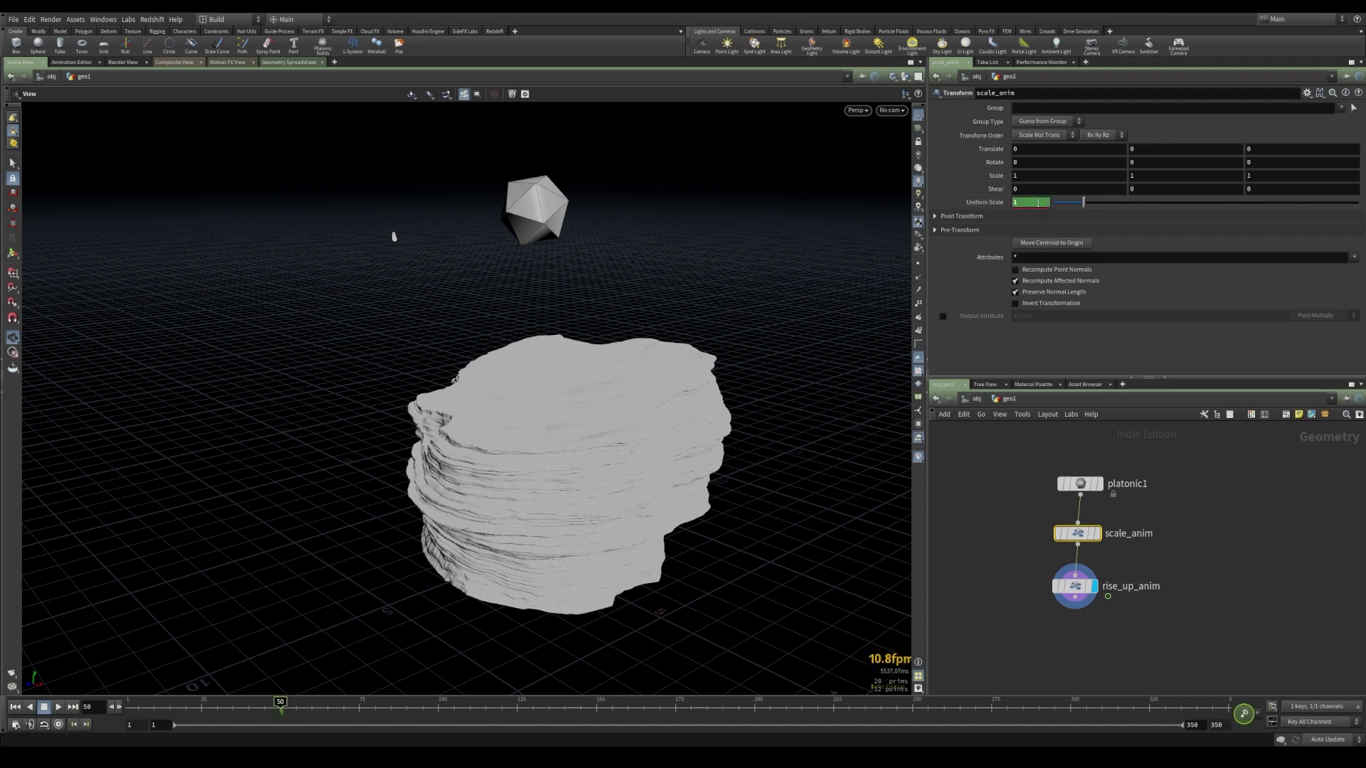
- Go to frame 105, raise scale_anim's uniform scale to 6, and keyframe it
{"action": "left_click", "coordinate": [354, 714]}
{"action": "left_click_drag", "start_coordinate": [354, 715], "coordinate": [448, 722]}
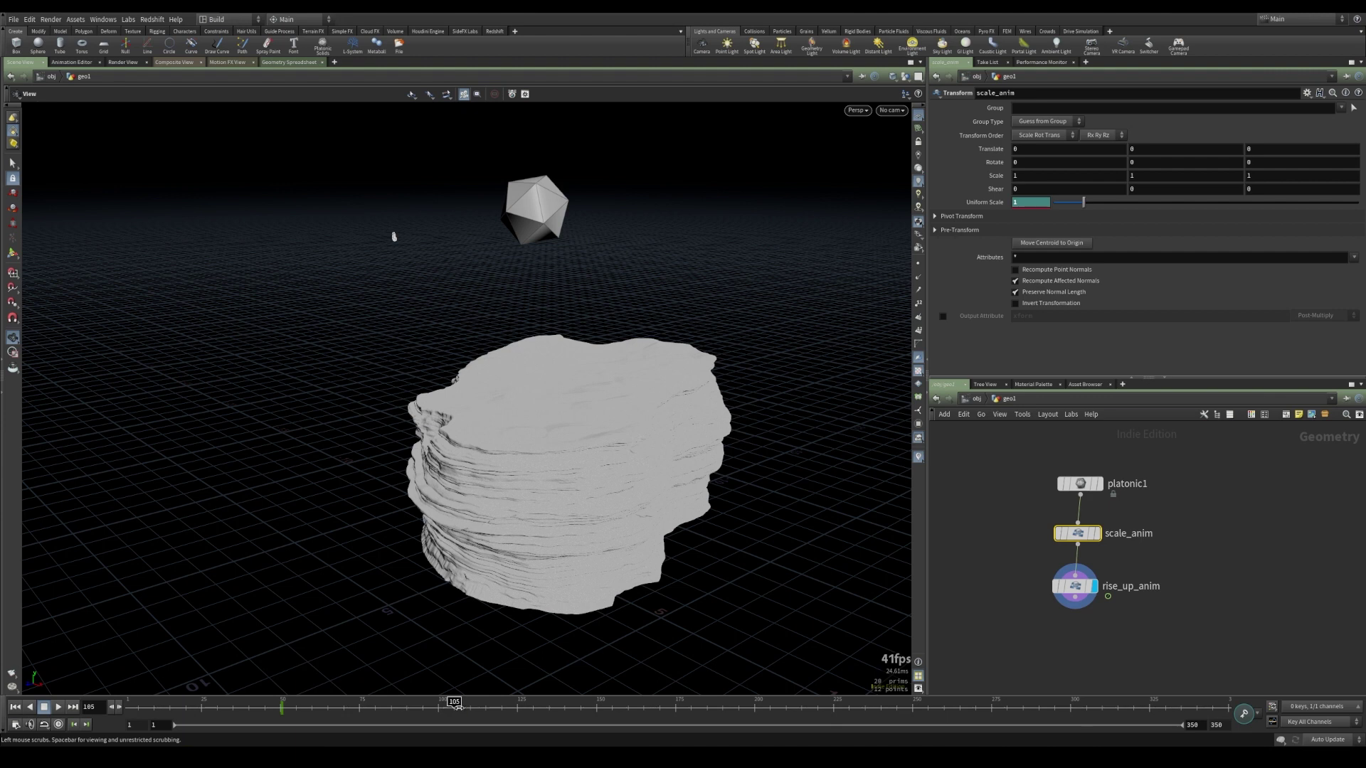
{"action": "left_click_drag", "start_coordinate": [1083, 203], "coordinate": [1212, 217]}
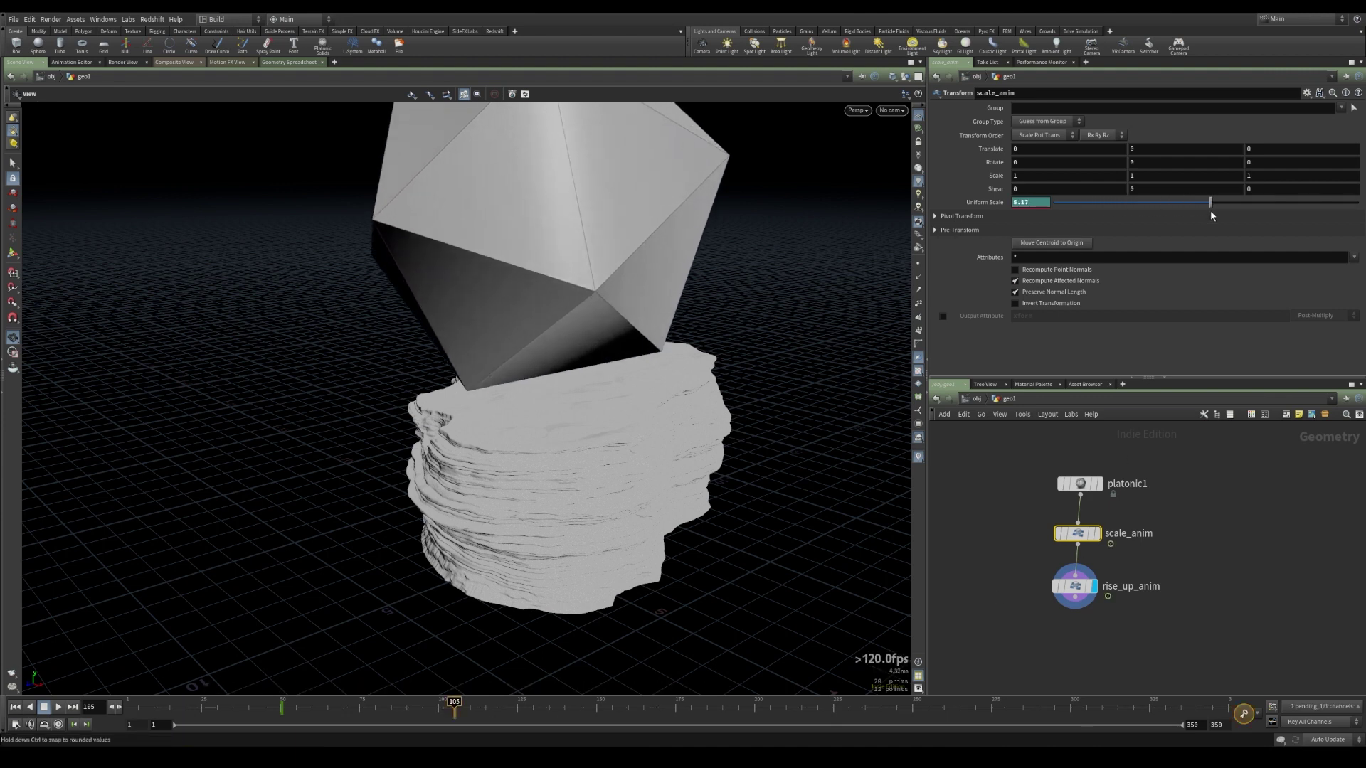
{"action": "left_click_drag", "start_coordinate": [777, 369], "coordinate": [168, 375]}
{"action": "left_click_drag", "start_coordinate": [1212, 206], "coordinate": [1235, 210]}
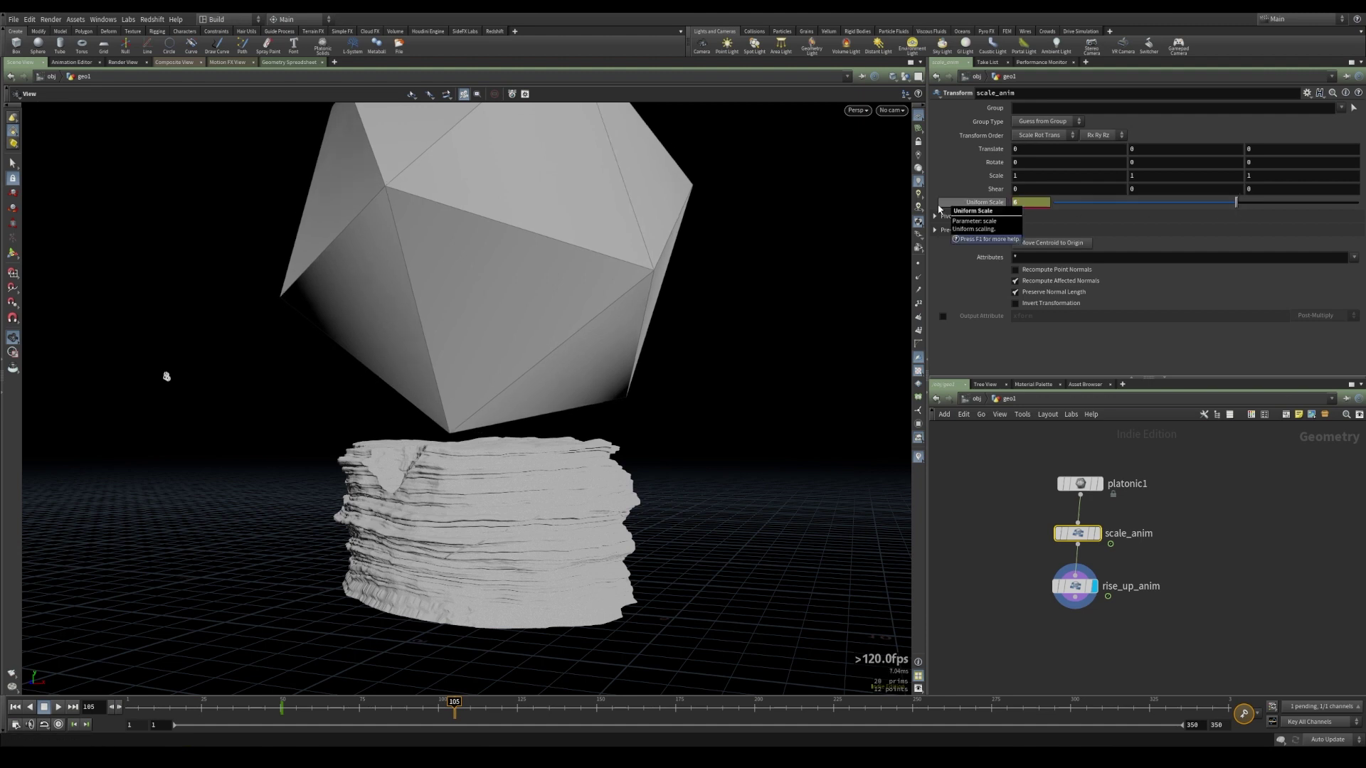
{"action": "left_click", "coordinate": [973, 203], "text": "alt"}
{"action": "left_click", "coordinate": [979, 528]}
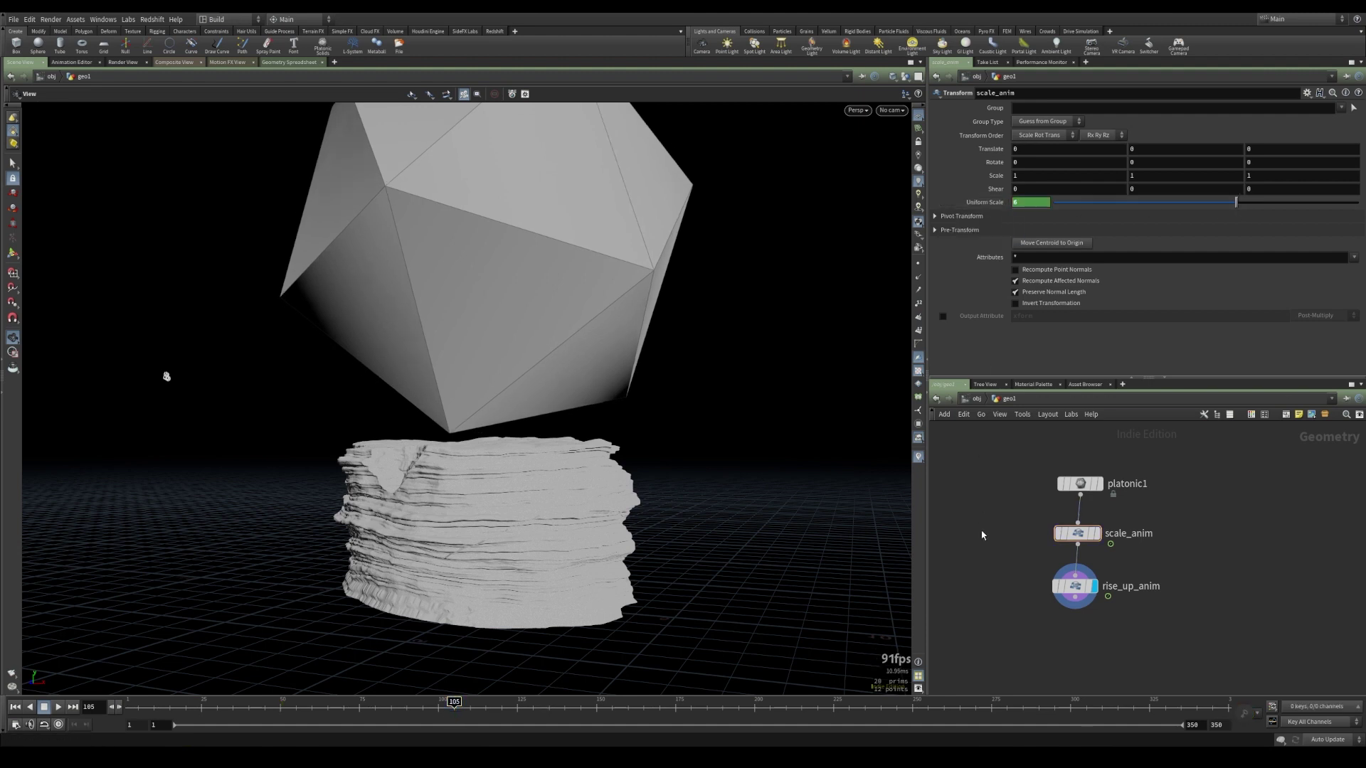
- Keyframe scale_anim's uniform scale at 6 on frame 200 and at 1 on frame 225
{"action": "left_click_drag", "start_coordinate": [166, 377], "coordinate": [342, 284]}
{"action": "left_click_drag", "start_coordinate": [399, 707], "coordinate": [754, 724]}
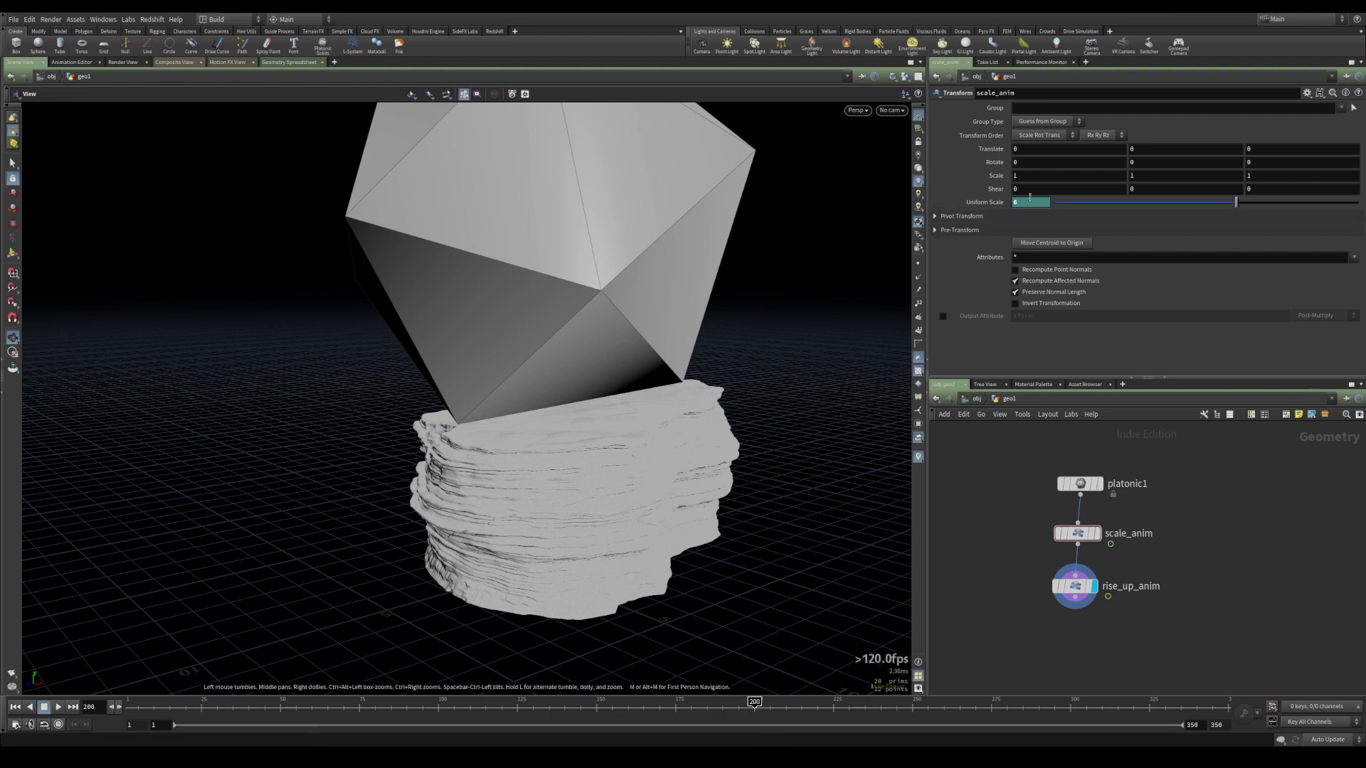
{"action": "left_click", "coordinate": [796, 717]}
{"action": "left_click_drag", "start_coordinate": [797, 717], "coordinate": [835, 720]}
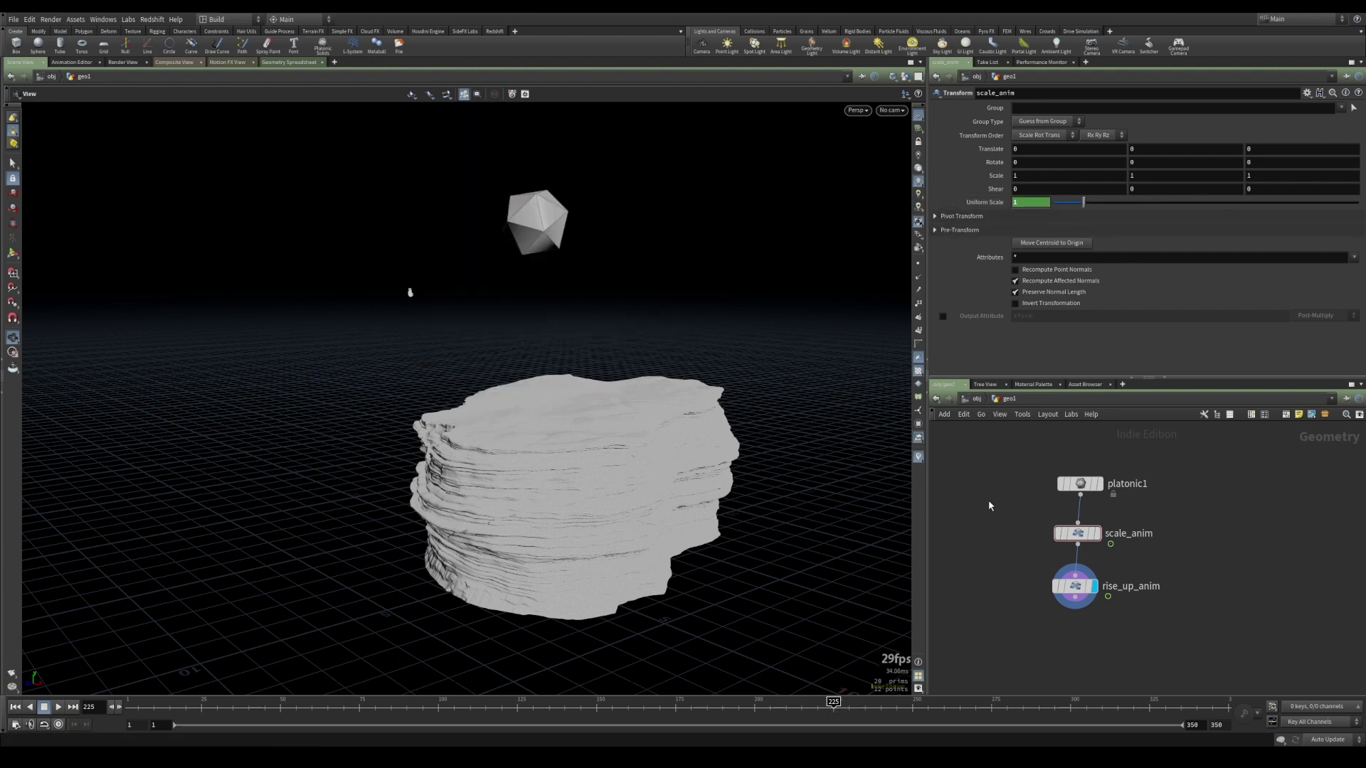
{"action": "left_click_drag", "start_coordinate": [653, 291], "coordinate": [388, 293]}
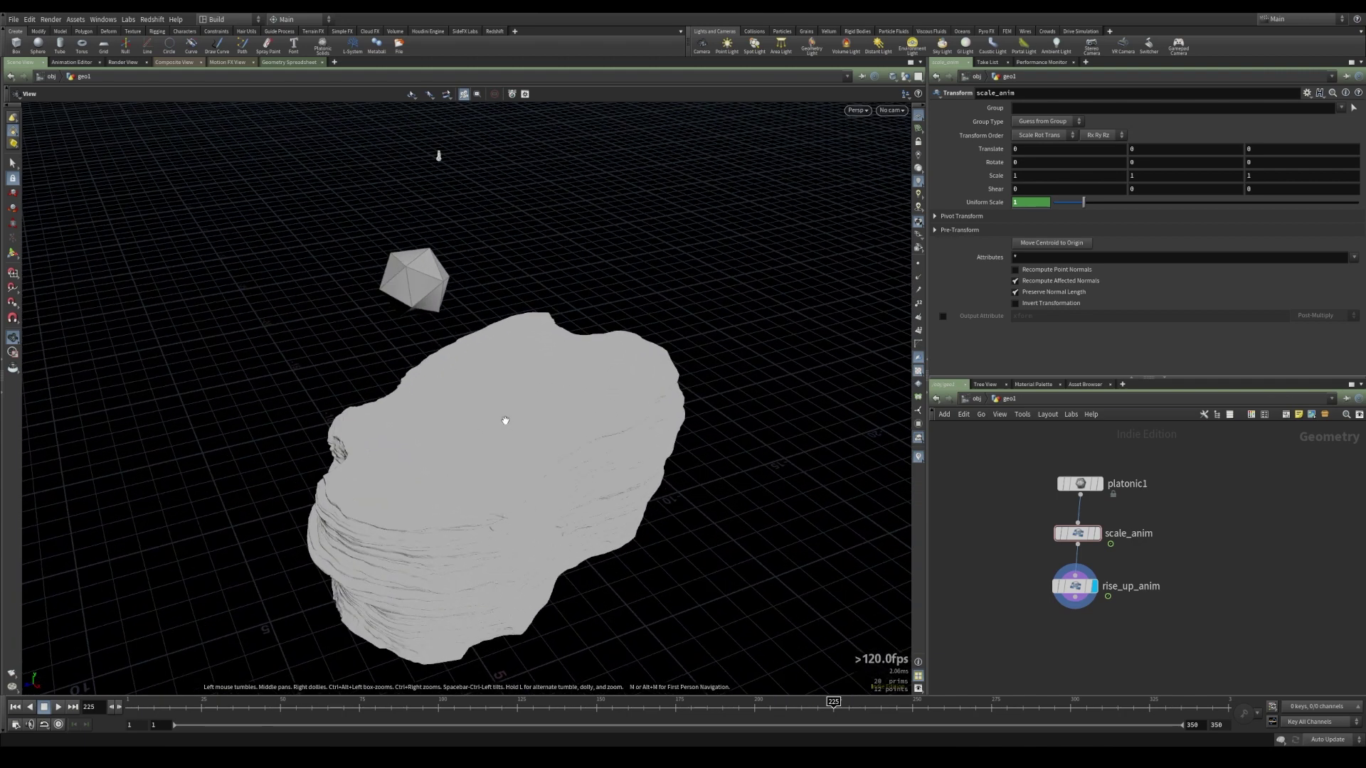
{"action": "middle_click_drag", "start_coordinate": [569, 360], "coordinate": [662, 377]}
{"action": "left_click_drag", "start_coordinate": [661, 377], "coordinate": [634, 356]}
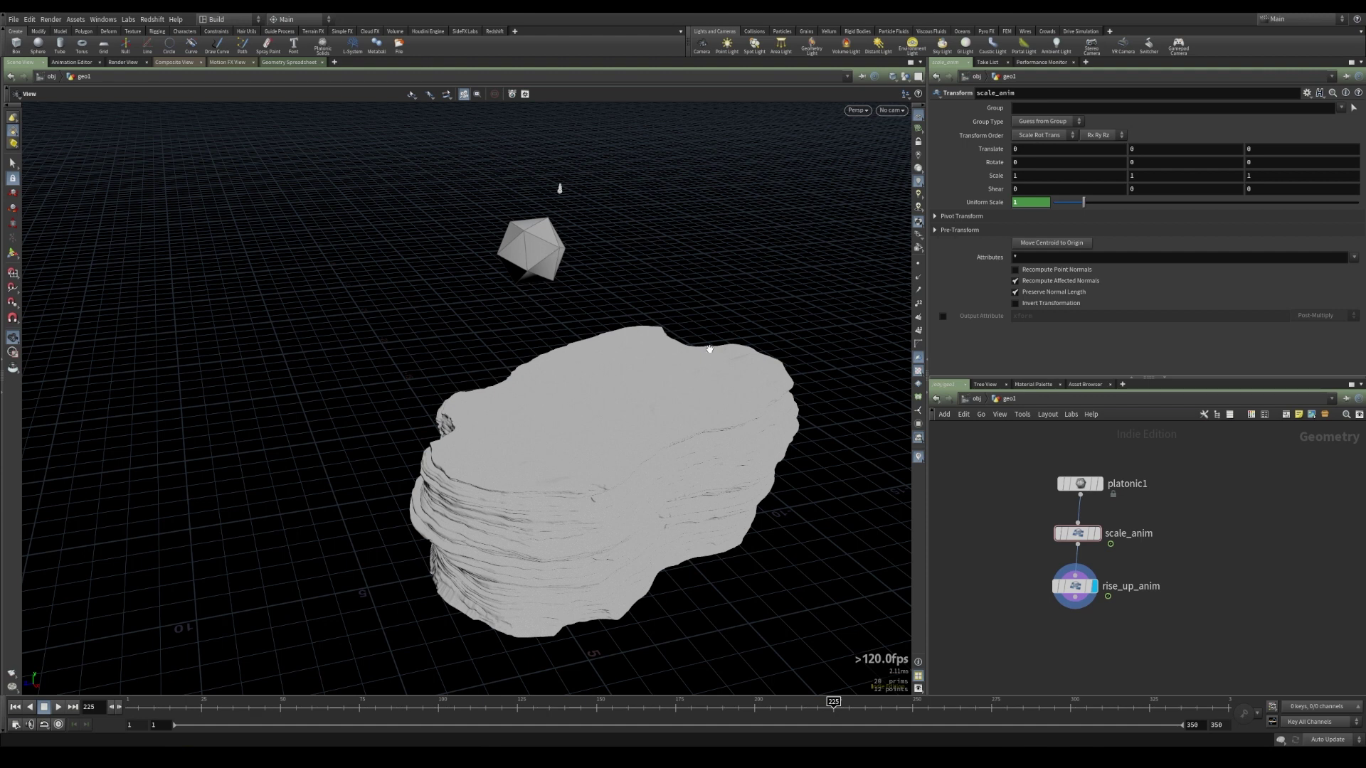
- Add a Null node below rise_up_anim, connect it to the chain, and make it the displayed node
{"action": "left_click_drag", "start_coordinate": [1000, 469], "coordinate": [1103, 627]}
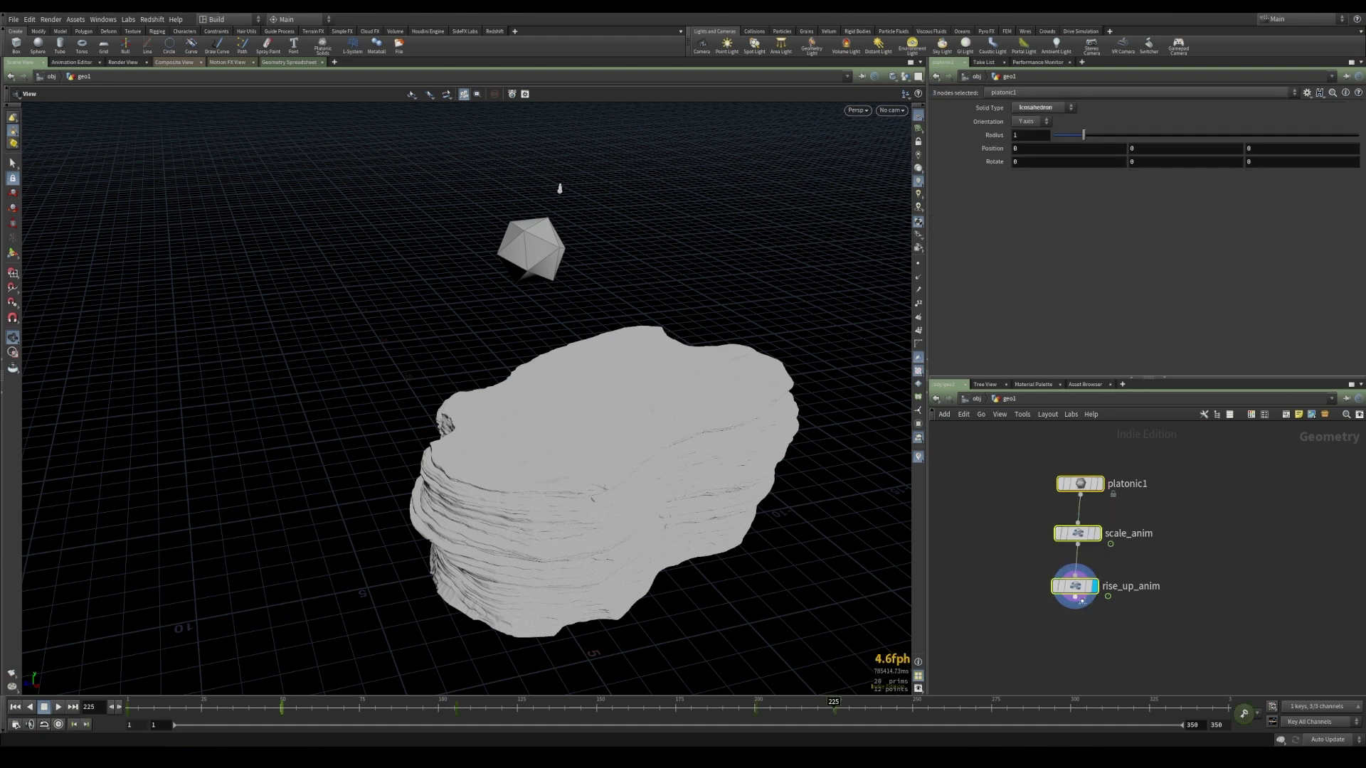
{"action": "left_click", "coordinate": [1062, 670]}
{"action": "key", "text": "Tab"}
{"action": "type", "text": "nul"}
{"action": "key", "text": "Return"}
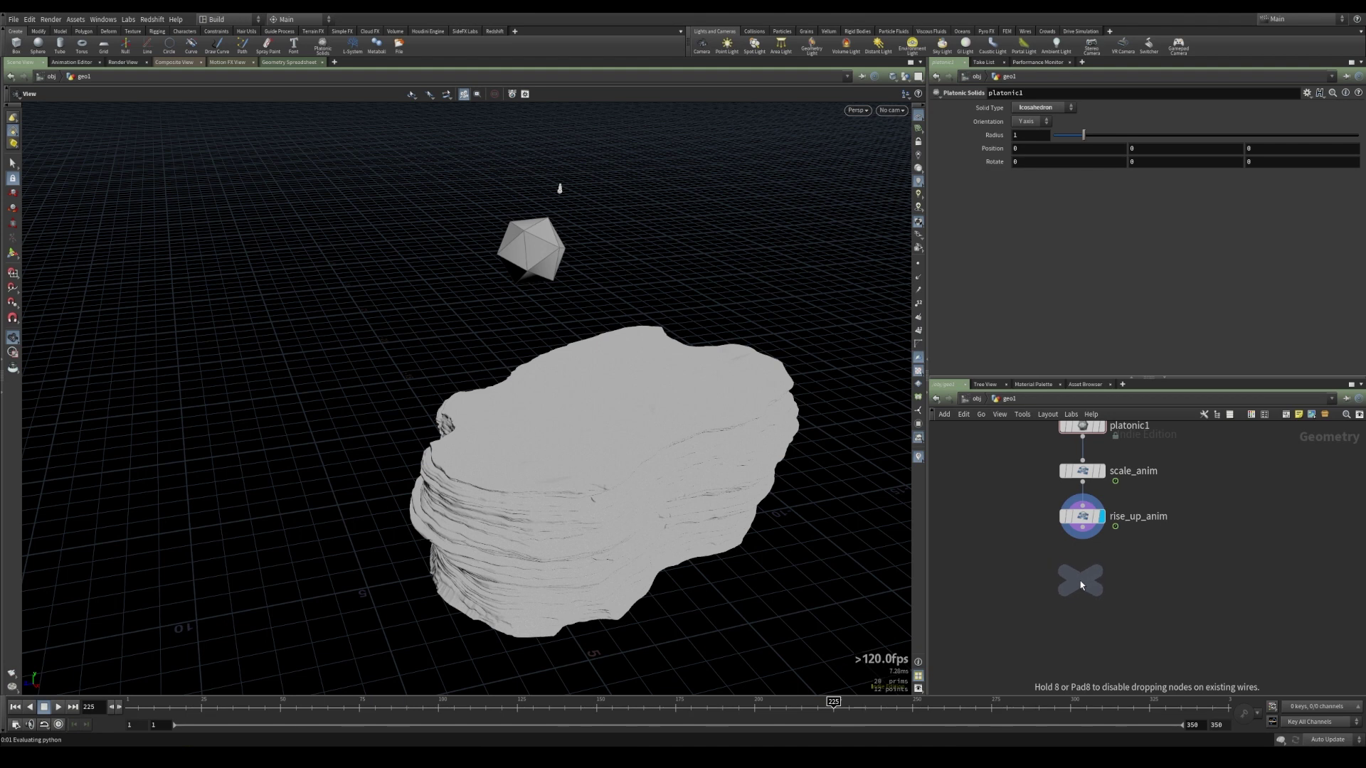
{"action": "left_click", "coordinate": [1078, 581]}
{"action": "left_click_drag", "start_coordinate": [1081, 534], "coordinate": [1082, 570]}
{"action": "left_click", "coordinate": [1091, 574]}
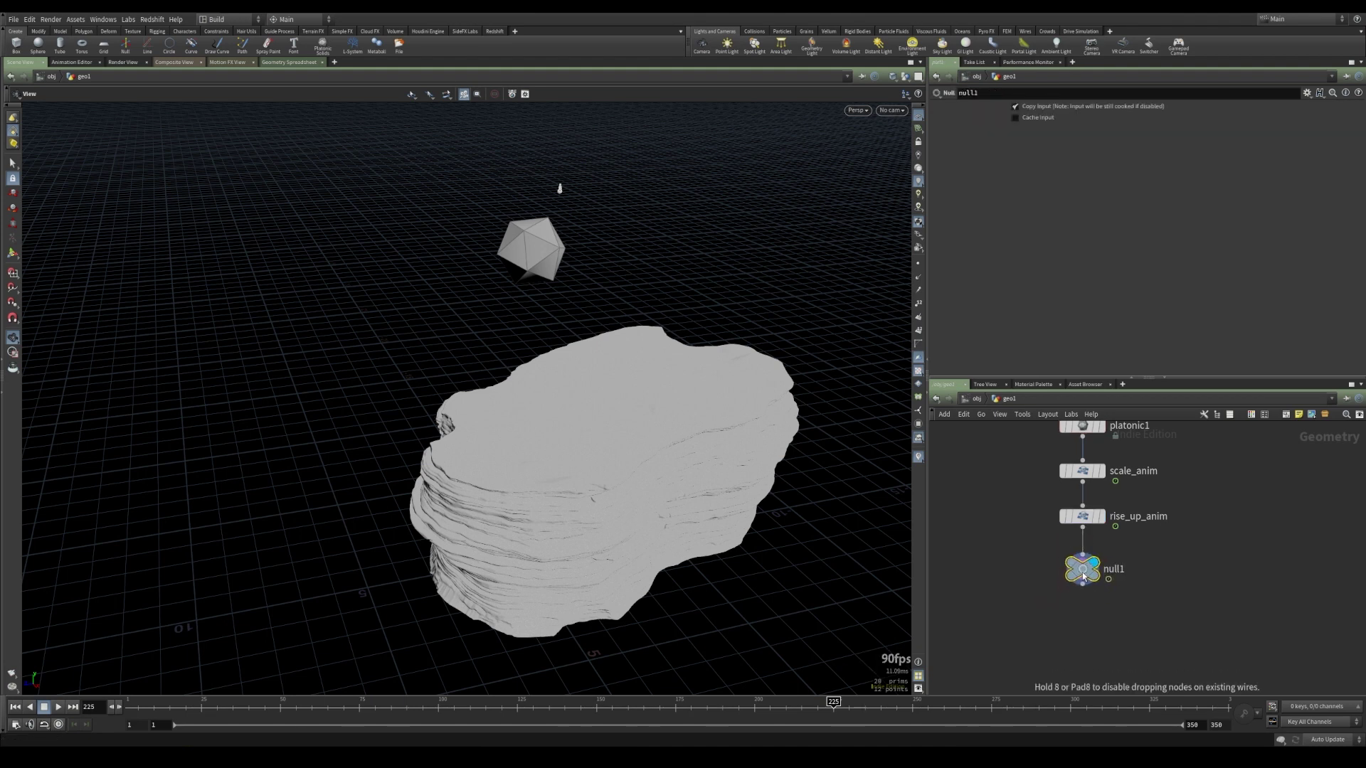
- Rename the null below rise_up_anim to OUT_CORE_START
{"action": "left_click", "coordinate": [1115, 572]}
{"action": "double_click", "coordinate": [1112, 572]}
{"action": "type", "text": "OUT_CORE_START"}
{"action": "key", "text": "Return"}
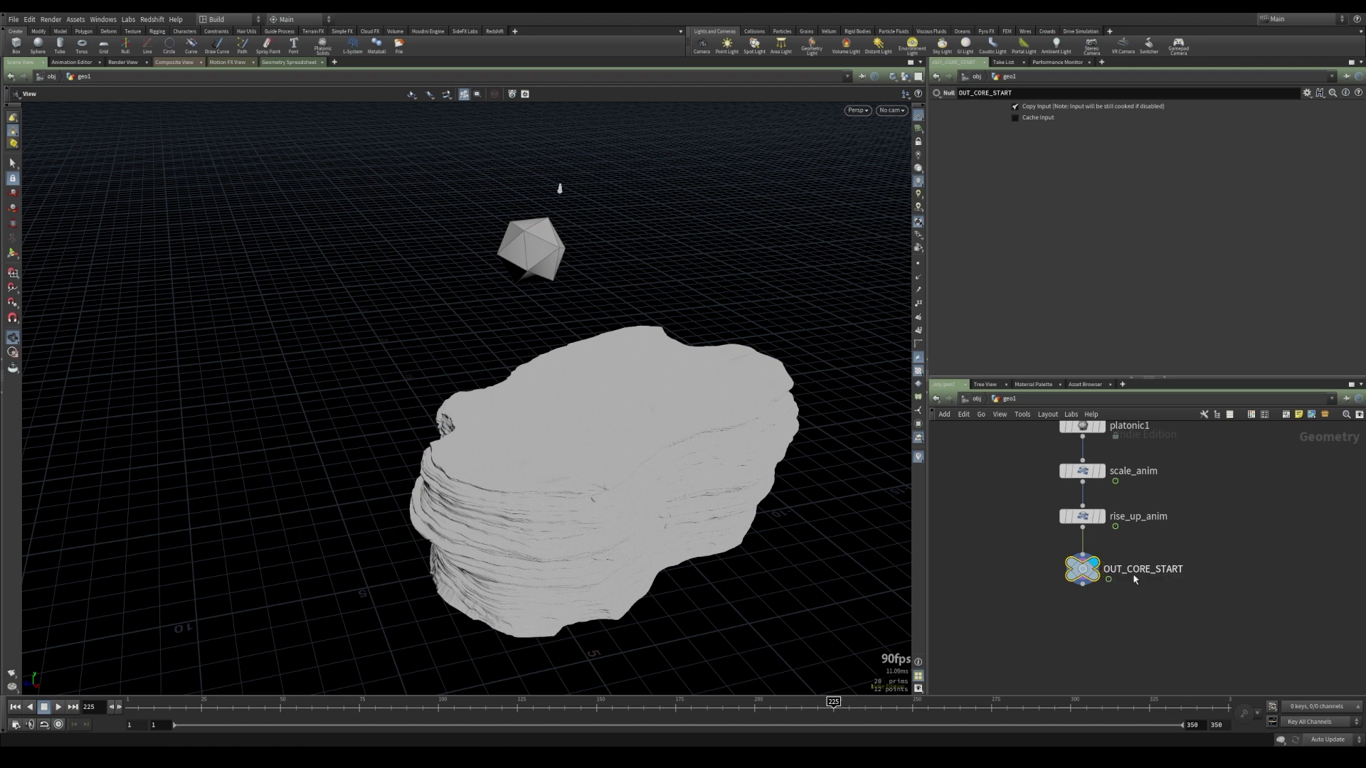
- Add another Null node beside scale_anim, connect it directly to platonic1, and name it OUT_CORE
{"action": "middle_click_drag", "start_coordinate": [1256, 469], "coordinate": [1205, 557]}
{"action": "key", "text": "Tab"}
{"action": "type", "text": "null"}
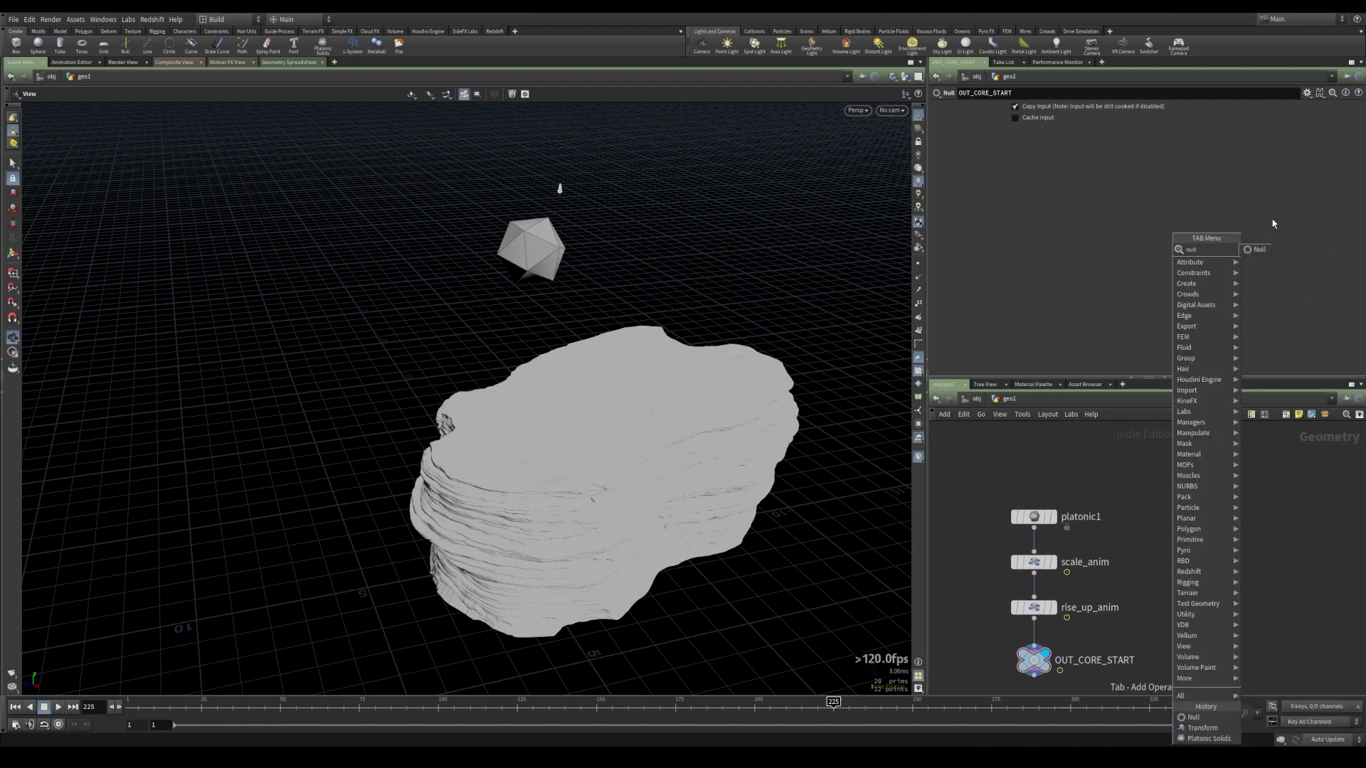
{"action": "key", "text": "Return"}
{"action": "left_click", "coordinate": [1147, 565]}
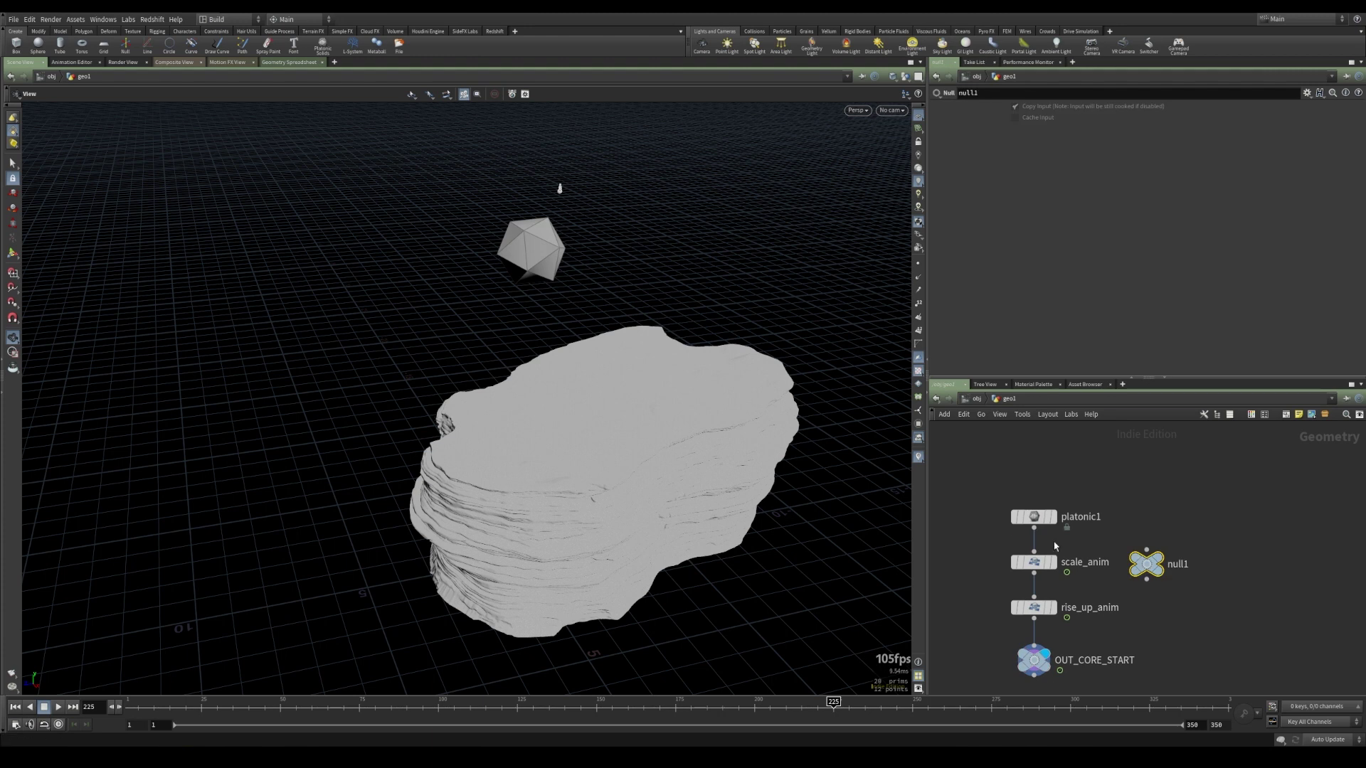
{"action": "left_click_drag", "start_coordinate": [1033, 528], "coordinate": [1145, 551]}
{"action": "double_click", "coordinate": [1177, 564]}
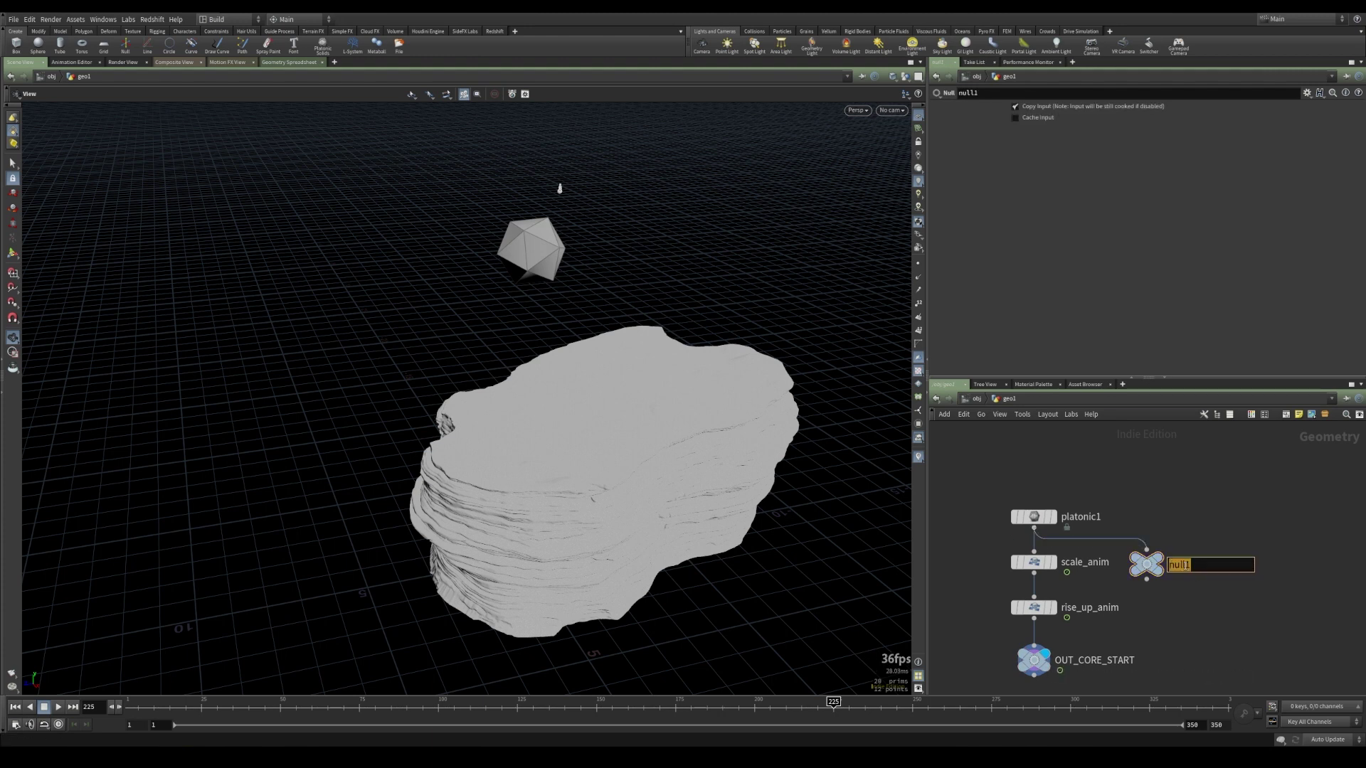
{"action": "type", "text": "OUT_CORE"}
{"action": "key", "text": "Return"}
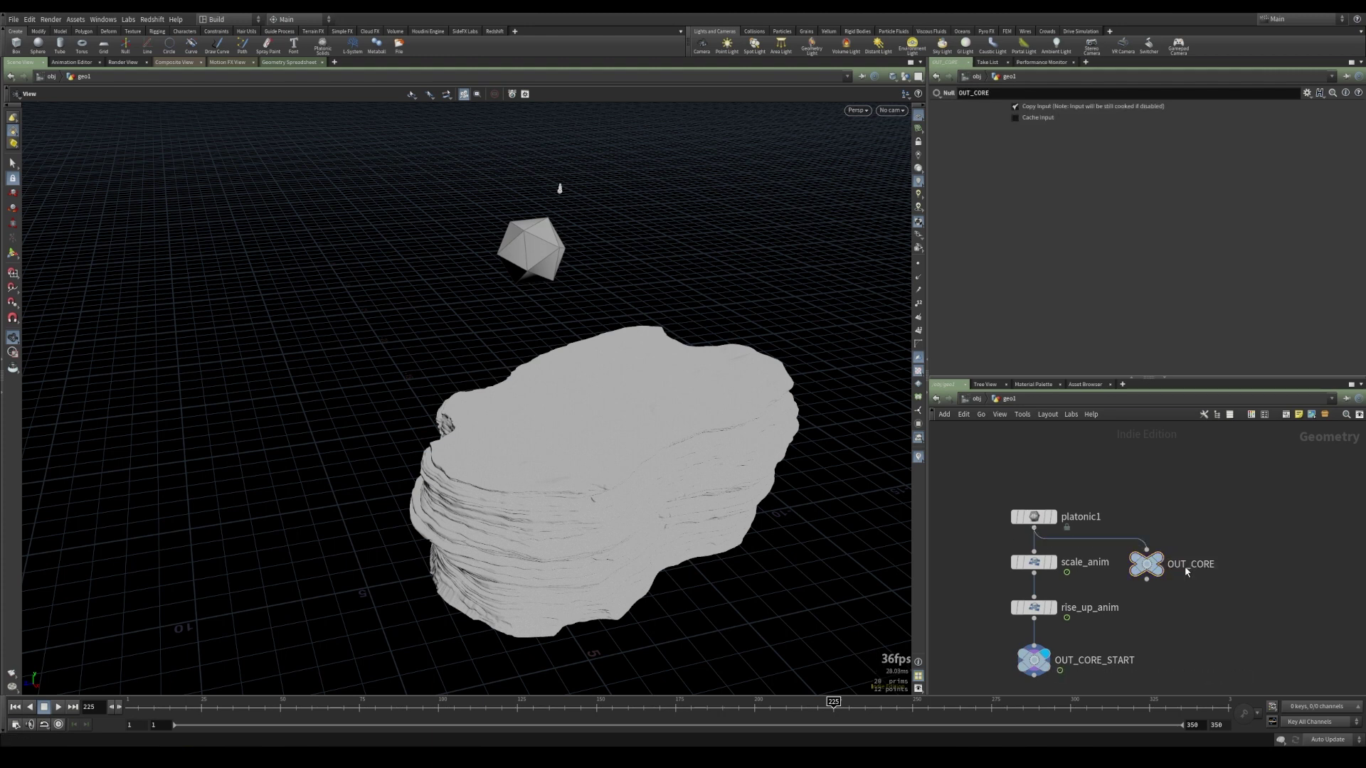
- Return to the object level, color the geo1 node green, and rename it Core_Start
{"action": "left_click", "coordinate": [975, 399]}
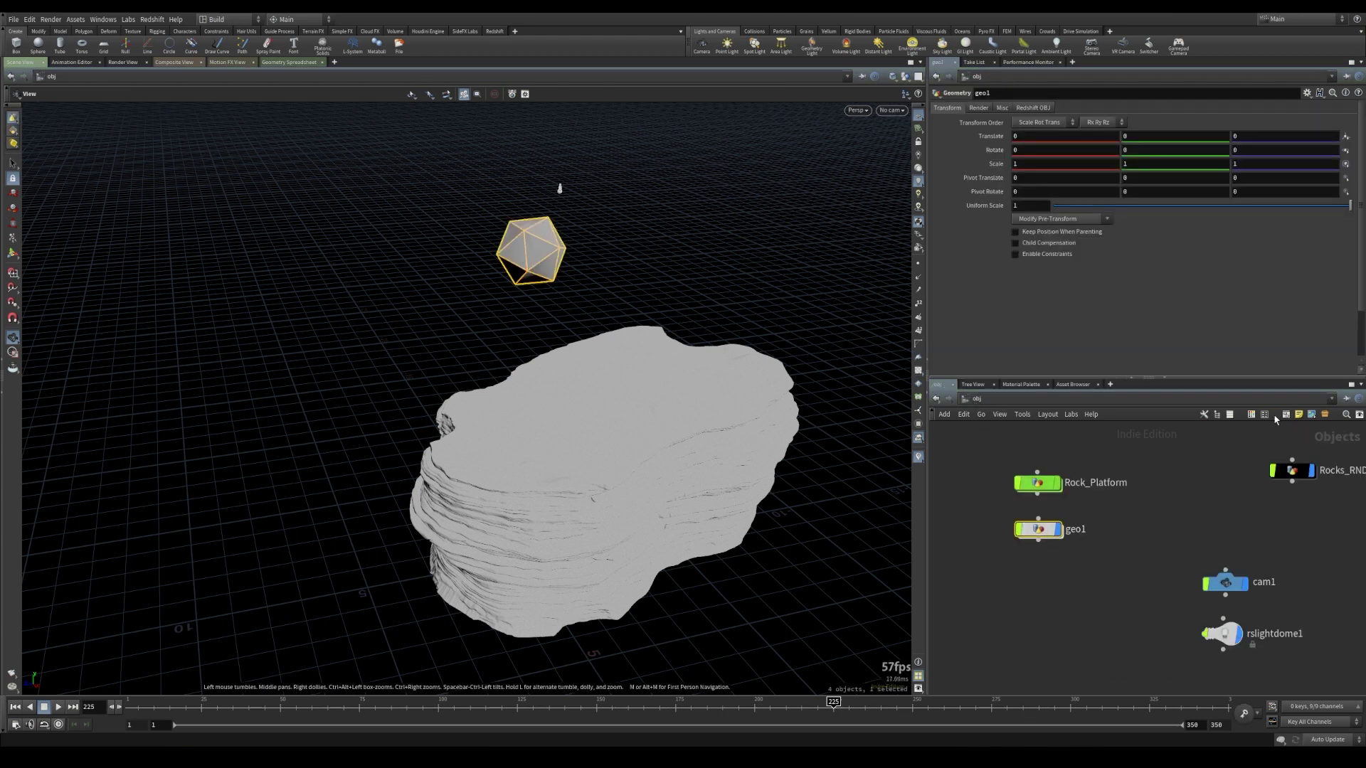
{"action": "left_click", "coordinate": [1251, 414]}
{"action": "left_click", "coordinate": [1305, 648]}
{"action": "double_click", "coordinate": [1075, 530]}
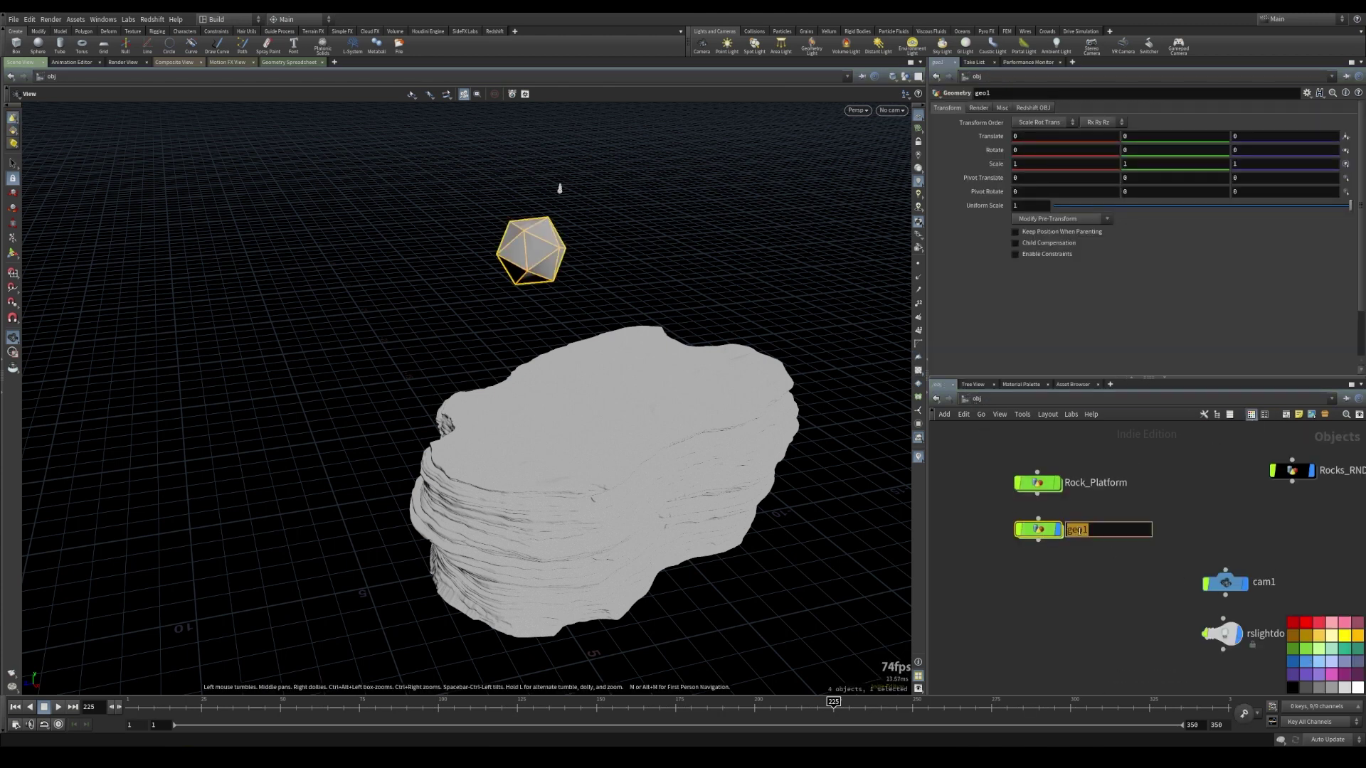
{"action": "type", "text": "Core_Start"}
{"action": "key", "text": "Return"}
- Add a new Geometry object below Core_Start
{"action": "left_click", "coordinate": [1036, 582]}
{"action": "key", "text": "Tab"}
{"action": "type", "text": "geo"}
{"action": "key", "text": "Return"}
{"action": "left_click", "coordinate": [1037, 582]}
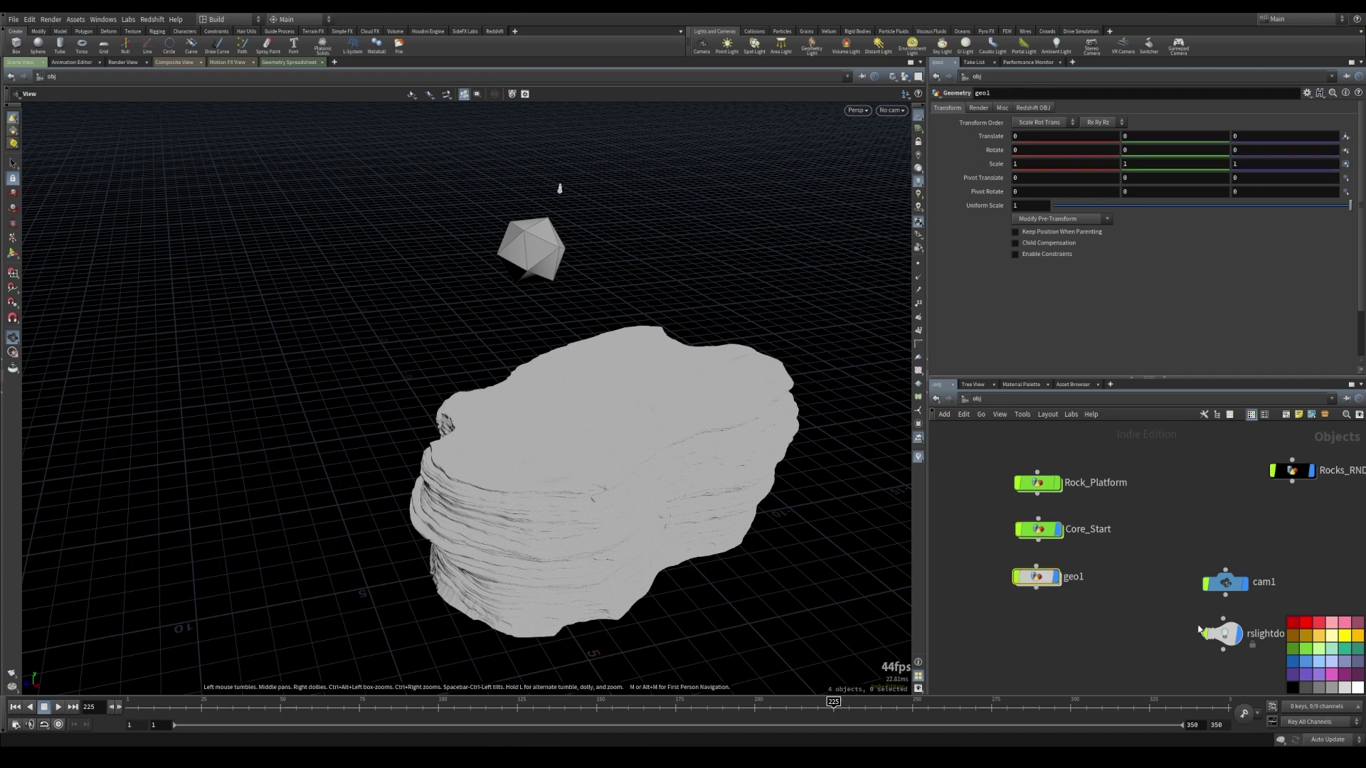
- Rename the geo1 object below Core_Start to Core_End and color it green
{"action": "double_click", "coordinate": [1074, 577]}
{"action": "double_click", "coordinate": [1074, 577]}
{"action": "type", "text": "Core_End"}
{"action": "key", "text": "Return"}
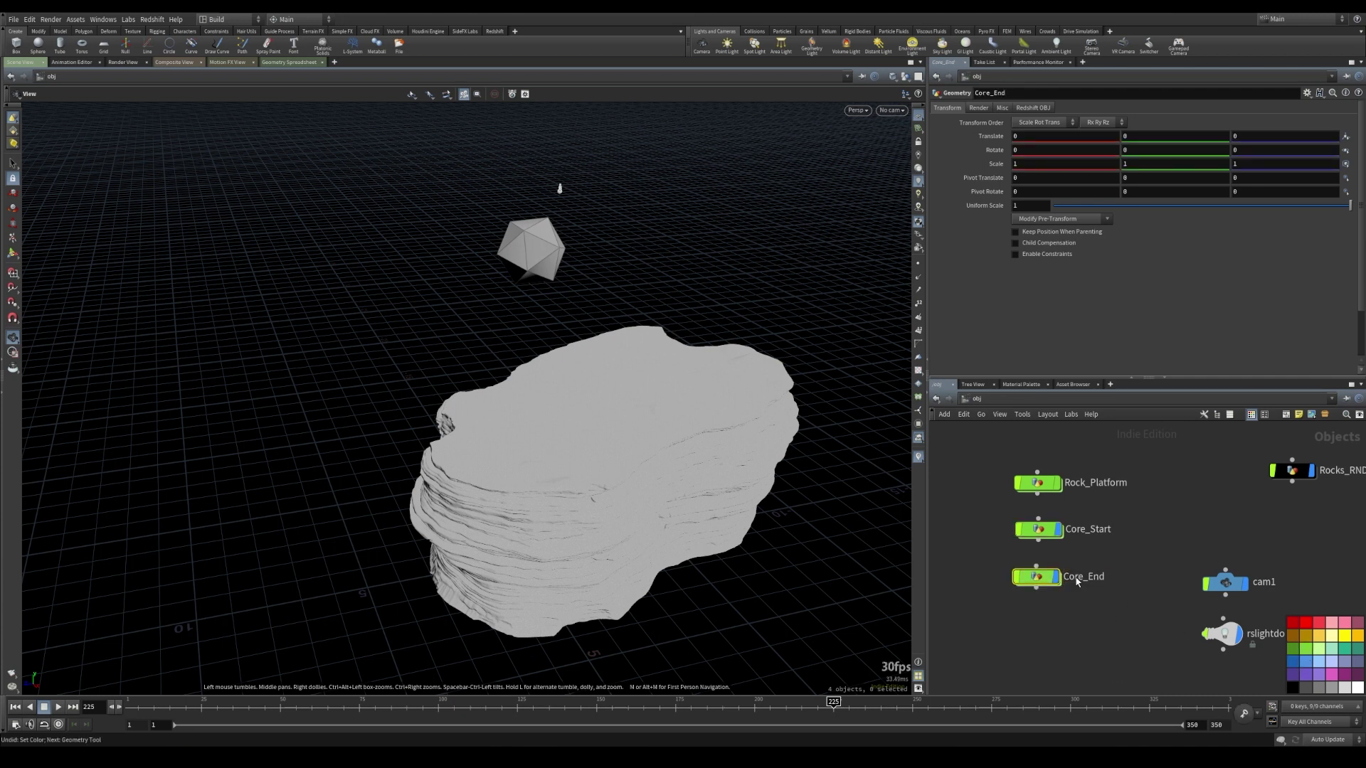
- Enter the Core_End object and add an Object Merge node
{"action": "double_click", "coordinate": [1036, 582]}
{"action": "key", "text": "Tab"}
{"action": "type", "text": "obj"}
{"action": "key", "text": "Return"}
{"action": "left_click", "coordinate": [1075, 498]}
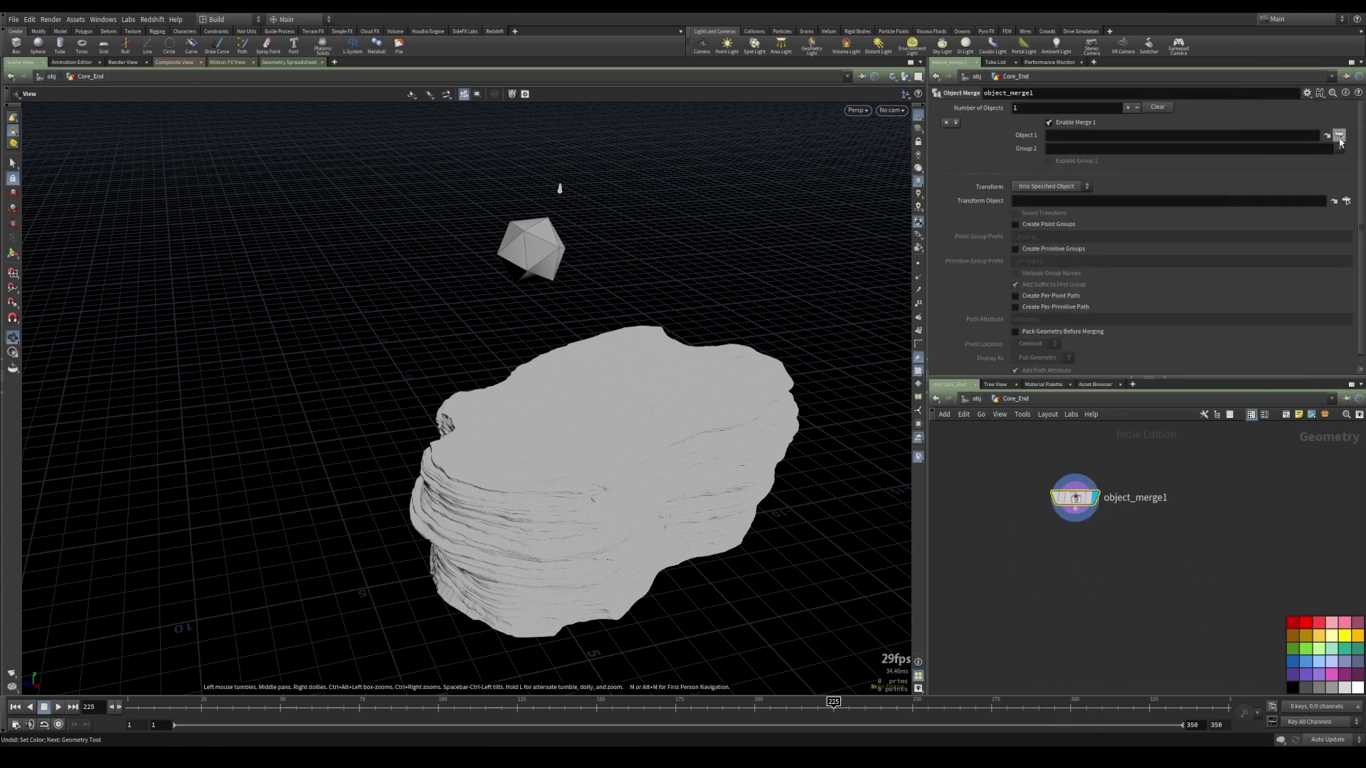
- Set Object 1 of the Object Merge node to /obj/Core_Start/OUT_CORE
{"action": "left_click", "coordinate": [1339, 135]}
{"action": "left_click", "coordinate": [1253, 102]}
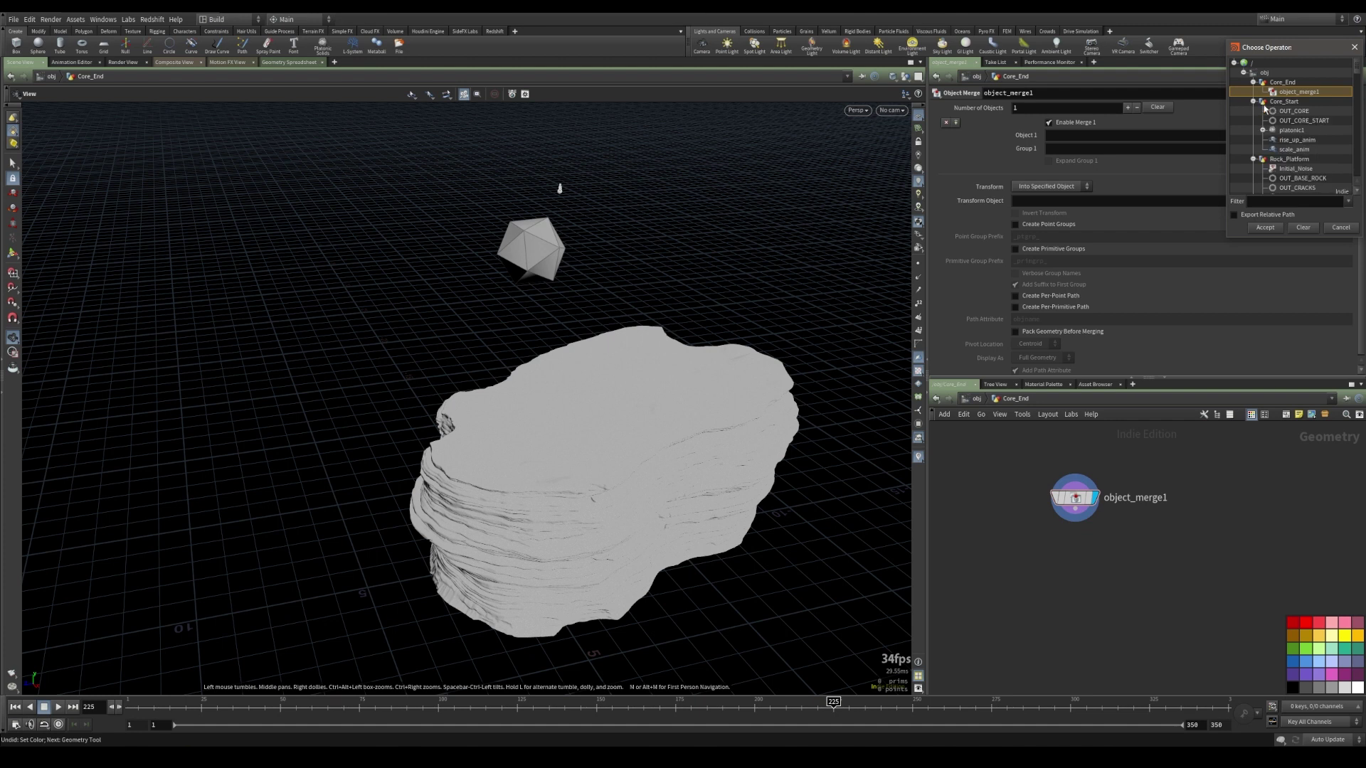
{"action": "left_click", "coordinate": [1294, 111]}
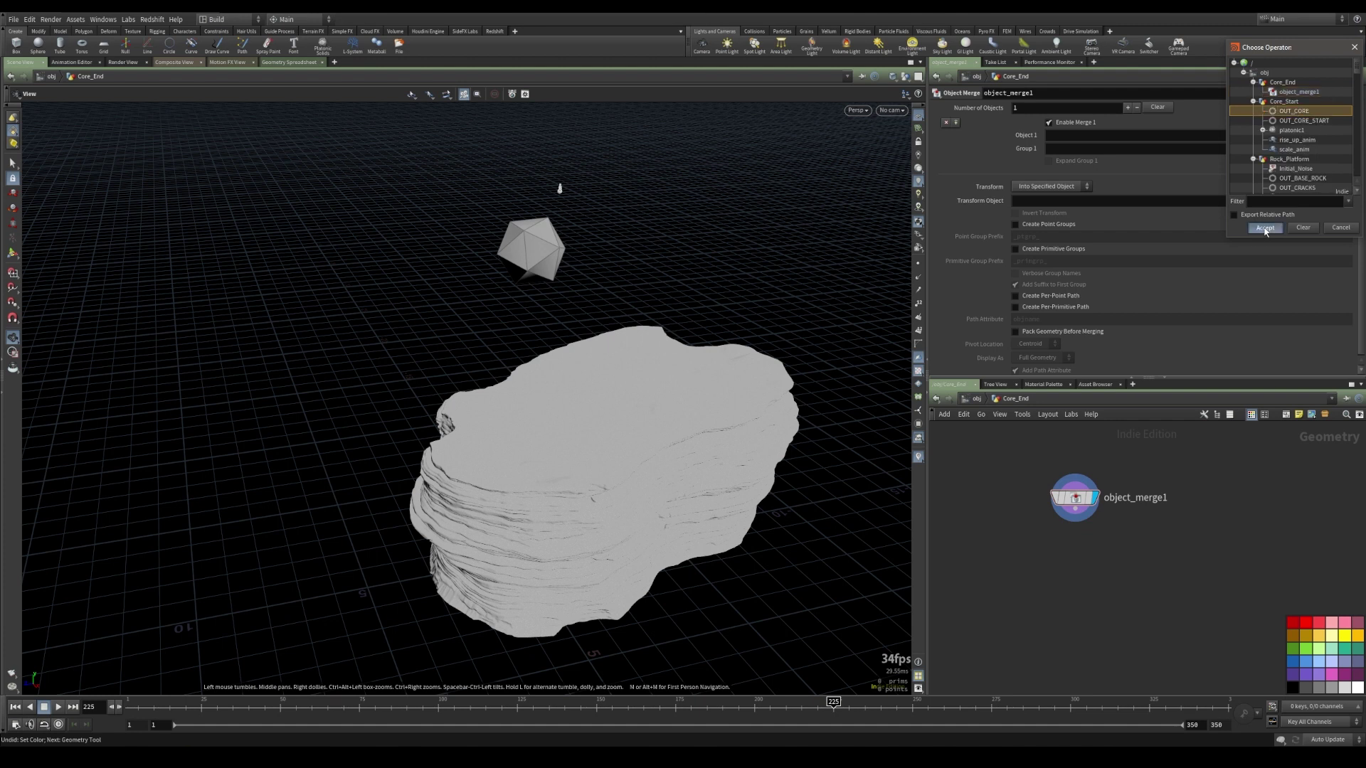
{"action": "left_click", "coordinate": [1265, 228]}
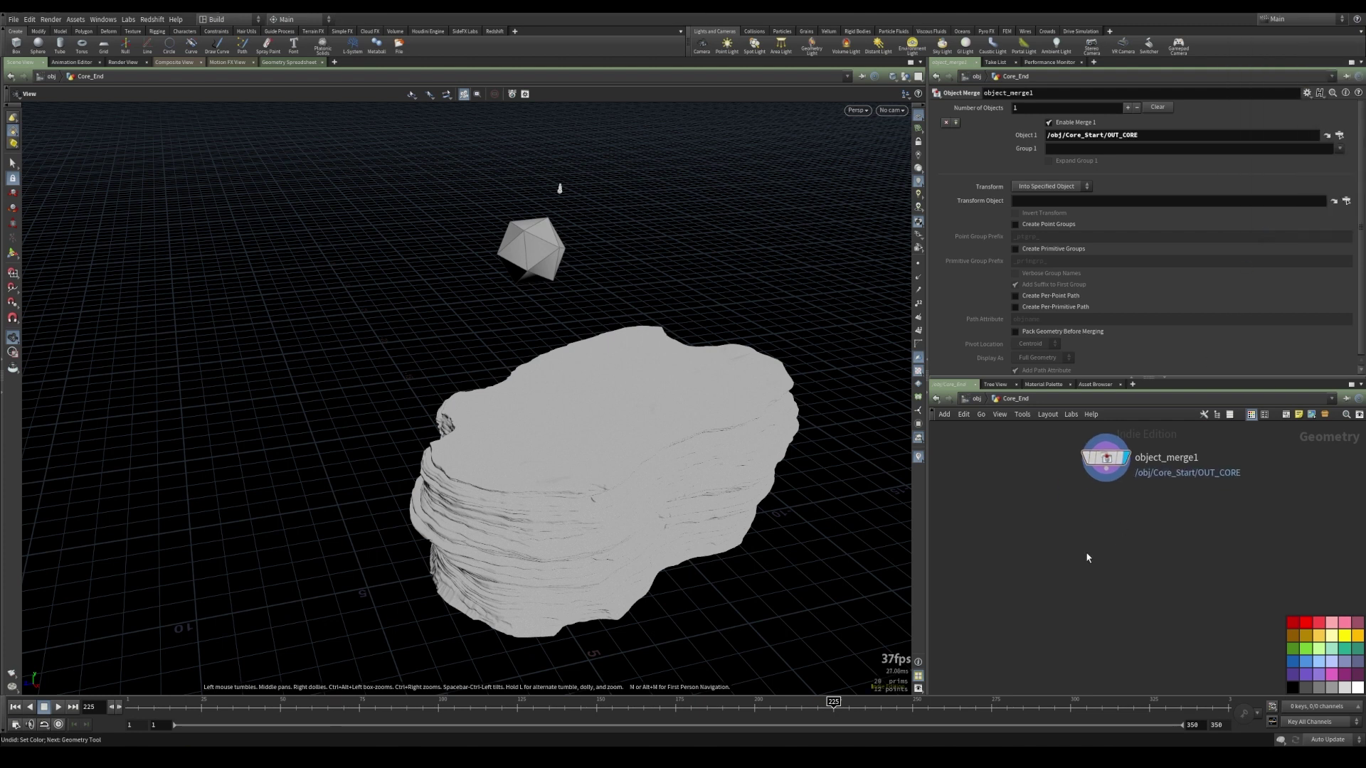
- Add a Transform node connected below object_merge1 and set its Y translation to 10
{"action": "key", "text": "Tab"}
{"action": "type", "text": "trans"}
{"action": "key", "text": "Return"}
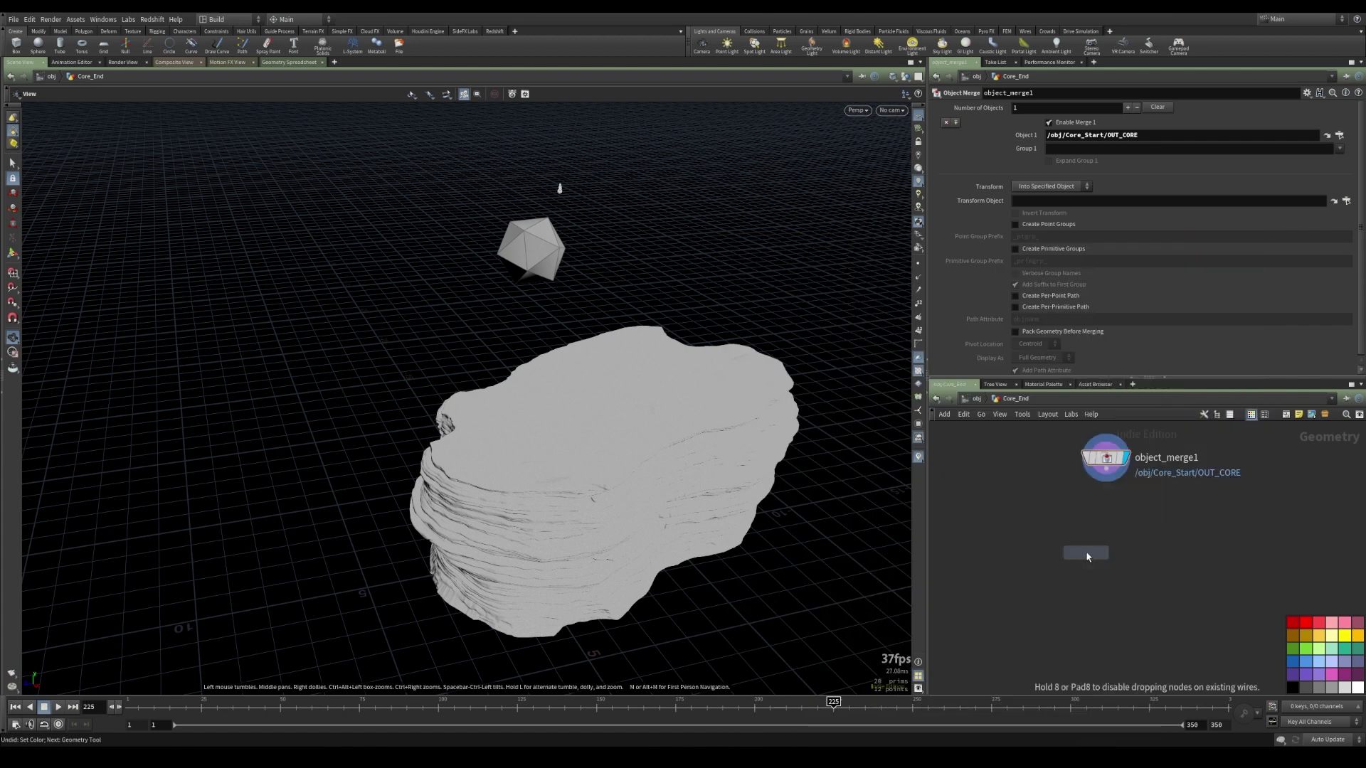
{"action": "left_click", "coordinate": [1104, 539]}
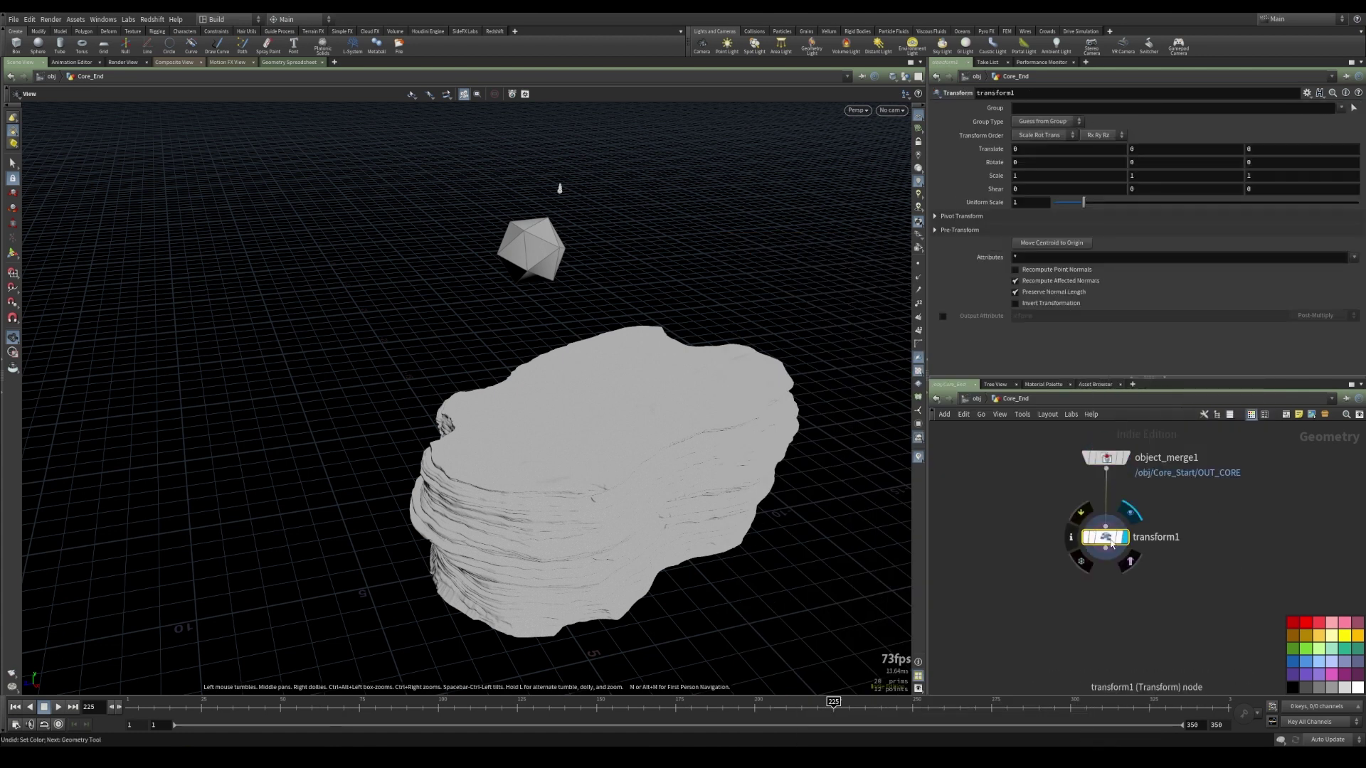
{"action": "key", "text": "Return"}
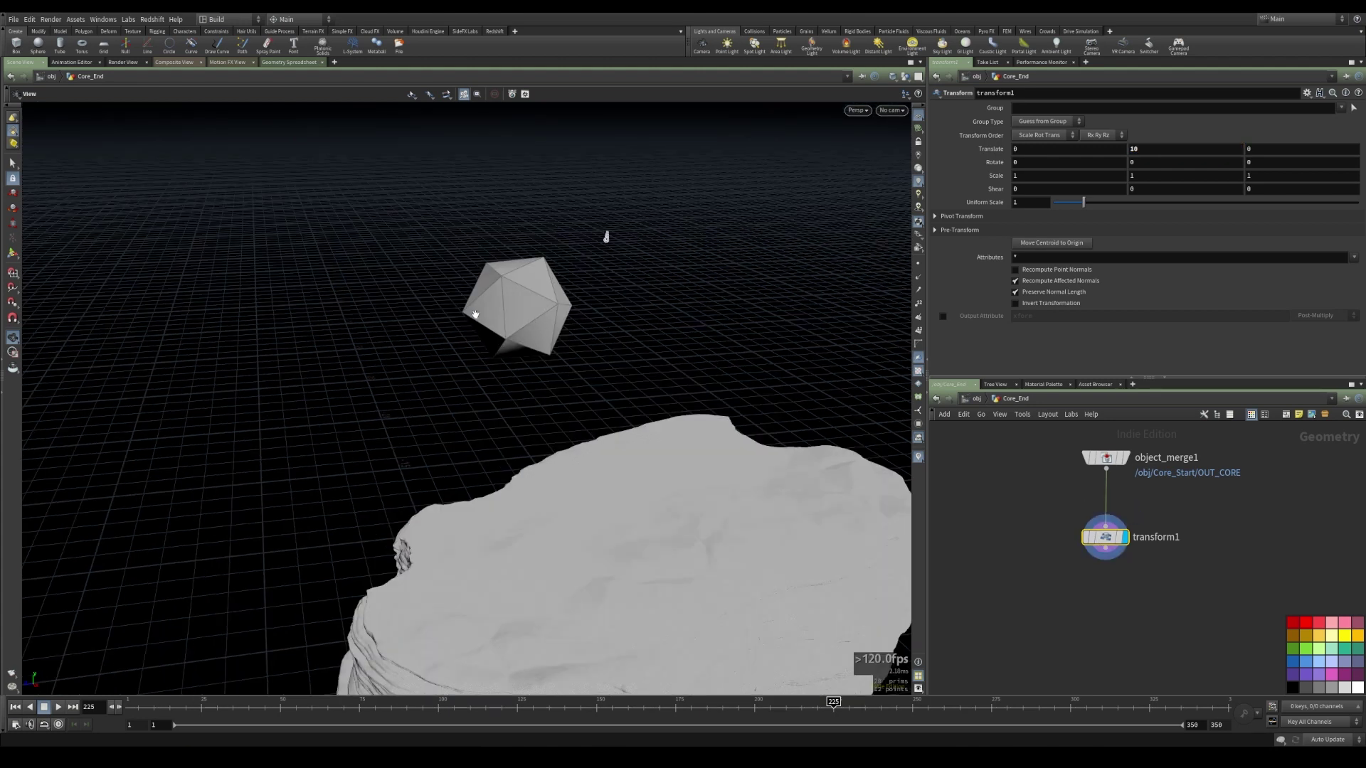
{"action": "left_click_drag", "start_coordinate": [475, 315], "coordinate": [484, 319]}
{"action": "middle_click_drag", "start_coordinate": [484, 305], "coordinate": [490, 332]}
{"action": "right_click_drag", "start_coordinate": [491, 332], "coordinate": [558, 330]}
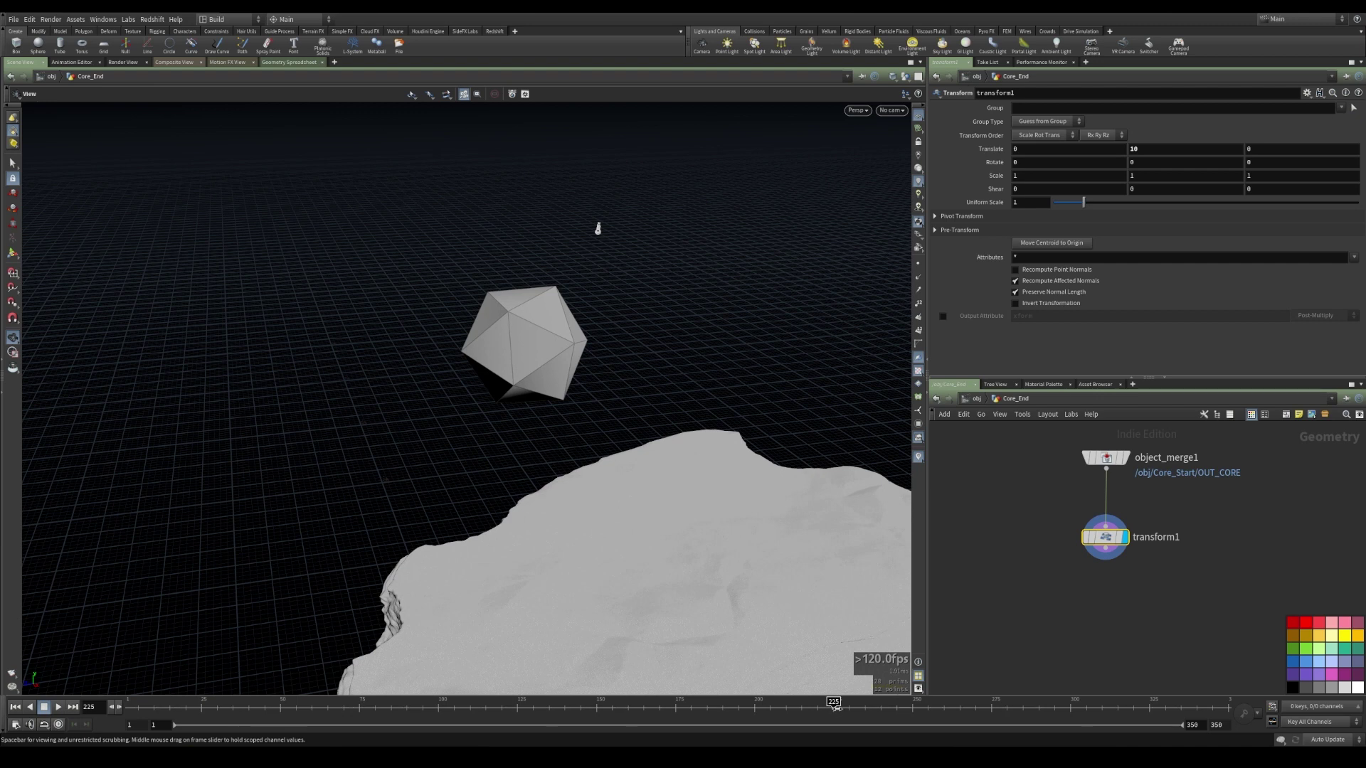
- Add a Null node connected below transform1 and name it OUT_CORE_PROXY
{"action": "key", "text": "Tab"}
{"action": "type", "text": "null"}
{"action": "key", "text": "Return"}
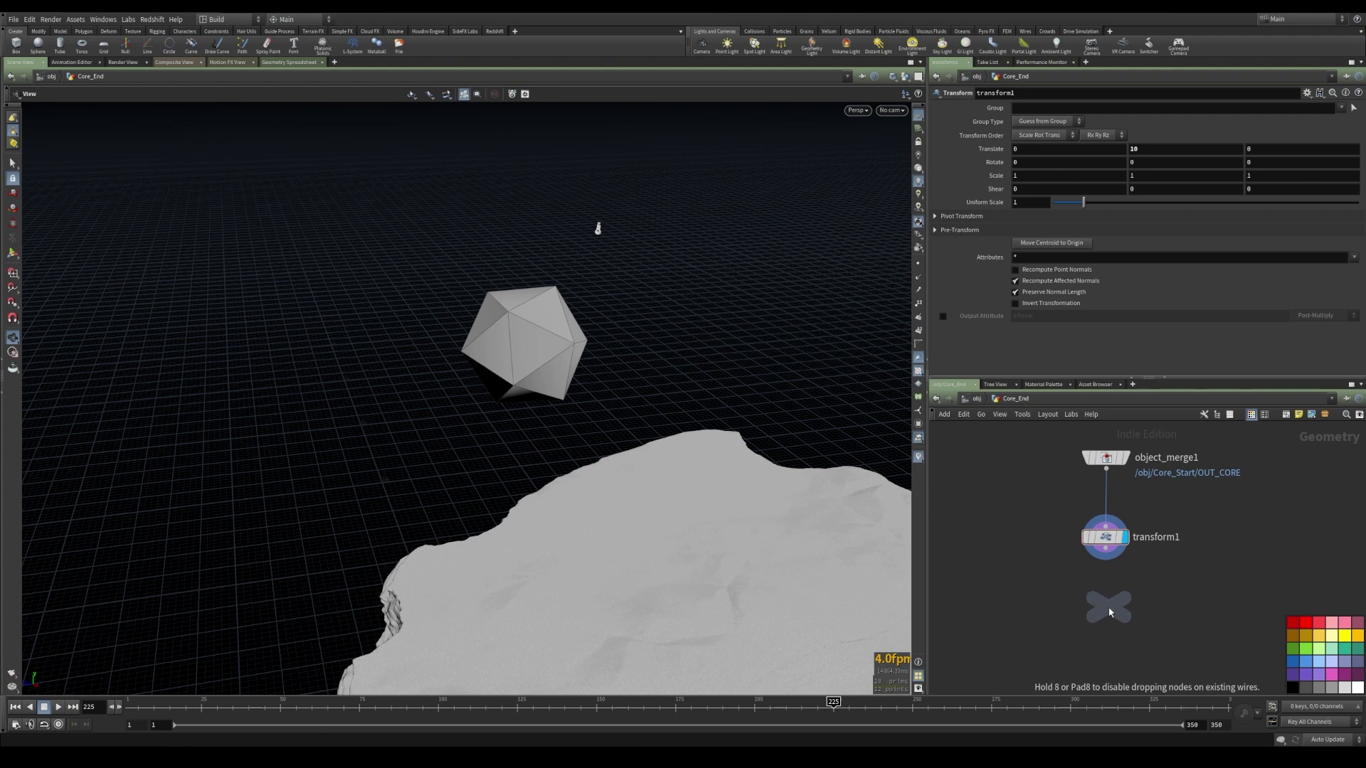
{"action": "left_click", "coordinate": [1109, 610]}
{"action": "double_click", "coordinate": [1136, 608]}
{"action": "type", "text": "OUT_CORE_PO"}
{"action": "type", "text": "OC"}
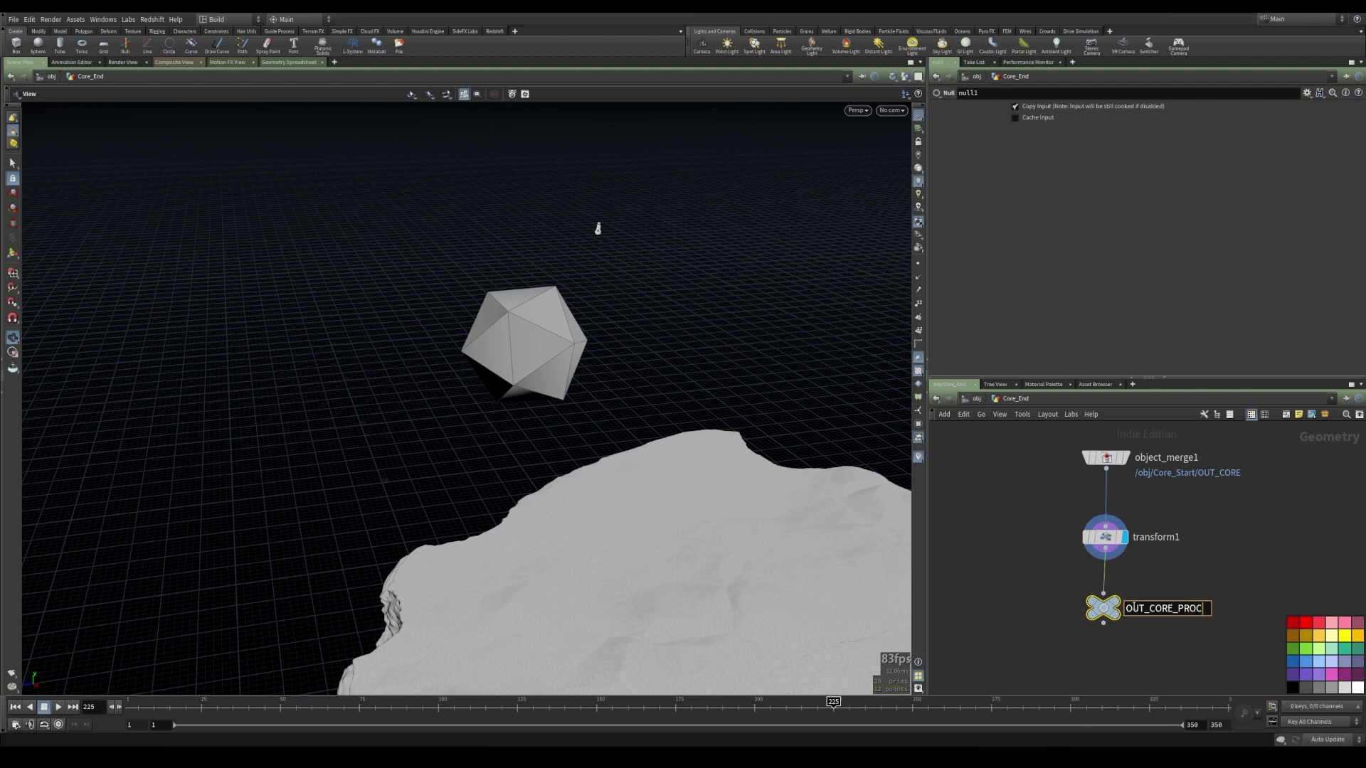
{"action": "key", "text": "Return"}
- Automatically lay out the Object Merge, Transform and OUT_CORE_PROXY nodes in a tidy column
{"action": "left_click_drag", "start_coordinate": [1006, 454], "coordinate": [1127, 674]}
{"action": "key", "text": "l"}
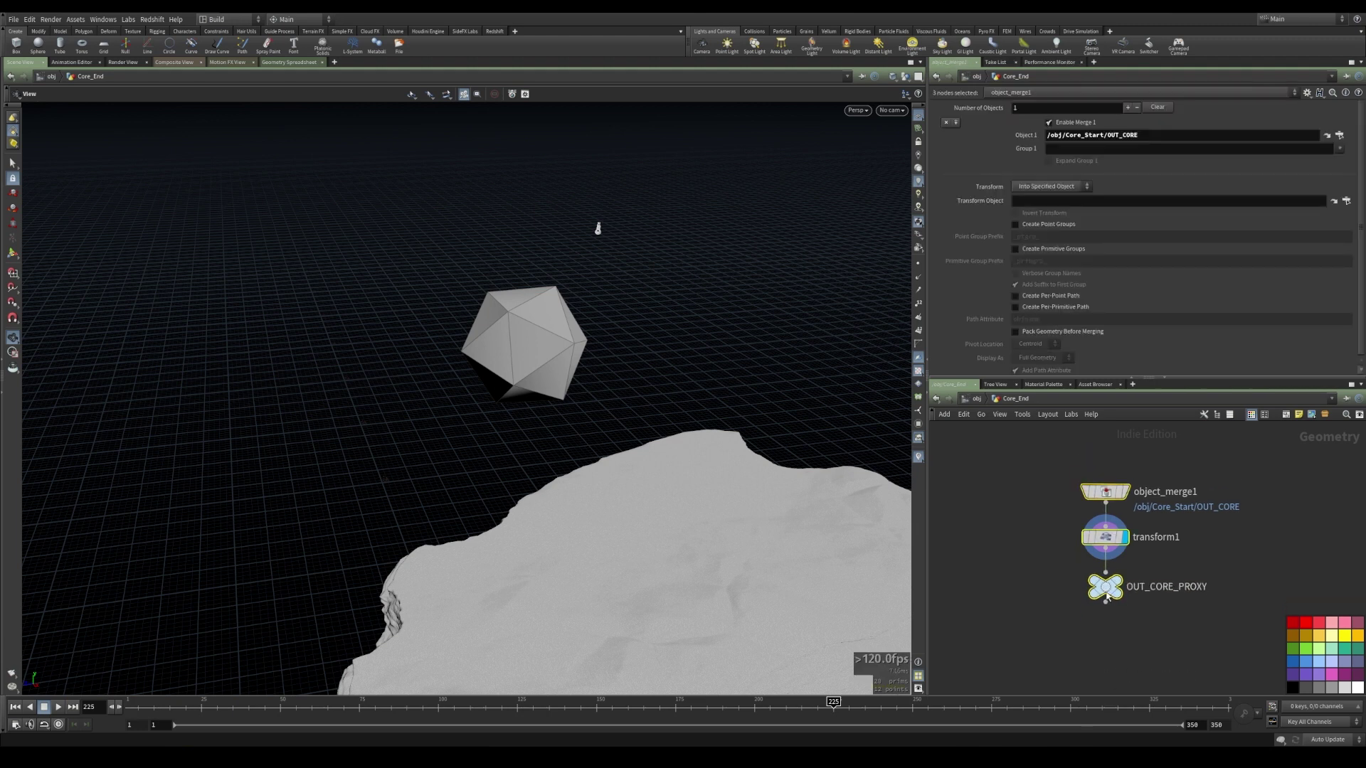
{"action": "left_click", "coordinate": [1110, 651]}
{"action": "middle_click_drag", "start_coordinate": [1110, 651], "coordinate": [1141, 627]}
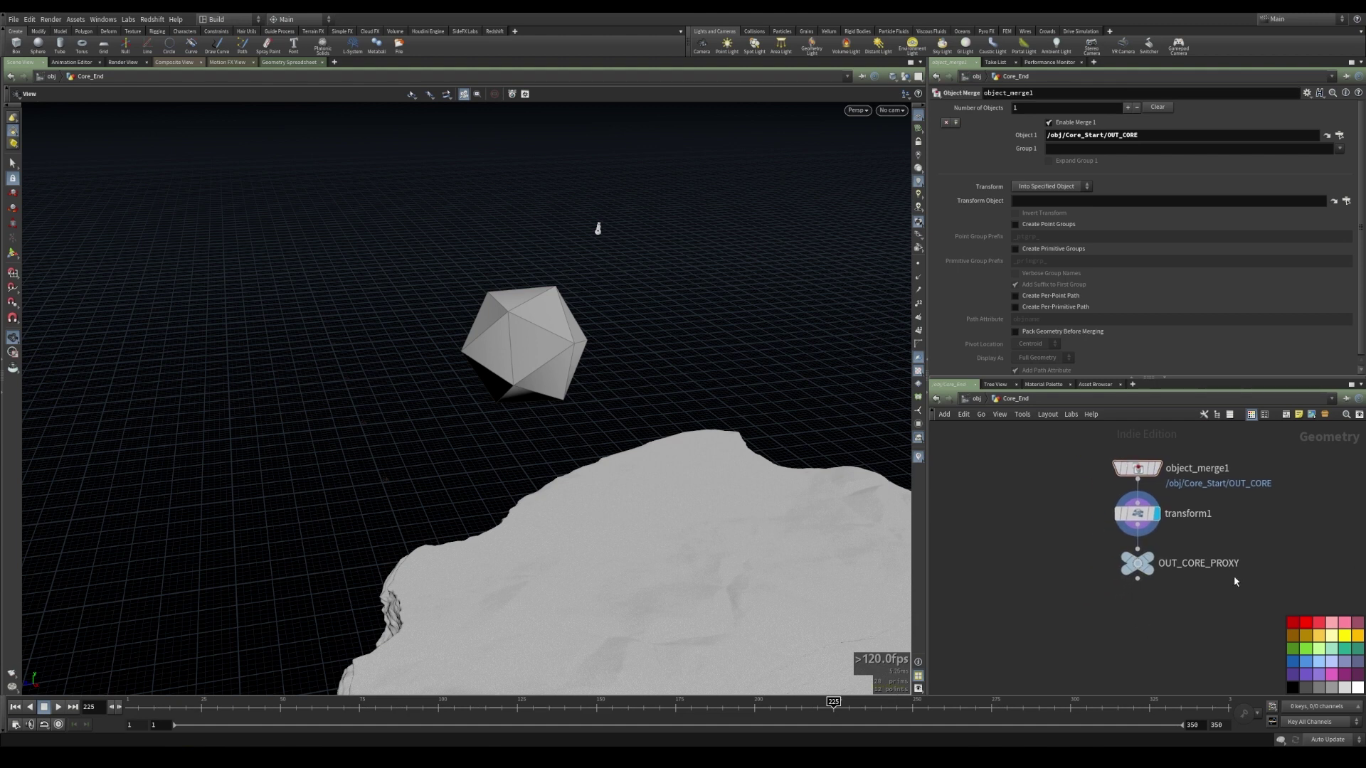
- Add a DOP Network node below OUT_CORE_PROXY, leaving it unconnected
{"action": "middle_click_drag", "start_coordinate": [1235, 582], "coordinate": [1247, 562]}
{"action": "key", "text": "Tab"}
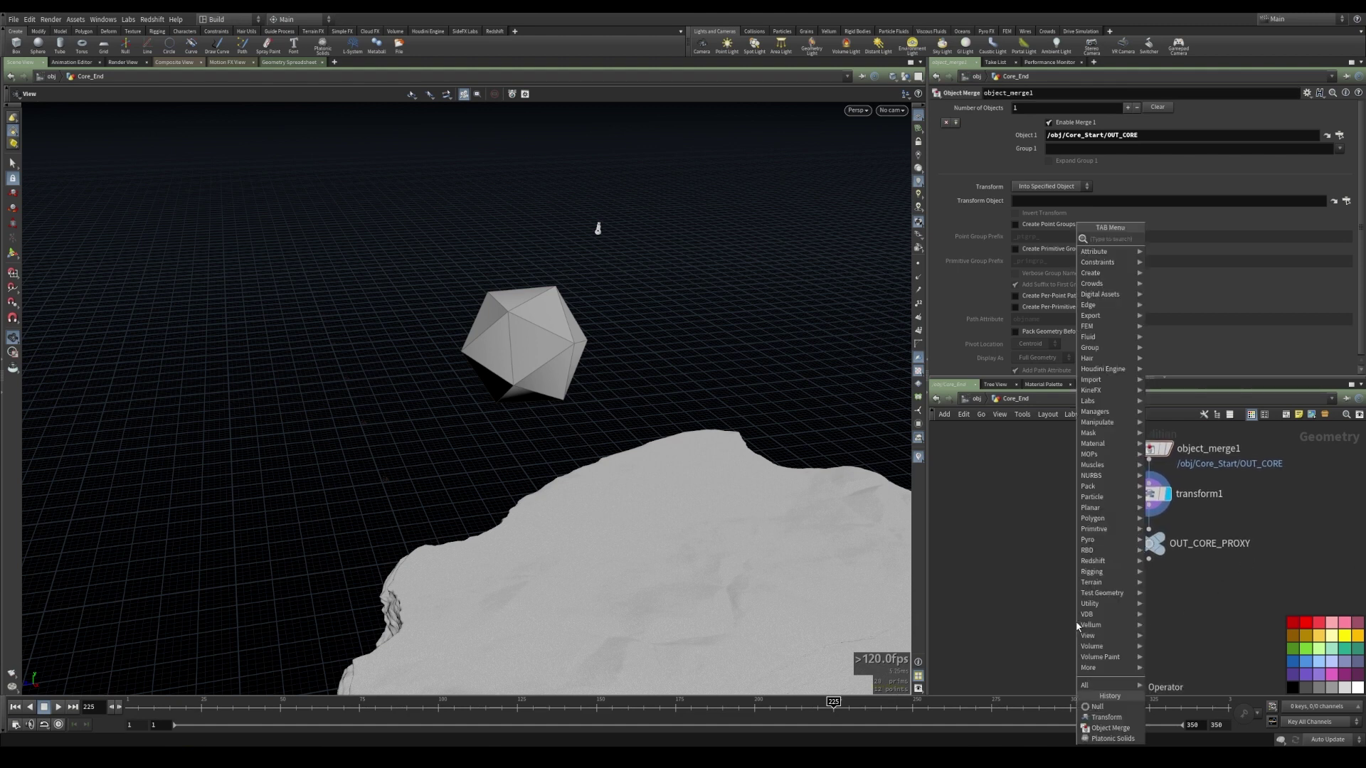
{"action": "type", "text": "dop"}
{"action": "key", "text": "Down"}
{"action": "key", "text": "Return"}
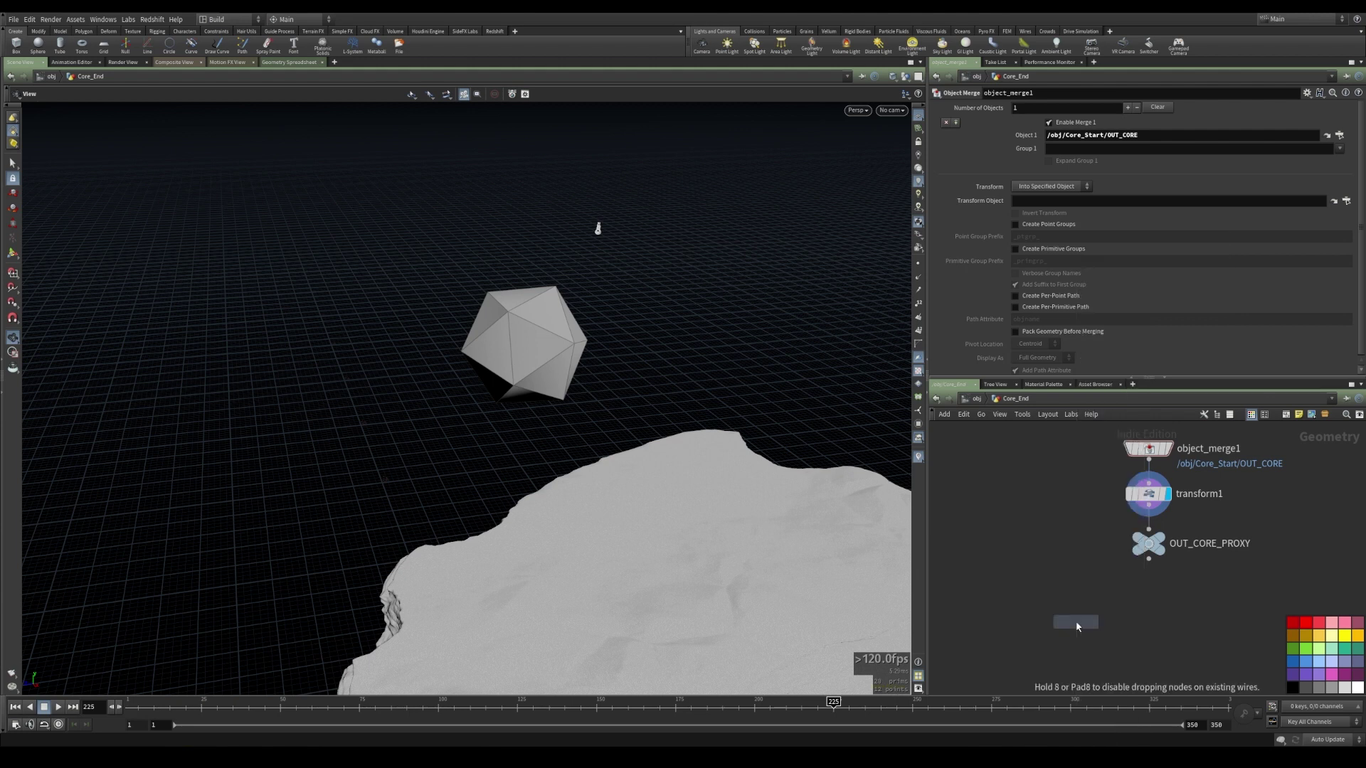
{"action": "left_click", "coordinate": [1141, 613]}
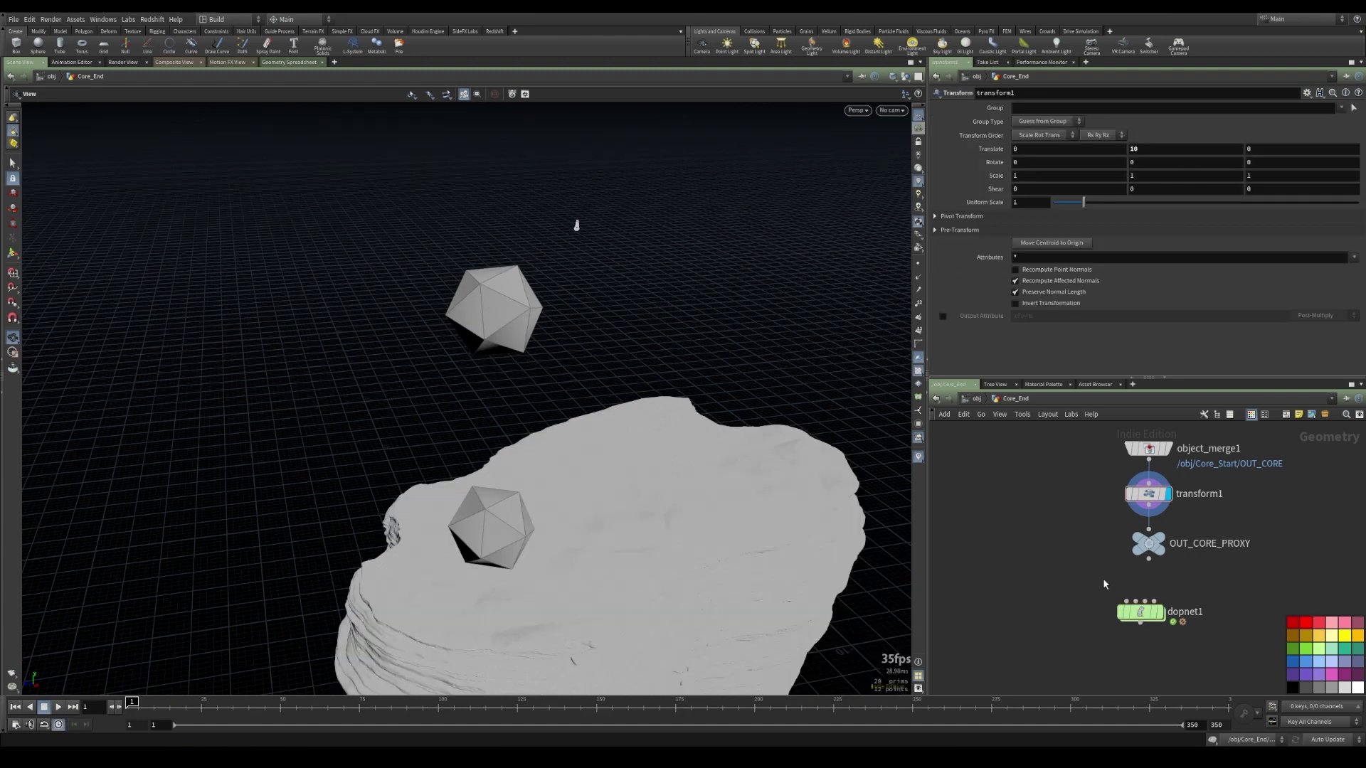
- Display the dopnet1 node and hide all other objects in the viewport
{"action": "mouse_move", "coordinate": [1162, 617]}
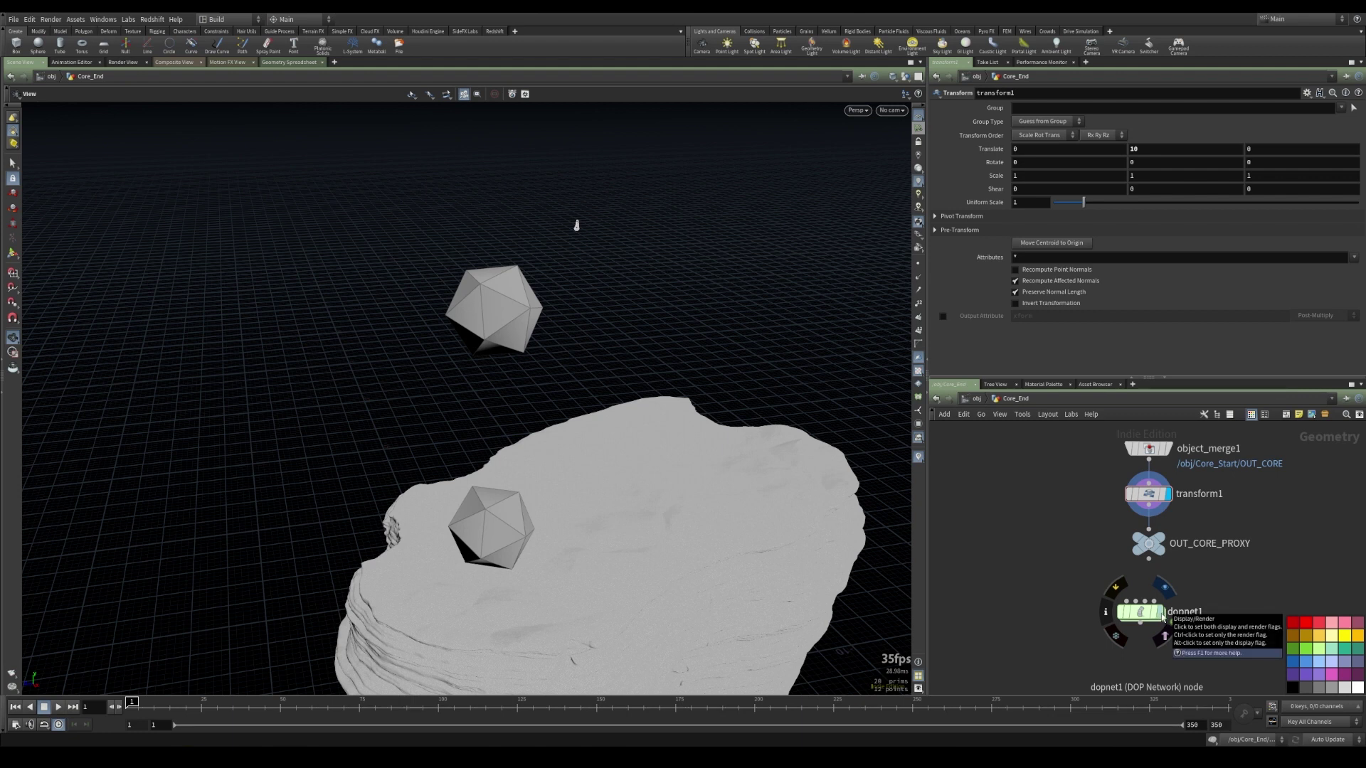
{"action": "left_click", "coordinate": [1163, 616]}
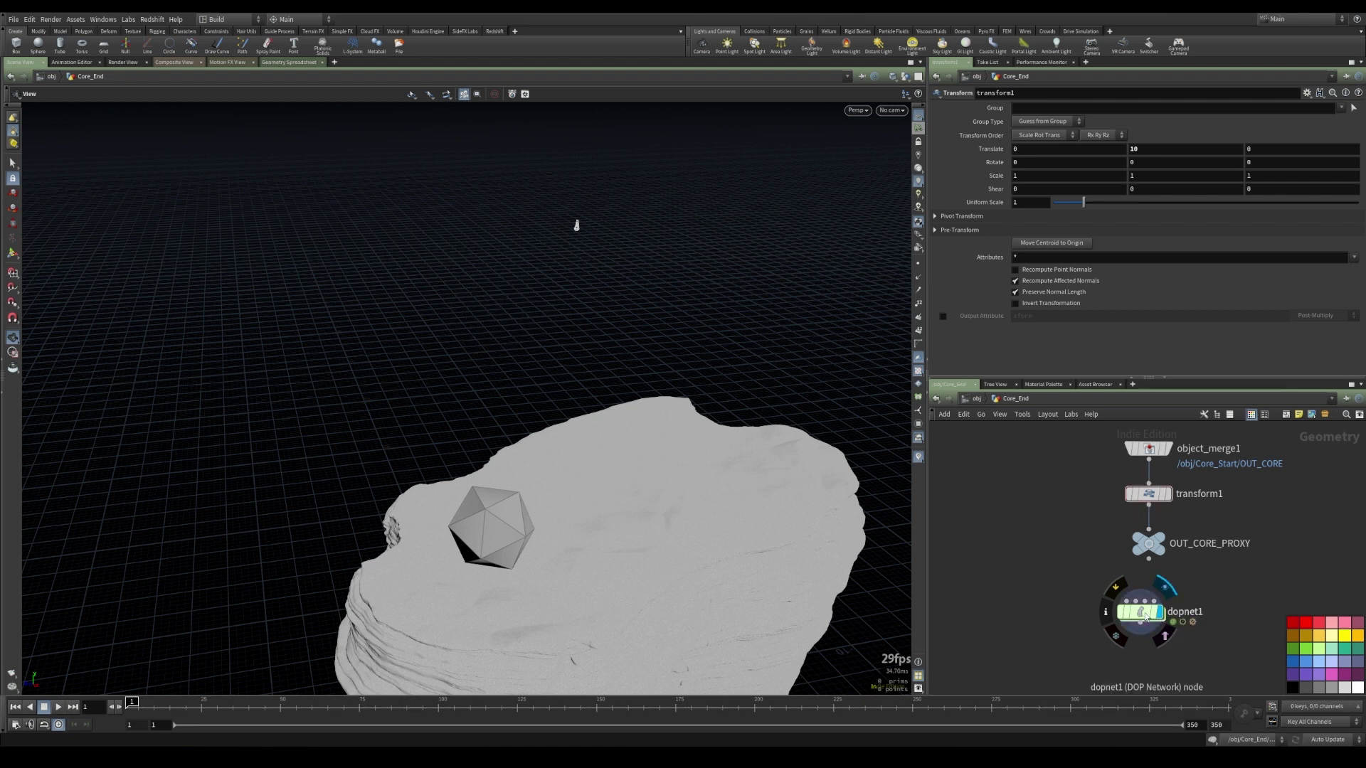
{"action": "left_click", "coordinate": [1142, 614]}
{"action": "left_click", "coordinate": [904, 76]}
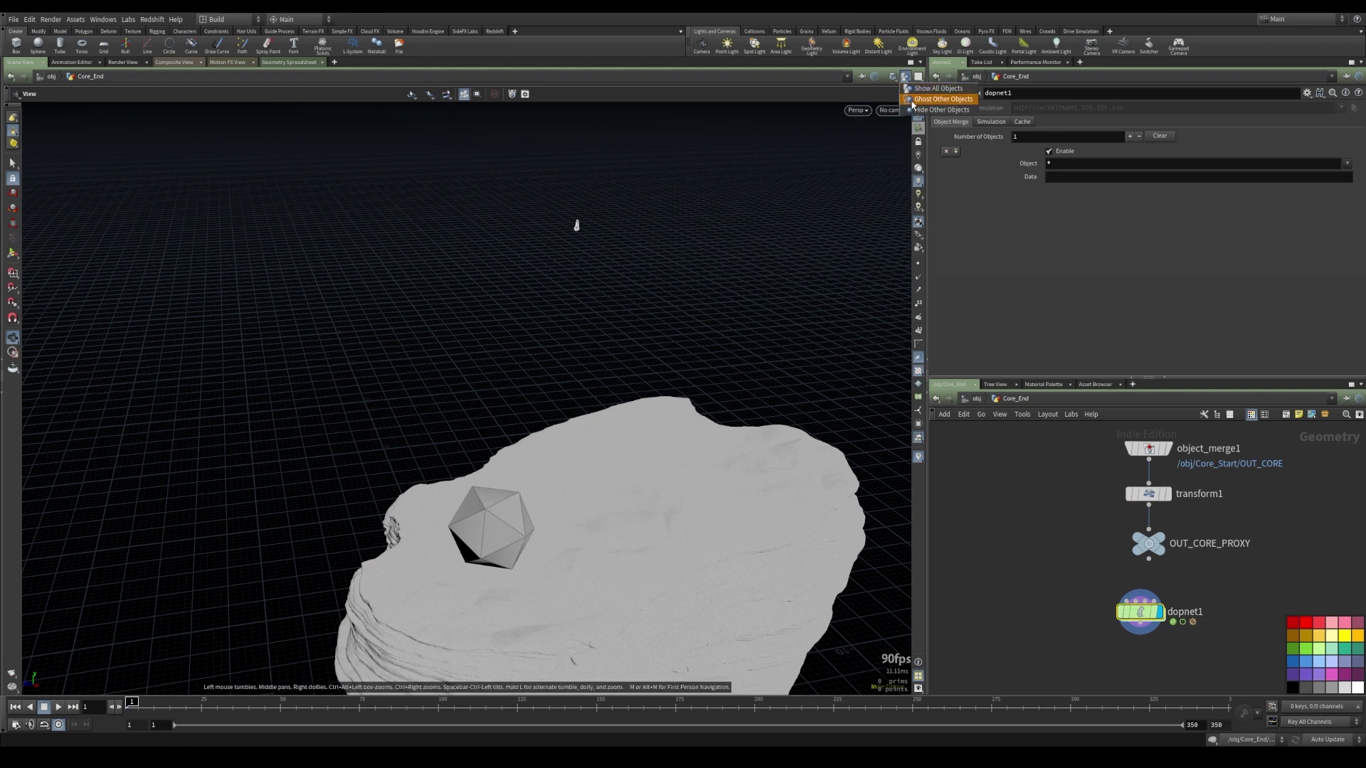
{"action": "left_click", "coordinate": [924, 110]}
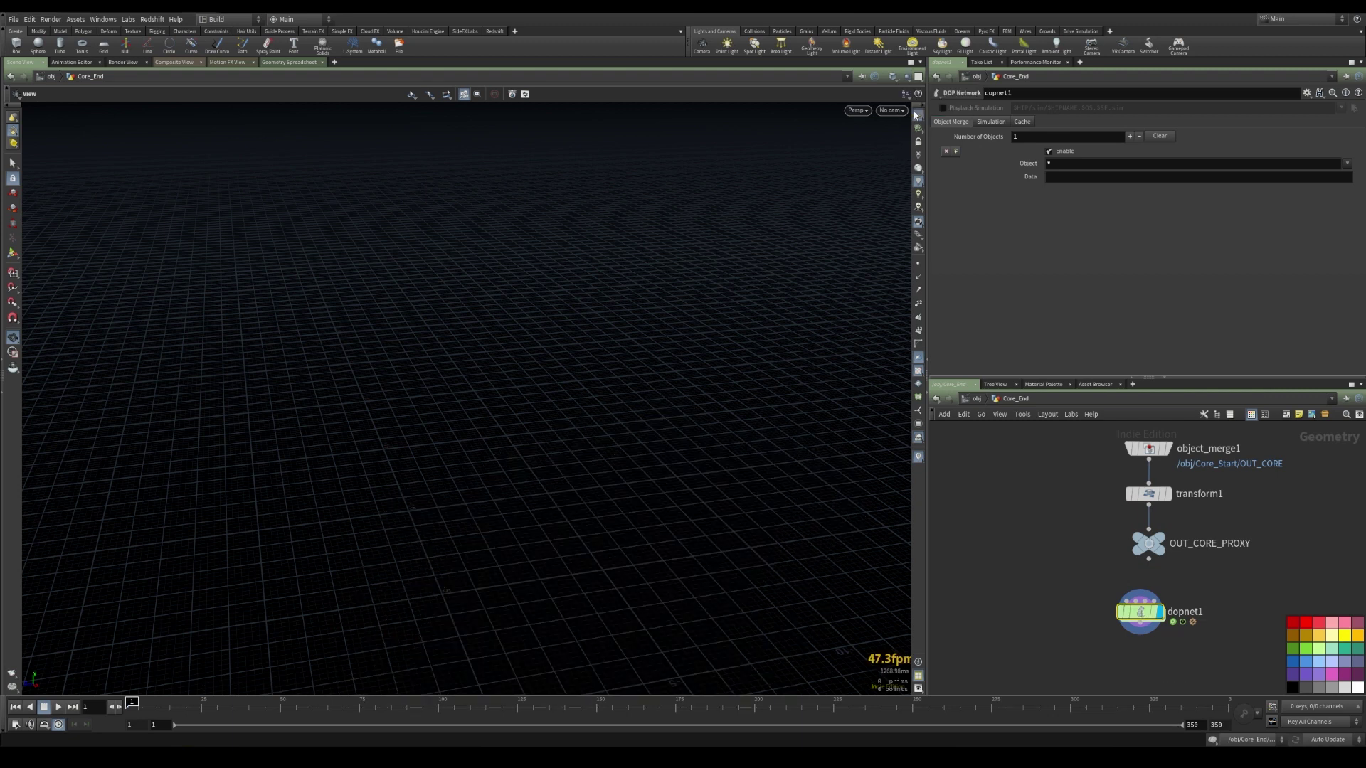
- Set dopnet1's simulation Start Frame to 225 and move the timeline to frame 220
{"action": "left_click", "coordinate": [59, 707]}
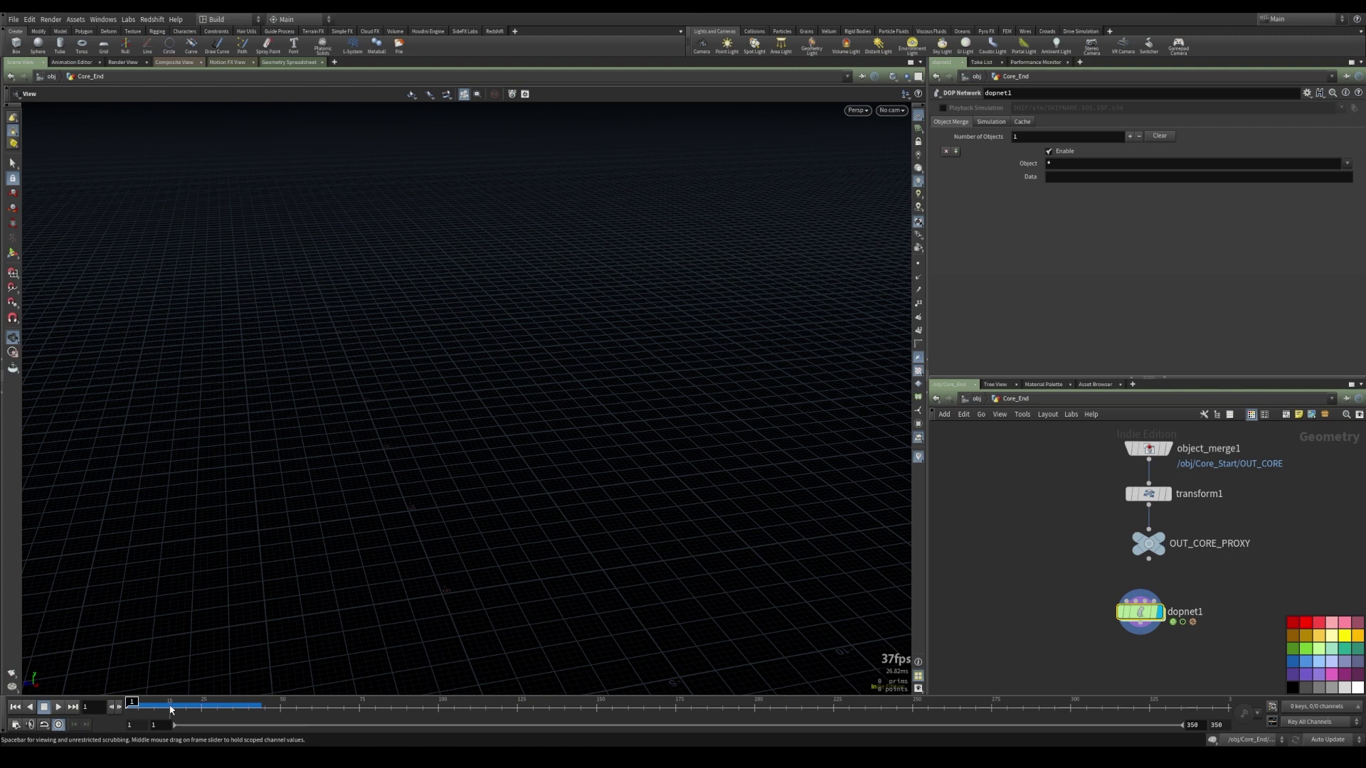
{"action": "mouse_move", "coordinate": [133, 703]}
{"action": "left_mouse_down"}
{"action": "mouse_move", "coordinate": [206, 706]}
{"action": "mouse_move", "coordinate": [130, 707]}
{"action": "left_mouse_up"}
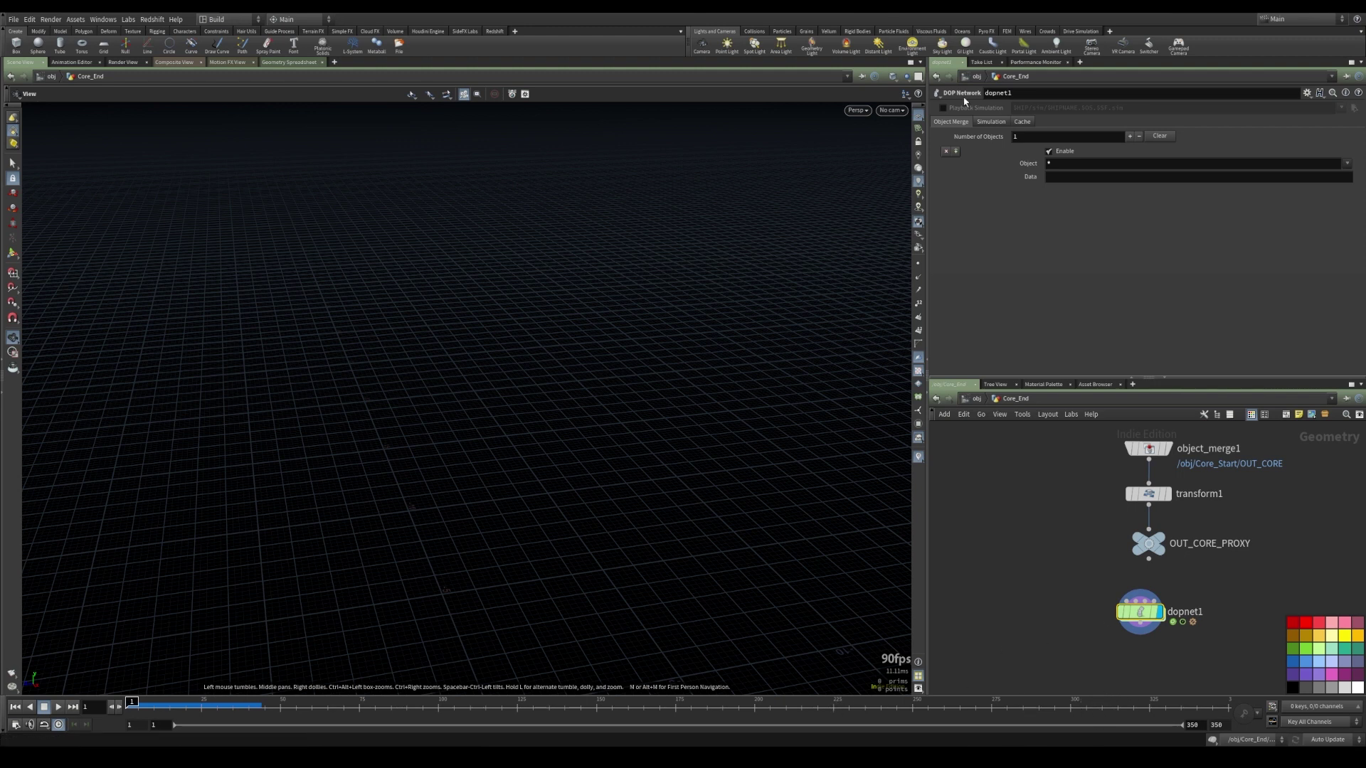
{"action": "left_click", "coordinate": [990, 122]}
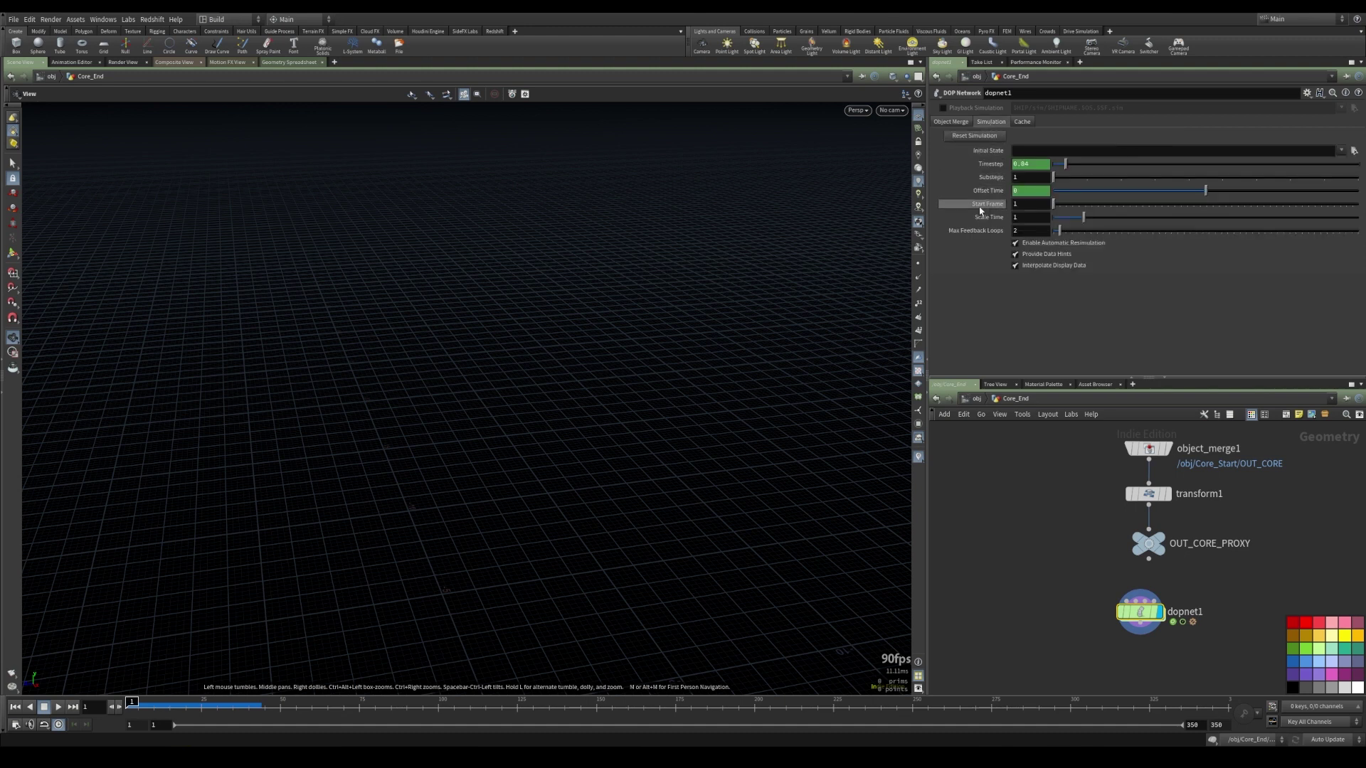
{"action": "left_click_drag", "start_coordinate": [1030, 206], "coordinate": [949, 213]}
{"action": "type", "text": "225"}
{"action": "key", "text": "Return"}
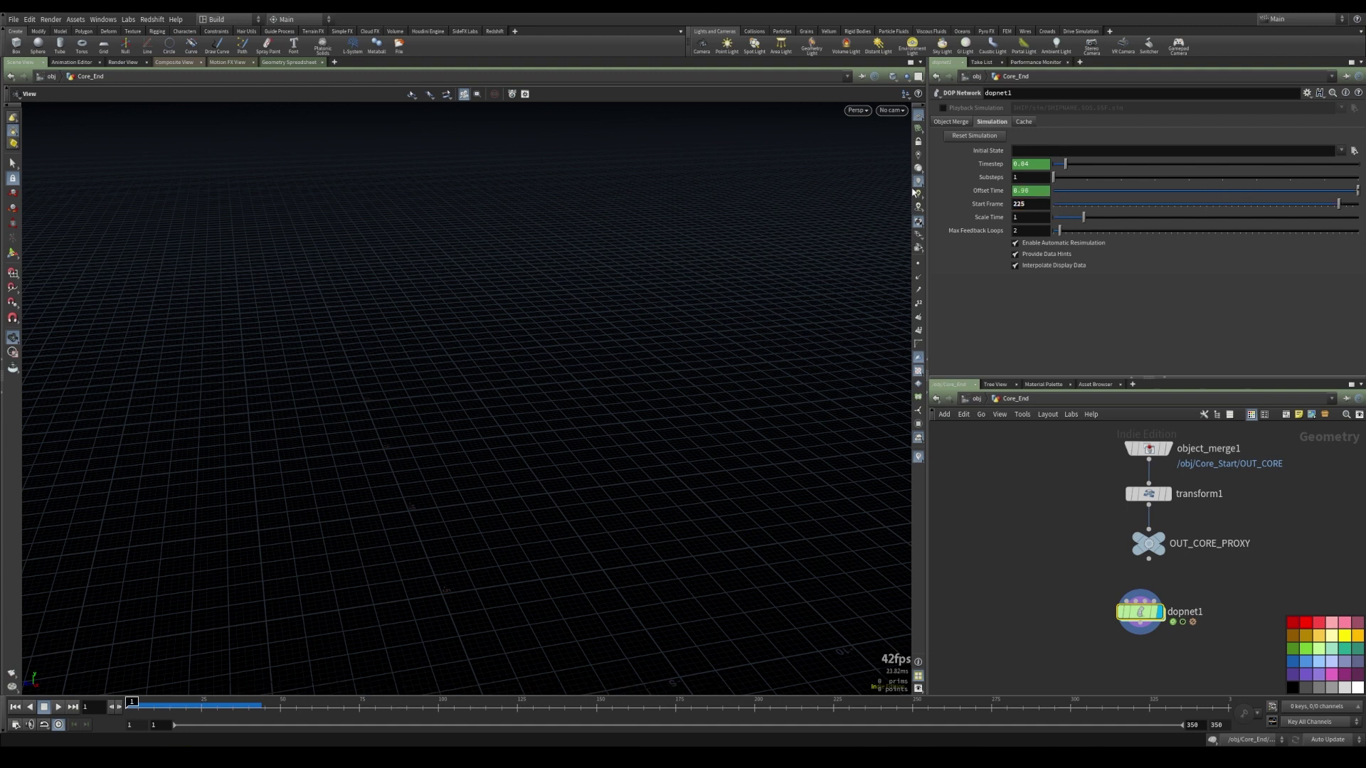
{"action": "mouse_move", "coordinate": [790, 712]}
{"action": "left_mouse_down"}
{"action": "mouse_move", "coordinate": [282, 716]}
{"action": "mouse_move", "coordinate": [856, 711]}
{"action": "mouse_move", "coordinate": [819, 716]}
{"action": "left_mouse_up"}
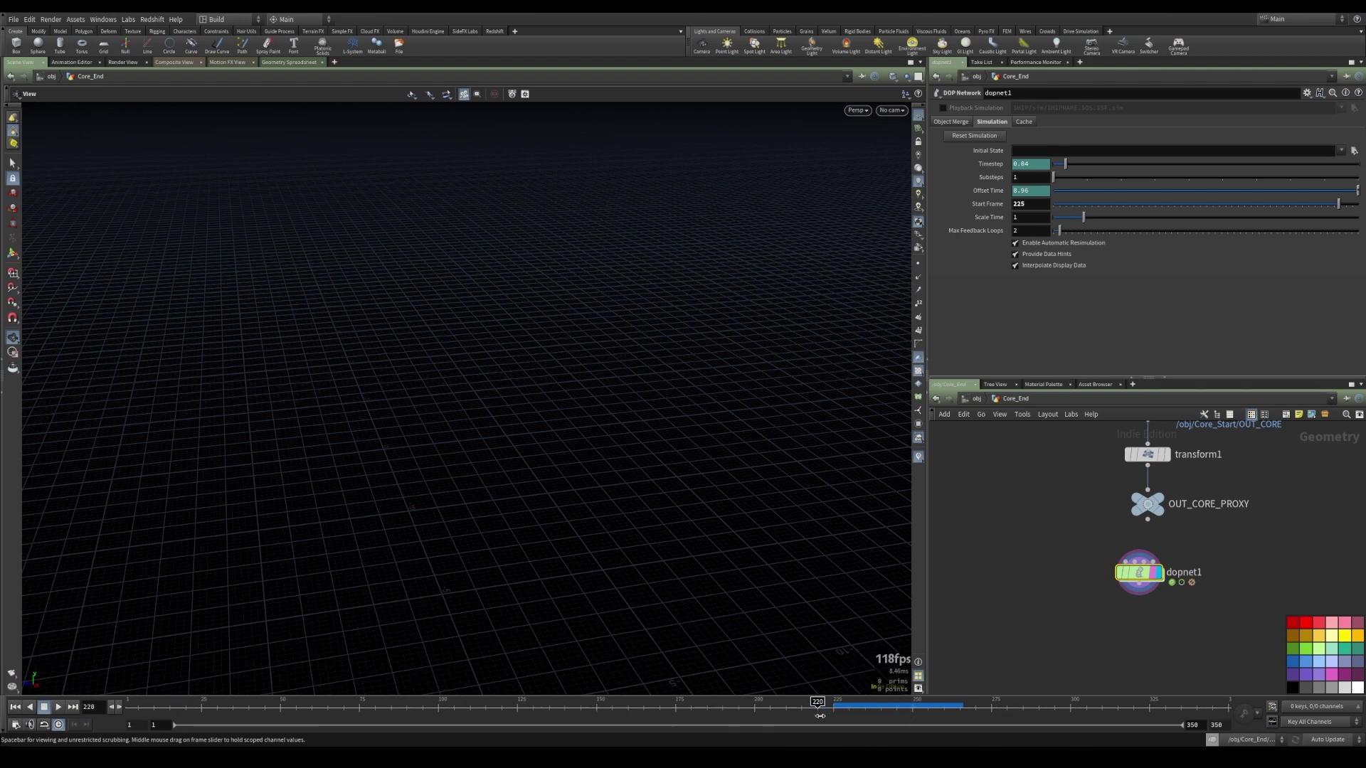
- Inside dopnet1, add a Rigid Body Solver node above the output node and connect it to the output
{"action": "double_click", "coordinate": [1138, 577]}
{"action": "mouse_move", "coordinate": [1124, 662]}
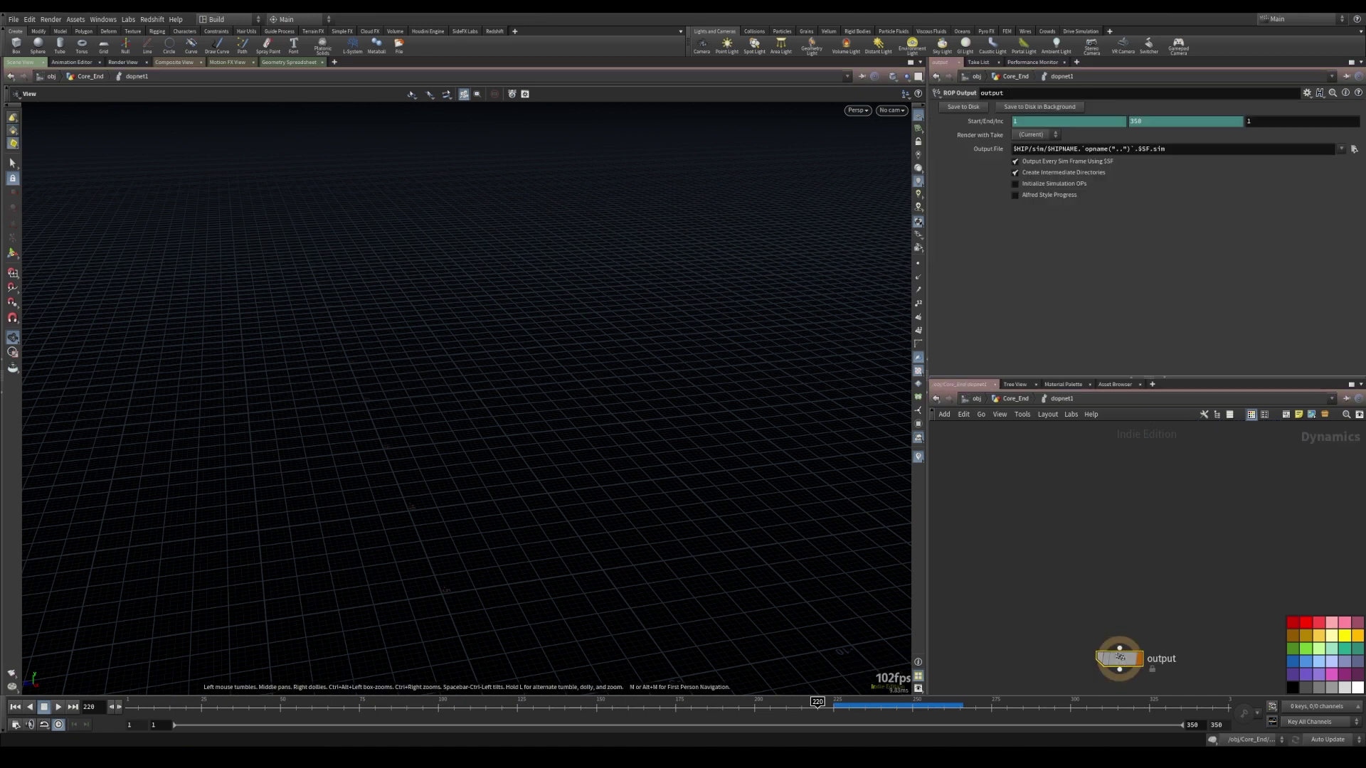
{"action": "key", "text": "c"}
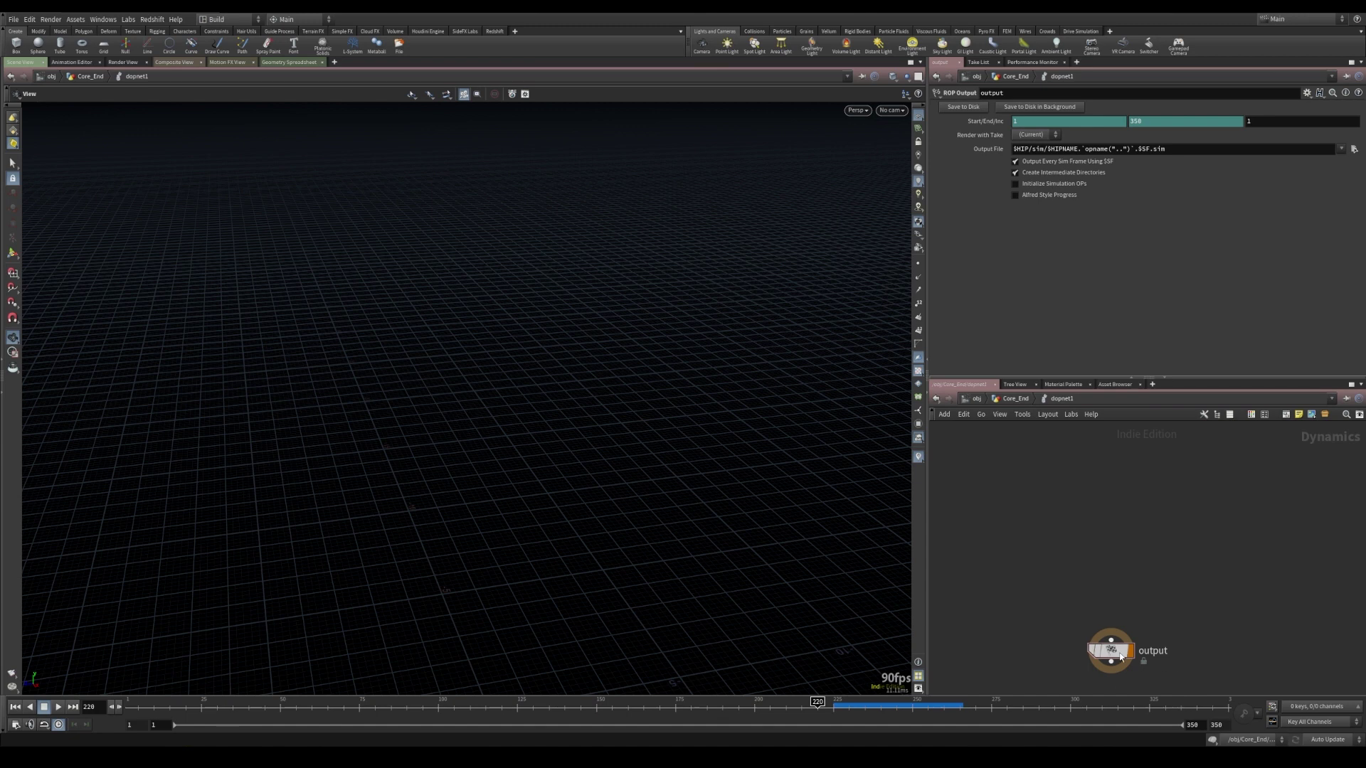
{"action": "left_click", "coordinate": [1110, 657]}
{"action": "mouse_move", "coordinate": [1115, 642]}
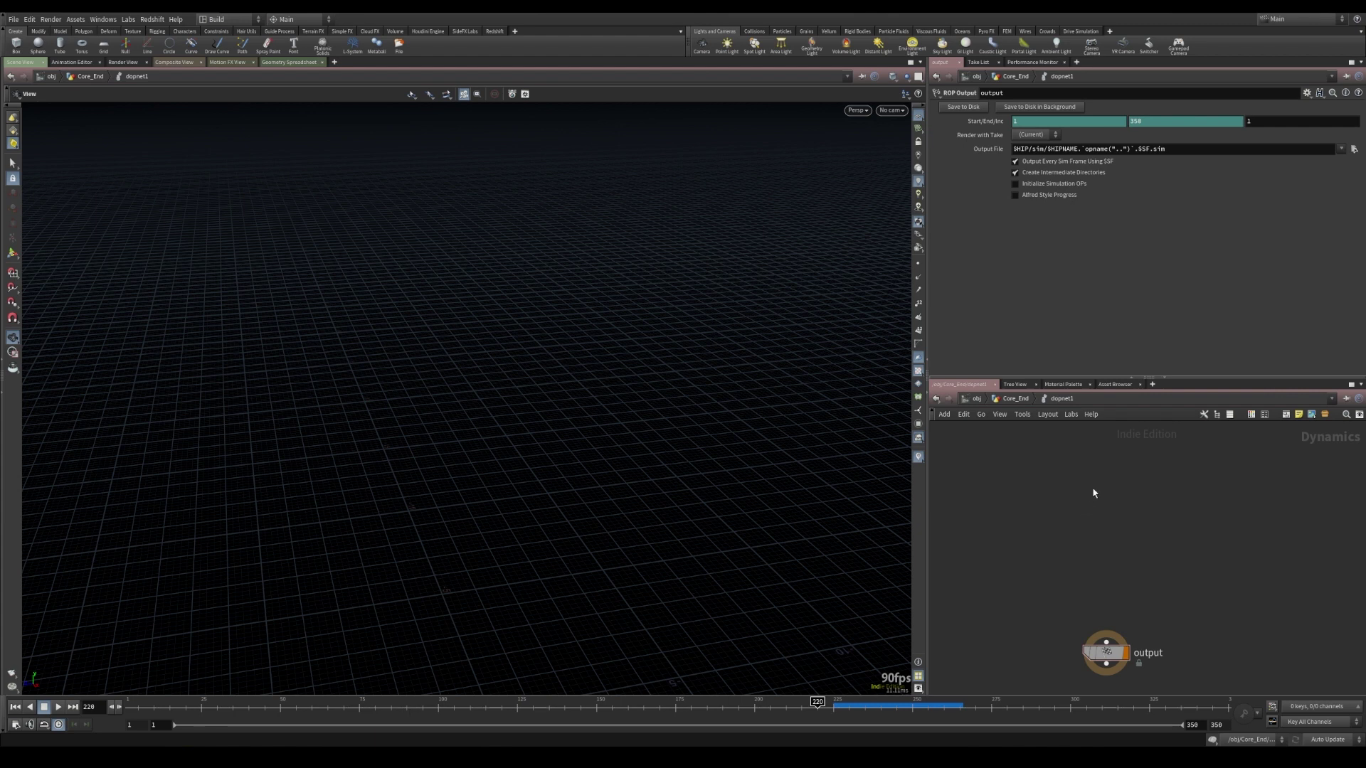
{"action": "key", "text": "Tab"}
{"action": "type", "text": "rigi"}
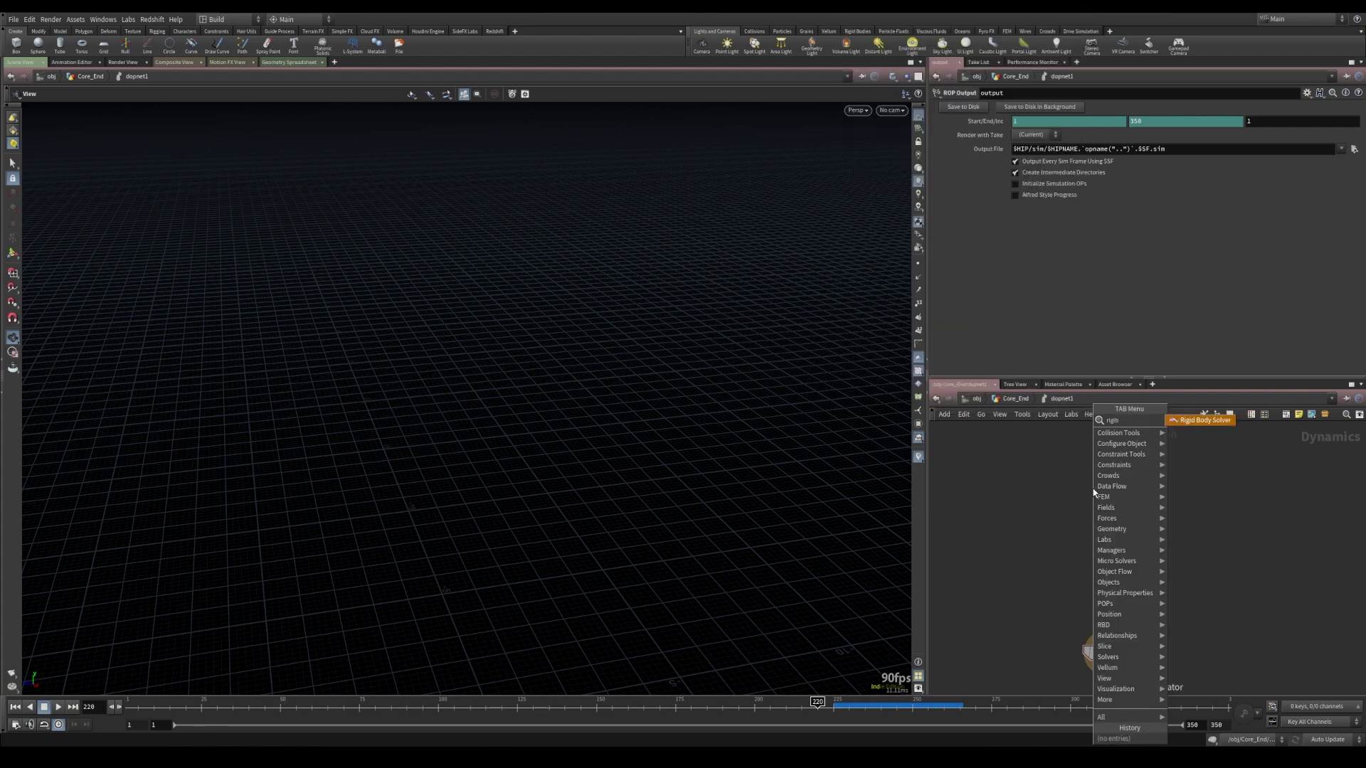
{"action": "left_click", "coordinate": [1202, 421]}
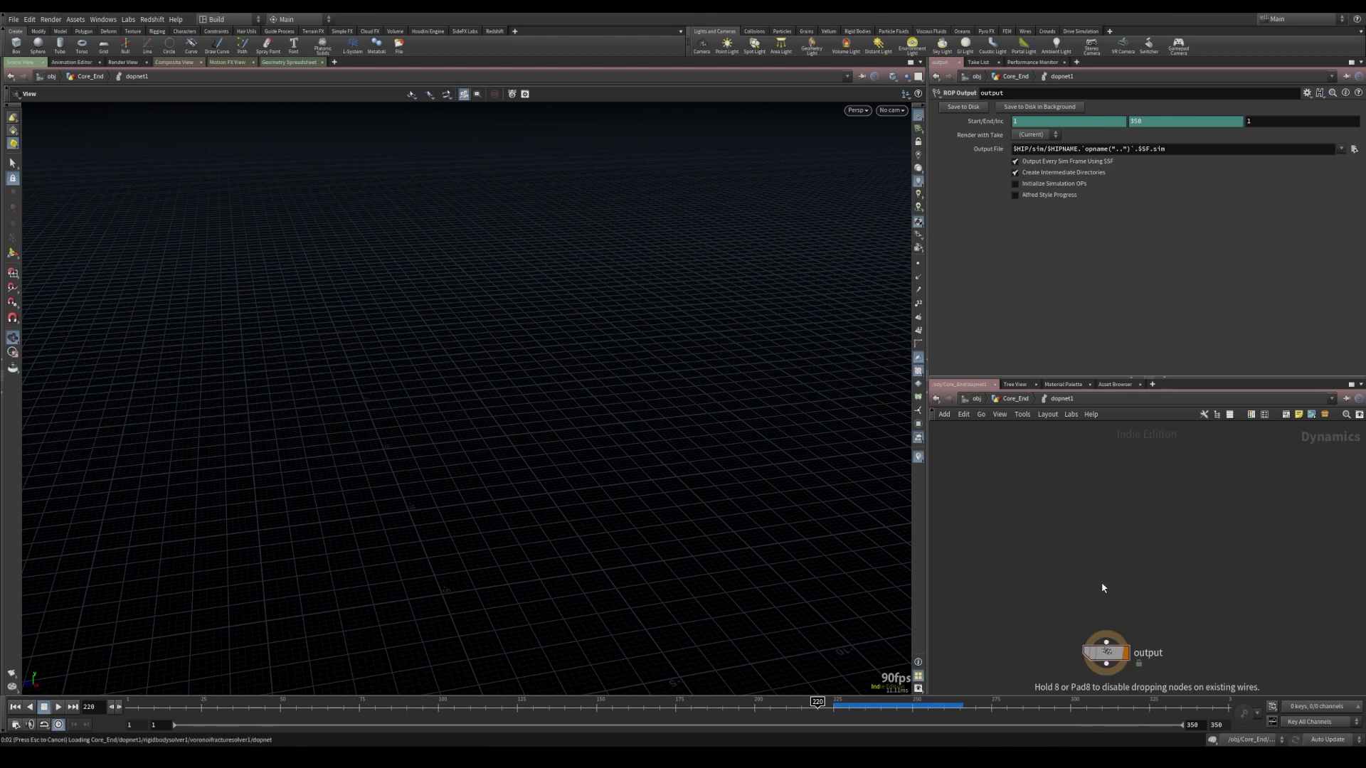
{"action": "left_click", "coordinate": [1107, 554]}
{"action": "left_click_drag", "start_coordinate": [1111, 555], "coordinate": [1114, 584]}
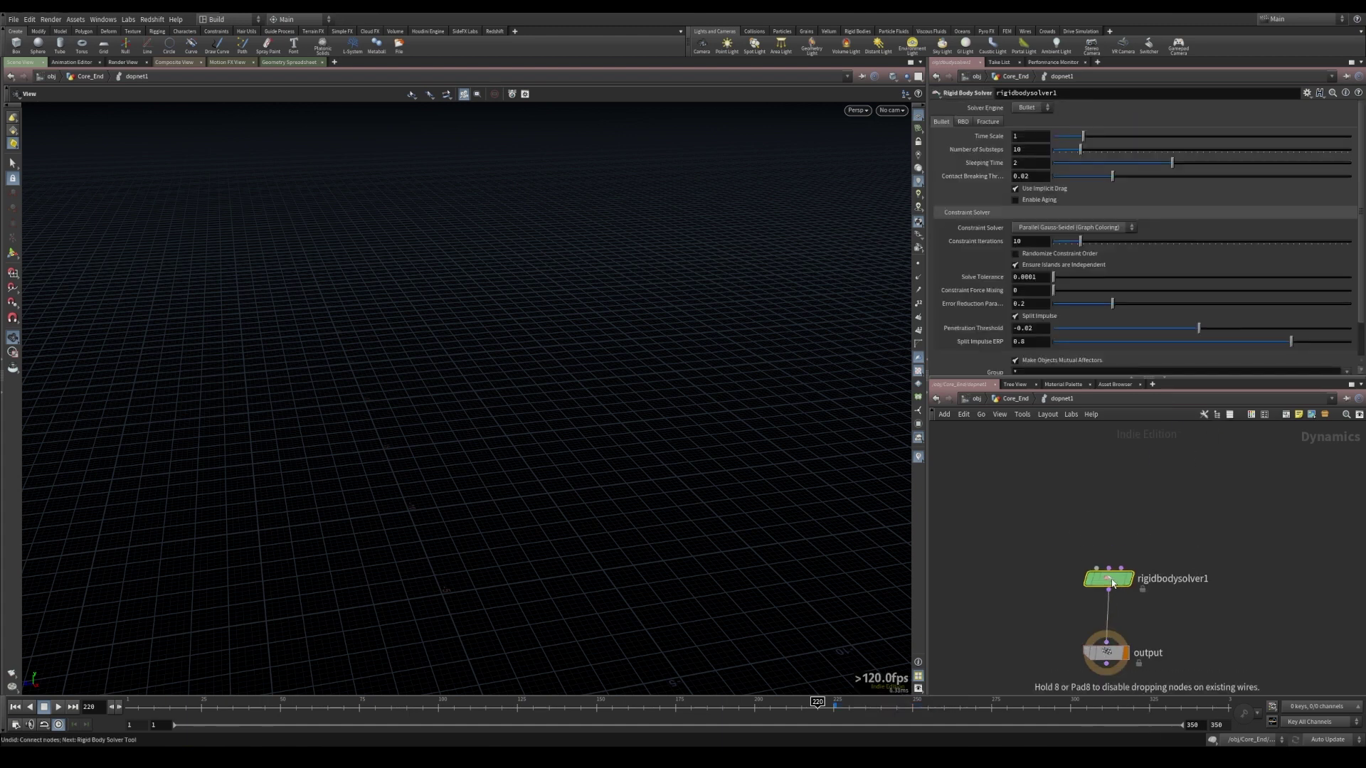
- Add an RBD Object node above rigidbodysolver1 and connect it to the solver's objects input
{"action": "scroll", "coordinate": [1358, 242], "scroll_direction": "down", "scroll_amount": 2}
{"action": "scroll", "coordinate": [1358, 241], "scroll_direction": "up", "scroll_amount": 2}
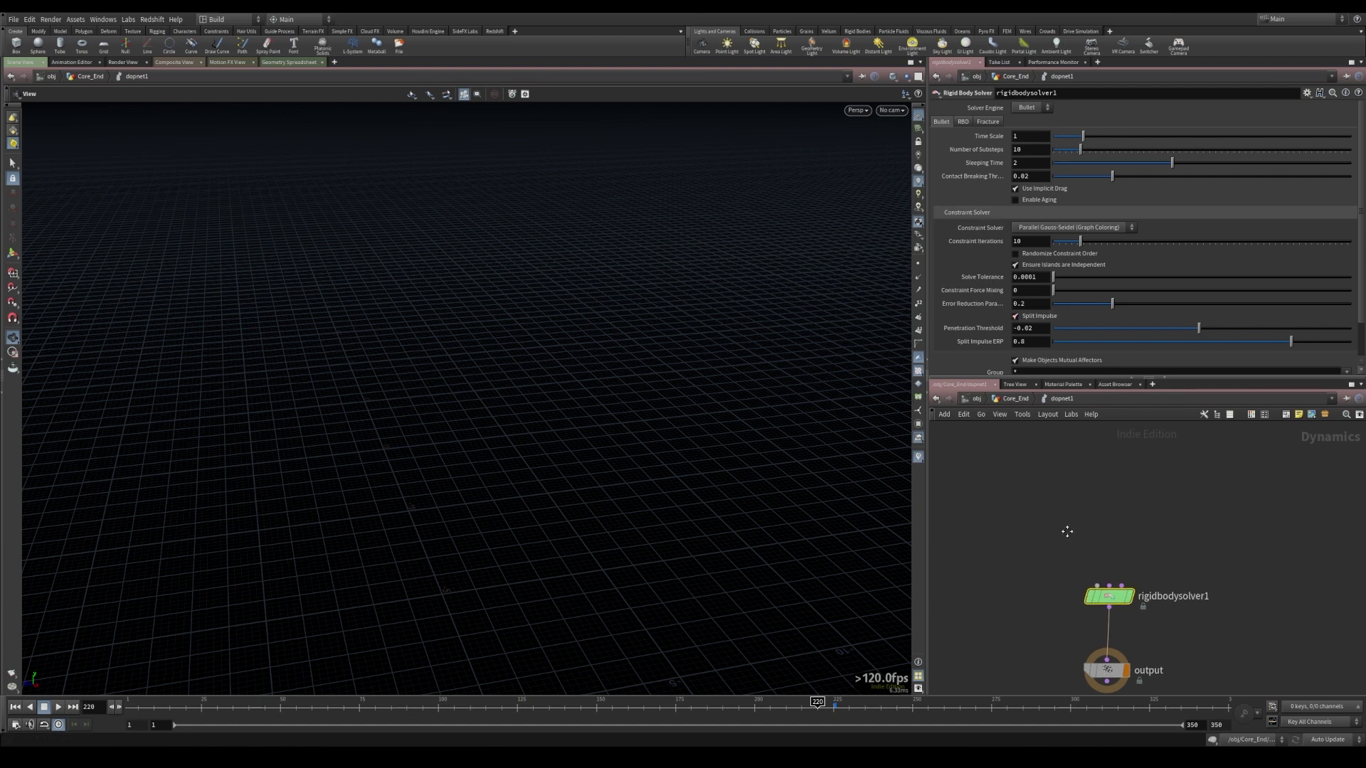
{"action": "key", "text": "Tab"}
{"action": "type", "text": "rb"}
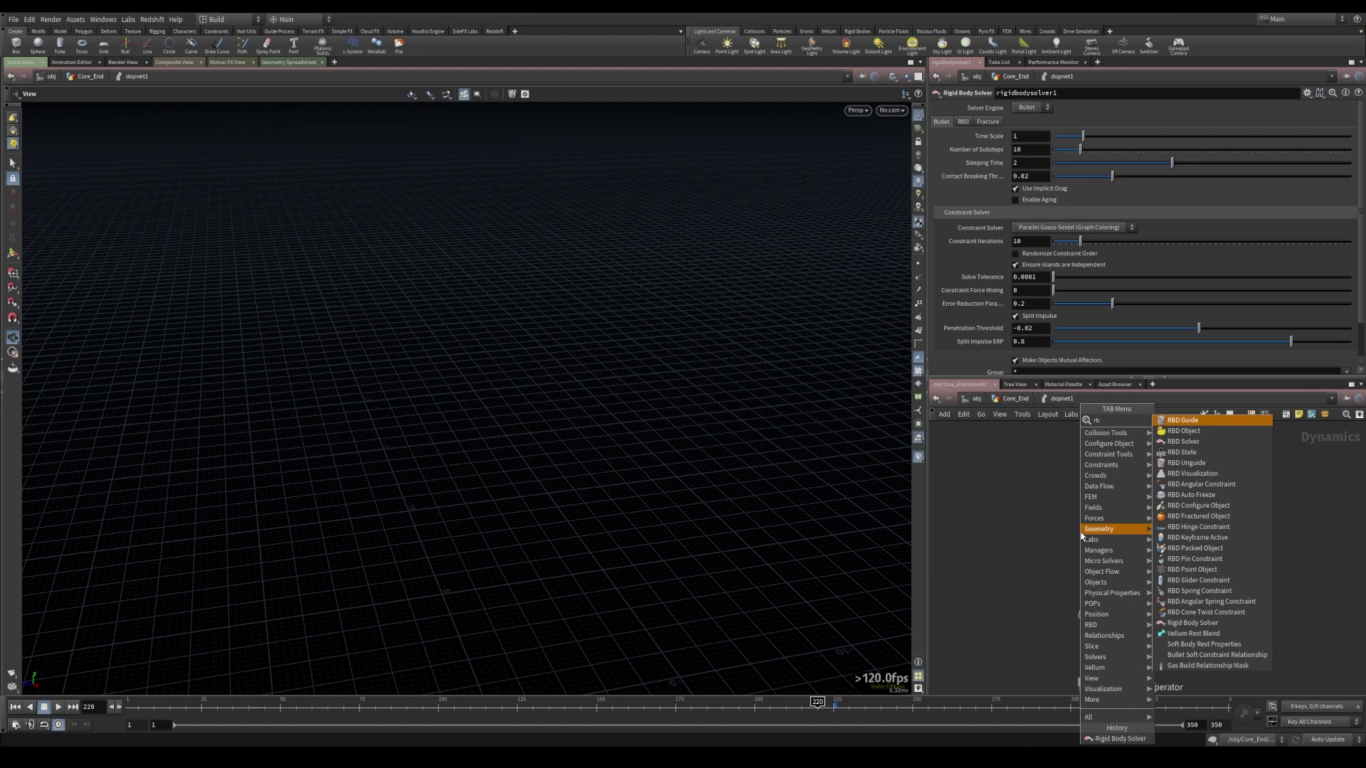
{"action": "left_click", "coordinate": [1197, 436]}
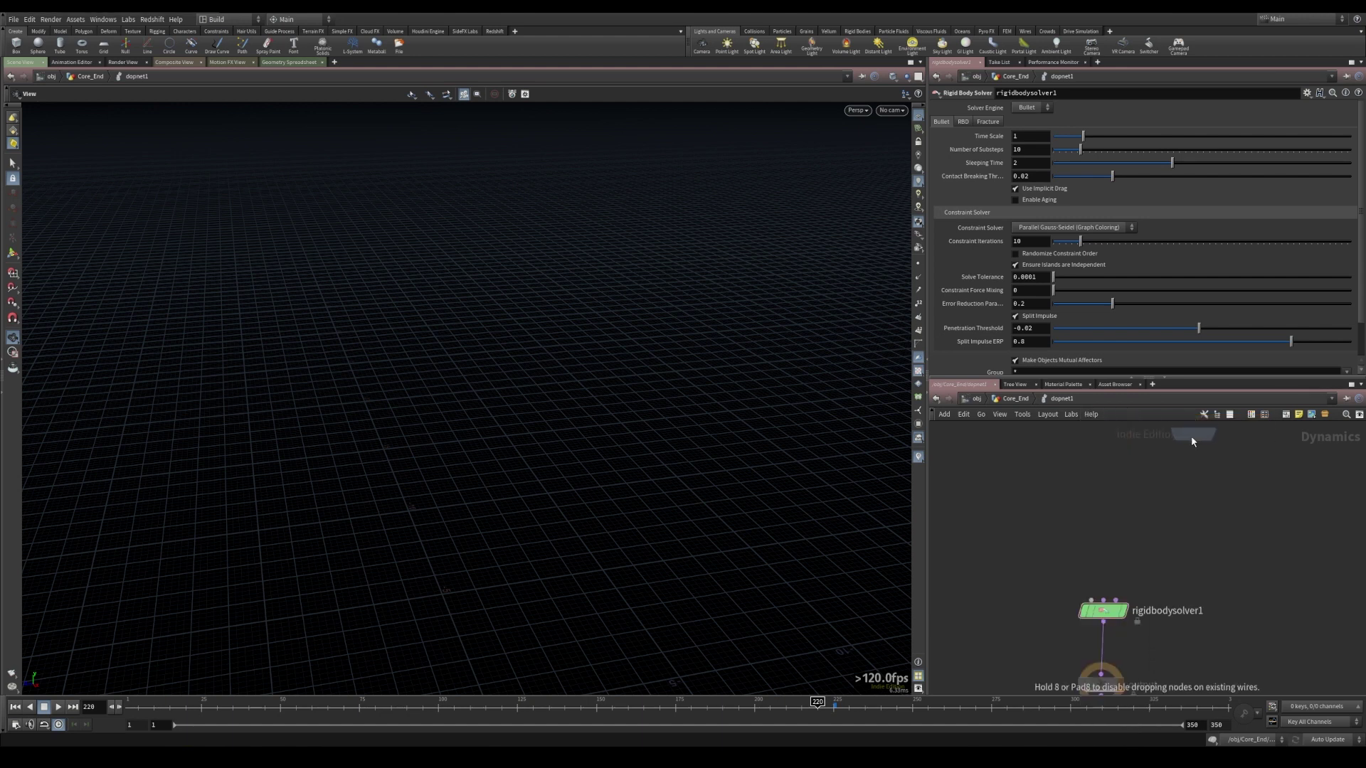
{"action": "left_click", "coordinate": [1094, 510]}
{"action": "left_click", "coordinate": [1095, 522]}
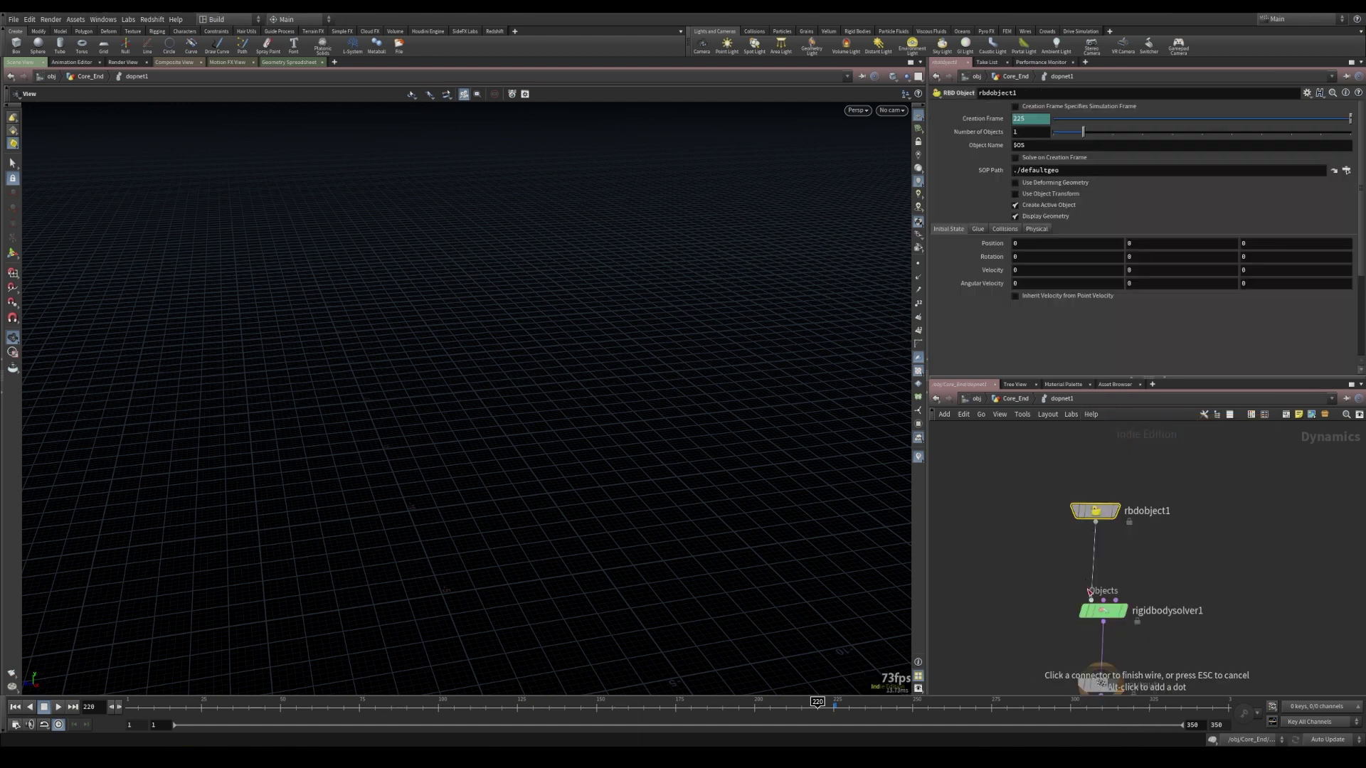
{"action": "left_click", "coordinate": [1093, 600]}
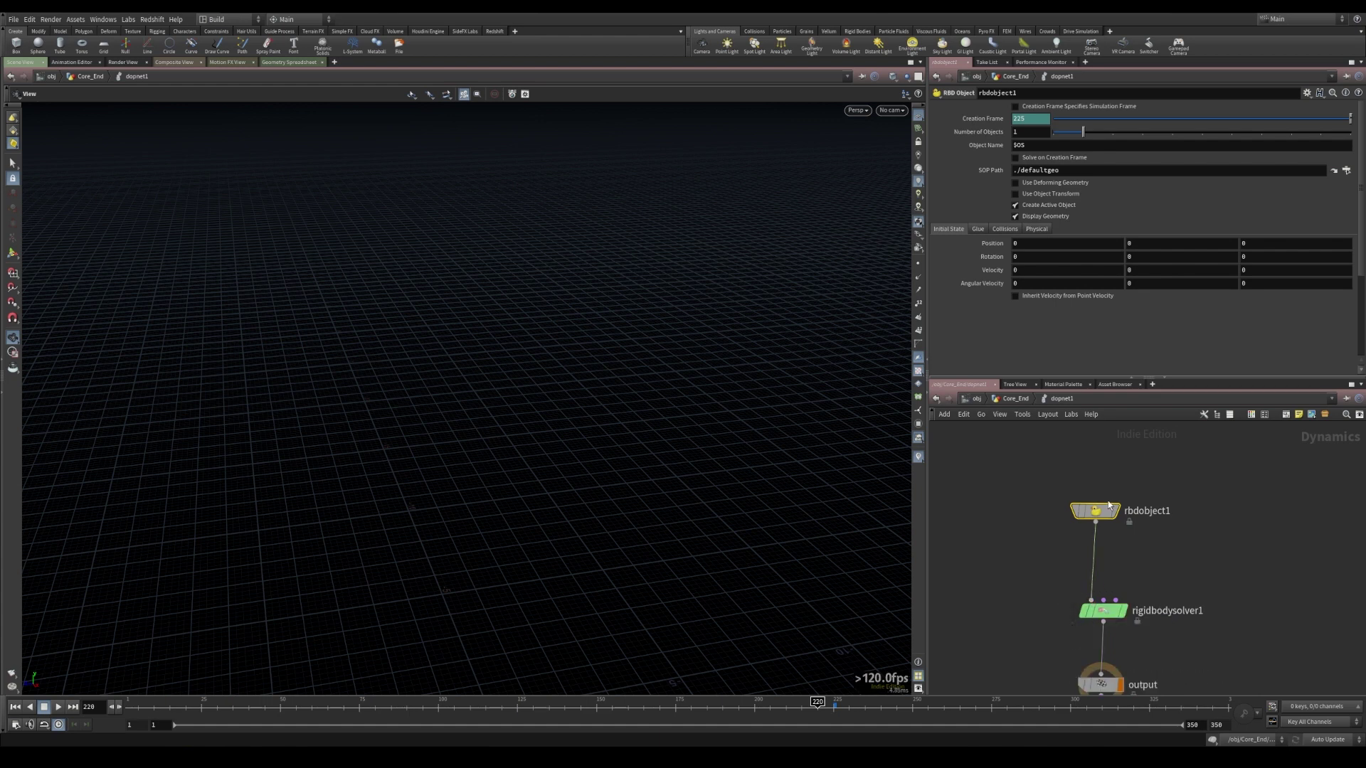
{"action": "left_click_drag", "start_coordinate": [1094, 510], "coordinate": [1091, 524]}
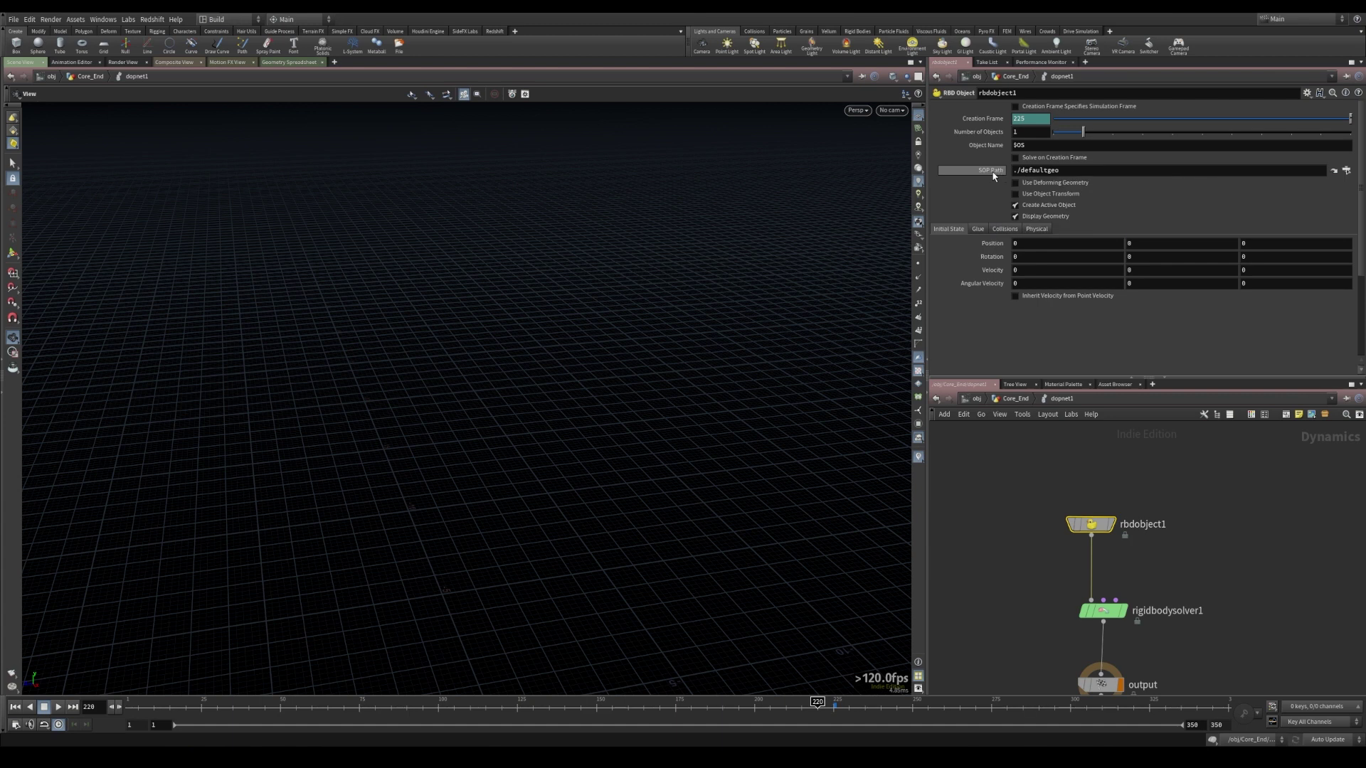
- Set rbdobject1's SOP Path to OUT_CORE_PROXY in Core_End, using a relative path
{"action": "left_click", "coordinate": [1346, 170]}
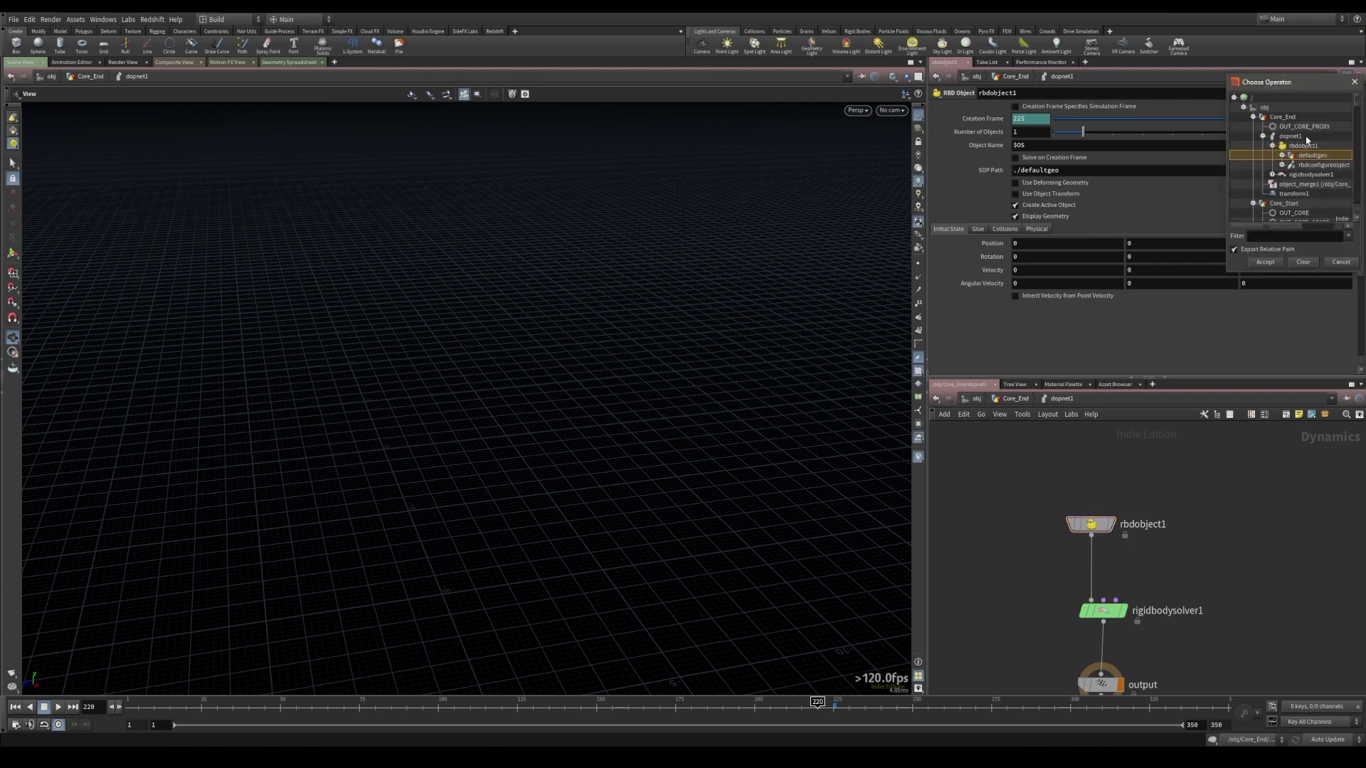
{"action": "left_click", "coordinate": [1296, 128]}
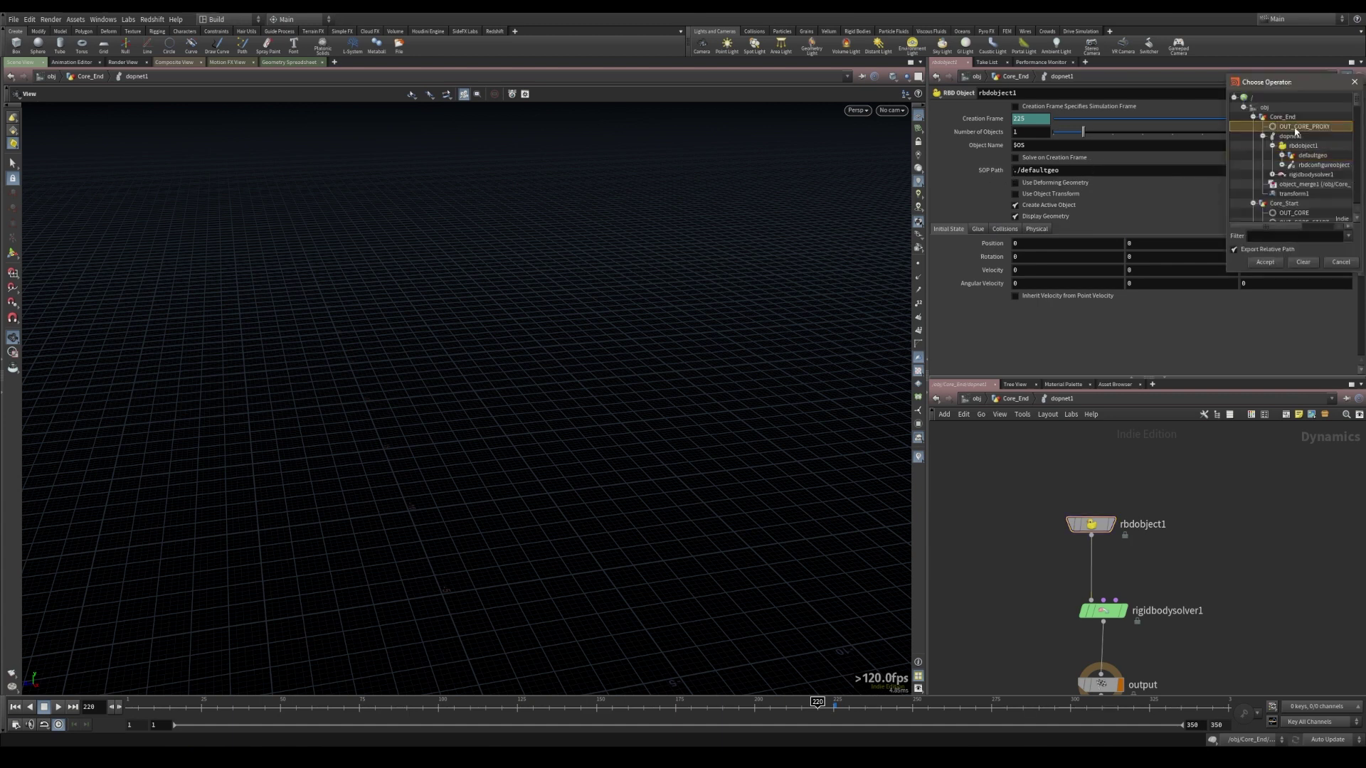
{"action": "left_click", "coordinate": [1264, 263]}
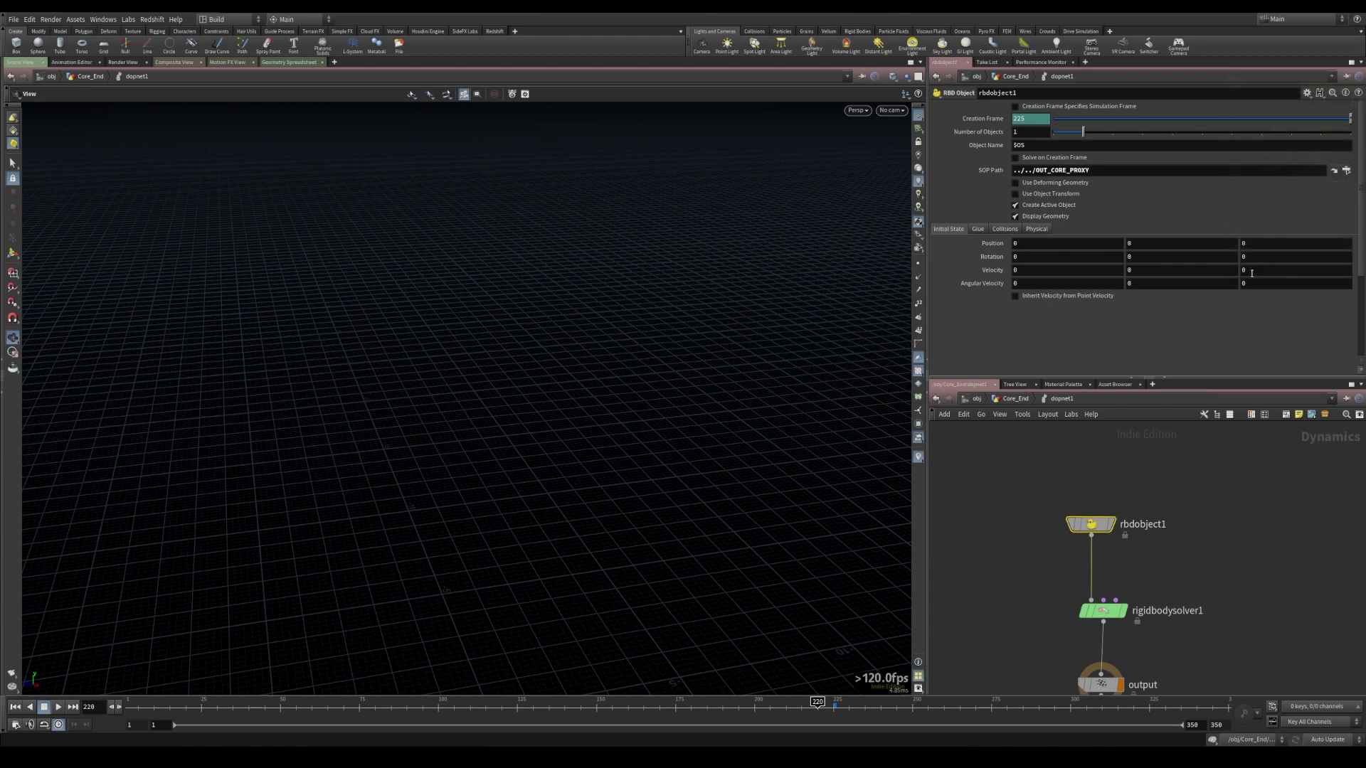
- Play the simulation from frame 225 to check the core's motion and return the timeline to frame 222
{"action": "left_click", "coordinate": [823, 707]}
{"action": "left_click_drag", "start_coordinate": [823, 709], "coordinate": [833, 710]}
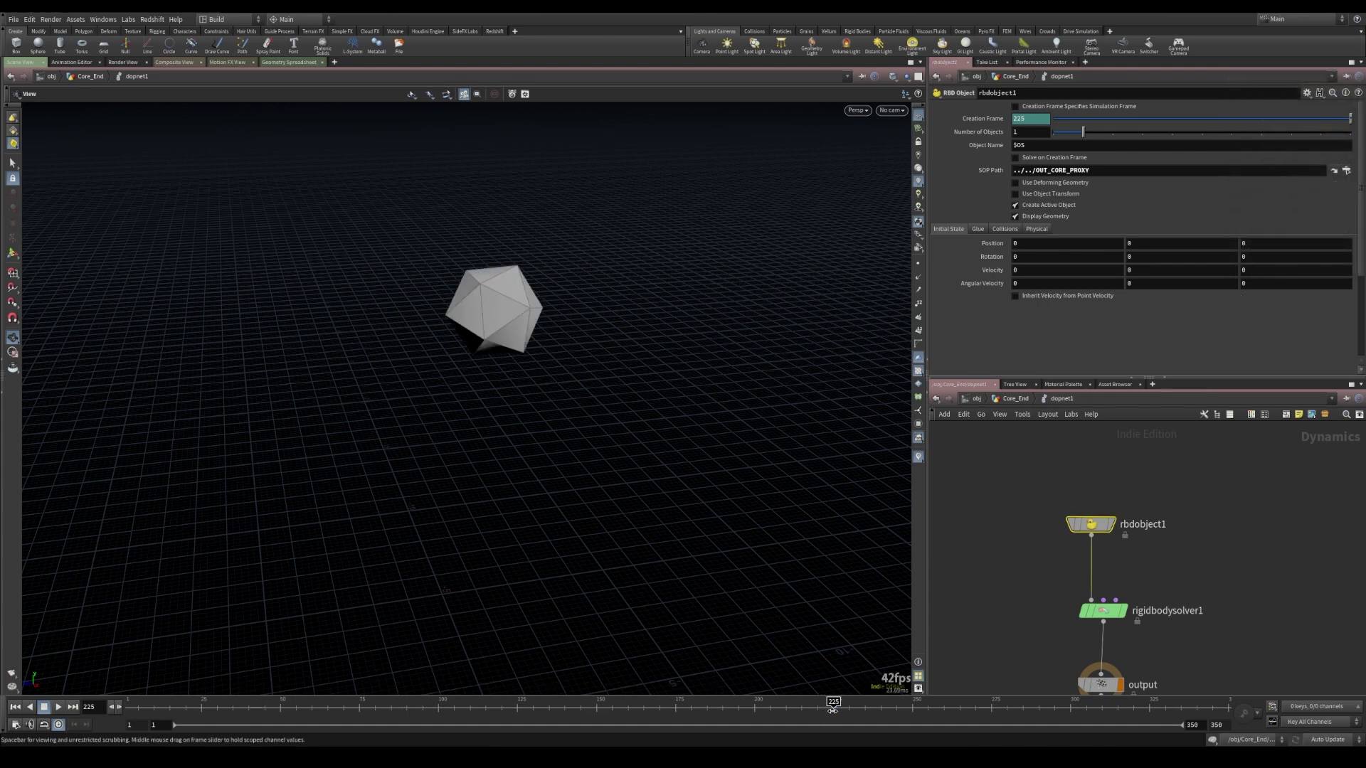
{"action": "left_click_drag", "start_coordinate": [512, 349], "coordinate": [574, 445]}
{"action": "left_click", "coordinate": [57, 707]}
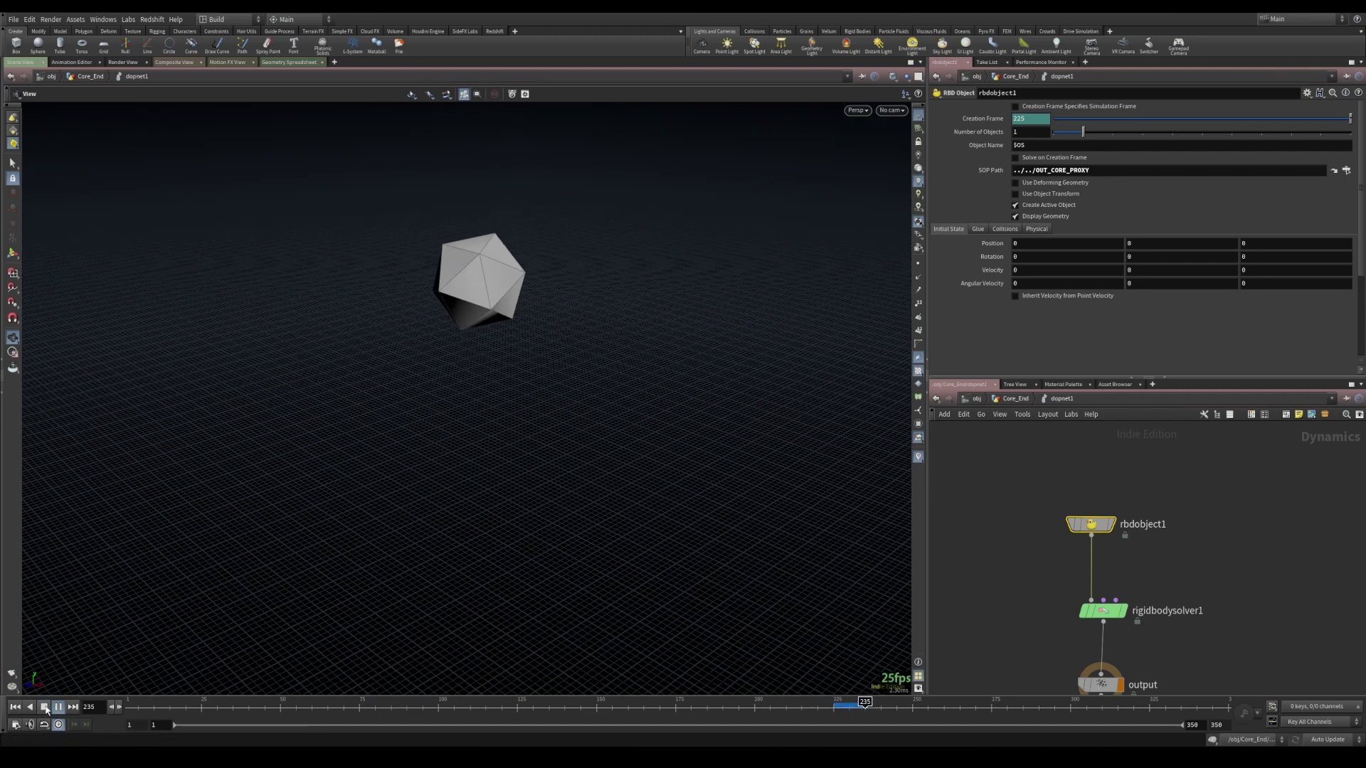
{"action": "left_click", "coordinate": [45, 707]}
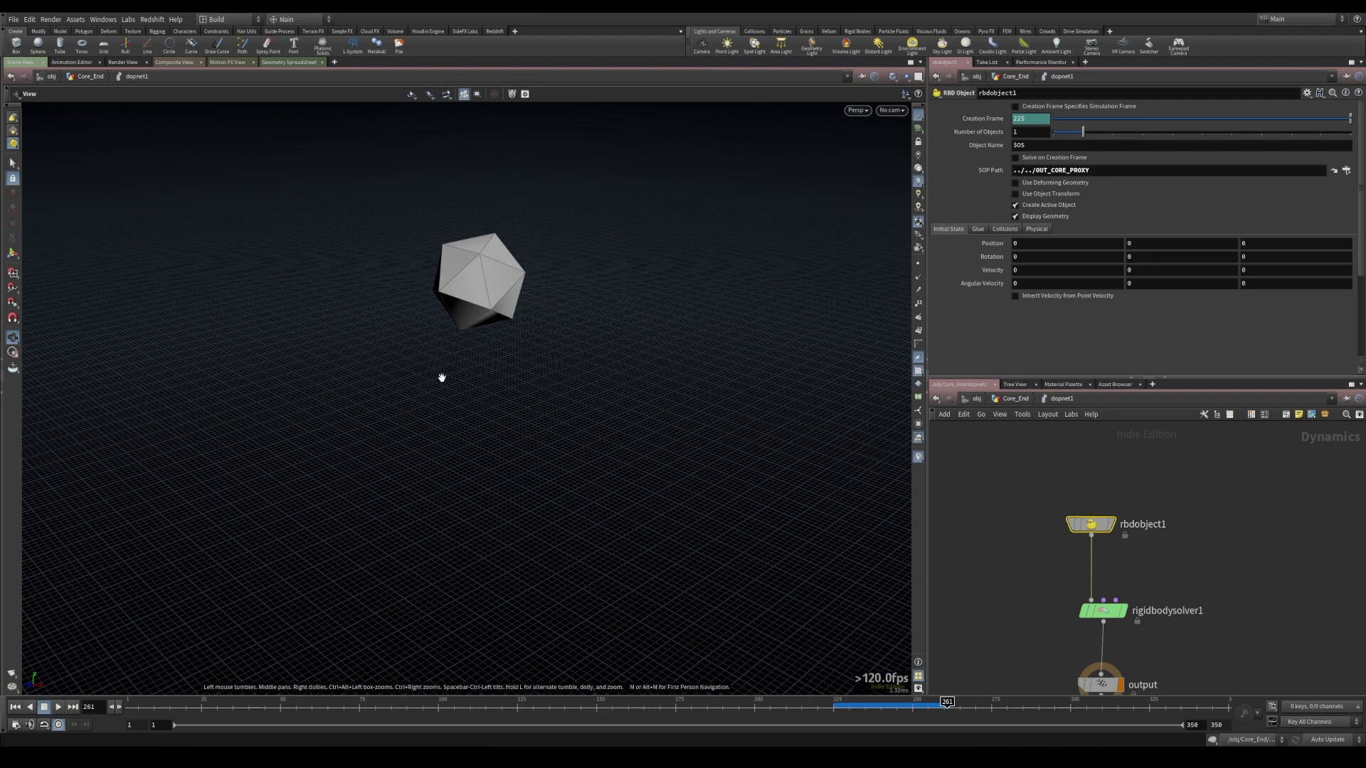
{"action": "left_click", "coordinate": [838, 710]}
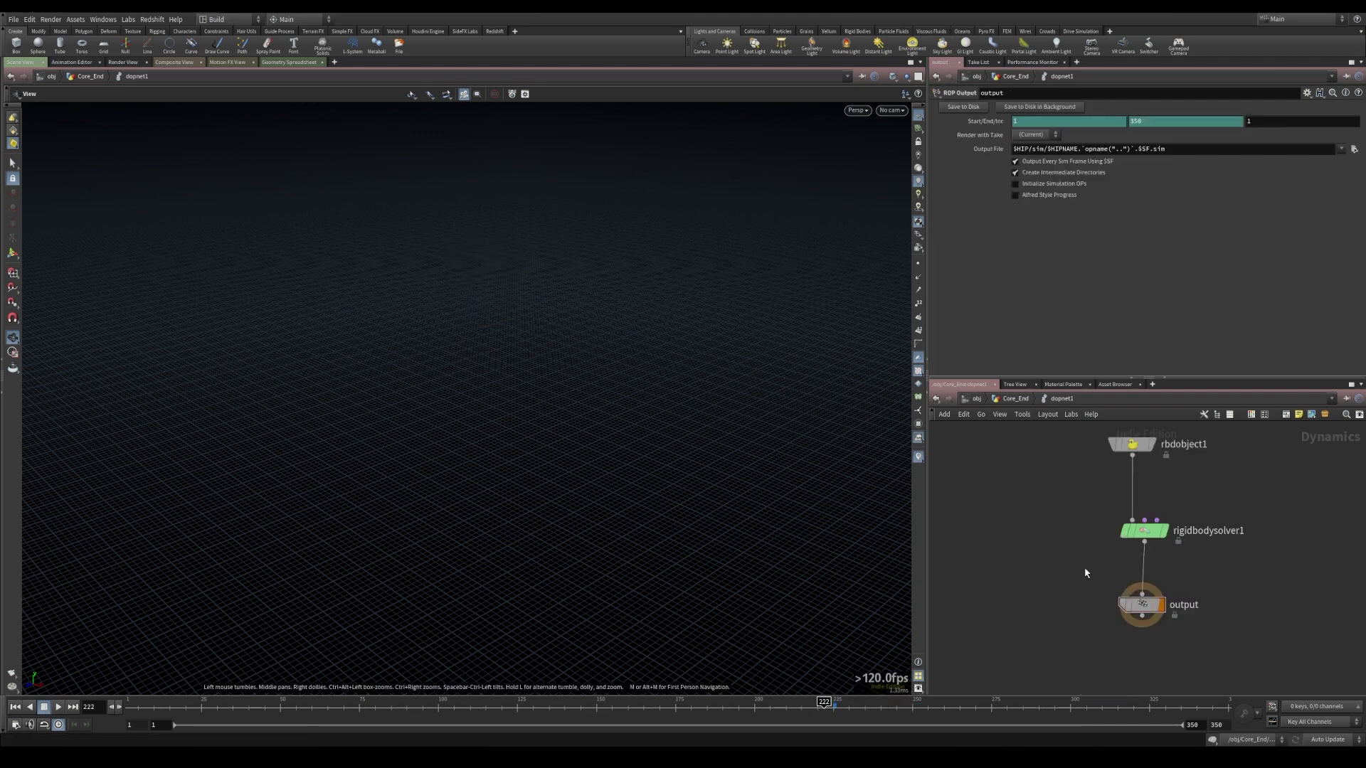
- Insert a Gravity Force node between rigidbodysolver1 and the output
{"action": "key", "text": "Tab"}
{"action": "type", "text": "gravity"}
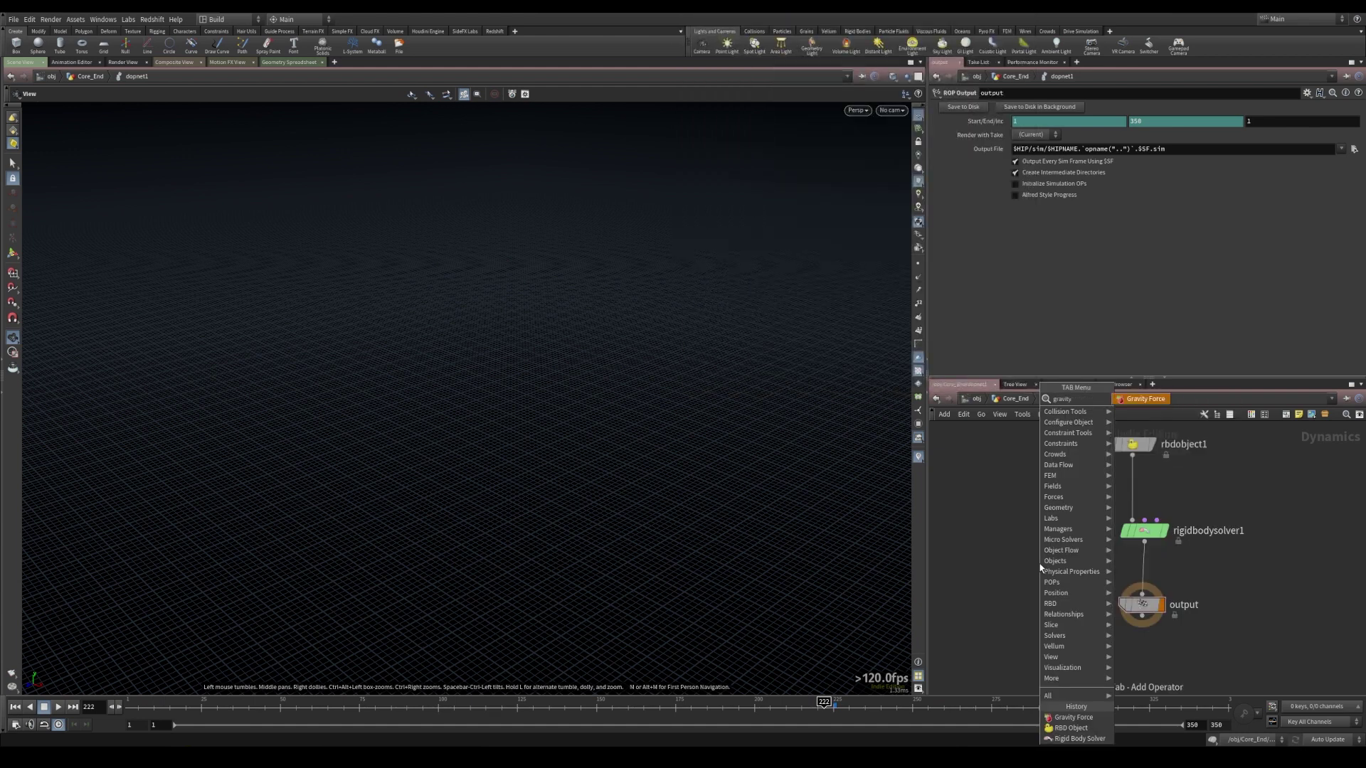
{"action": "key", "text": "Return"}
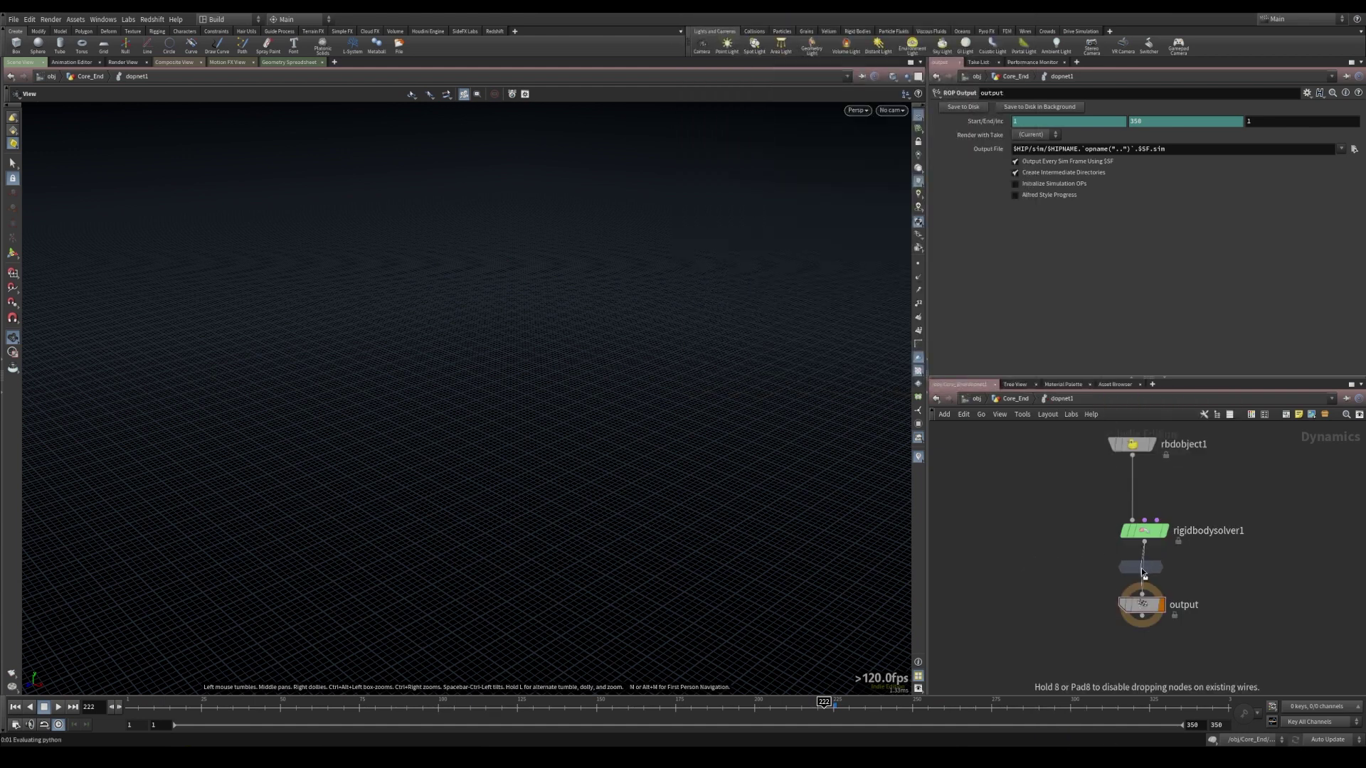
{"action": "left_click", "coordinate": [1143, 573]}
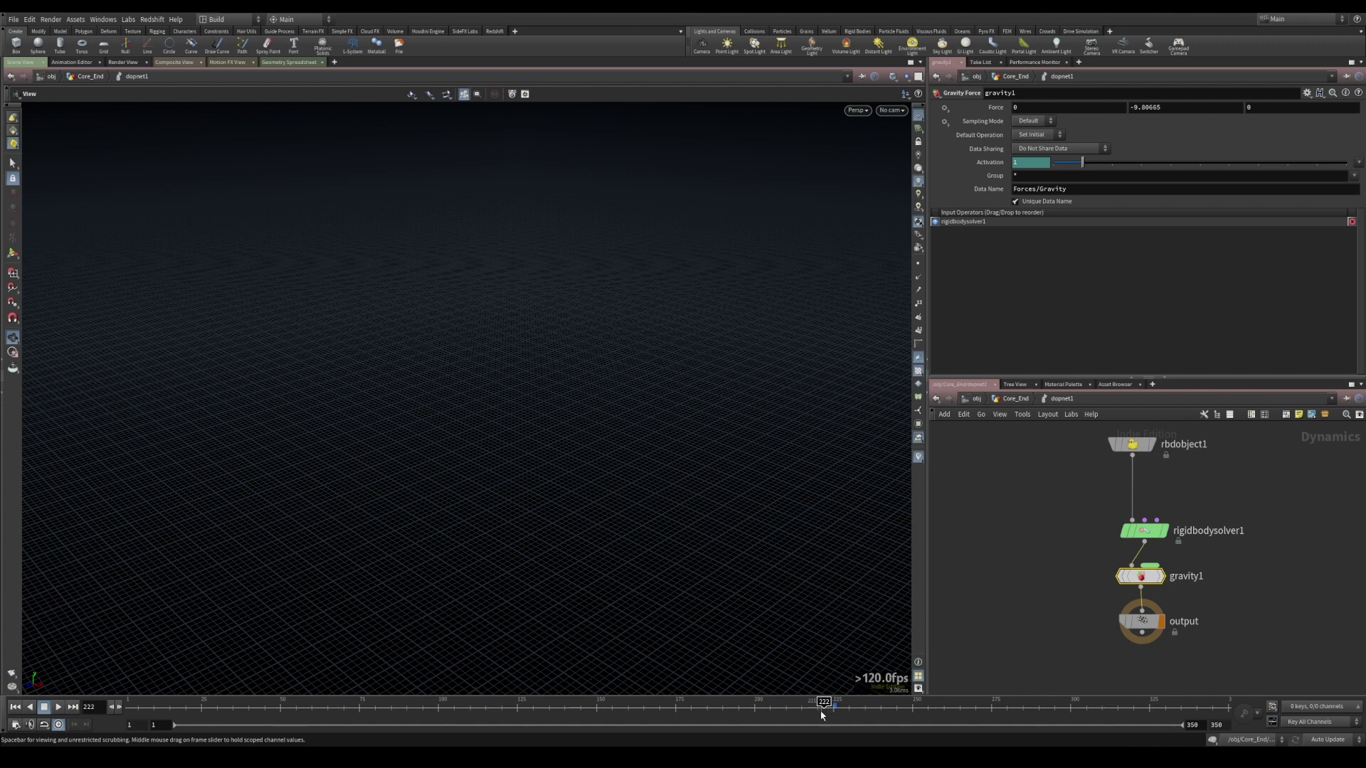
- Play the simulation to check the core's fall under gravity and return the timeline to frame 223
{"action": "left_click", "coordinate": [60, 706]}
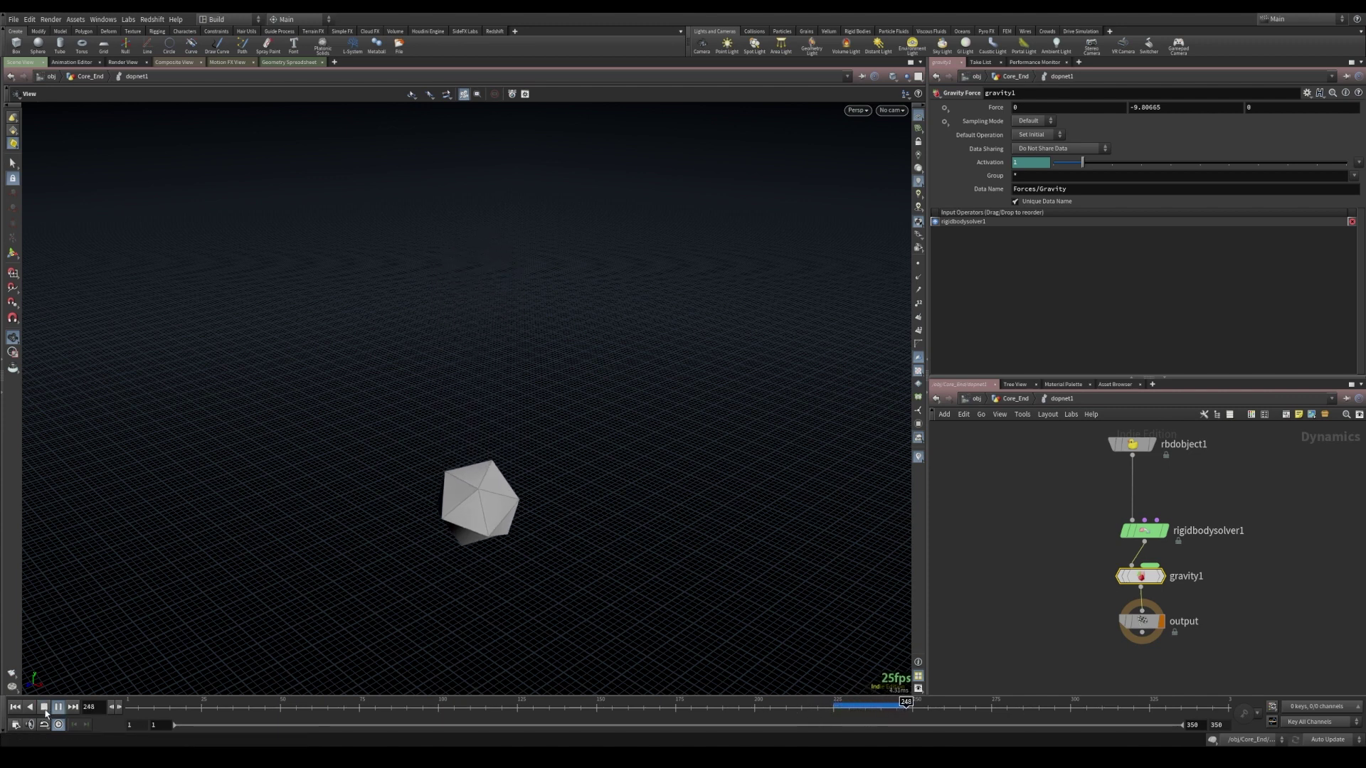
{"action": "left_click", "coordinate": [44, 707]}
{"action": "mouse_move", "coordinate": [837, 705]}
{"action": "left_mouse_down"}
{"action": "mouse_move", "coordinate": [873, 705]}
{"action": "mouse_move", "coordinate": [825, 707]}
{"action": "left_mouse_up"}
- Add a Static Object node beside rigidbodysolver1, leaving it unconnected
{"action": "key", "text": "Tab"}
{"action": "type", "text": "stati"}
{"action": "key", "text": "Return"}
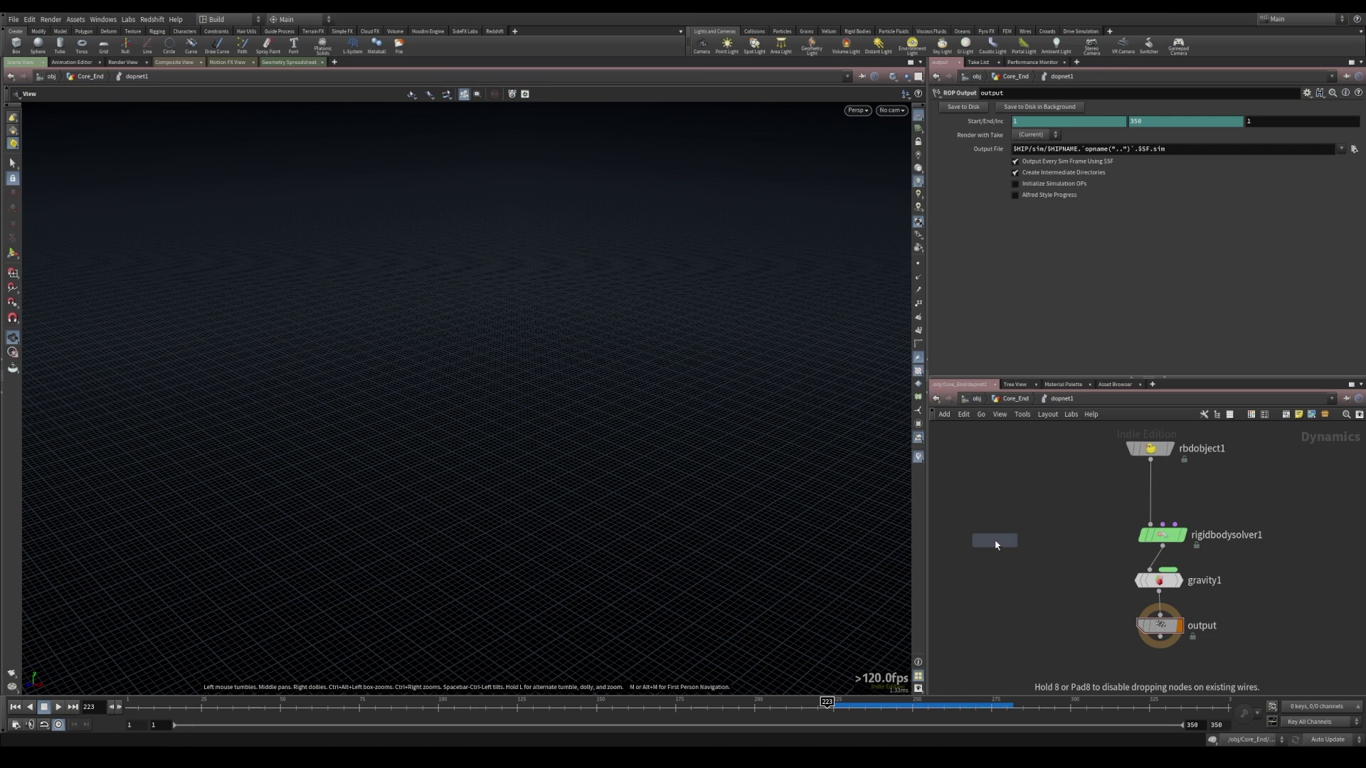
{"action": "left_click", "coordinate": [1016, 540]}
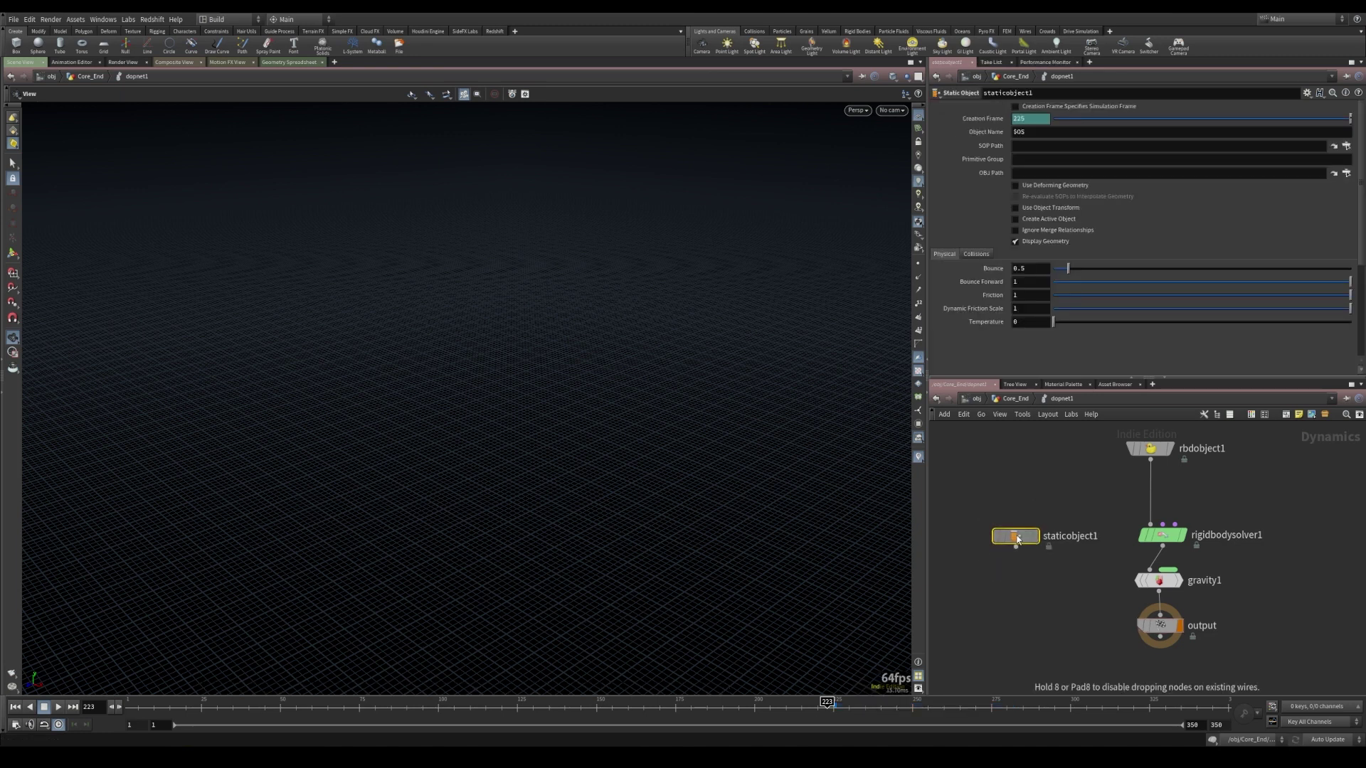
- Add a Merge node below staticobject1 and connect staticobject1 as its first input
{"action": "key", "text": "Tab"}
{"action": "type", "text": "m"}
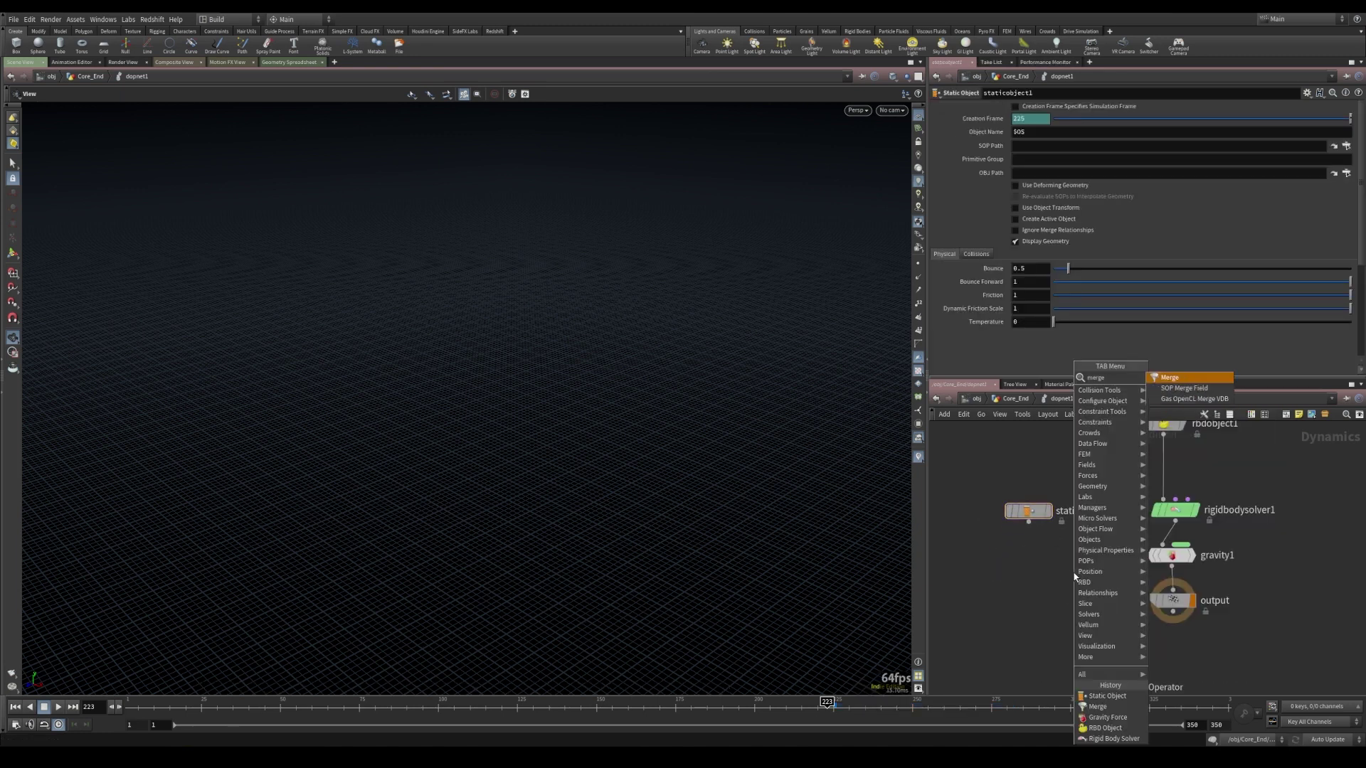
{"action": "key", "text": "Return"}
{"action": "left_click", "coordinate": [1092, 576]}
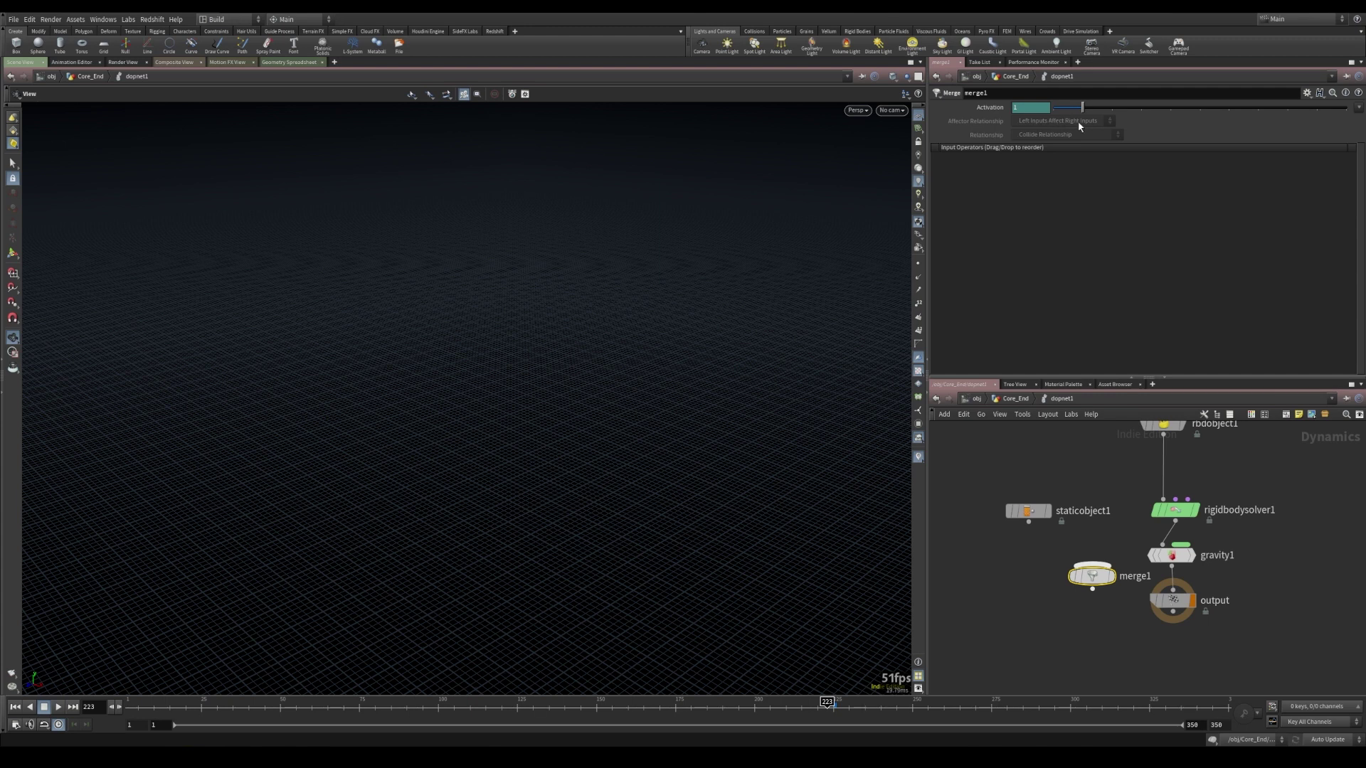
{"action": "left_click", "coordinate": [1028, 523]}
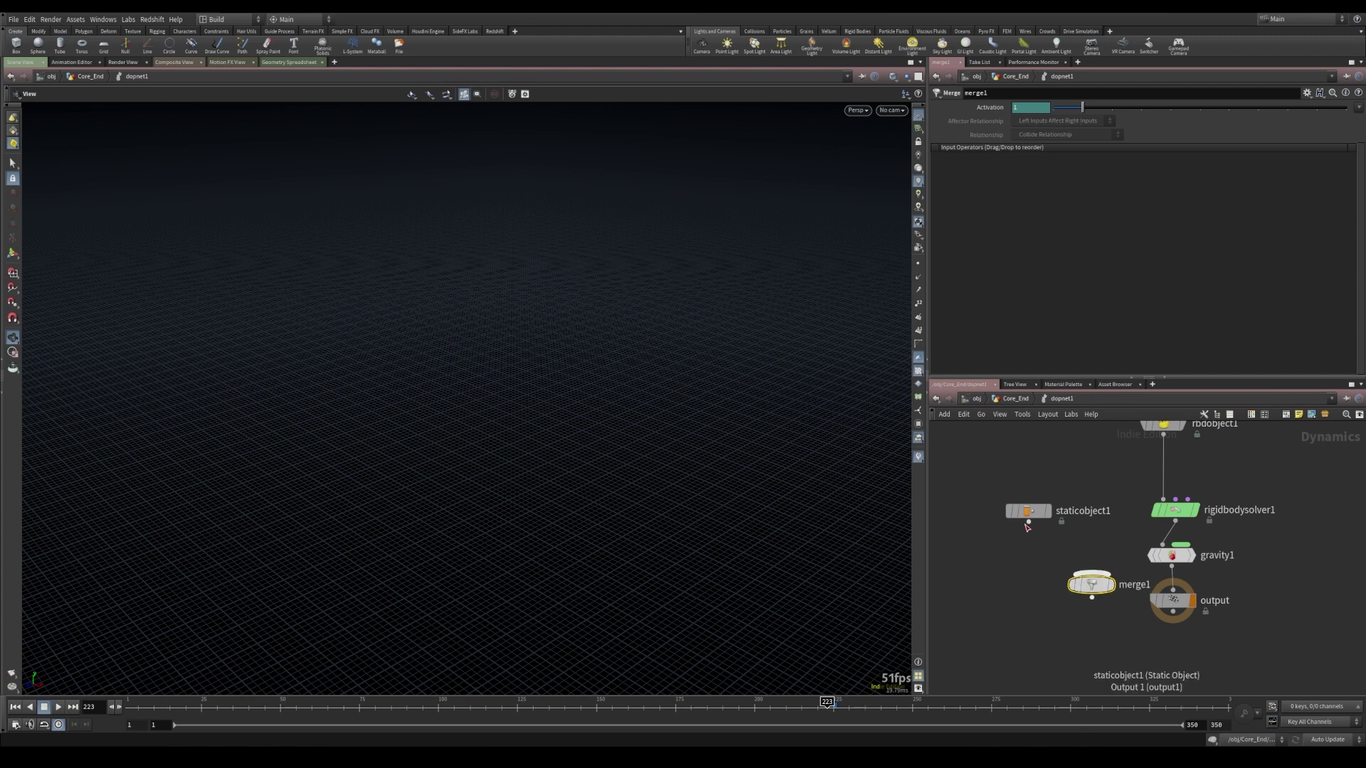
{"action": "left_click", "coordinate": [1085, 572]}
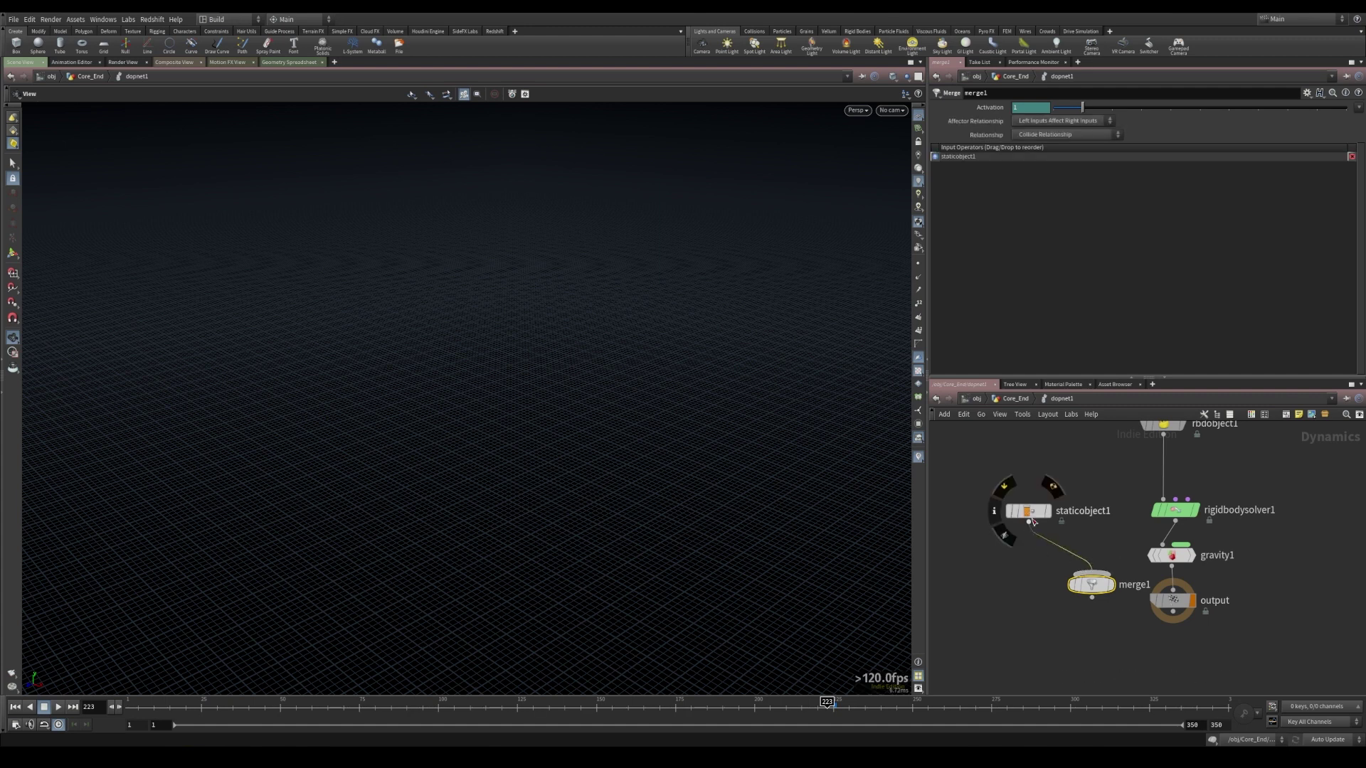
{"action": "left_click_drag", "start_coordinate": [1094, 588], "coordinate": [1084, 605]}
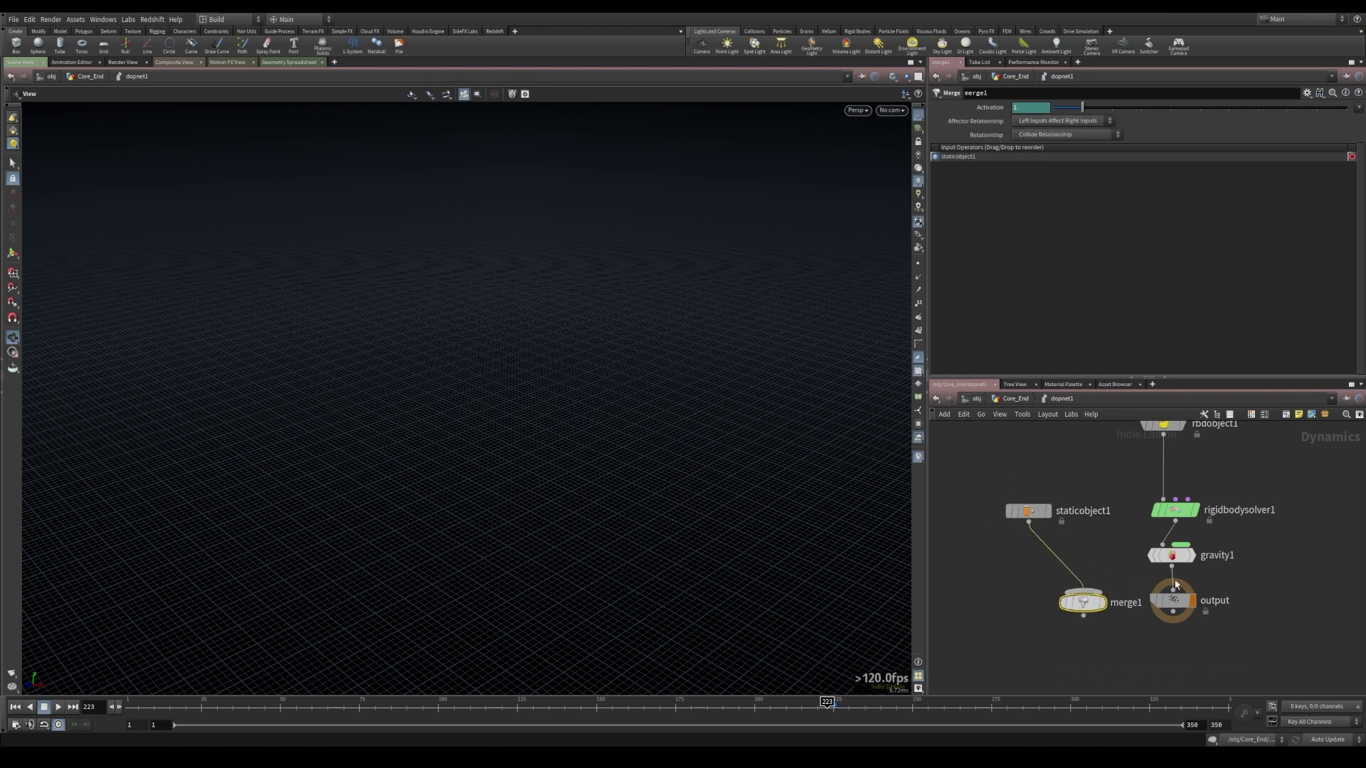
- Connect gravity1 as merge1's second input, wire merge1 into the output and place the output below it
{"action": "left_click", "coordinate": [1084, 591]}
{"action": "left_click", "coordinate": [1103, 591]}
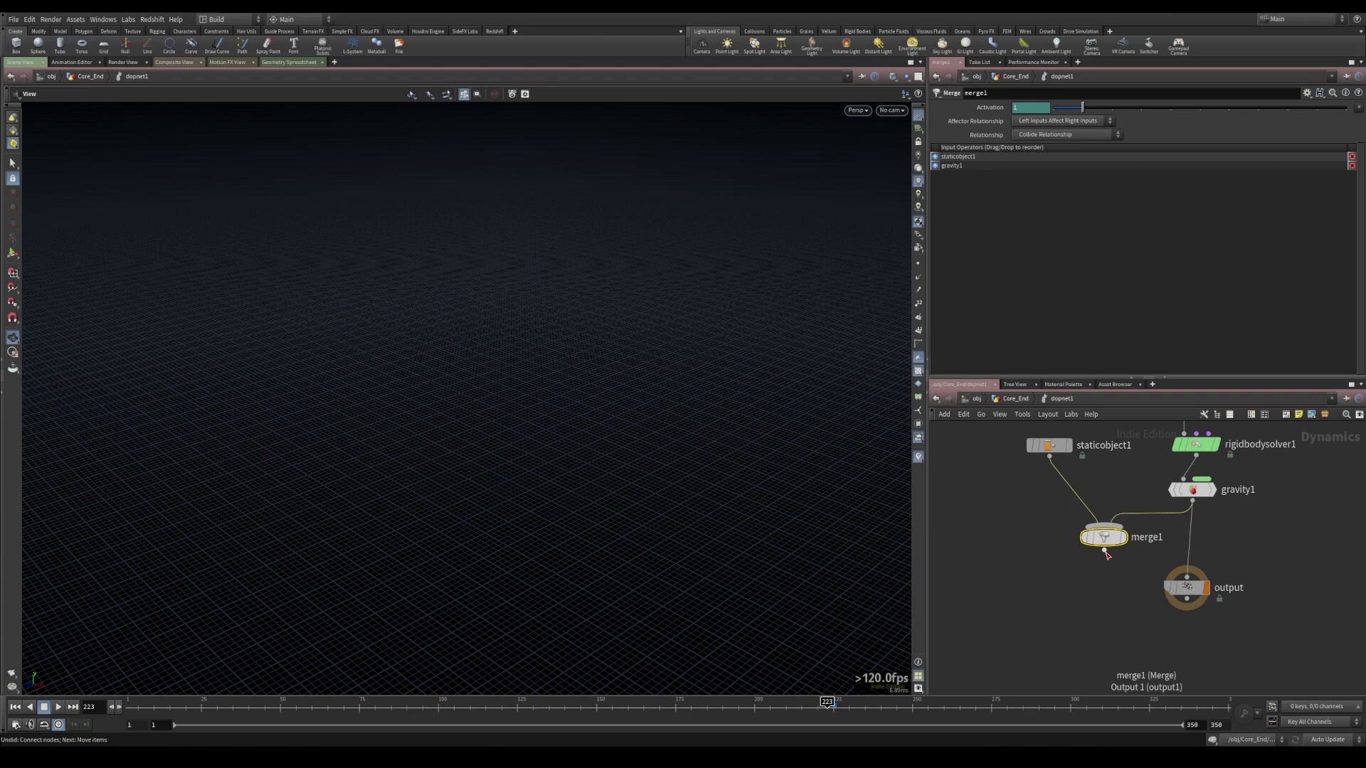
{"action": "left_click", "coordinate": [1104, 550]}
{"action": "left_click", "coordinate": [1187, 576]}
{"action": "left_click_drag", "start_coordinate": [1186, 588], "coordinate": [1106, 612]}
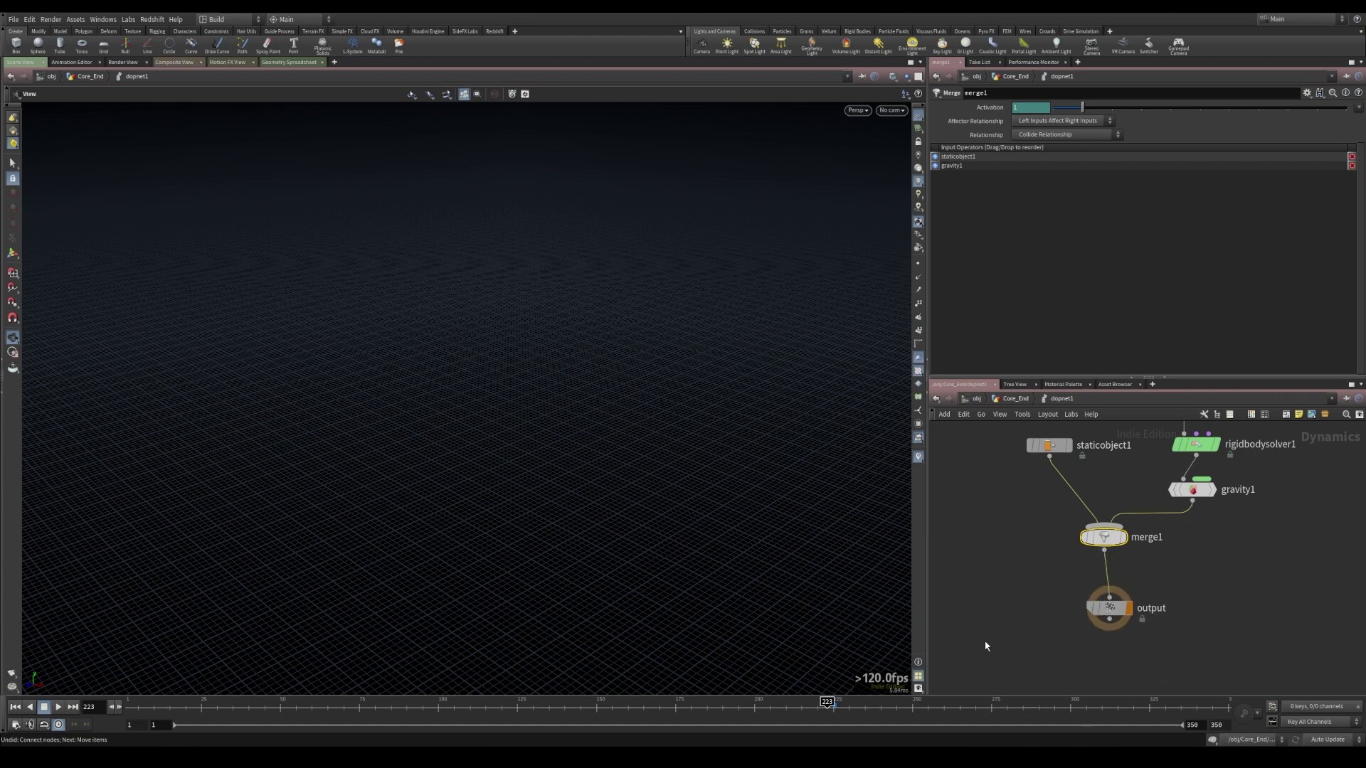
- Scrub the simulation to frame 244 and bring up staticobject1's parameters
{"action": "left_click", "coordinate": [835, 703]}
{"action": "left_click_drag", "start_coordinate": [835, 703], "coordinate": [893, 703]}
{"action": "left_click", "coordinate": [1050, 446]}
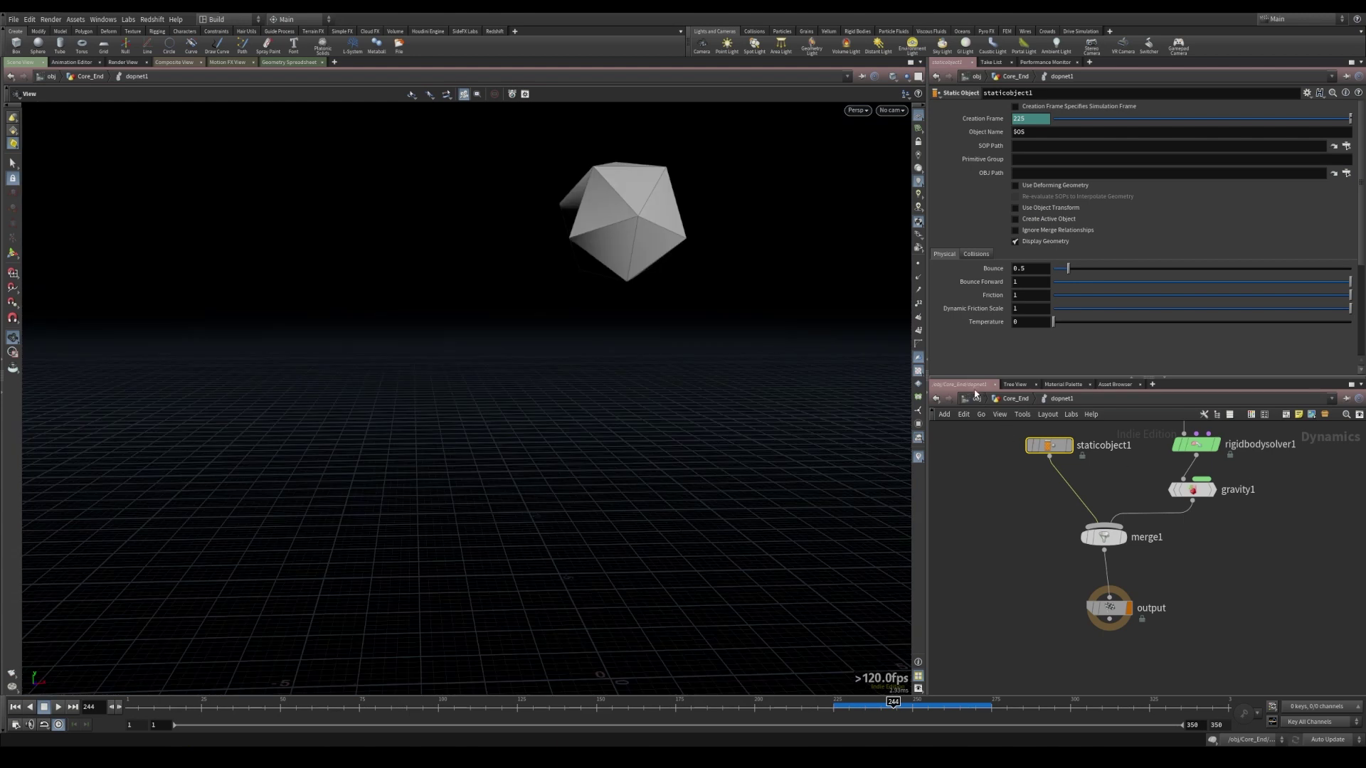
- Go to the object level, enter the Rocks_RNDR network and inspect the rock platform's shape
{"action": "left_click", "coordinate": [977, 399]}
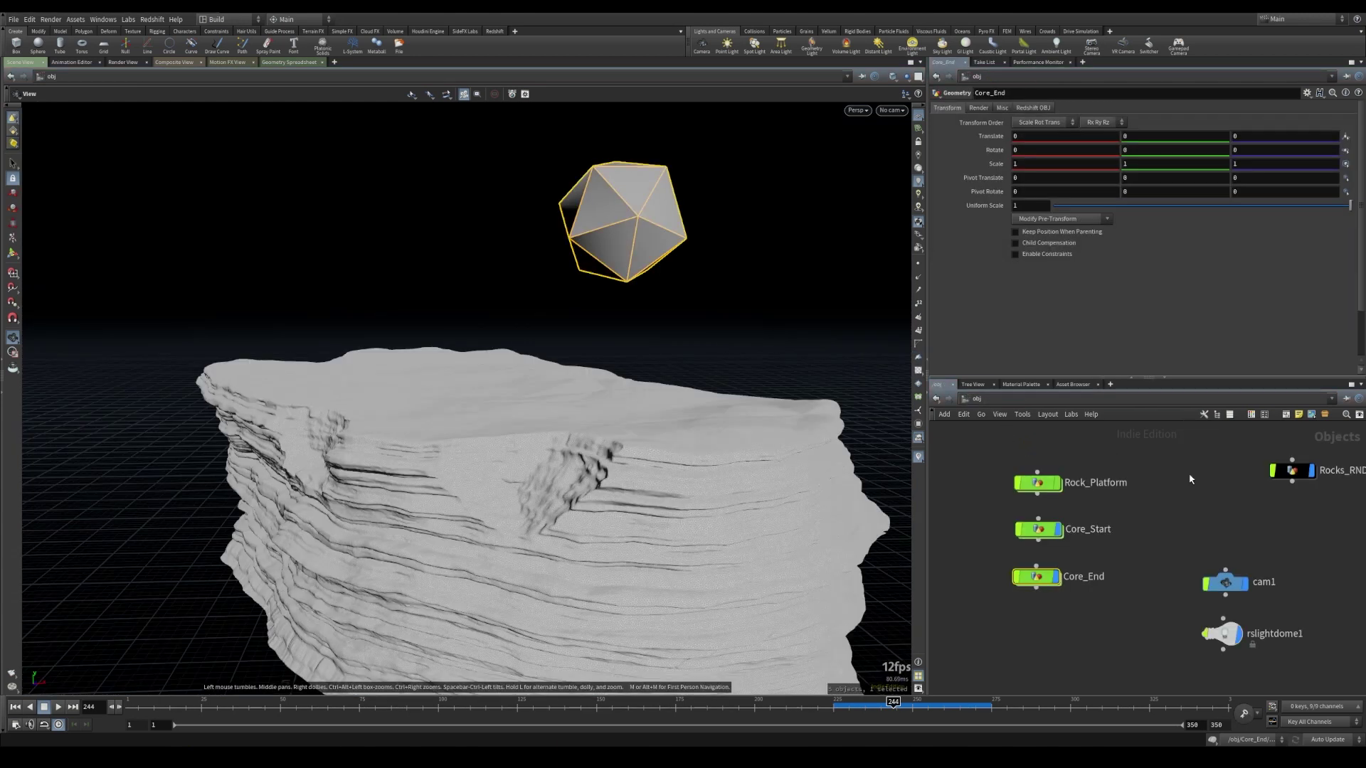
{"action": "double_click", "coordinate": [1292, 470]}
{"action": "left_click_drag", "start_coordinate": [739, 455], "coordinate": [615, 435]}
{"action": "left_click_drag", "start_coordinate": [801, 372], "coordinate": [598, 392]}
{"action": "right_click_drag", "start_coordinate": [598, 391], "coordinate": [567, 406]}
{"action": "left_click_drag", "start_coordinate": [567, 406], "coordinate": [650, 384]}
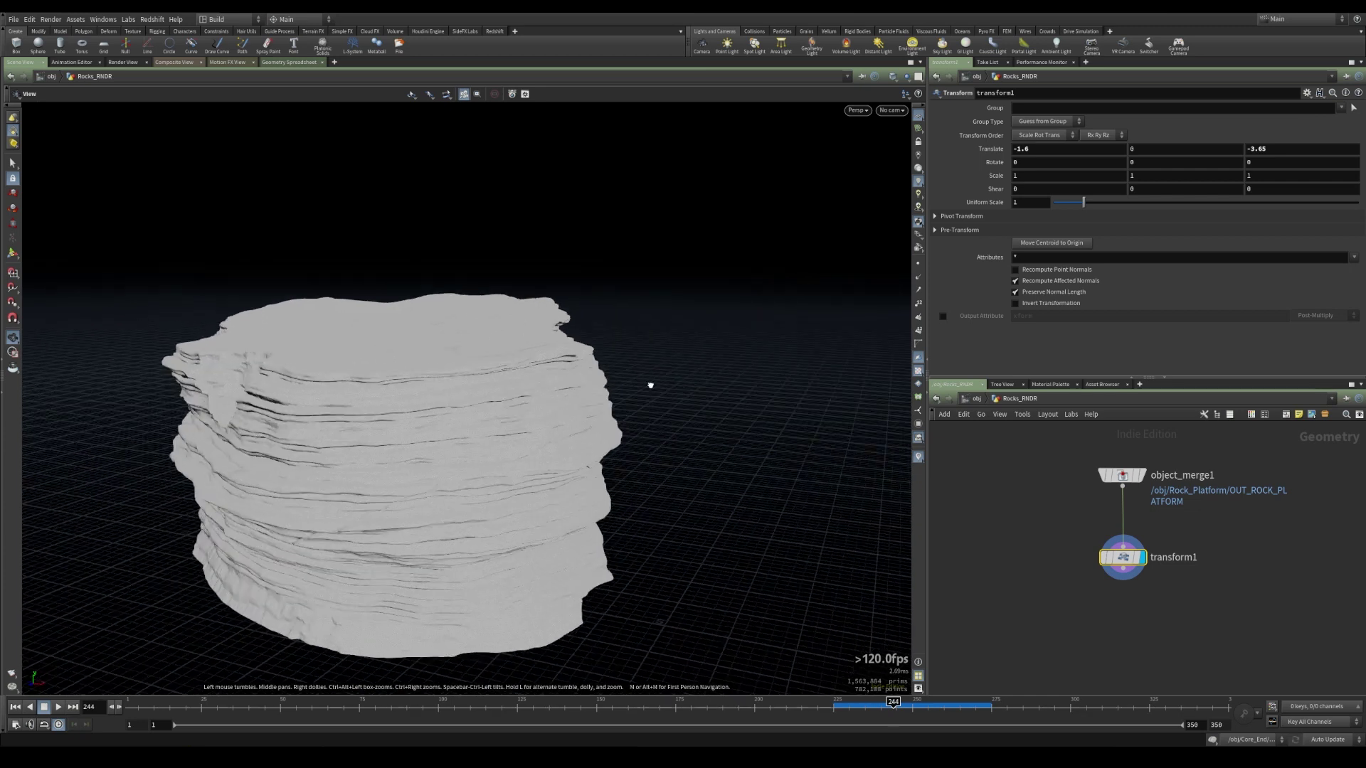
{"action": "middle_click_drag", "start_coordinate": [306, 362], "coordinate": [448, 367]}
{"action": "left_click_drag", "start_coordinate": [448, 367], "coordinate": [459, 439]}
{"action": "middle_click_drag", "start_coordinate": [459, 438], "coordinate": [643, 501]}
{"action": "left_click_drag", "start_coordinate": [288, 341], "coordinate": [371, 376]}
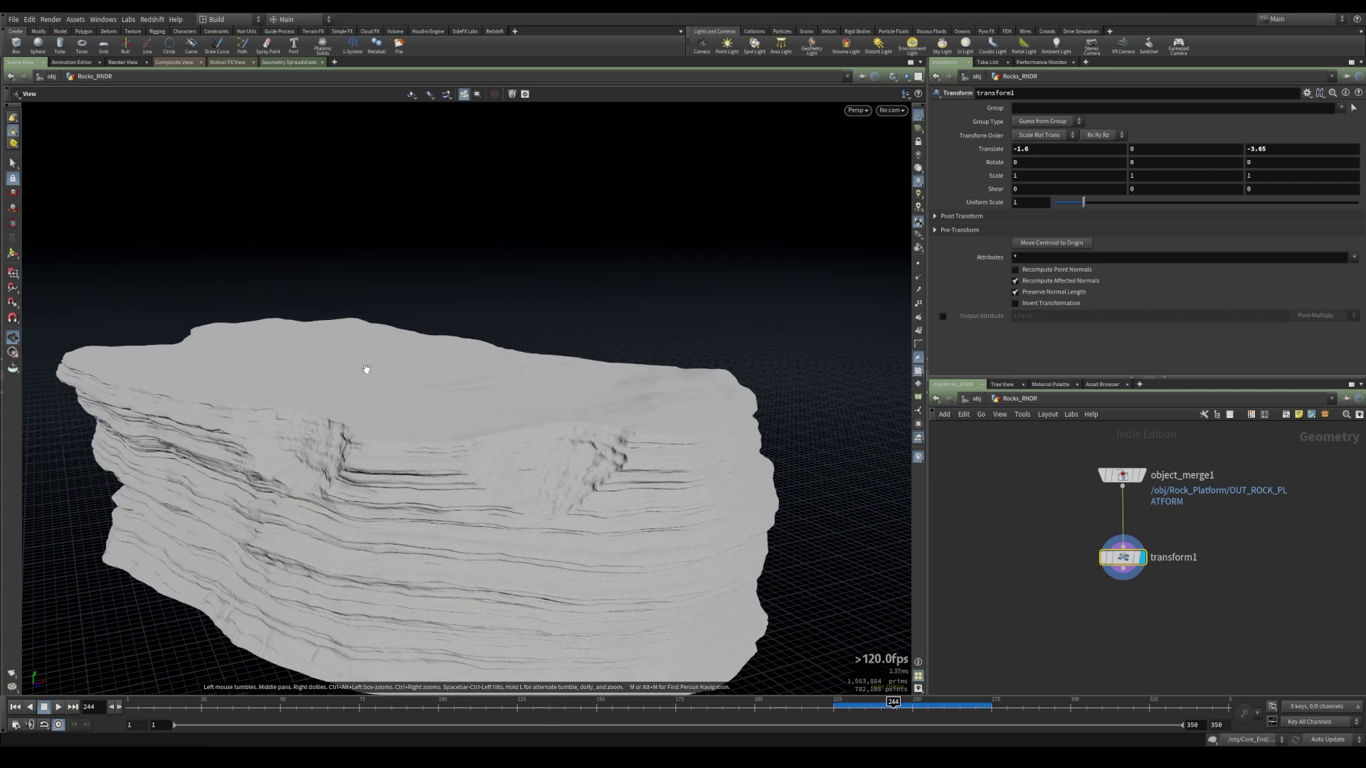
- Add a Clip node on a branch below transform1 in Rocks_RNDR
{"action": "scroll", "coordinate": [1015, 557], "scroll_direction": "down", "scroll_amount": 2}
{"action": "middle_click_drag", "start_coordinate": [951, 552], "coordinate": [1055, 552]}
{"action": "mouse_move", "coordinate": [1157, 546]}
{"action": "middle_click_drag", "start_coordinate": [1157, 547], "coordinate": [1201, 530]}
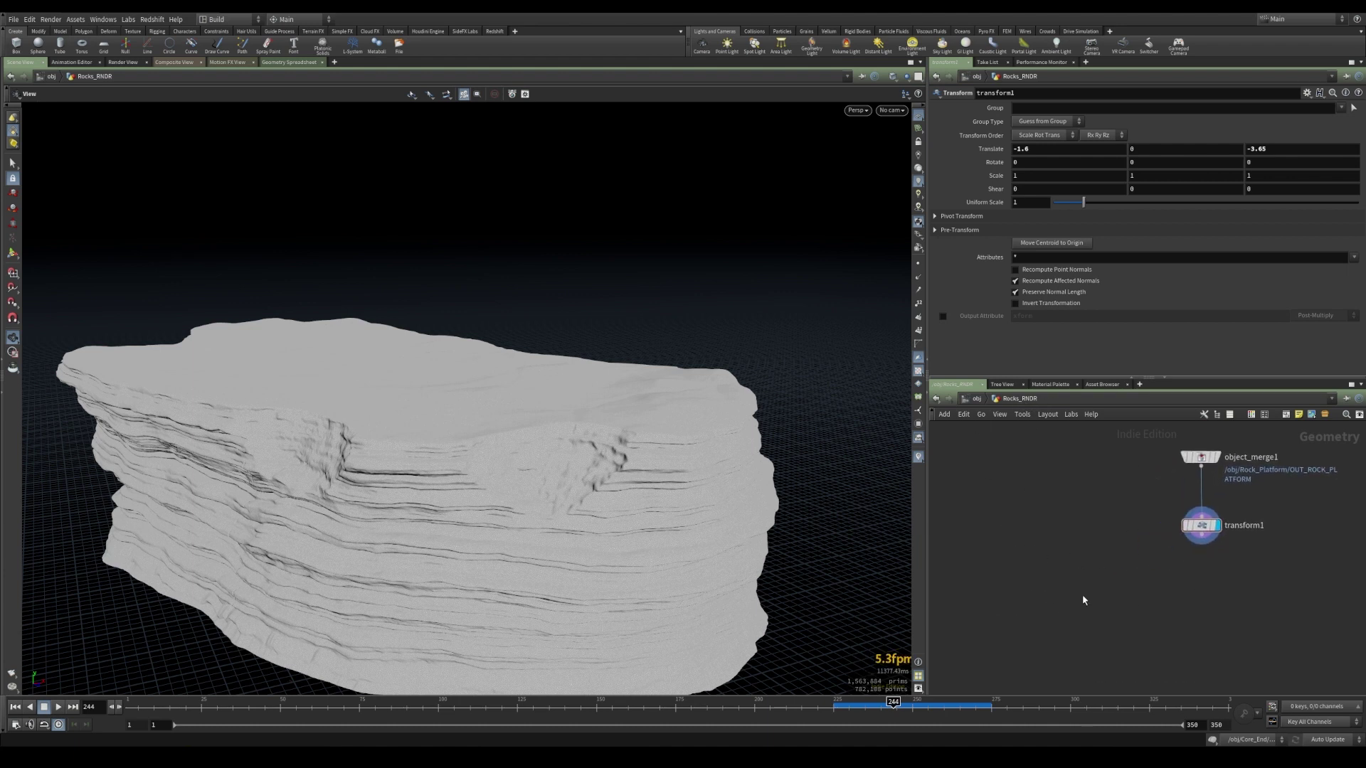
{"action": "key", "text": "Tab"}
{"action": "type", "text": "clip"}
{"action": "key", "text": "Return"}
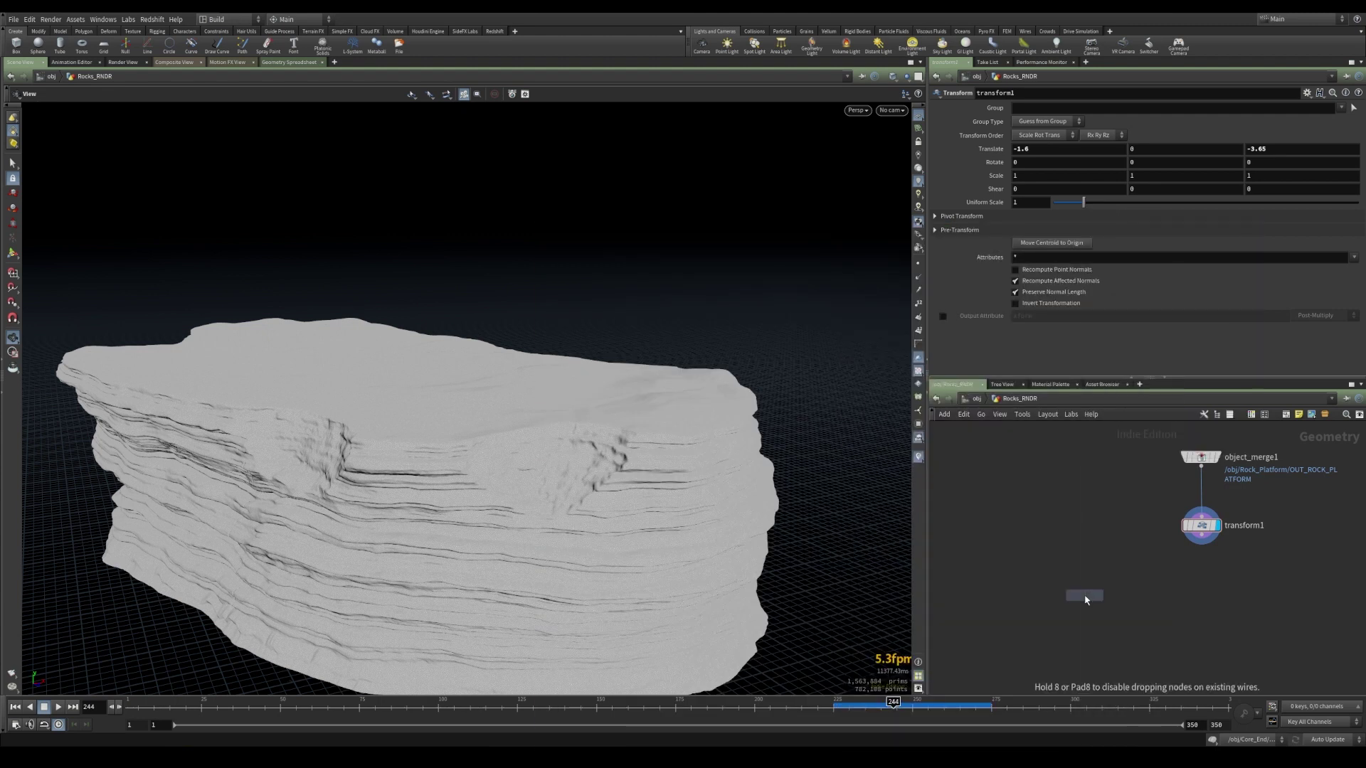
{"action": "left_click", "coordinate": [1086, 596]}
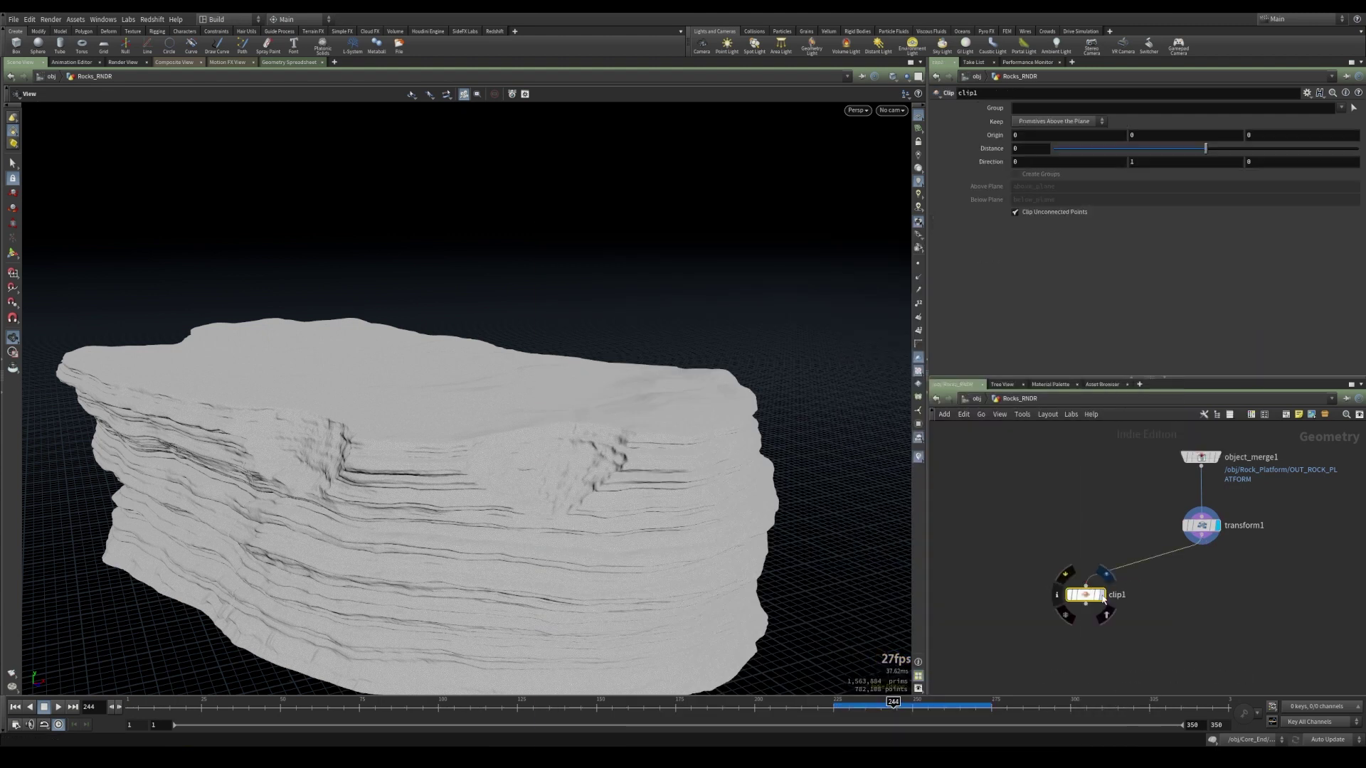
- Display clip1 and set its Origin Y to 3.8 so only the platform's upper part is kept
{"action": "left_click", "coordinate": [1101, 595]}
{"action": "left_click_drag", "start_coordinate": [579, 557], "coordinate": [524, 457]}
{"action": "middle_click_drag", "start_coordinate": [1164, 138], "coordinate": [1323, 145]}
{"action": "left_click", "coordinate": [1163, 136]}
{"action": "type", "text": "3.3"}
{"action": "key", "text": "Return"}
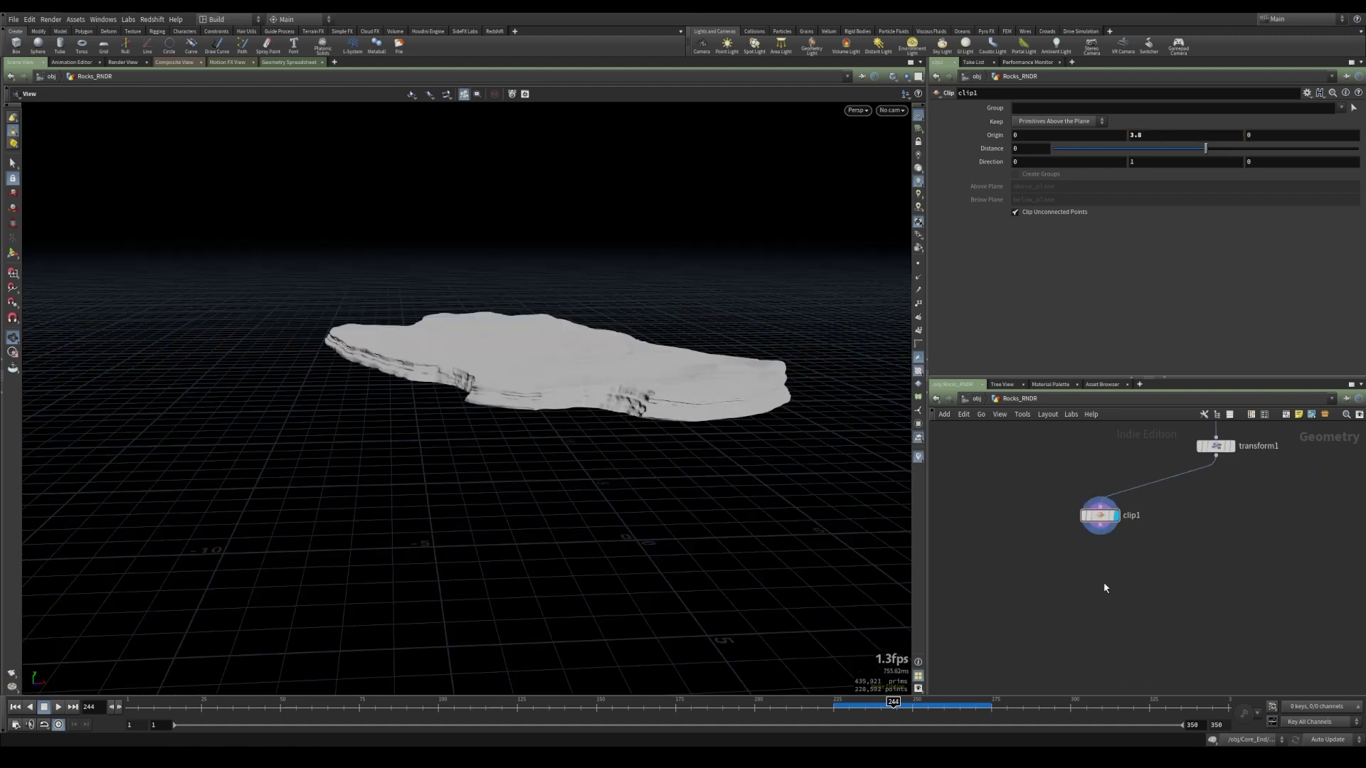
- Add a Null below clip1, name it OUT_COLLISION_GEO and display it
{"action": "key", "text": "Tab"}
{"action": "type", "text": "nu"}
{"action": "key", "text": "Return"}
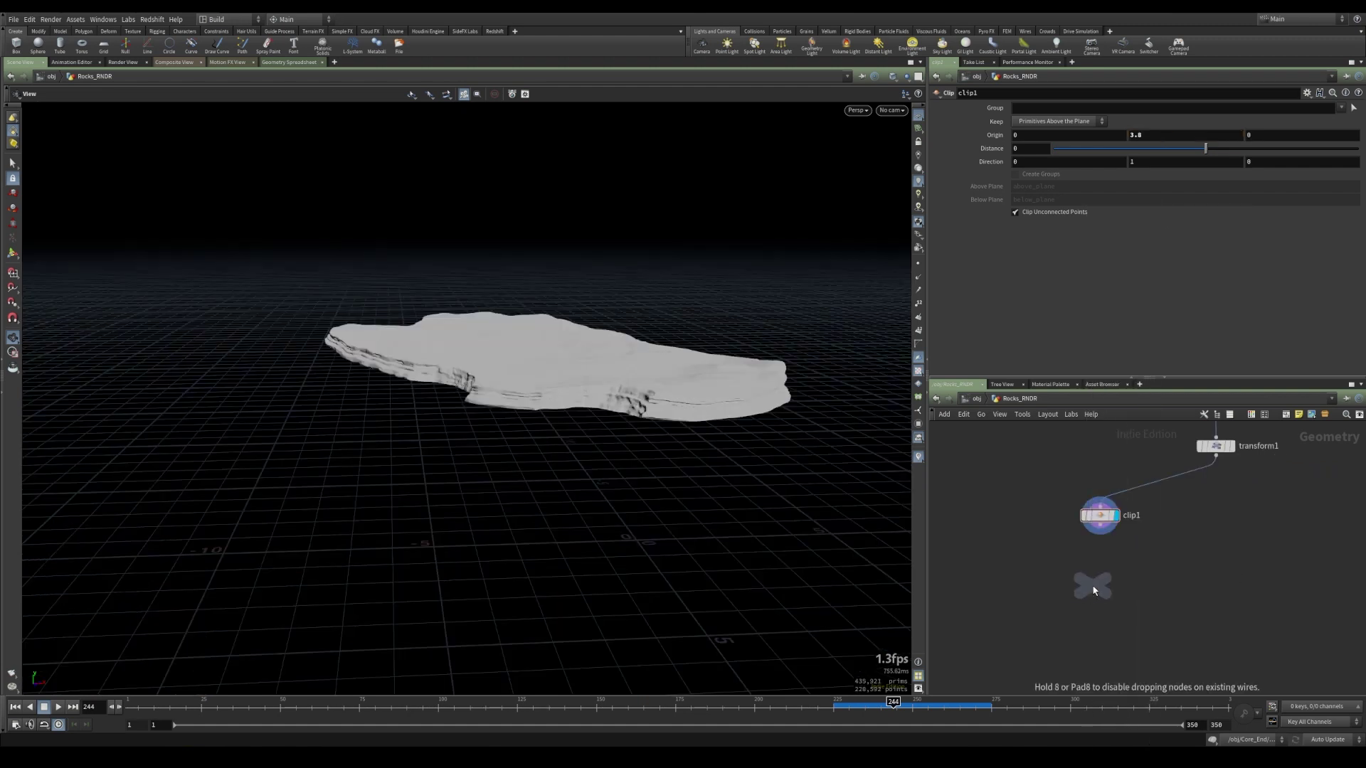
{"action": "left_click", "coordinate": [1100, 575]}
{"action": "left_click", "coordinate": [1098, 558]}
{"action": "double_click", "coordinate": [1125, 578]}
{"action": "type", "text": "OUT_COLLISION_GEO"}
{"action": "key", "text": "Return"}
{"action": "left_click", "coordinate": [1105, 578]}
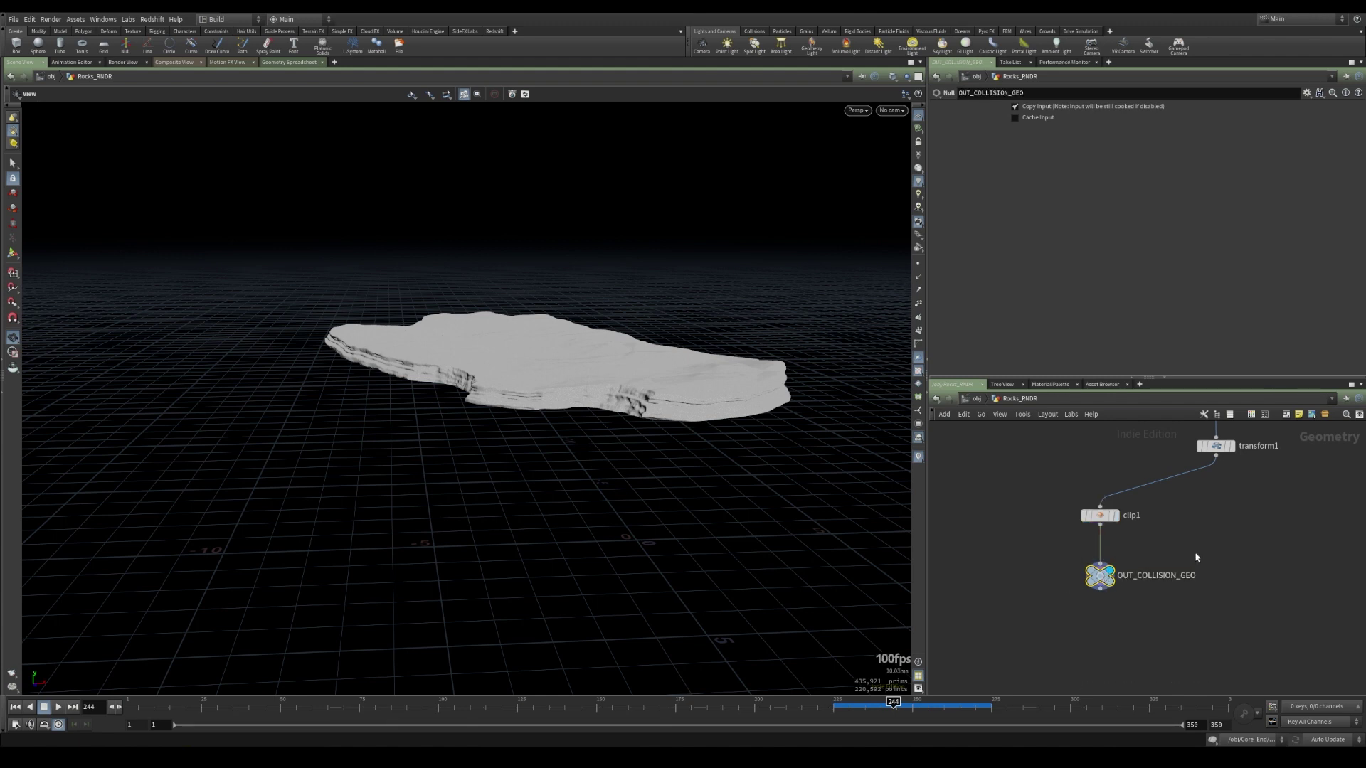
- Return to dopnet1 inside Core_End and set staticobject1's SOP Path to OUT_COLLISION_GEO from Rocks_RNDR
{"action": "left_click", "coordinate": [974, 399]}
{"action": "left_click", "coordinate": [1036, 576]}
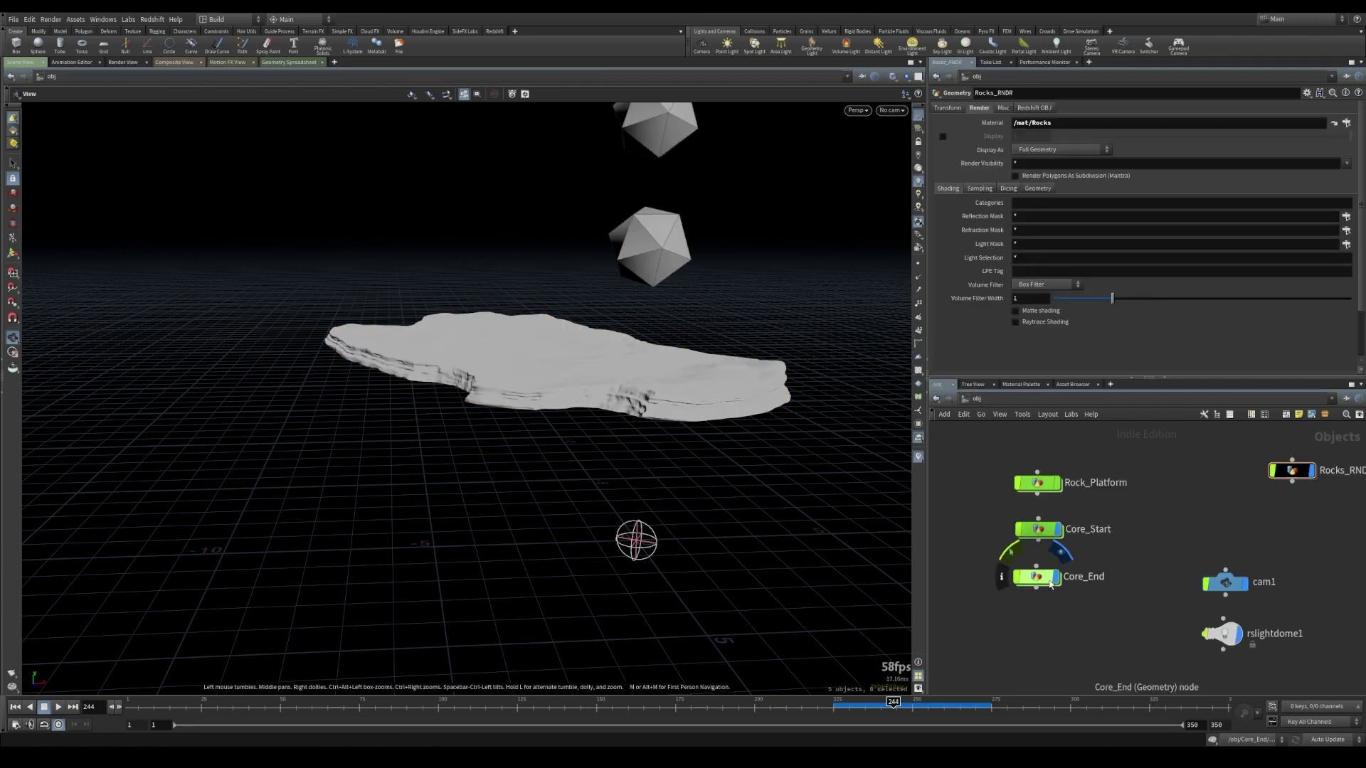
{"action": "double_click", "coordinate": [1036, 576]}
{"action": "double_click", "coordinate": [1133, 575]}
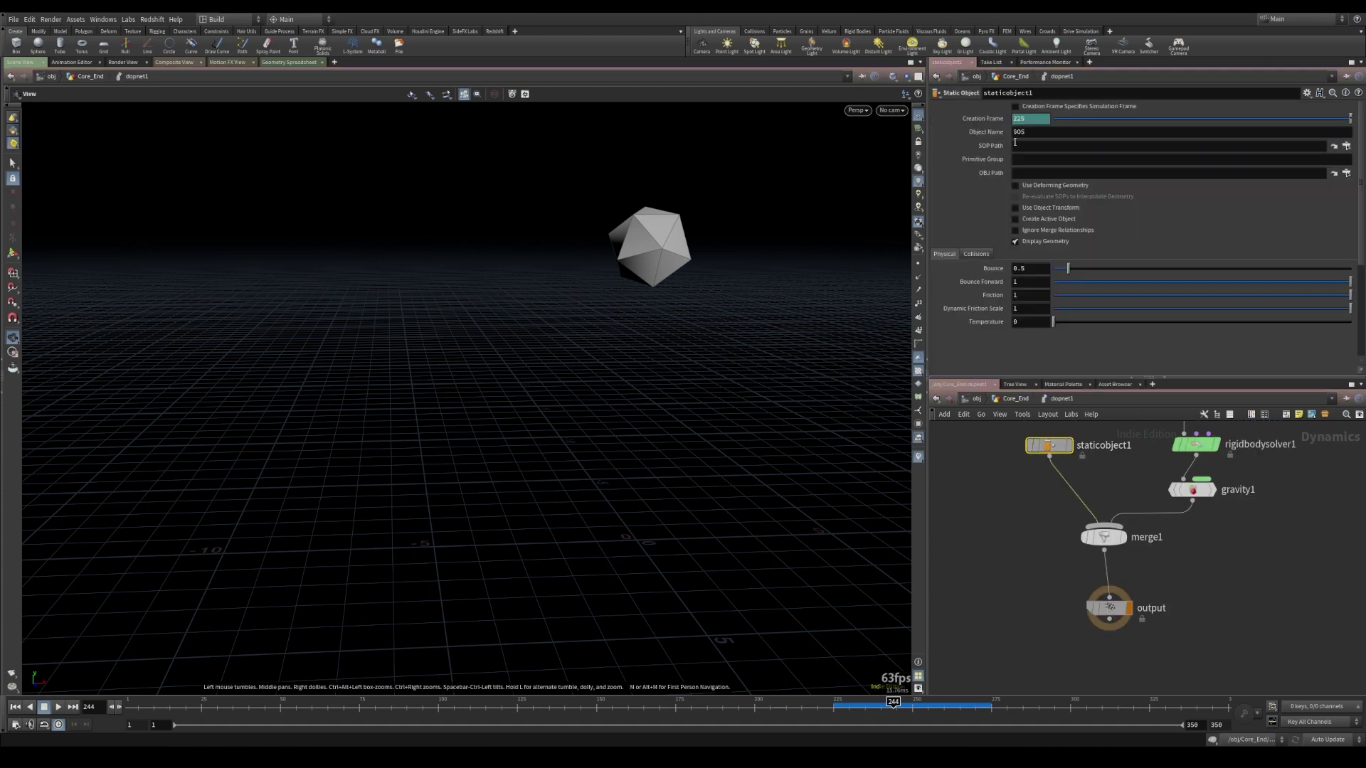
{"action": "left_click", "coordinate": [1345, 146]}
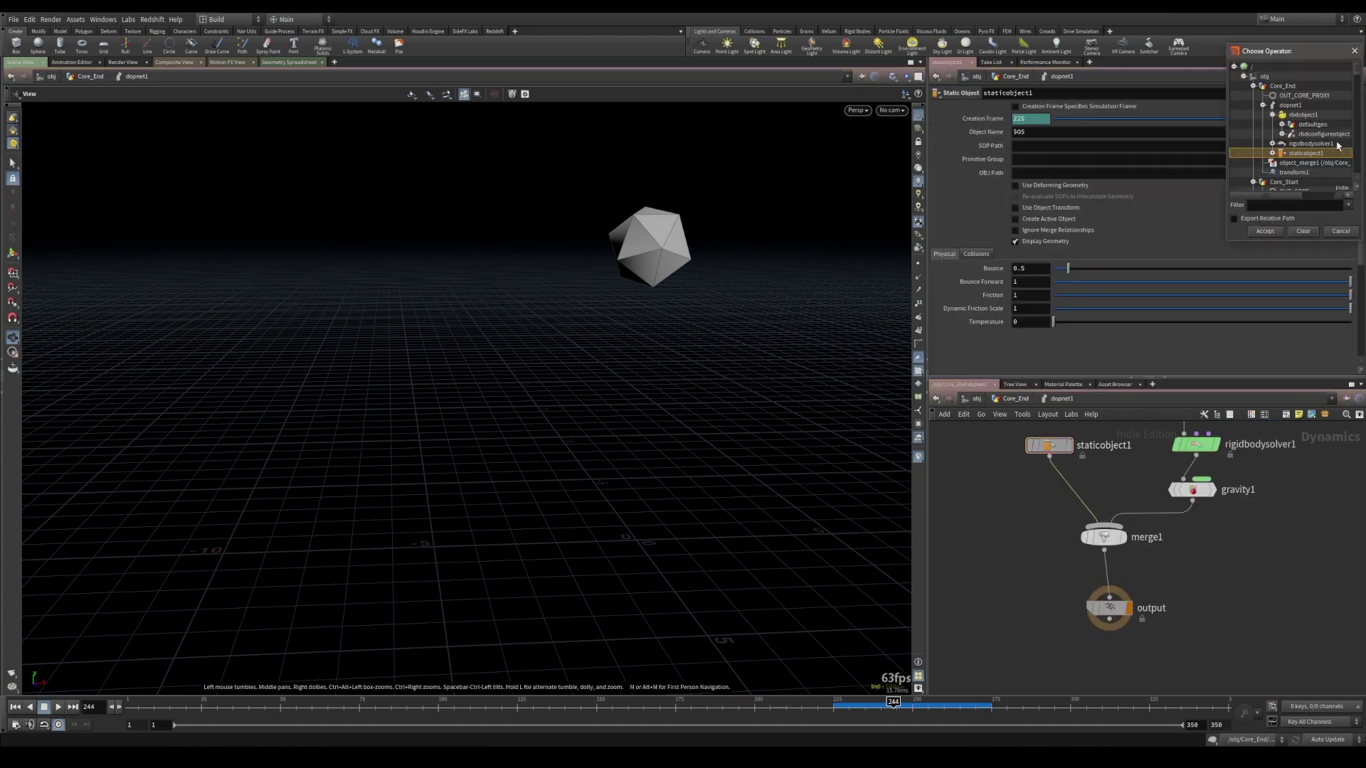
{"action": "left_click", "coordinate": [1252, 86]}
{"action": "left_click", "coordinate": [1254, 96]}
{"action": "left_click", "coordinate": [1253, 105]}
{"action": "left_click", "coordinate": [1254, 114]}
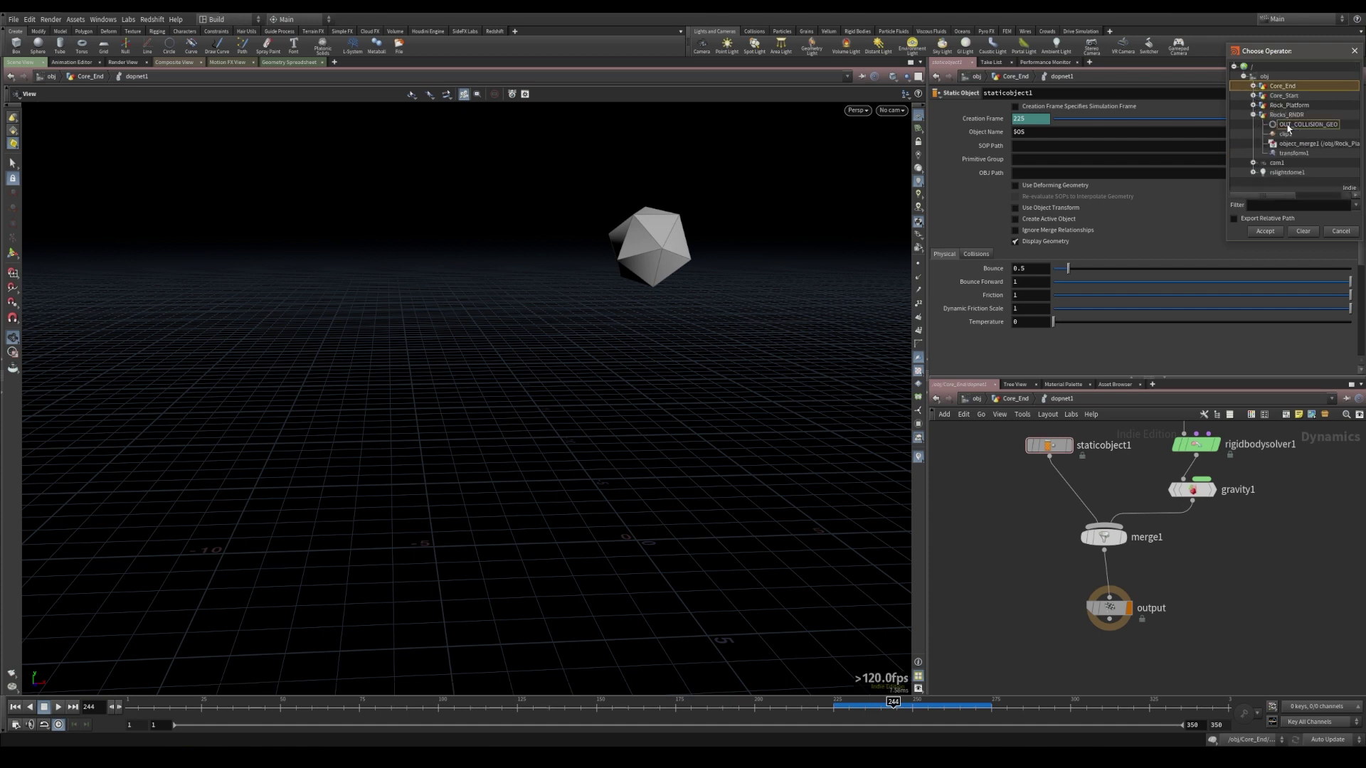
{"action": "left_click", "coordinate": [1314, 124]}
{"action": "left_click", "coordinate": [1264, 231]}
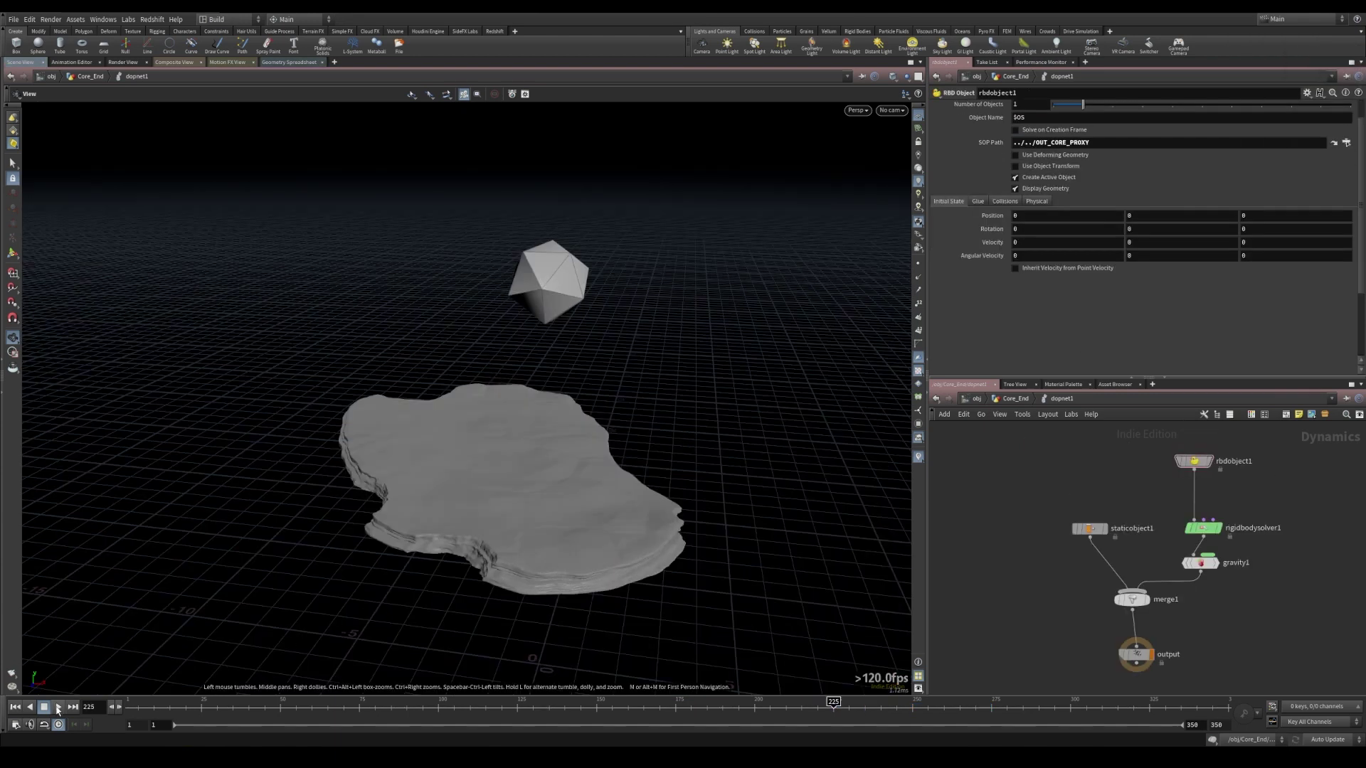
- Play the simulation from frame 225 and examine how the core lands on the rock platform
{"action": "left_click", "coordinate": [58, 707]}
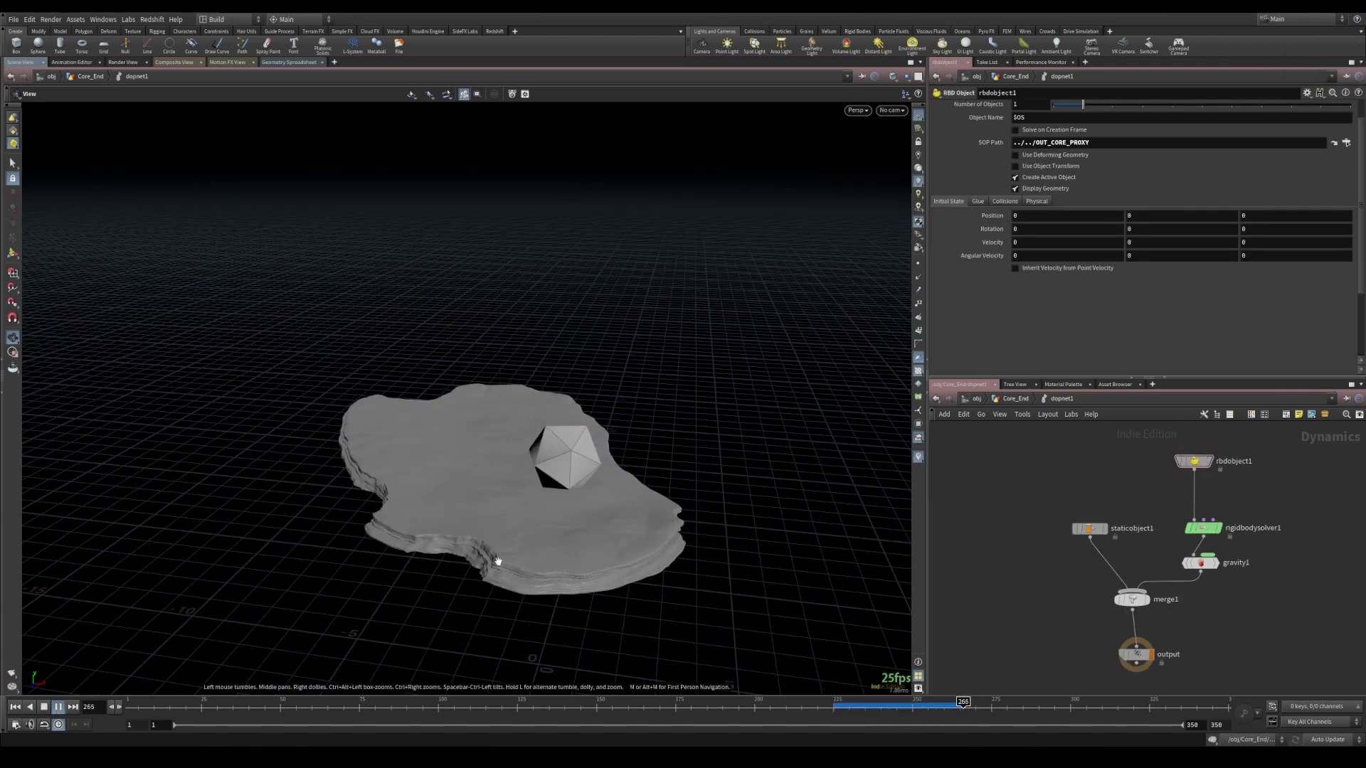
{"action": "left_click_drag", "start_coordinate": [594, 522], "coordinate": [382, 502]}
{"action": "middle_click_drag", "start_coordinate": [381, 503], "coordinate": [302, 435]}
{"action": "right_click_drag", "start_coordinate": [301, 435], "coordinate": [887, 540]}
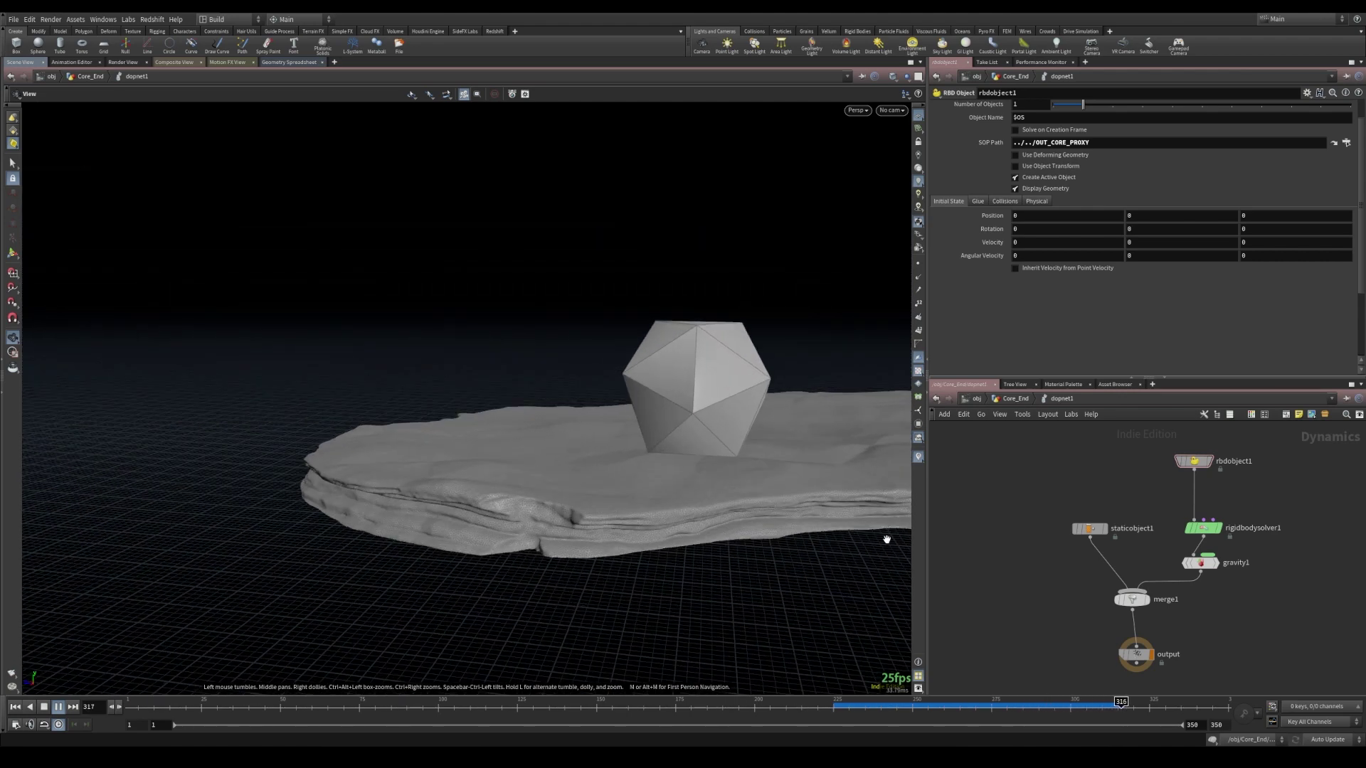
{"action": "middle_click_drag", "start_coordinate": [705, 498], "coordinate": [496, 494]}
{"action": "right_click_drag", "start_coordinate": [495, 493], "coordinate": [769, 479]}
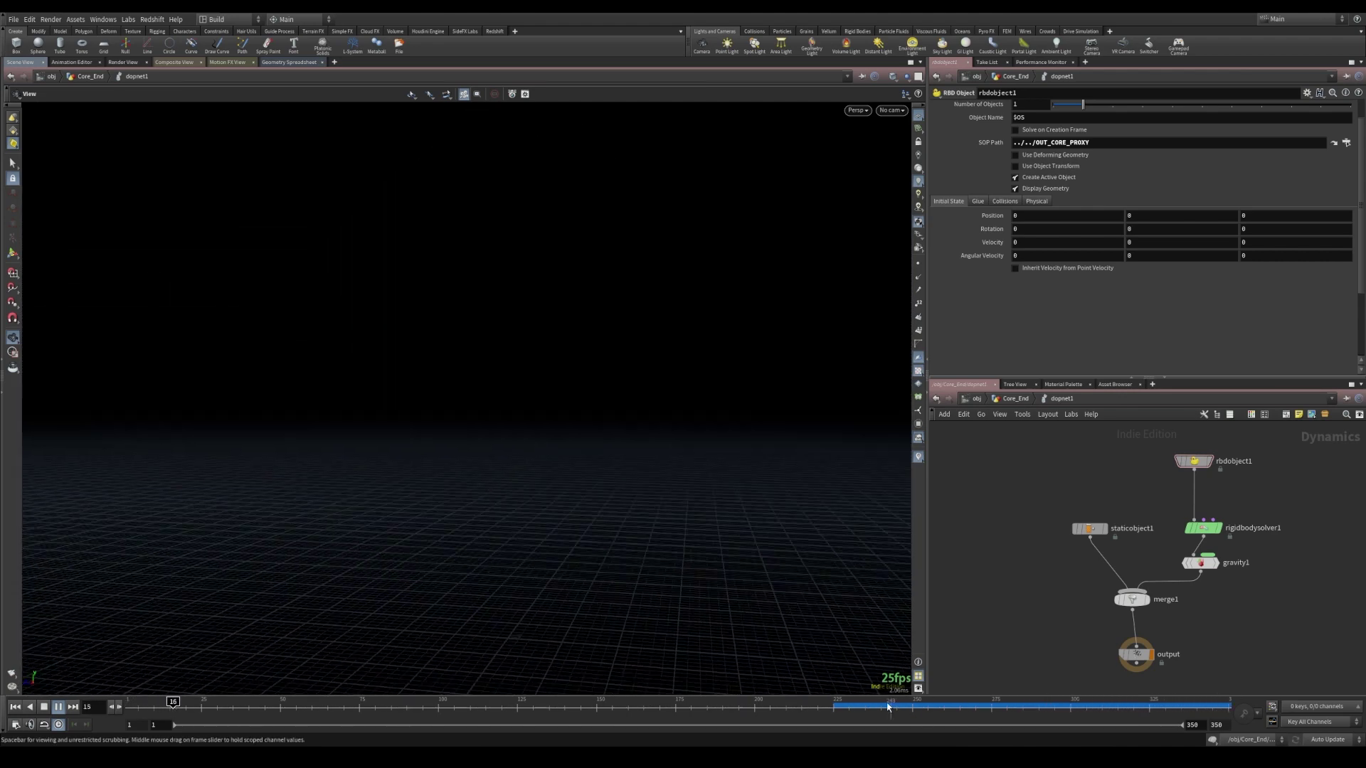
- Scrub to frame 296 and examine the contact between the resting core and the platform
{"action": "left_click", "coordinate": [943, 706]}
{"action": "left_click_drag", "start_coordinate": [943, 706], "coordinate": [1058, 725]}
{"action": "left_click_drag", "start_coordinate": [597, 476], "coordinate": [631, 488]}
{"action": "right_click_drag", "start_coordinate": [630, 489], "coordinate": [469, 469]}
{"action": "left_click_drag", "start_coordinate": [469, 470], "coordinate": [622, 476]}
{"action": "middle_click_drag", "start_coordinate": [633, 475], "coordinate": [561, 494]}
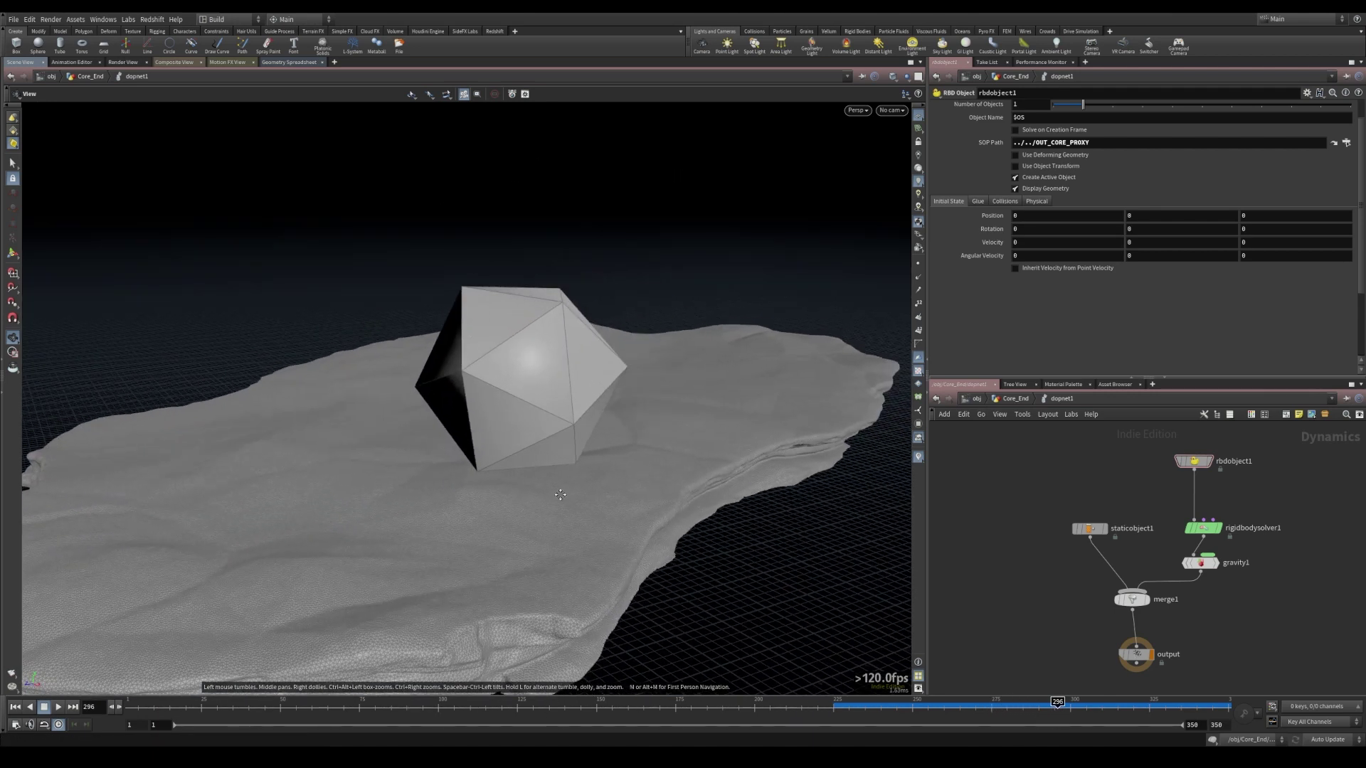
{"action": "right_click_drag", "start_coordinate": [567, 470], "coordinate": [449, 444]}
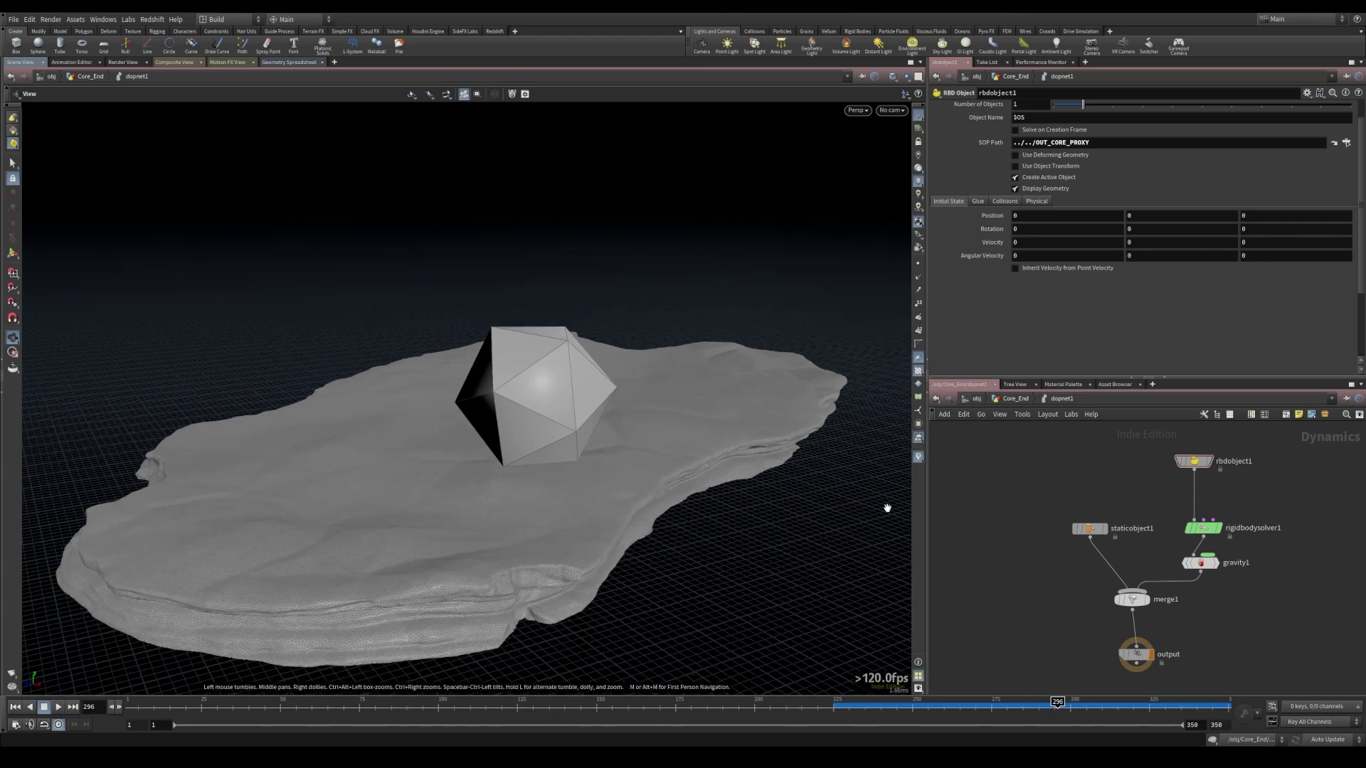
{"action": "middle_click_drag", "start_coordinate": [1136, 472], "coordinate": [1072, 478]}
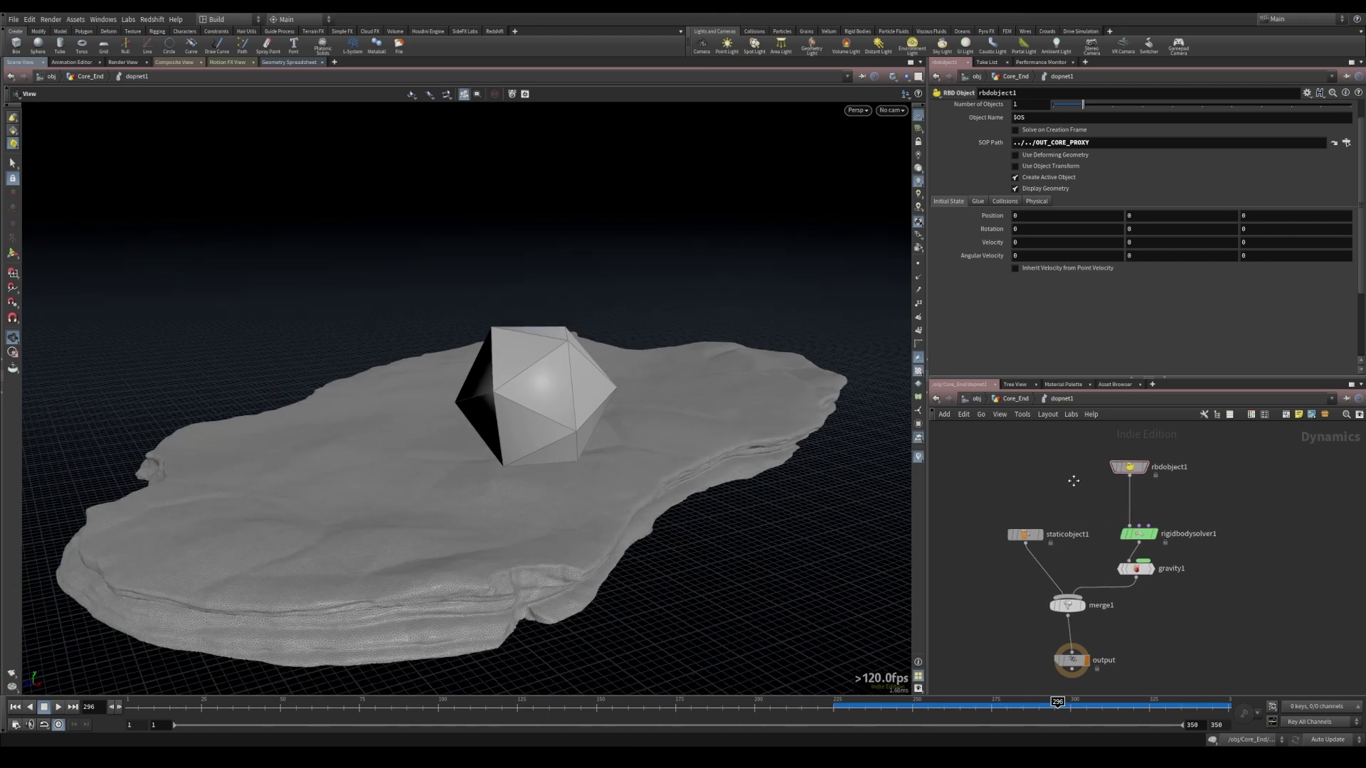
- Hide rbdobject1's display geometry and turn on its volume Collision Guide to inspect the core's collision shape
{"action": "left_click", "coordinate": [1128, 468]}
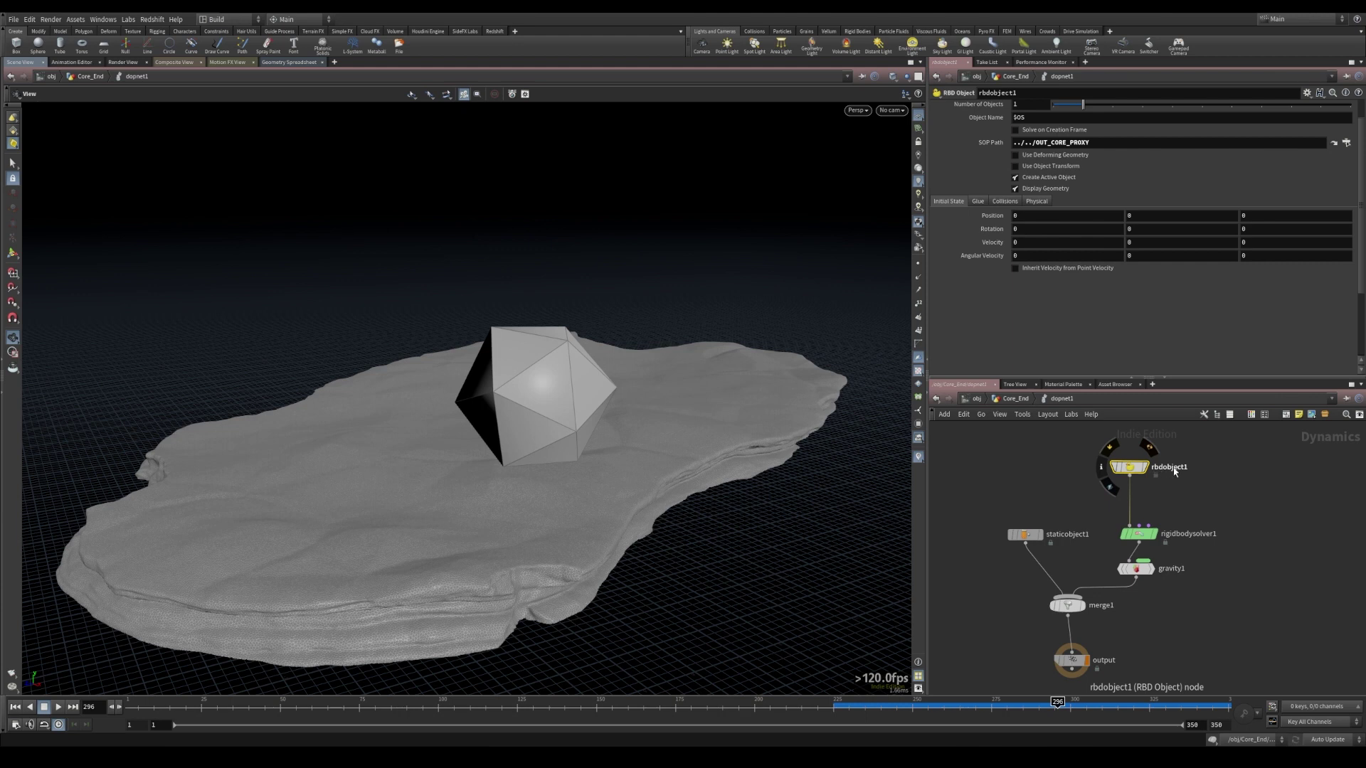
{"action": "left_click", "coordinate": [1015, 188]}
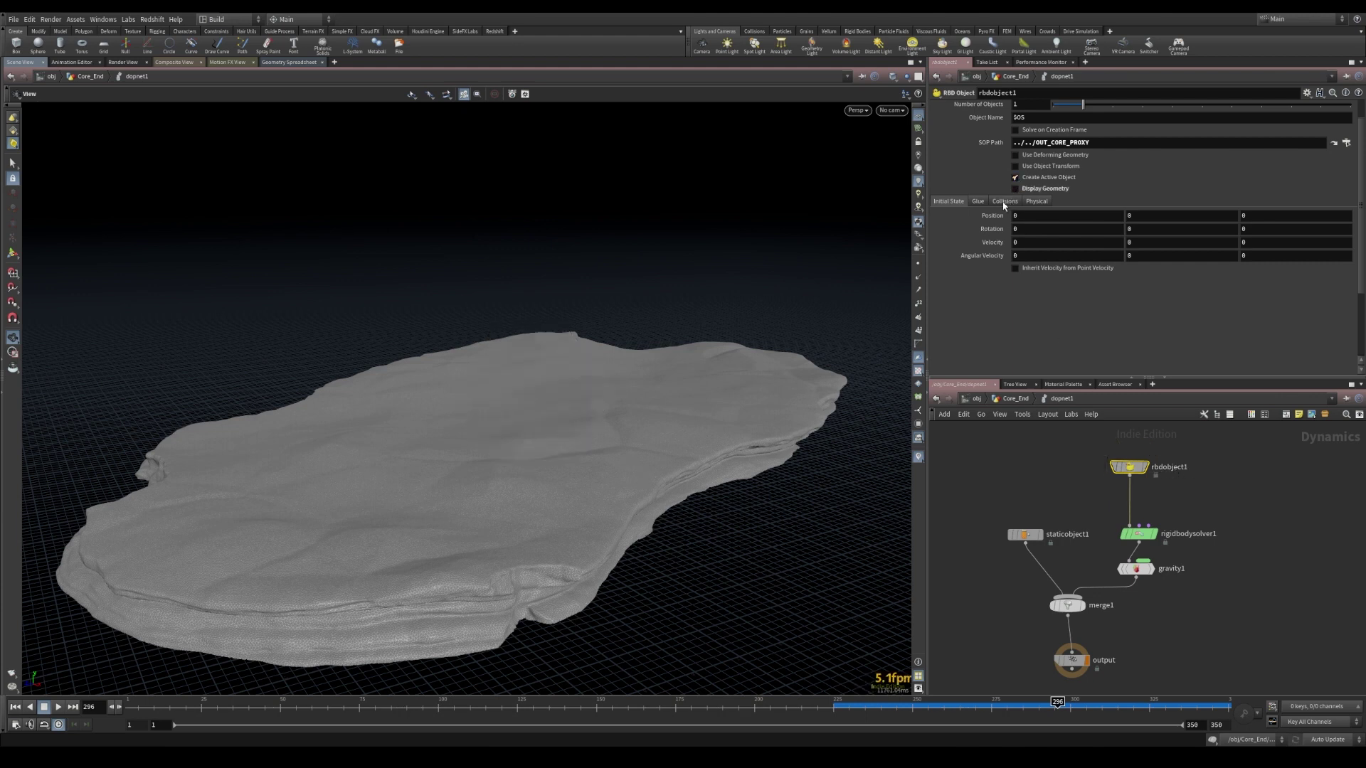
{"action": "left_click", "coordinate": [1004, 202]}
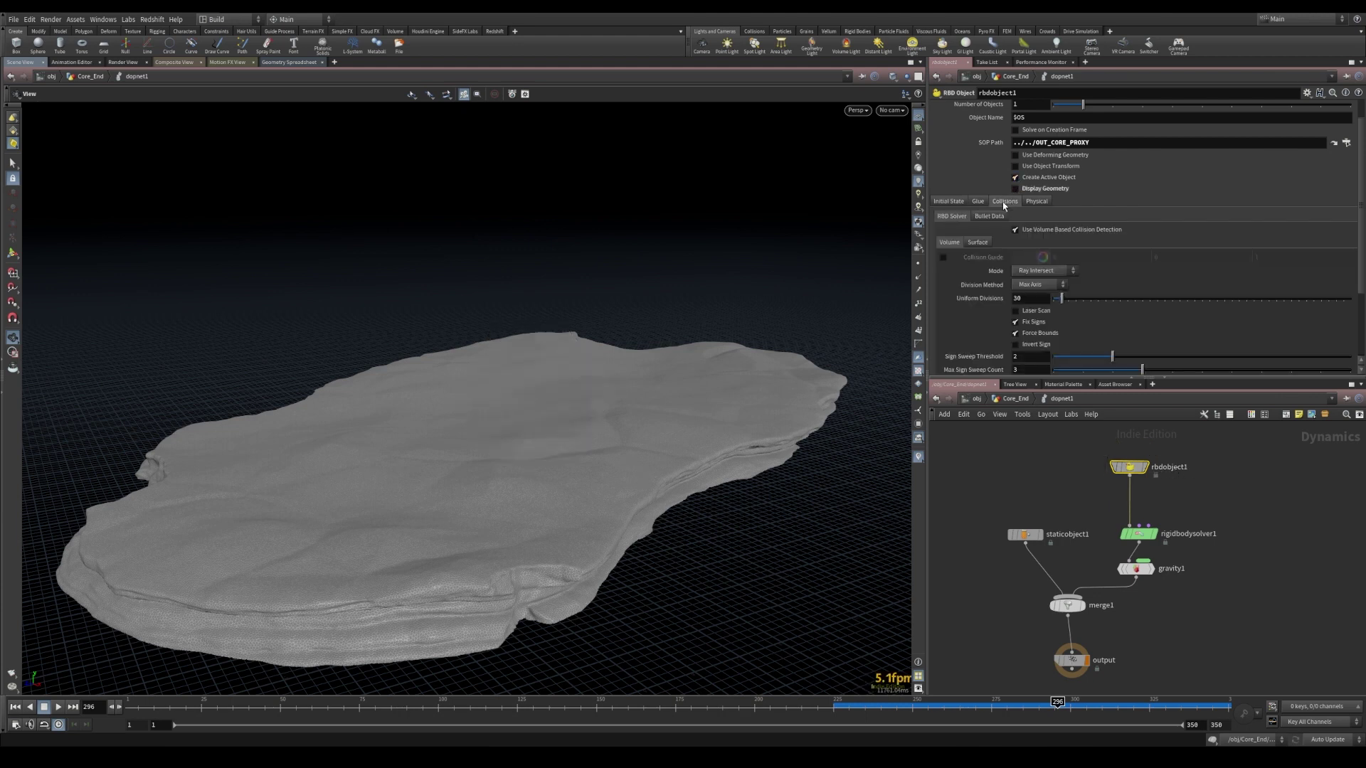
{"action": "left_click", "coordinate": [942, 258]}
{"action": "right_click_drag", "start_coordinate": [530, 371], "coordinate": [766, 350]}
{"action": "left_click_drag", "start_coordinate": [765, 351], "coordinate": [644, 355]}
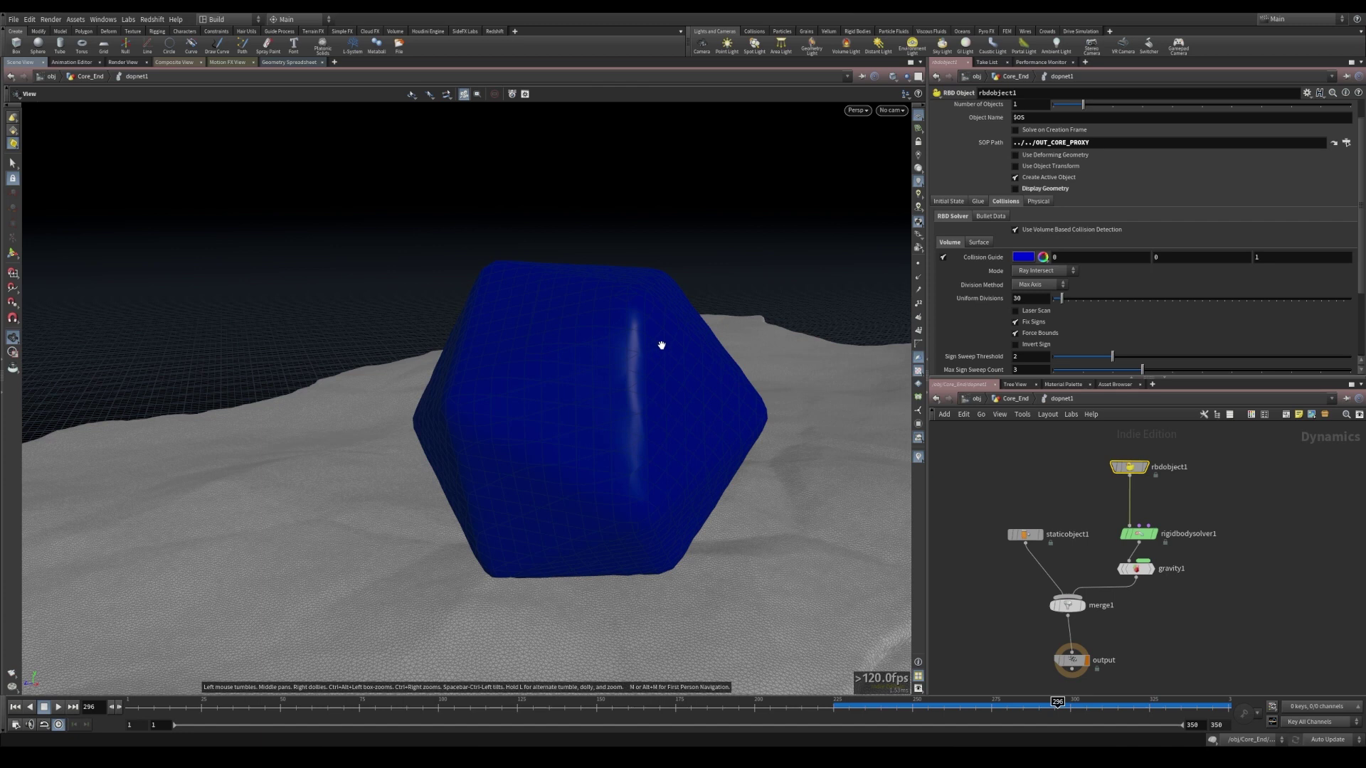
{"action": "left_click_drag", "start_coordinate": [556, 376], "coordinate": [527, 381]}
- Set rbdobject1's collision volume Uniform Divisions to 100 and check the refined guide at frame 225
{"action": "left_click", "coordinate": [835, 703]}
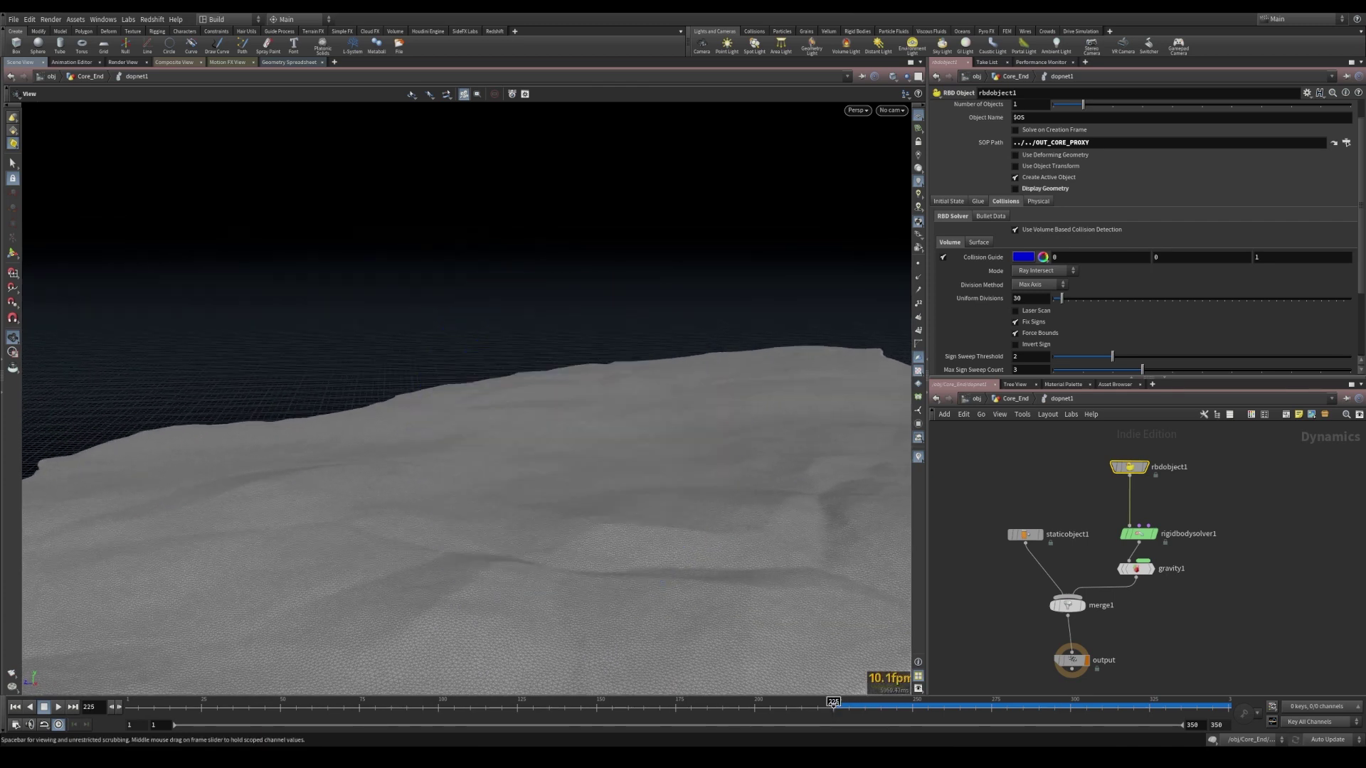
{"action": "right_click_drag", "start_coordinate": [804, 626], "coordinate": [567, 253]}
{"action": "middle_click_drag", "start_coordinate": [567, 253], "coordinate": [709, 554]}
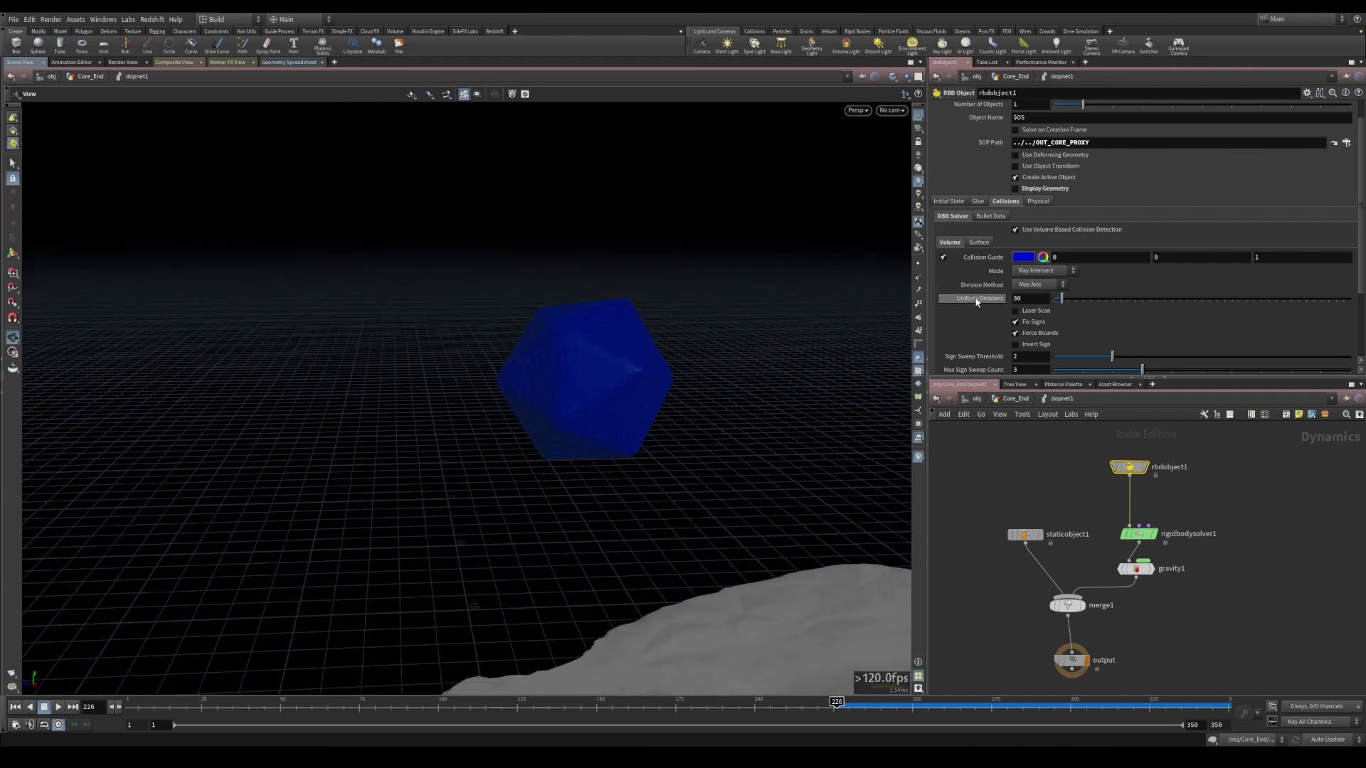
{"action": "left_click", "coordinate": [1025, 298]}
{"action": "type", "text": "100"}
{"action": "key", "text": "Return"}
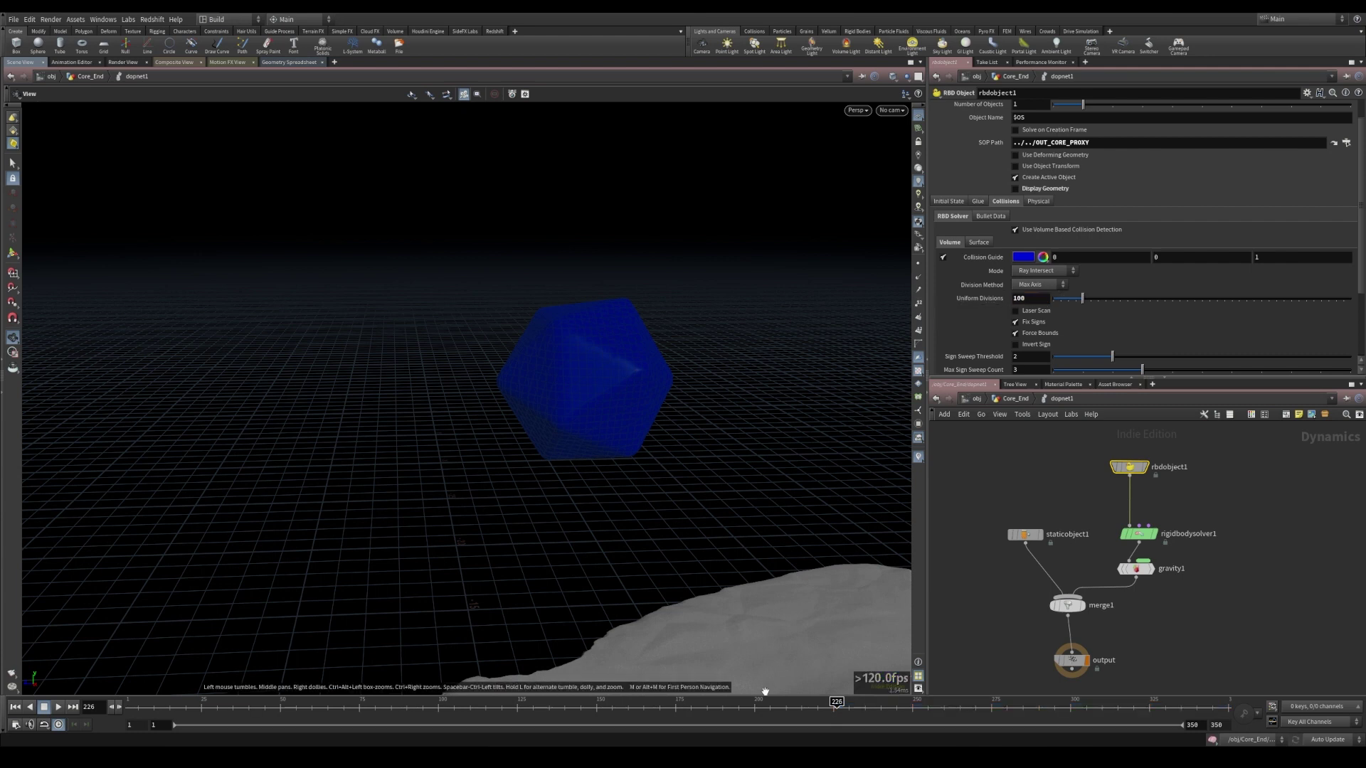
{"action": "left_click", "coordinate": [832, 704]}
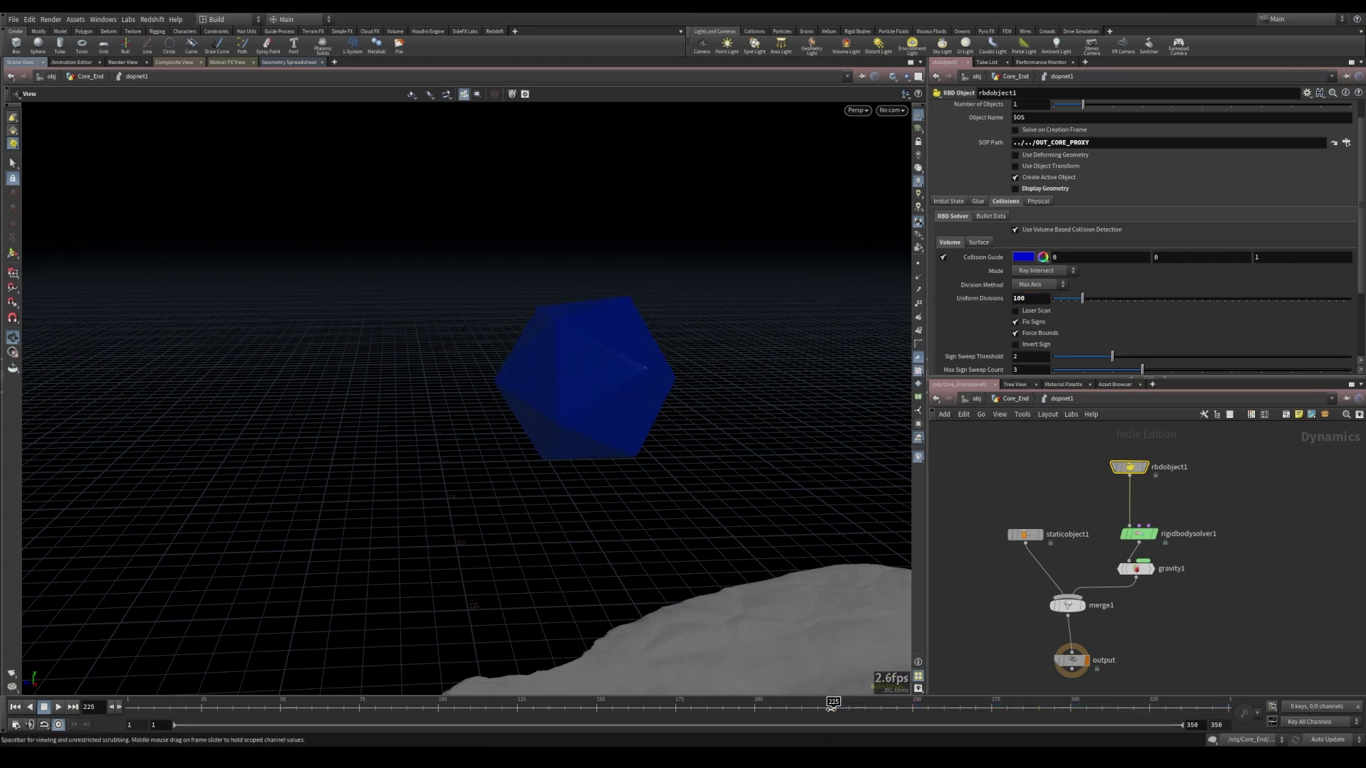
{"action": "scroll", "coordinate": [523, 385], "scroll_direction": "up", "scroll_amount": 8}
{"action": "left_click_drag", "start_coordinate": [530, 384], "coordinate": [677, 425]}
{"action": "right_click_drag", "start_coordinate": [672, 427], "coordinate": [726, 301]}
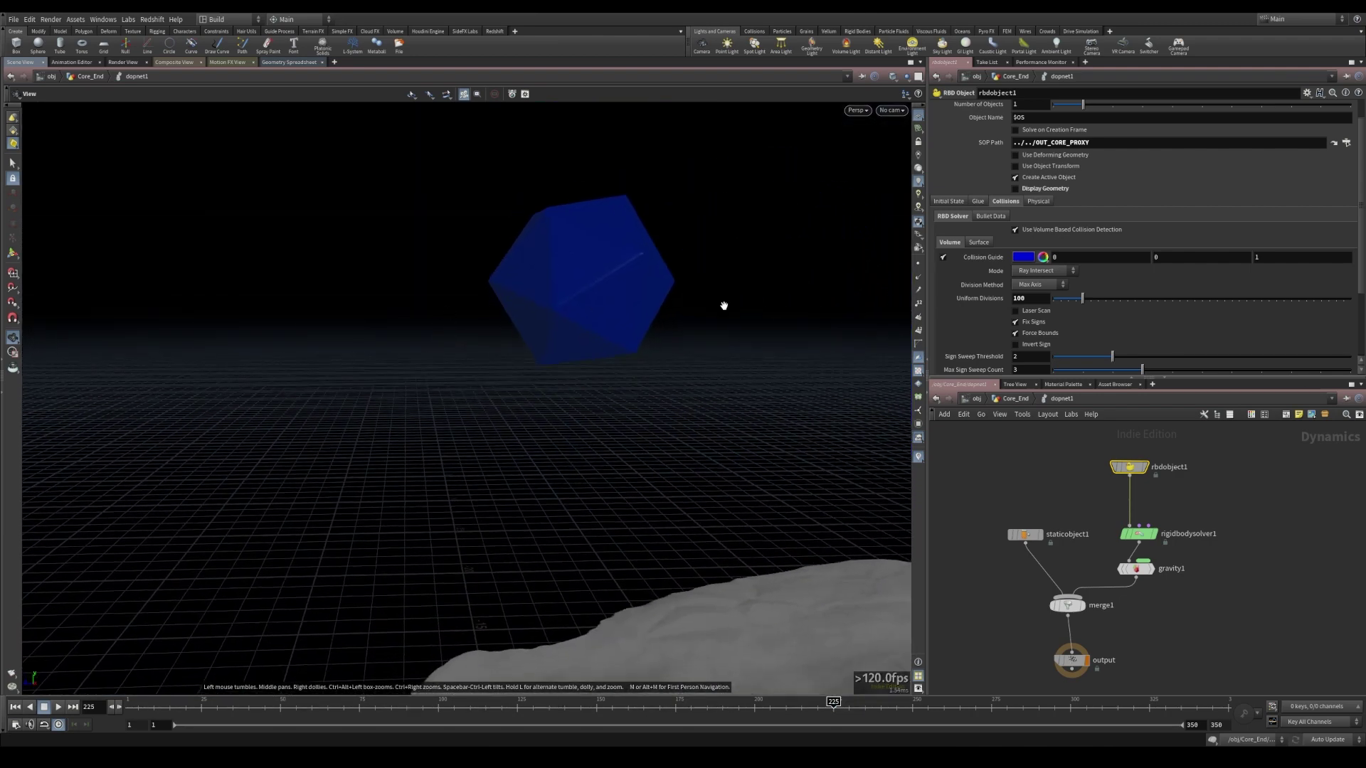
- Turn off rbdobject1's Collision Guide and turn its Display Geometry back on
{"action": "left_click", "coordinate": [943, 258]}
{"action": "left_click", "coordinate": [1015, 189]}
{"action": "left_click_drag", "start_coordinate": [621, 482], "coordinate": [363, 342]}
- Play the simulation to frame 302 and examine the space between the core and the platform up close
{"action": "left_click", "coordinate": [57, 707]}
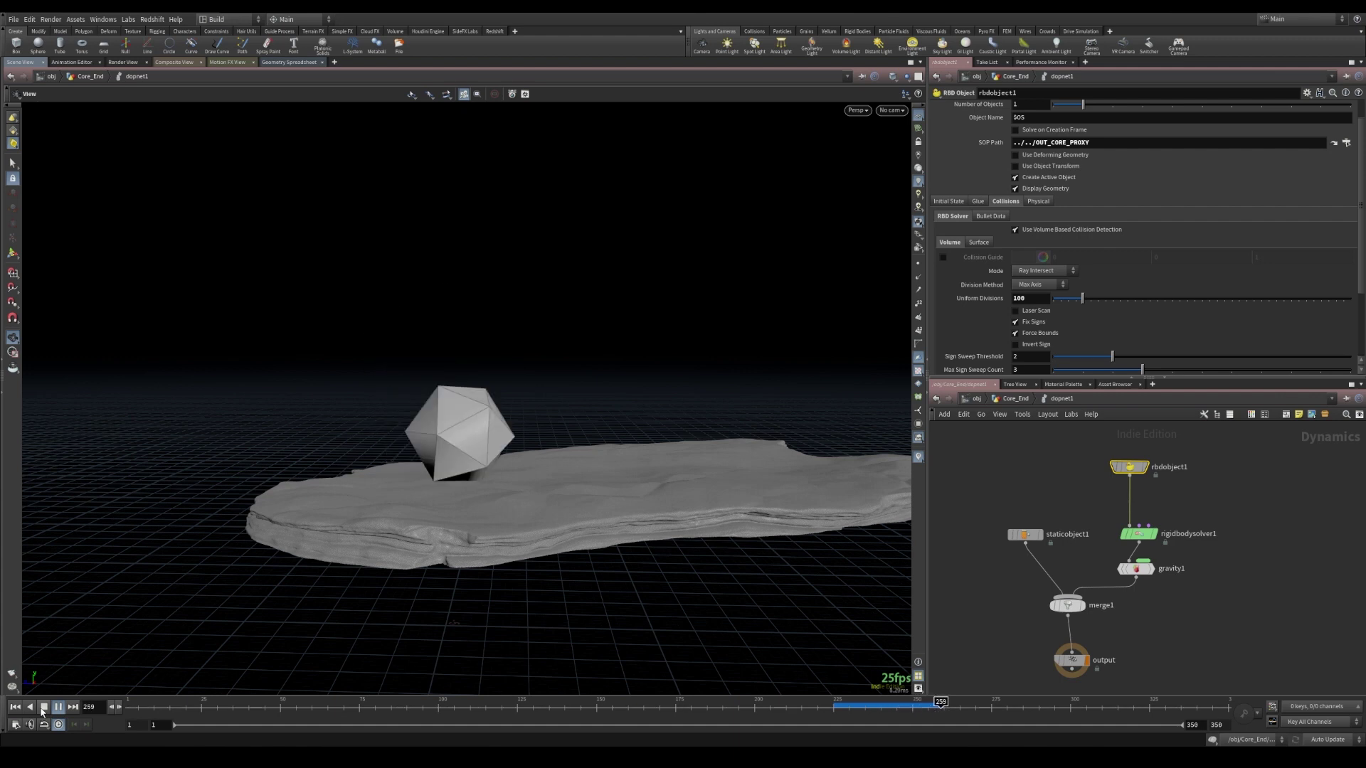
{"action": "left_click", "coordinate": [43, 707]}
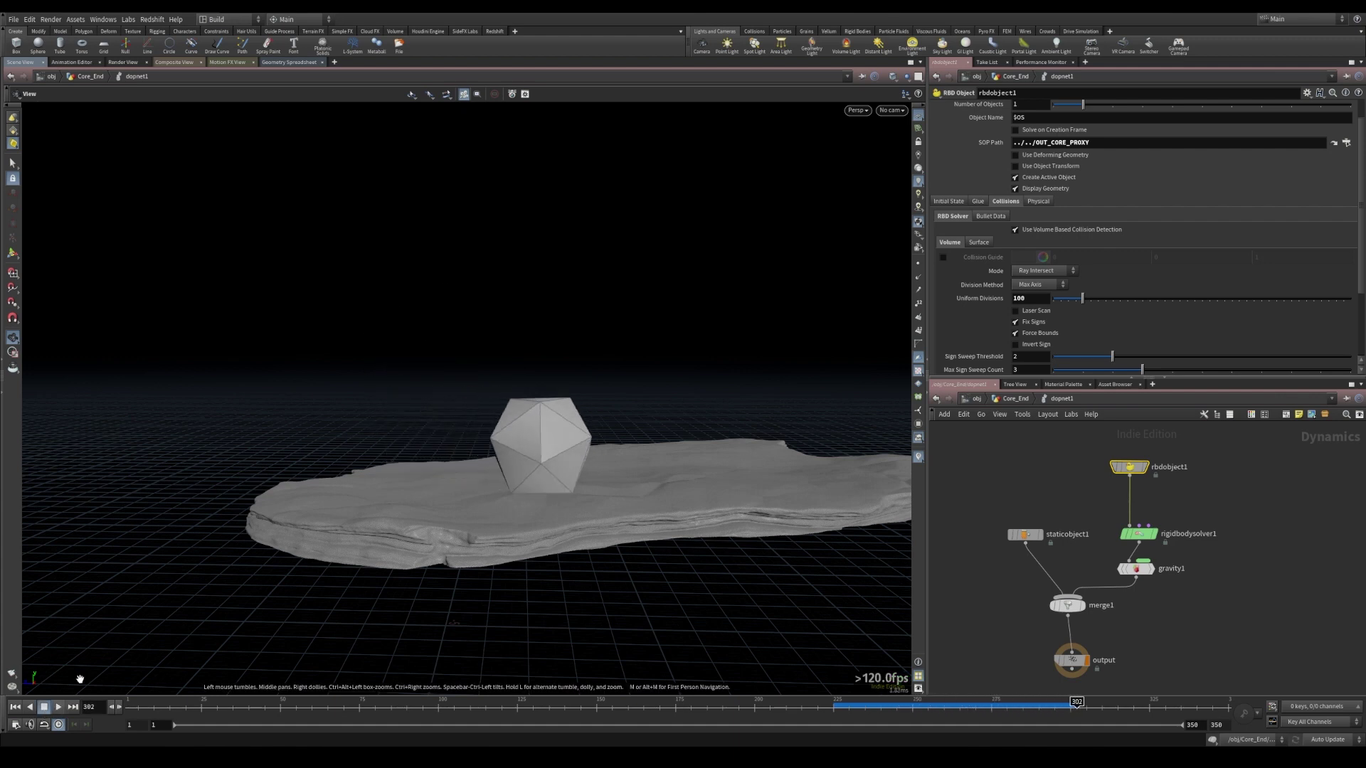
{"action": "scroll", "coordinate": [799, 493], "scroll_direction": "up", "scroll_amount": 5}
{"action": "scroll", "coordinate": [618, 478], "scroll_direction": "up", "scroll_amount": 5}
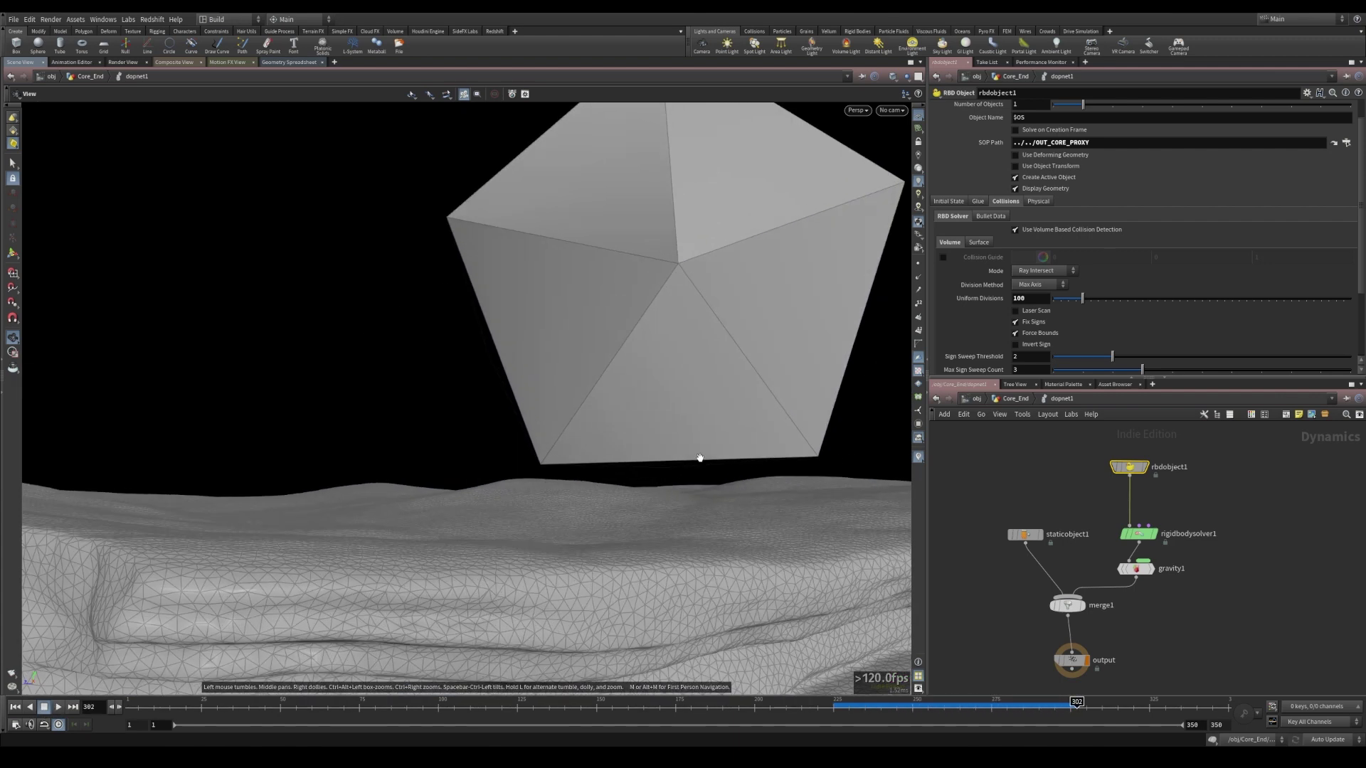
{"action": "right_click_drag", "start_coordinate": [837, 463], "coordinate": [479, 420]}
{"action": "left_click_drag", "start_coordinate": [478, 420], "coordinate": [611, 455]}
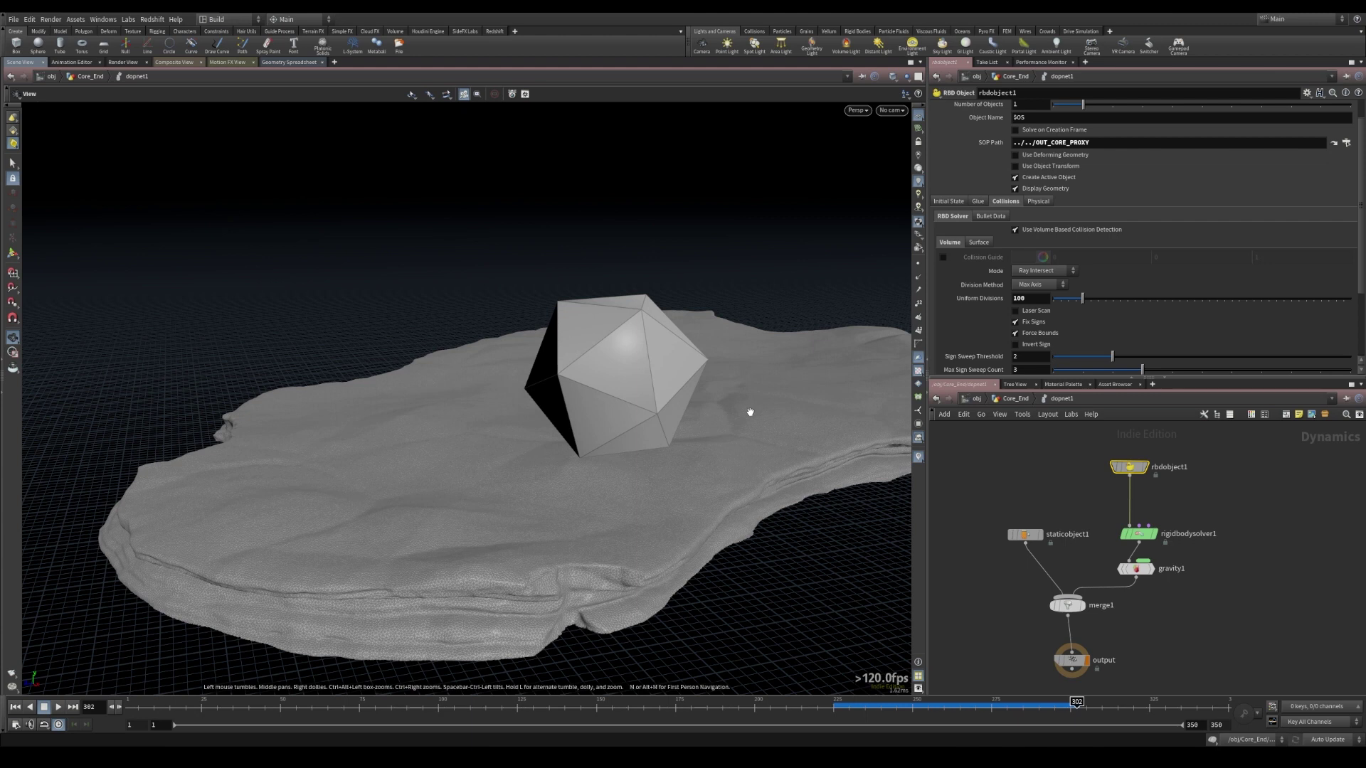
- Hide staticobject1's display geometry and show its Bullet Data guide geometry
{"action": "left_click_drag", "start_coordinate": [974, 491], "coordinate": [1087, 562]}
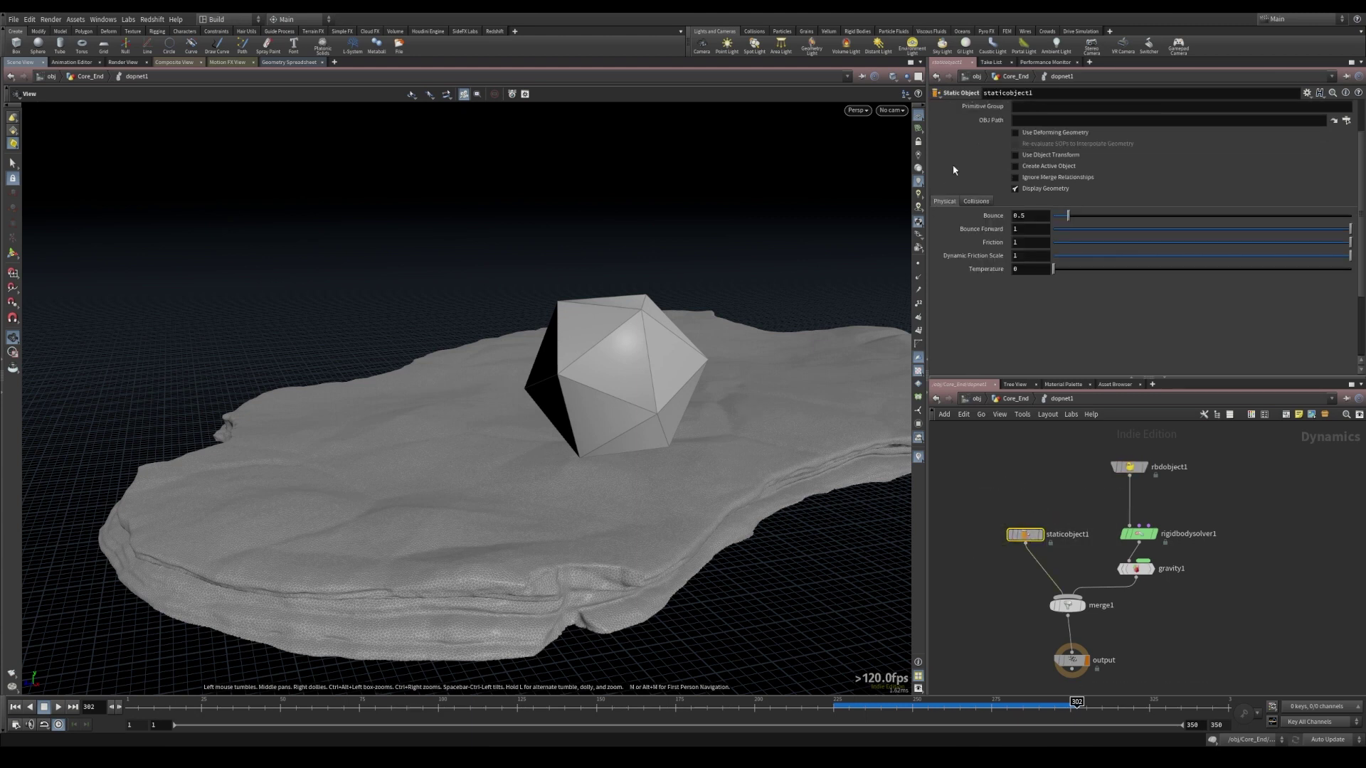
{"action": "left_click", "coordinate": [1015, 188]}
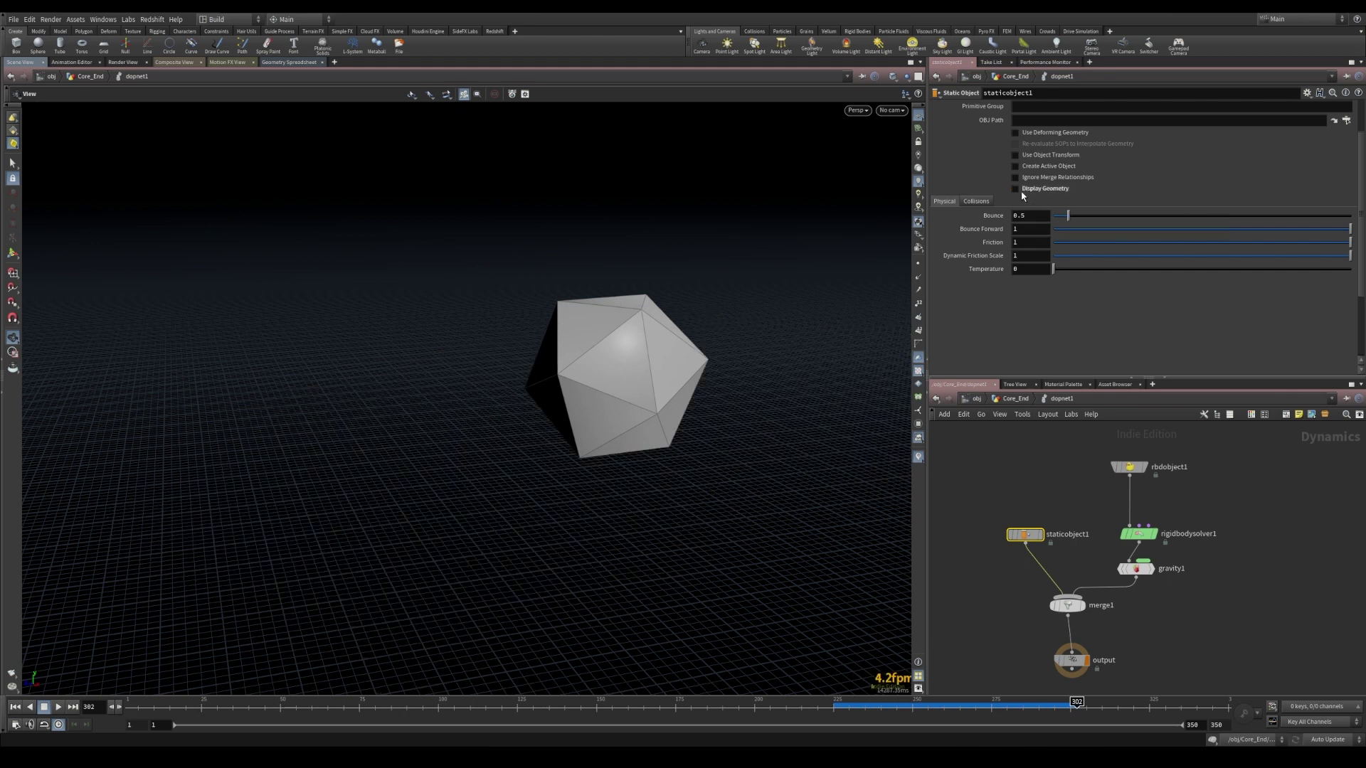
{"action": "left_click", "coordinate": [975, 201]}
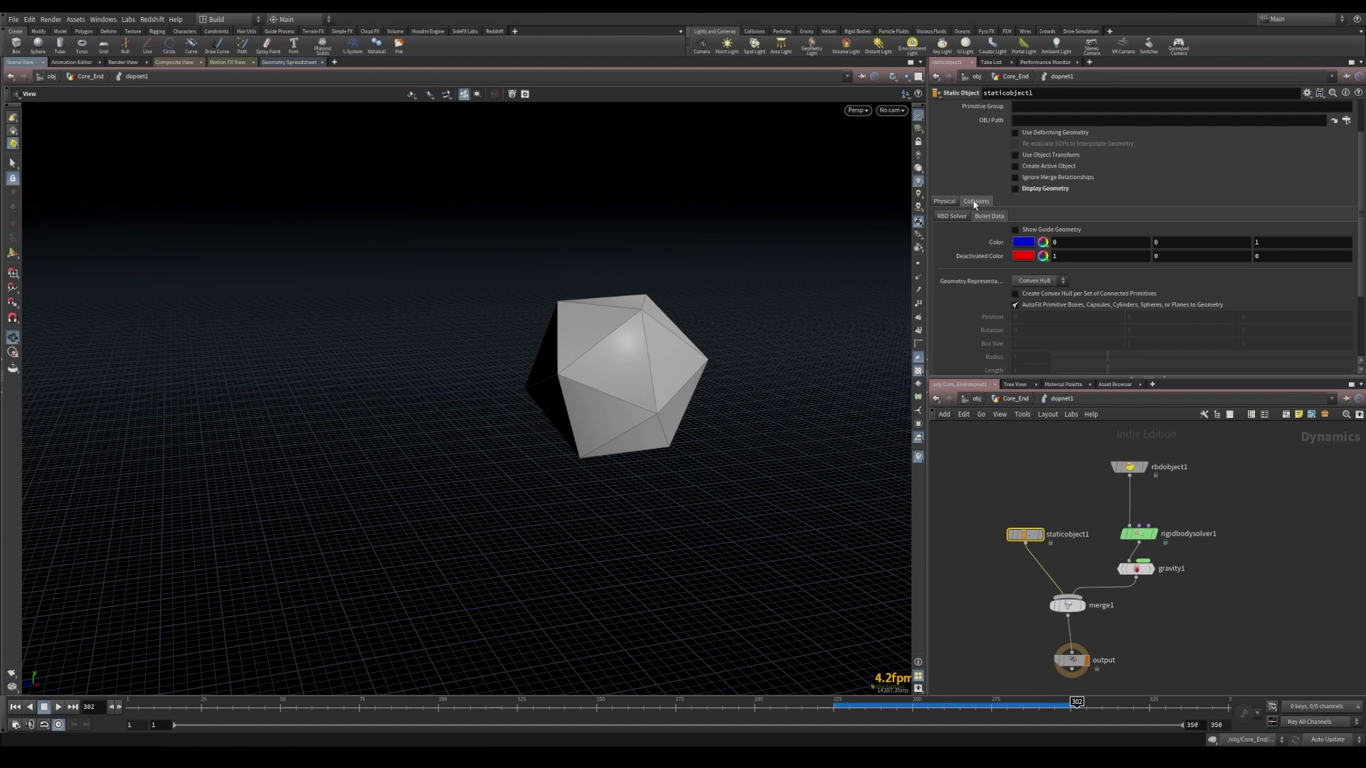
{"action": "left_click", "coordinate": [1015, 231]}
{"action": "left_click_drag", "start_coordinate": [740, 387], "coordinate": [497, 436]}
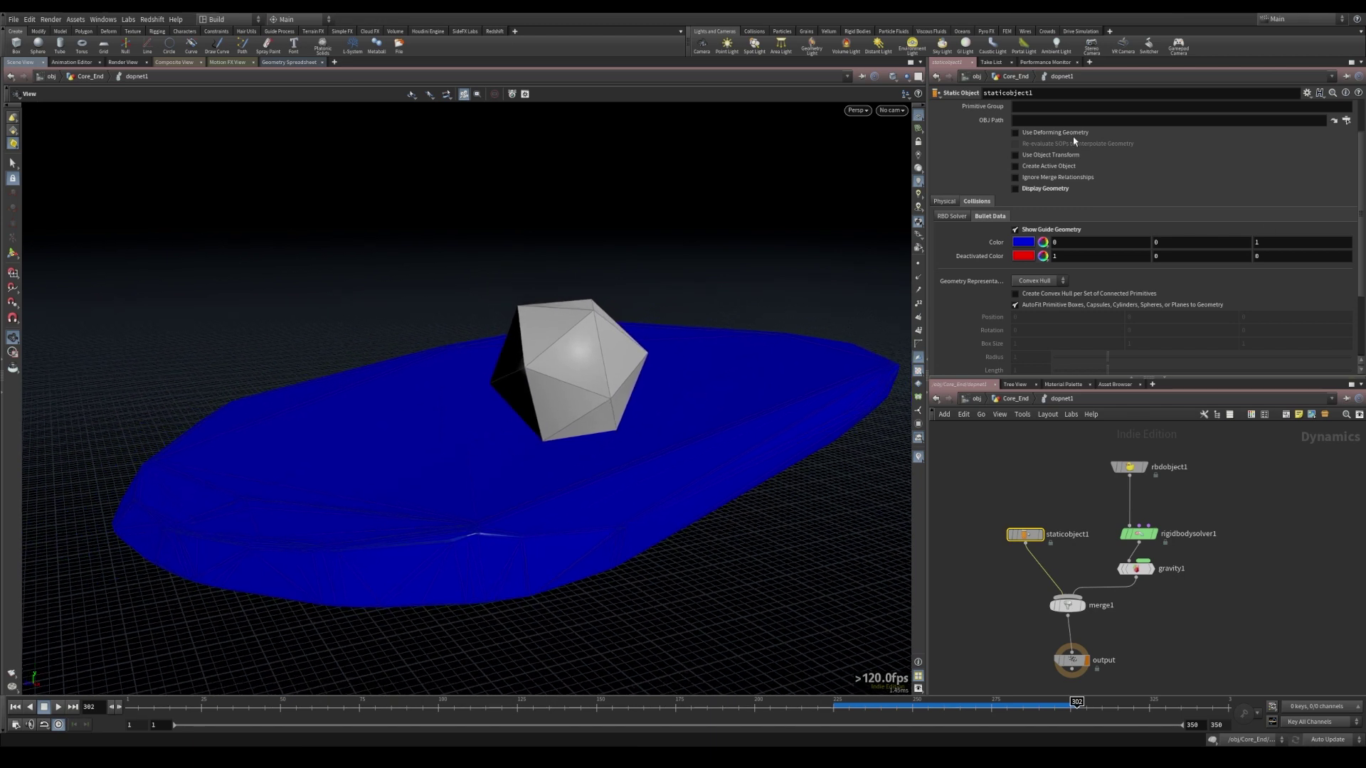
- Turn staticobject1's Display Geometry back on and toggle its guide geometry to compare the collision shape with the rock
{"action": "left_click", "coordinate": [1015, 230]}
{"action": "left_click", "coordinate": [1015, 230]}
{"action": "left_click", "coordinate": [1015, 229]}
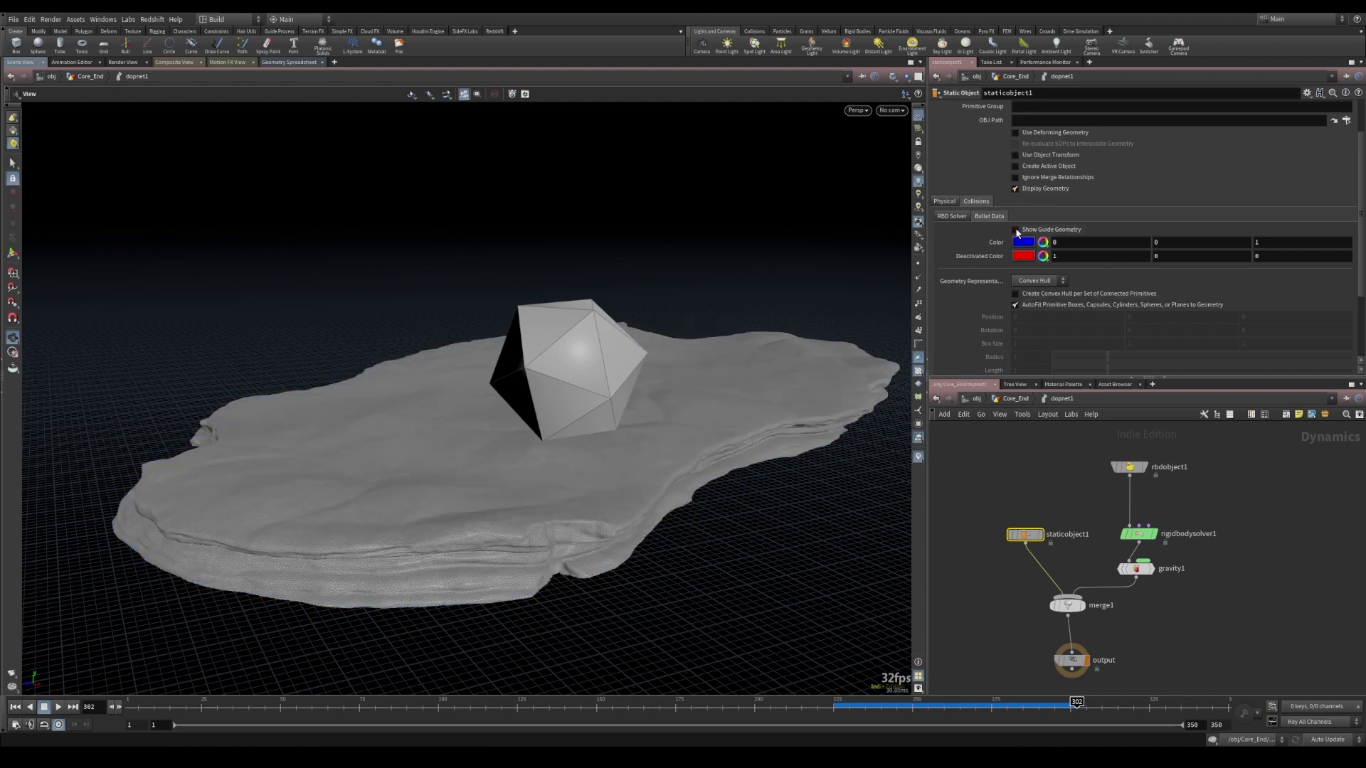
{"action": "left_click", "coordinate": [1015, 229]}
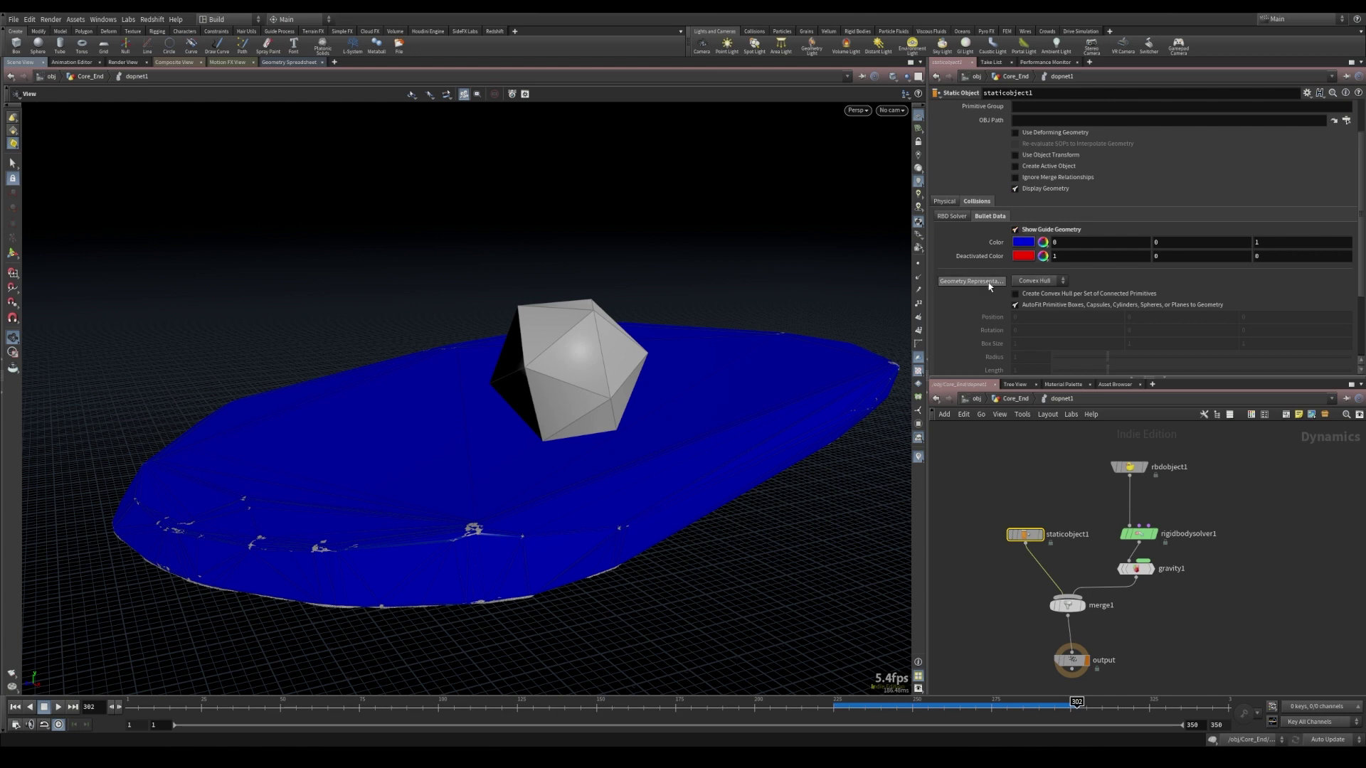
- Set staticobject1's Geometry Representation to Concave and go back to frame 226
{"action": "left_click", "coordinate": [1054, 281]}
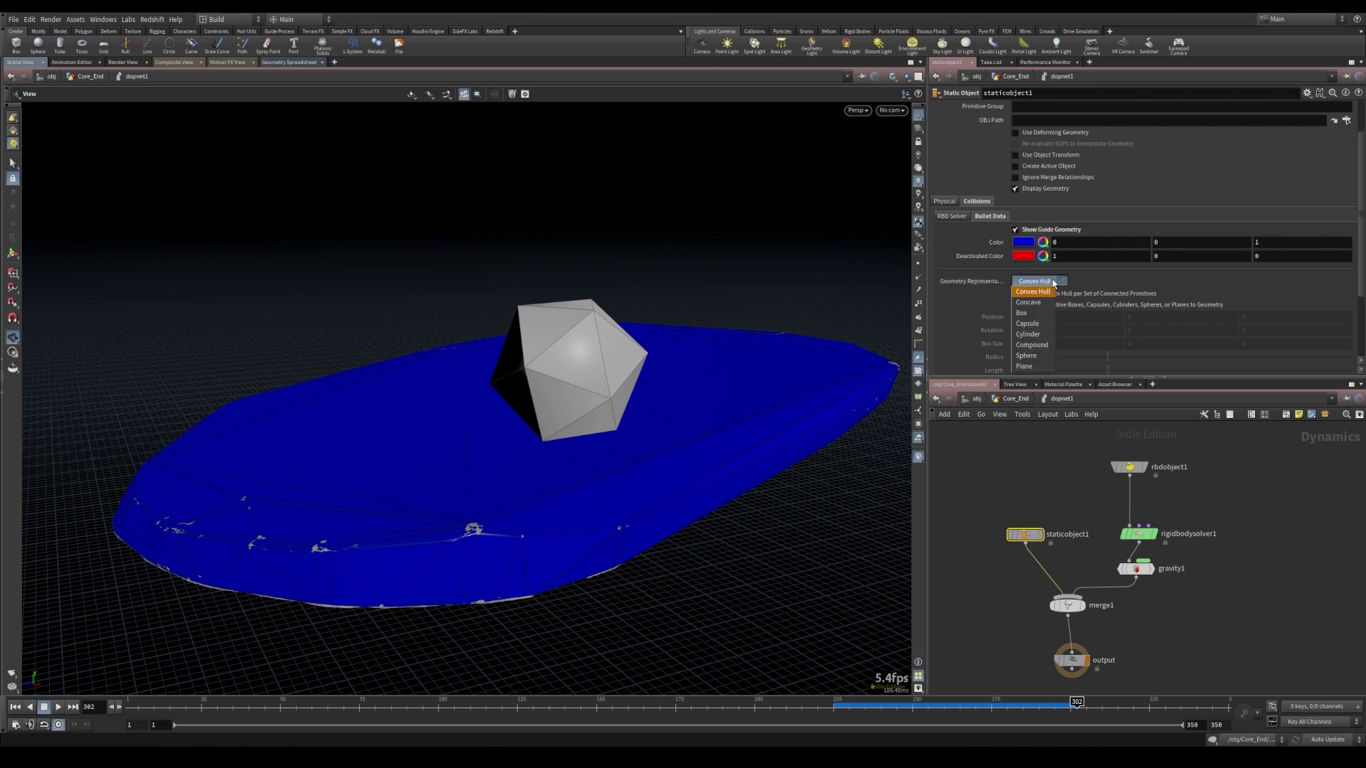
{"action": "left_click", "coordinate": [1032, 305]}
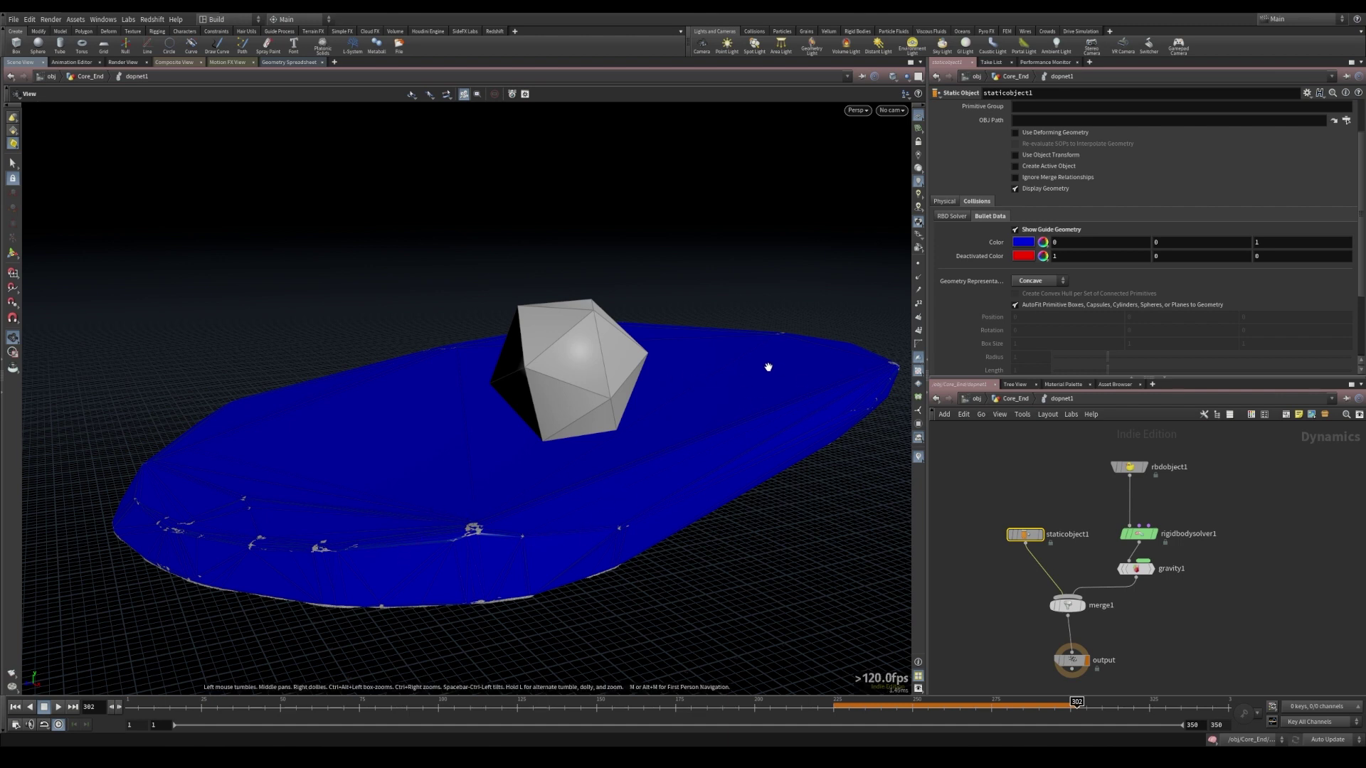
{"action": "left_click", "coordinate": [834, 707]}
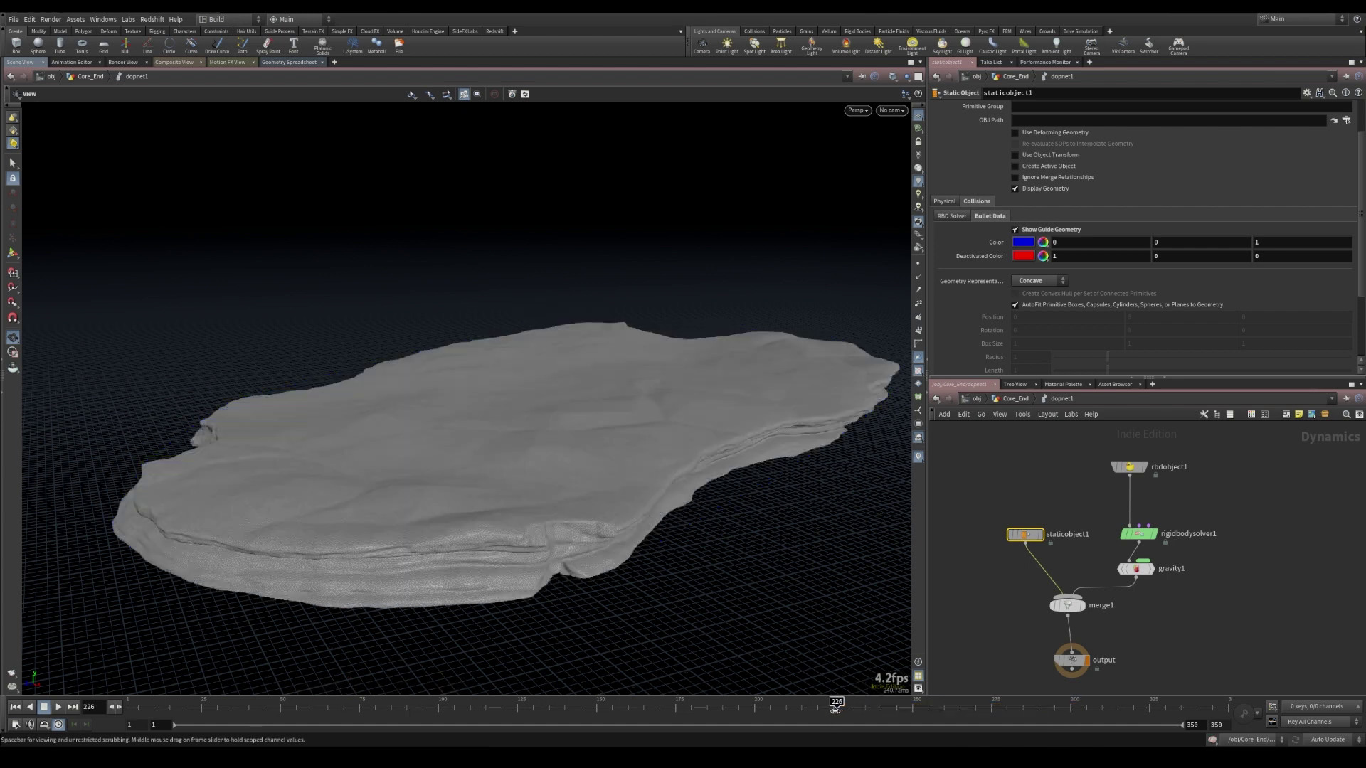
- Hide staticobject1's display geometry to inspect its concave collision guide up close, and switch from the guide back to the display geometry
{"action": "left_click", "coordinate": [1015, 189]}
{"action": "left_click_drag", "start_coordinate": [754, 427], "coordinate": [722, 459]}
{"action": "right_click_drag", "start_coordinate": [722, 459], "coordinate": [483, 473]}
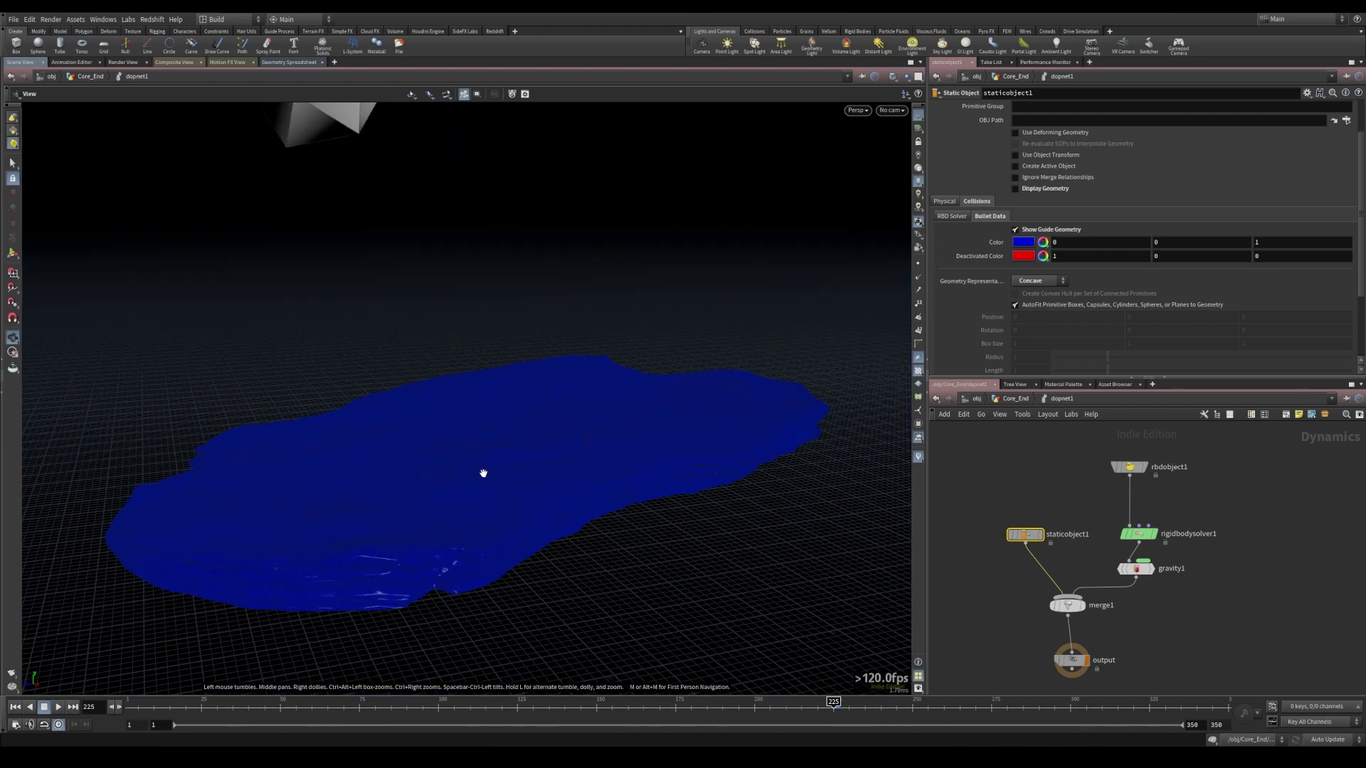
{"action": "left_click", "coordinate": [1016, 230]}
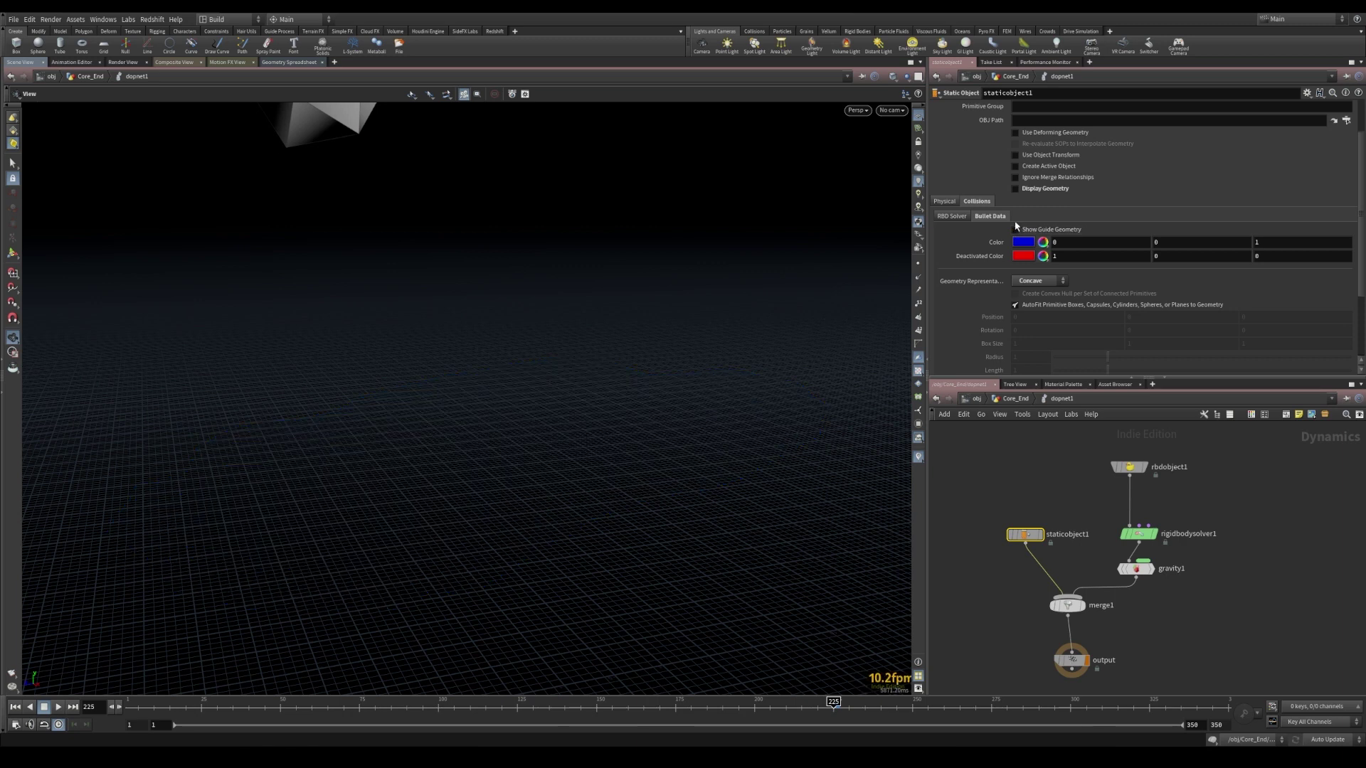
{"action": "left_click", "coordinate": [1015, 189]}
- Play the simulation to frame 282 and examine from a low angle how the core touches the platform
{"action": "left_click", "coordinate": [58, 707]}
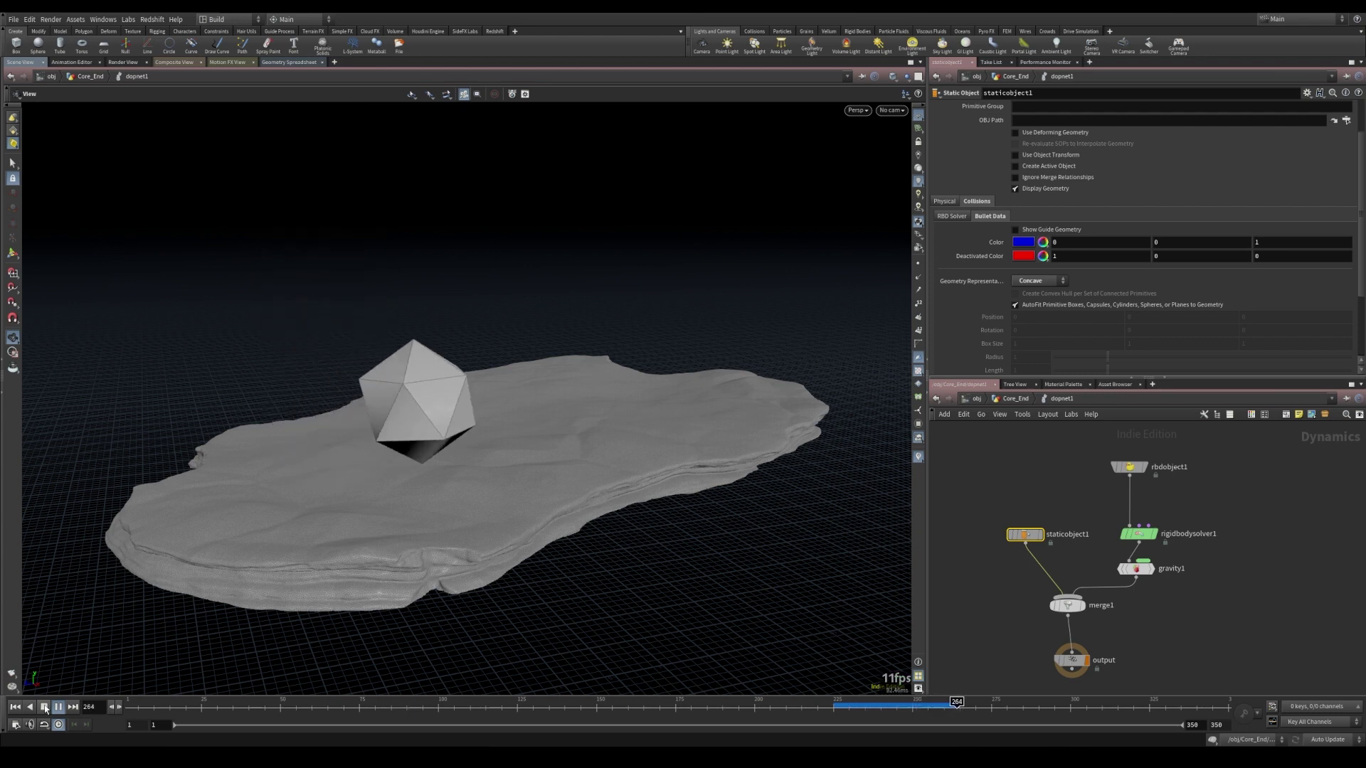
{"action": "left_click", "coordinate": [44, 706]}
{"action": "left_click_drag", "start_coordinate": [542, 499], "coordinate": [411, 448]}
{"action": "right_click_drag", "start_coordinate": [412, 448], "coordinate": [591, 479]}
{"action": "left_click_drag", "start_coordinate": [591, 479], "coordinate": [476, 472]}
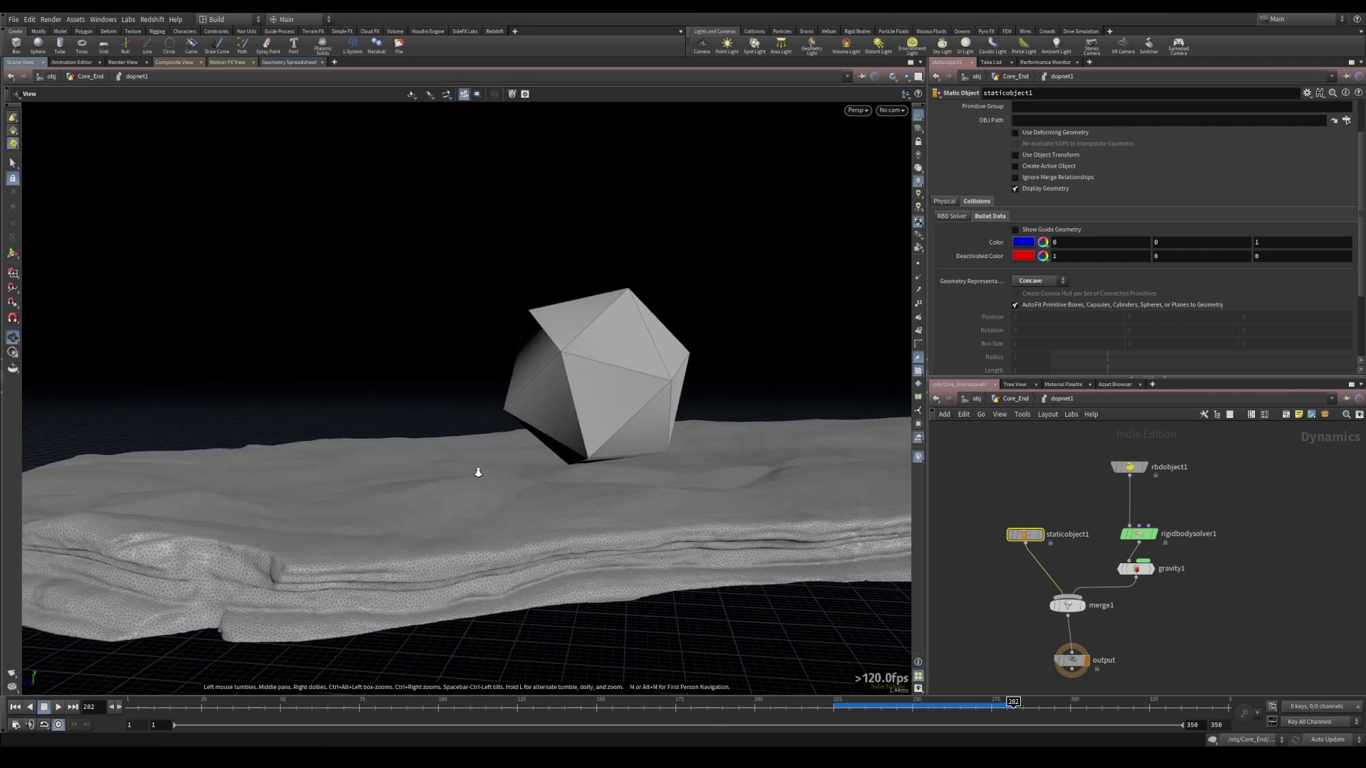
{"action": "right_click_drag", "start_coordinate": [476, 472], "coordinate": [636, 493]}
- Scrub back to frame 271 and examine the core on the rock platform from the side and from above
{"action": "left_click_drag", "start_coordinate": [880, 707], "coordinate": [979, 729]}
{"action": "right_click_drag", "start_coordinate": [704, 506], "coordinate": [417, 451]}
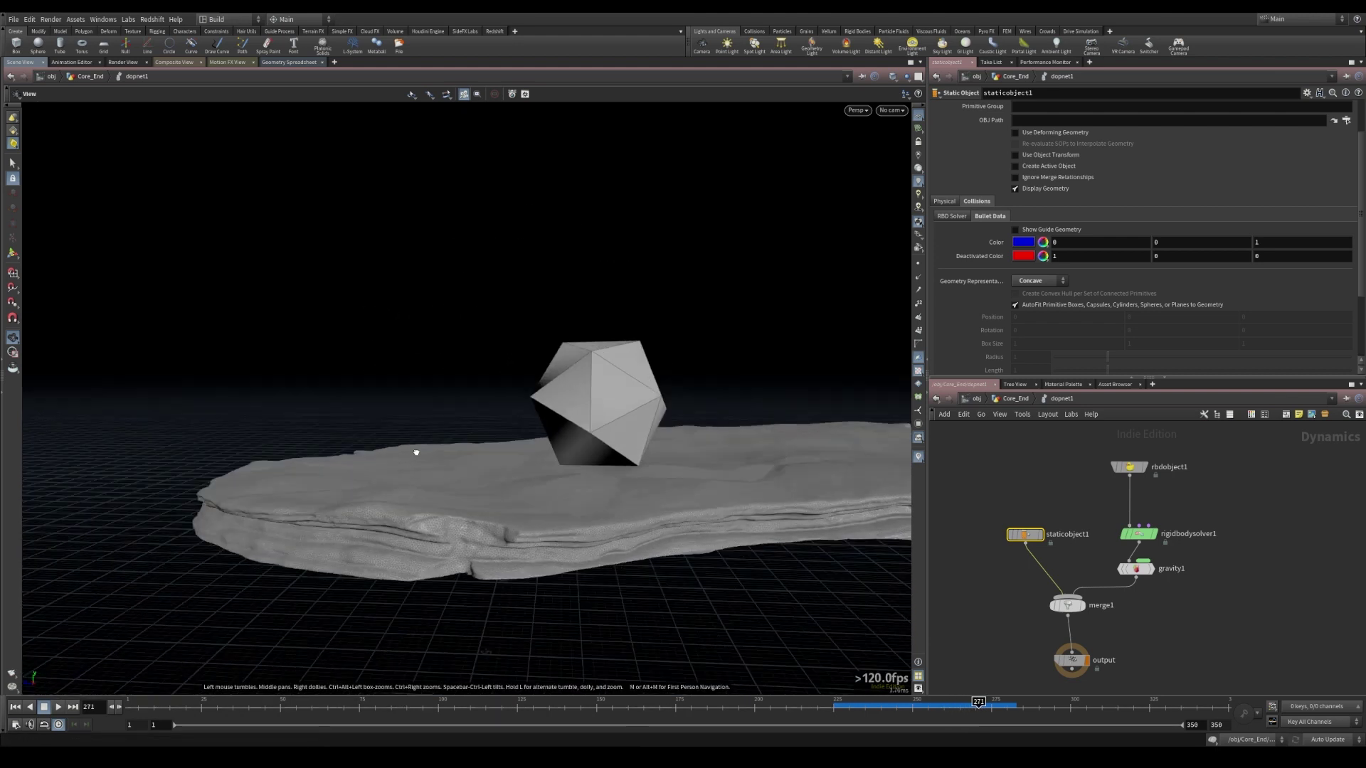
{"action": "left_click_drag", "start_coordinate": [417, 451], "coordinate": [555, 436]}
{"action": "right_click_drag", "start_coordinate": [555, 436], "coordinate": [441, 424]}
{"action": "left_click_drag", "start_coordinate": [442, 424], "coordinate": [522, 428]}
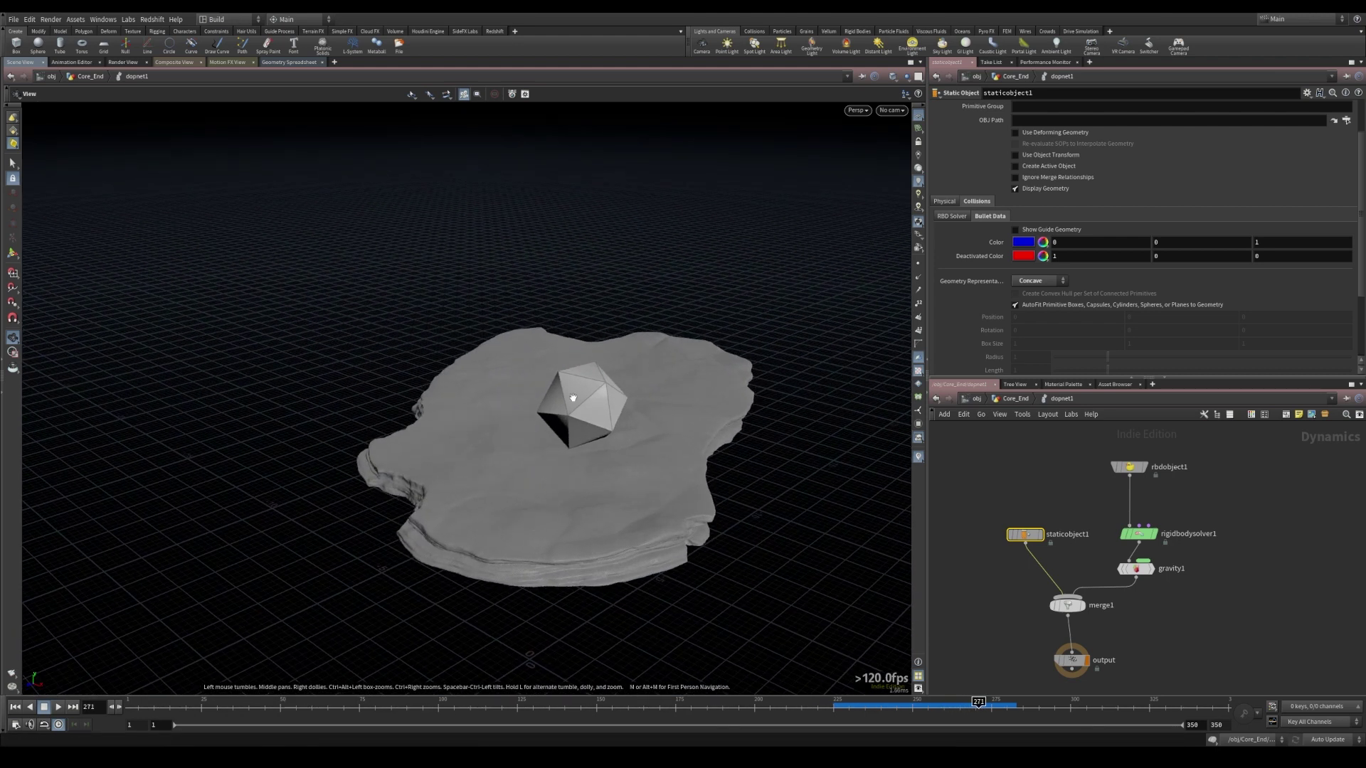
{"action": "middle_click_drag", "start_coordinate": [647, 391], "coordinate": [597, 406]}
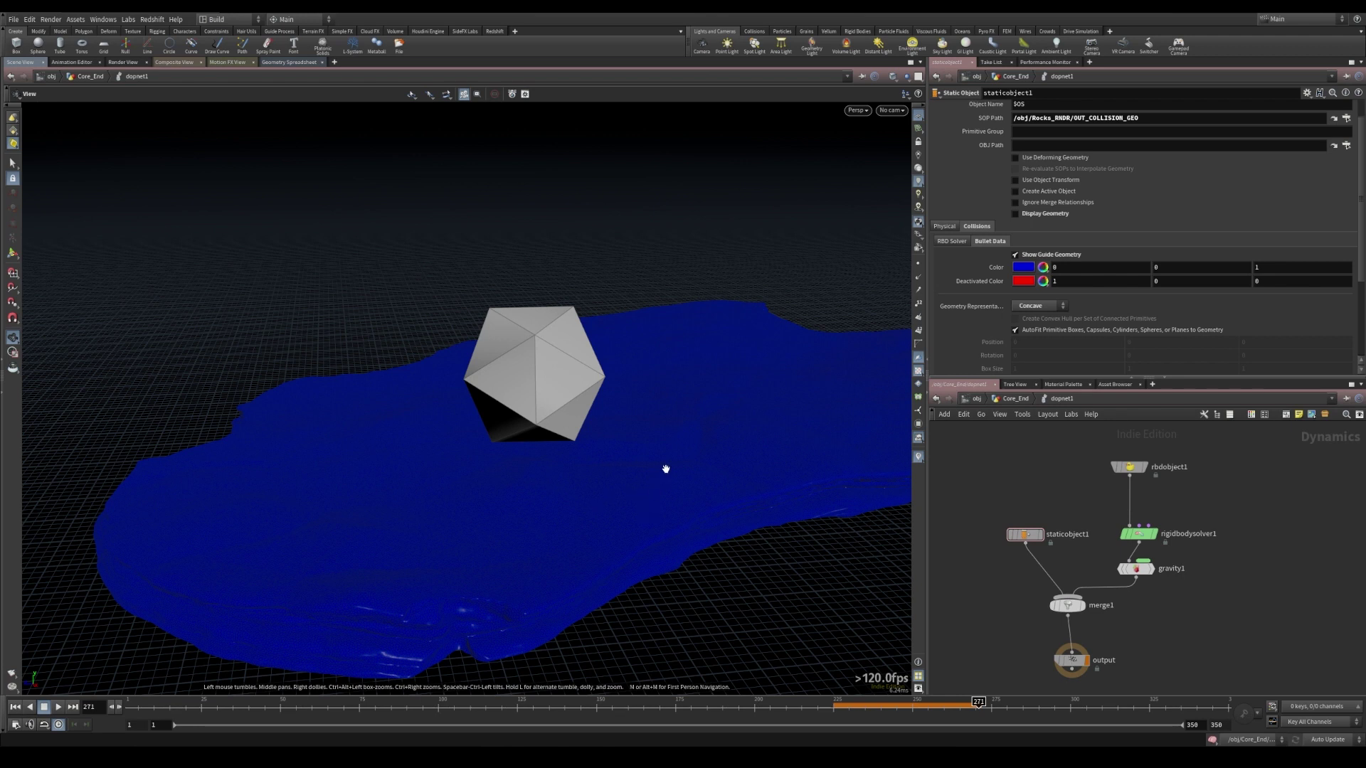
{"action": "left_click", "coordinate": [1039, 306]}
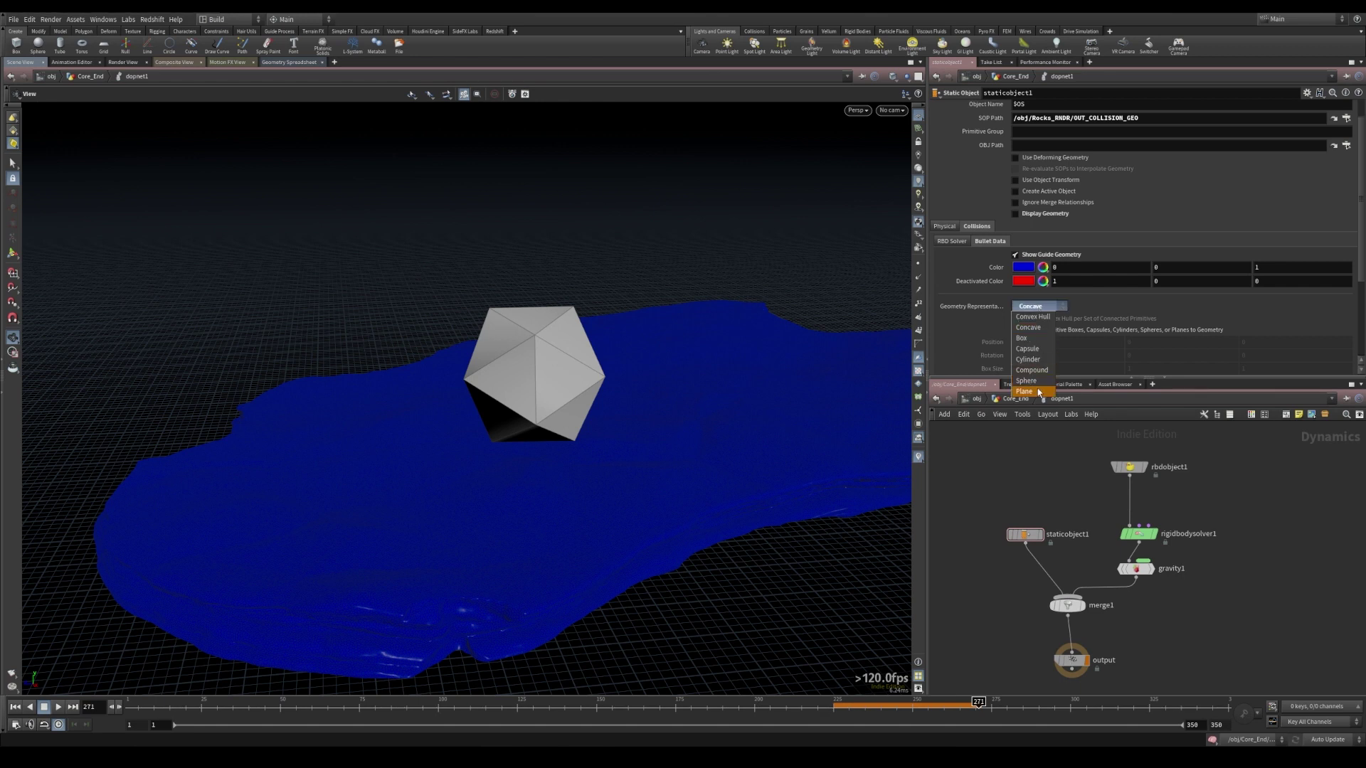
{"action": "left_click", "coordinate": [1039, 307]}
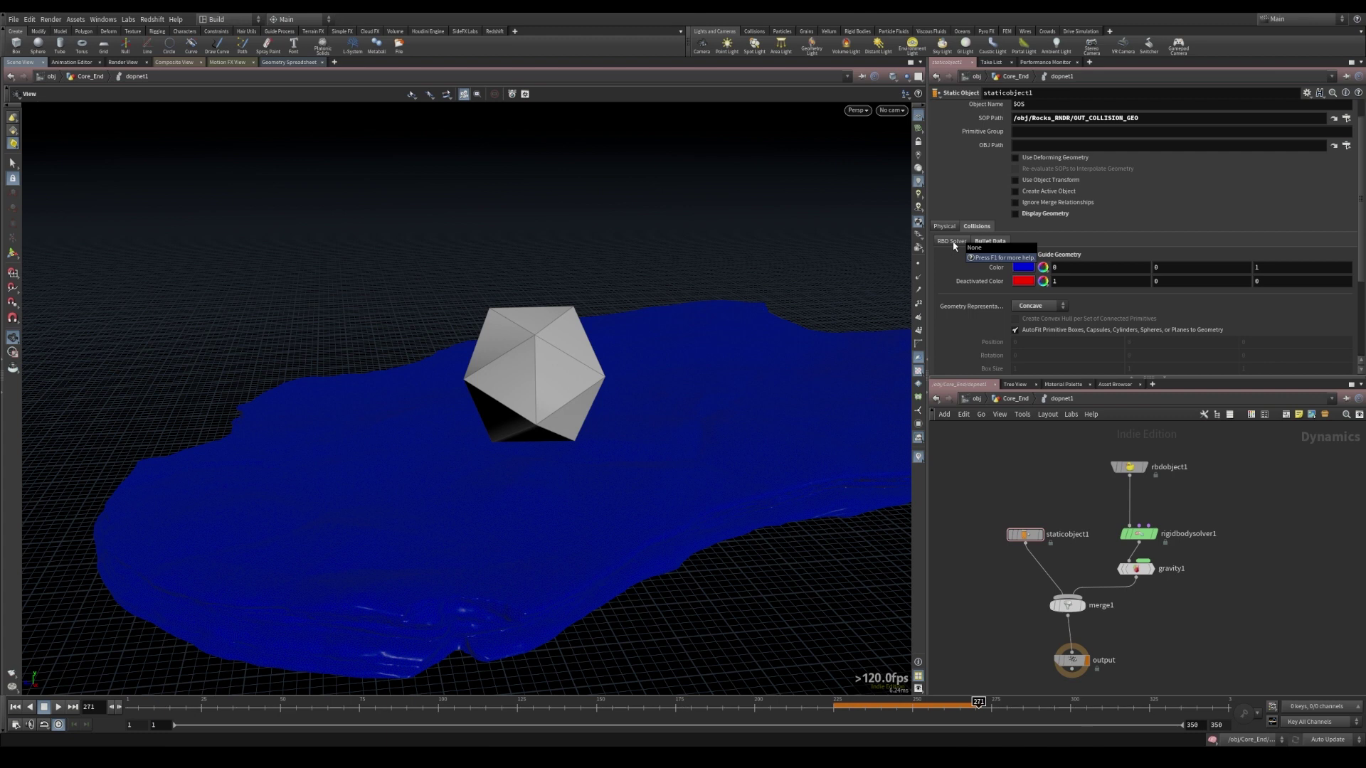
- Open the Rocks_RNDR geometry network and move the OUT_COLLISION_GEO null aside to free space below polyfill1
{"action": "left_click", "coordinate": [973, 402]}
{"action": "middle_click_drag", "start_coordinate": [1179, 539], "coordinate": [1046, 539]}
{"action": "left_click", "coordinate": [1147, 480]}
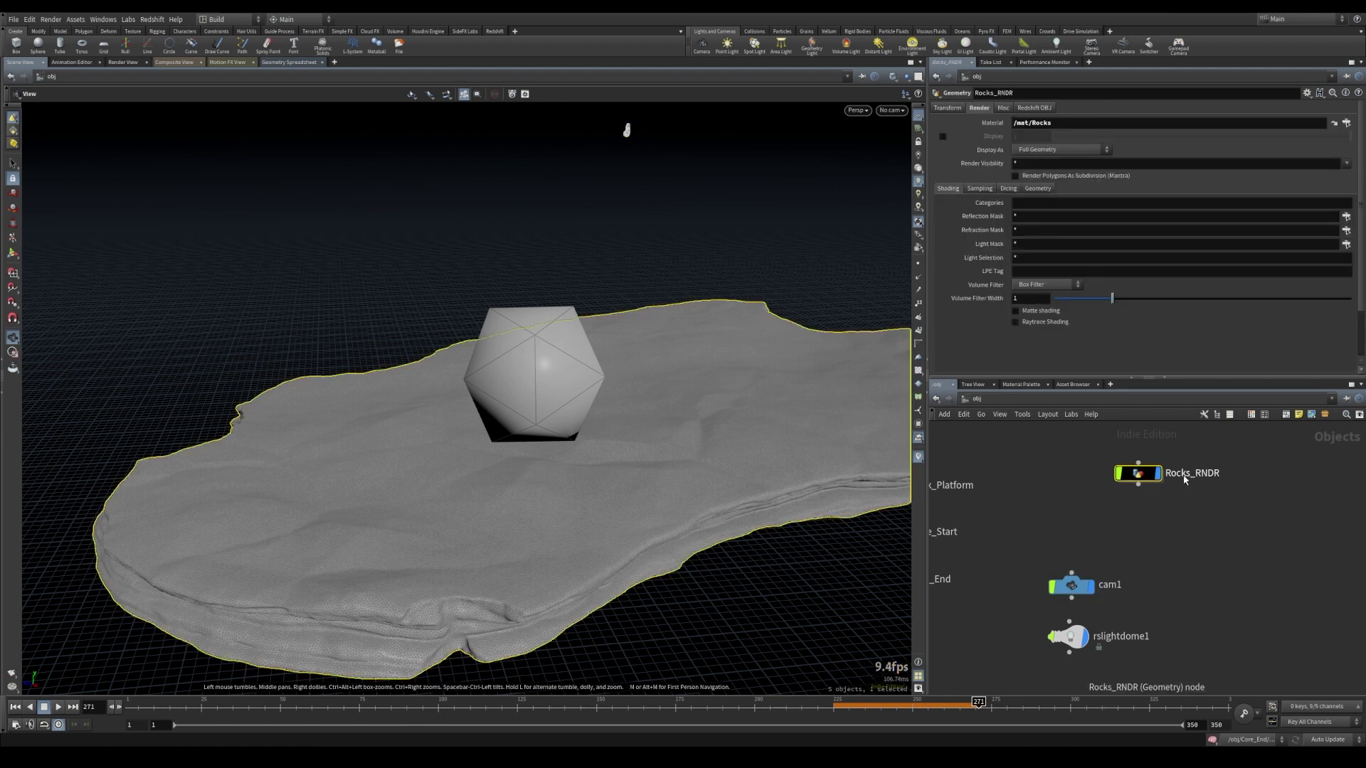
{"action": "double_click", "coordinate": [1137, 481]}
{"action": "left_click_drag", "start_coordinate": [1129, 565], "coordinate": [1010, 569]}
- Add a VDB from Polygons node below polyfill1 and connect it to polyfill1's output
{"action": "mouse_move", "coordinate": [1132, 522]}
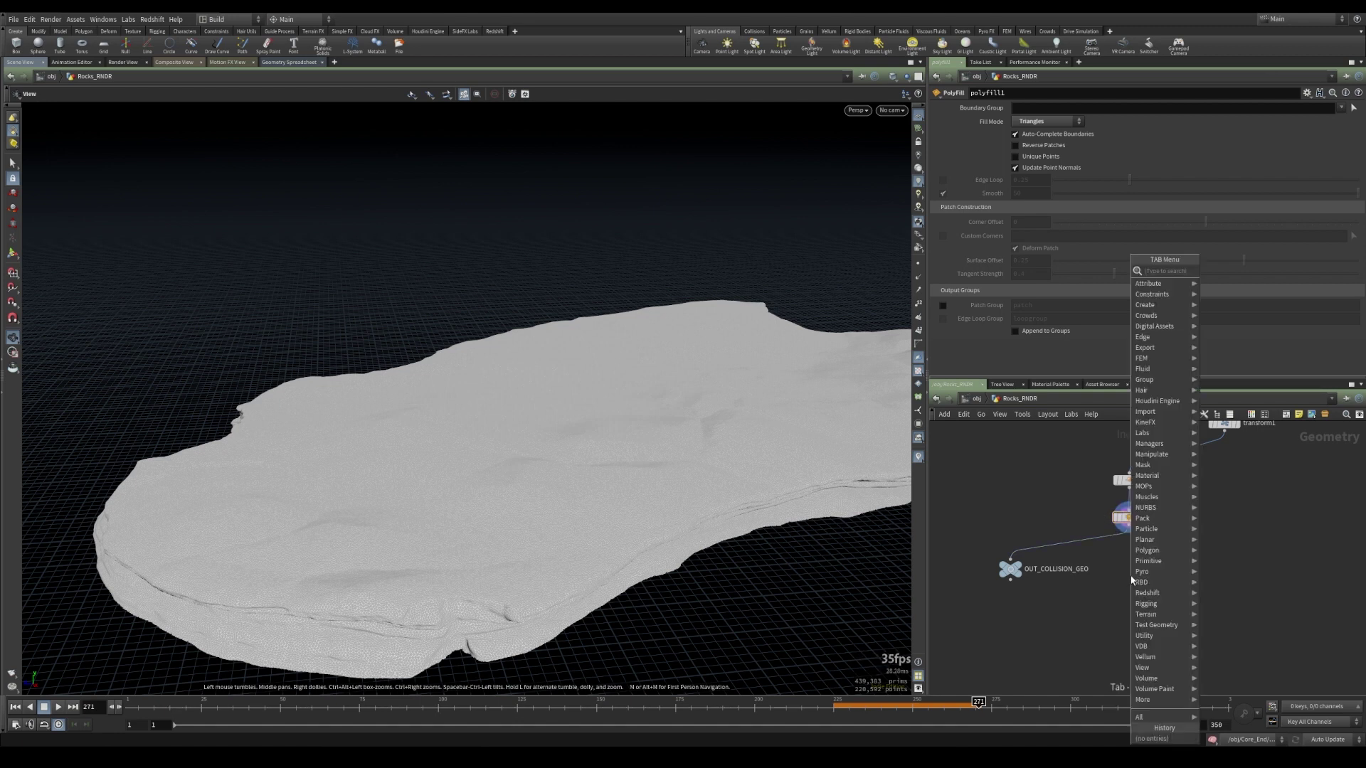
{"action": "key", "text": "Tab"}
{"action": "type", "text": "vdbfrom"}
{"action": "key", "text": "Down"}
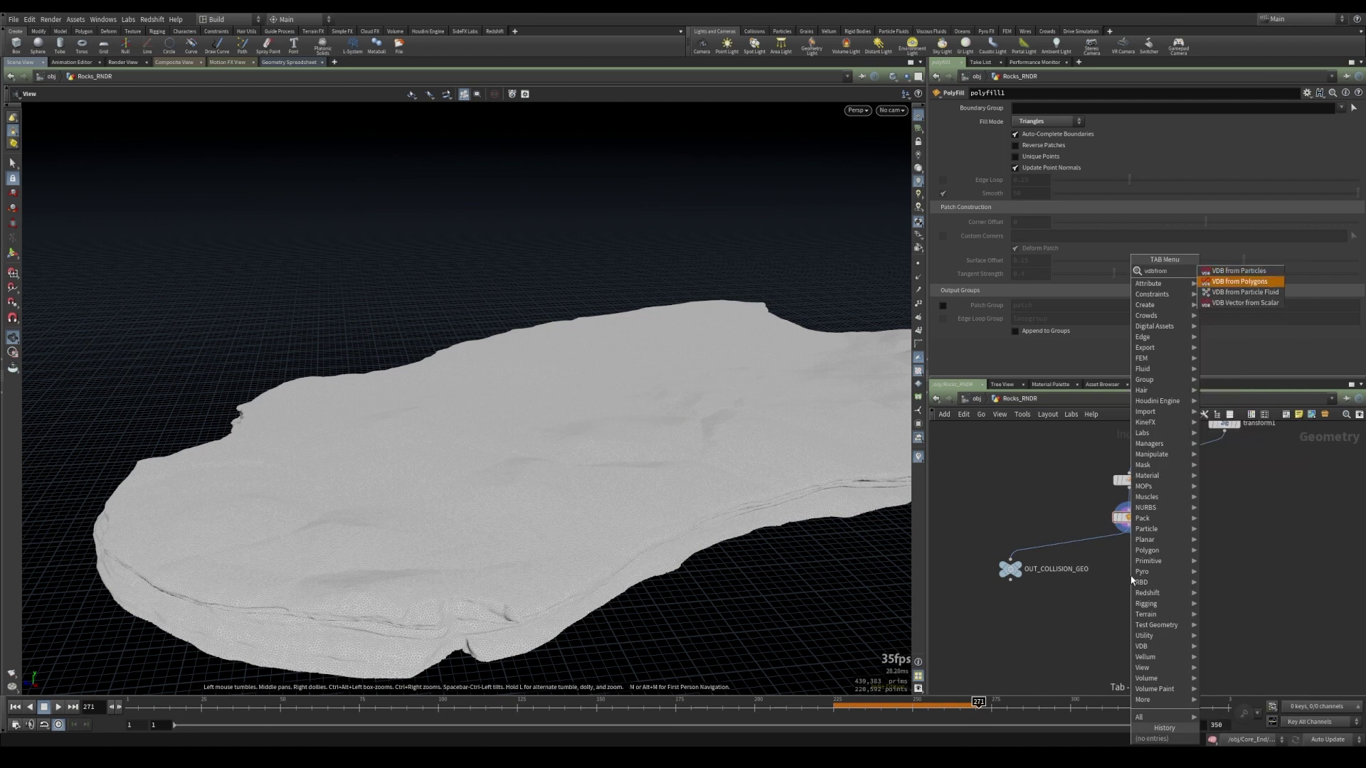
{"action": "key", "text": "Return"}
{"action": "left_click", "coordinate": [1131, 577]}
{"action": "left_click_drag", "start_coordinate": [1128, 532], "coordinate": [1129, 566]}
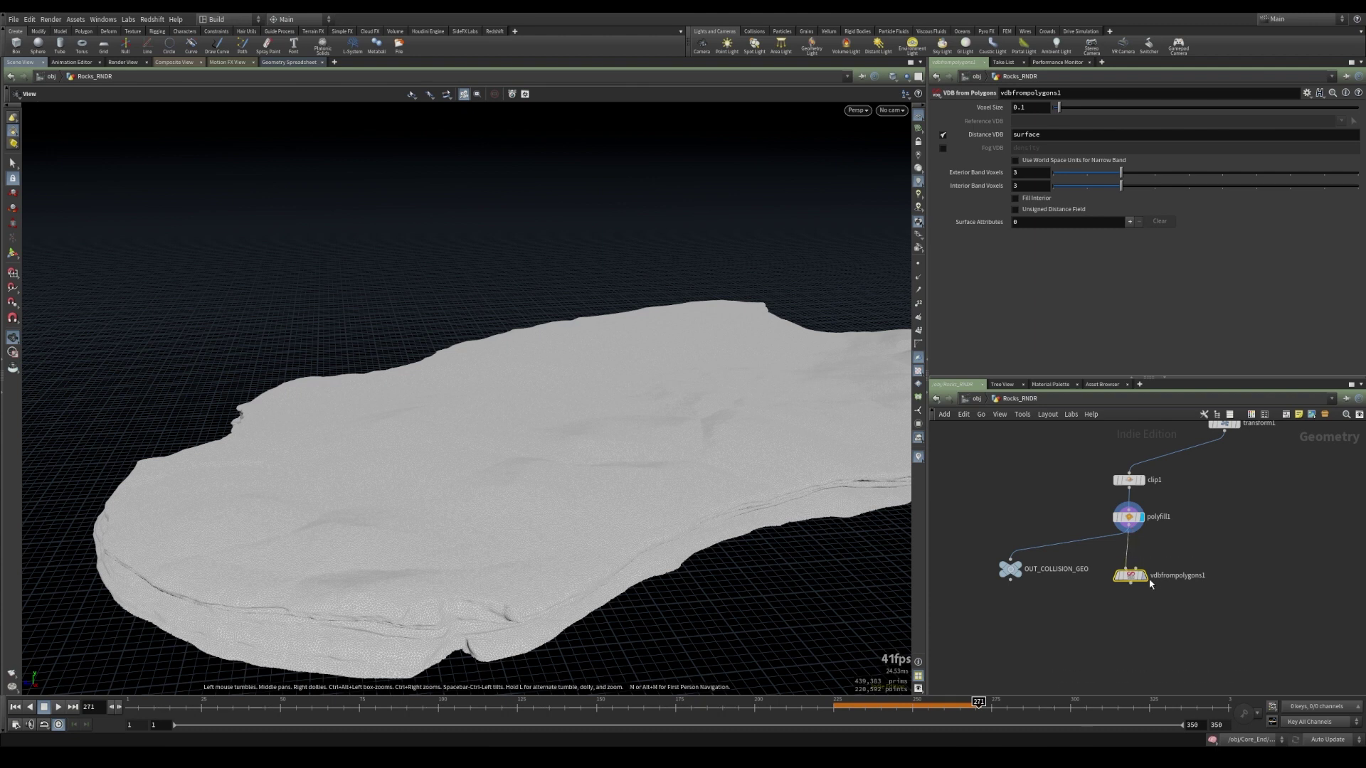
- Display the VDB from Polygons node and set its Voxel Size to 0.02
{"action": "left_click", "coordinate": [1144, 575]}
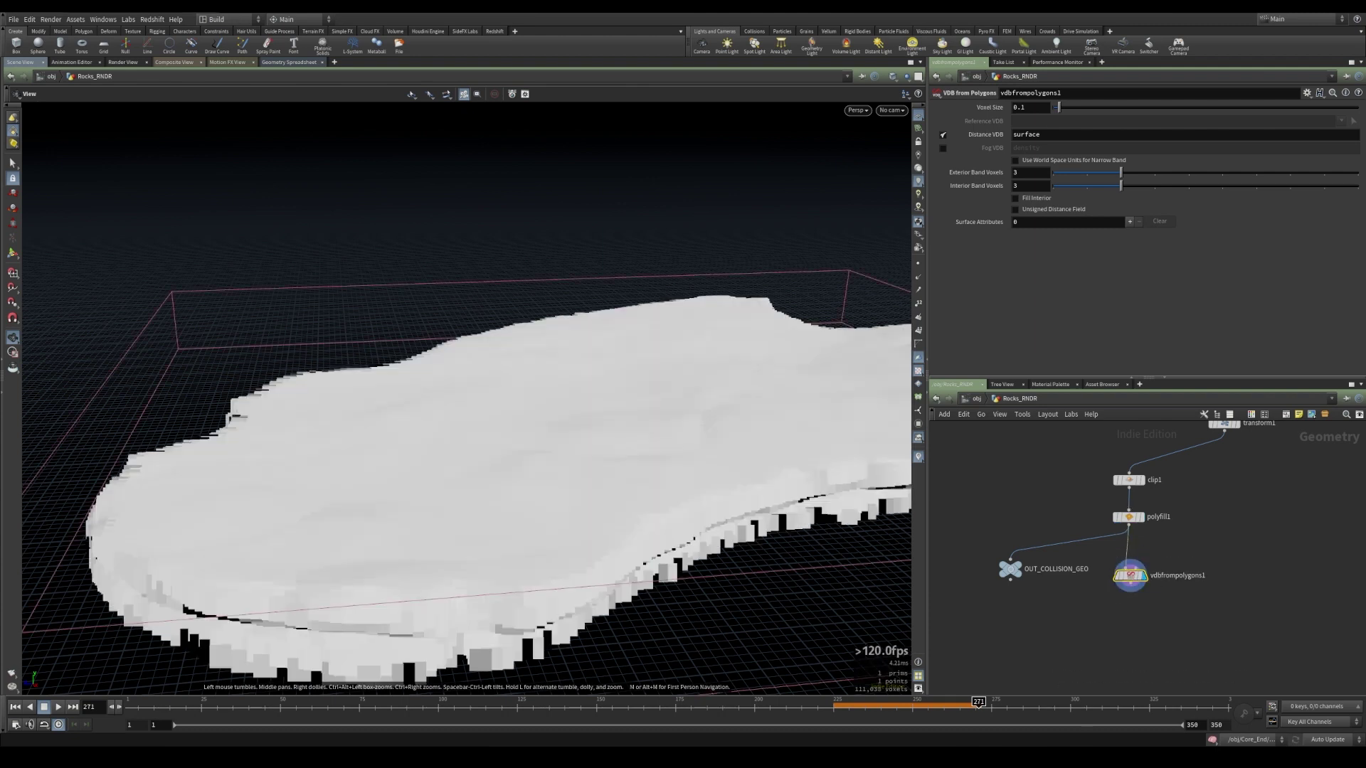
{"action": "left_click", "coordinate": [1032, 107]}
{"action": "key", "text": "Return"}
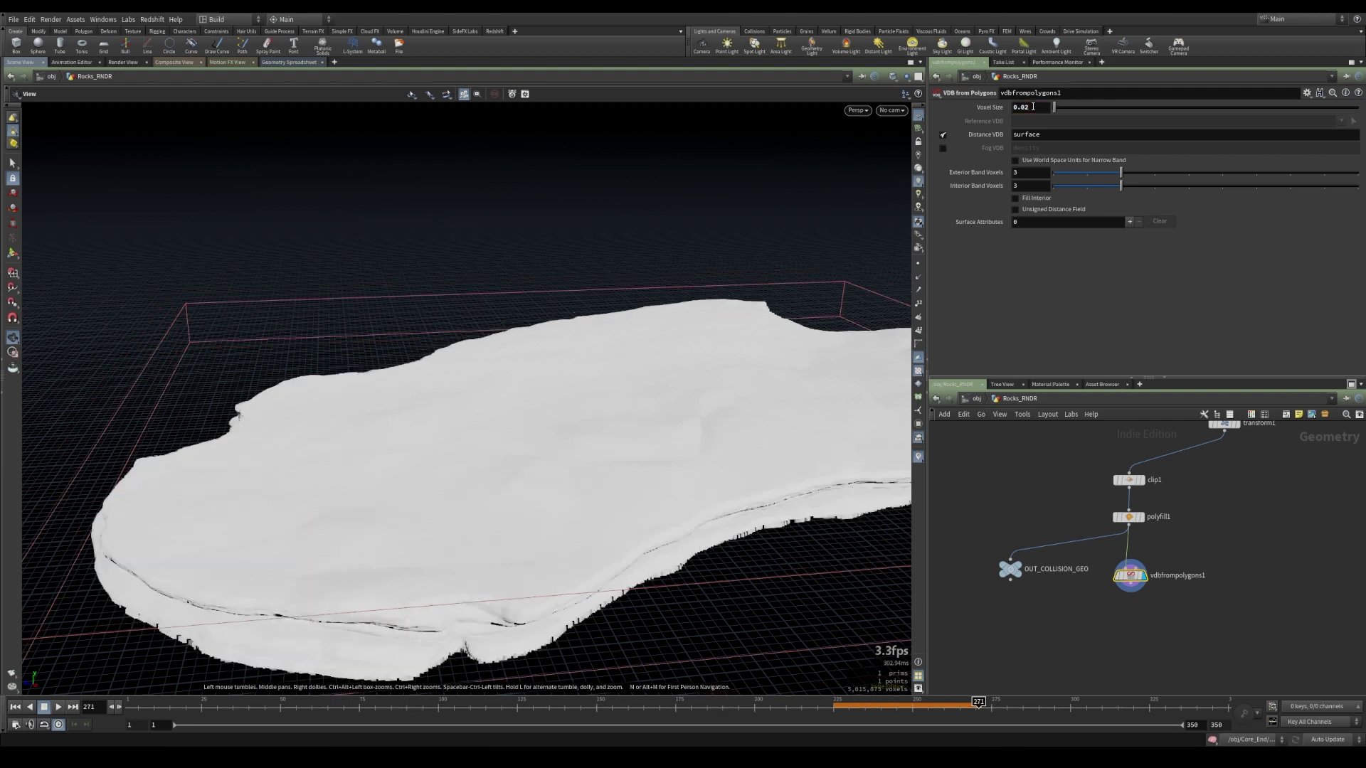
{"action": "left_click_drag", "start_coordinate": [669, 413], "coordinate": [668, 442]}
- Add a null below the VDB from Polygons node, connect it, and name it OUT_COLLISION_SDF
{"action": "mouse_move", "coordinate": [1130, 580]}
{"action": "left_click_drag", "start_coordinate": [1129, 581], "coordinate": [1130, 574]}
{"action": "key", "text": "Tab"}
{"action": "type", "text": "null"}
{"action": "key", "text": "Return"}
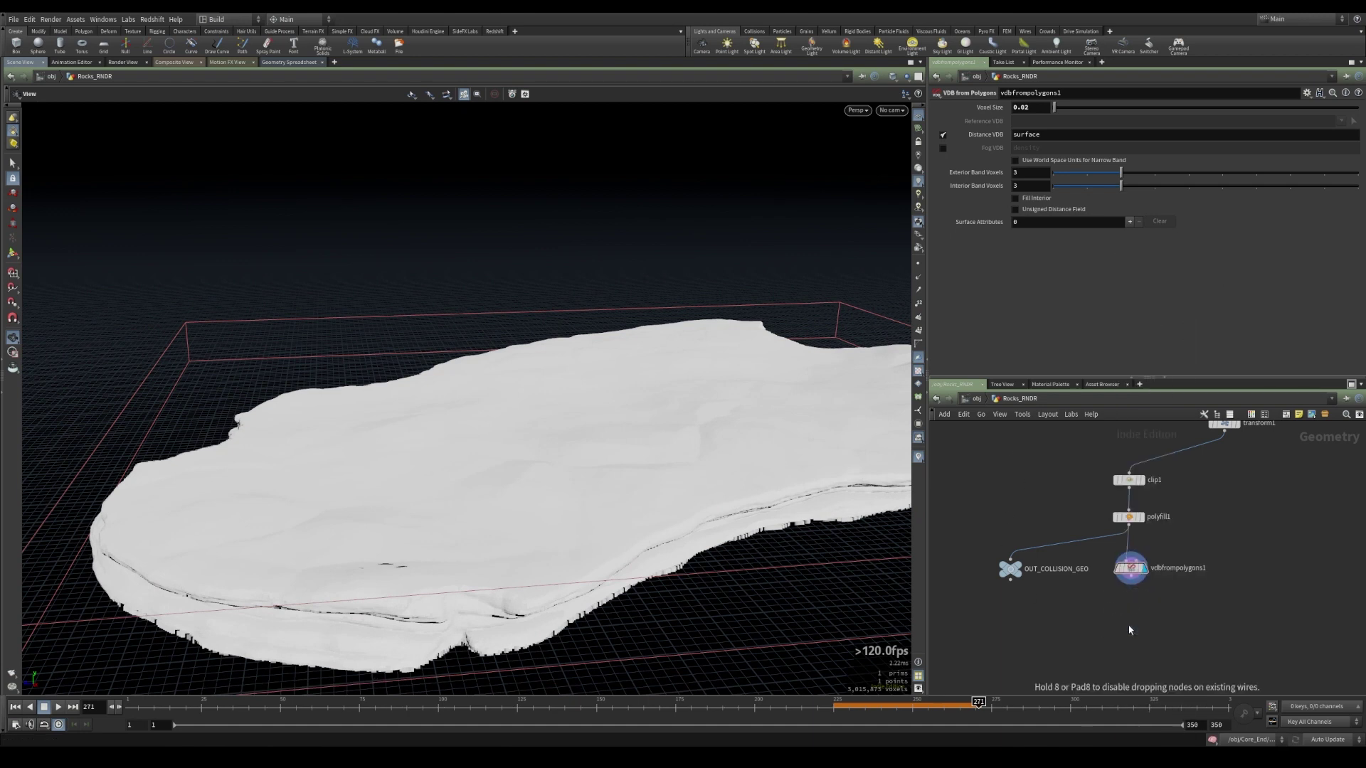
{"action": "left_click", "coordinate": [1129, 624]}
{"action": "left_click_drag", "start_coordinate": [1129, 626], "coordinate": [1129, 614]}
{"action": "double_click", "coordinate": [1150, 613]}
{"action": "type", "text": "OUT_COLLIS"}
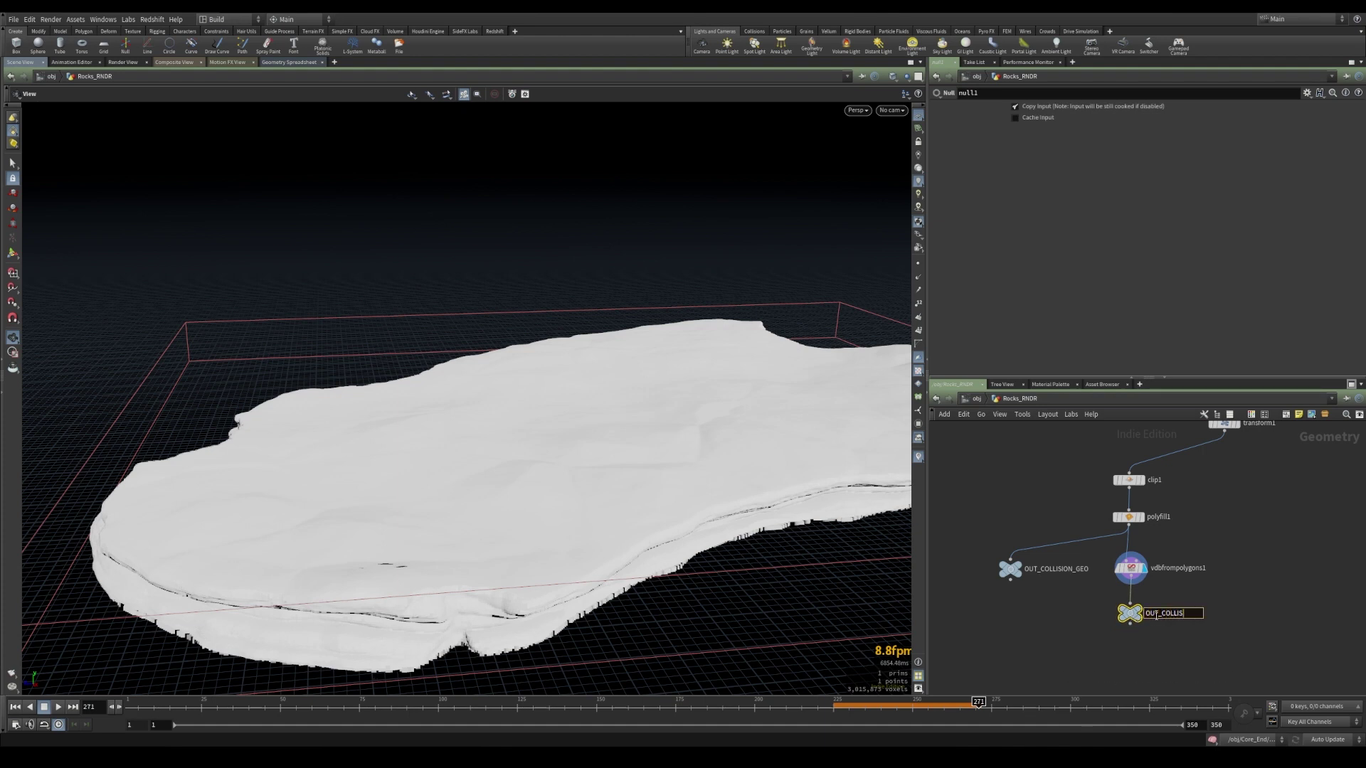
{"action": "type", "text": "ION_SDF"}
{"action": "key", "text": "Return"}
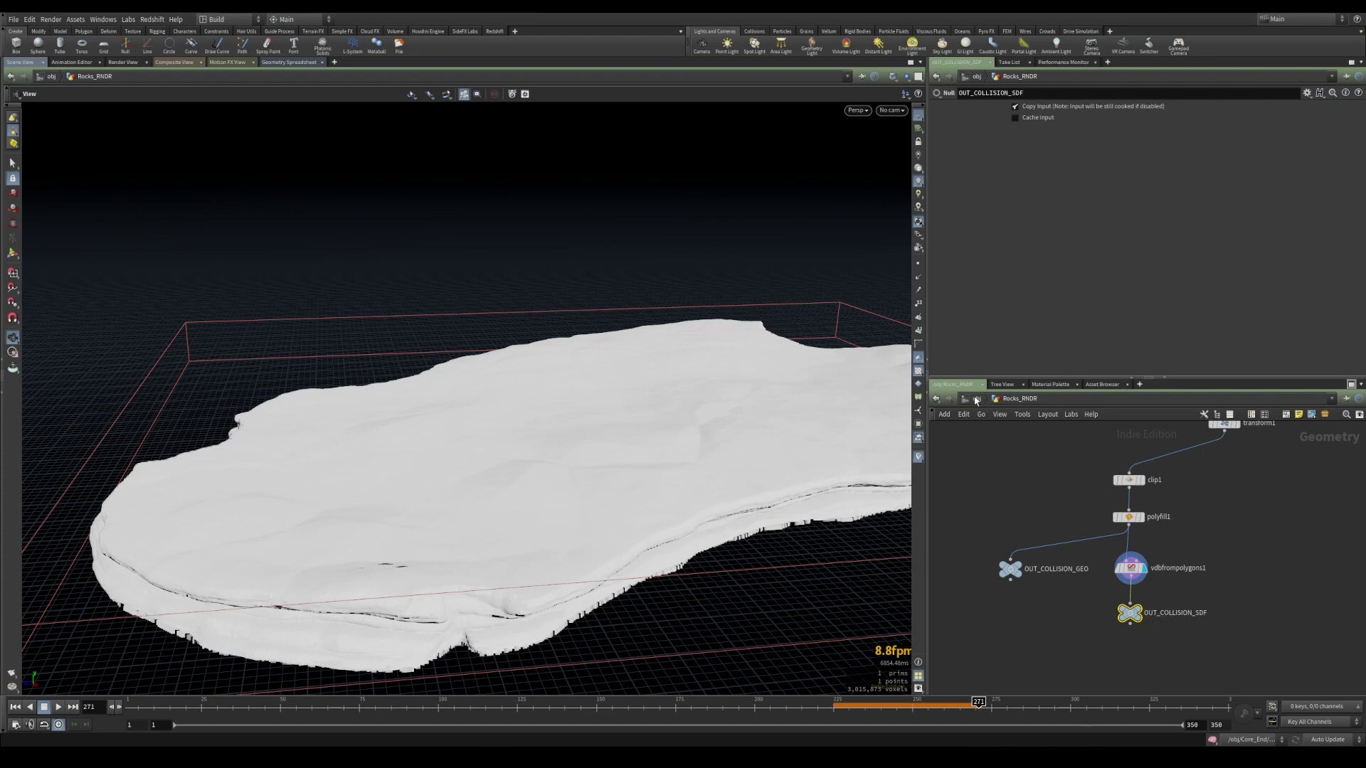
- Go back to frame 225 and open the dopnet1 network inside Core_End
{"action": "left_click", "coordinate": [975, 399]}
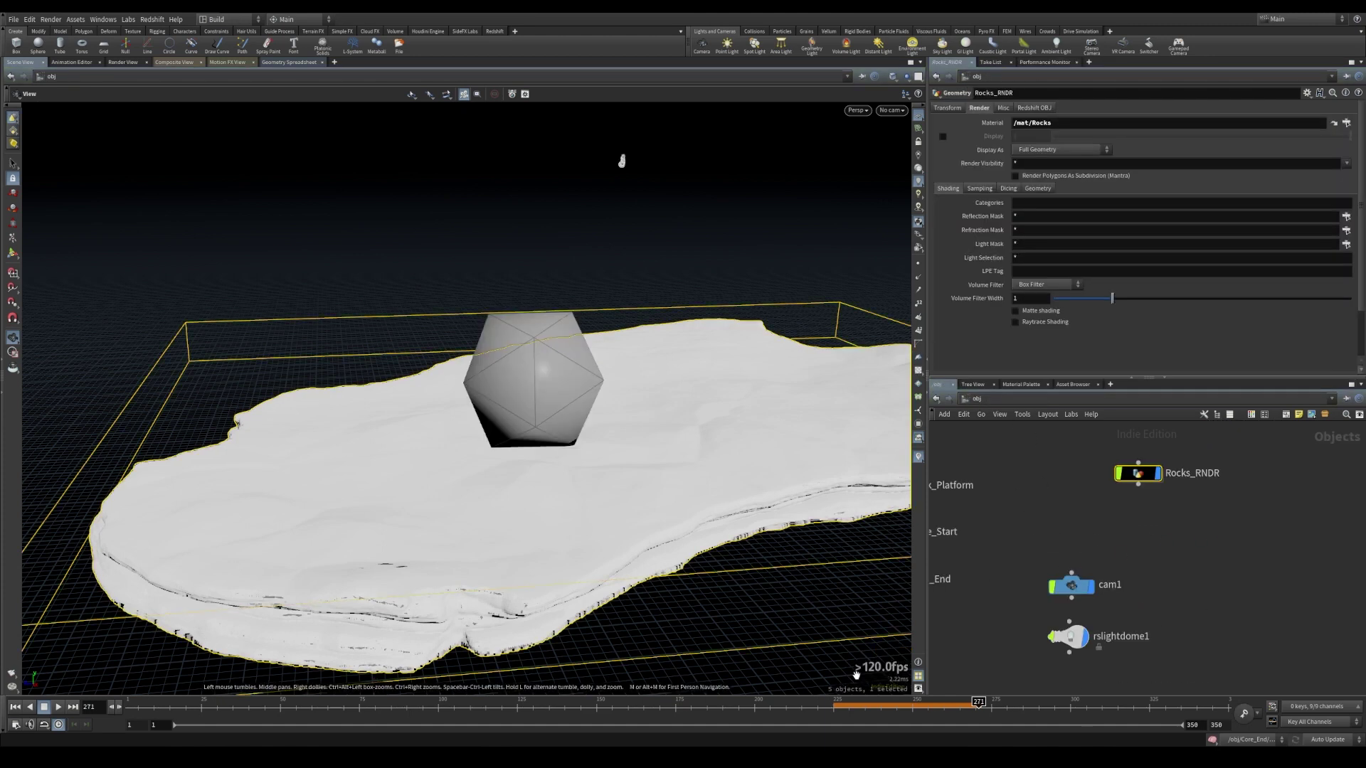
{"action": "left_click", "coordinate": [834, 704]}
{"action": "middle_click_drag", "start_coordinate": [1033, 575], "coordinate": [1186, 549]}
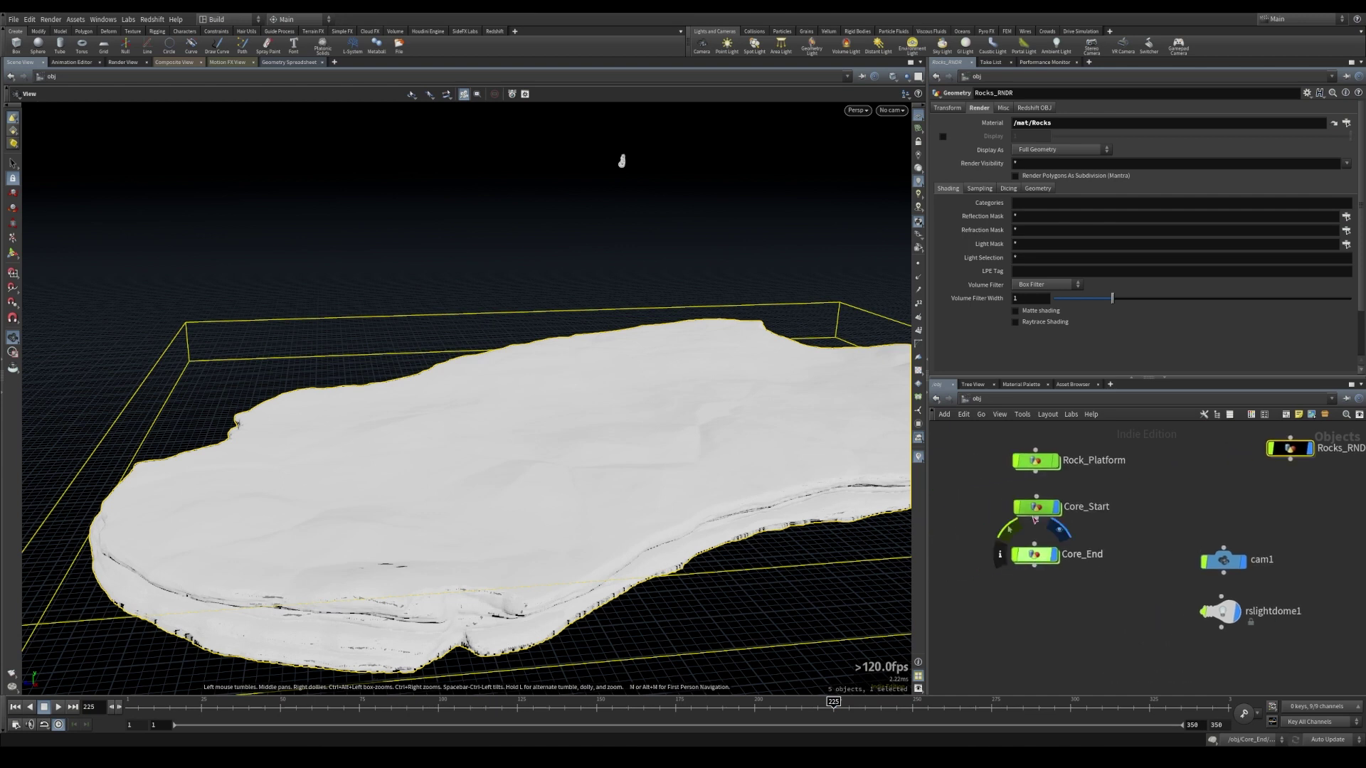
{"action": "double_click", "coordinate": [1029, 555]}
{"action": "middle_click_drag", "start_coordinate": [1062, 613], "coordinate": [1002, 551]}
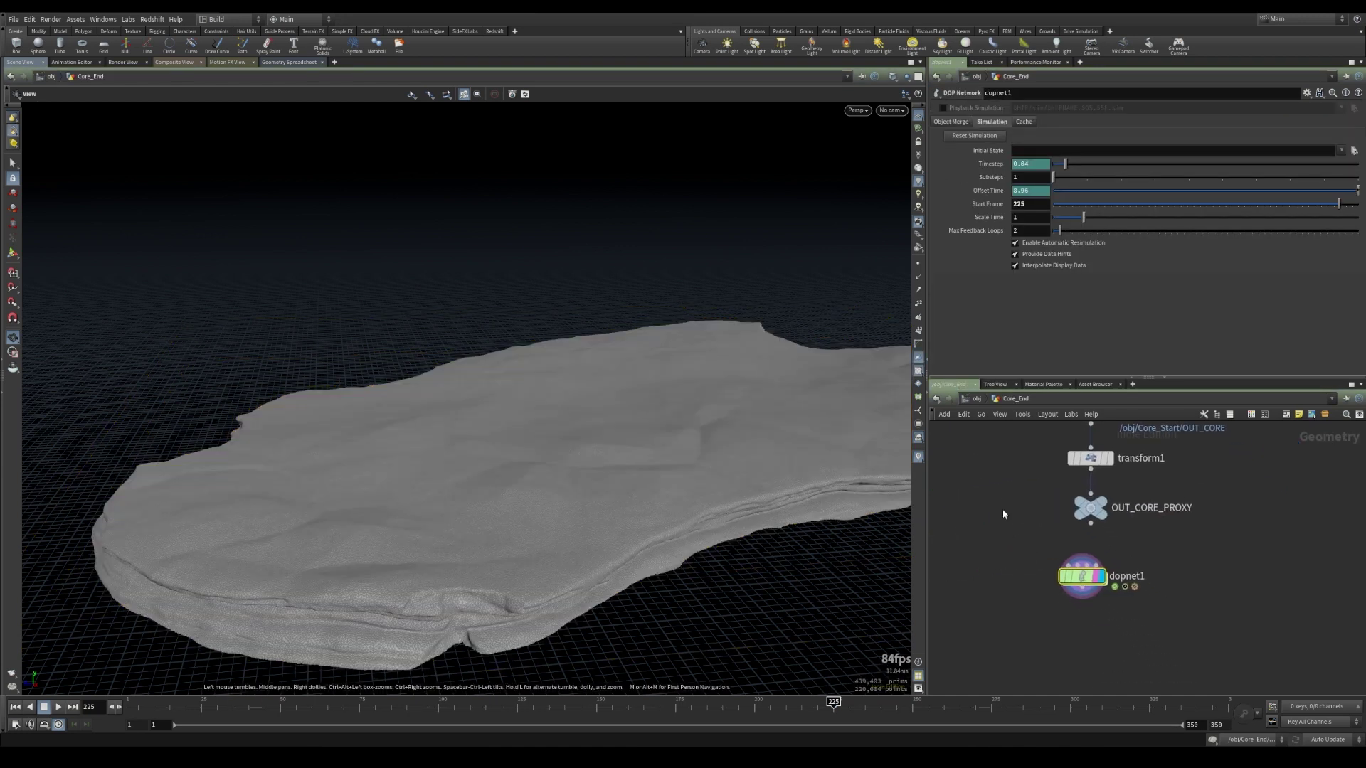
{"action": "double_click", "coordinate": [1081, 576]}
- Undo the last parameter change, hide staticobject1's Bullet Data guide geometry, and show the RBD Solver volume's Collision Guide
{"action": "key", "text": "ctrl+z"}
{"action": "left_click", "coordinate": [1015, 255]}
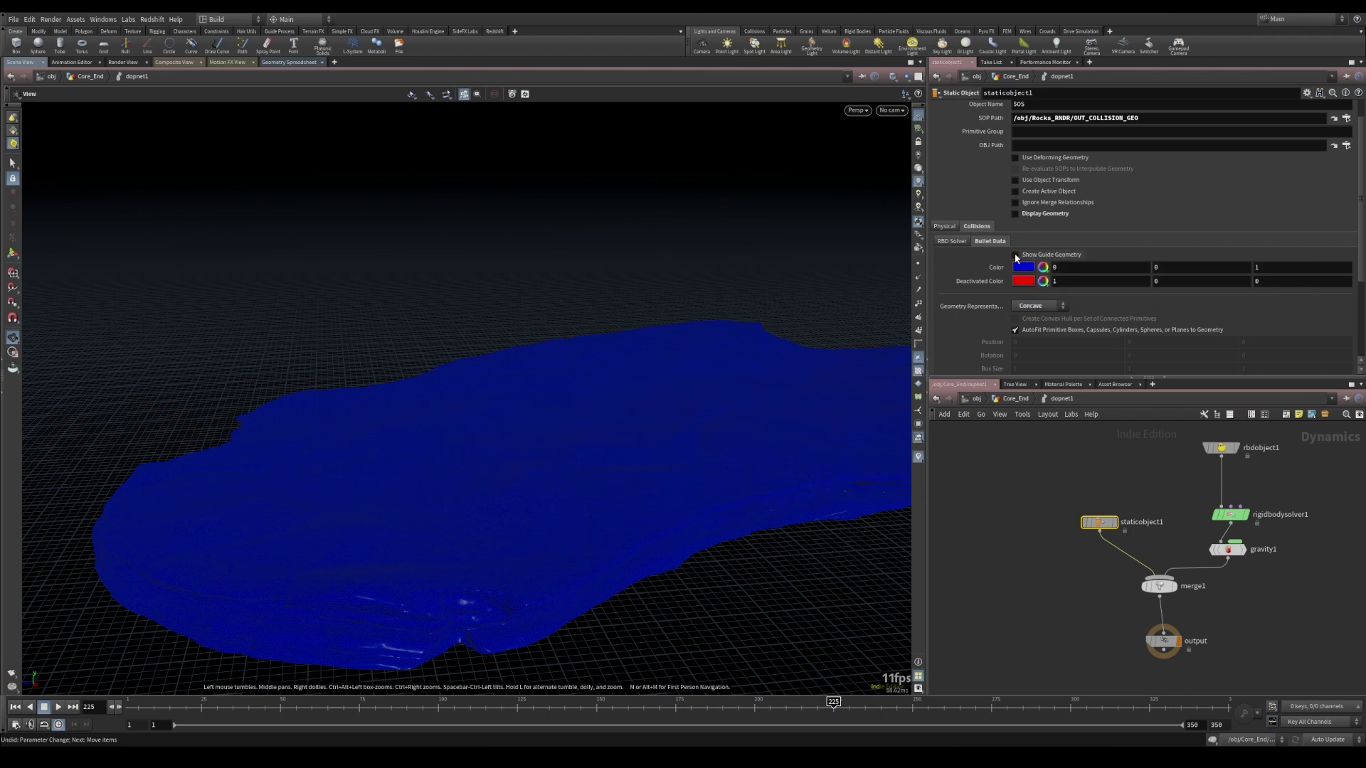
{"action": "left_click", "coordinate": [960, 241]}
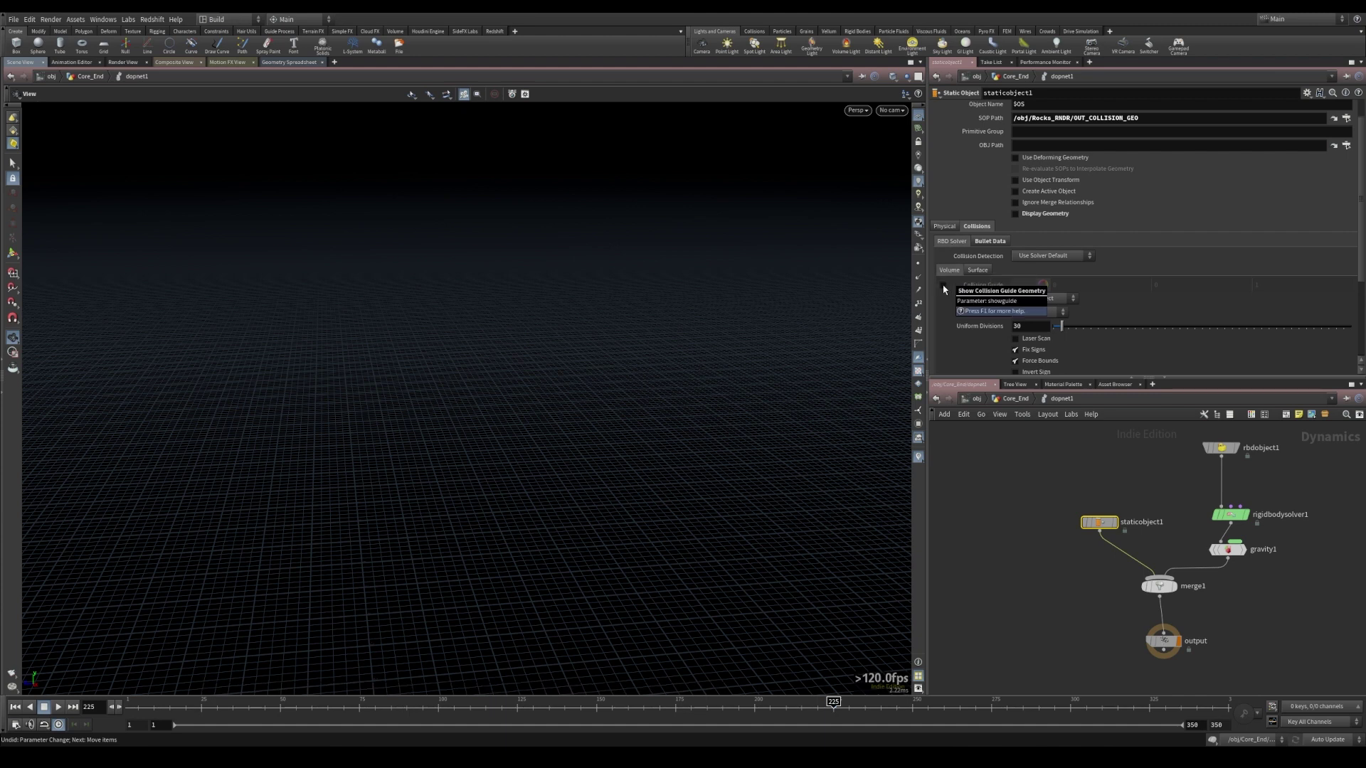
{"action": "left_click", "coordinate": [944, 286]}
{"action": "left_click_drag", "start_coordinate": [579, 448], "coordinate": [653, 402]}
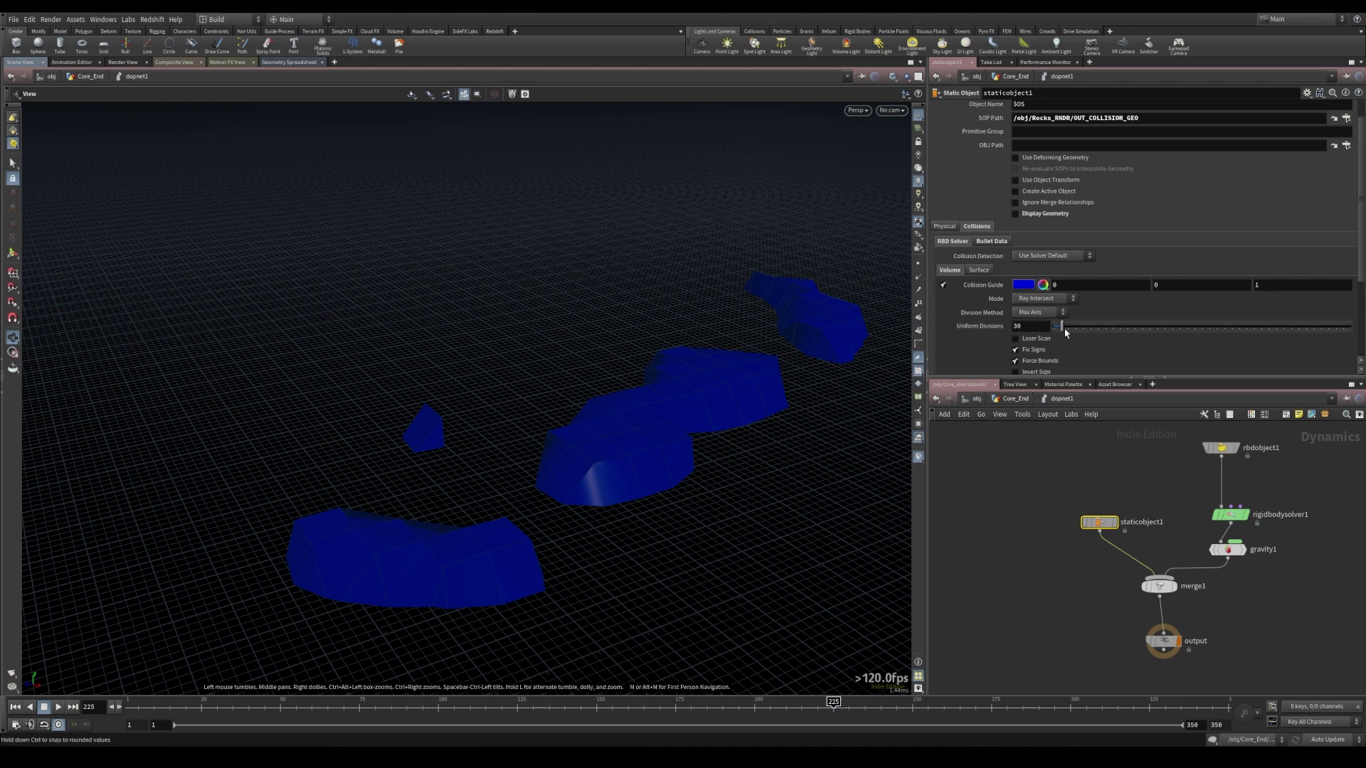
- Try higher Uniform Divisions values, such as 51, on the RBD Solver collision volume and undo the changes
{"action": "left_click_drag", "start_coordinate": [1065, 332], "coordinate": [1071, 331]}
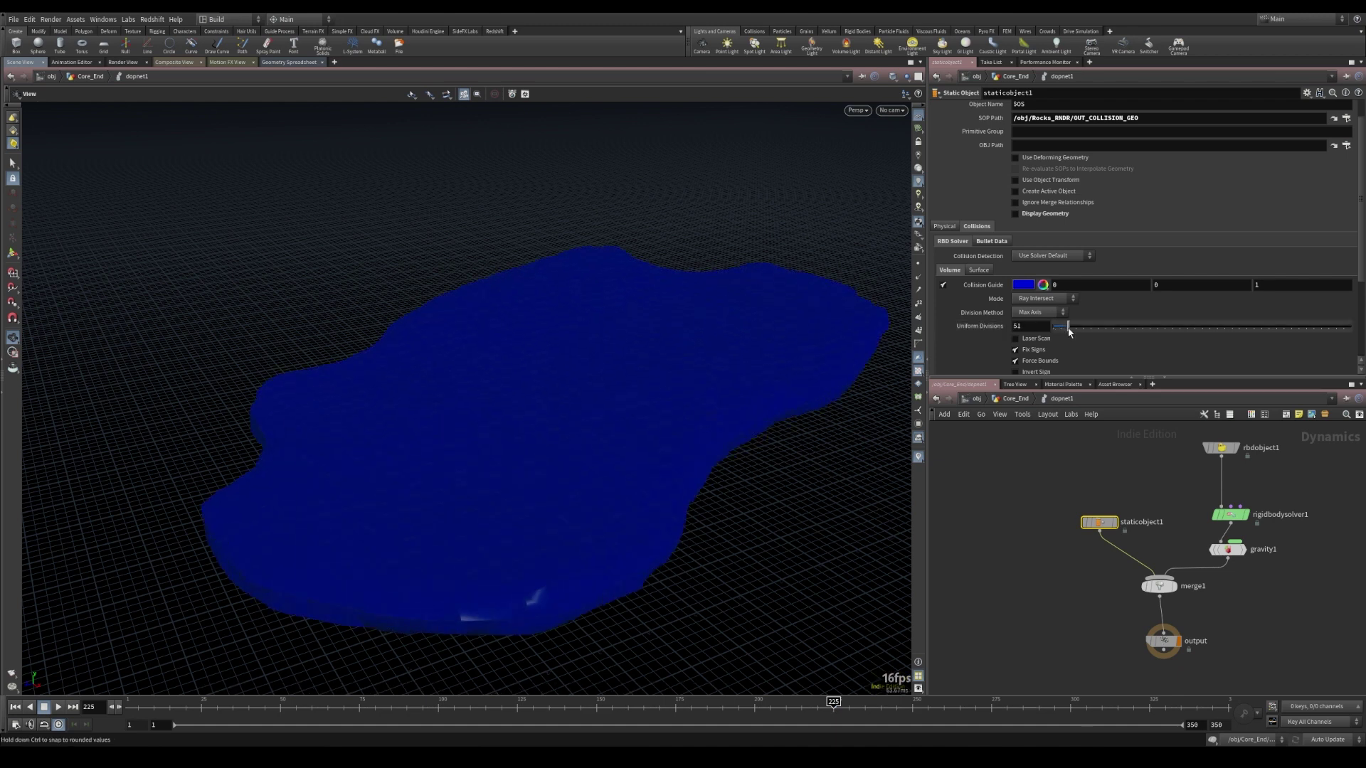
{"action": "left_click_drag", "start_coordinate": [1071, 332], "coordinate": [1079, 331]}
{"action": "key", "text": "ctrl+z"}
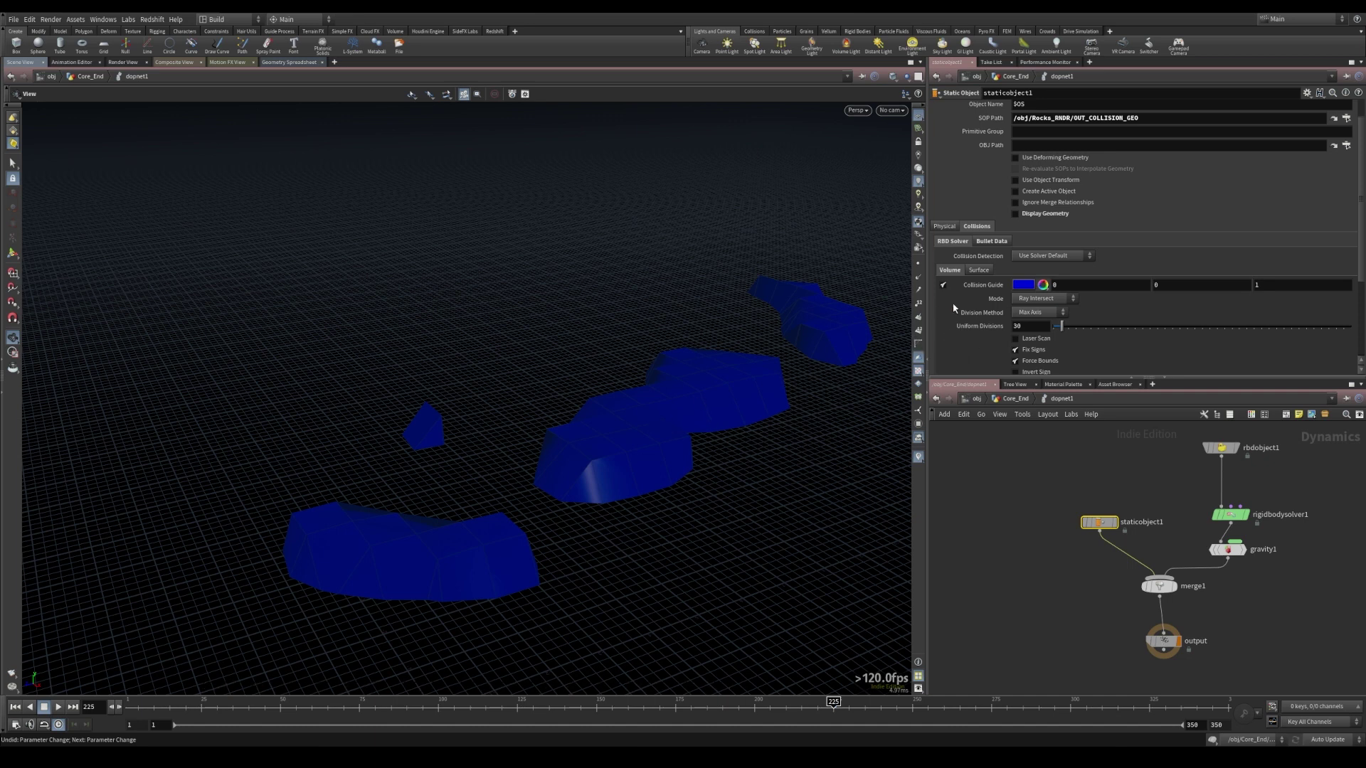
- Set the collision volume's Mode to Volume Sample and its Proxy Volume to /obj/Rocks_RNDR/OUT_COLLISION_SDF
{"action": "left_click", "coordinate": [1045, 299]}
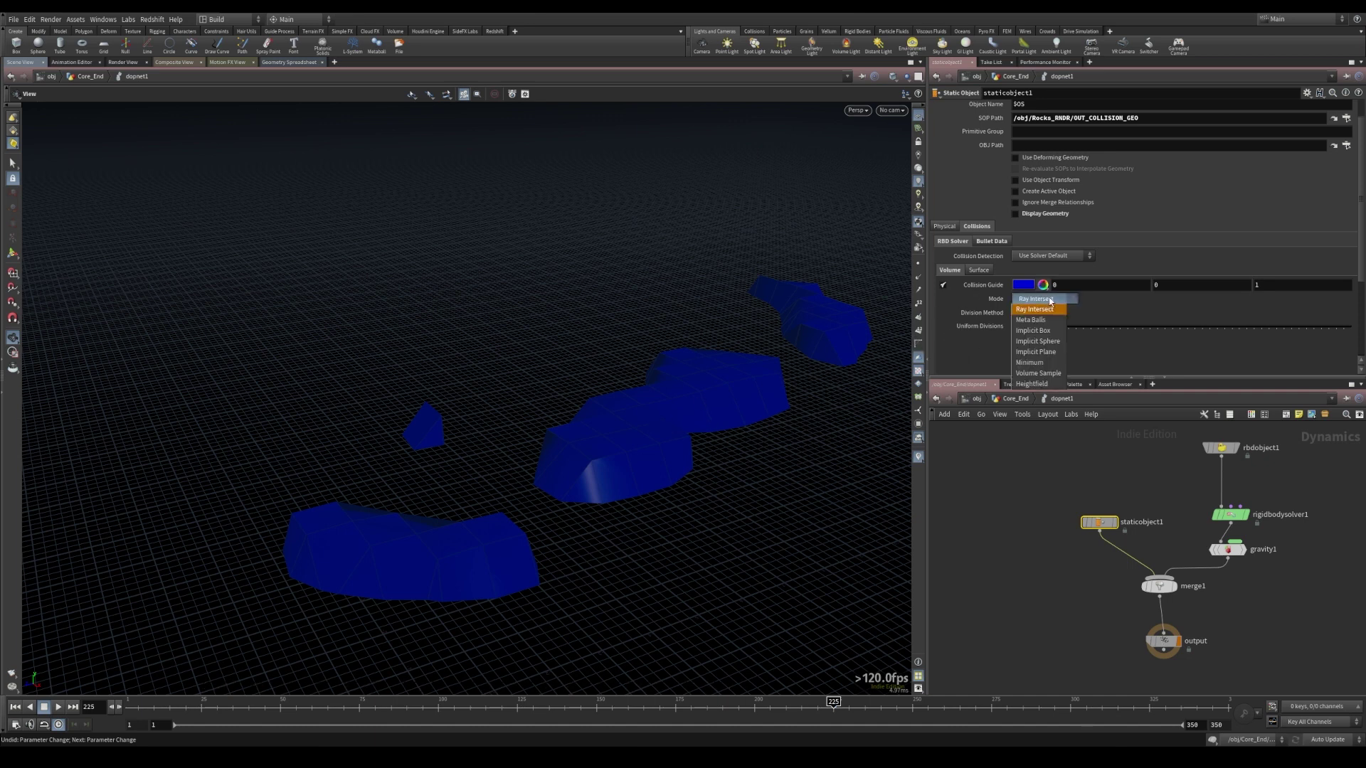
{"action": "left_click", "coordinate": [1045, 375]}
{"action": "scroll", "coordinate": [973, 344], "scroll_direction": "down", "scroll_amount": 3}
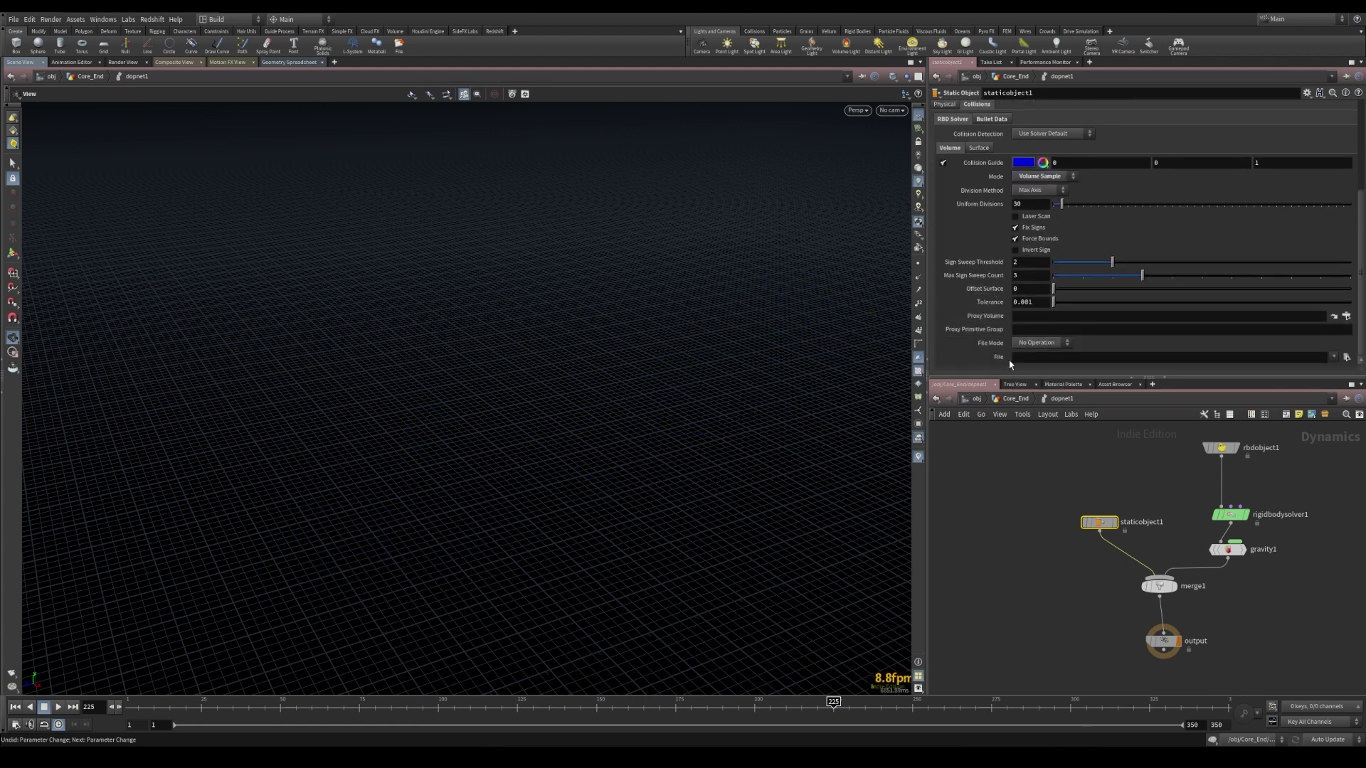
{"action": "left_click", "coordinate": [1347, 320]}
{"action": "left_click_drag", "start_coordinate": [1284, 228], "coordinate": [740, 195]}
{"action": "left_click", "coordinate": [721, 247]}
{"action": "left_click", "coordinate": [711, 228]}
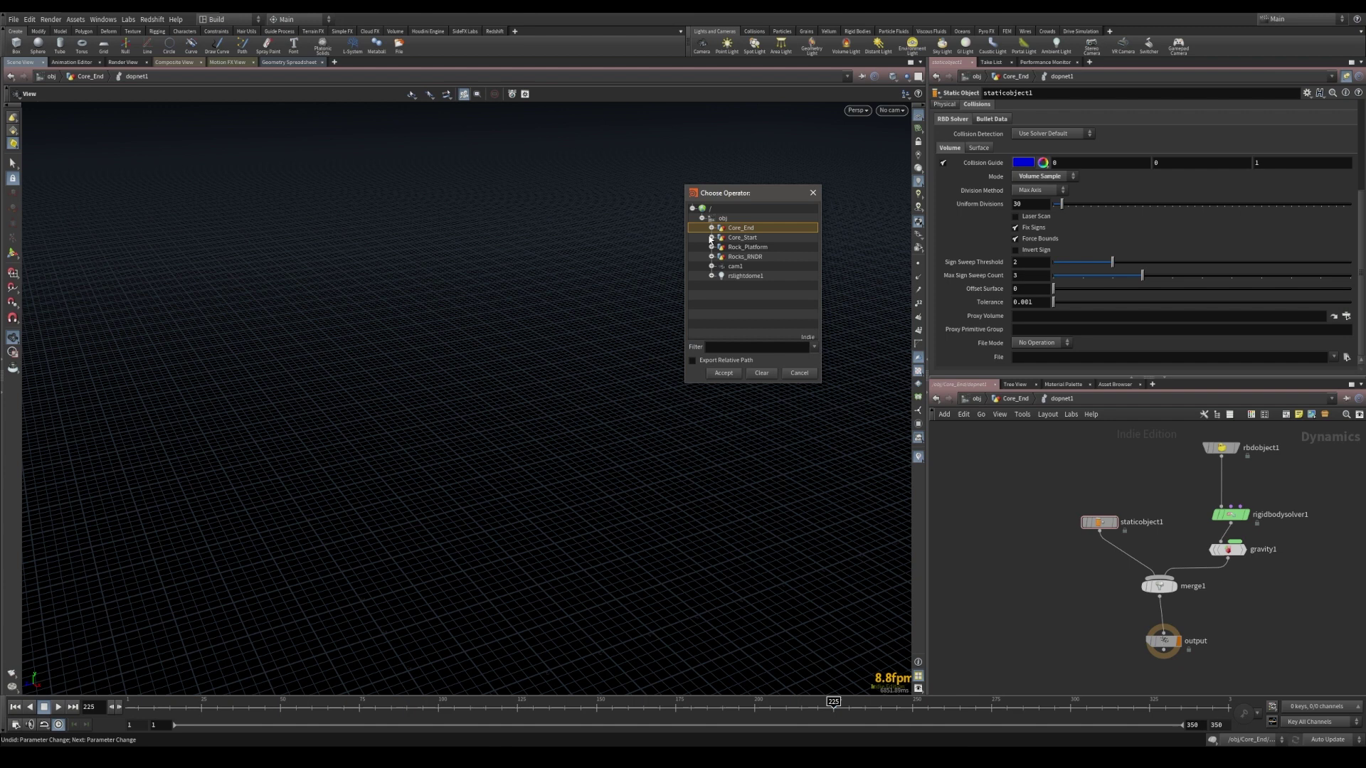
{"action": "left_click", "coordinate": [712, 257]}
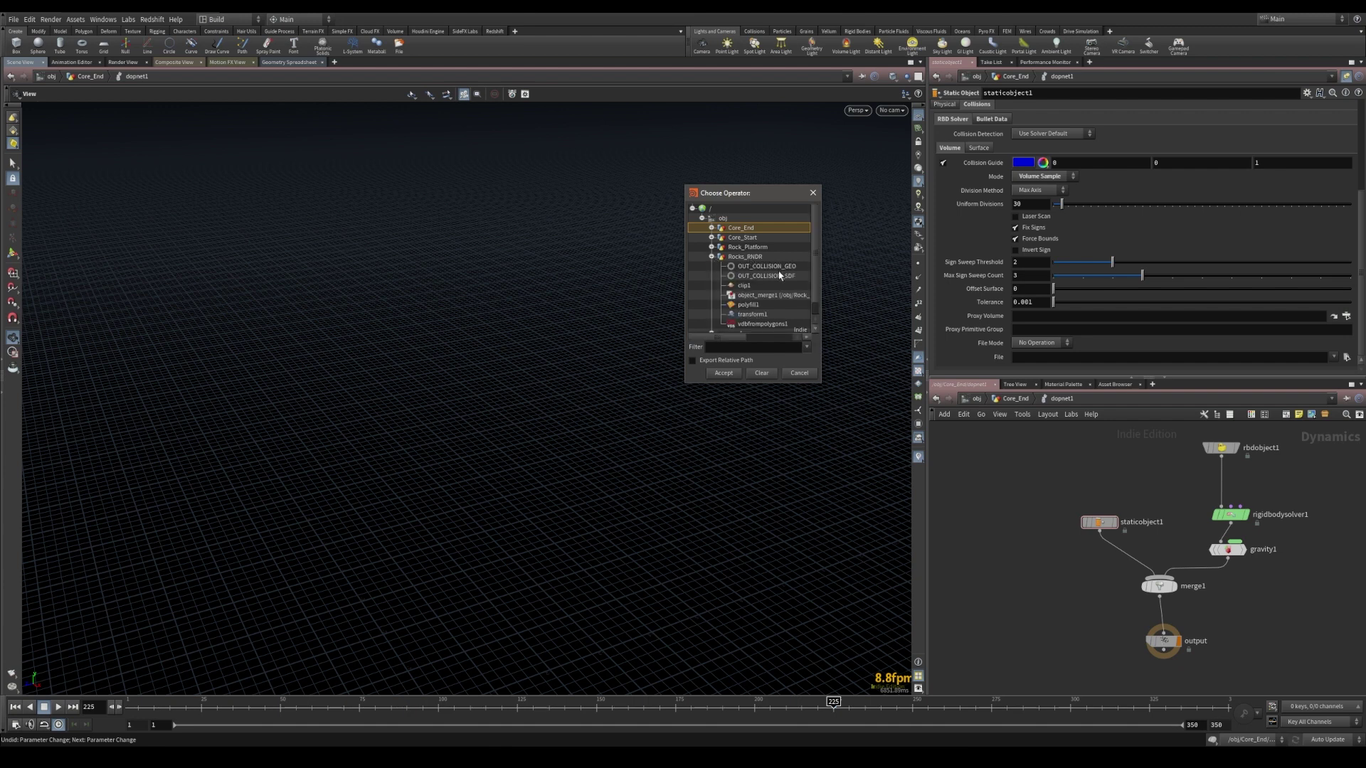
{"action": "left_click", "coordinate": [759, 277]}
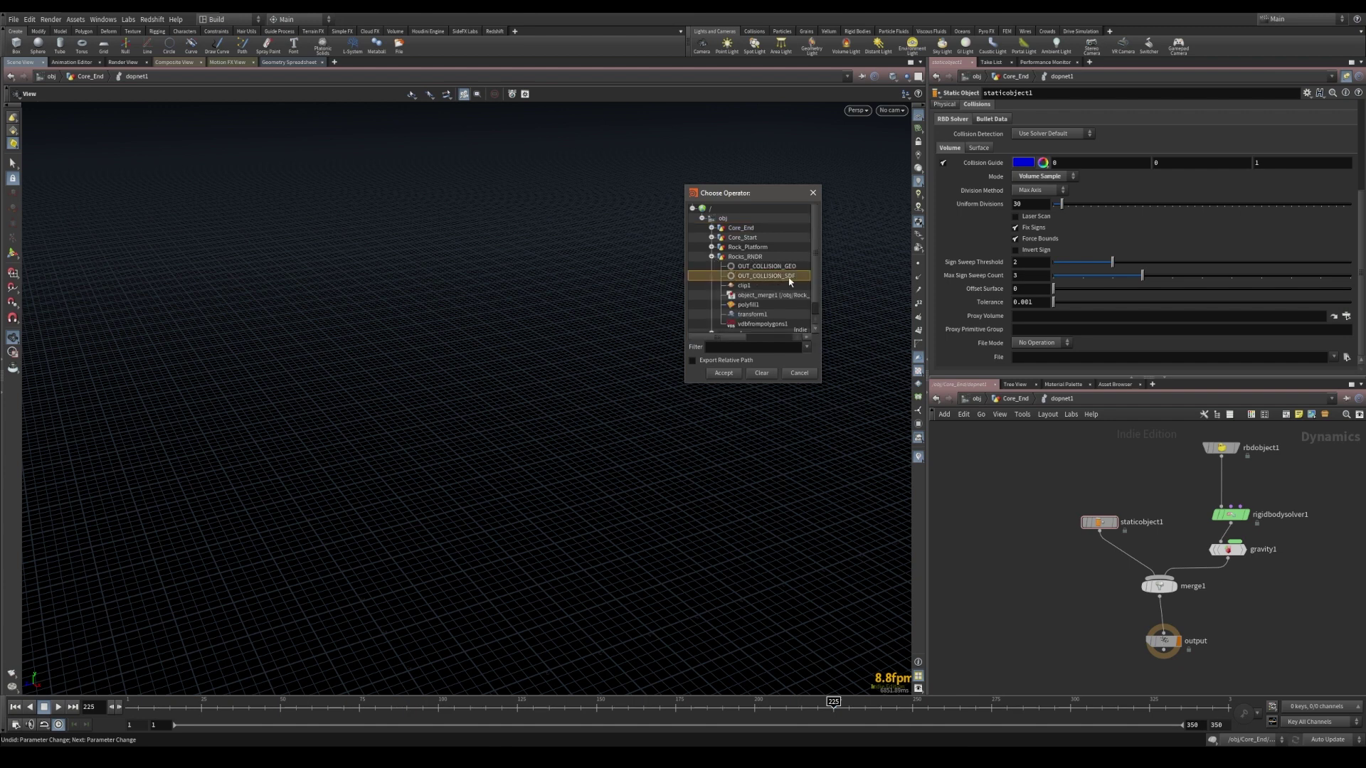
{"action": "left_click", "coordinate": [724, 374]}
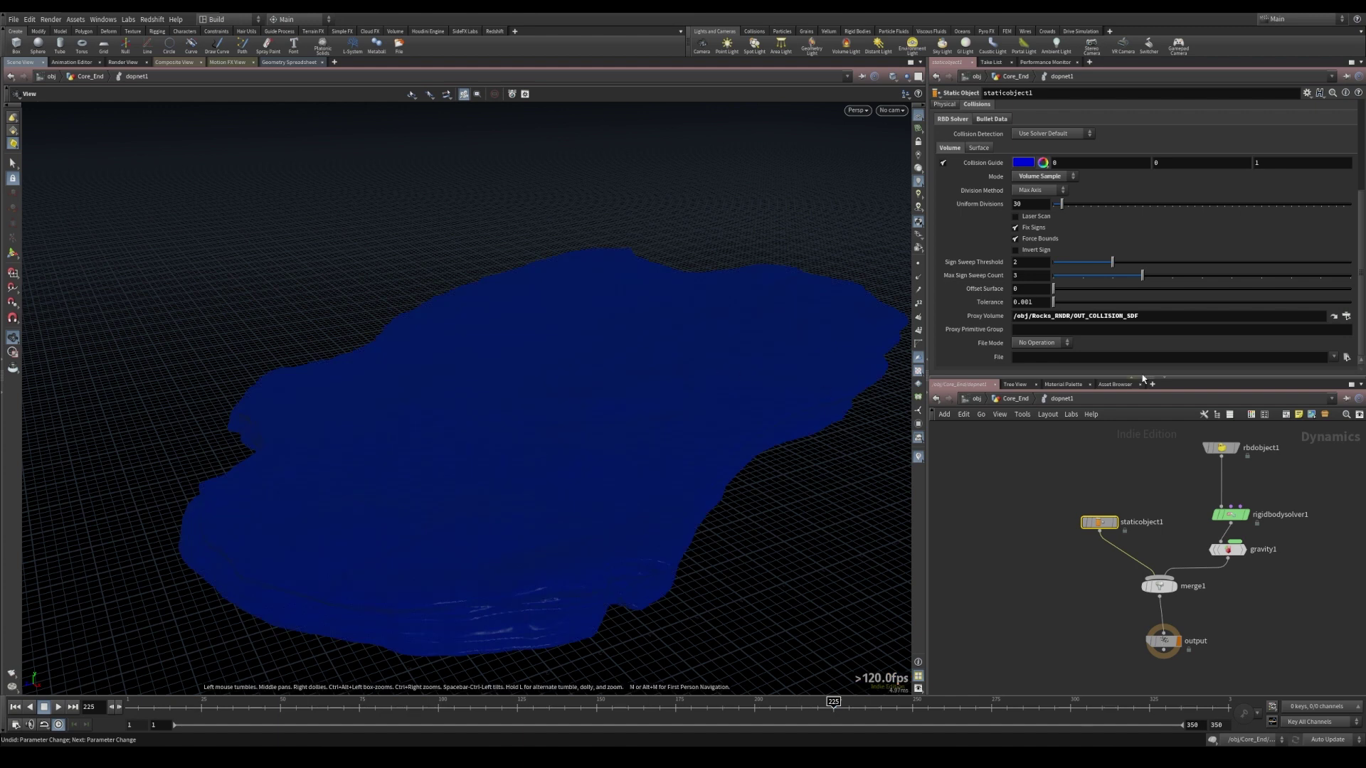
- Toggle the static object's display geometry and its collision guide to compare the rock mesh with the collision volume
{"action": "scroll", "coordinate": [1102, 172], "scroll_direction": "up", "scroll_amount": 5}
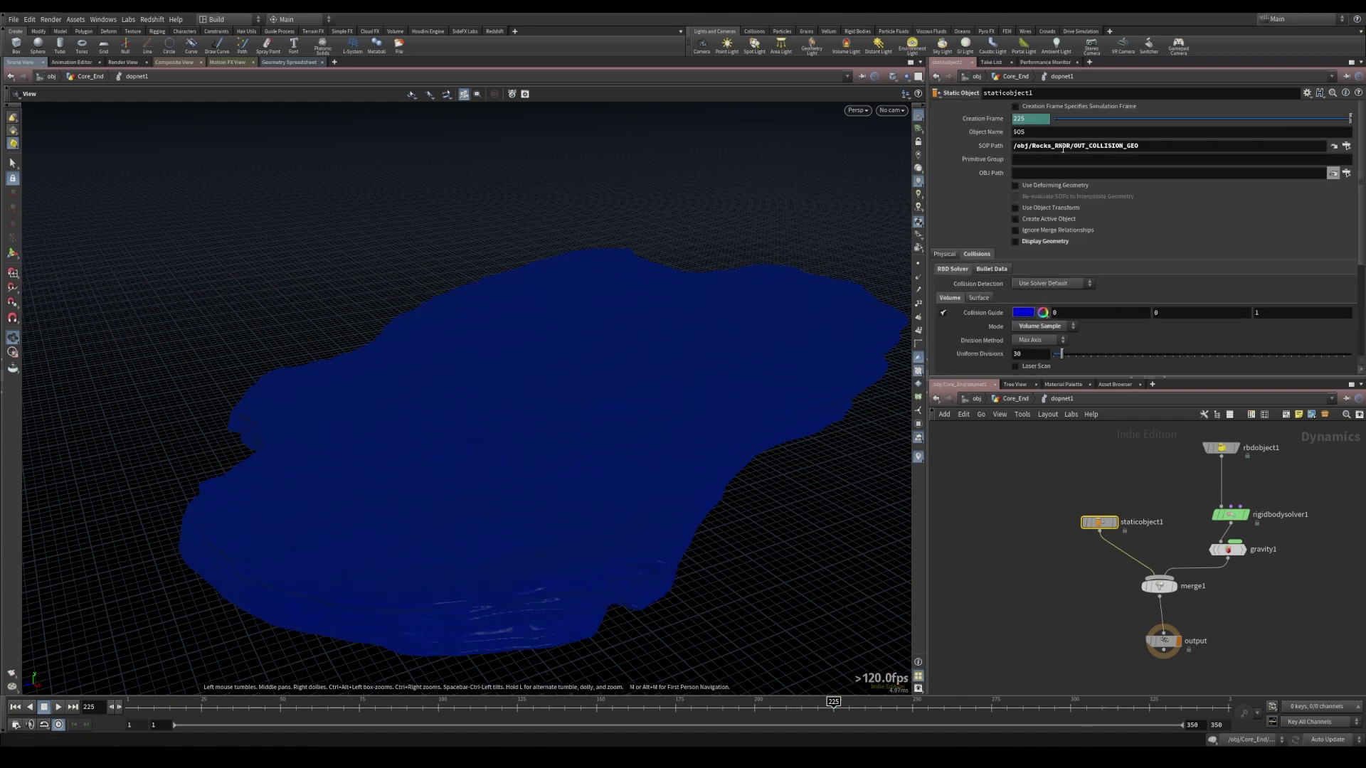
{"action": "left_click", "coordinate": [1016, 242]}
{"action": "left_click", "coordinate": [1015, 242]}
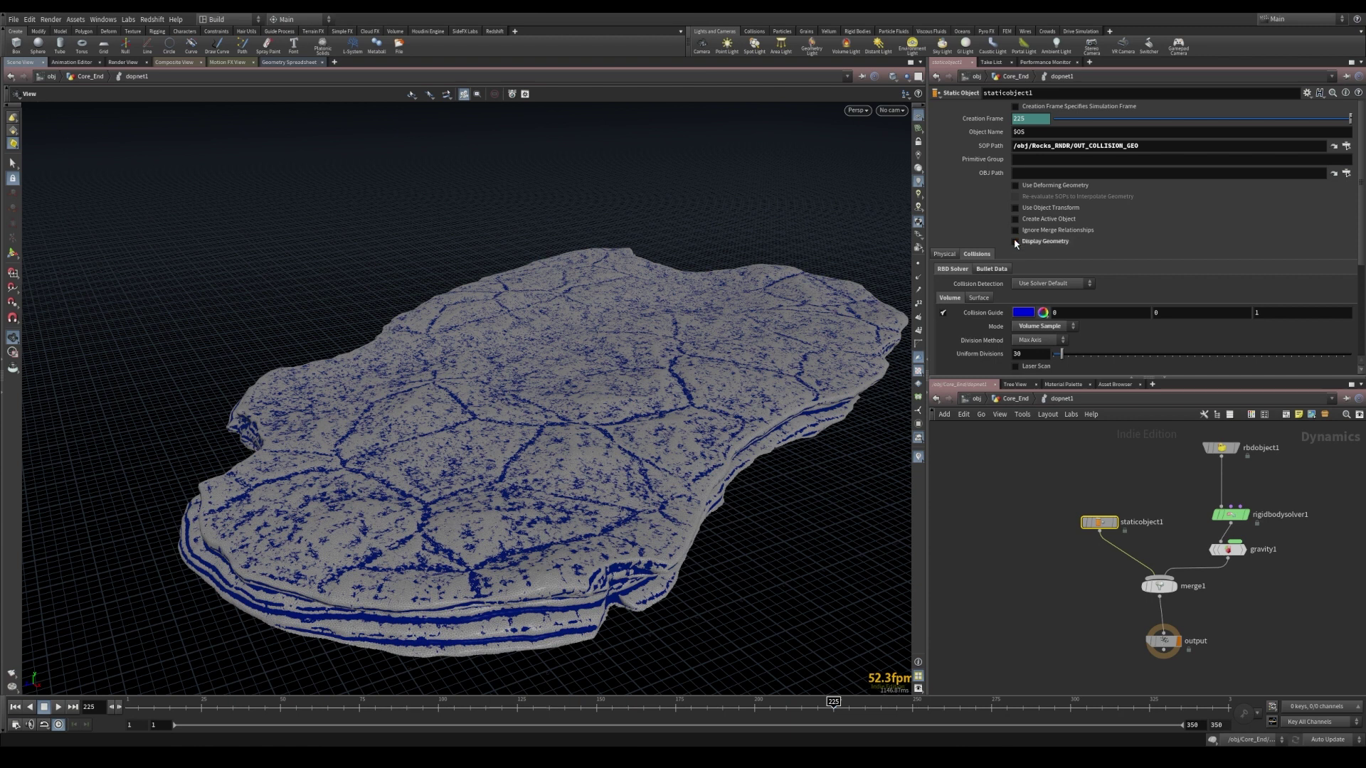
{"action": "left_click_drag", "start_coordinate": [617, 500], "coordinate": [880, 368]}
{"action": "left_click", "coordinate": [943, 313]}
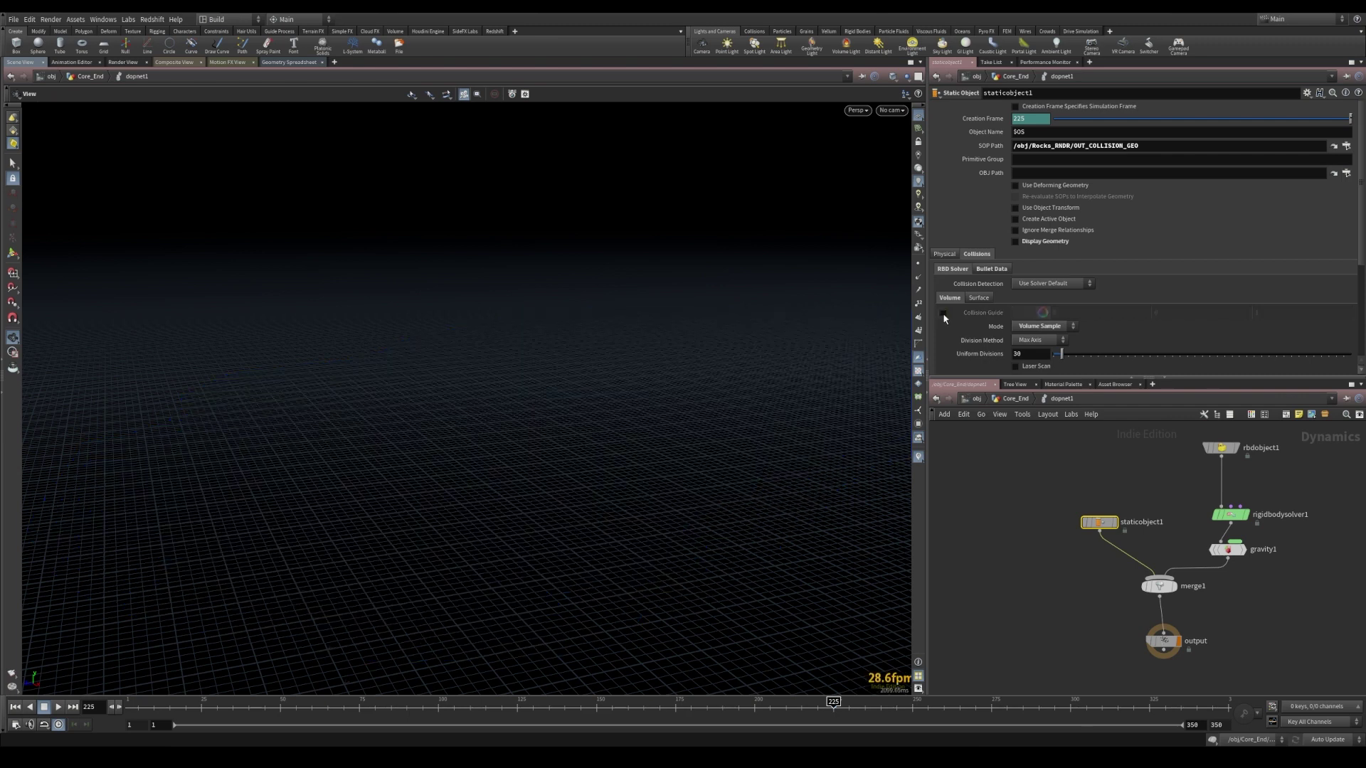
{"action": "left_click_drag", "start_coordinate": [636, 485], "coordinate": [683, 395]}
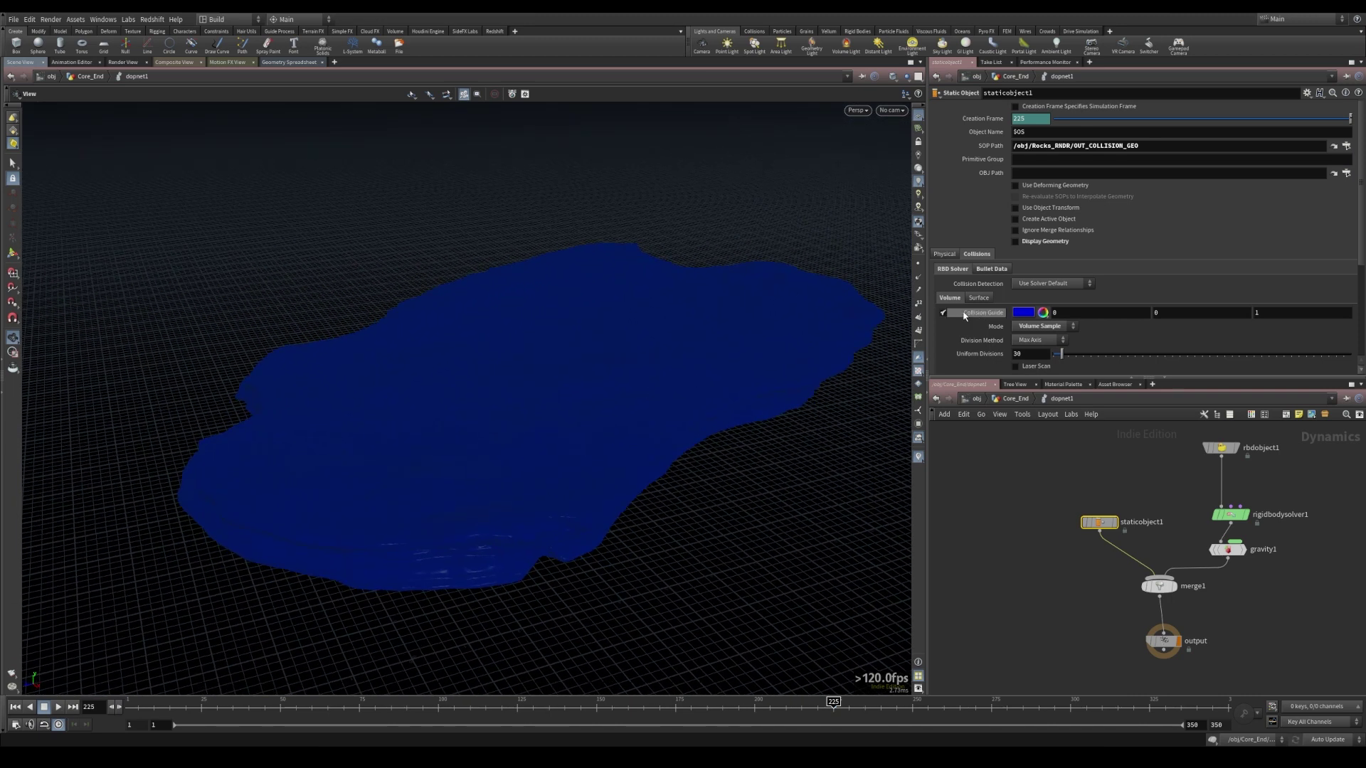
- Hide the static object's collision guide and enable Display Geometry for the rock
{"action": "left_click", "coordinate": [943, 313]}
{"action": "scroll", "coordinate": [1149, 303], "scroll_direction": "down", "scroll_amount": 3}
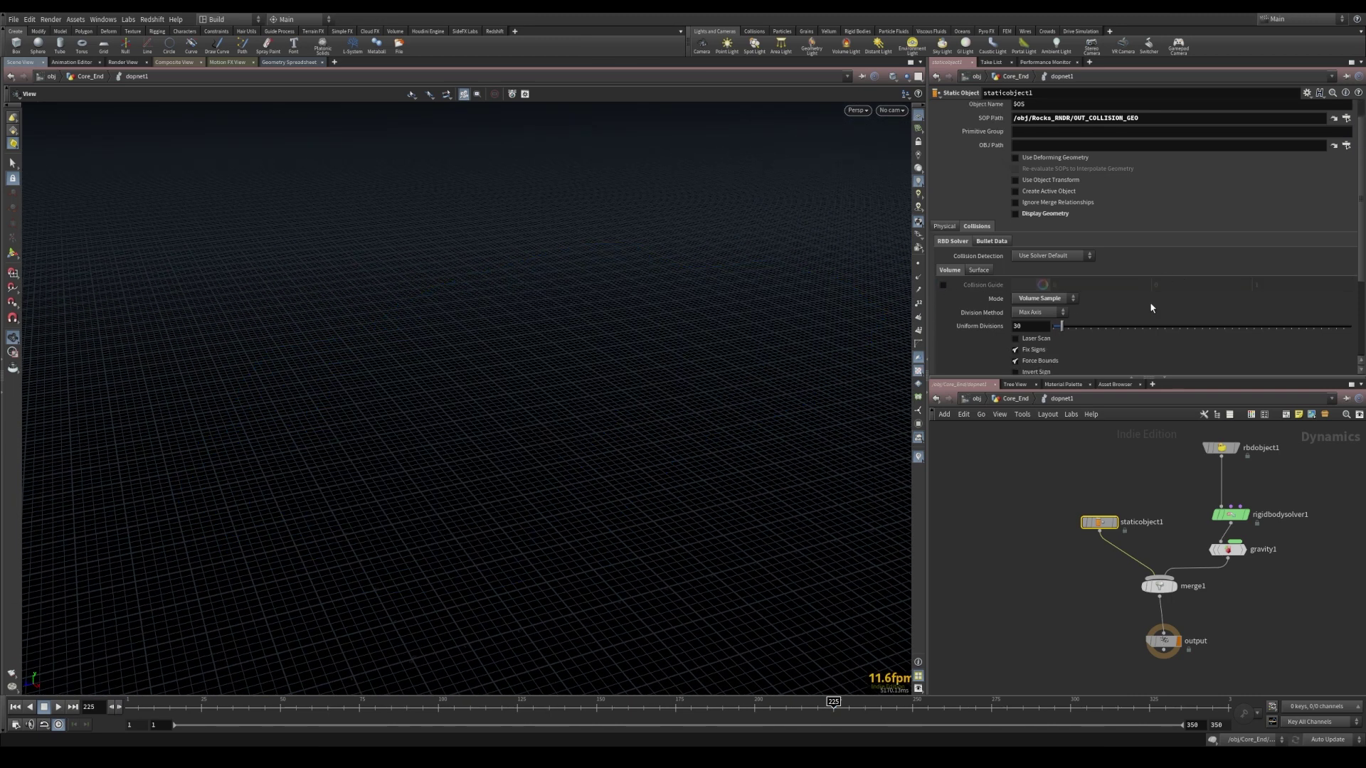
{"action": "scroll", "coordinate": [1007, 232], "scroll_direction": "up", "scroll_amount": 2}
{"action": "left_click", "coordinate": [1015, 213]}
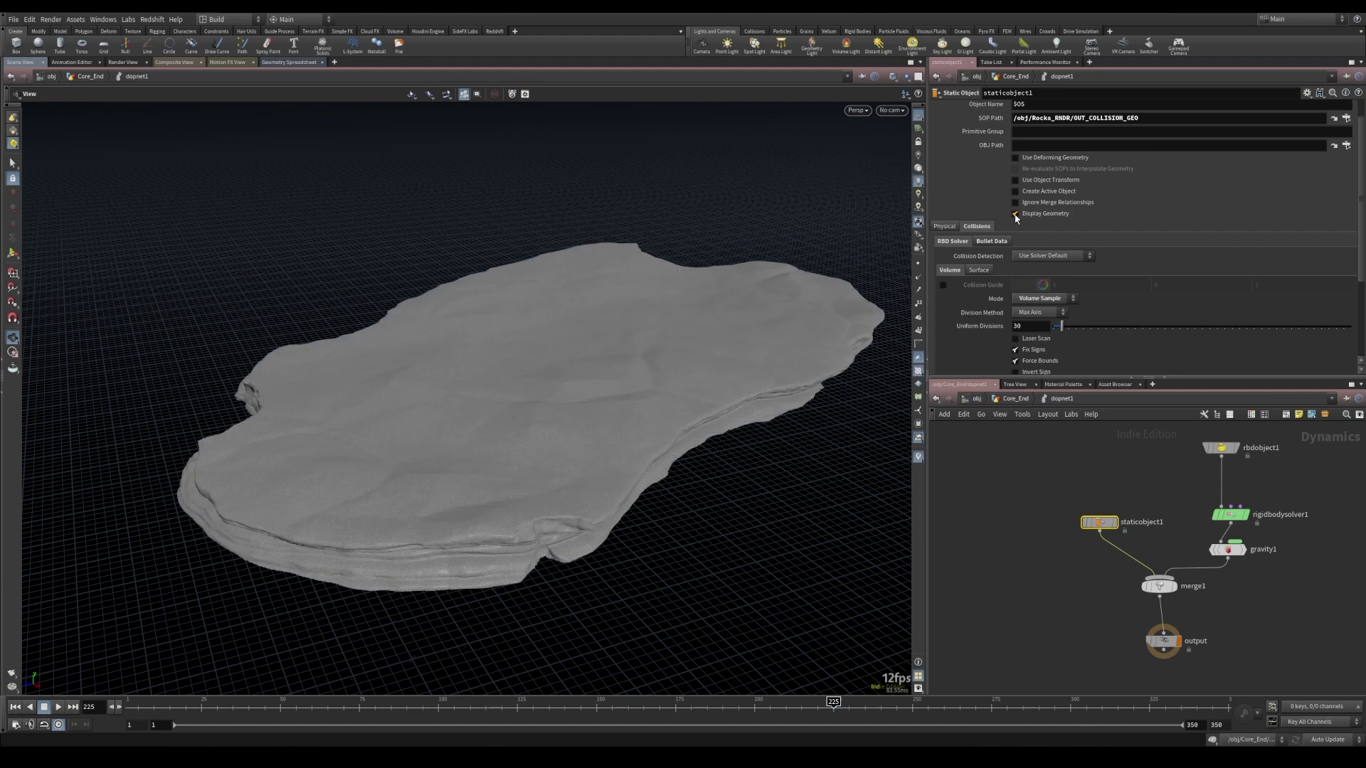
- Set the solver engine of the rigidbodysolver1 node to RBD
{"action": "middle_click_drag", "start_coordinate": [1123, 482], "coordinate": [1030, 518]}
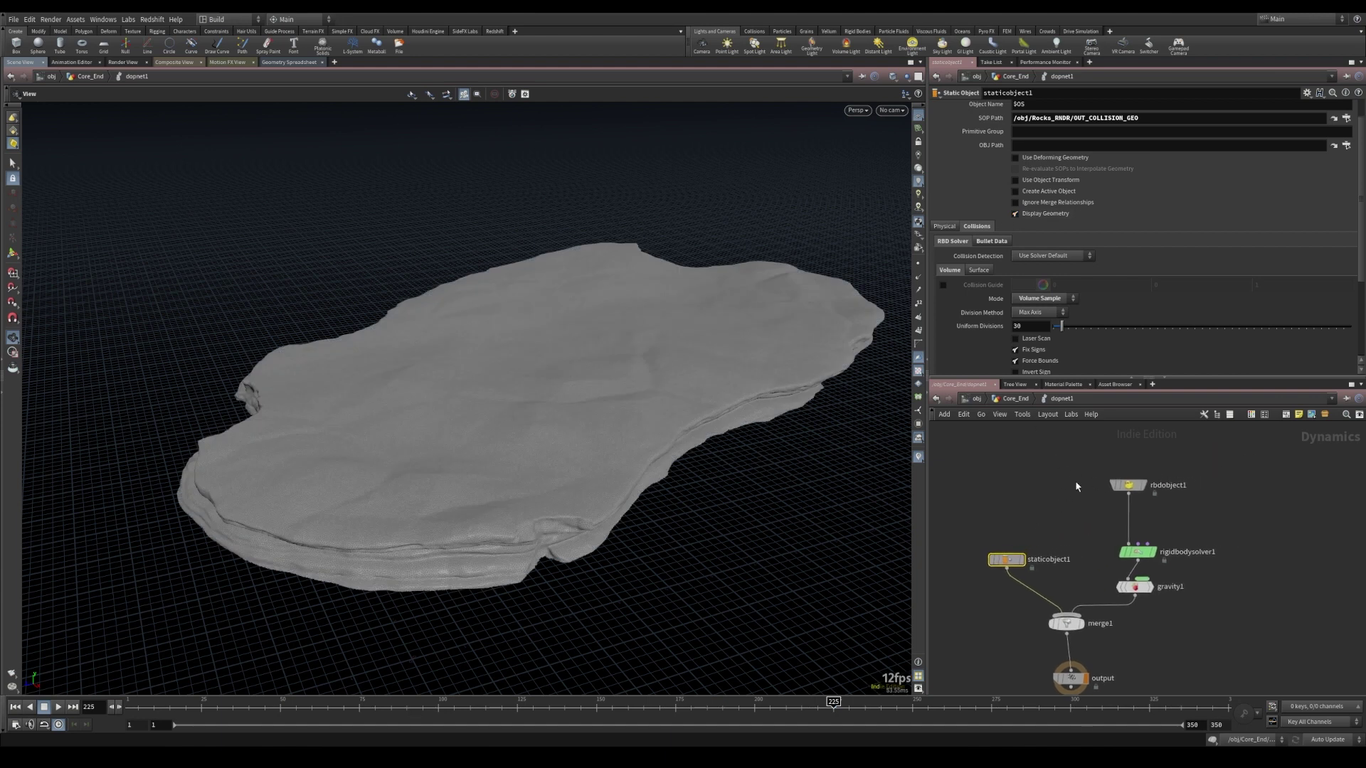
{"action": "left_click", "coordinate": [1137, 552]}
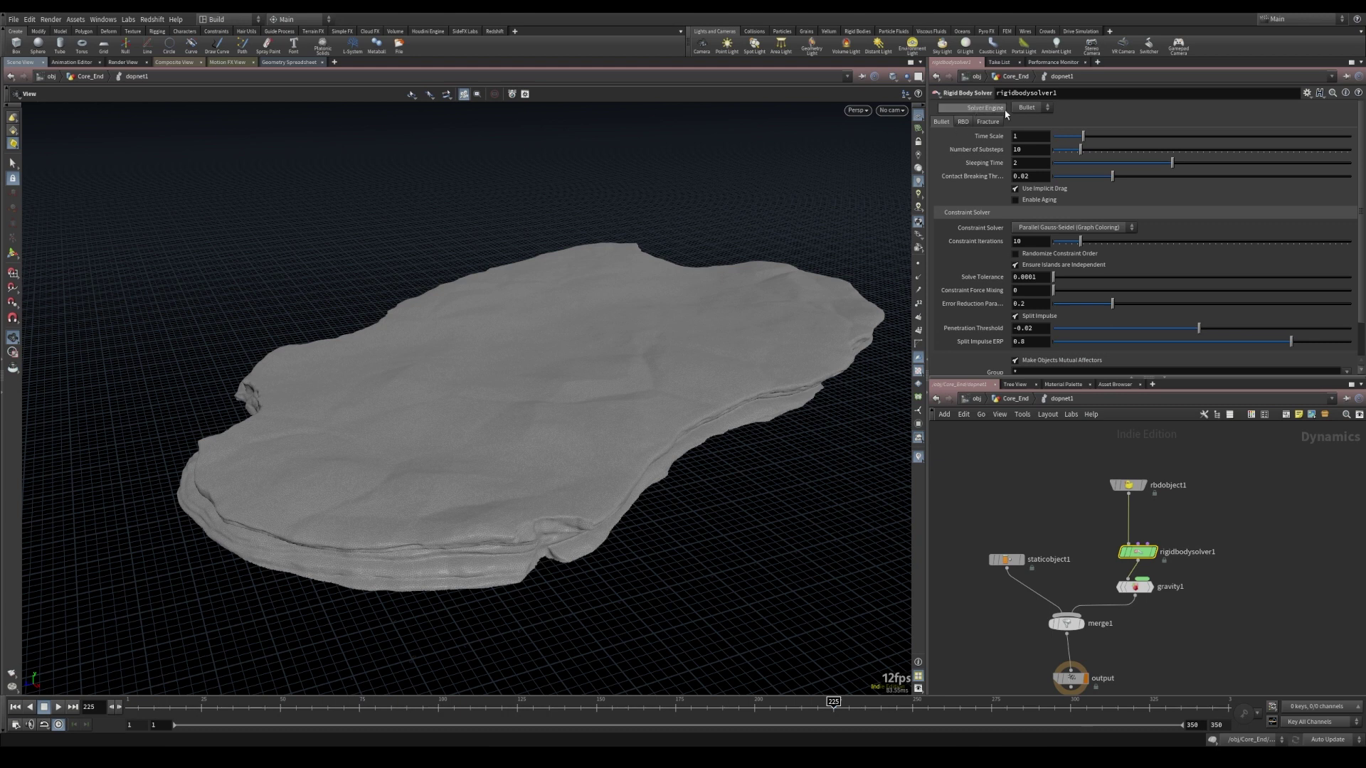
{"action": "left_click", "coordinate": [1027, 107]}
{"action": "left_click", "coordinate": [1018, 134]}
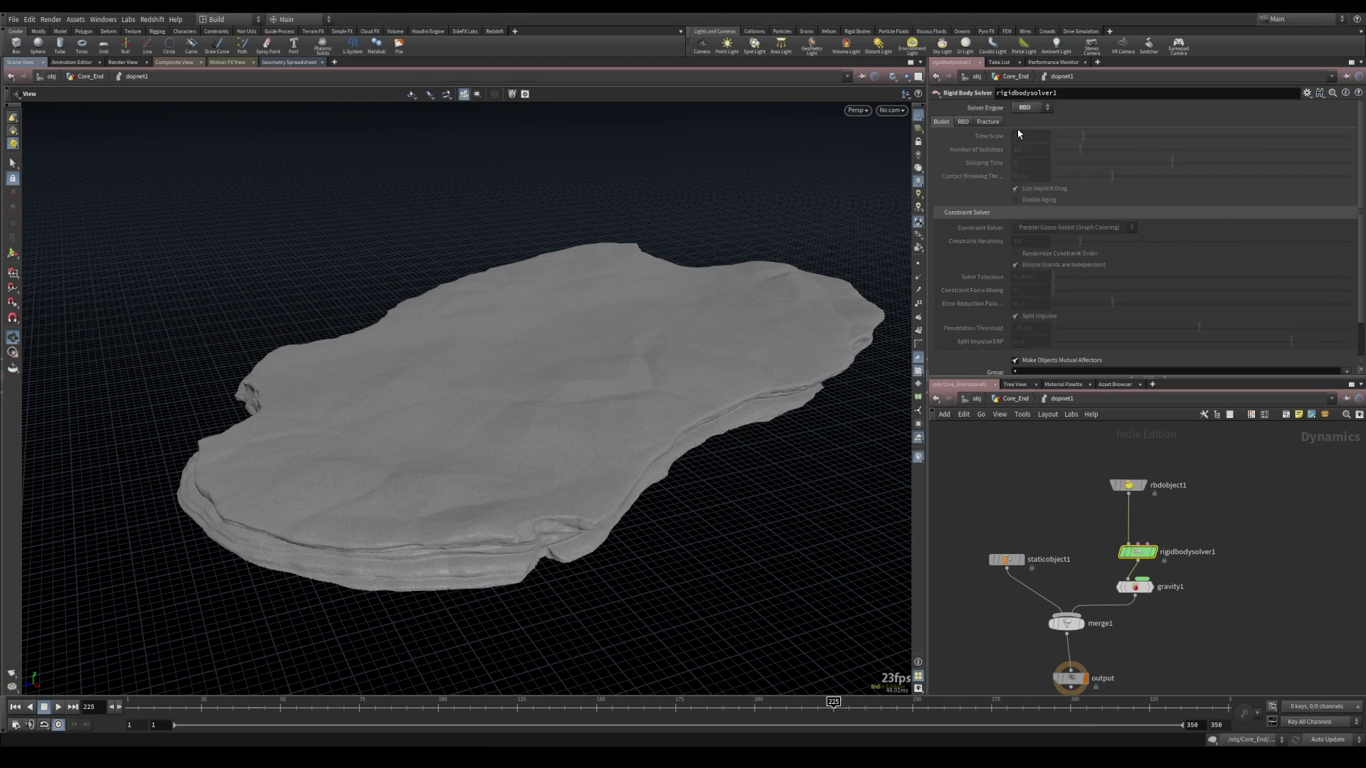
- Play the simulation, check from several angles how the core lands on the rock, and return to the start around frame 225
{"action": "left_click", "coordinate": [58, 708]}
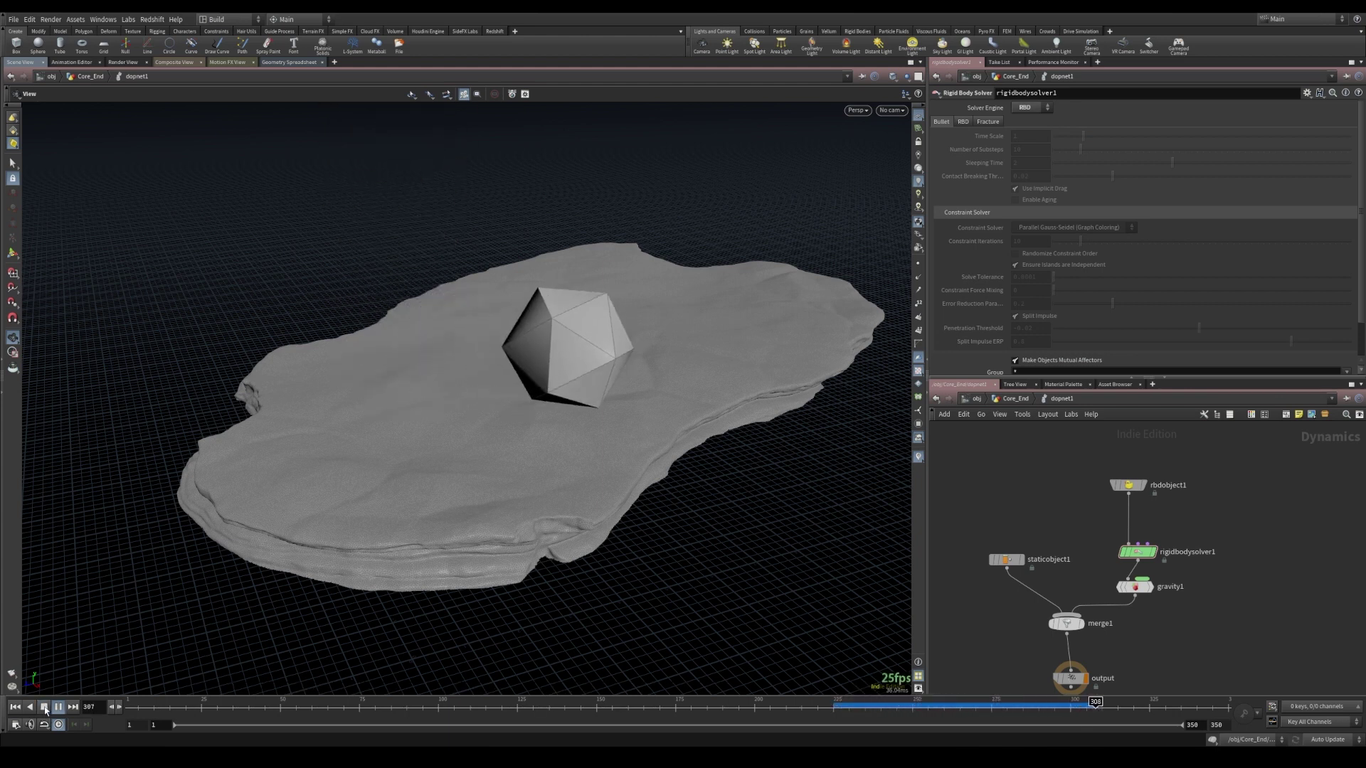
{"action": "left_click_drag", "start_coordinate": [422, 492], "coordinate": [851, 625]}
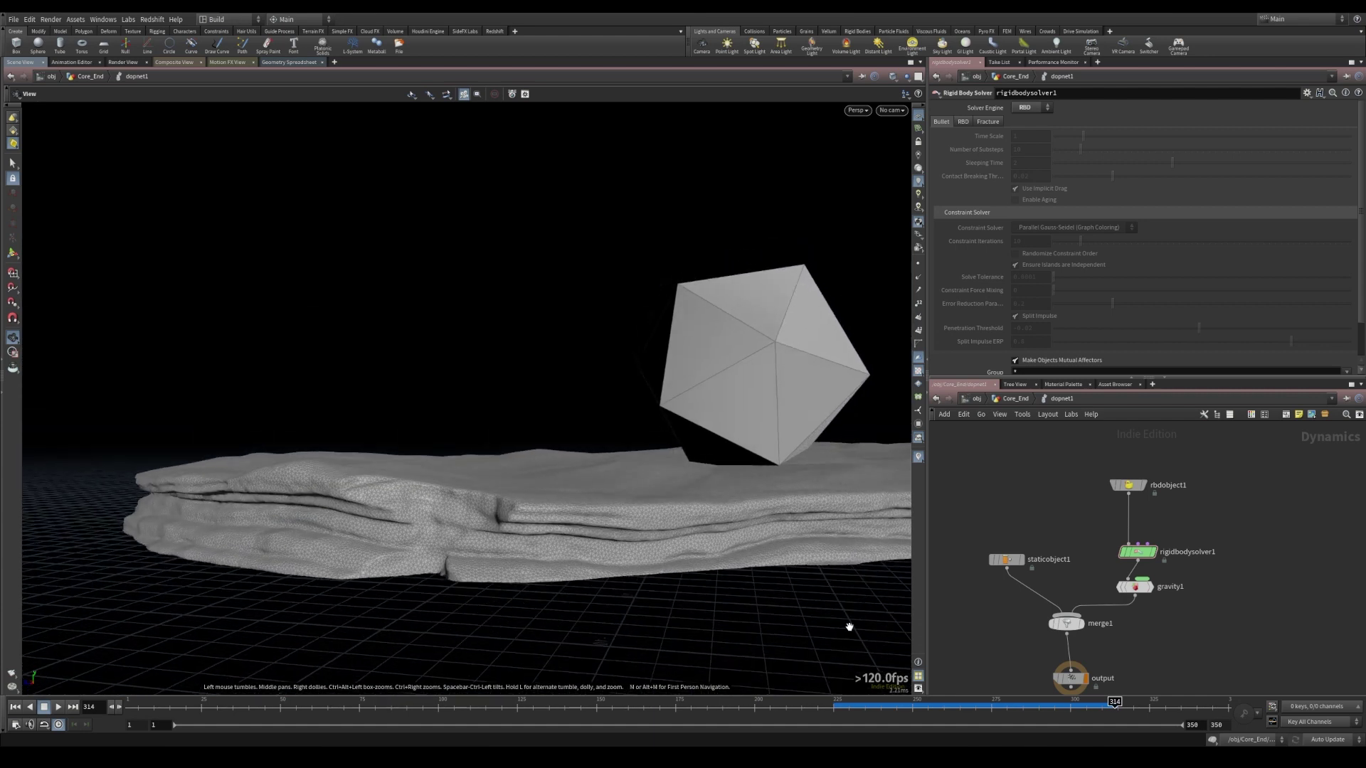
{"action": "left_click_drag", "start_coordinate": [1075, 709], "coordinate": [1020, 721]}
{"action": "left_click_drag", "start_coordinate": [441, 498], "coordinate": [495, 478]}
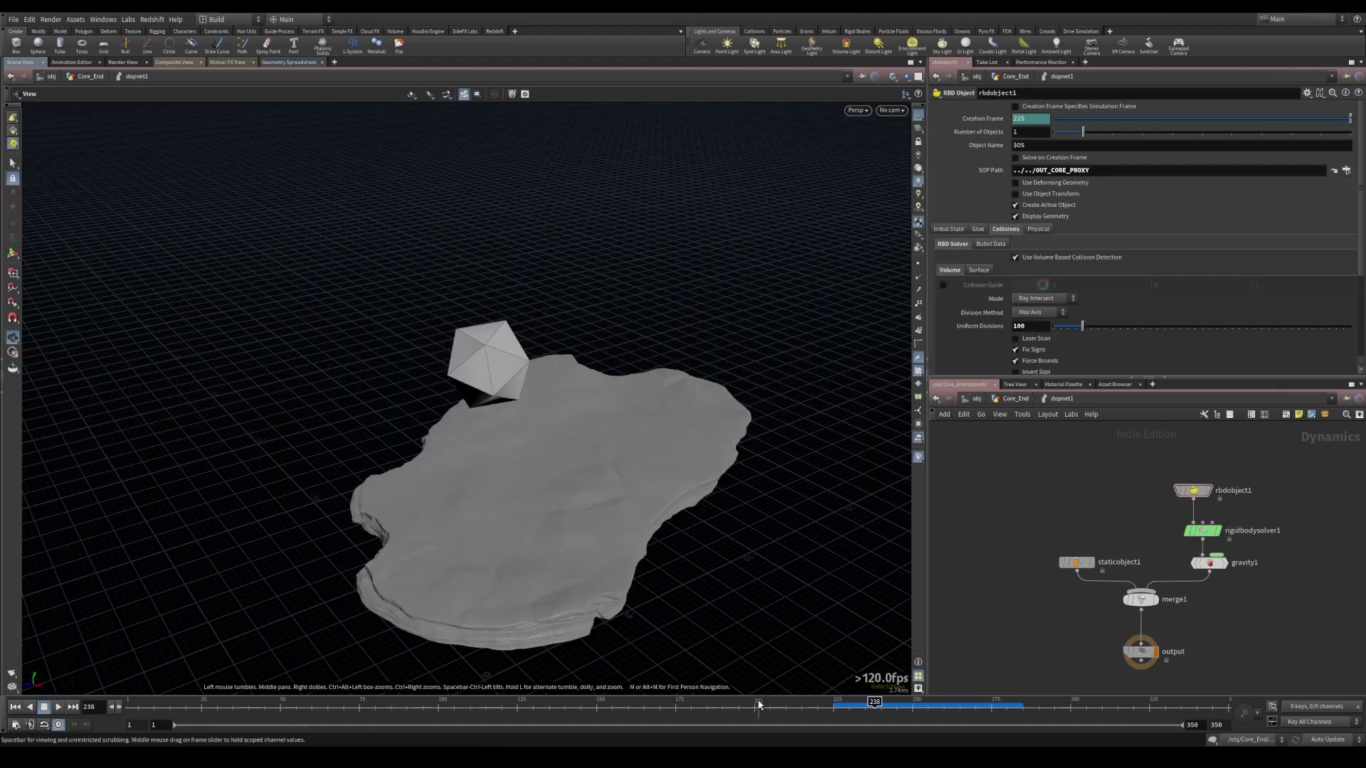
{"action": "left_click", "coordinate": [833, 704]}
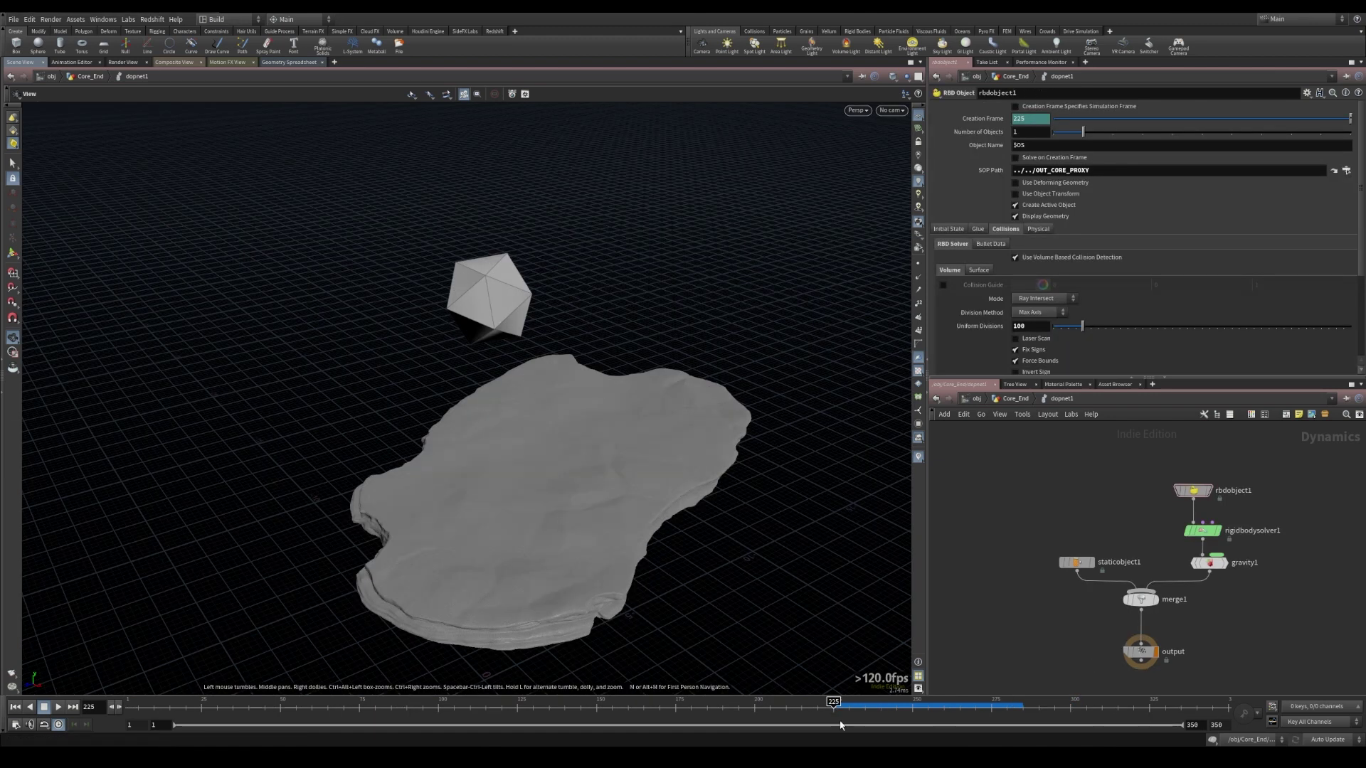
{"action": "mouse_move", "coordinate": [833, 708]}
{"action": "left_mouse_down"}
{"action": "mouse_move", "coordinate": [1000, 714]}
{"action": "mouse_move", "coordinate": [840, 705]}
{"action": "left_mouse_up"}
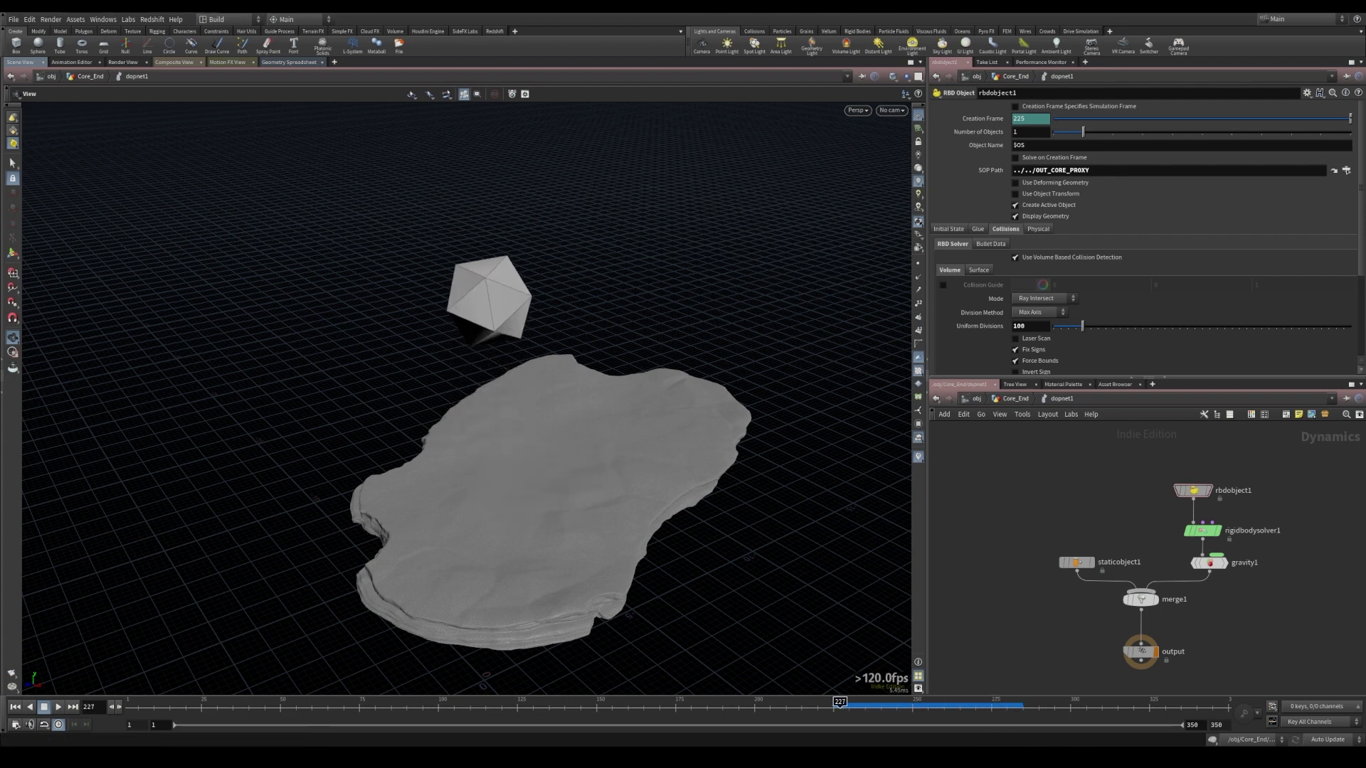
- Switch to PotPlayer and play the reference video PPlanet_CC.mp4 from about 7 seconds
{"action": "key", "text": "alt+Tab"}
{"action": "left_click_drag", "start_coordinate": [691, 641], "coordinate": [578, 643]}
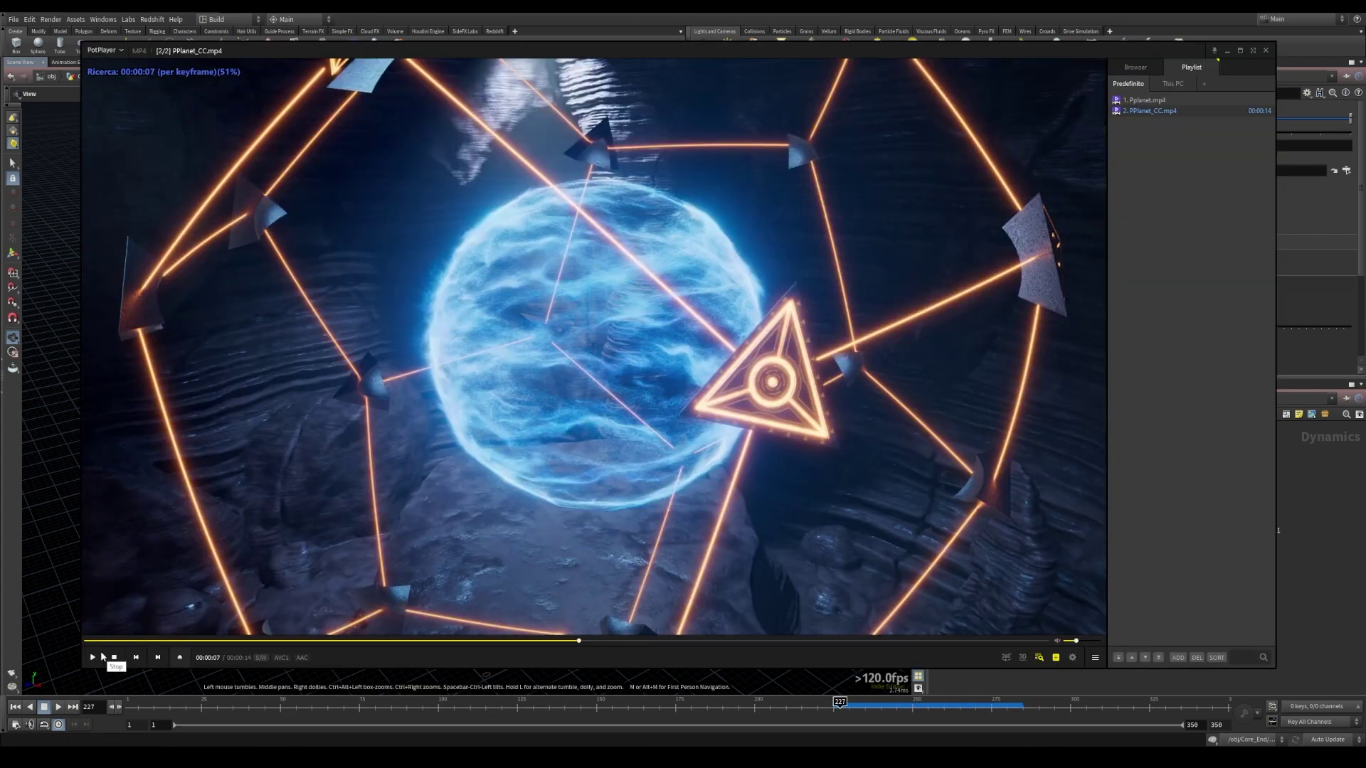
{"action": "left_click", "coordinate": [92, 658]}
{"action": "left_click", "coordinate": [92, 658]}
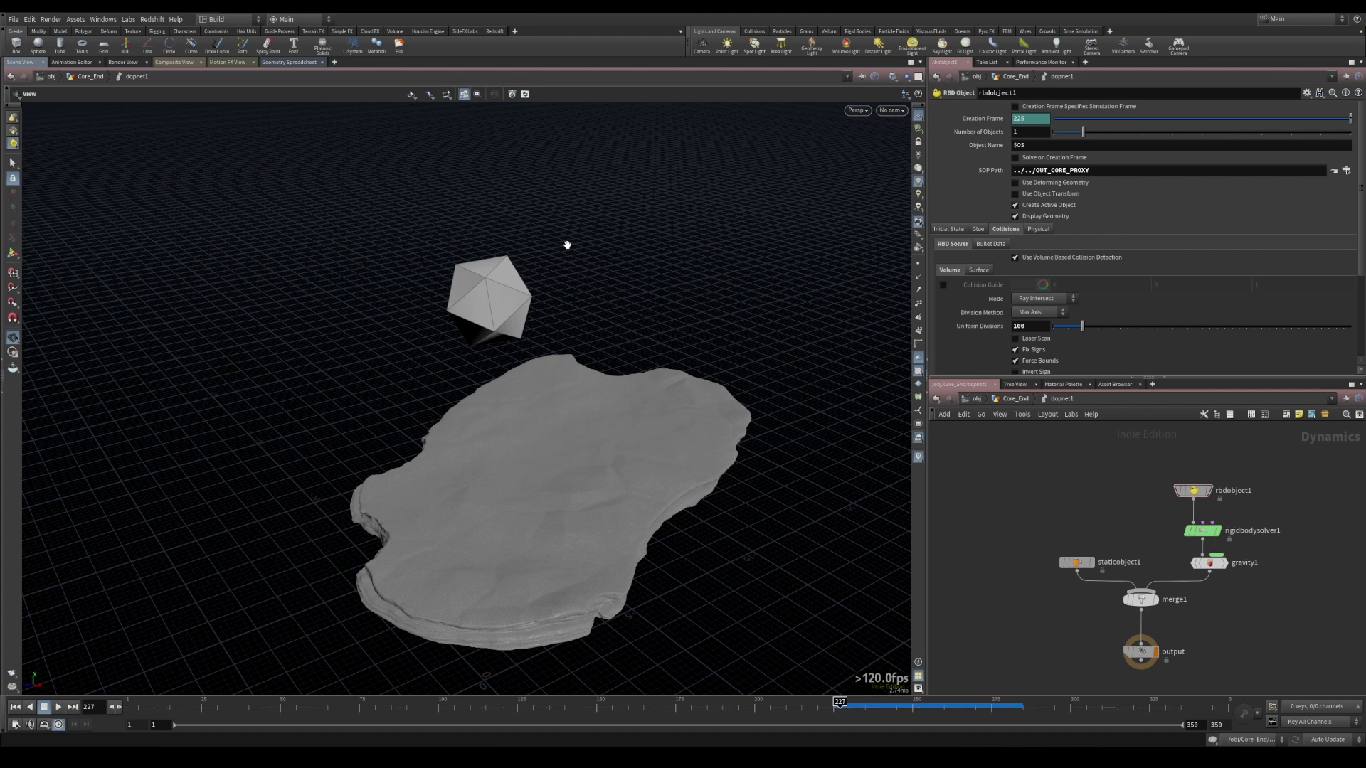
- In the physical properties of rbdobject1, set Bounce to 0.226 and Friction to 3.28
{"action": "scroll", "coordinate": [1145, 234], "scroll_direction": "down", "scroll_amount": 1}
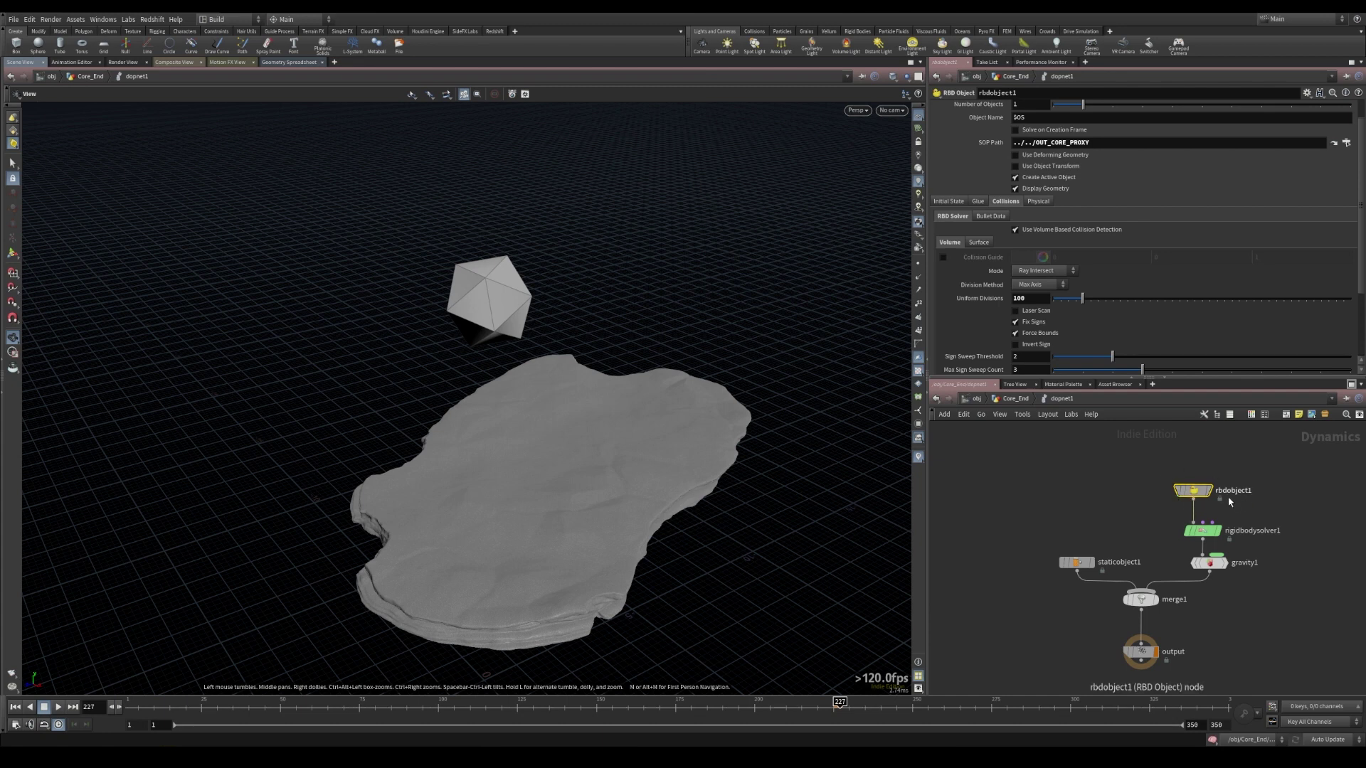
{"action": "left_click", "coordinate": [1036, 202]}
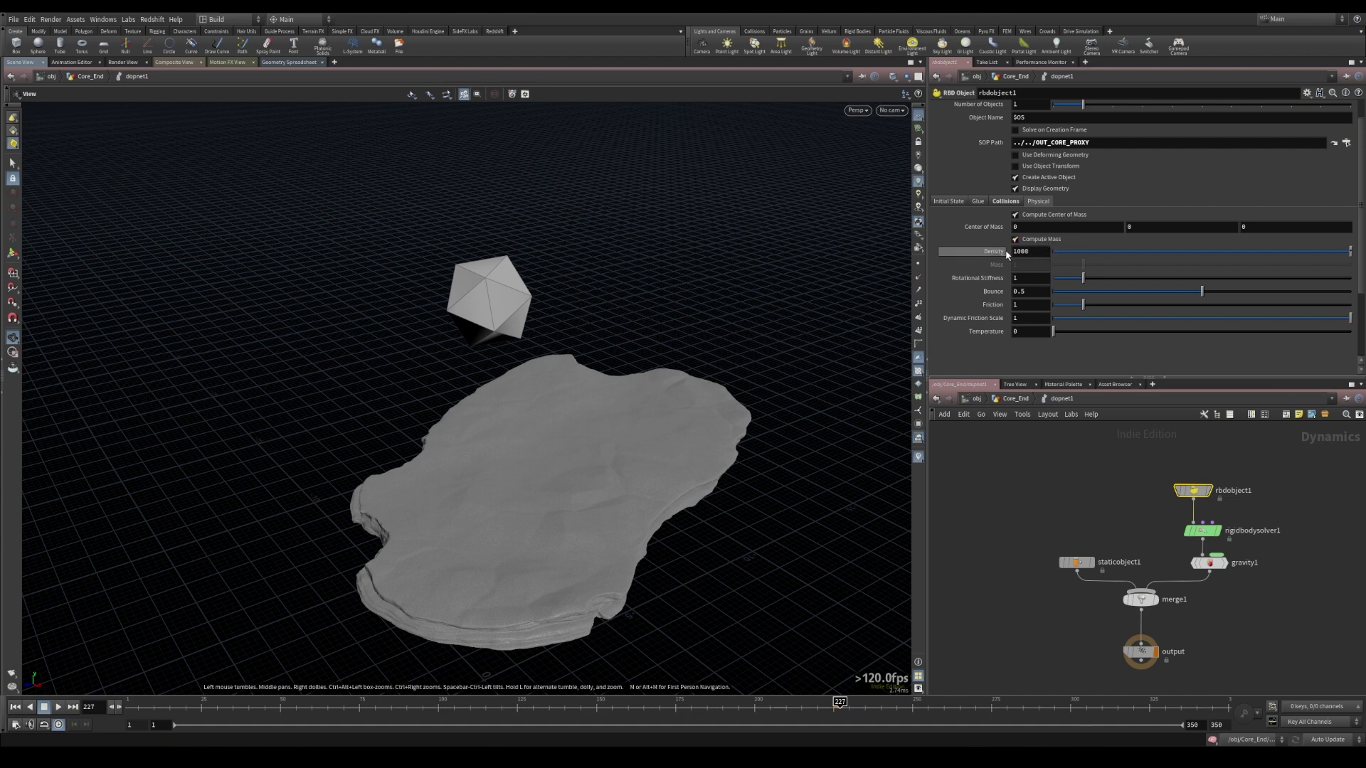
{"action": "left_click", "coordinate": [1036, 293]}
{"action": "type", "text": "226"}
{"action": "key", "text": "Return"}
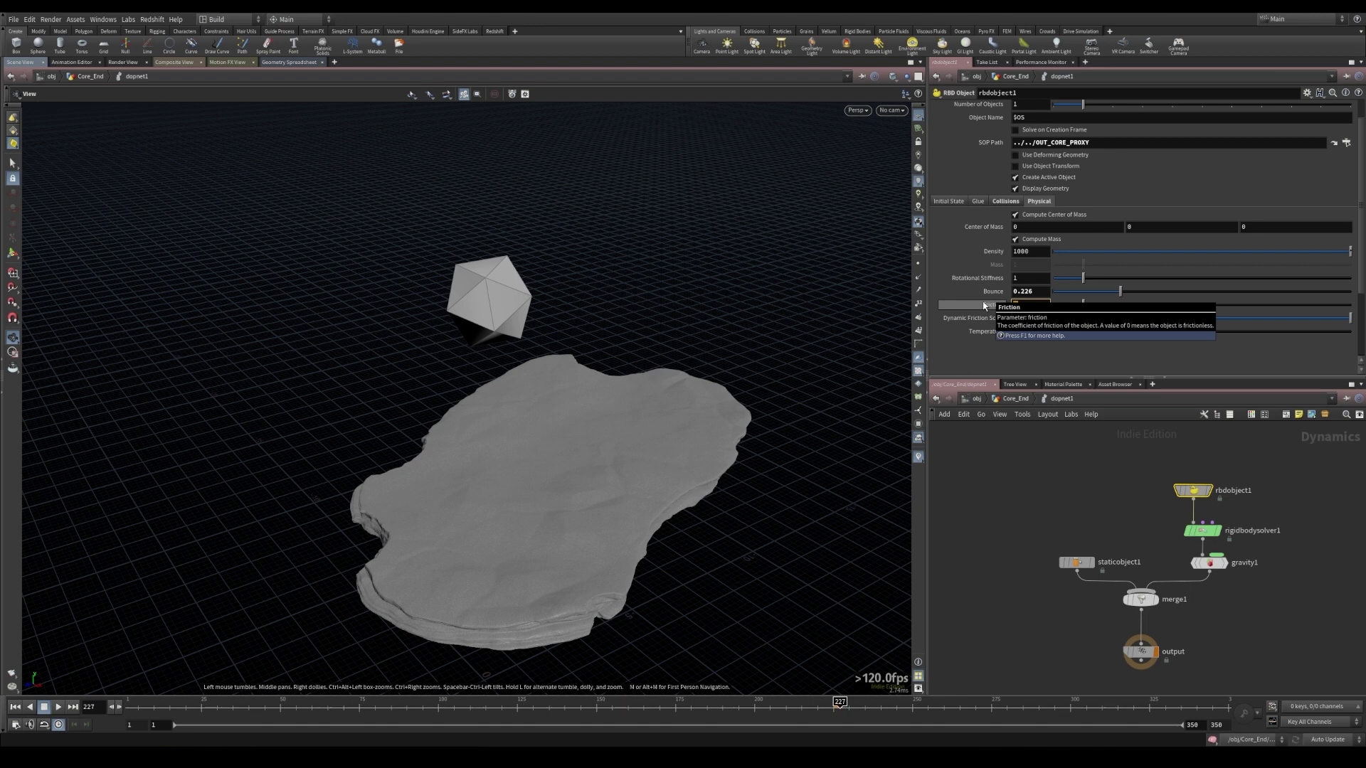
{"action": "key", "text": "Return"}
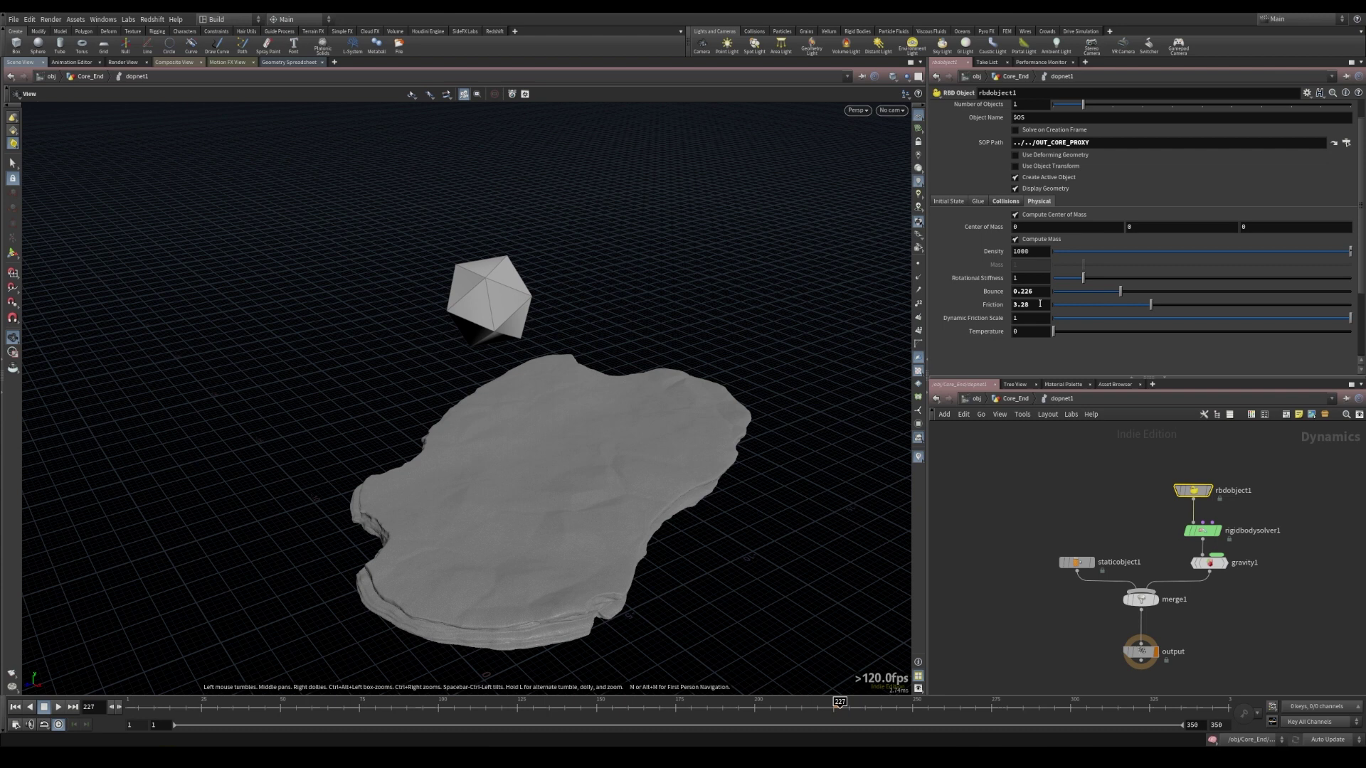
- Show the physical properties of the staticobject1 node to review its bounce and friction
{"action": "left_click", "coordinate": [1050, 525]}
{"action": "left_click_drag", "start_coordinate": [1030, 512], "coordinate": [1099, 594]}
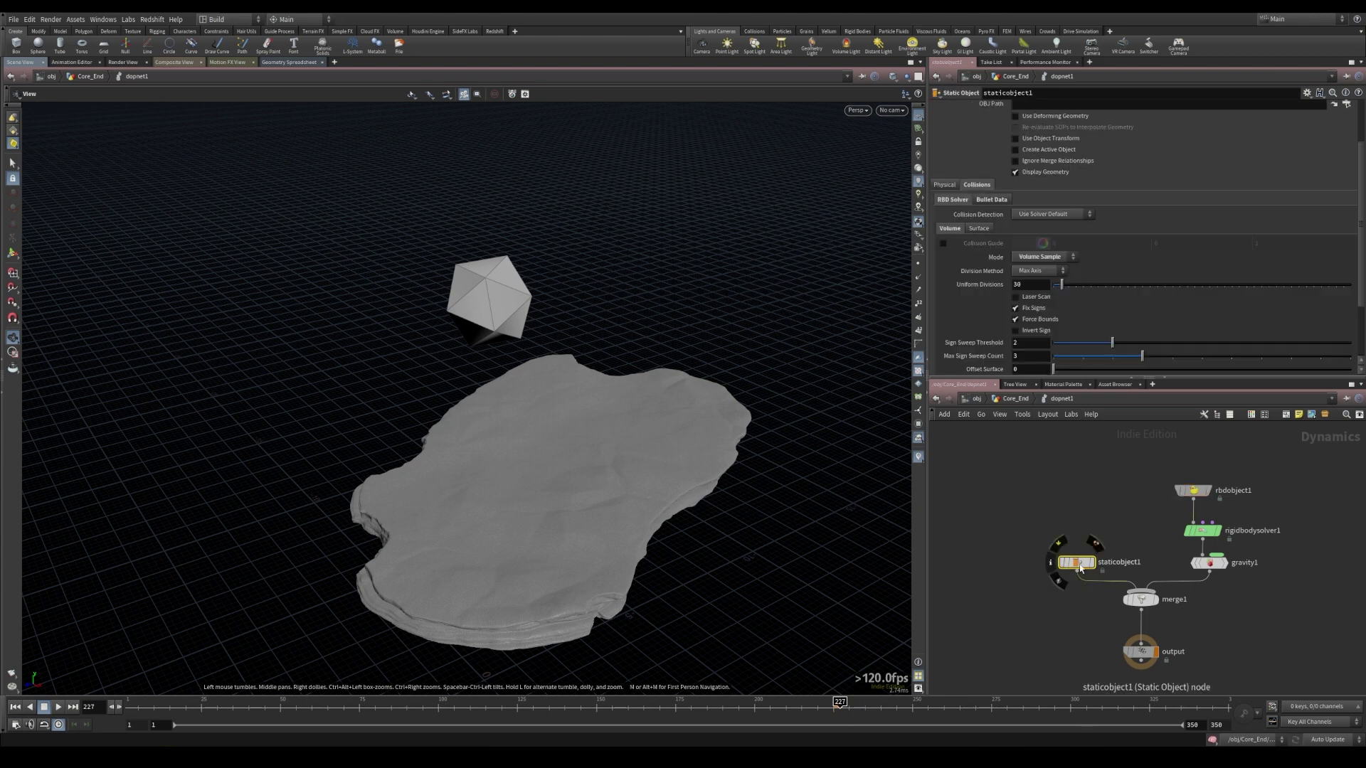
{"action": "left_click", "coordinate": [945, 186]}
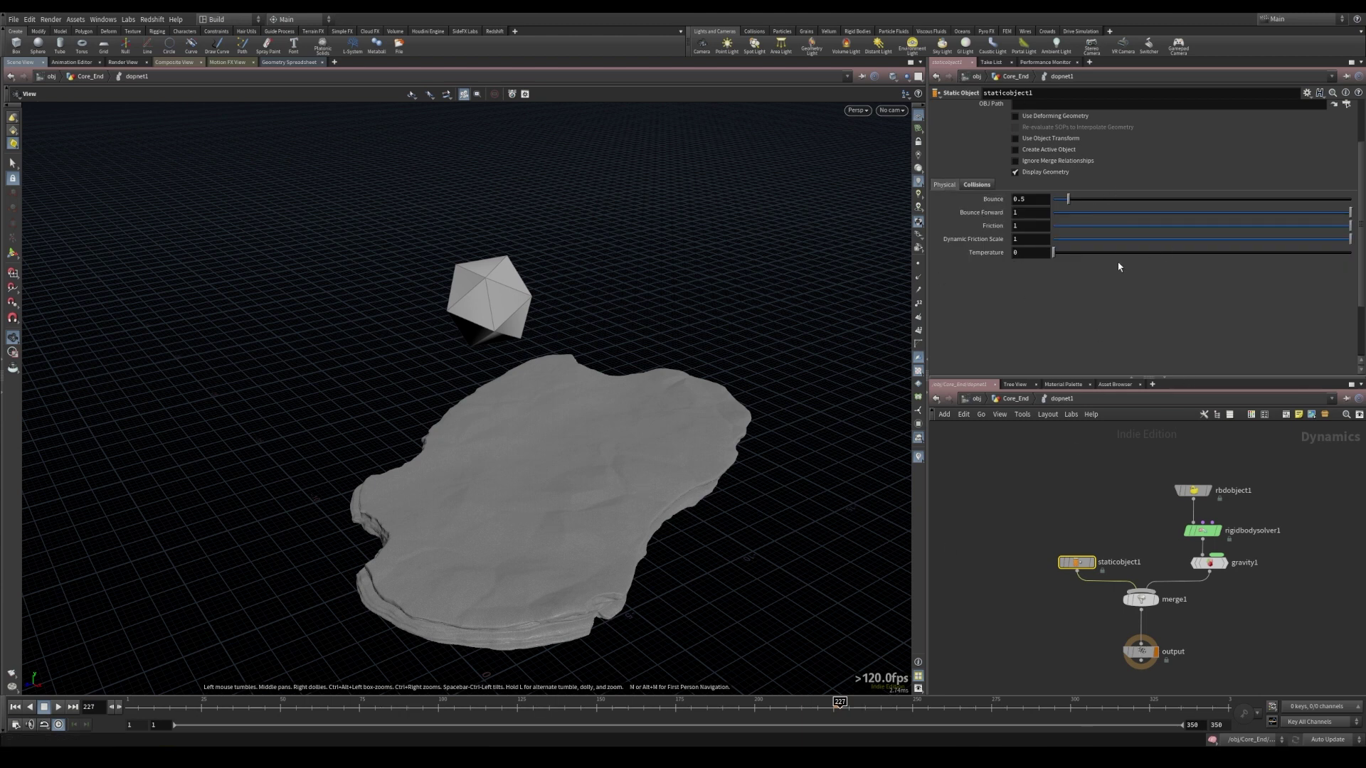
- Replay the simulation from frame 225 to check the core's bounce on the rock, then scrub the opening frames
{"action": "left_click", "coordinate": [833, 704]}
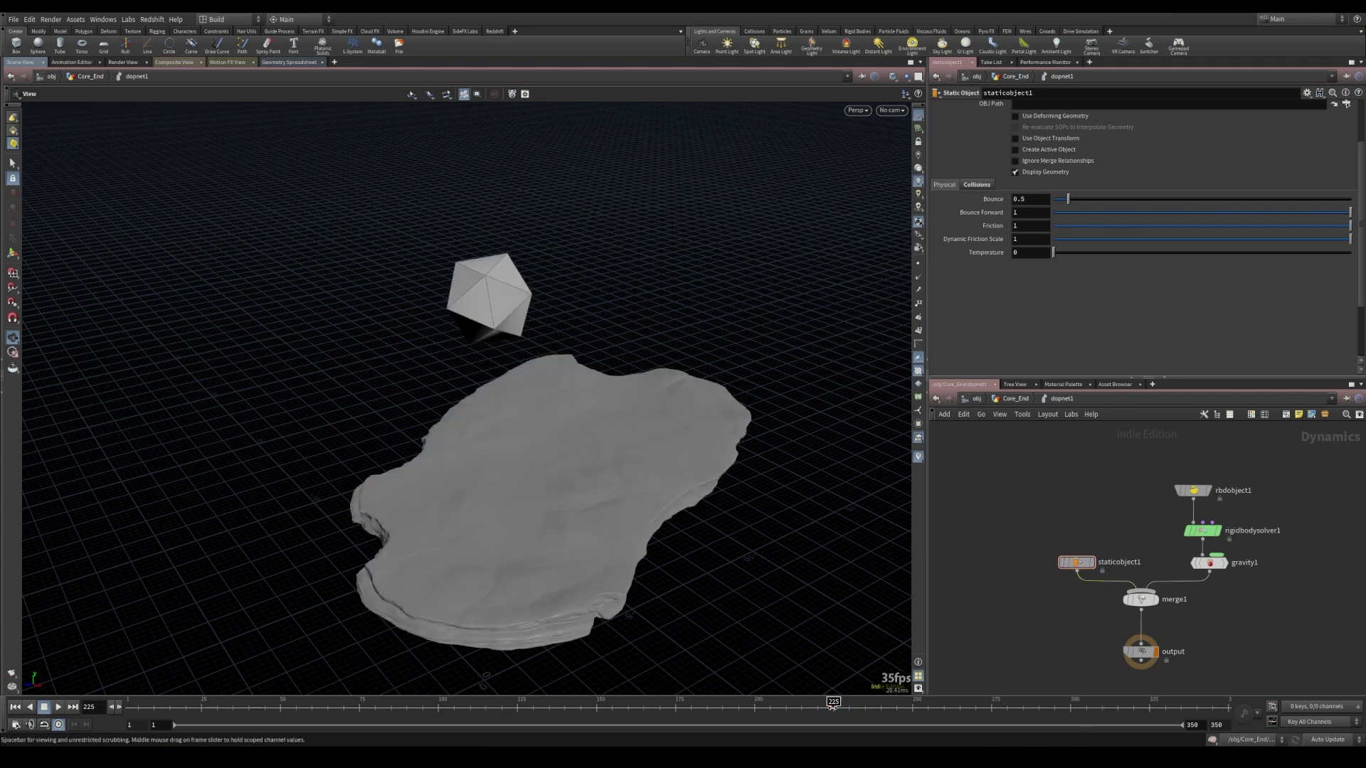
{"action": "left_click", "coordinate": [58, 706]}
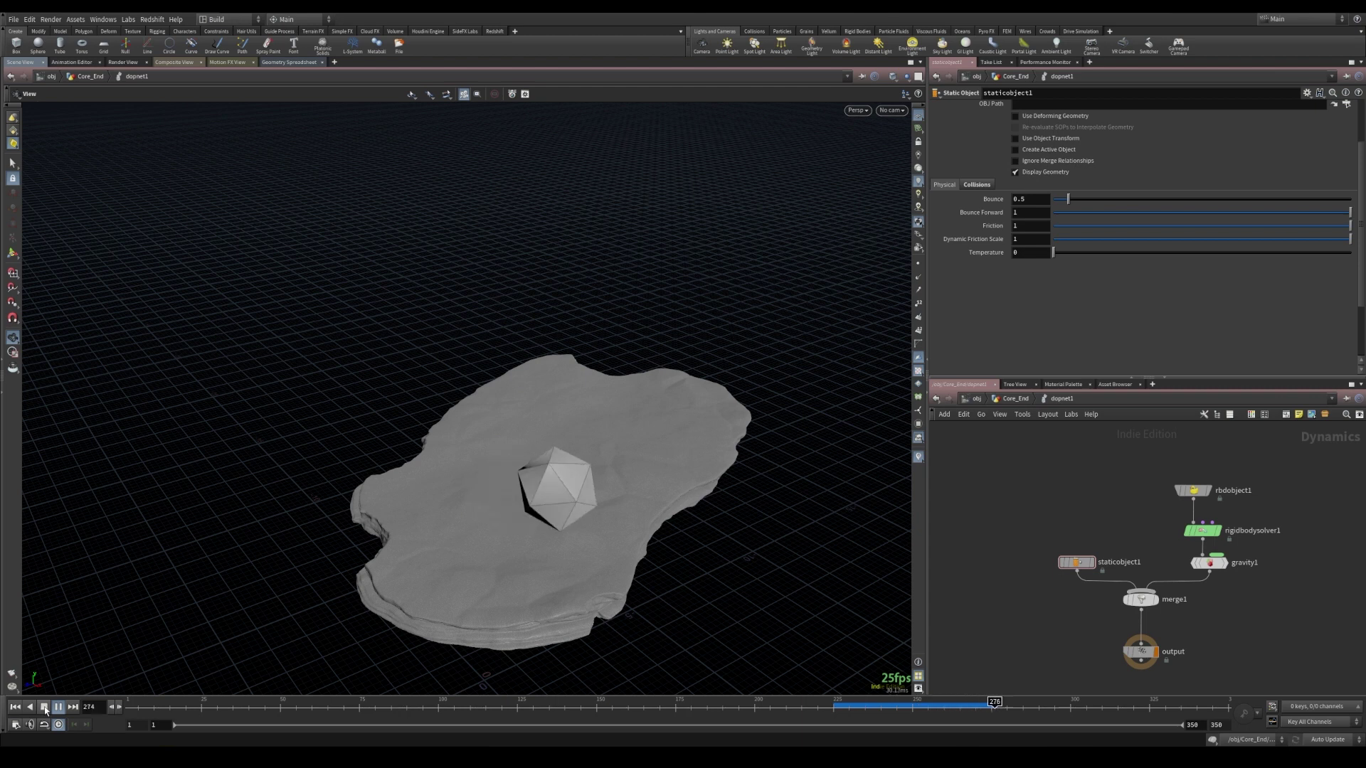
{"action": "left_click", "coordinate": [45, 708]}
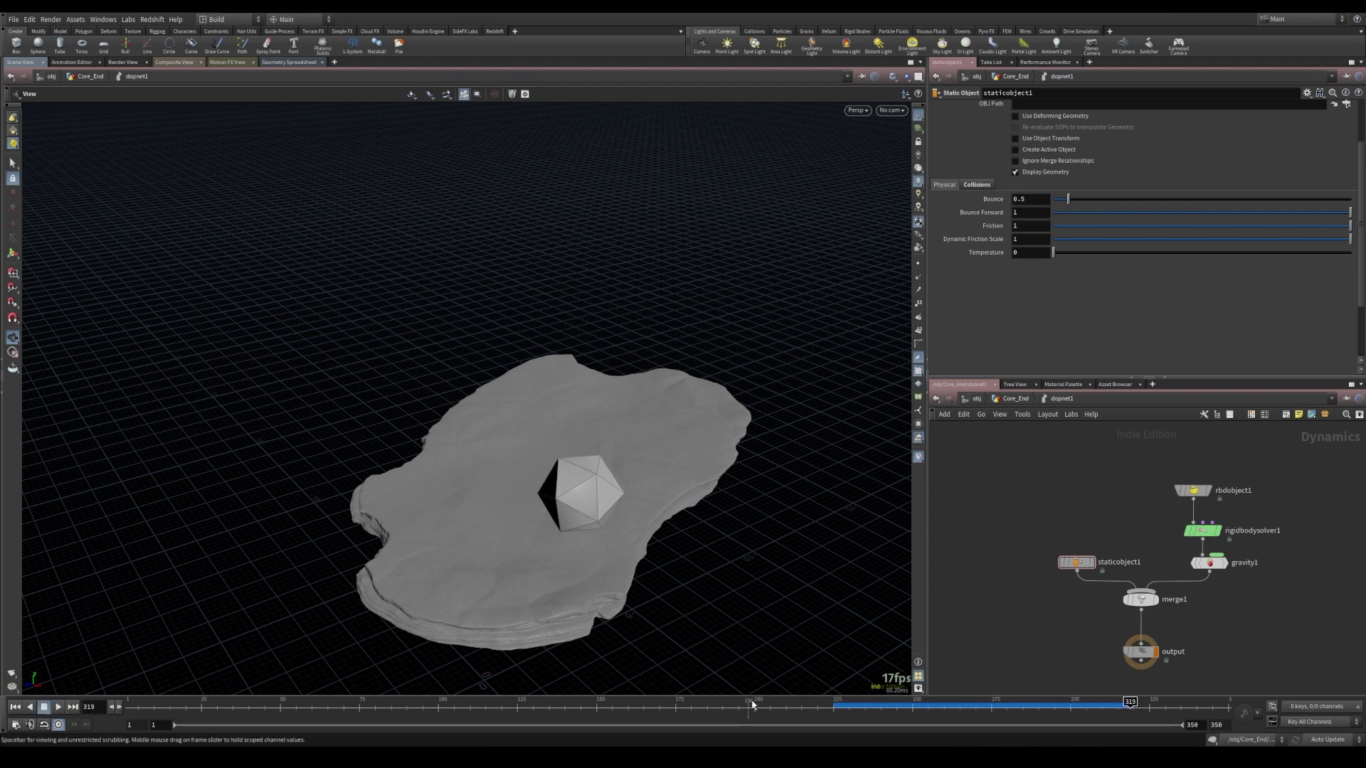
{"action": "left_click", "coordinate": [838, 706]}
{"action": "left_click_drag", "start_coordinate": [838, 705], "coordinate": [846, 711]}
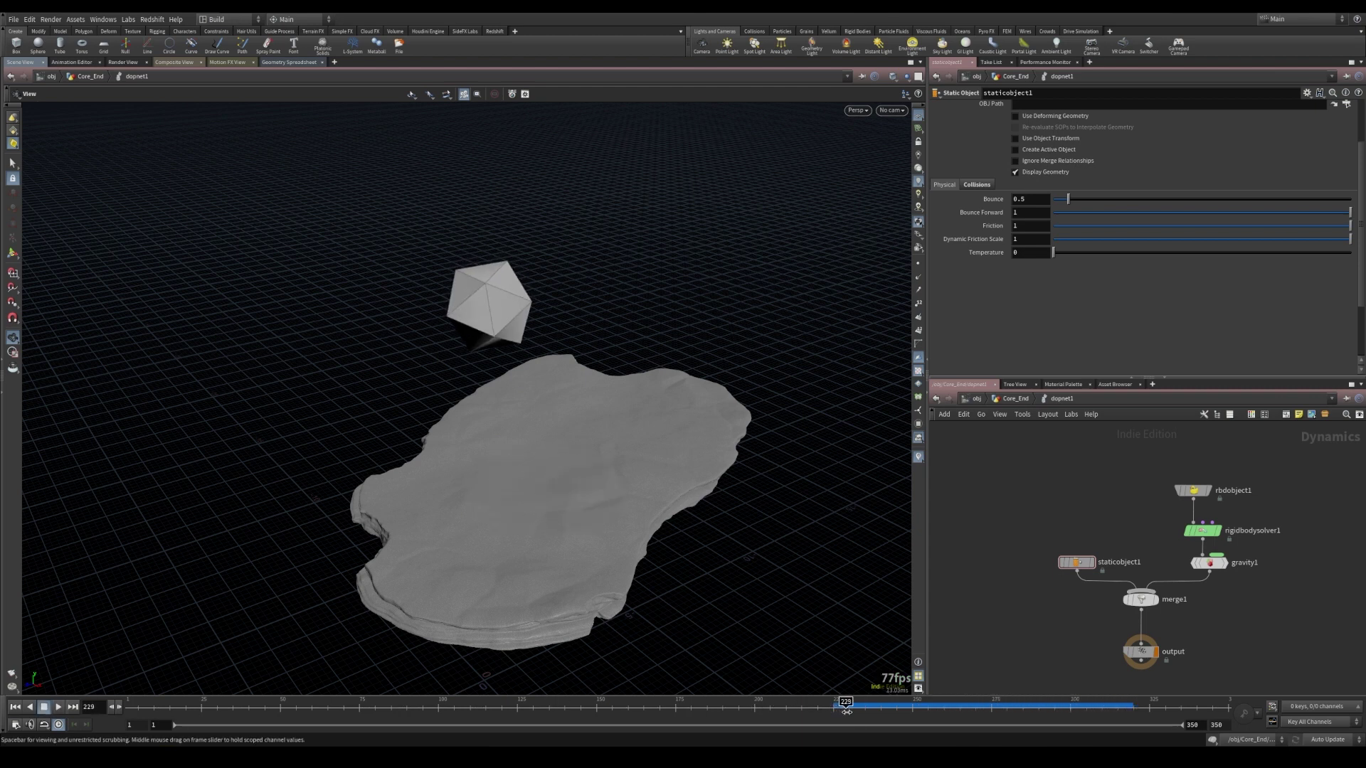
{"action": "left_click_drag", "start_coordinate": [552, 491], "coordinate": [520, 435]}
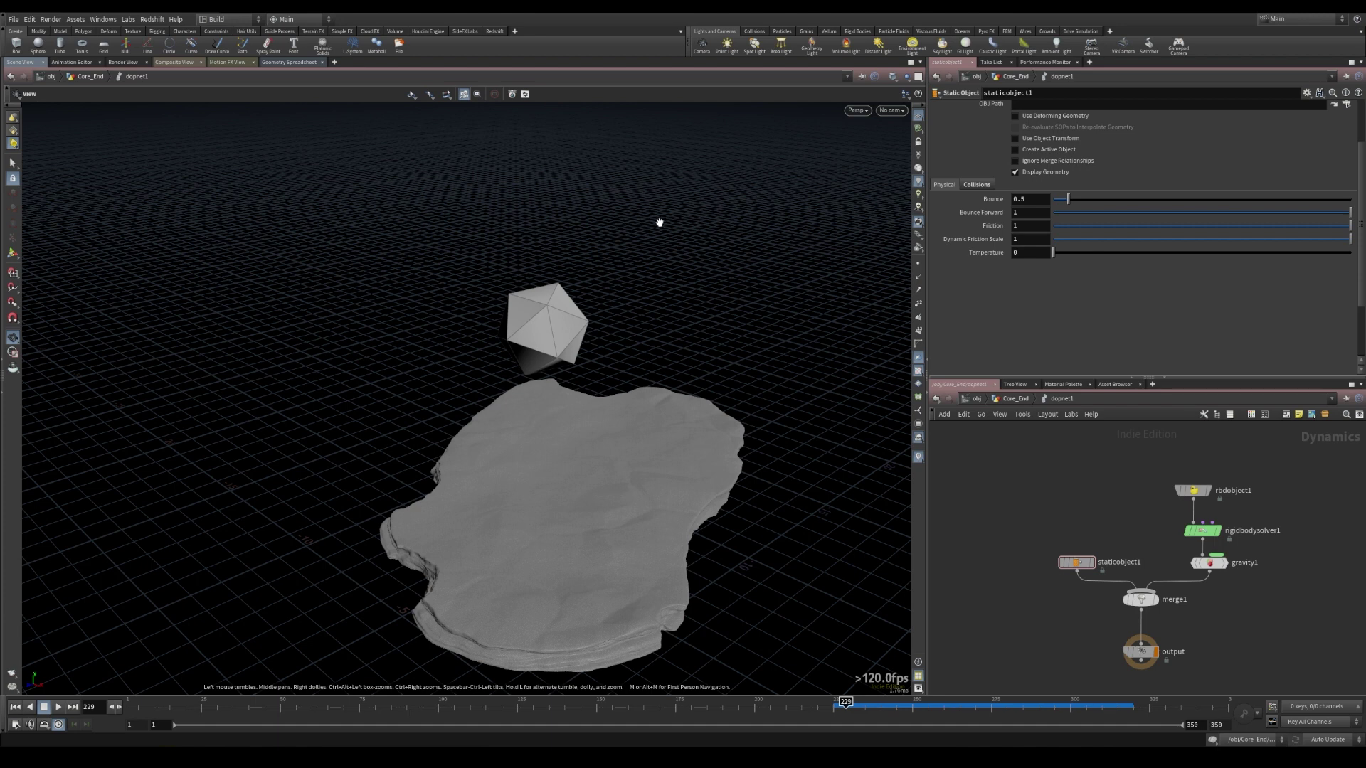
- Review the initial state settings of rbdobject1, including rotation, velocity and angular velocity
{"action": "left_click", "coordinate": [1193, 491]}
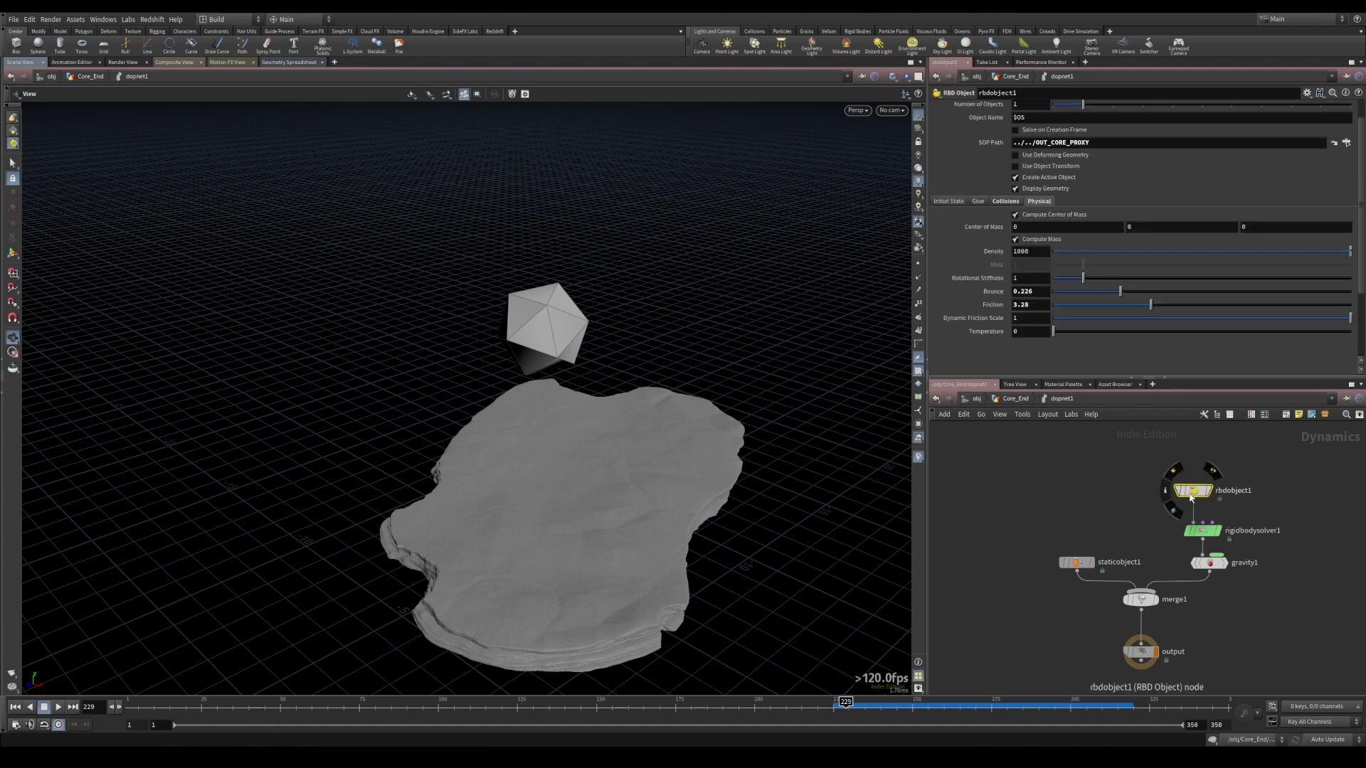
{"action": "left_click", "coordinate": [948, 202]}
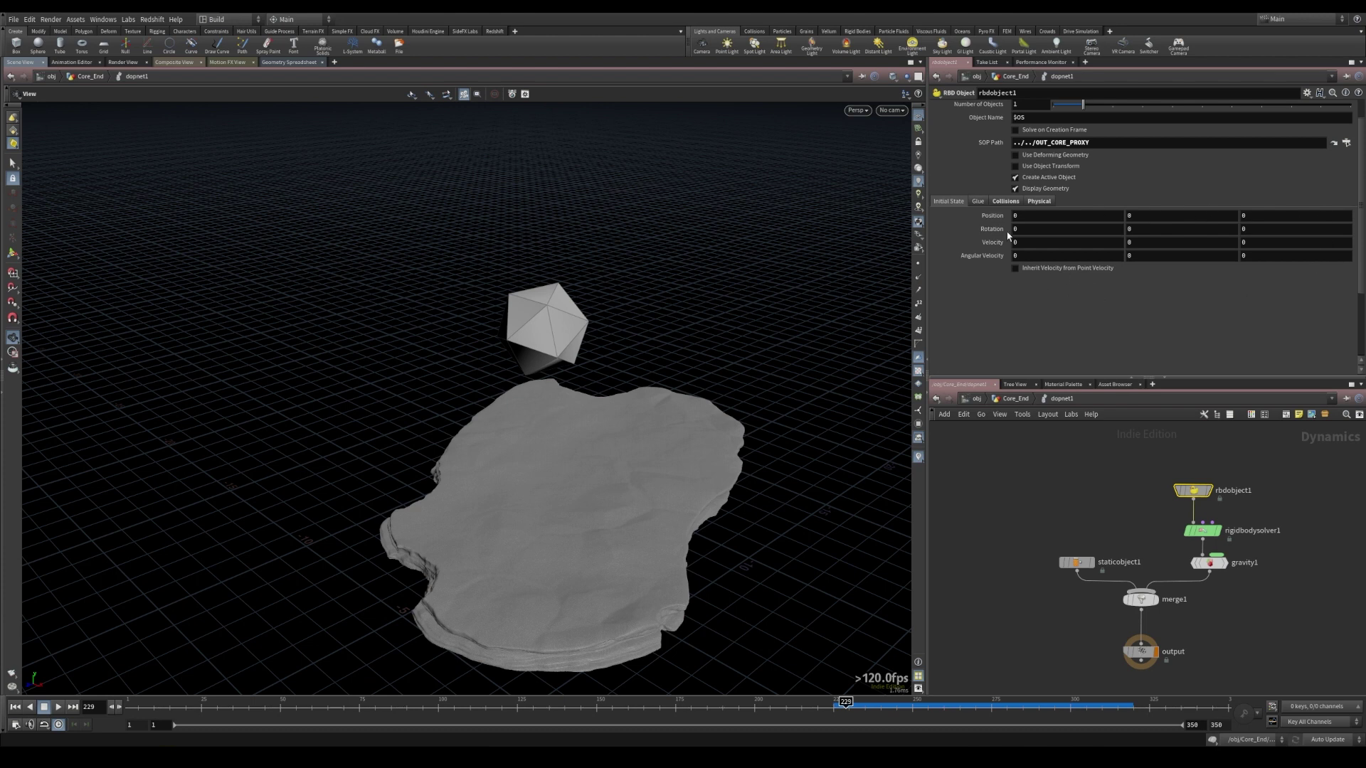
{"action": "mouse_move", "coordinate": [994, 259]}
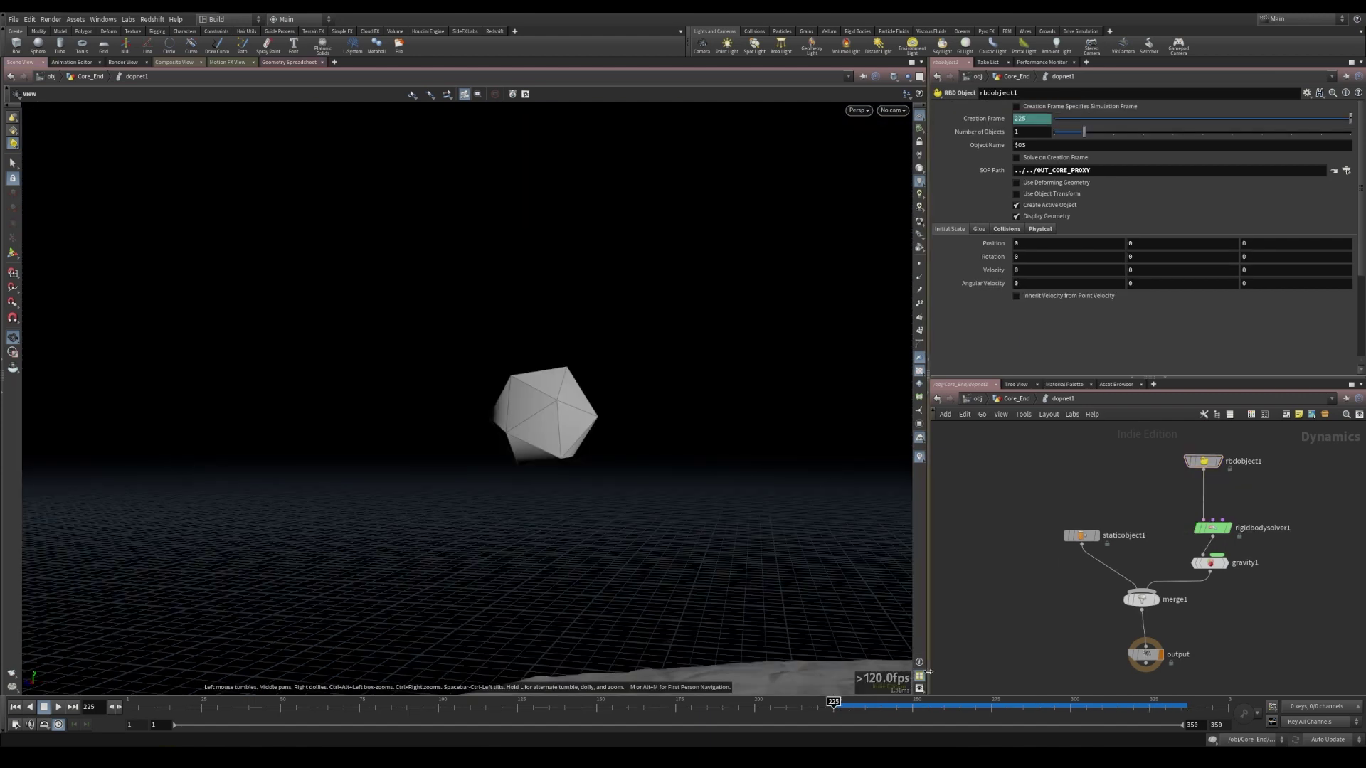
- Frame the core and the whole rock together in the viewport and open the settings for a new flipbook
{"action": "key", "text": "f"}
{"action": "left_click_drag", "start_coordinate": [586, 468], "coordinate": [547, 494]}
{"action": "middle_click_drag", "start_coordinate": [546, 494], "coordinate": [621, 388]}
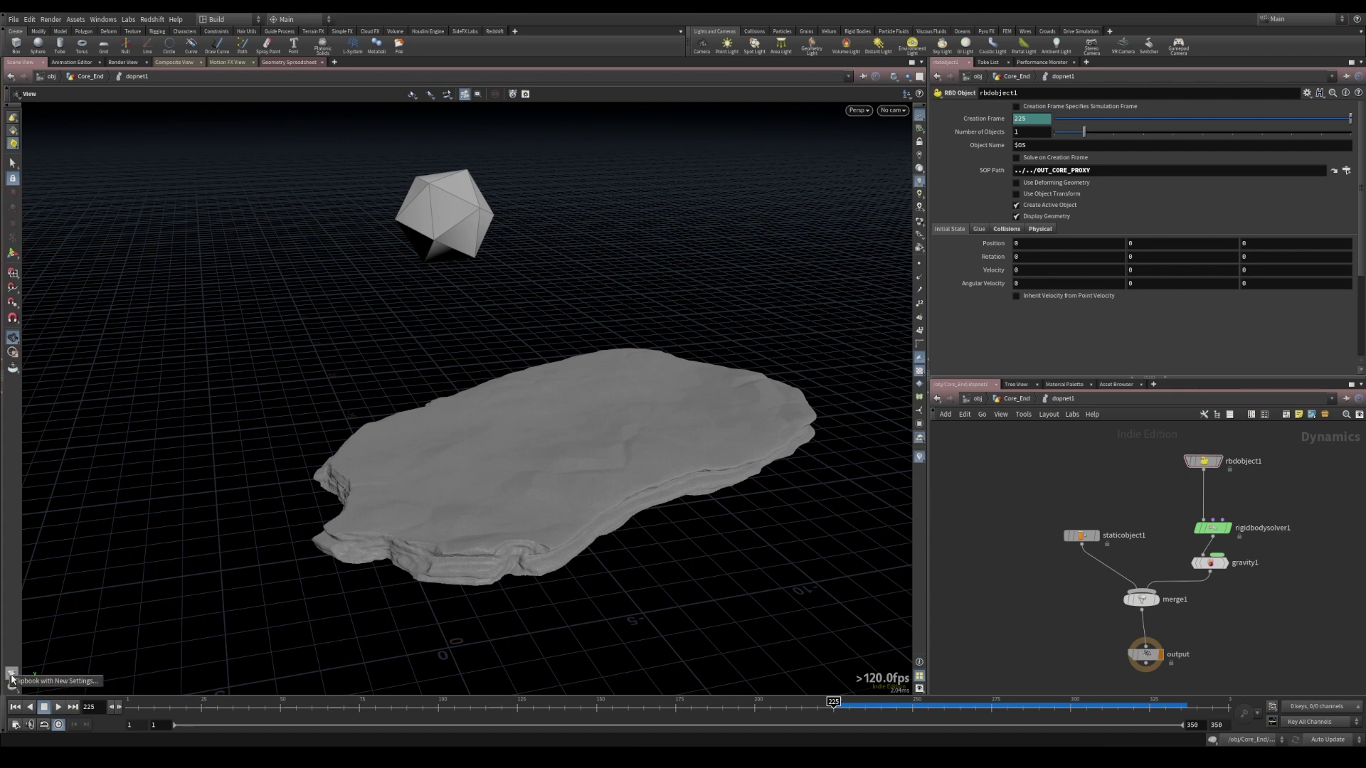
{"action": "left_click", "coordinate": [48, 684]}
{"action": "left_click_drag", "start_coordinate": [109, 503], "coordinate": [270, 299]}
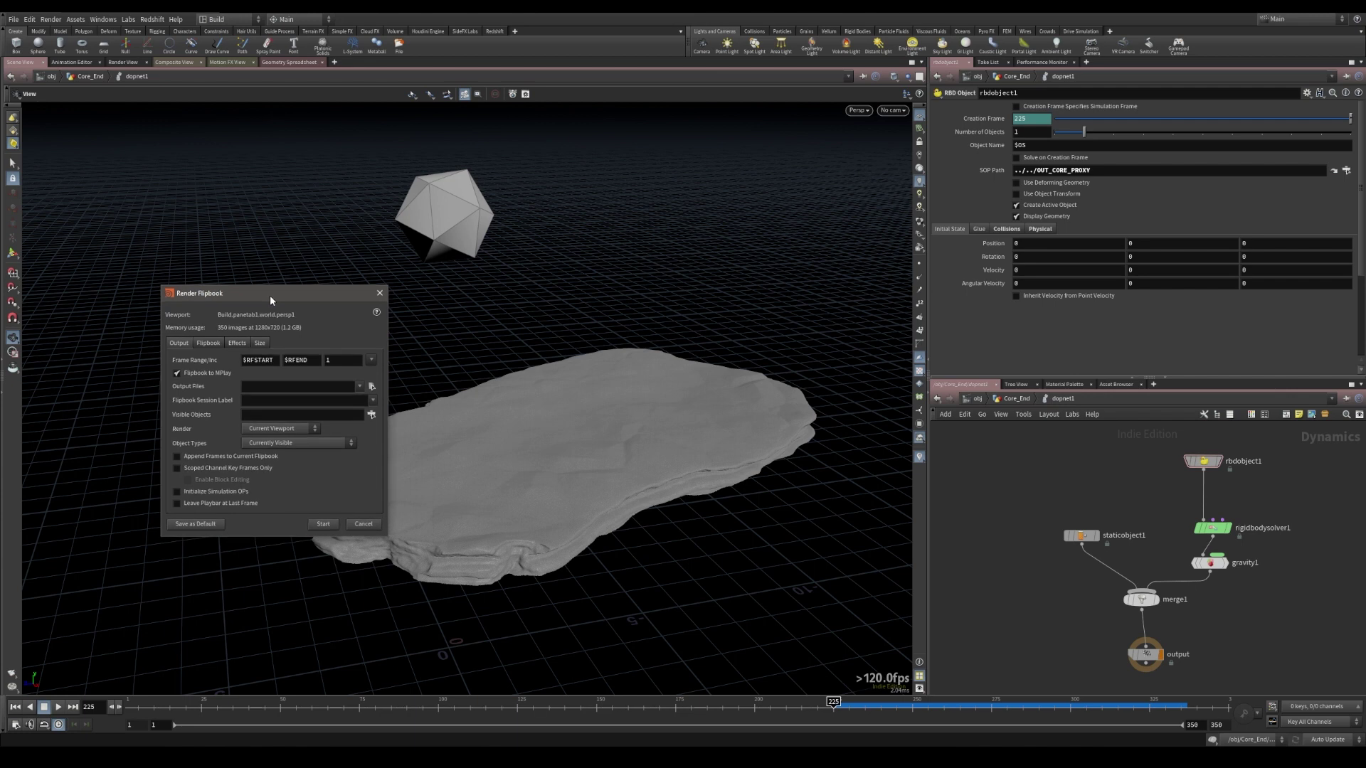
- Set the flipbook resolution to 1920 by 1080
{"action": "left_click", "coordinate": [260, 343]}
{"action": "double_click", "coordinate": [273, 378]}
{"action": "type", "text": "1920"}
{"action": "key", "text": "Tab"}
{"action": "type", "text": "1080"}
{"action": "key", "text": "Tab"}
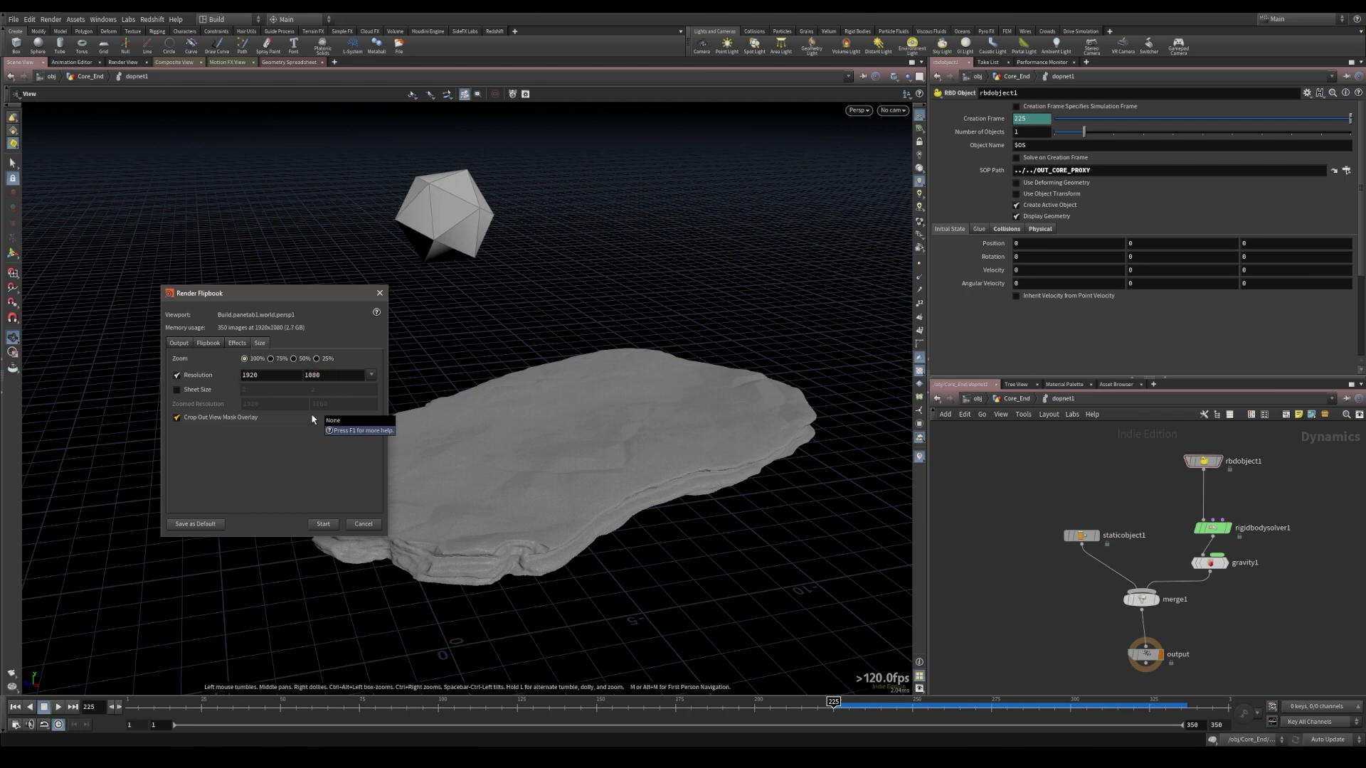
- Set the flipbook's start frame to 225 and start rendering it
{"action": "left_click", "coordinate": [179, 344]}
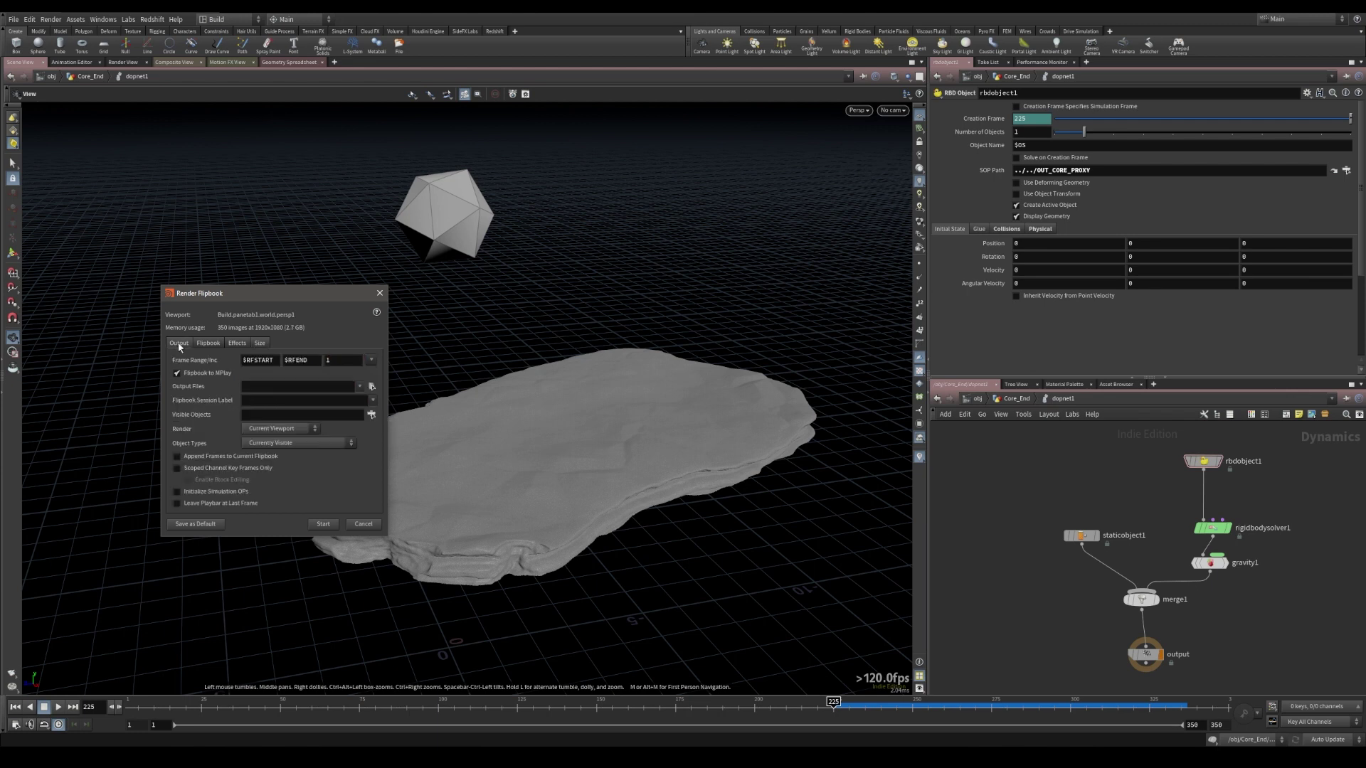
{"action": "double_click", "coordinate": [275, 360]}
{"action": "type", "text": "225"}
{"action": "left_click", "coordinate": [321, 524]}
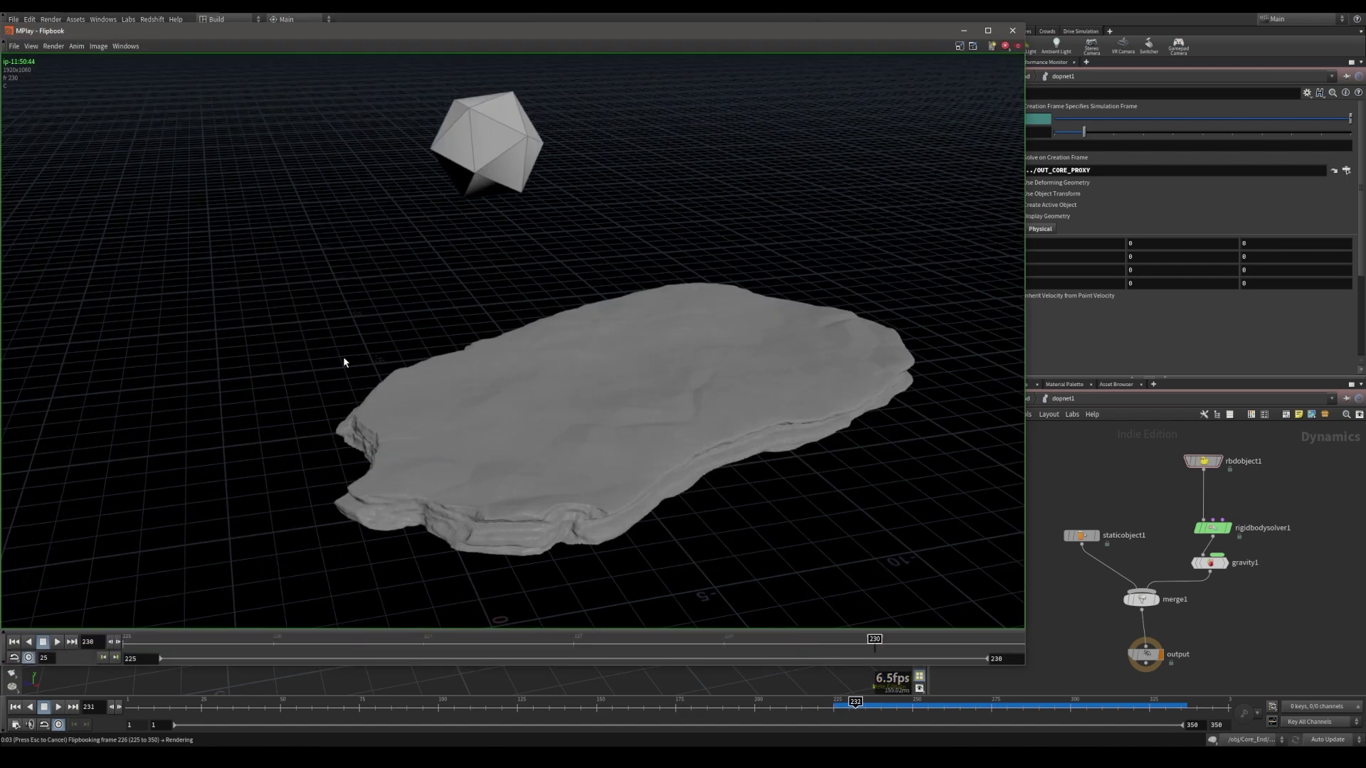
- Play back the rendered flipbook to review how the core falls and settles on the rock, and close it
{"action": "left_click_drag", "start_coordinate": [297, 31], "coordinate": [415, 37]}
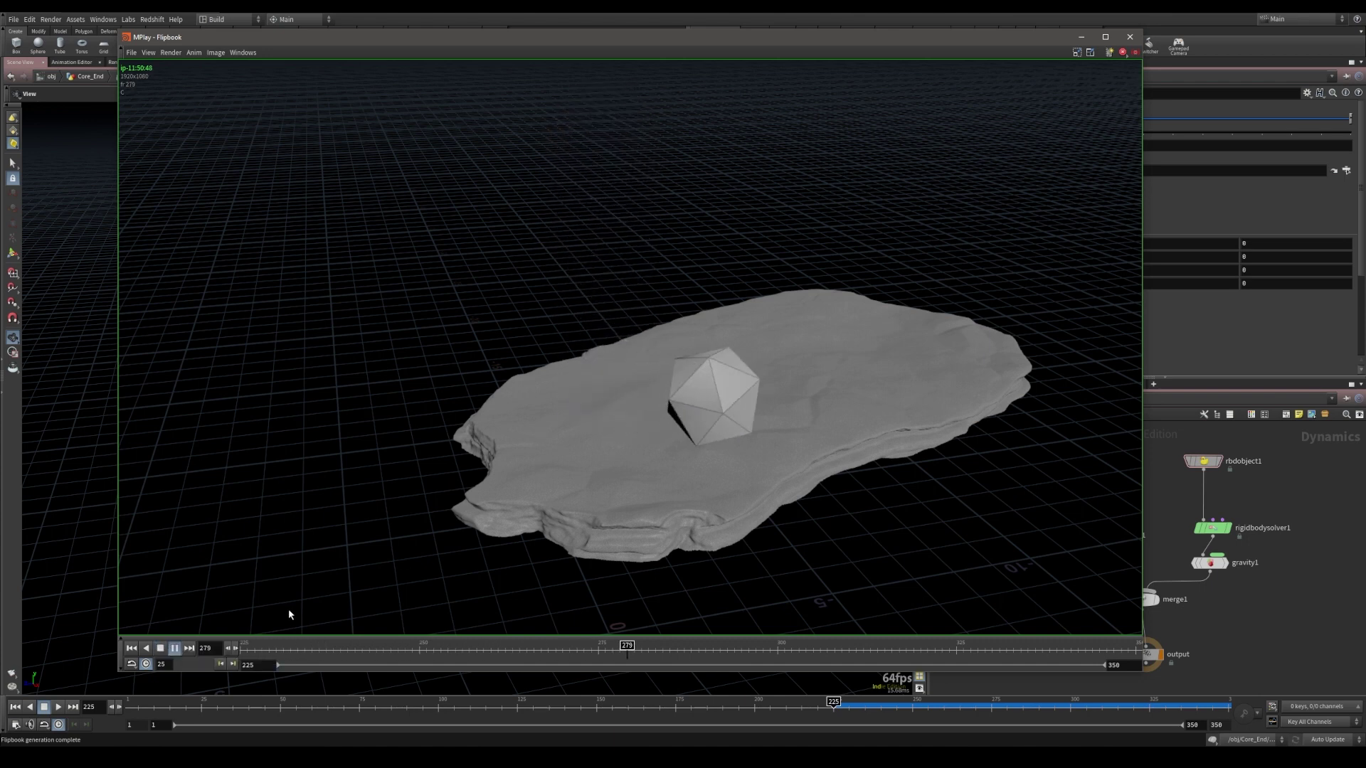
{"action": "left_click", "coordinate": [160, 648]}
{"action": "left_click", "coordinate": [175, 649]}
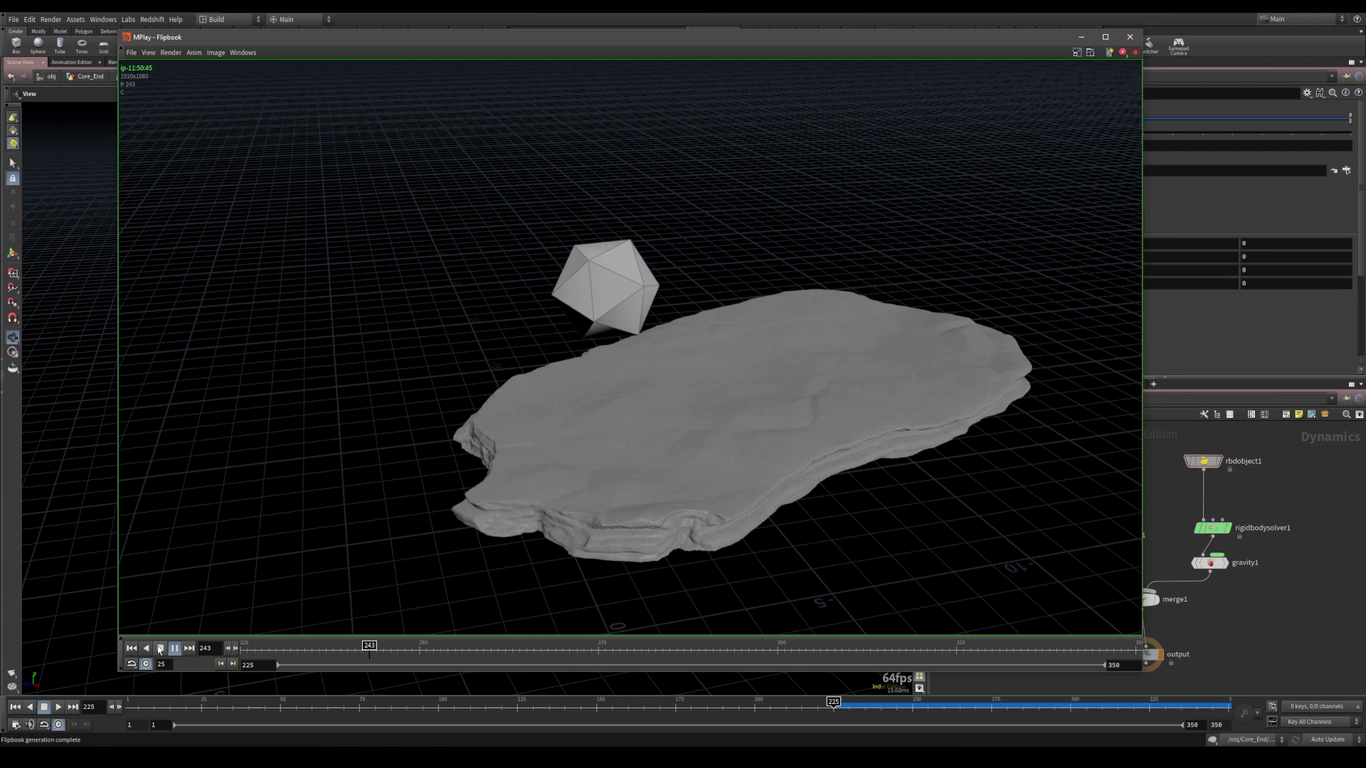
{"action": "left_click", "coordinate": [160, 648]}
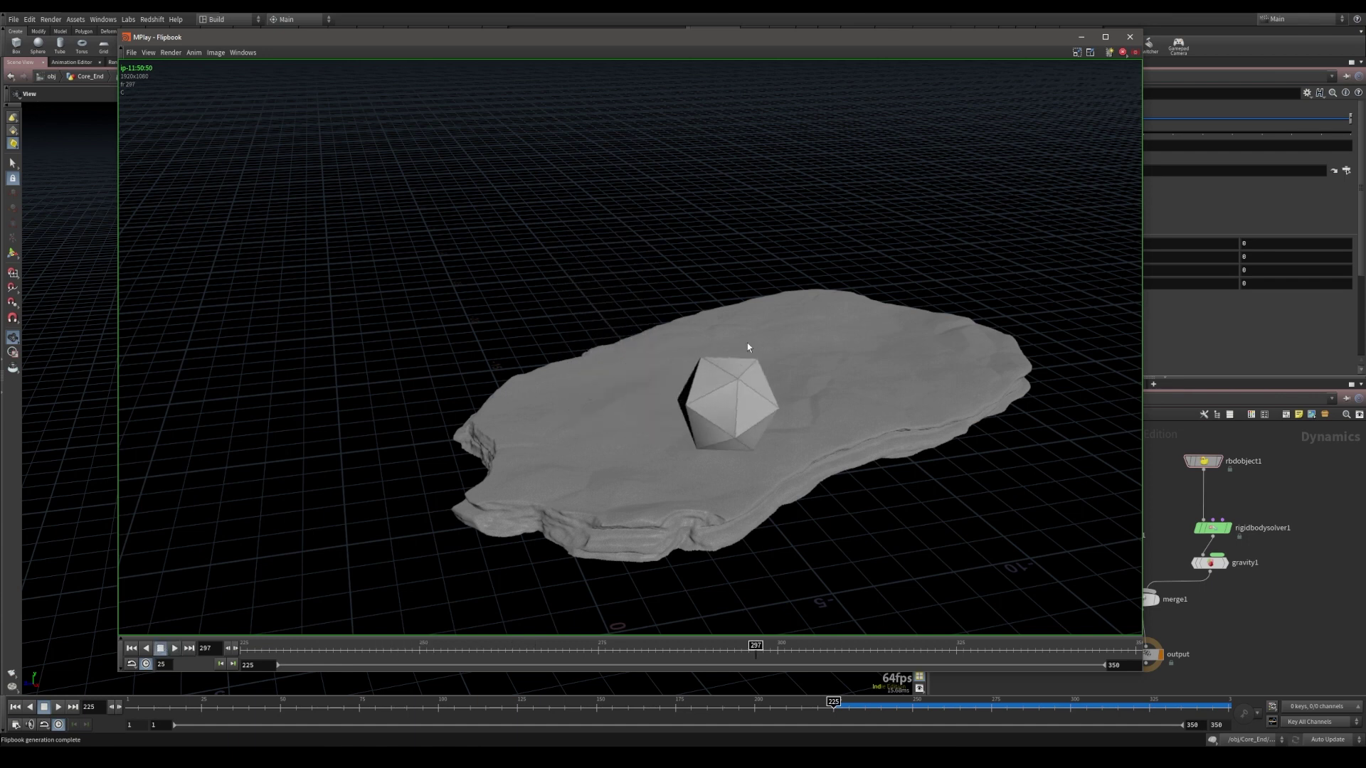
{"action": "key", "text": "Escape"}
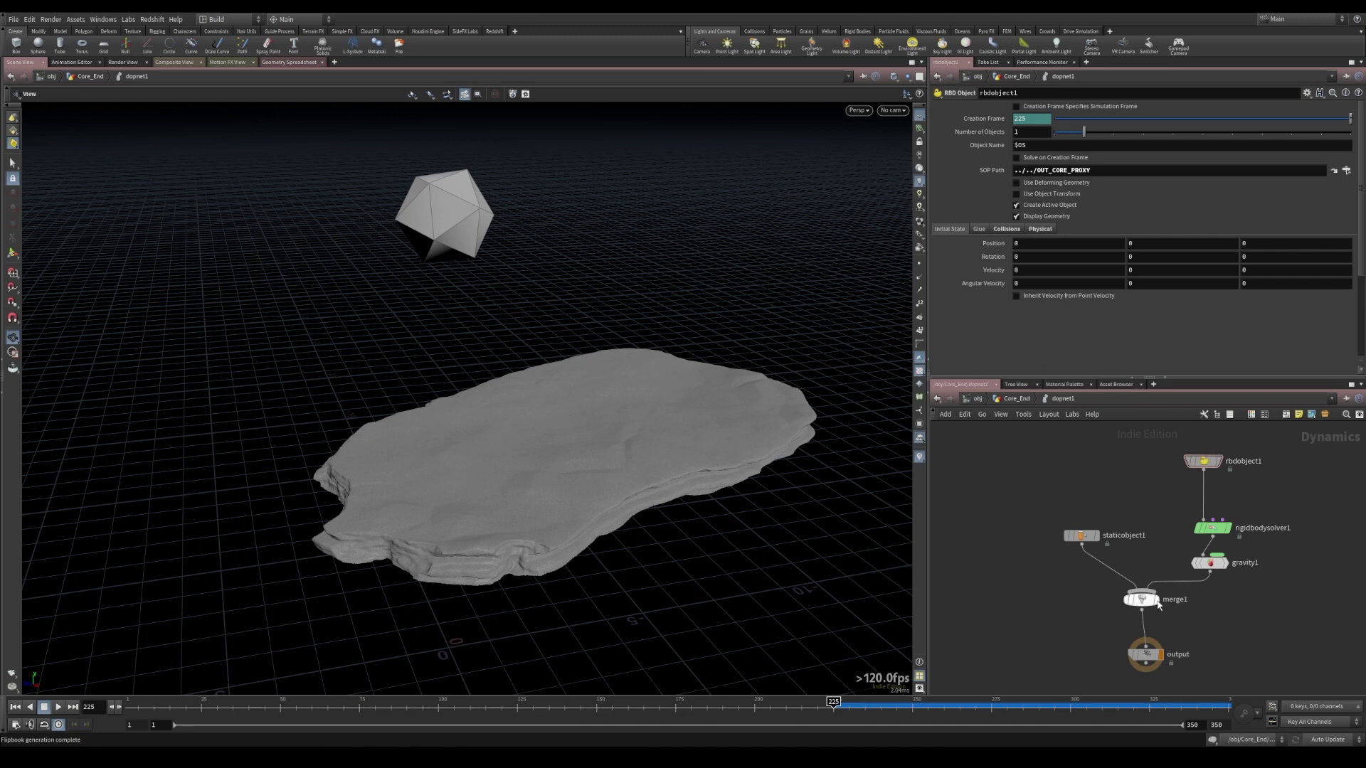
- Set the Y force of the gravity1 node to -20
{"action": "left_click", "coordinate": [1208, 565]}
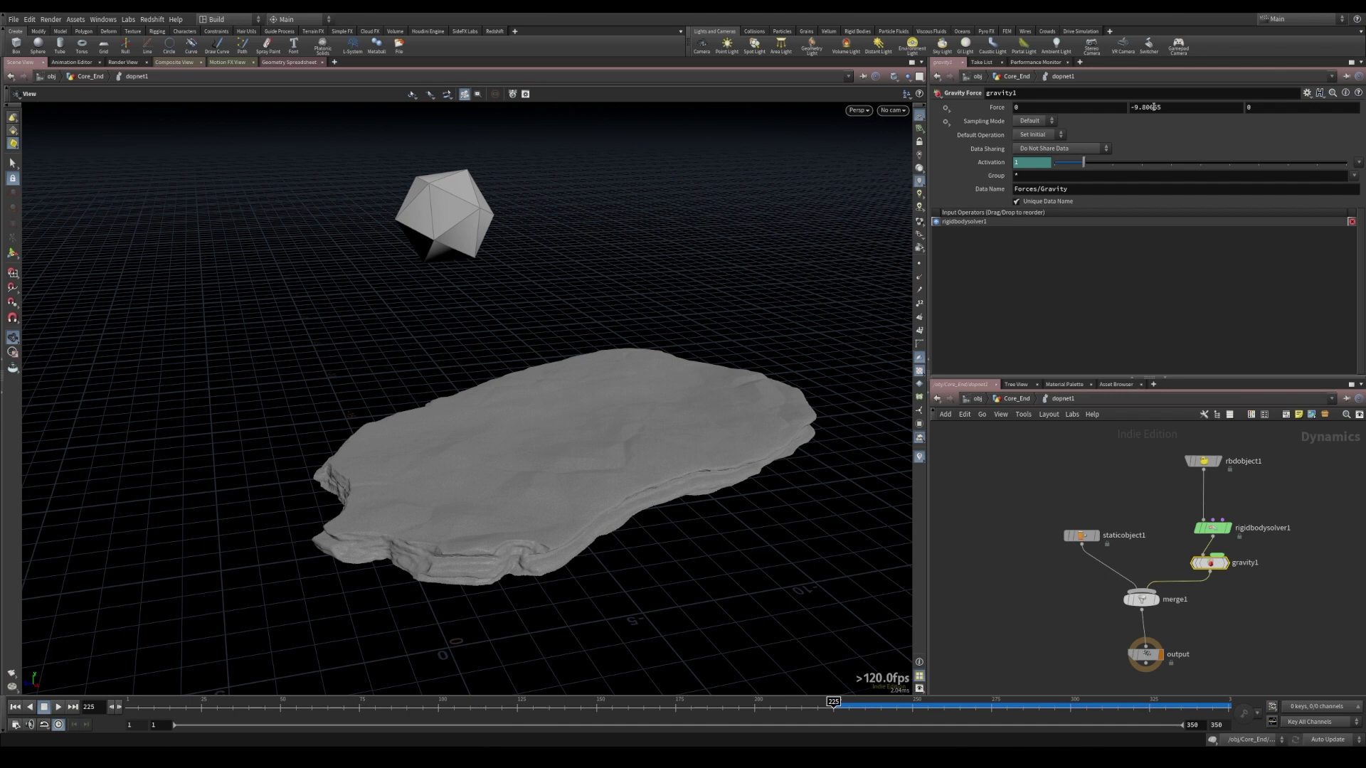
{"action": "double_click", "coordinate": [1203, 105]}
{"action": "type", "text": "-20"}
{"action": "key", "text": "Return"}
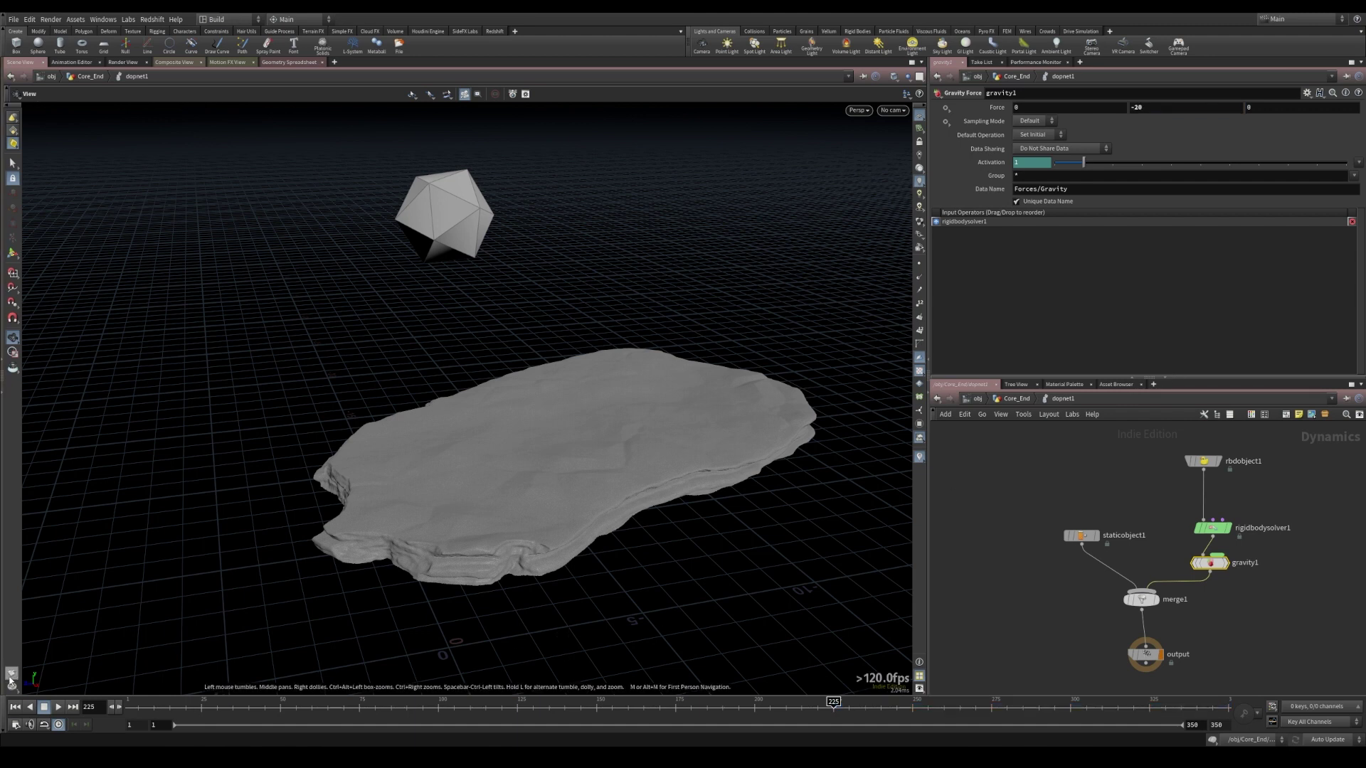
- Render a new flipbook from frame 225 and play it back to check the stronger gravity
{"action": "left_click", "coordinate": [38, 683]}
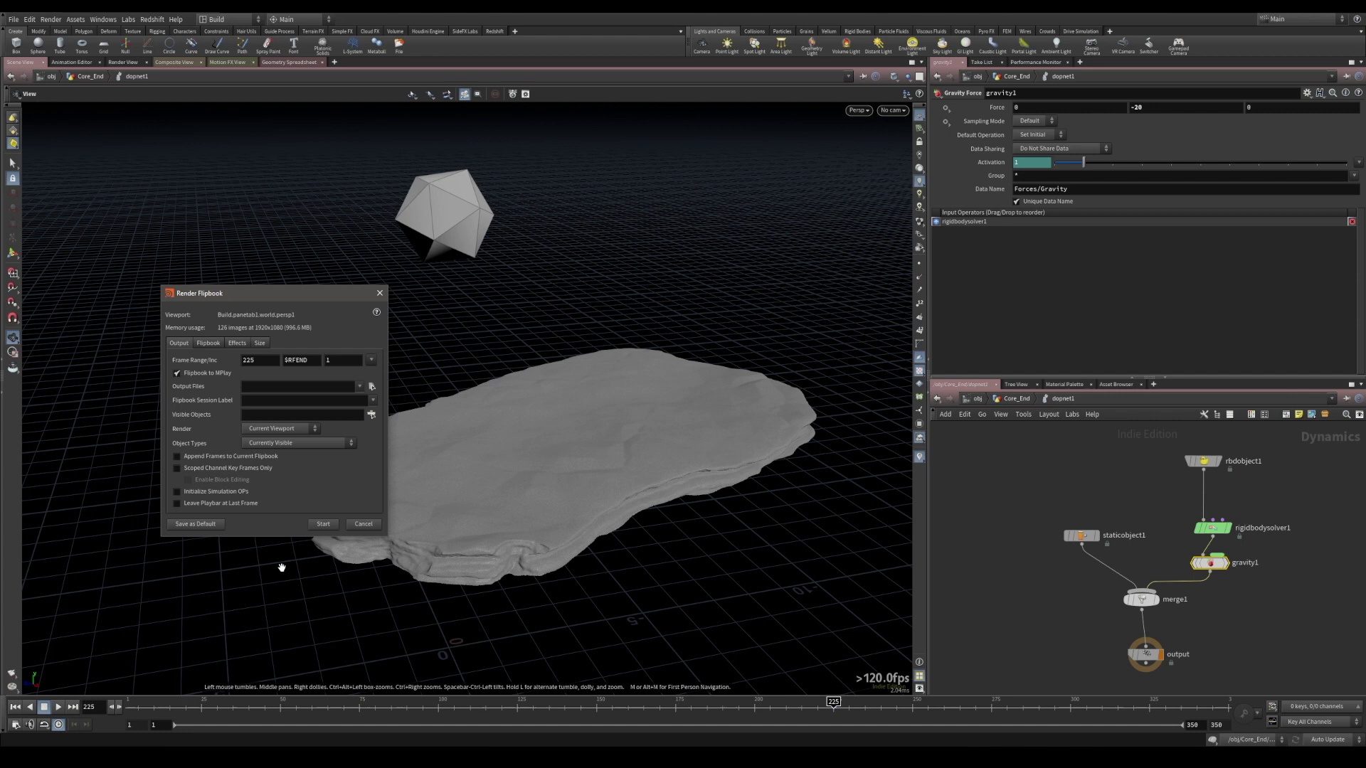
{"action": "left_click", "coordinate": [323, 530]}
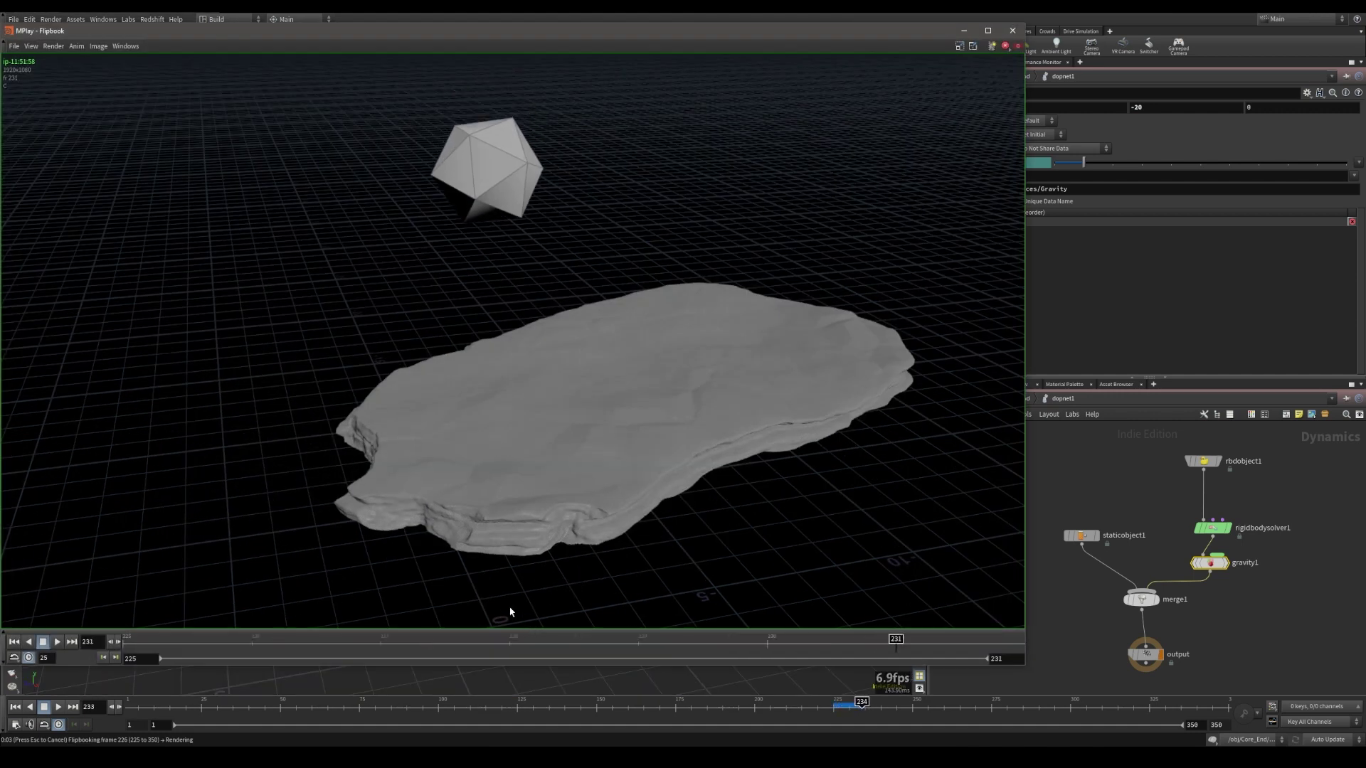
{"action": "left_click_drag", "start_coordinate": [208, 30], "coordinate": [356, 43]}
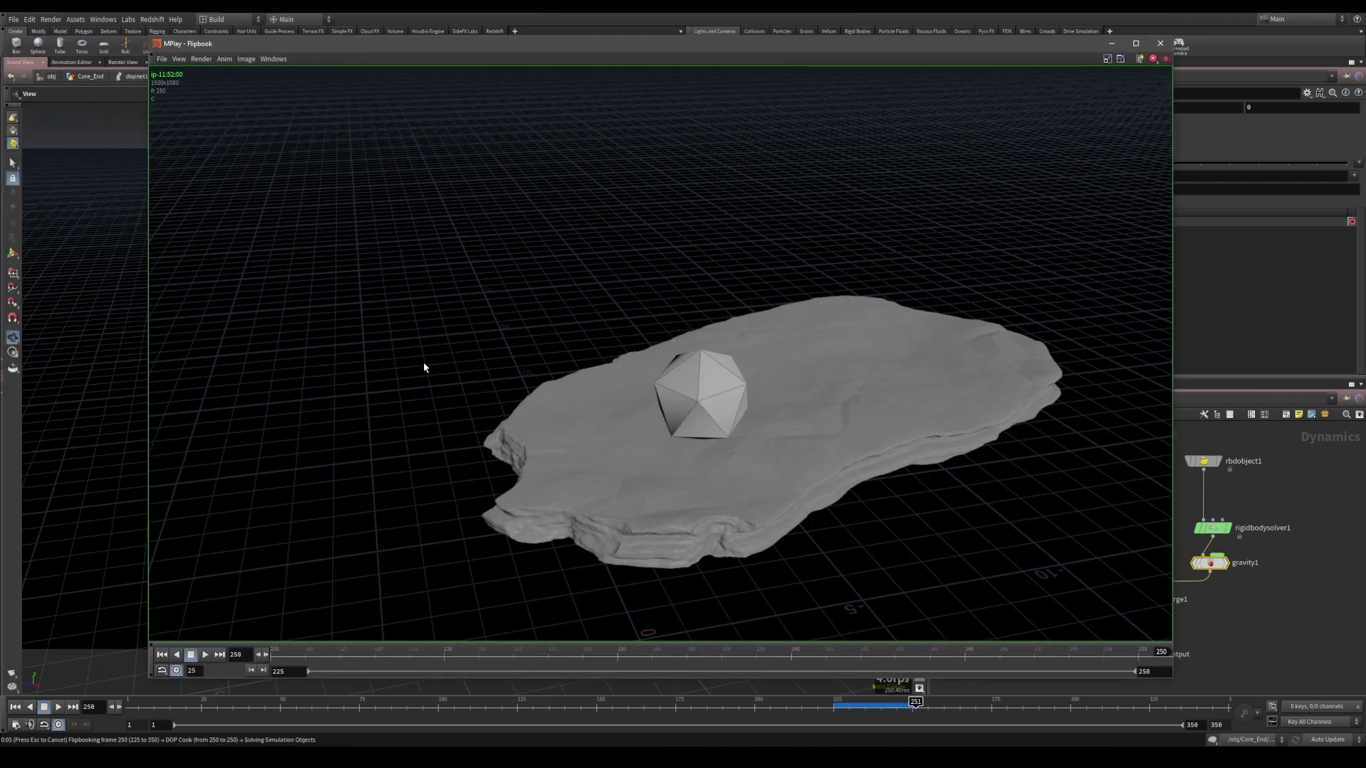
{"action": "left_click", "coordinate": [189, 654]}
{"action": "left_click", "coordinate": [205, 655]}
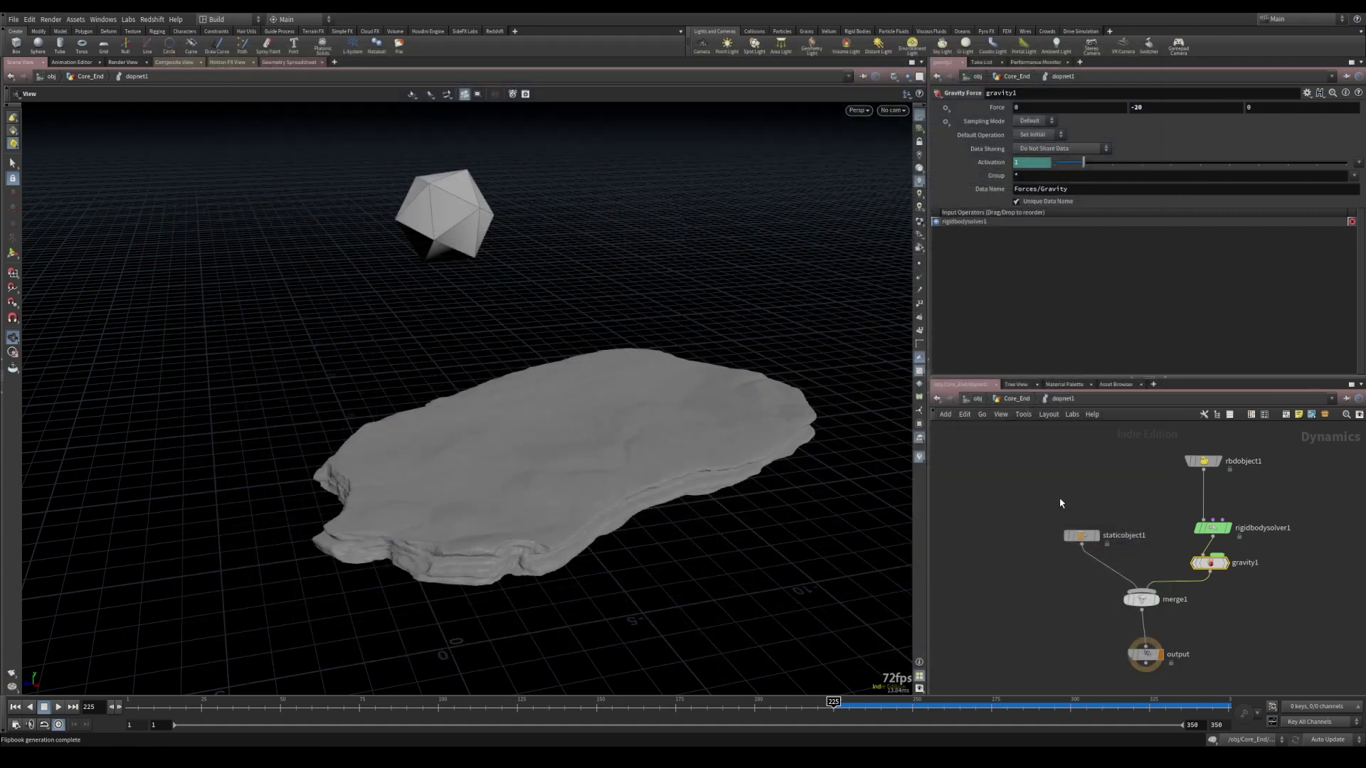
- Select rbdobject1 and set its initial Z velocity to -5
{"action": "middle_click_drag", "start_coordinate": [1110, 473], "coordinate": [1079, 508]}
{"action": "left_click_drag", "start_coordinate": [1127, 446], "coordinate": [1281, 548]}
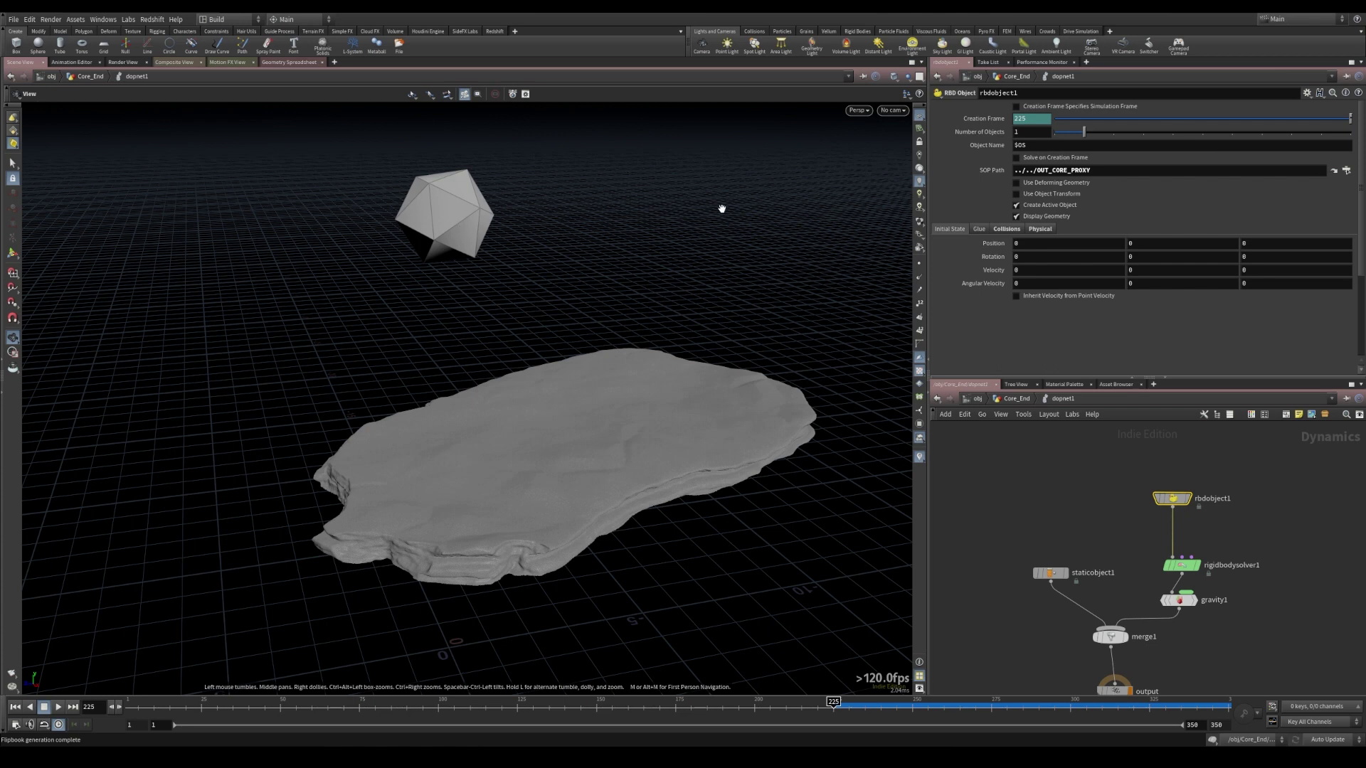
{"action": "mouse_move", "coordinate": [984, 286]}
{"action": "left_click_drag", "start_coordinate": [673, 362], "coordinate": [565, 422]}
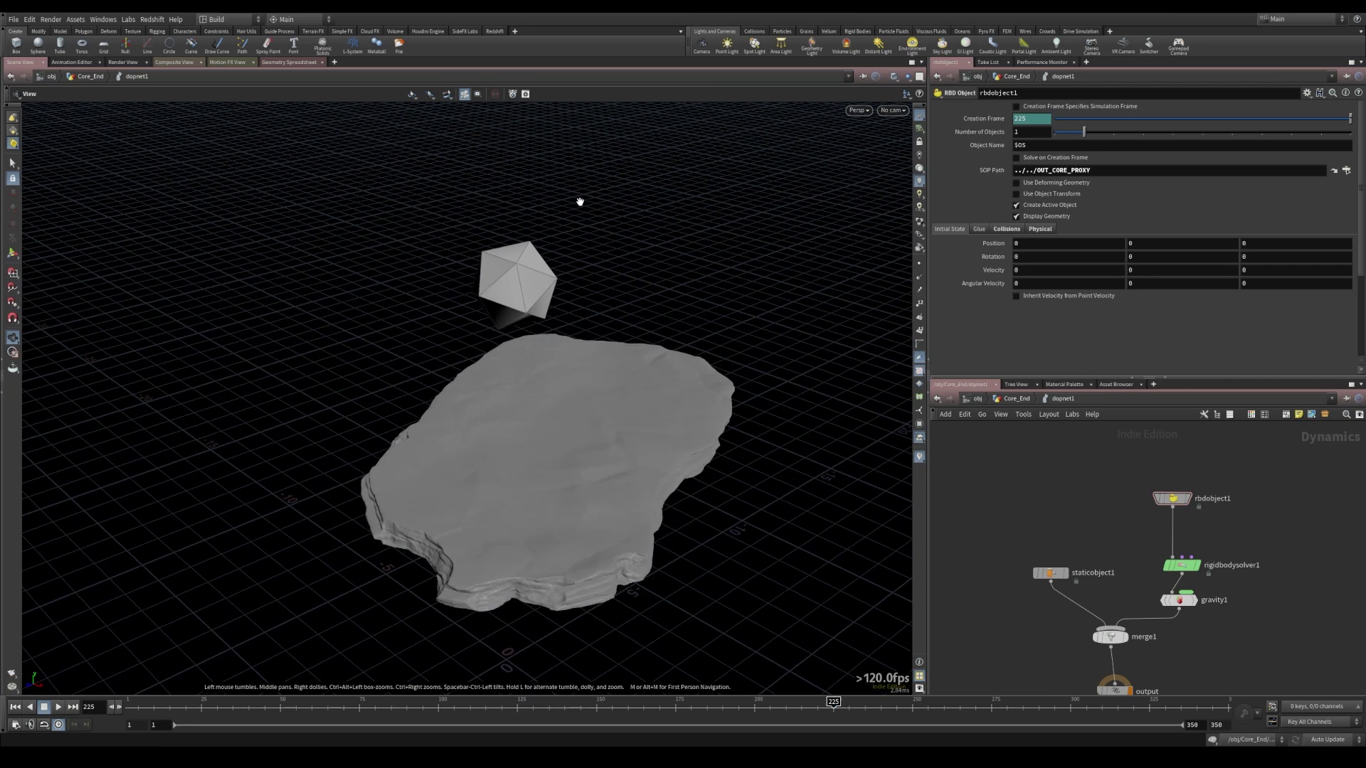
{"action": "left_click_drag", "start_coordinate": [576, 349], "coordinate": [591, 525]}
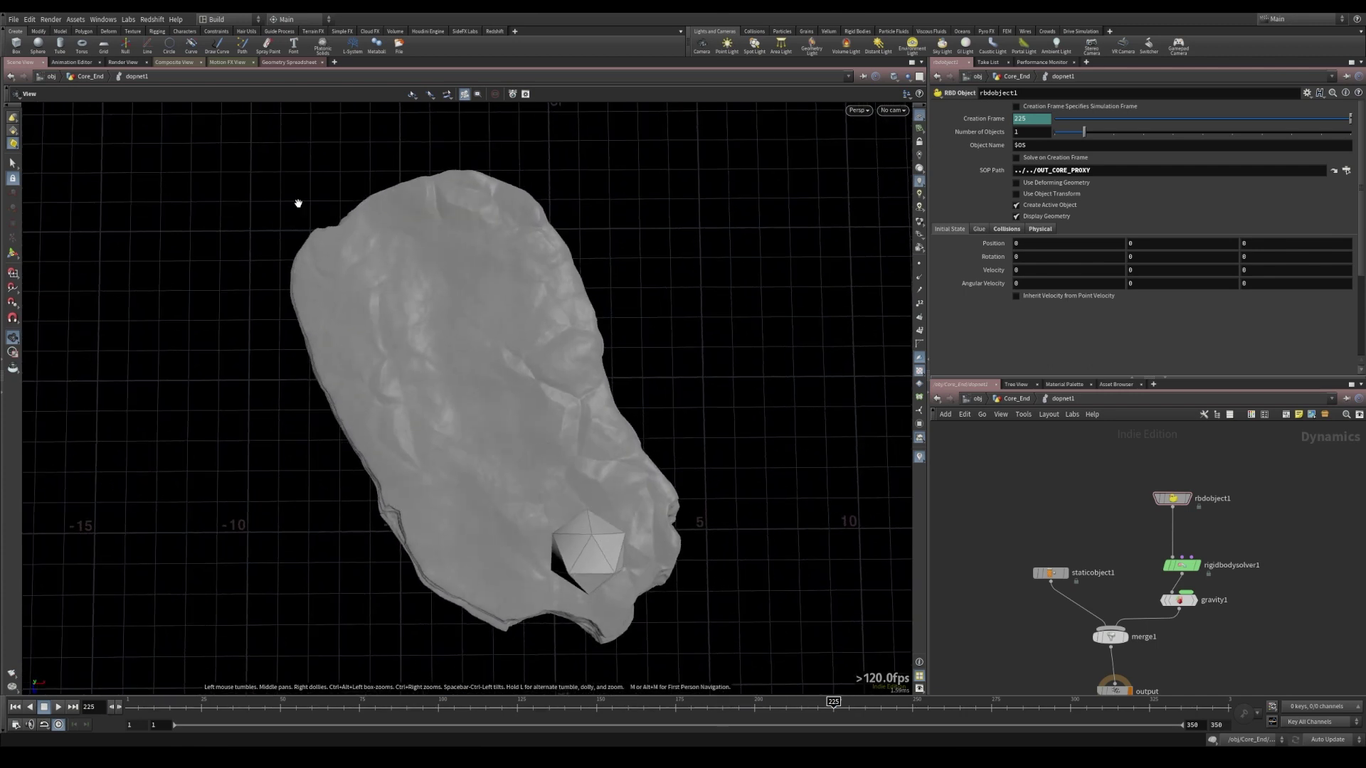
{"action": "left_click_drag", "start_coordinate": [507, 331], "coordinate": [512, 407]}
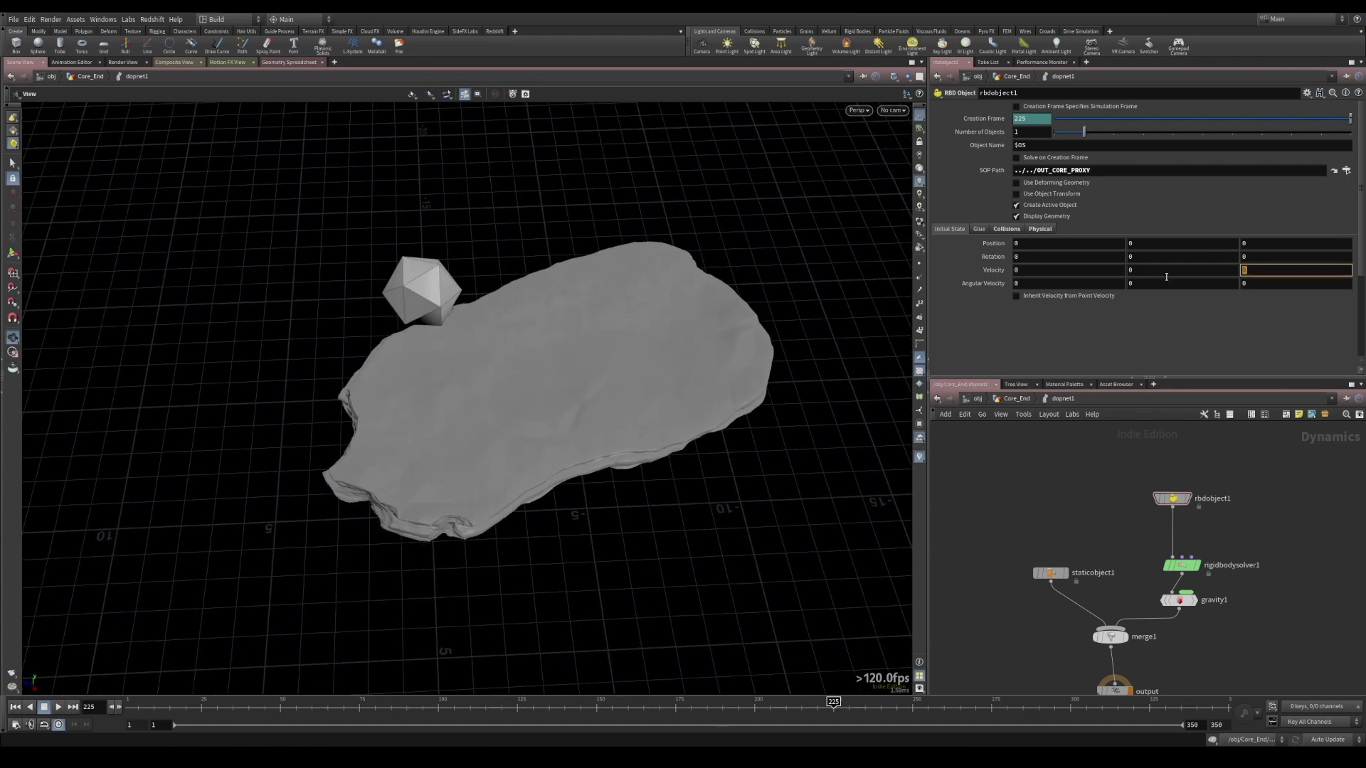
{"action": "type", "text": "-5"}
{"action": "key", "text": "Return"}
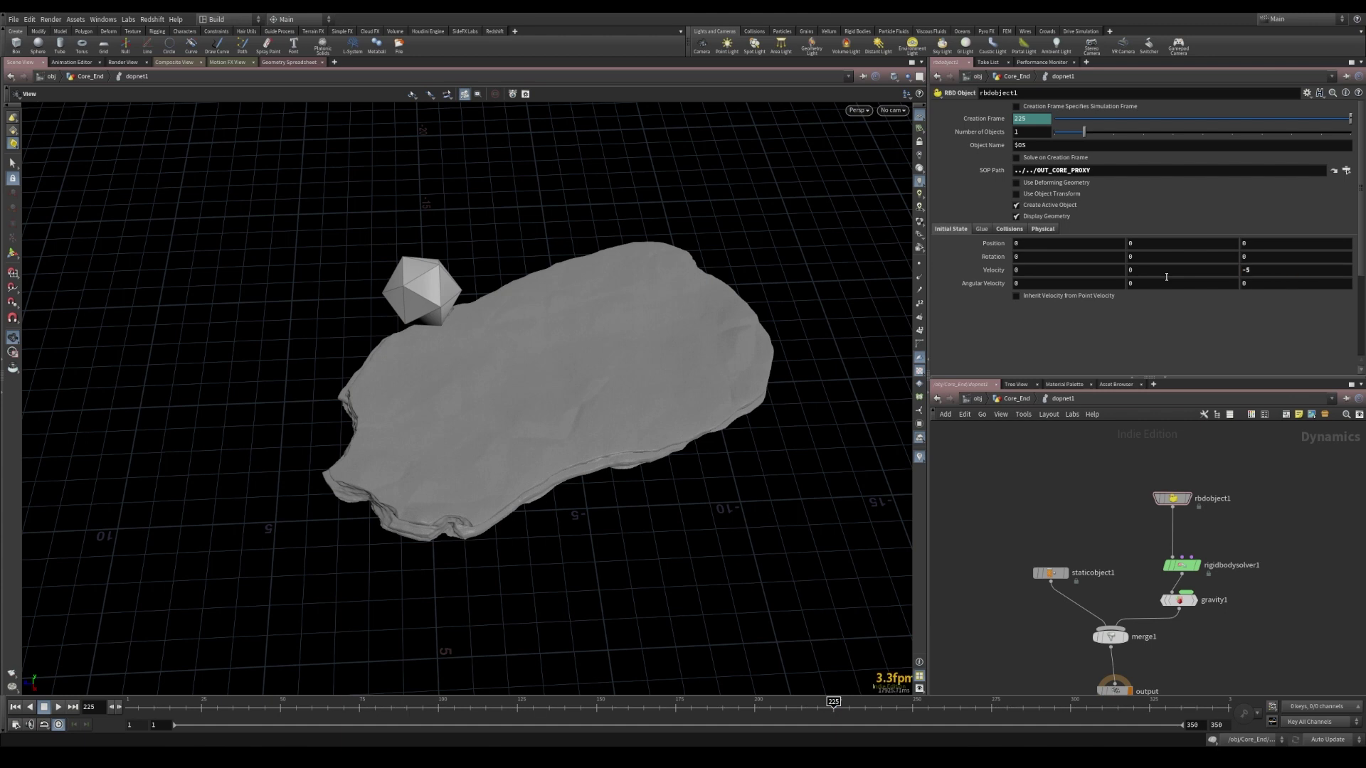
- Play the simulation in the viewport to check how far the core travels, and return to frame 225
{"action": "left_click_drag", "start_coordinate": [498, 554], "coordinate": [516, 559]}
{"action": "left_click", "coordinate": [58, 707]}
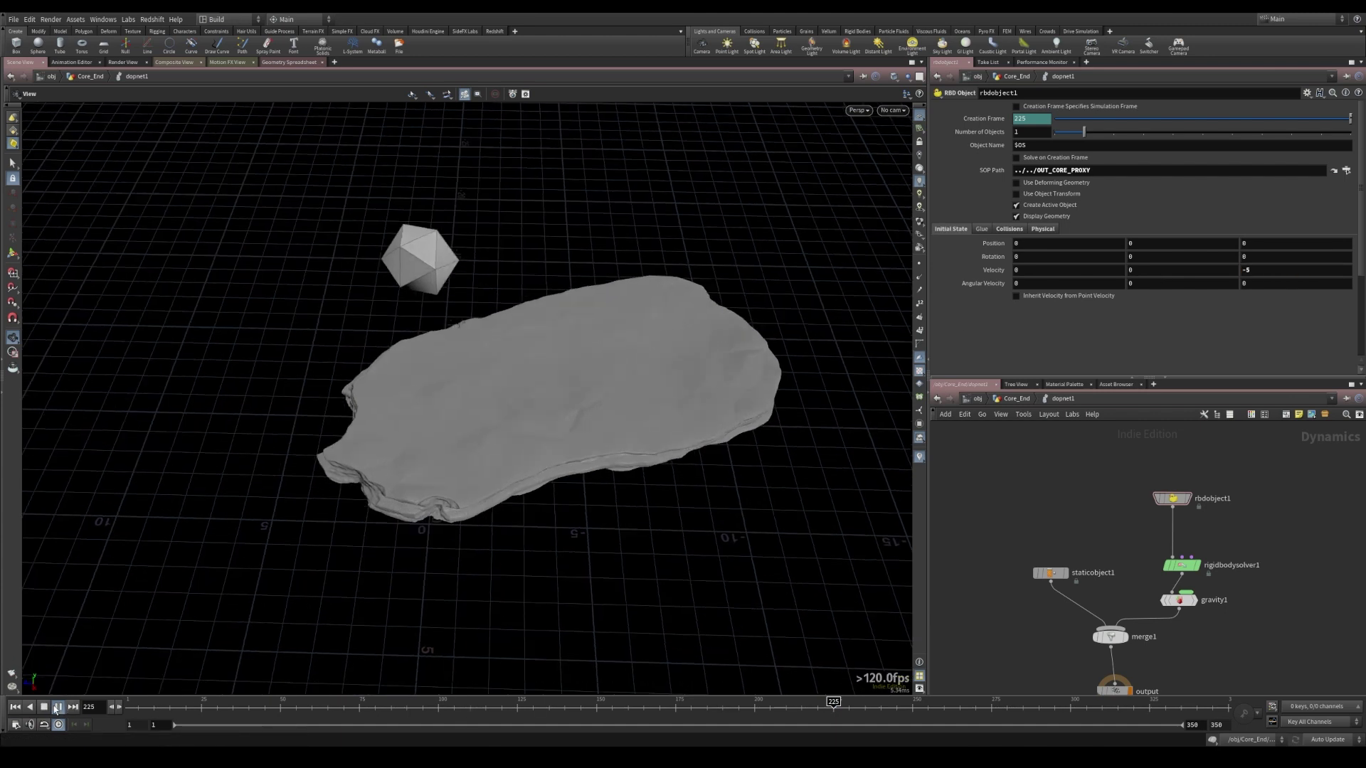
{"action": "left_click", "coordinate": [58, 707]}
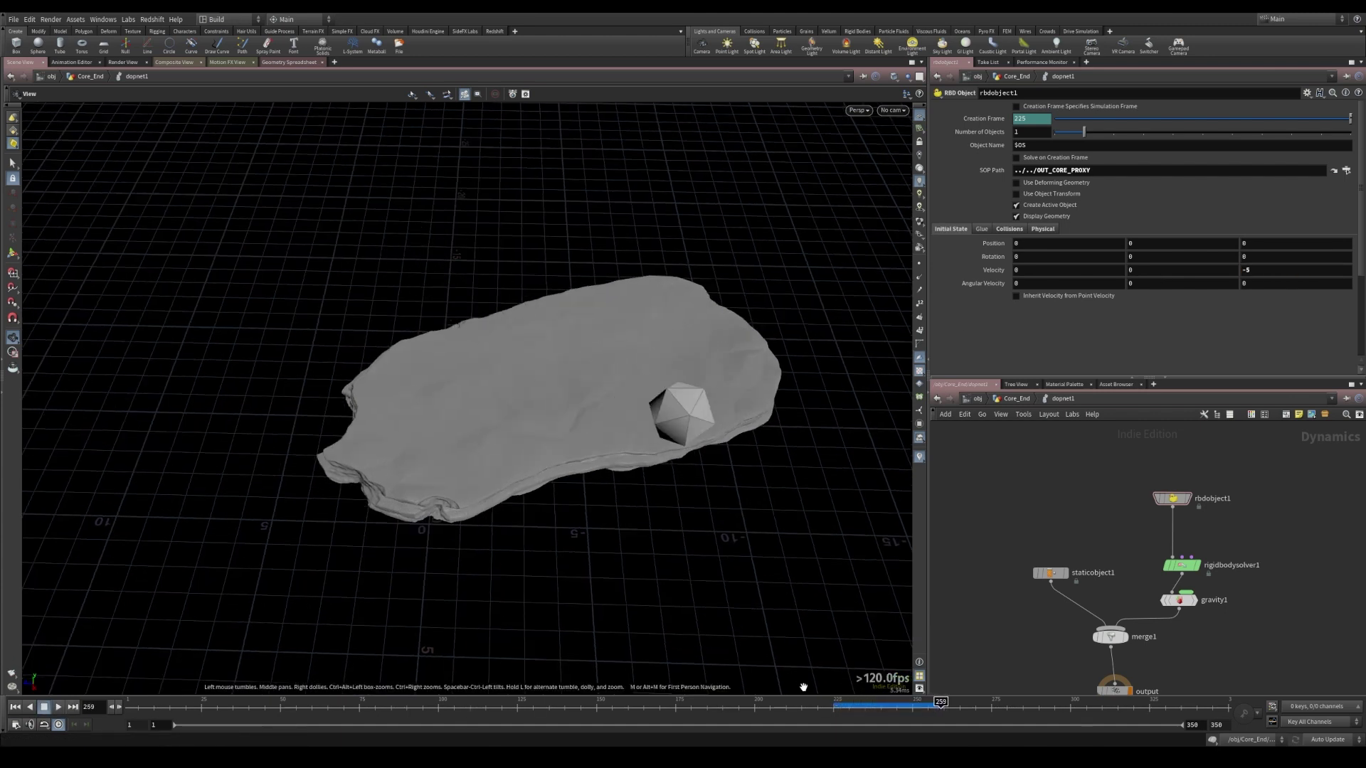
{"action": "mouse_move", "coordinate": [824, 702]}
{"action": "left_mouse_down"}
{"action": "mouse_move", "coordinate": [891, 704]}
{"action": "mouse_move", "coordinate": [833, 704]}
{"action": "left_mouse_up"}
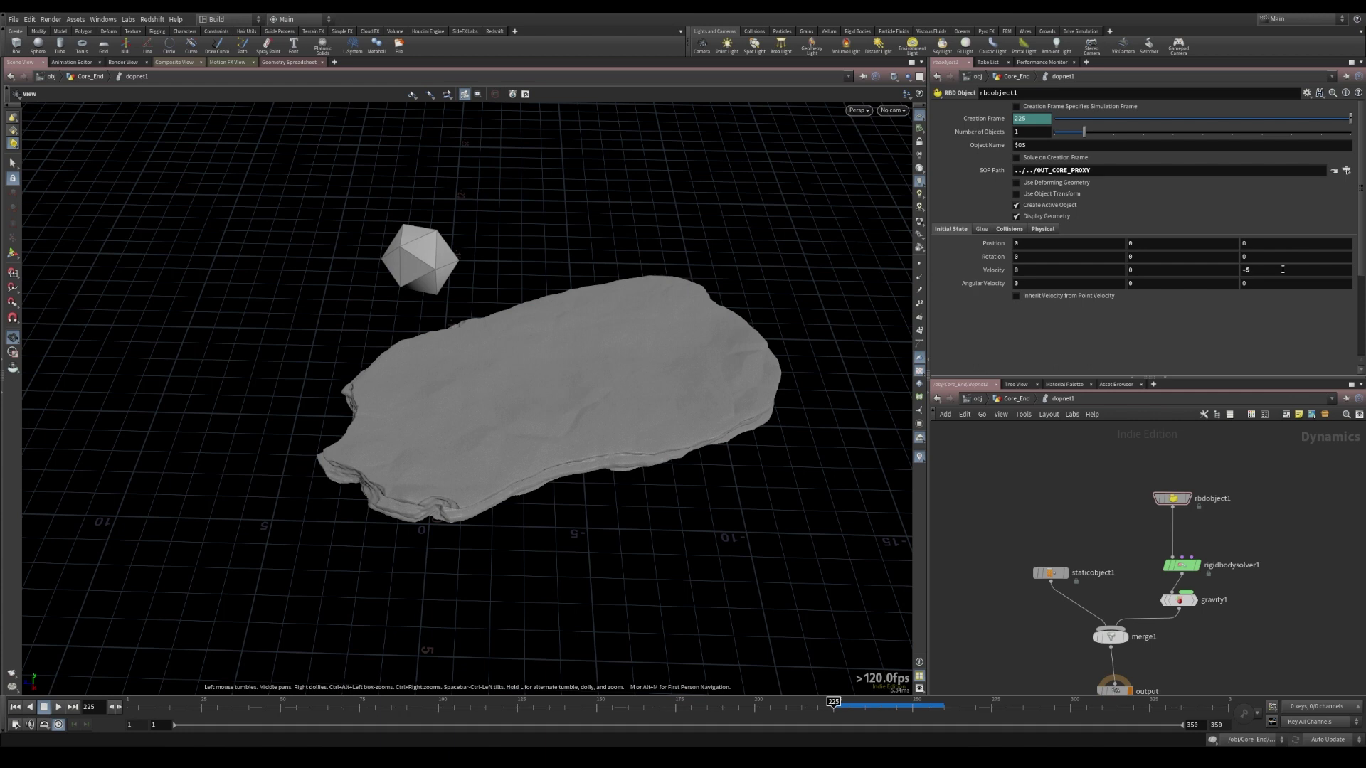
- Set rbdobject1's initial velocity to -1.8 in X and -3.8 in Z
{"action": "key", "text": "Return"}
{"action": "type", "text": "-3.8"}
{"action": "key", "text": "Return"}
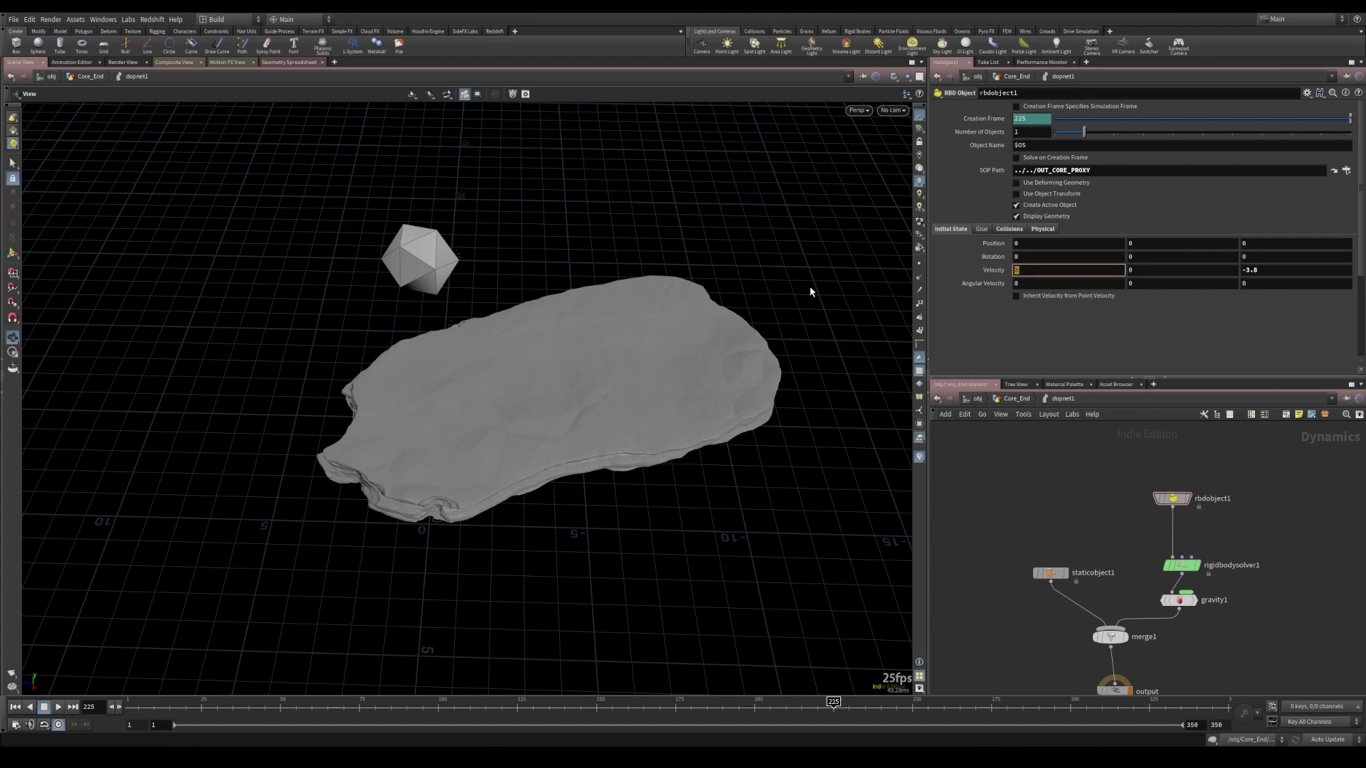
{"action": "key", "text": "Return"}
- Play and scrub the simulation in the top view and again in perspective to check the core's path across the rock
{"action": "left_click_drag", "start_coordinate": [555, 433], "coordinate": [725, 510]}
{"action": "key", "text": "space+2"}
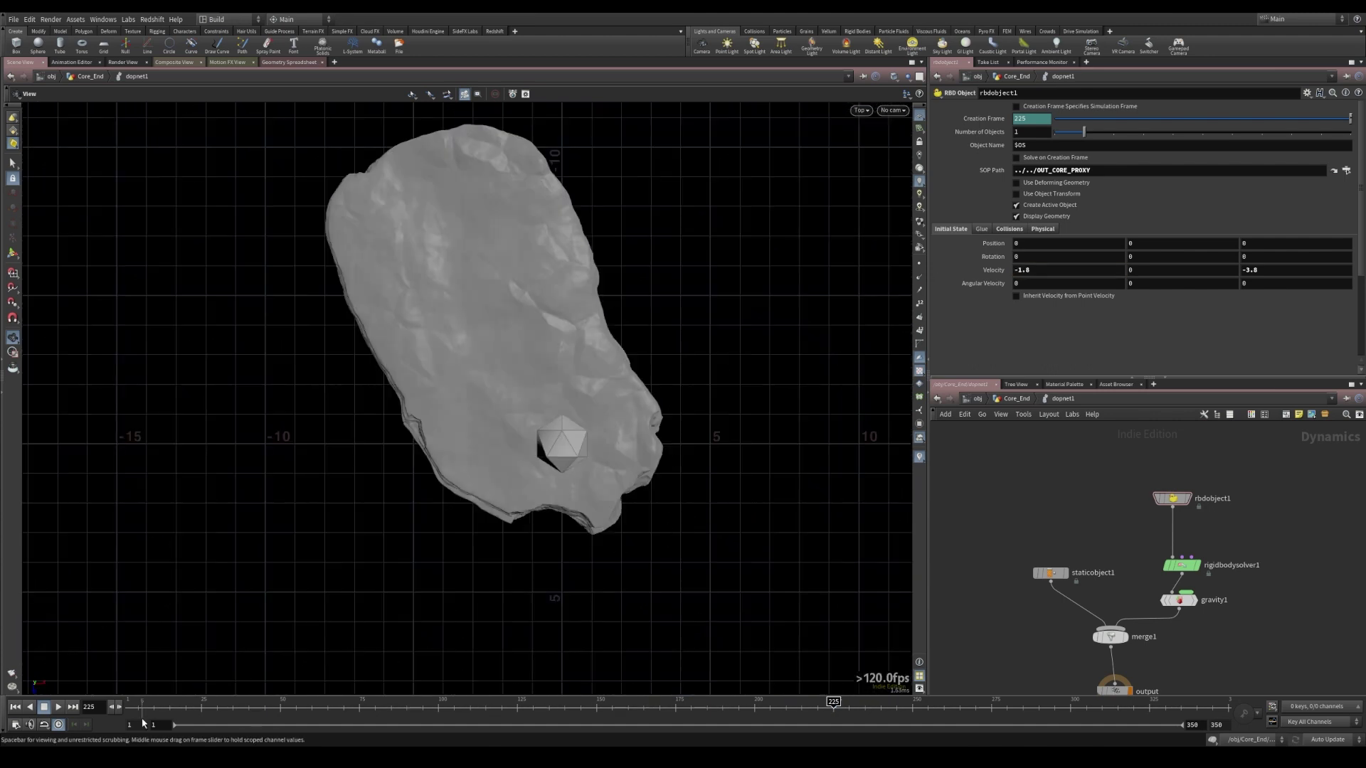
{"action": "left_click", "coordinate": [59, 708]}
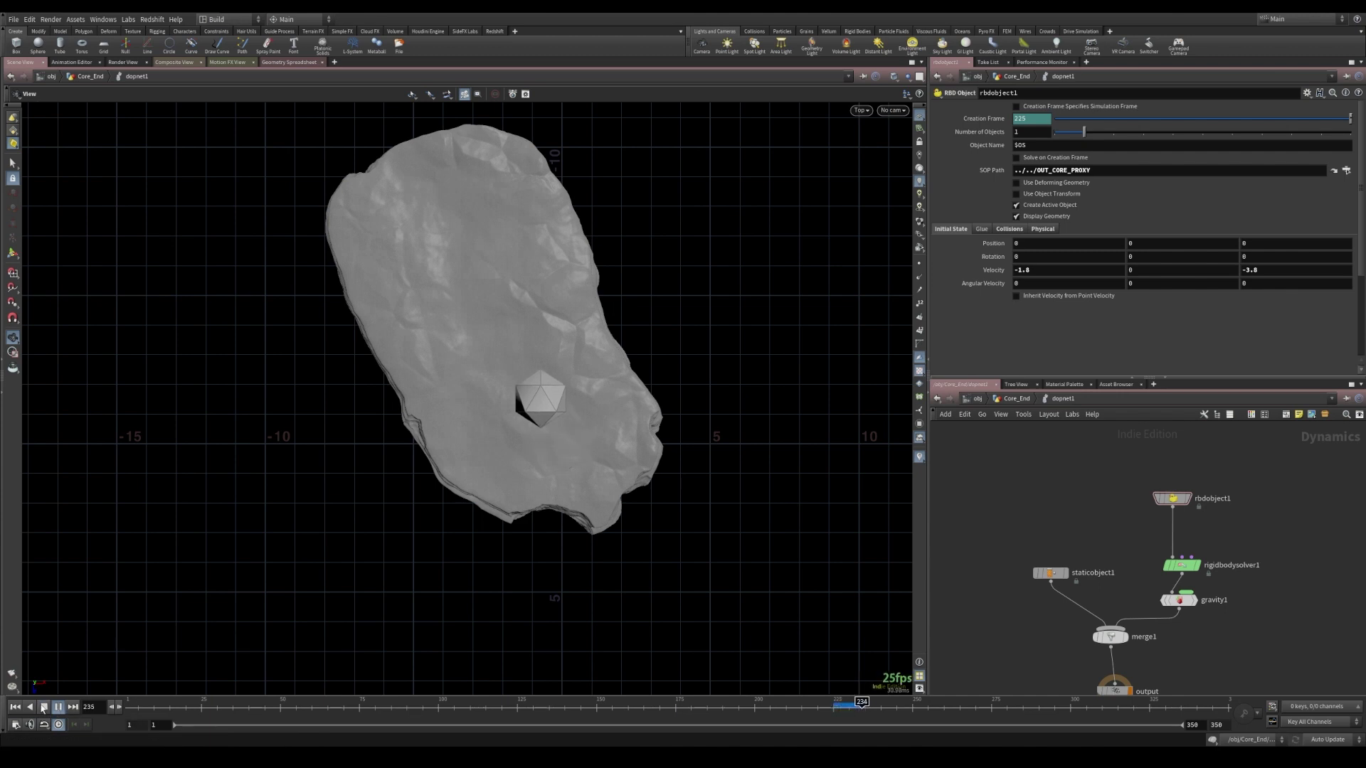
{"action": "left_click", "coordinate": [43, 708]}
{"action": "left_click_drag", "start_coordinate": [823, 708], "coordinate": [886, 710]}
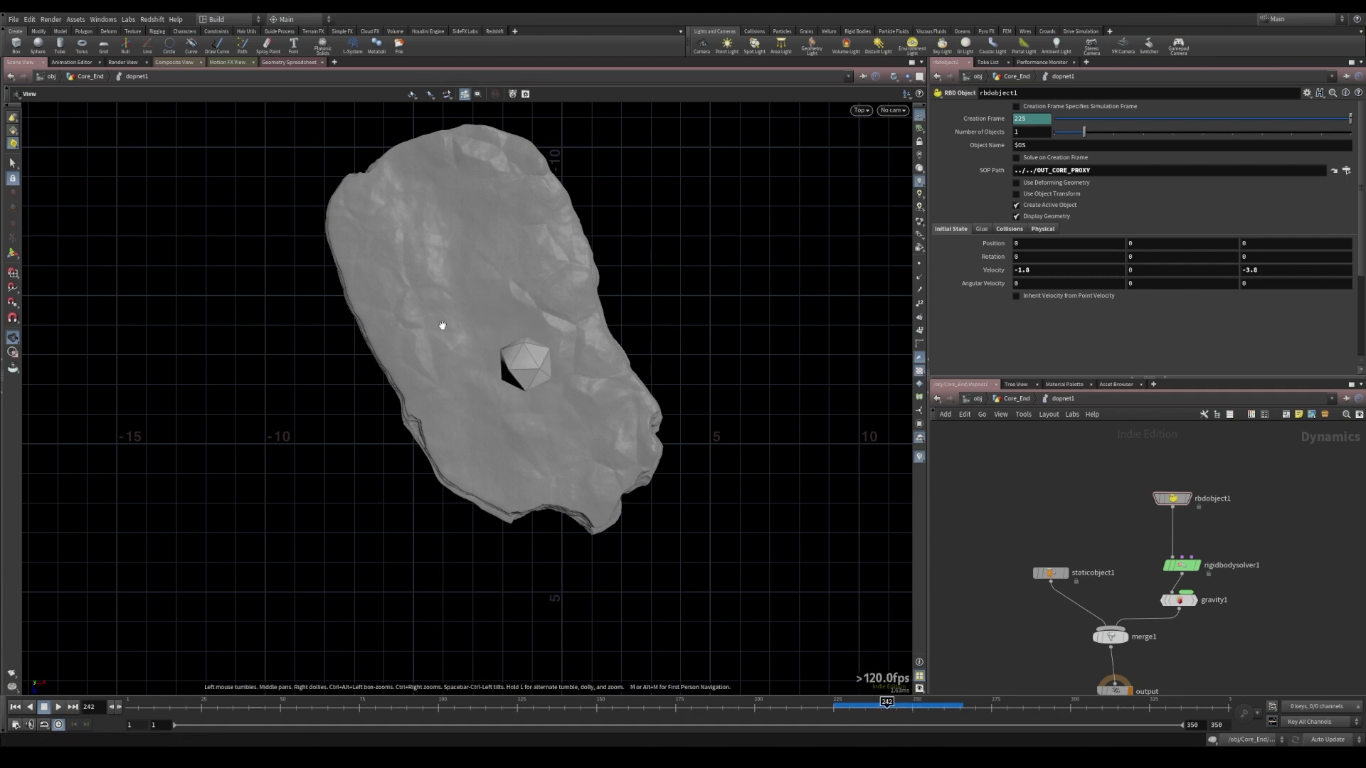
{"action": "left_click_drag", "start_coordinate": [424, 258], "coordinate": [590, 481]}
{"action": "left_click_drag", "start_coordinate": [837, 710], "coordinate": [840, 710]}
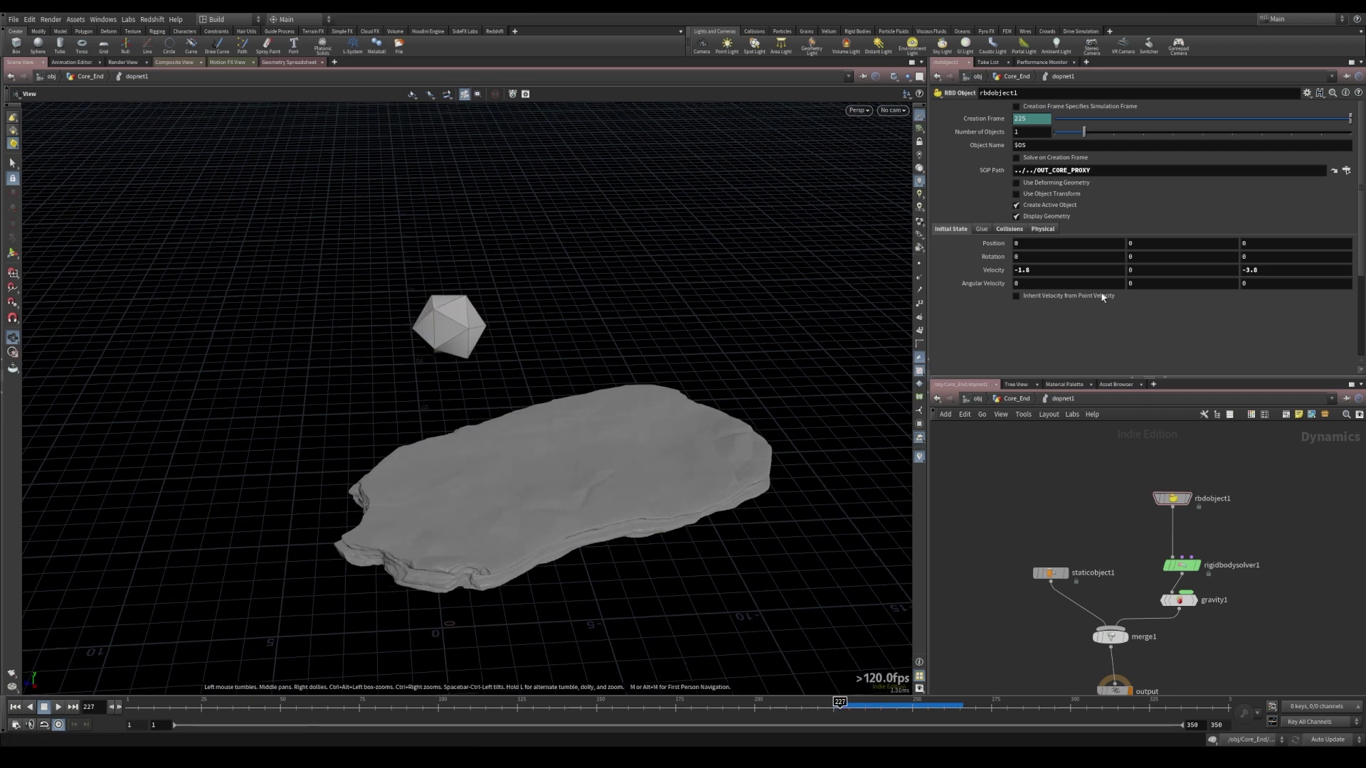
- Set rbdobject1's initial Y velocity to 2 and preview the simulation from frame 225
{"action": "left_click", "coordinate": [1162, 270]}
{"action": "key", "text": "Return"}
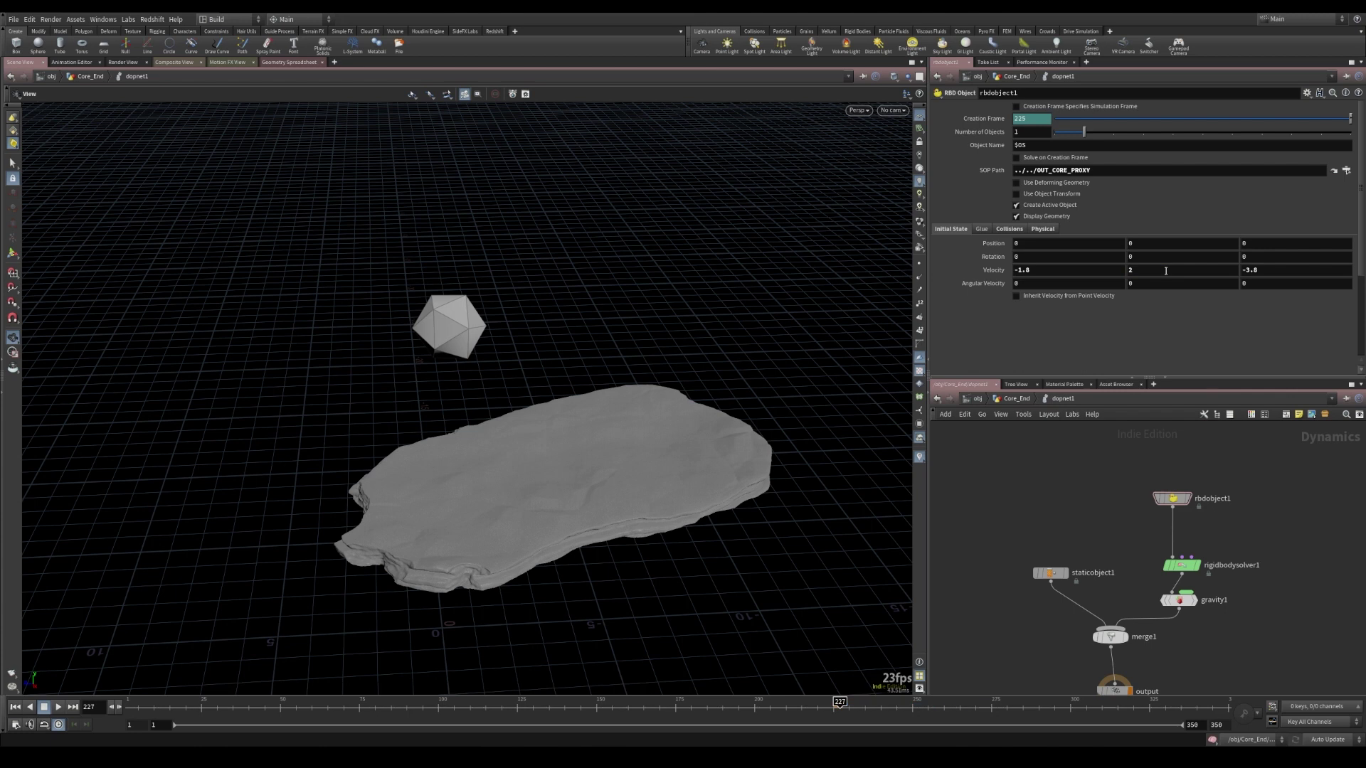
{"action": "left_click", "coordinate": [832, 703]}
{"action": "key", "text": "Up"}
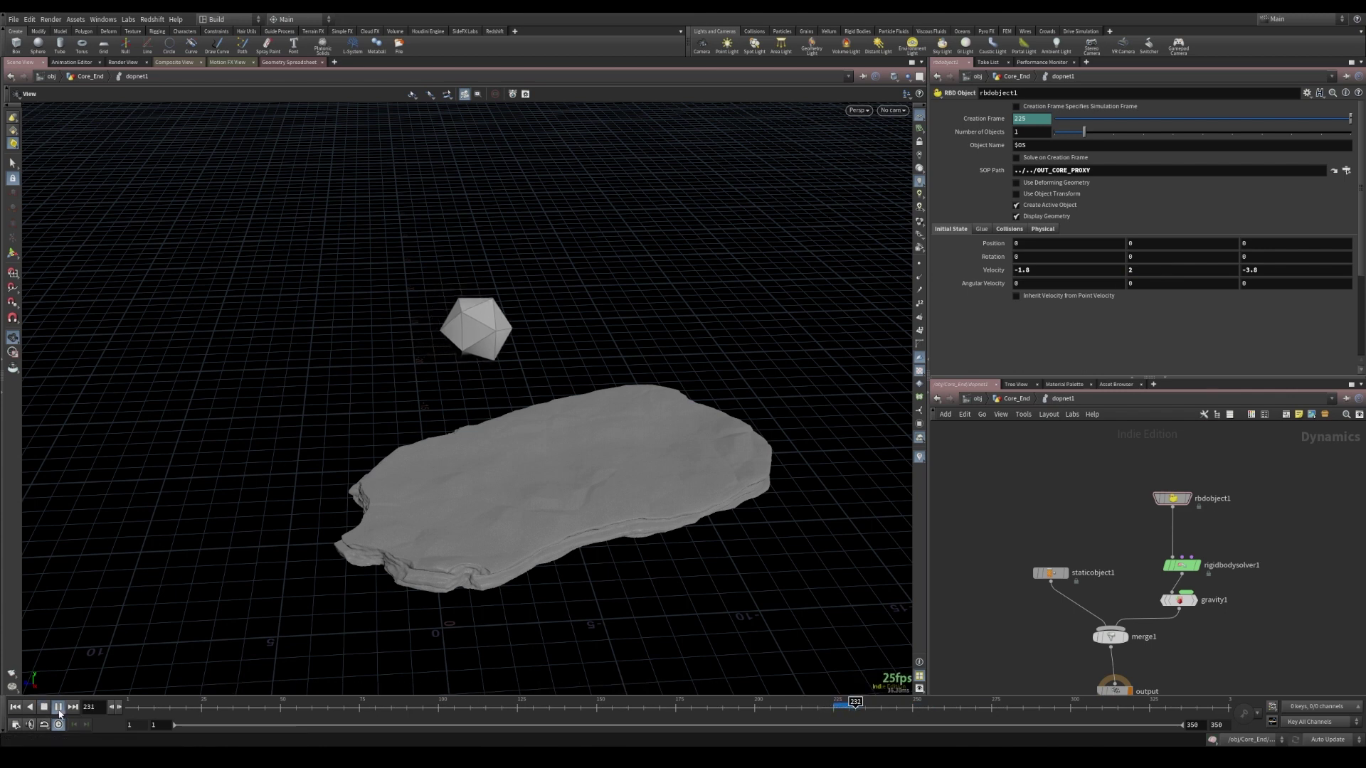
{"action": "left_click_drag", "start_coordinate": [833, 704], "coordinate": [890, 706]}
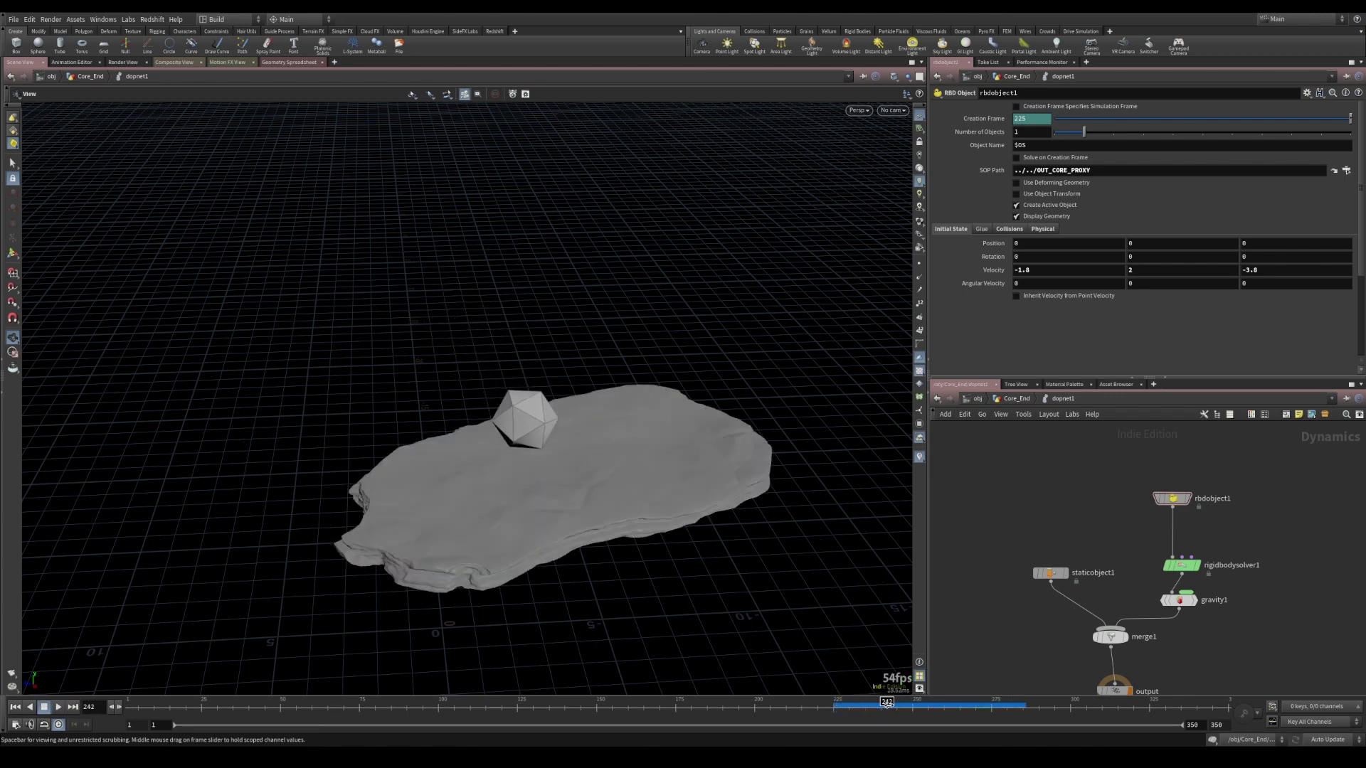
- Set rbdobject1's angular velocity to -80 in X and 120 in Z
{"action": "left_click", "coordinate": [1099, 283]}
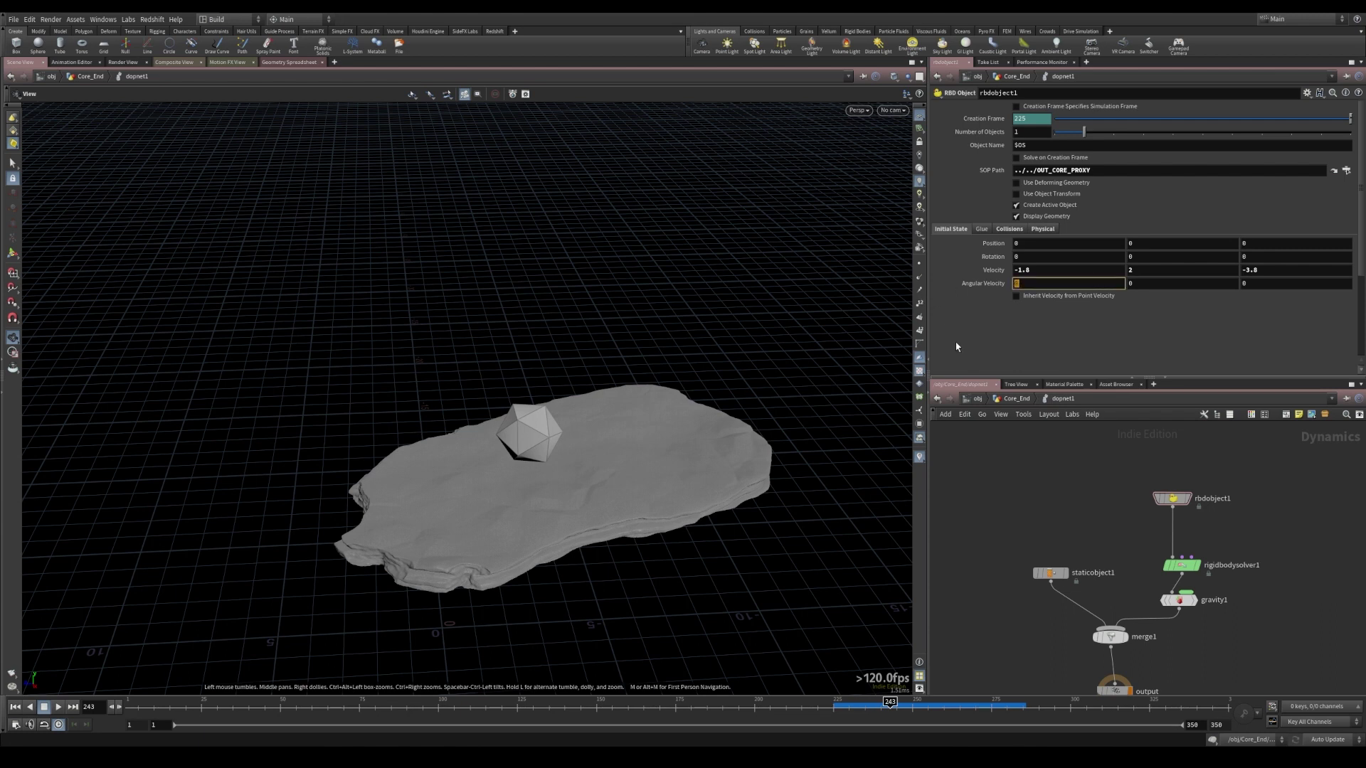
{"action": "key", "text": "Return"}
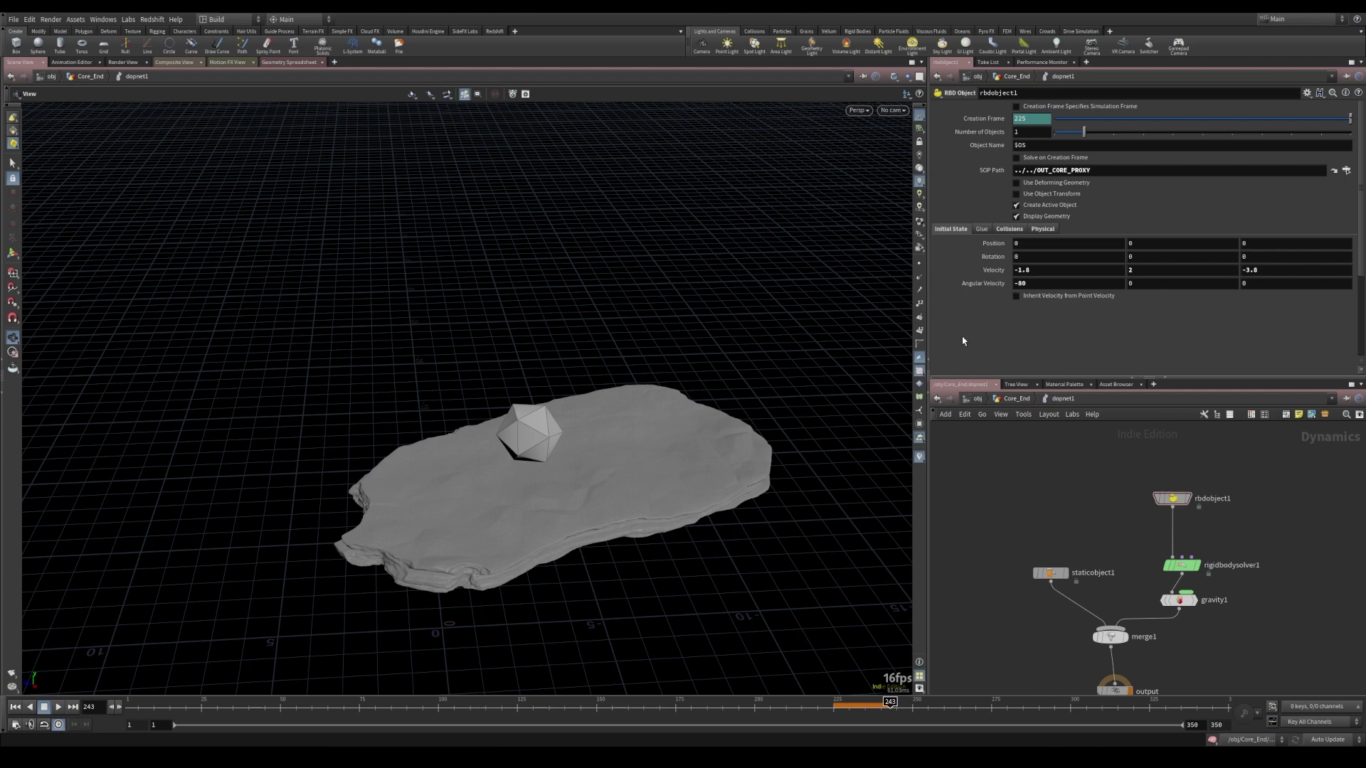
{"action": "left_click", "coordinate": [1272, 284]}
{"action": "key", "text": "Return"}
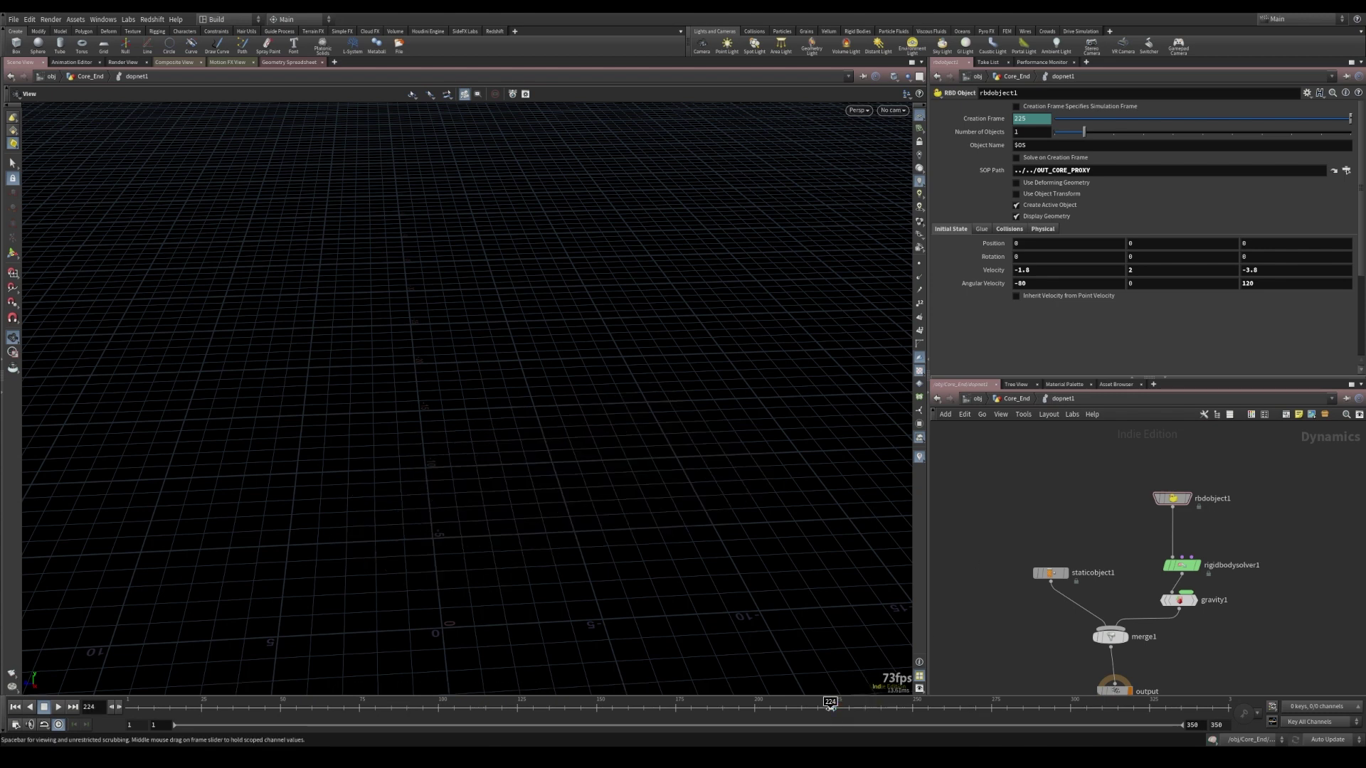
- Set all three components of rbdobject1's initial velocity to 0 to isolate the core's spin
{"action": "left_click", "coordinate": [1013, 271]}
{"action": "type", "text": "0"}
{"action": "key", "text": "Tab"}
{"action": "type", "text": "0"}
{"action": "key", "text": "Tab"}
{"action": "type", "text": "0"}
{"action": "key", "text": "Return"}
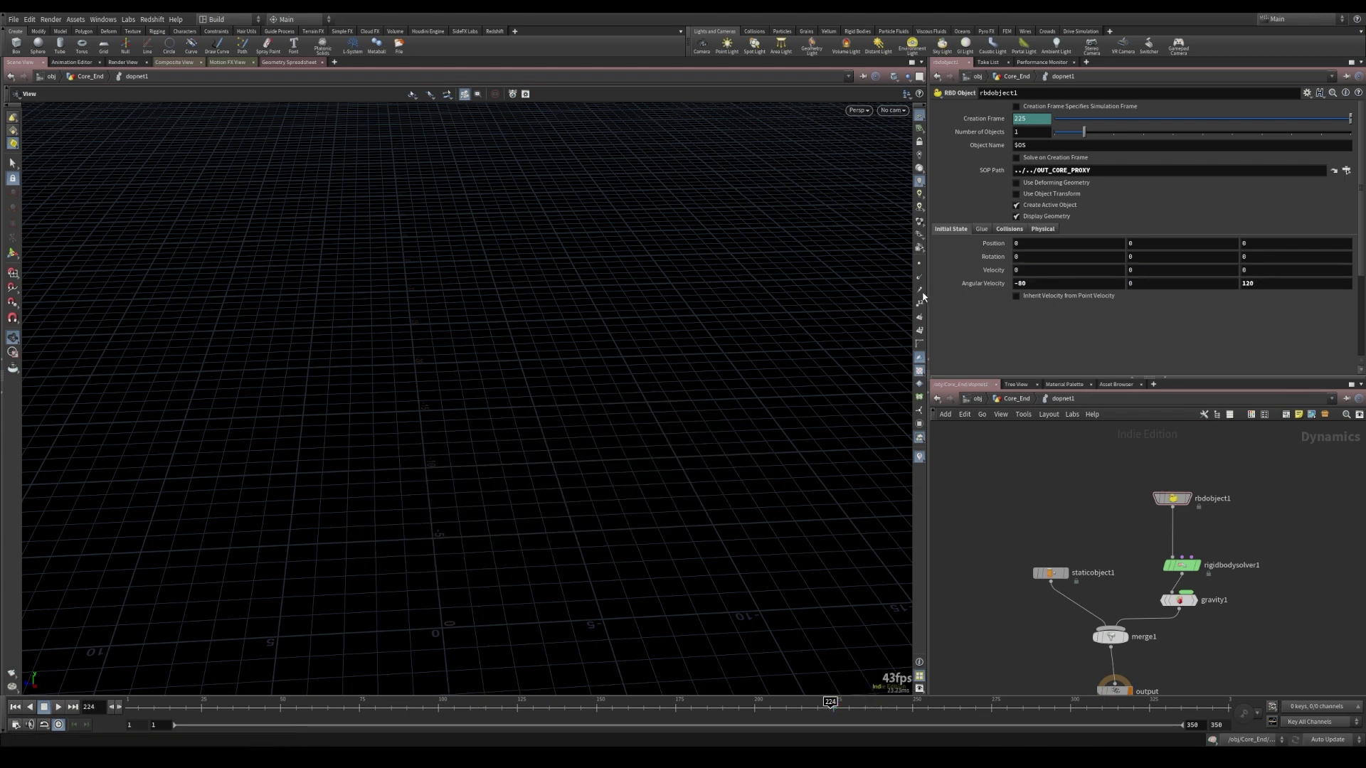
- Play and scrub the drop with only the angular velocity active, and undo the zeroing of the initial velocity
{"action": "left_click", "coordinate": [58, 706]}
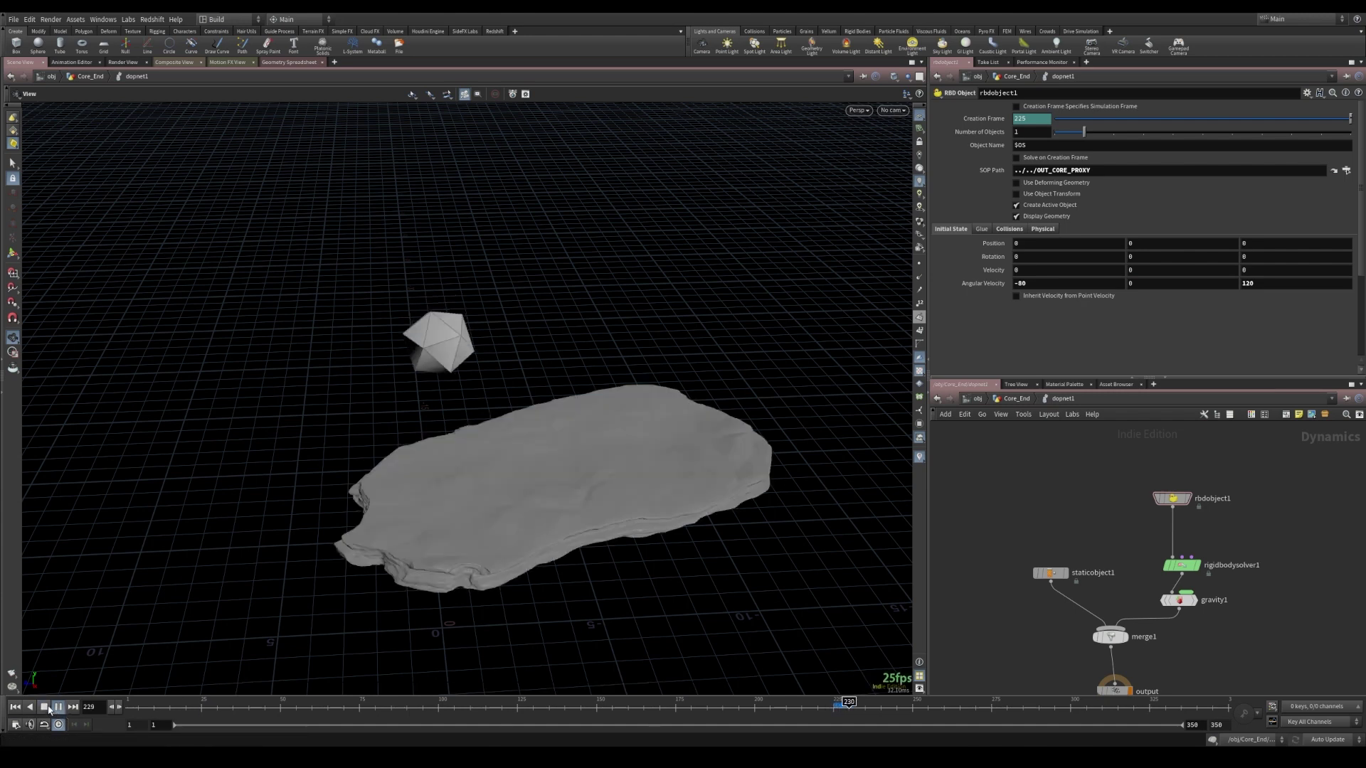
{"action": "left_click", "coordinate": [45, 708]}
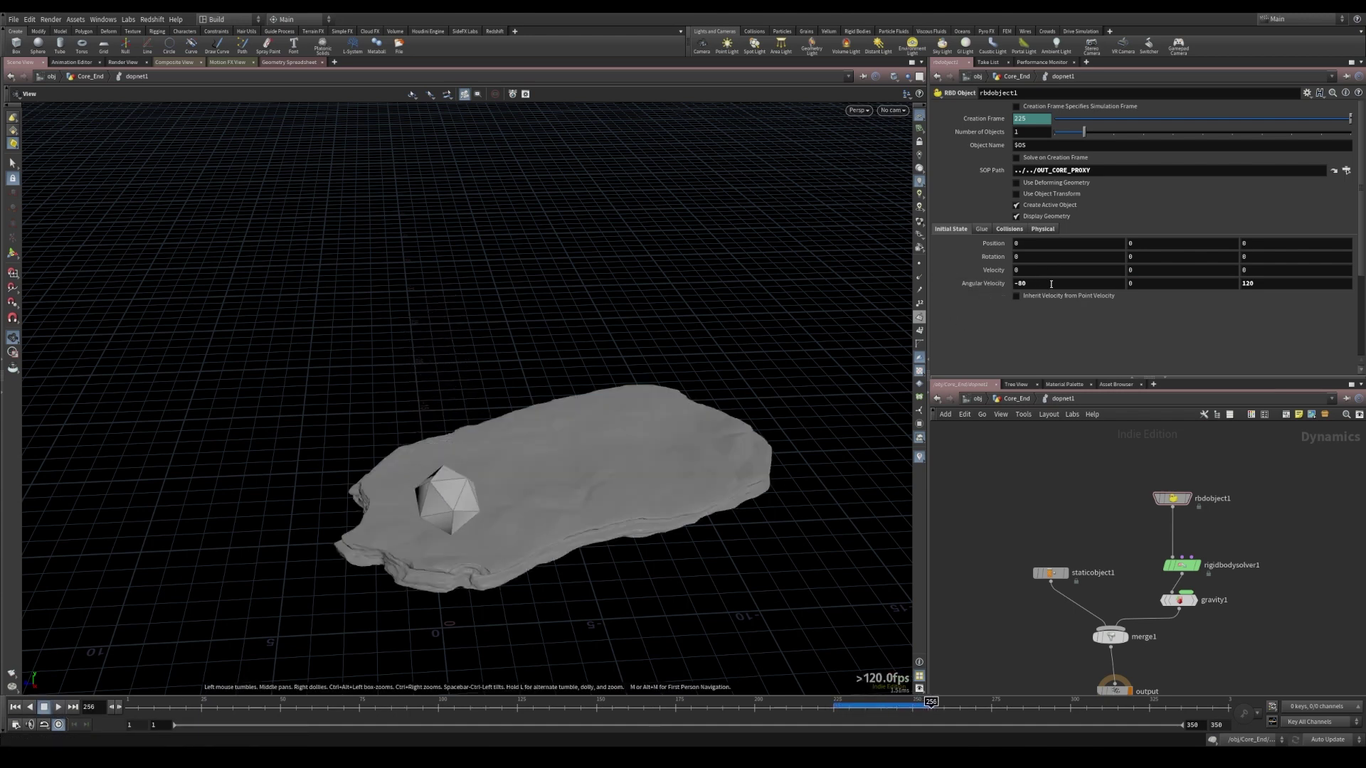
{"action": "left_click_drag", "start_coordinate": [818, 706], "coordinate": [890, 708]}
{"action": "key", "text": "ctrl+z"}
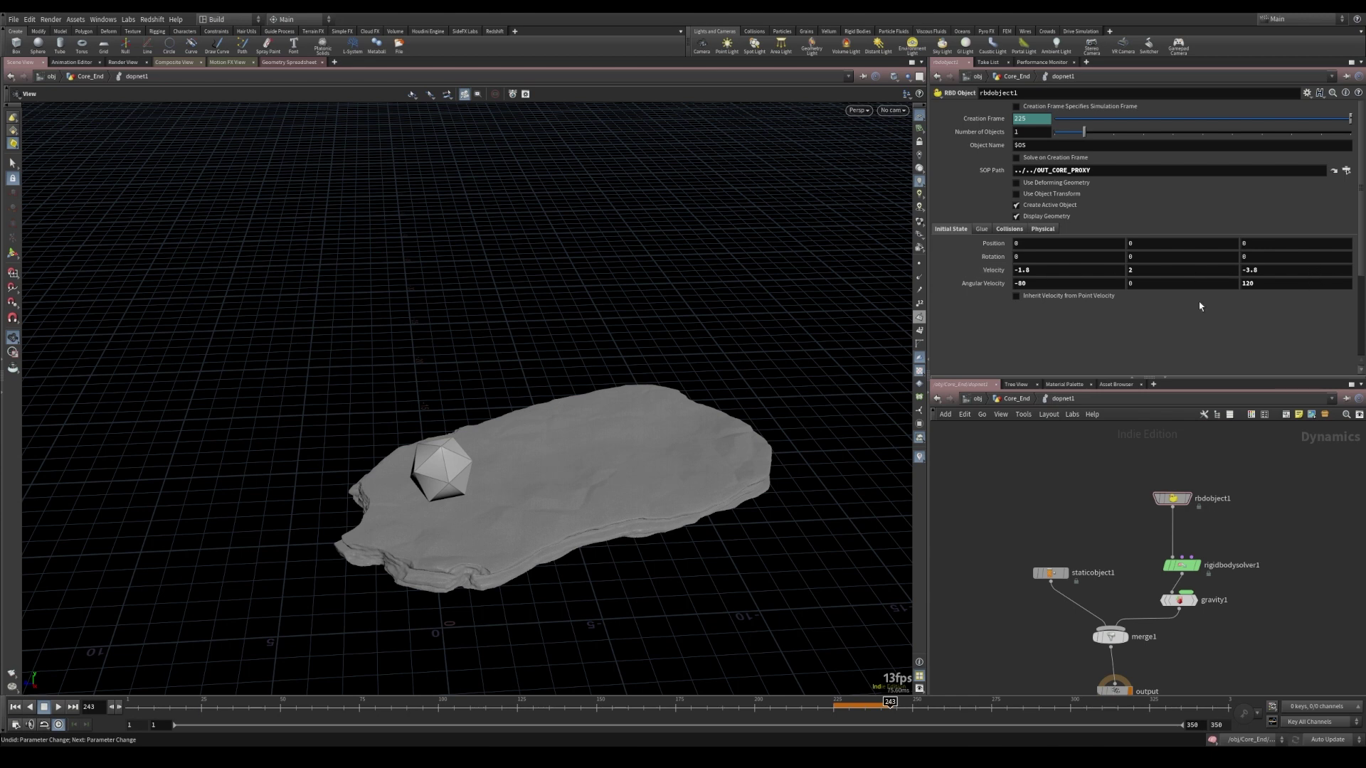
- Play the simulation from frame 225 with velocity and spin combined, and return to frame 225 from a different viewing angle
{"action": "left_click", "coordinate": [835, 707]}
{"action": "left_click", "coordinate": [59, 707]}
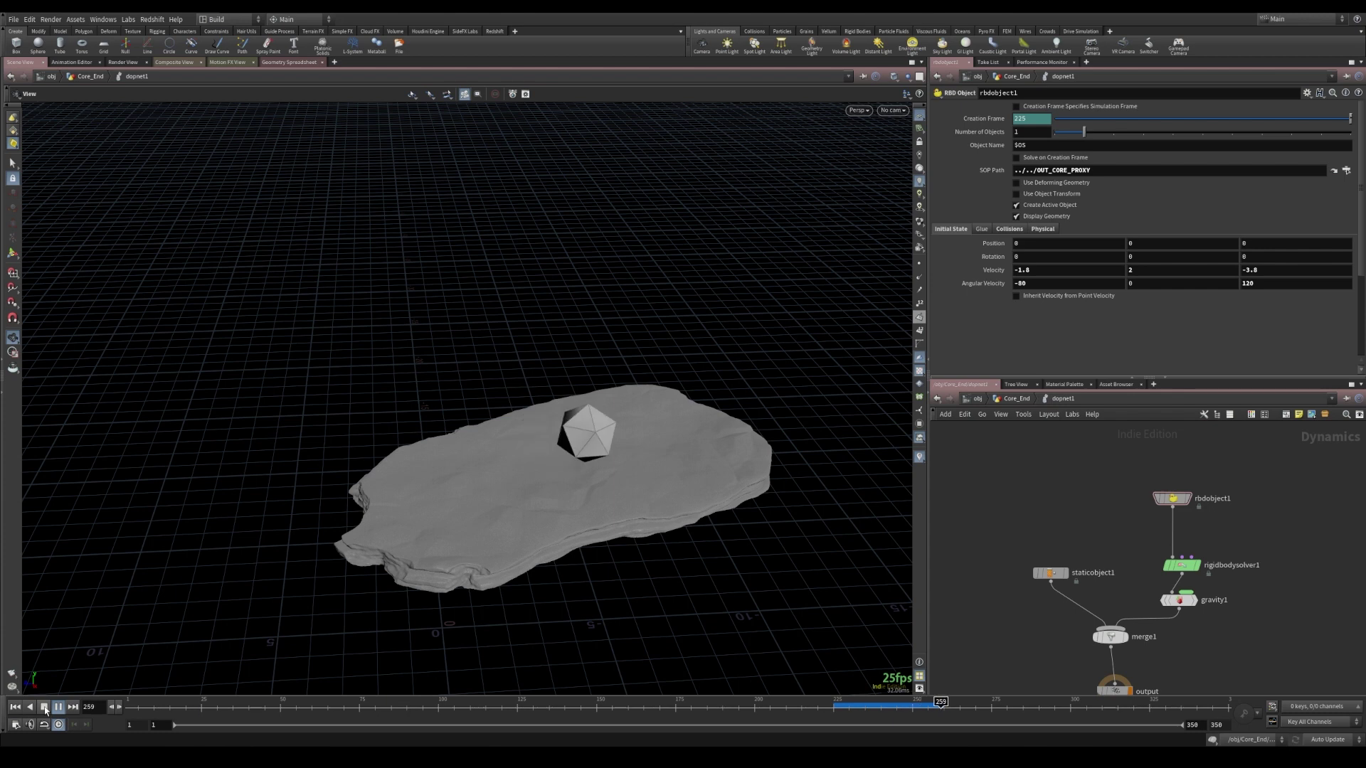
{"action": "left_click", "coordinate": [44, 707]}
{"action": "left_click_drag", "start_coordinate": [455, 498], "coordinate": [502, 484]}
{"action": "left_click", "coordinate": [834, 703]}
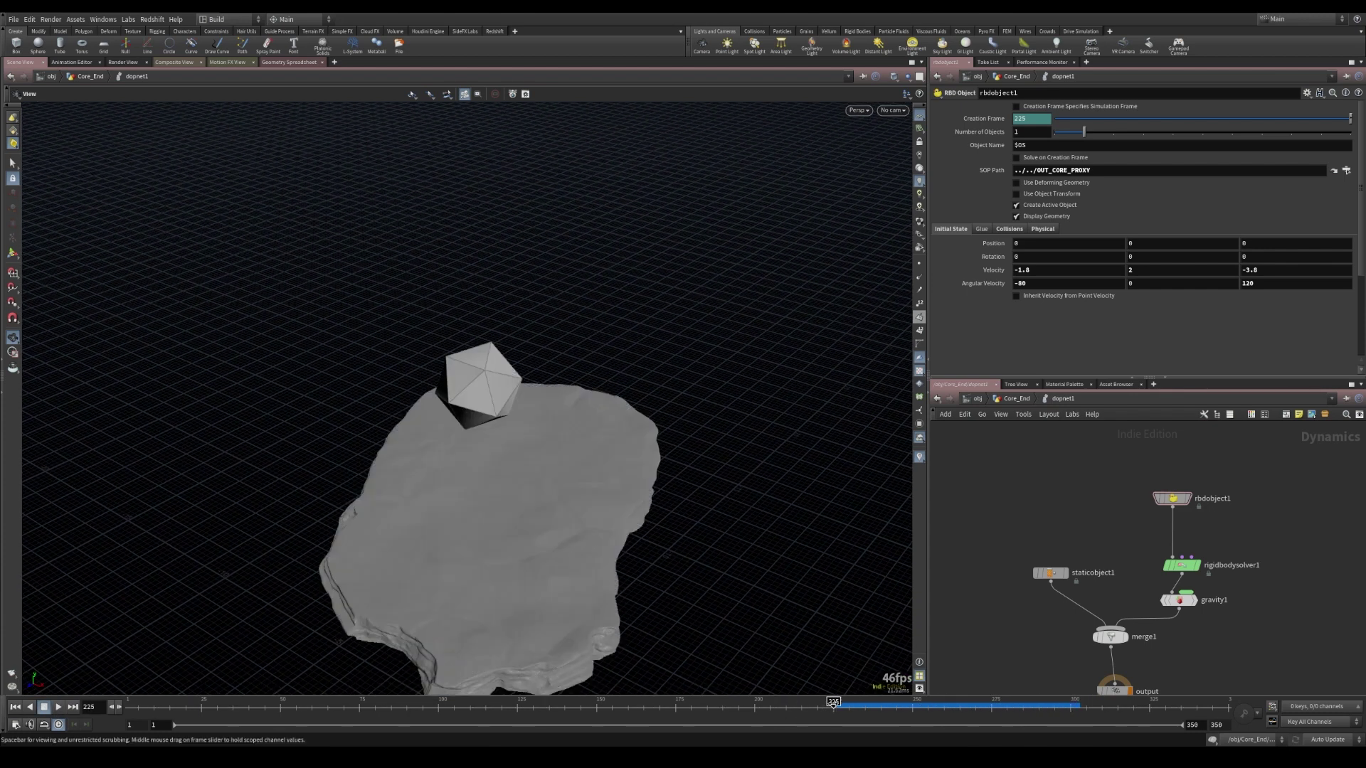
- Scrub the drop to frame 313, and add a displayed Dop Import node below dopnet1 in the Core_End network
{"action": "left_click_drag", "start_coordinate": [834, 704], "coordinate": [1111, 713]}
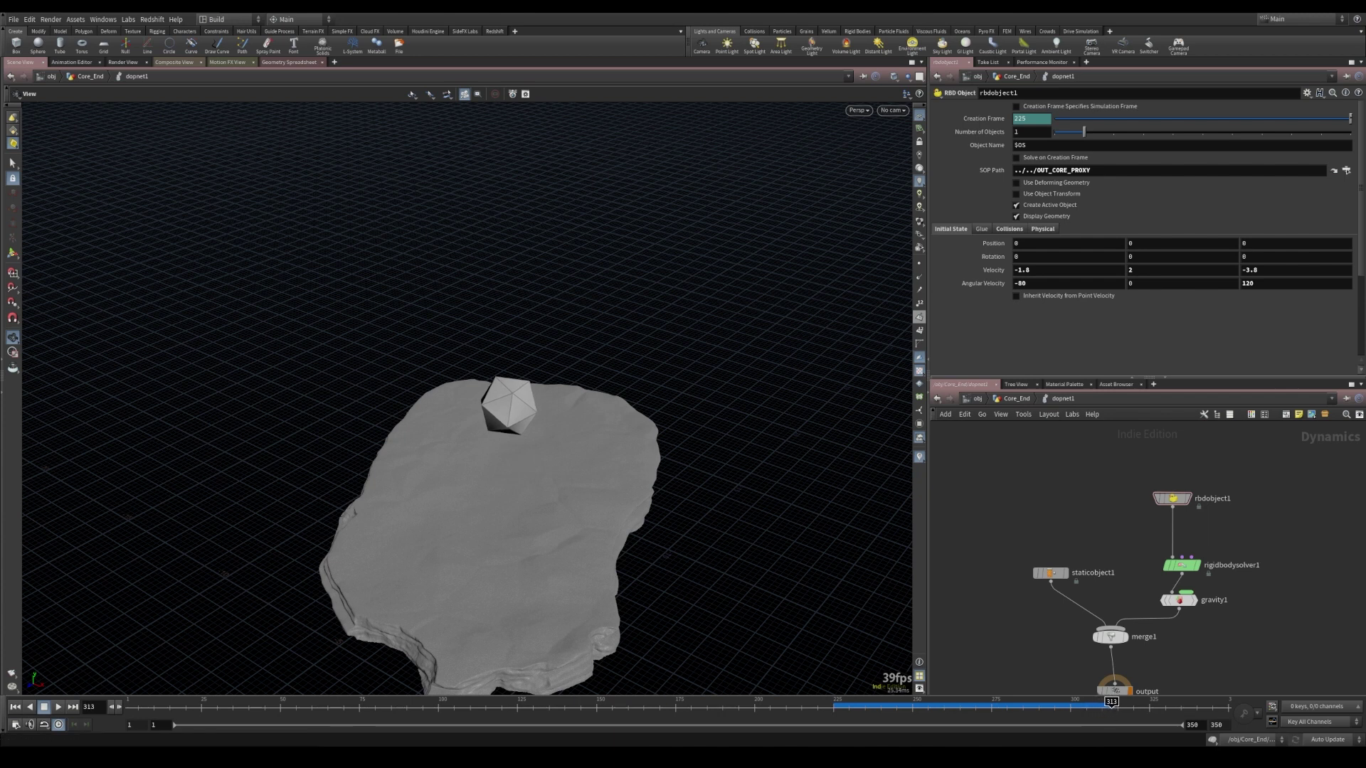
{"action": "left_click", "coordinate": [1017, 398]}
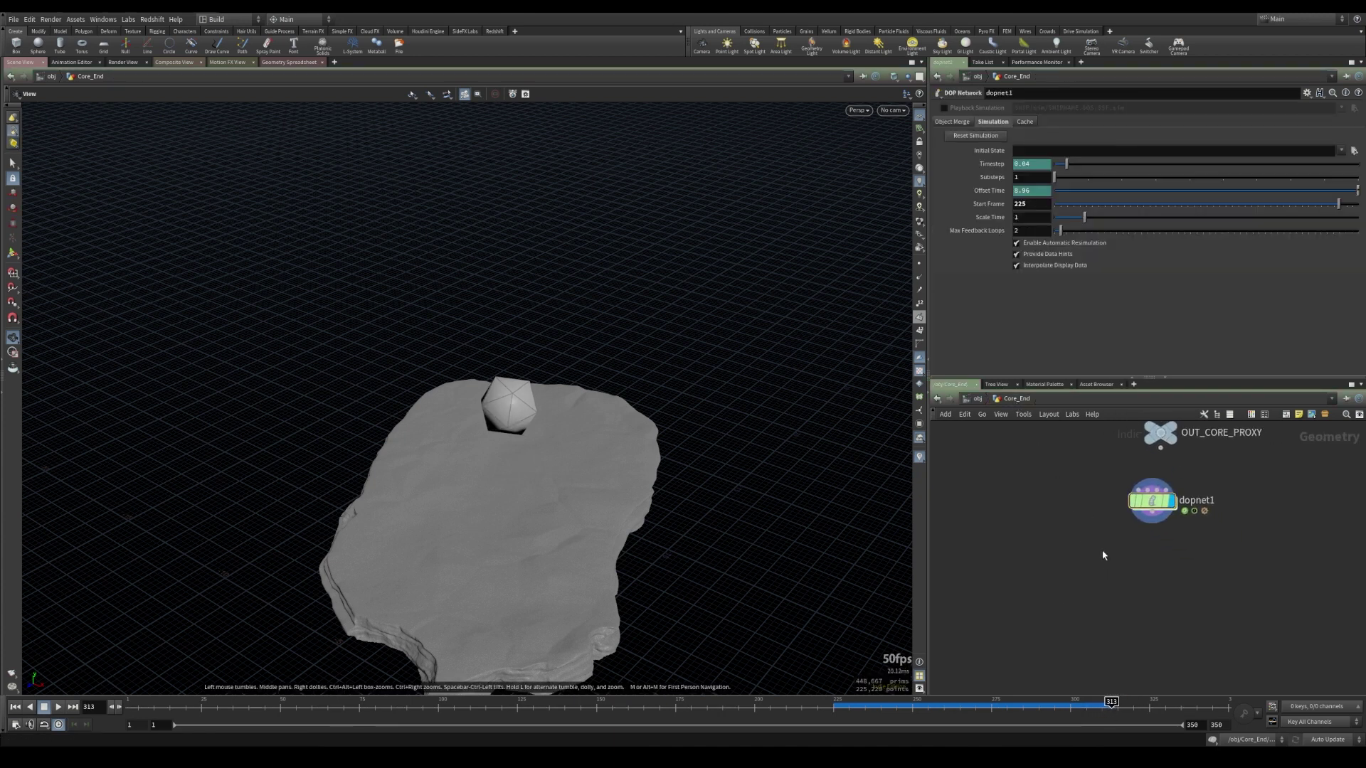
{"action": "key", "text": "Tab"}
{"action": "type", "text": "dop"}
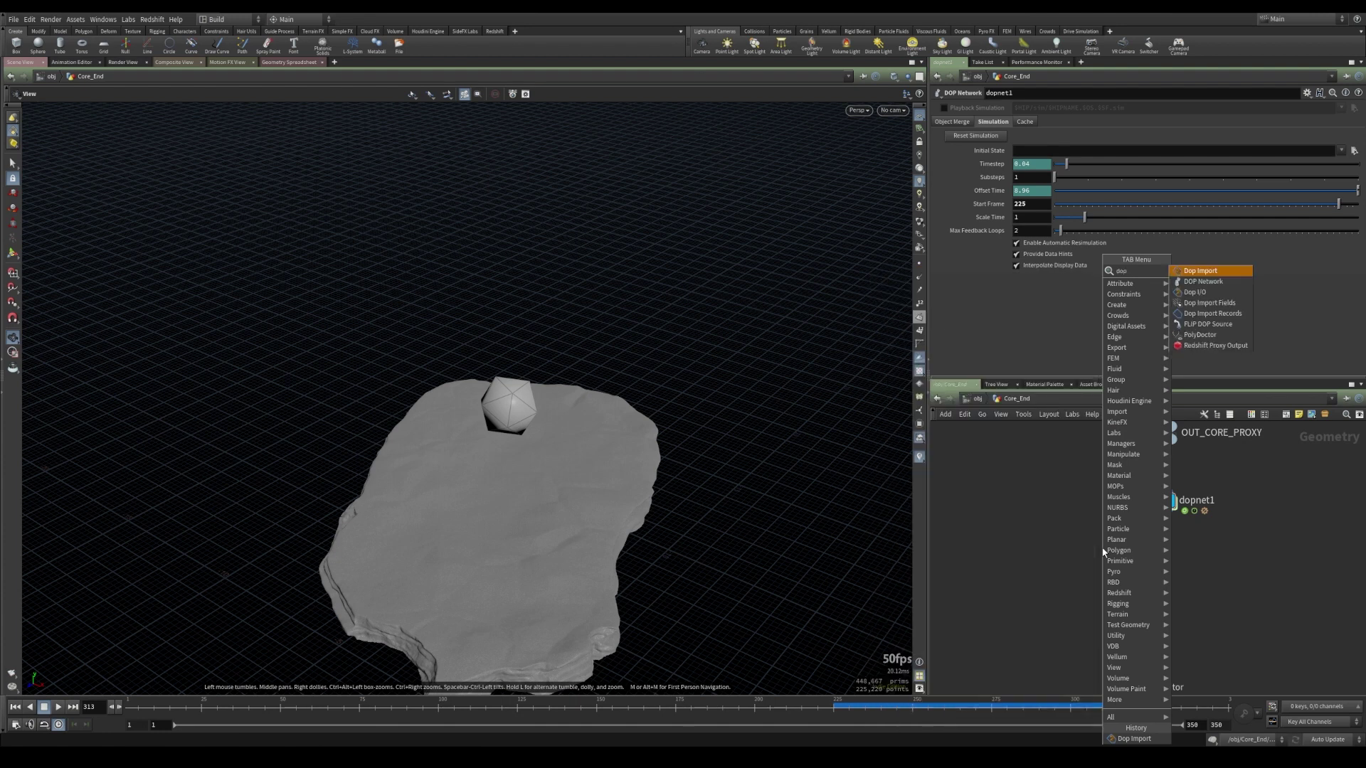
{"action": "key", "text": "Return"}
{"action": "left_click", "coordinate": [1157, 567]}
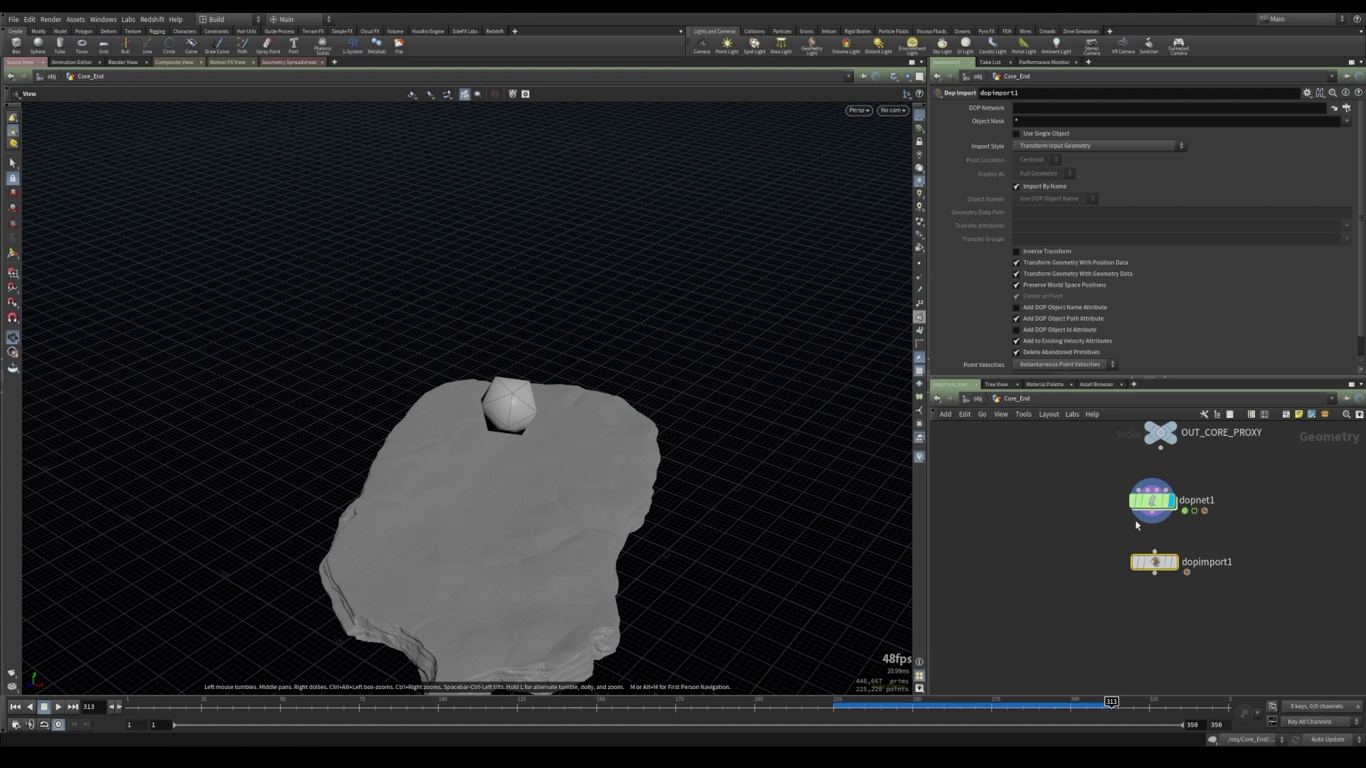
{"action": "left_click", "coordinate": [1170, 563]}
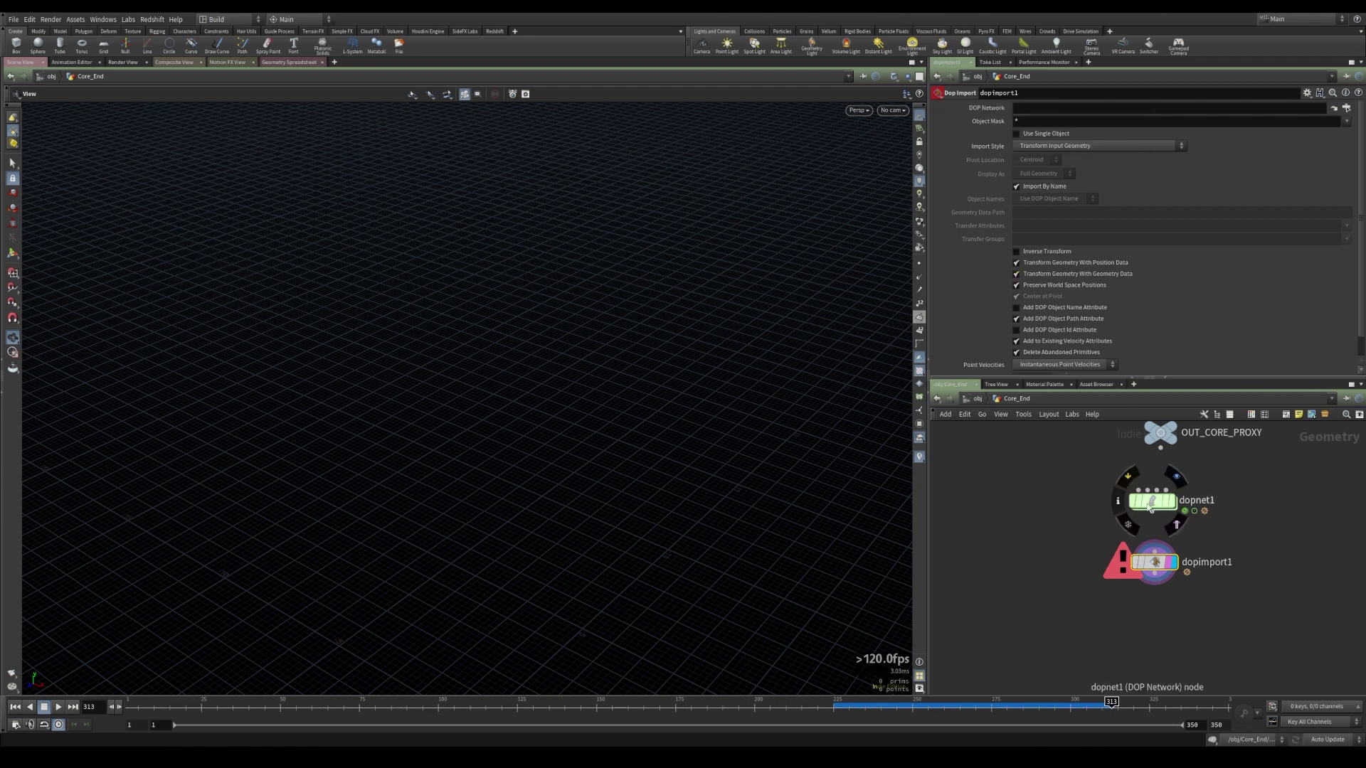
- Set dopimport1's DOP network to ../dopnet1 and its object mask to *rbd*, looking up the RBD object's name inside dopnet1
{"action": "left_click_drag", "start_coordinate": [1152, 500], "coordinate": [1021, 107]}
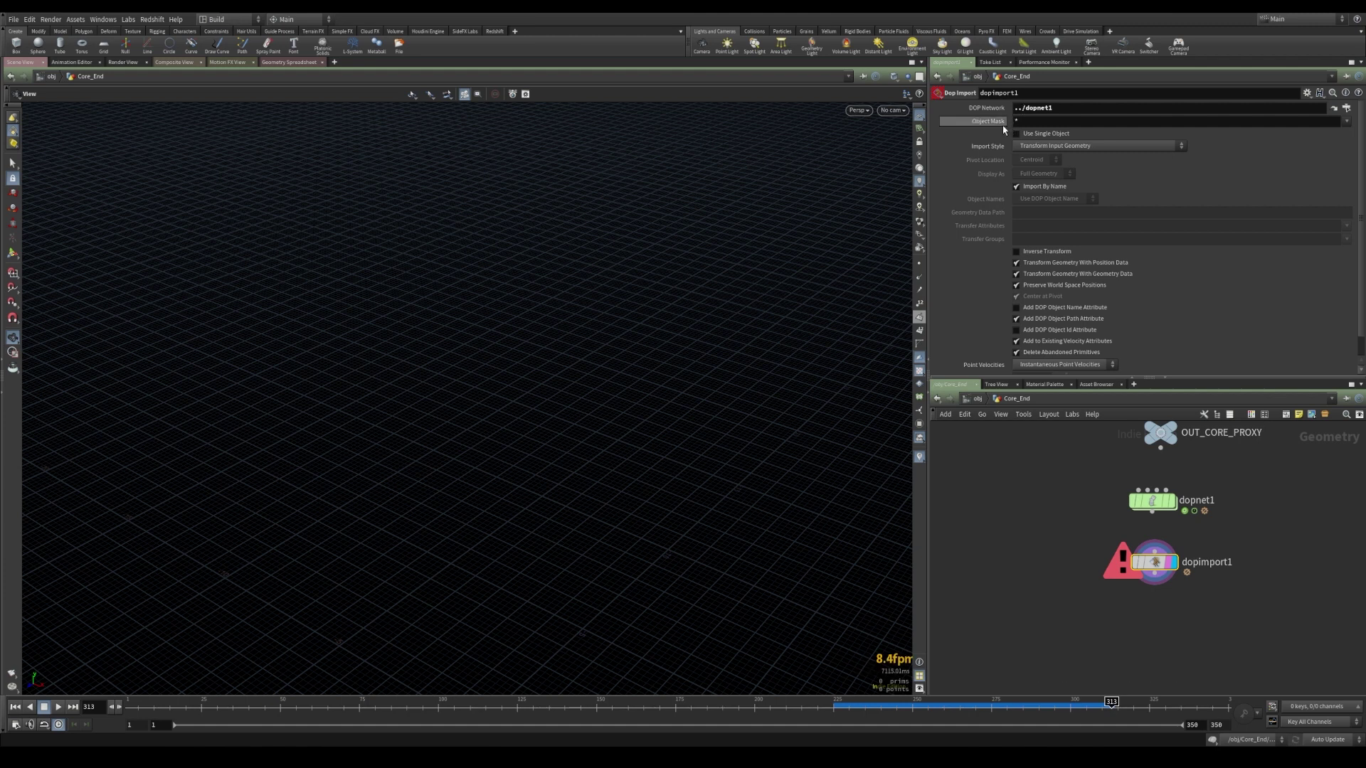
{"action": "left_click", "coordinate": [1028, 122]}
{"action": "mouse_move", "coordinate": [1151, 506]}
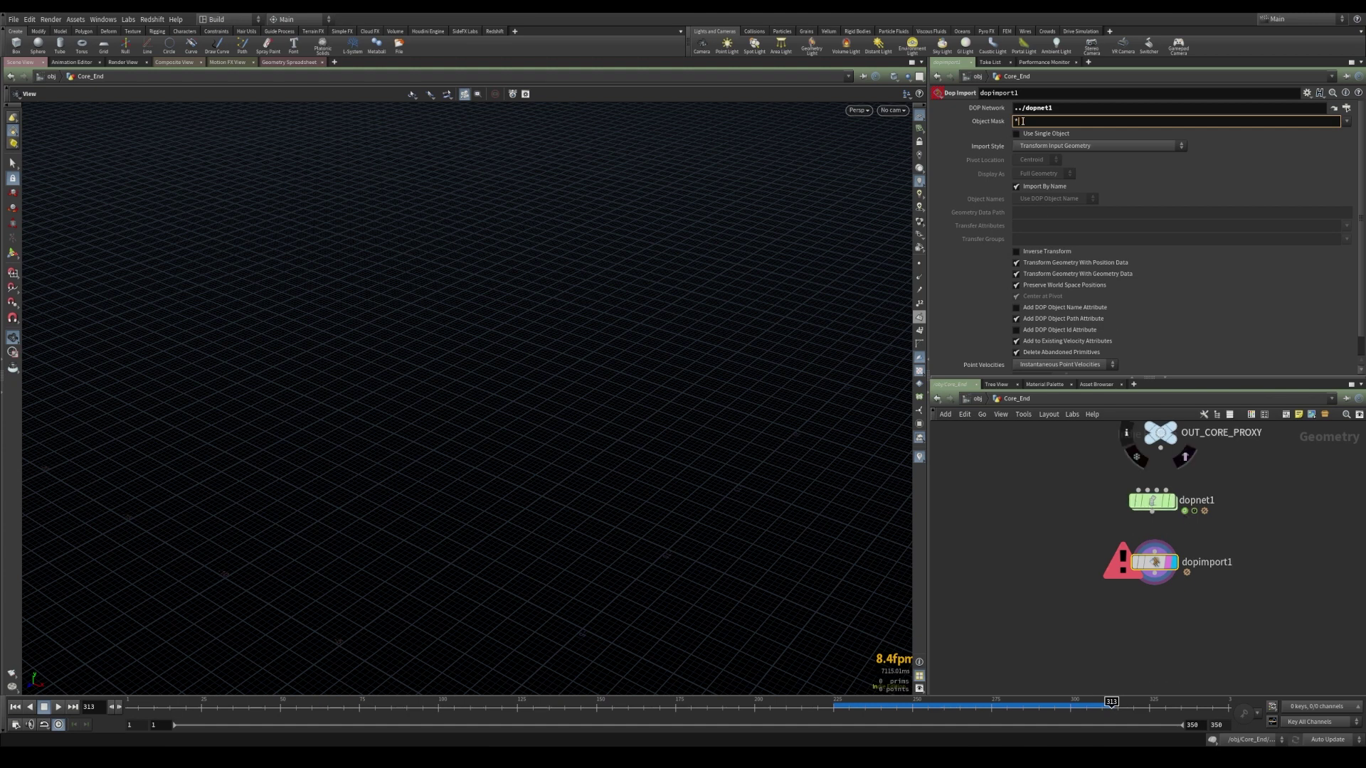
{"action": "double_click", "coordinate": [1153, 502]}
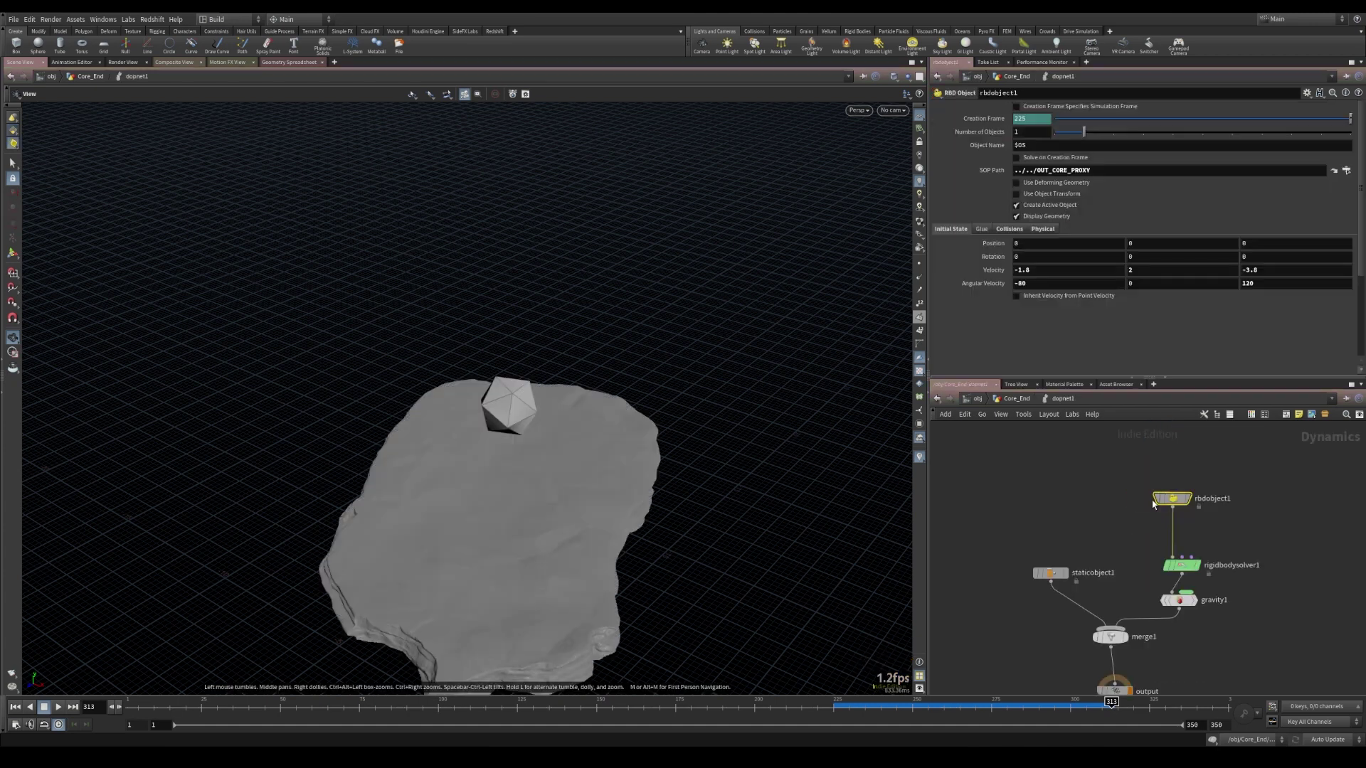
{"action": "scroll", "coordinate": [1213, 498], "scroll_direction": "up", "scroll_amount": 2}
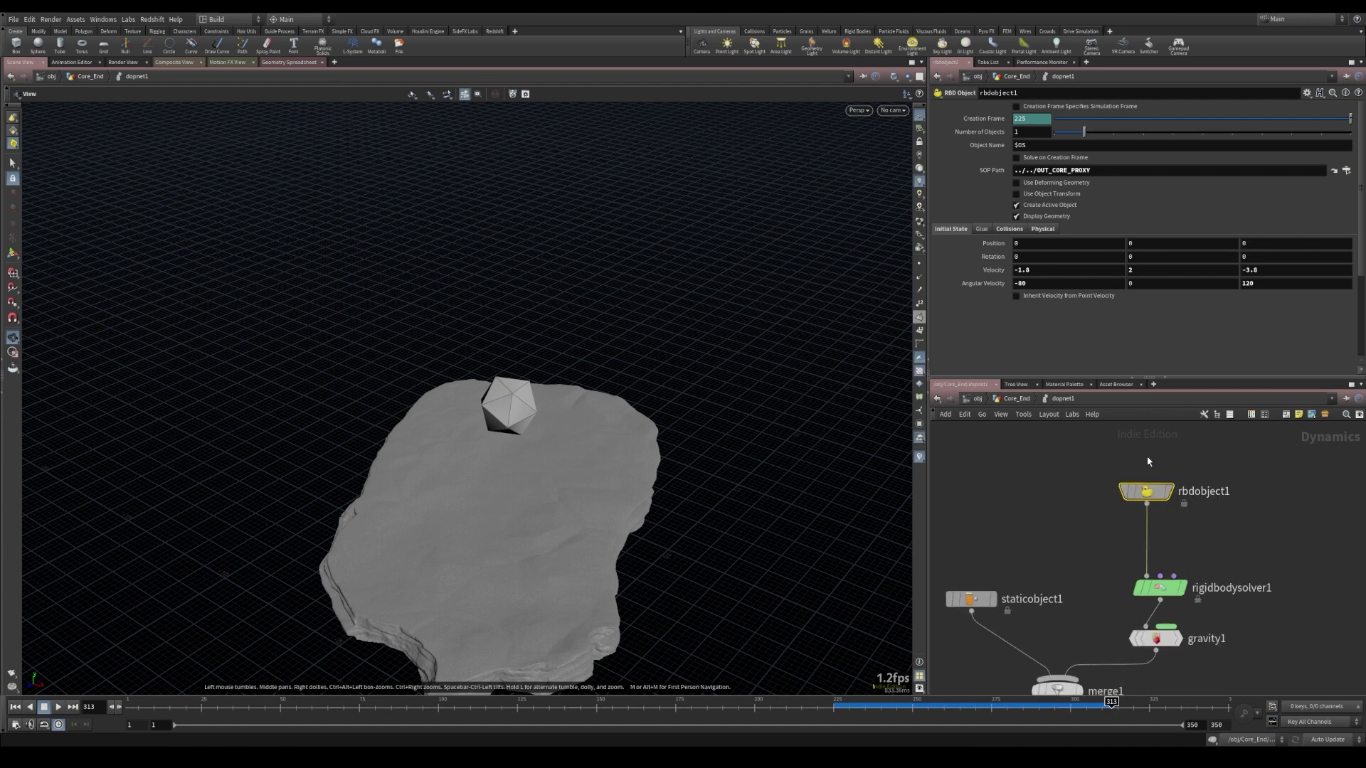
{"action": "left_click", "coordinate": [1017, 398]}
{"action": "left_click", "coordinate": [1156, 564]}
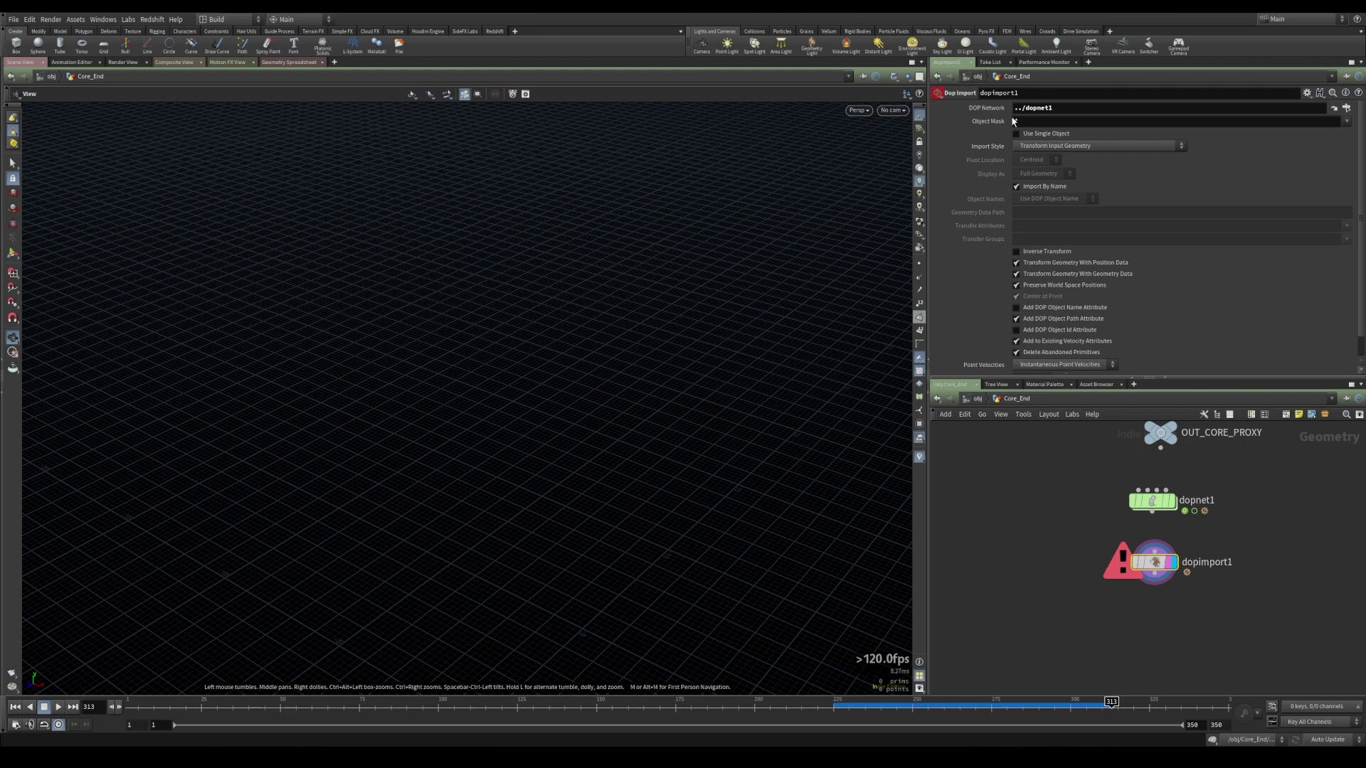
{"action": "left_click", "coordinate": [1033, 123]}
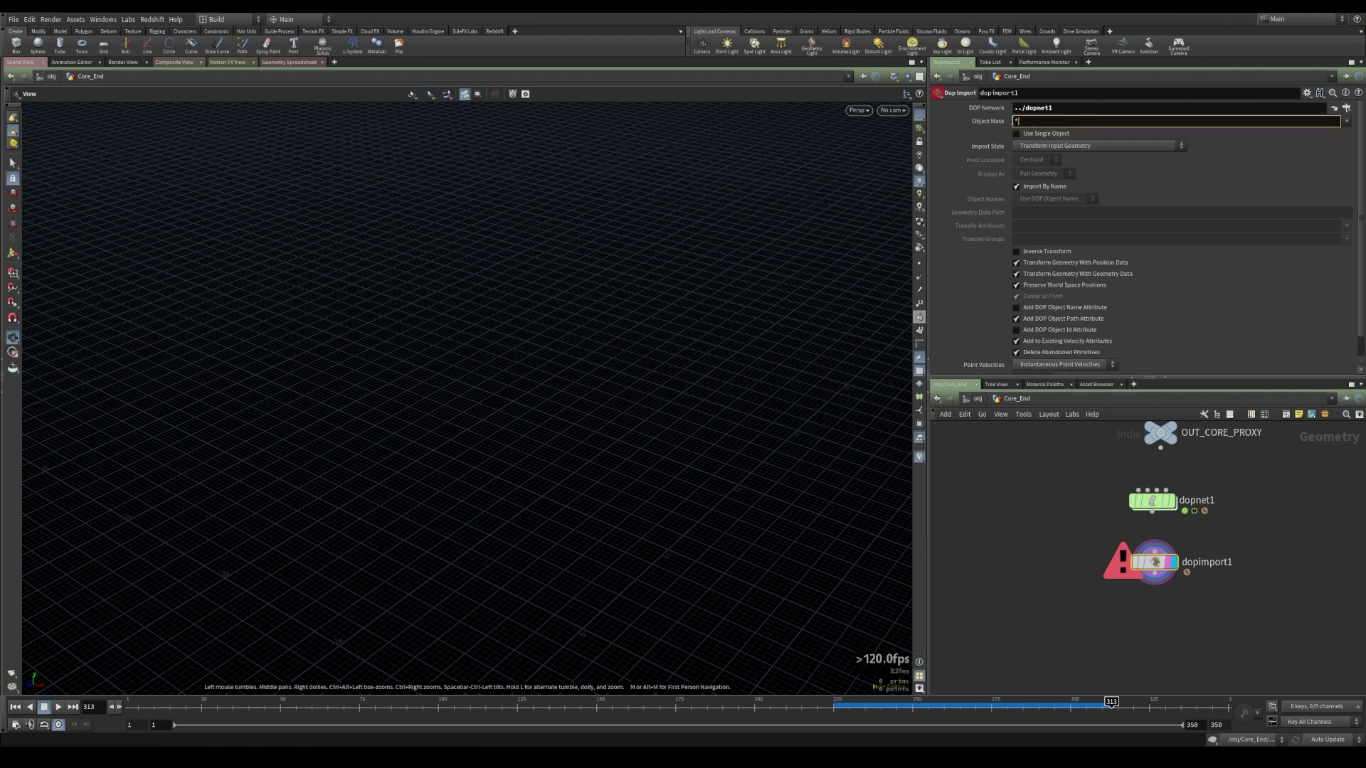
{"action": "type", "text": "rb"}
{"action": "key", "text": "Return"}
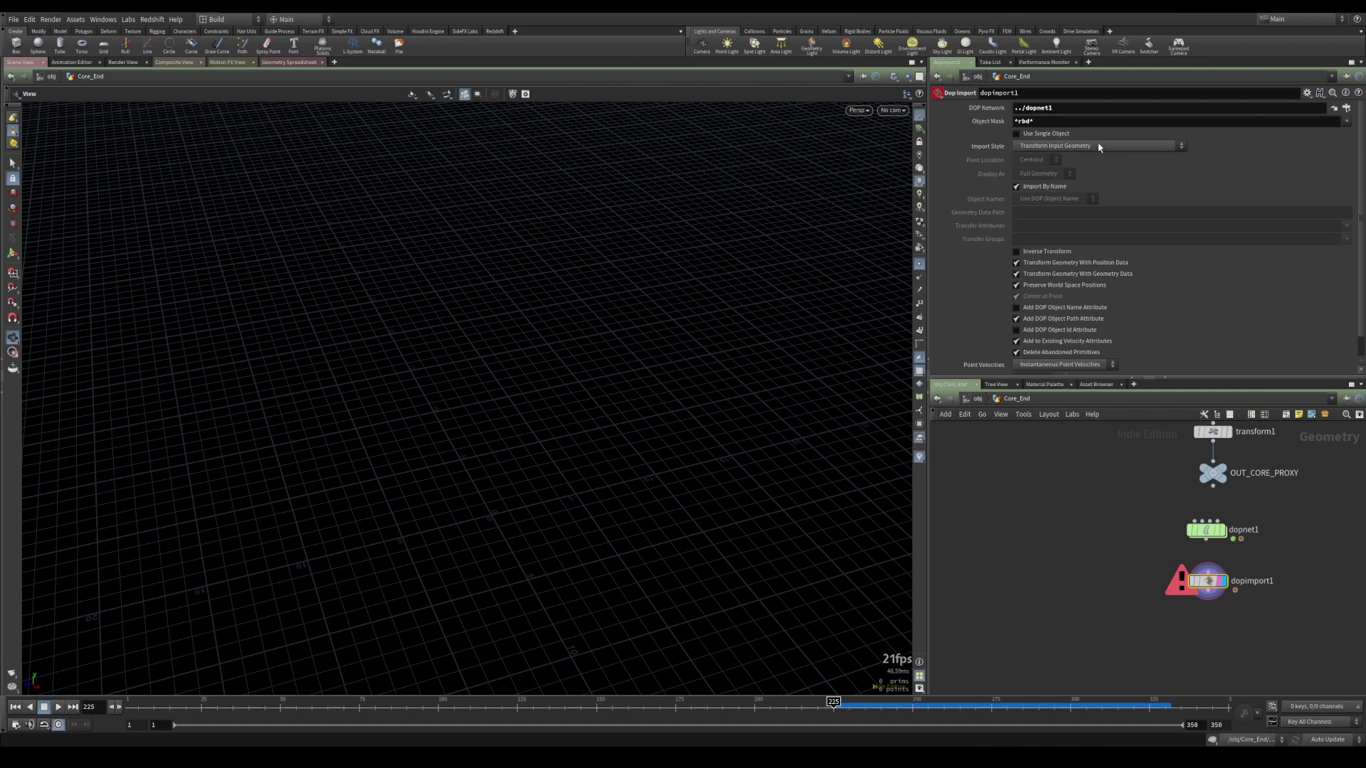
- Set dopimport1's import style to Create Points to Represent Objects, and scrub from frame 225 to check the imported point's motion
{"action": "left_click", "coordinate": [1099, 147]}
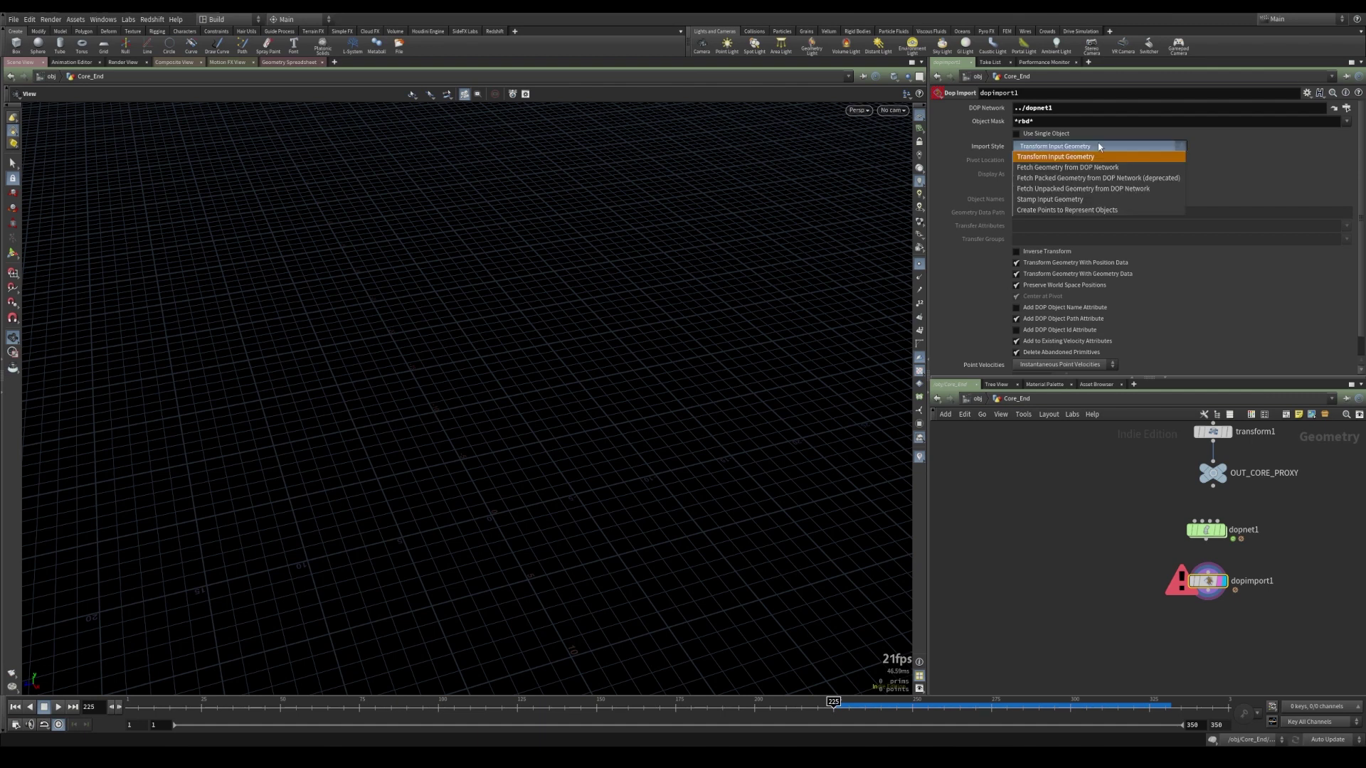
{"action": "left_click", "coordinate": [1067, 168]}
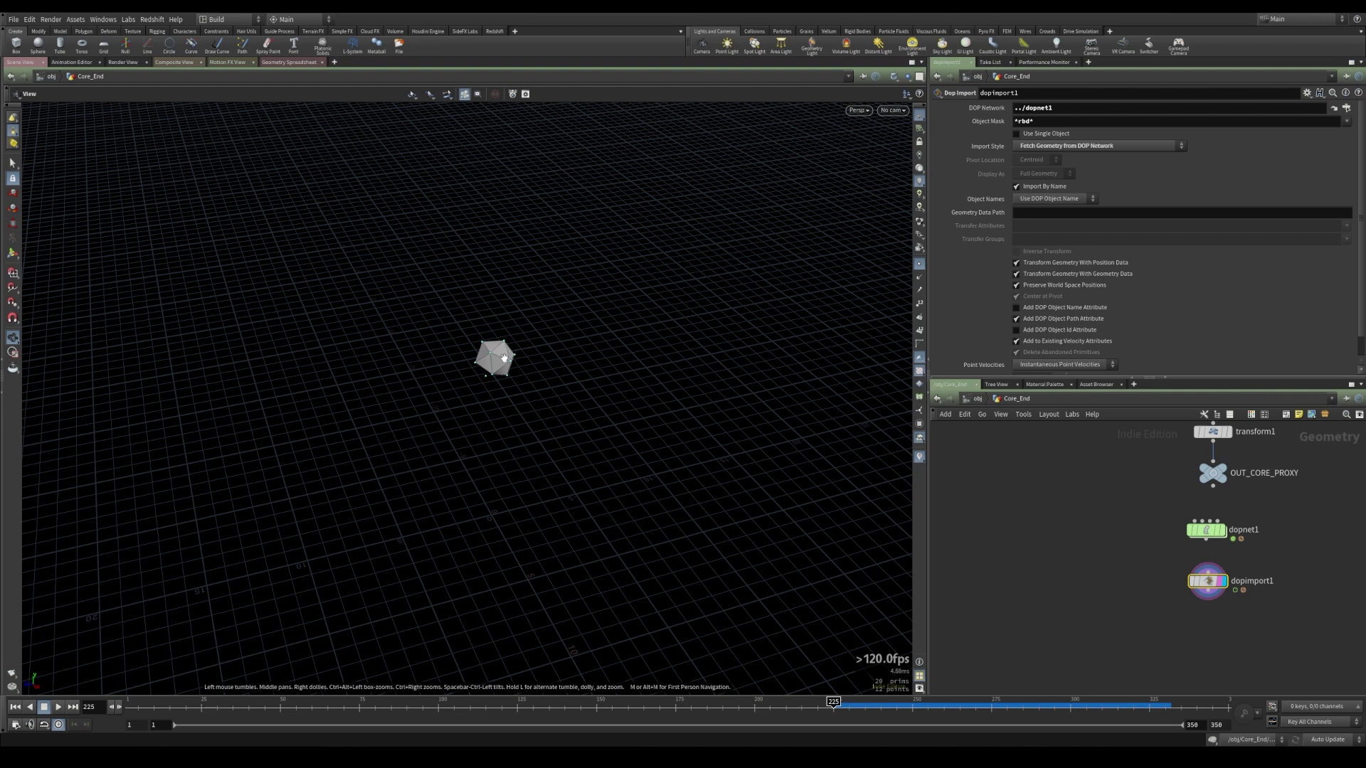
{"action": "left_click", "coordinate": [1113, 147]}
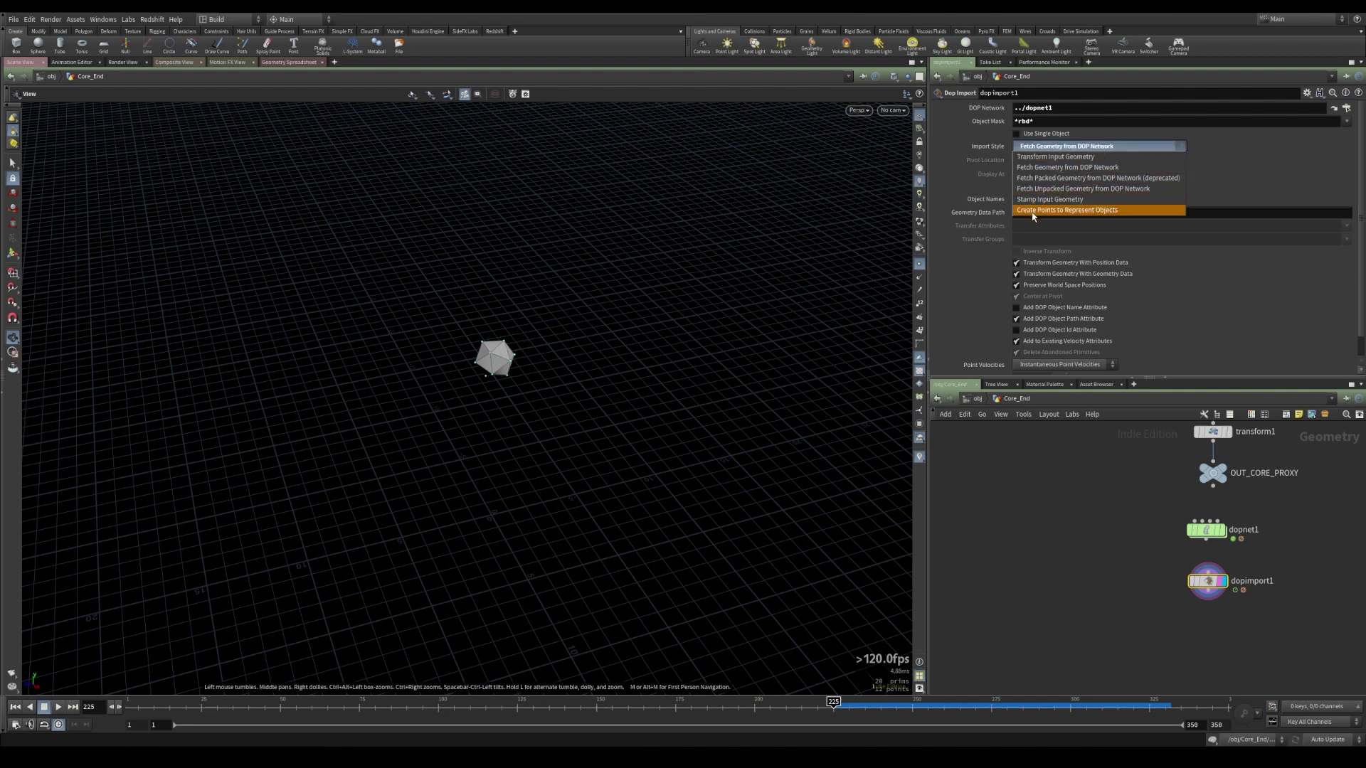
{"action": "left_click", "coordinate": [1078, 210]}
{"action": "mouse_move", "coordinate": [833, 702]}
{"action": "left_mouse_down"}
{"action": "mouse_move", "coordinate": [978, 703]}
{"action": "mouse_move", "coordinate": [937, 703]}
{"action": "left_mouse_up"}
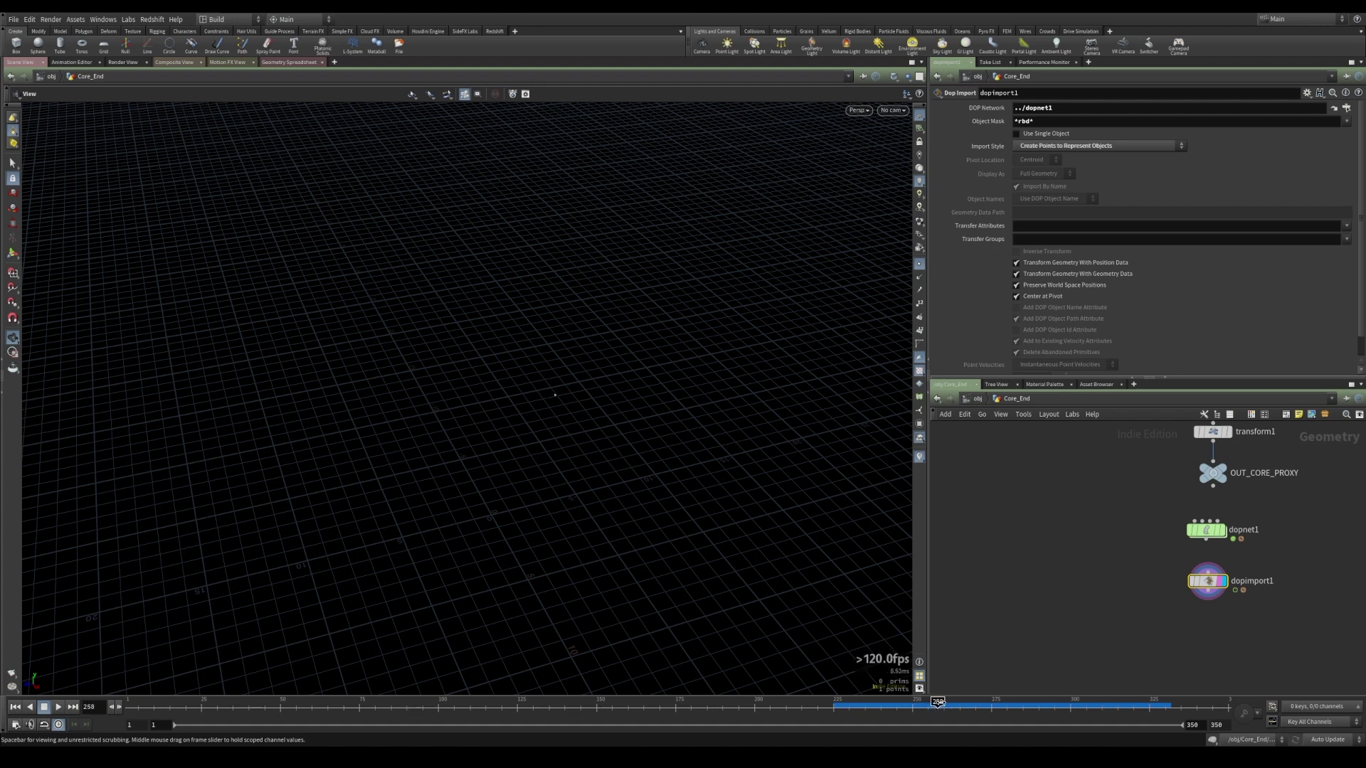
- Add a Copy to Points node below dopimport1
{"action": "key", "text": "Tab"}
{"action": "type", "text": "copy"}
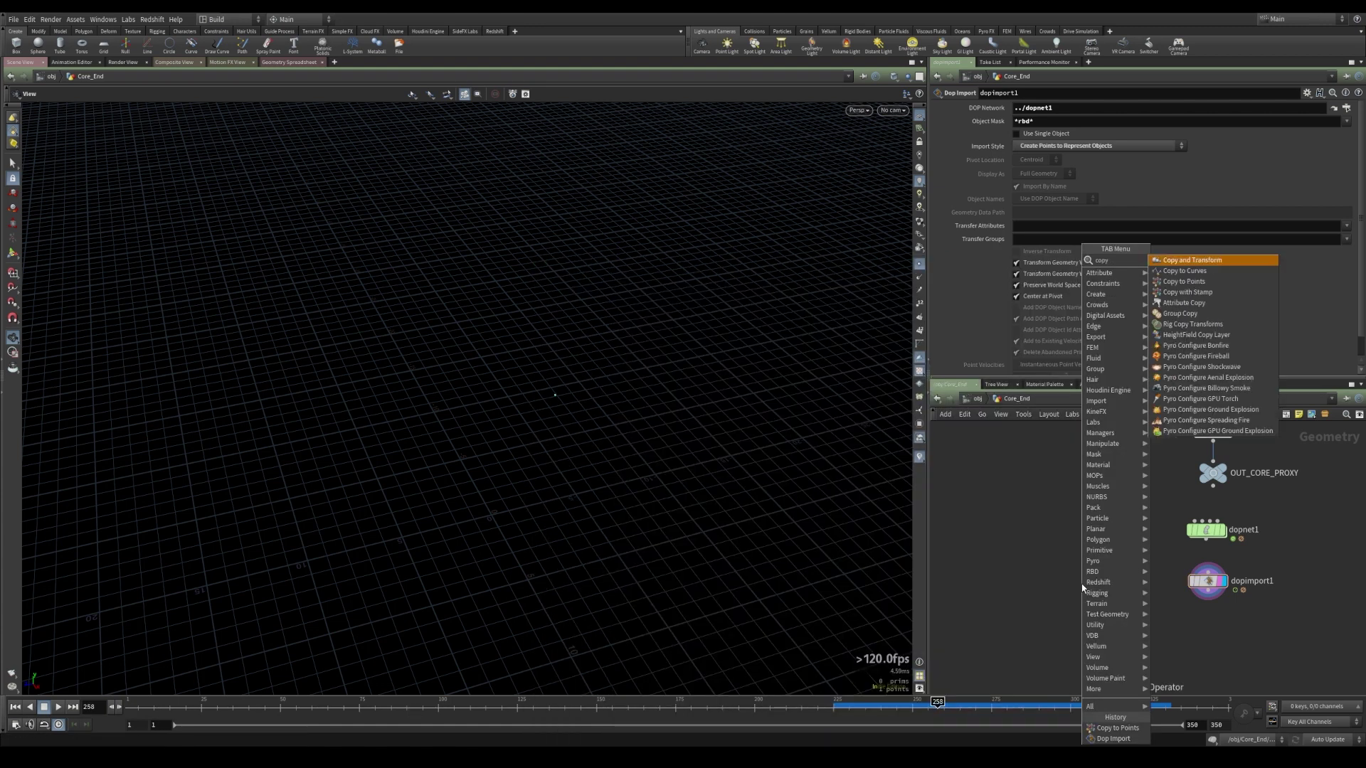
{"action": "key", "text": "Down"}
{"action": "key", "text": "Down"}
{"action": "key", "text": "Return"}
{"action": "left_click", "coordinate": [1134, 623]}
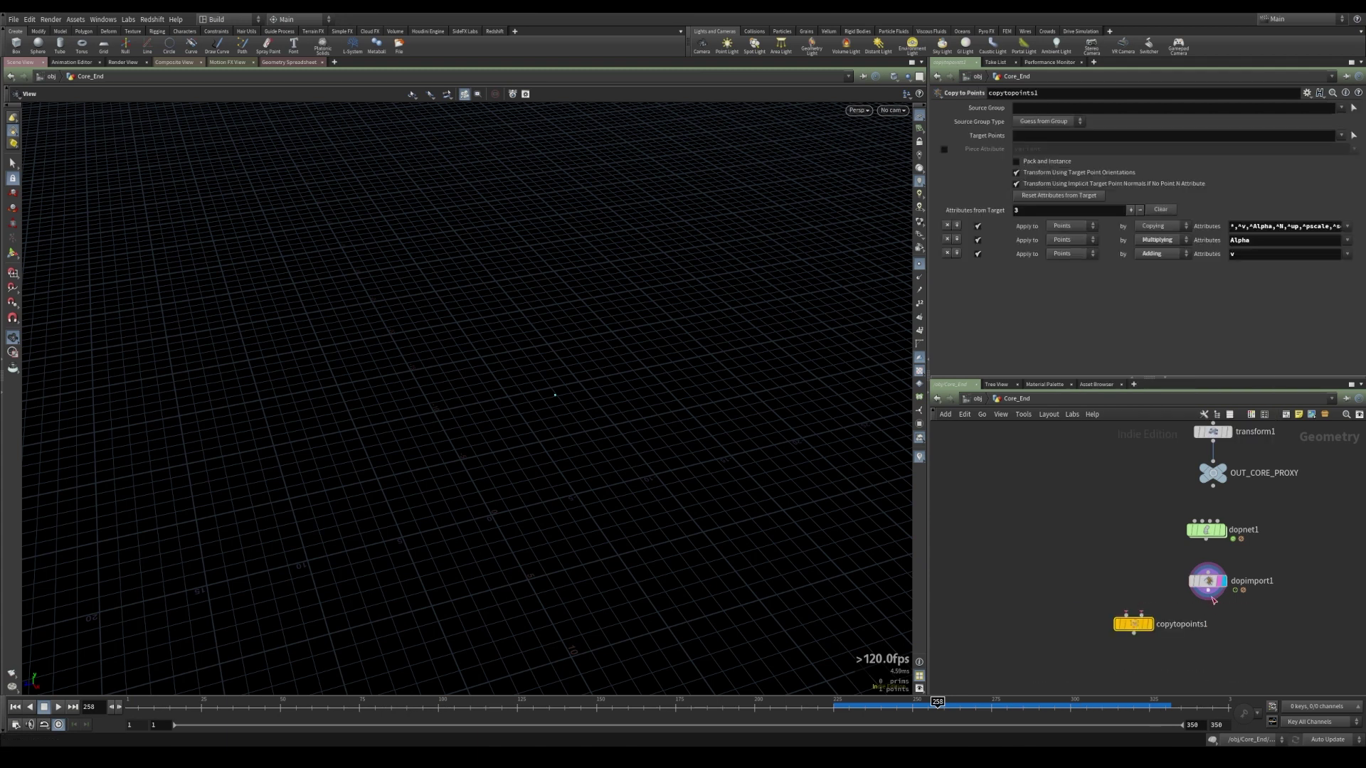
- Wire OUT_CORE_PROXY into copytopoints1 as the geometry and dopimport1 as the target points, and scrub to frame 227
{"action": "left_click", "coordinate": [1212, 599]}
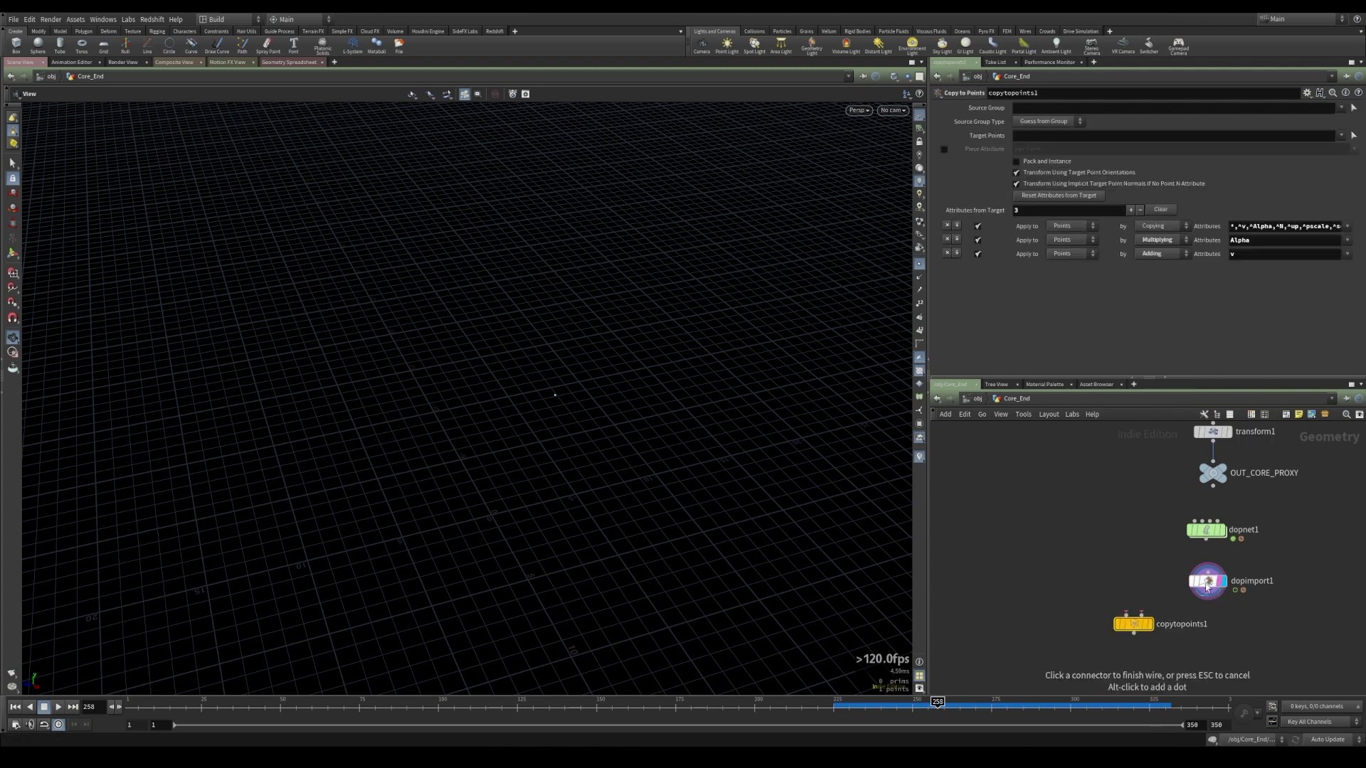
{"action": "left_click", "coordinate": [1146, 613]}
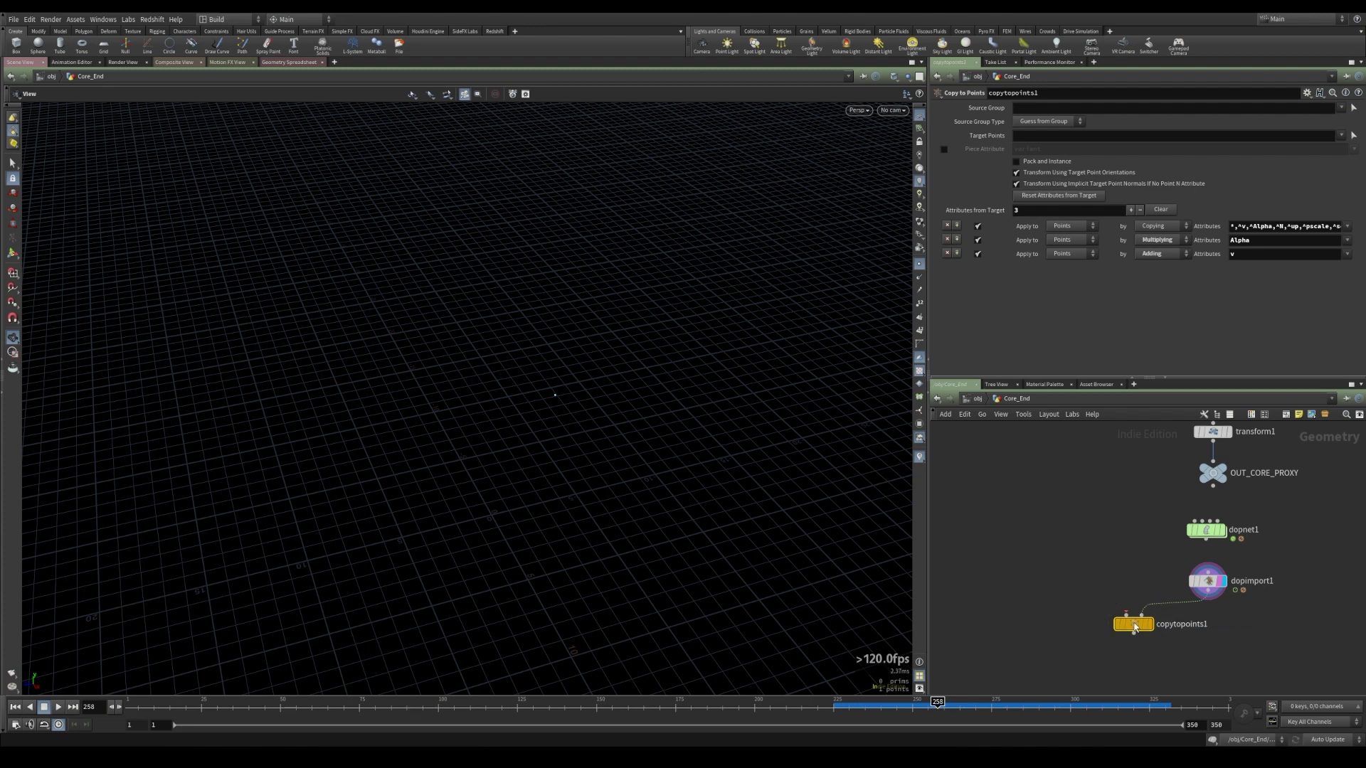
{"action": "left_click_drag", "start_coordinate": [1135, 624], "coordinate": [1130, 625]}
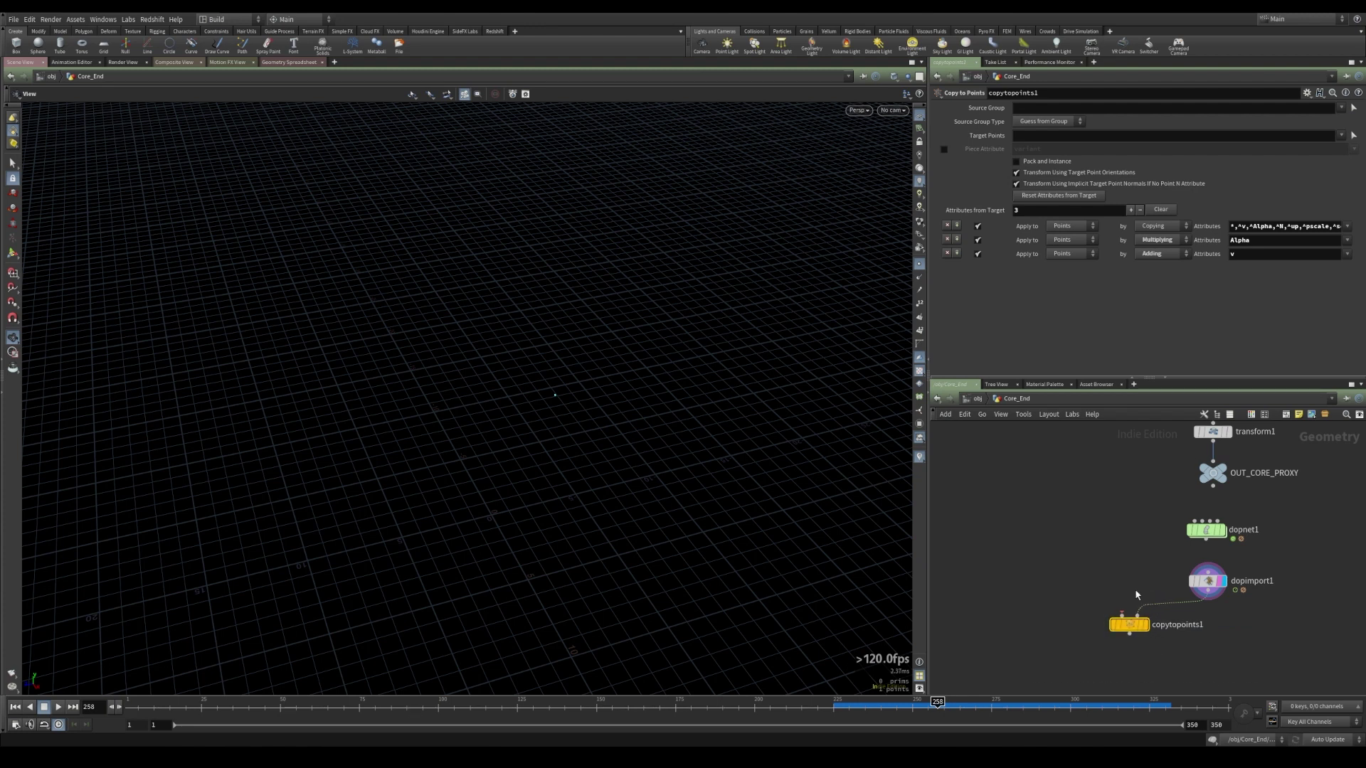
{"action": "left_click", "coordinate": [1214, 488]}
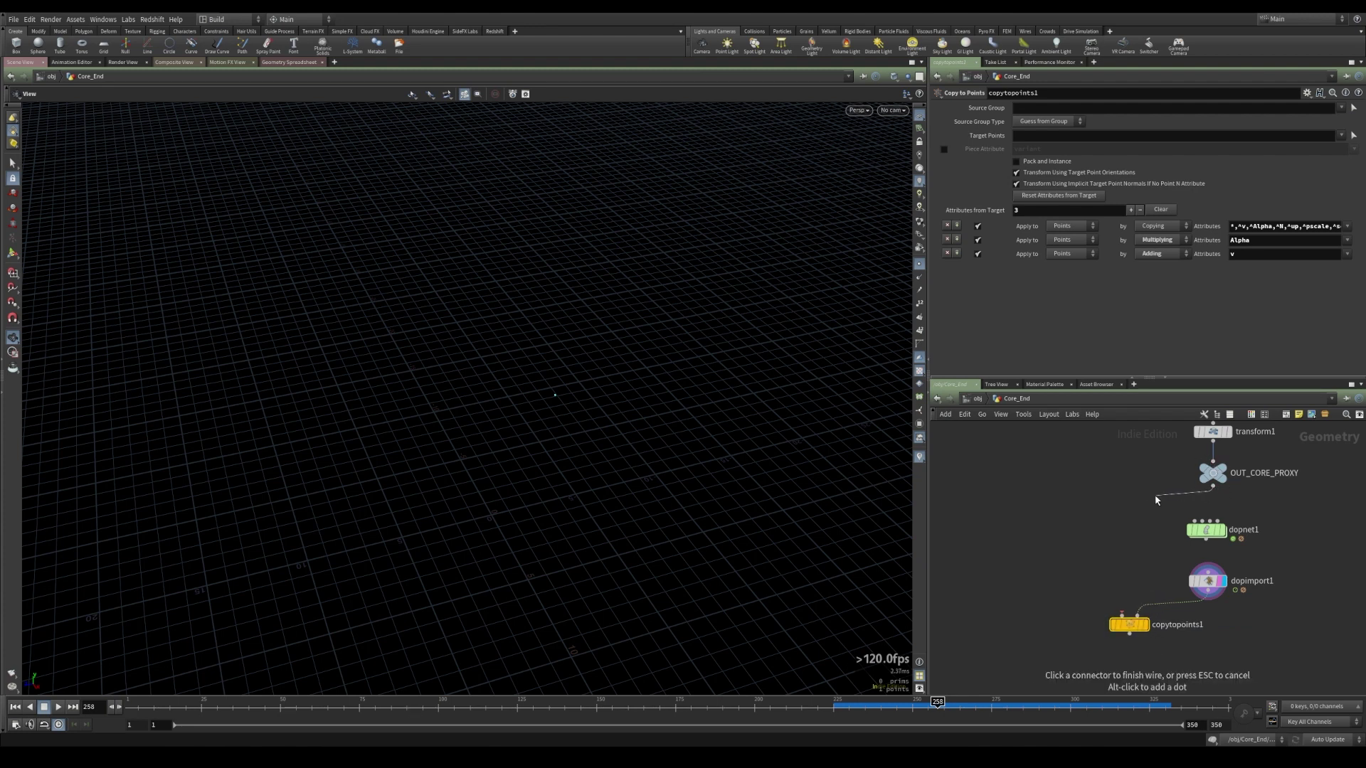
{"action": "left_click", "coordinate": [1120, 613]}
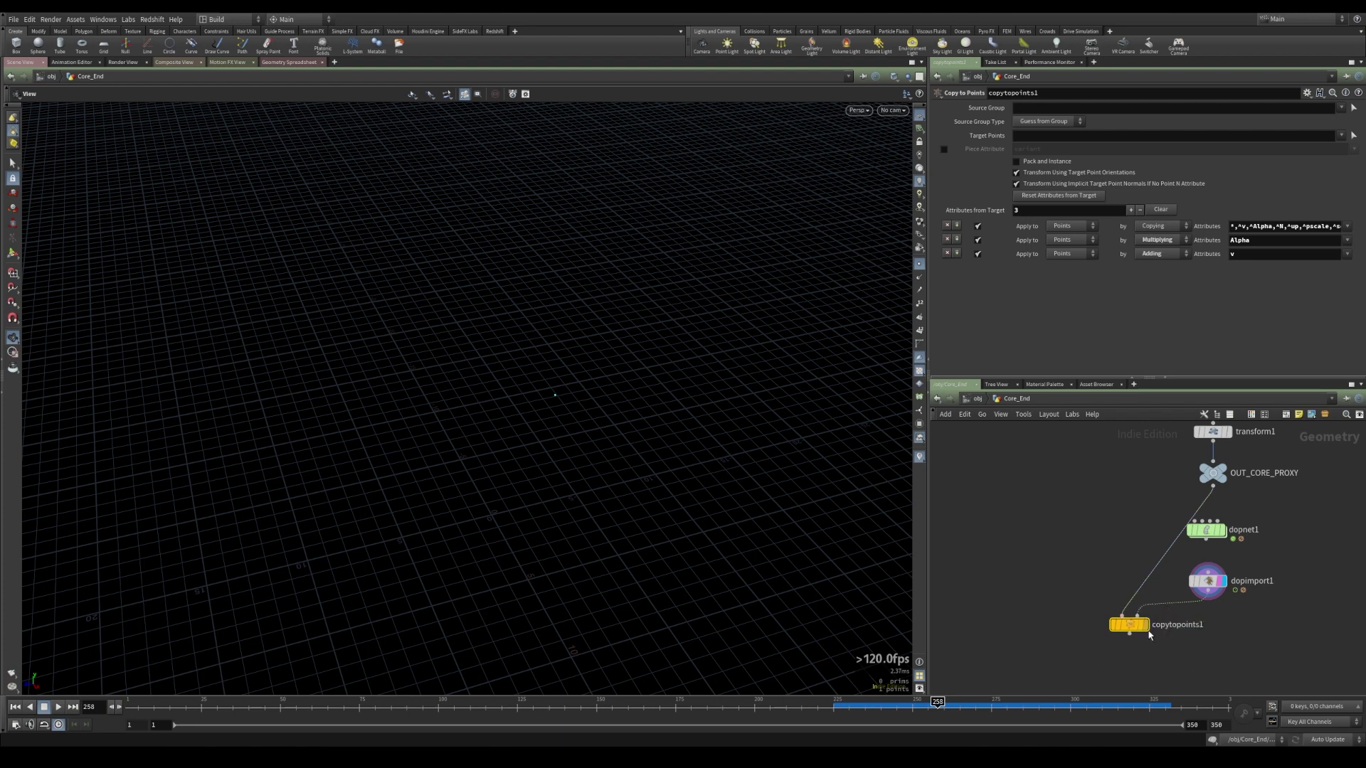
{"action": "mouse_move", "coordinate": [852, 707]}
{"action": "left_mouse_down"}
{"action": "mouse_move", "coordinate": [828, 706]}
{"action": "mouse_move", "coordinate": [1077, 711]}
{"action": "mouse_move", "coordinate": [840, 709]}
{"action": "left_mouse_up"}
- Add a Null node below copytopoints1, connected to its output and displayed
{"action": "middle_click_drag", "start_coordinate": [1201, 688], "coordinate": [1237, 626]}
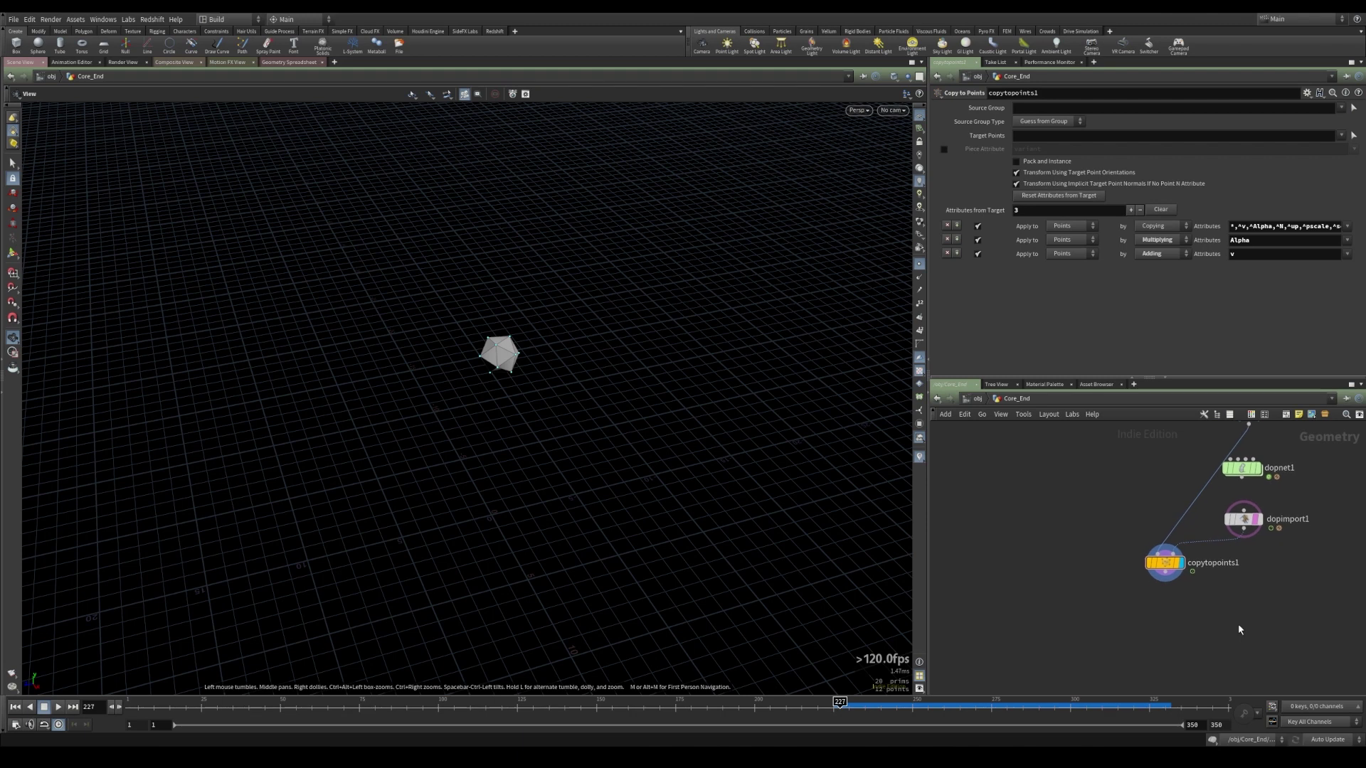
{"action": "key", "text": "Tab"}
{"action": "type", "text": "nul"}
{"action": "key", "text": "Return"}
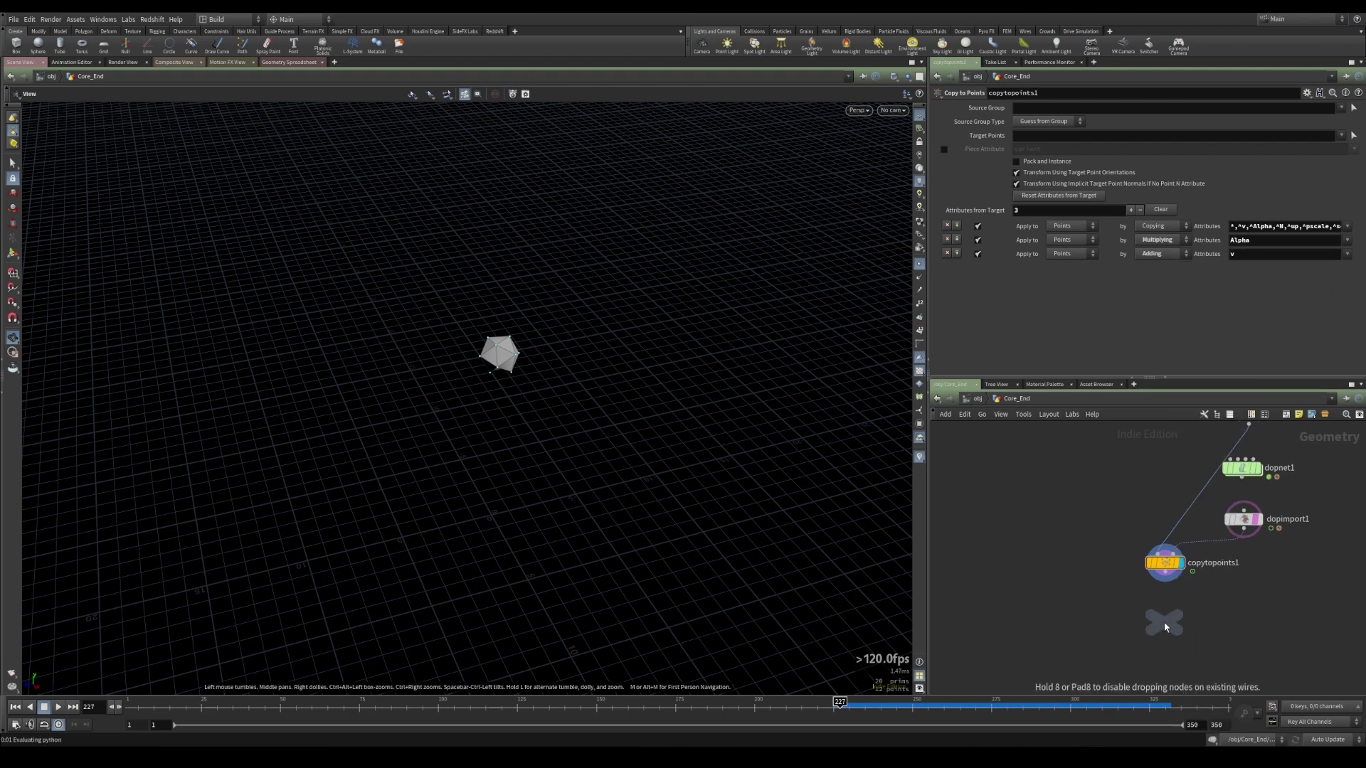
{"action": "left_click", "coordinate": [1163, 620]}
{"action": "left_click", "coordinate": [1164, 610]}
{"action": "left_click", "coordinate": [1165, 611]}
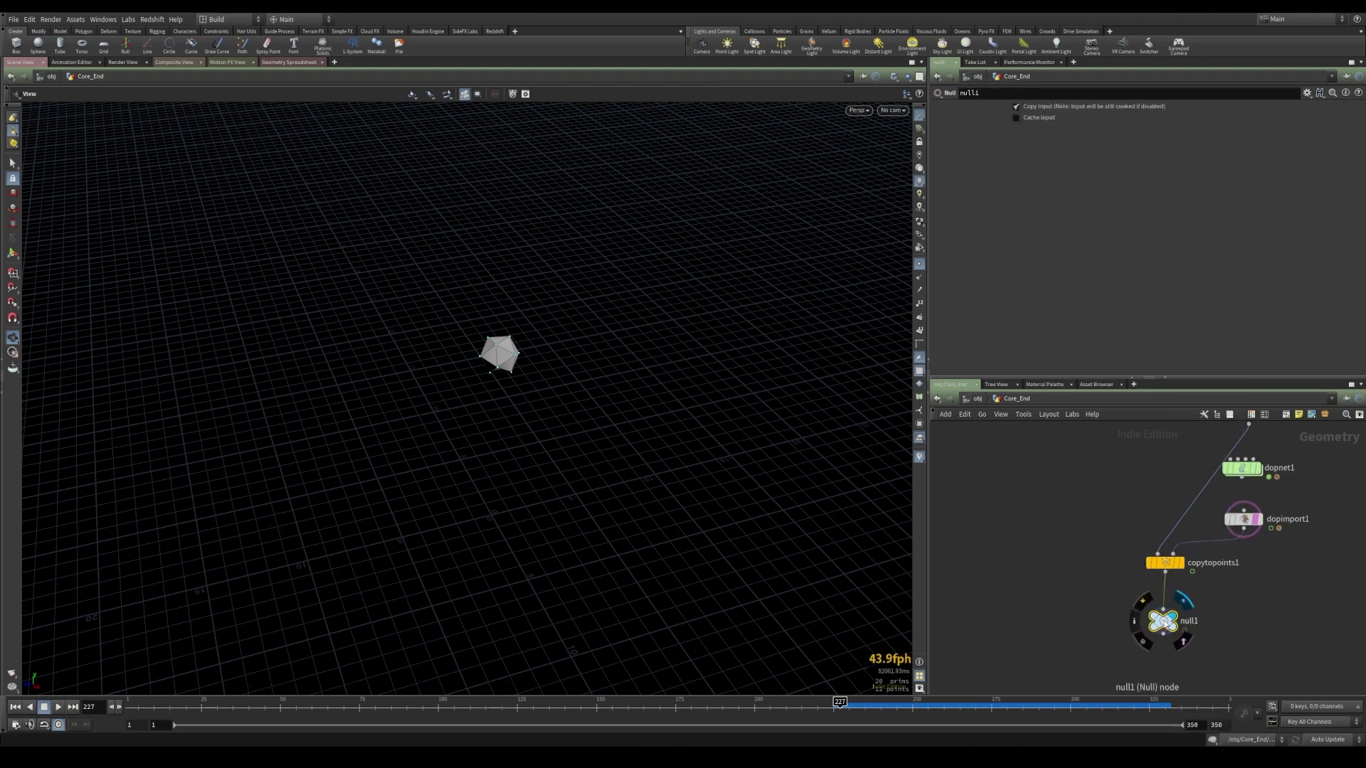
- Colour the new null green and rename it OUT_CORE_END
{"action": "left_click", "coordinate": [1251, 414]}
{"action": "left_click", "coordinate": [1309, 652]}
{"action": "double_click", "coordinate": [1189, 621]}
{"action": "type", "text": "OUT_CORE_END"}
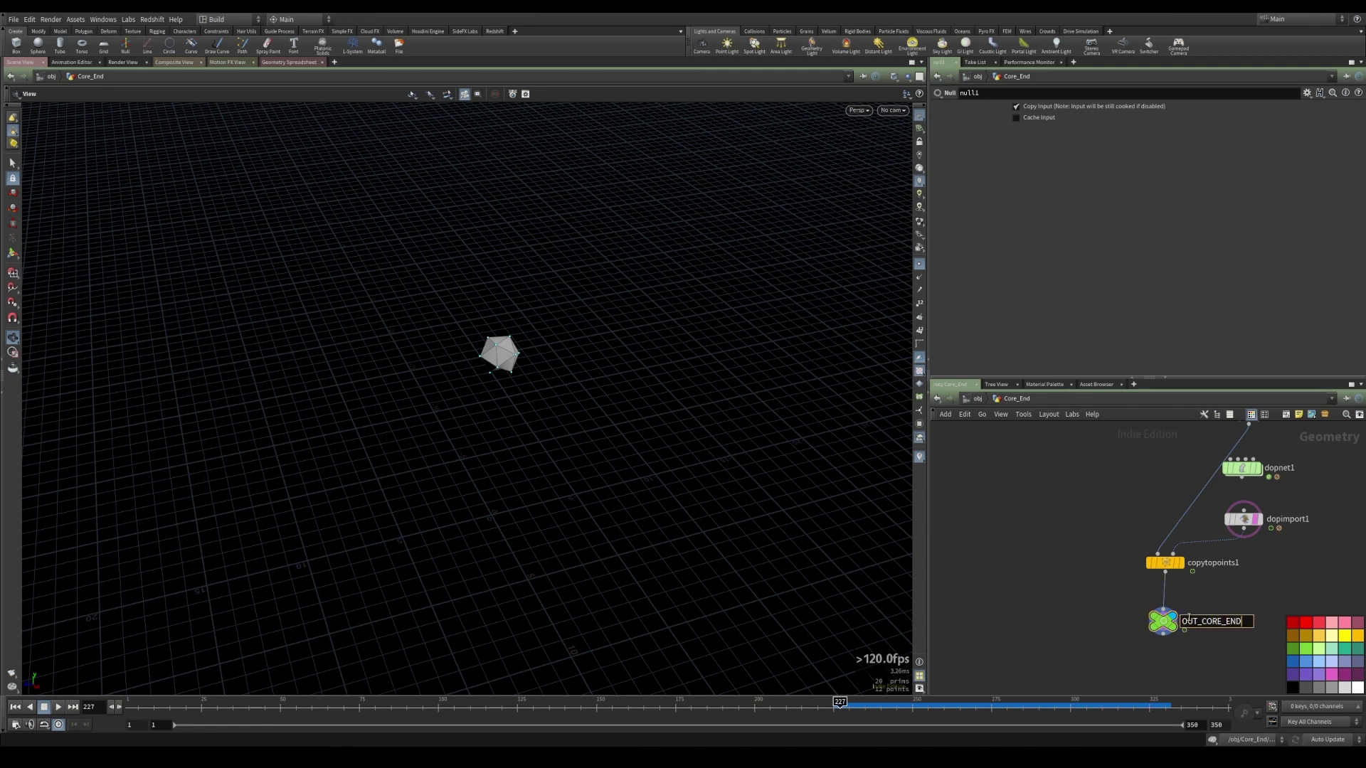
{"action": "key", "text": "Return"}
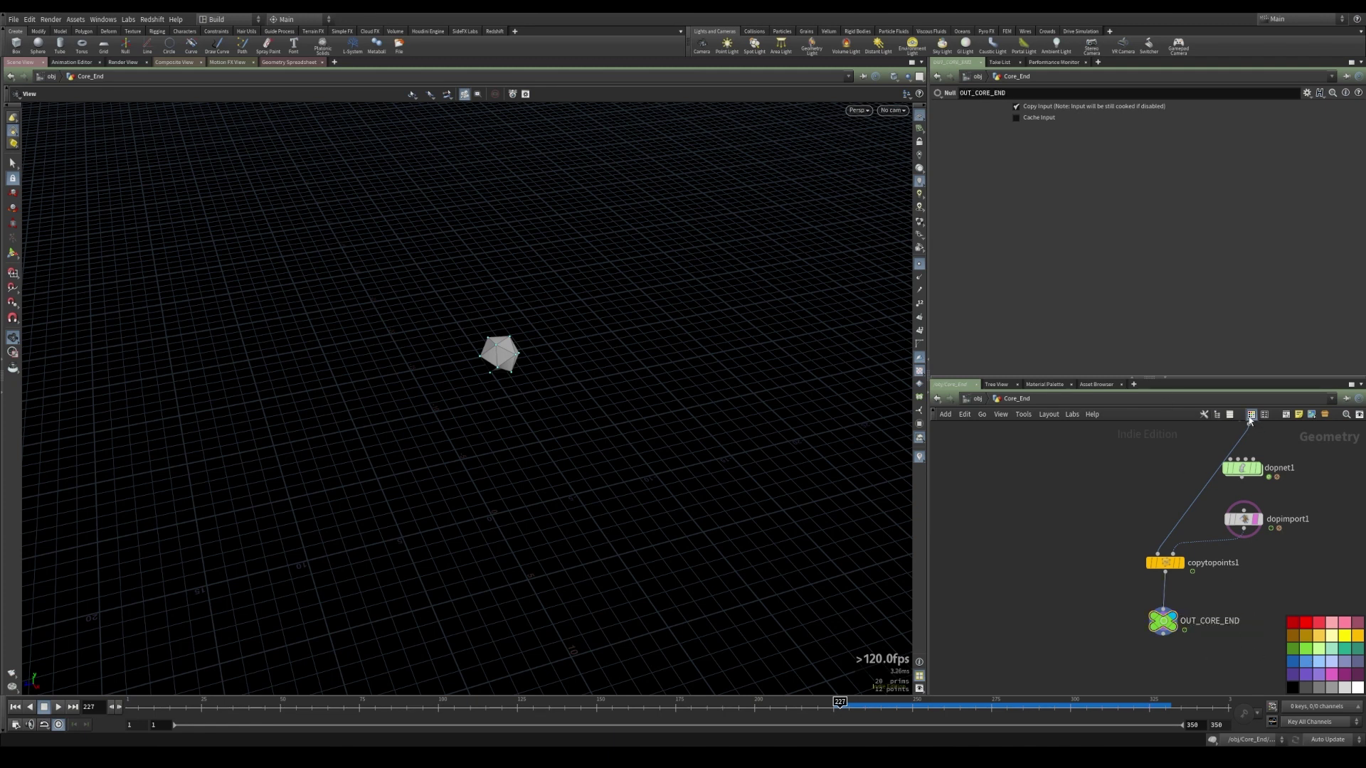
- Enter the Core_Start network, bring up the colour palette with OUT_CORE_START selected, and return to the object level
{"action": "mouse_move", "coordinate": [1163, 627]}
{"action": "left_click", "coordinate": [972, 401]}
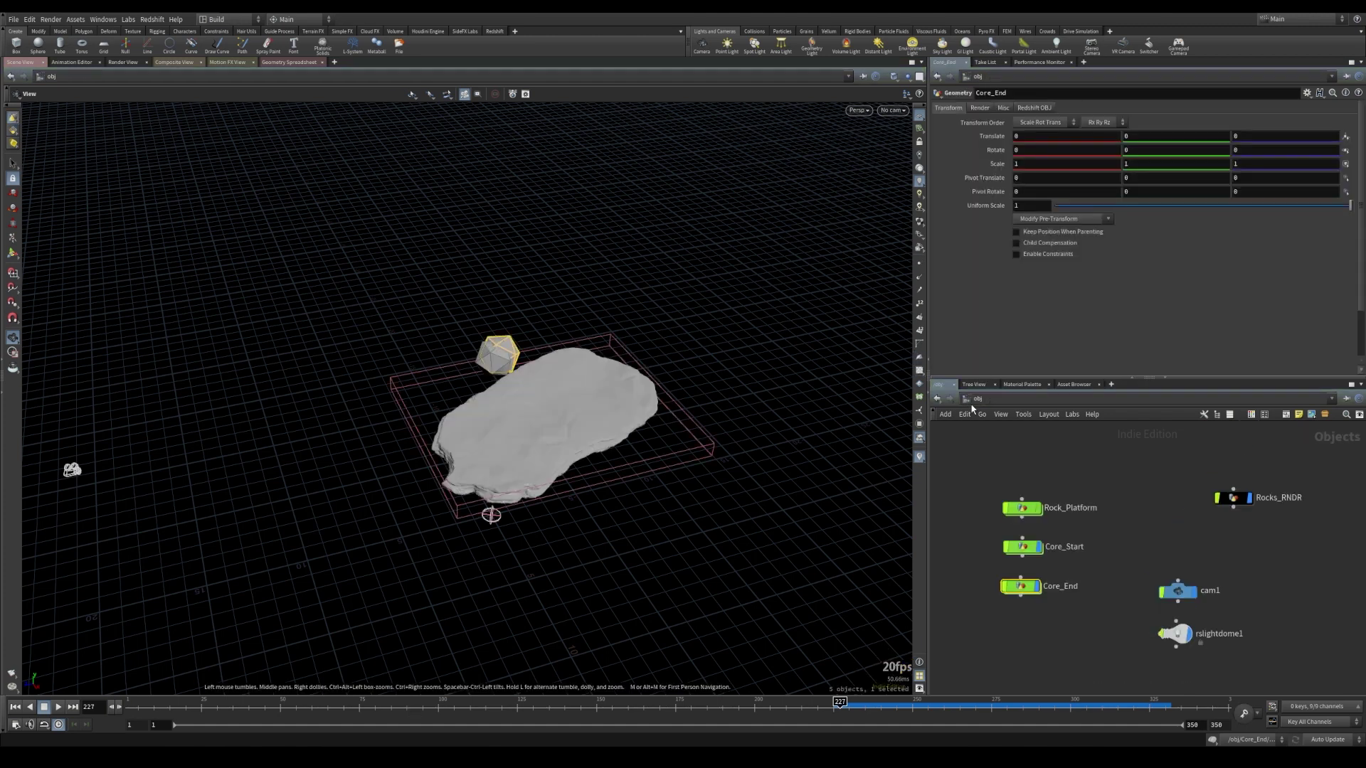
{"action": "double_click", "coordinate": [1022, 546]}
{"action": "mouse_move", "coordinate": [1101, 626]}
{"action": "left_click", "coordinate": [1259, 418]}
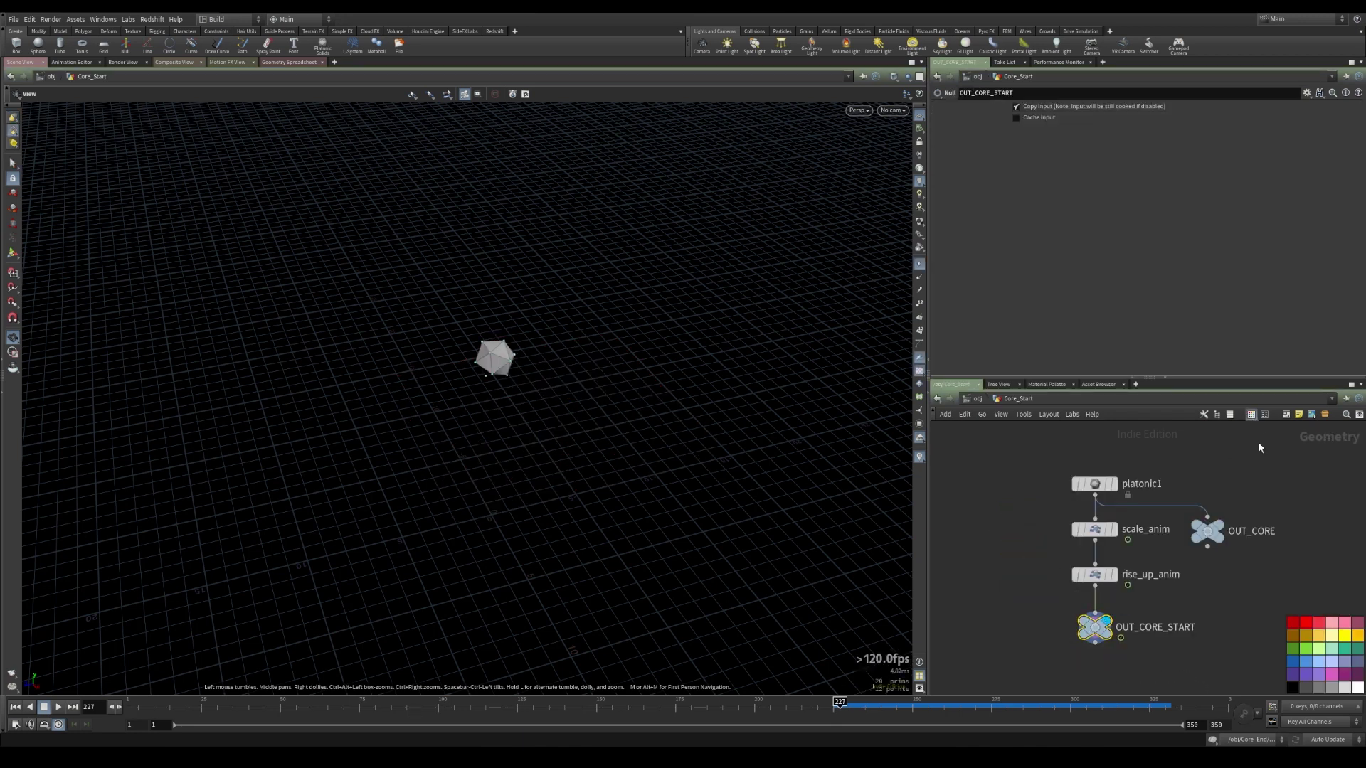
{"action": "key", "text": "u"}
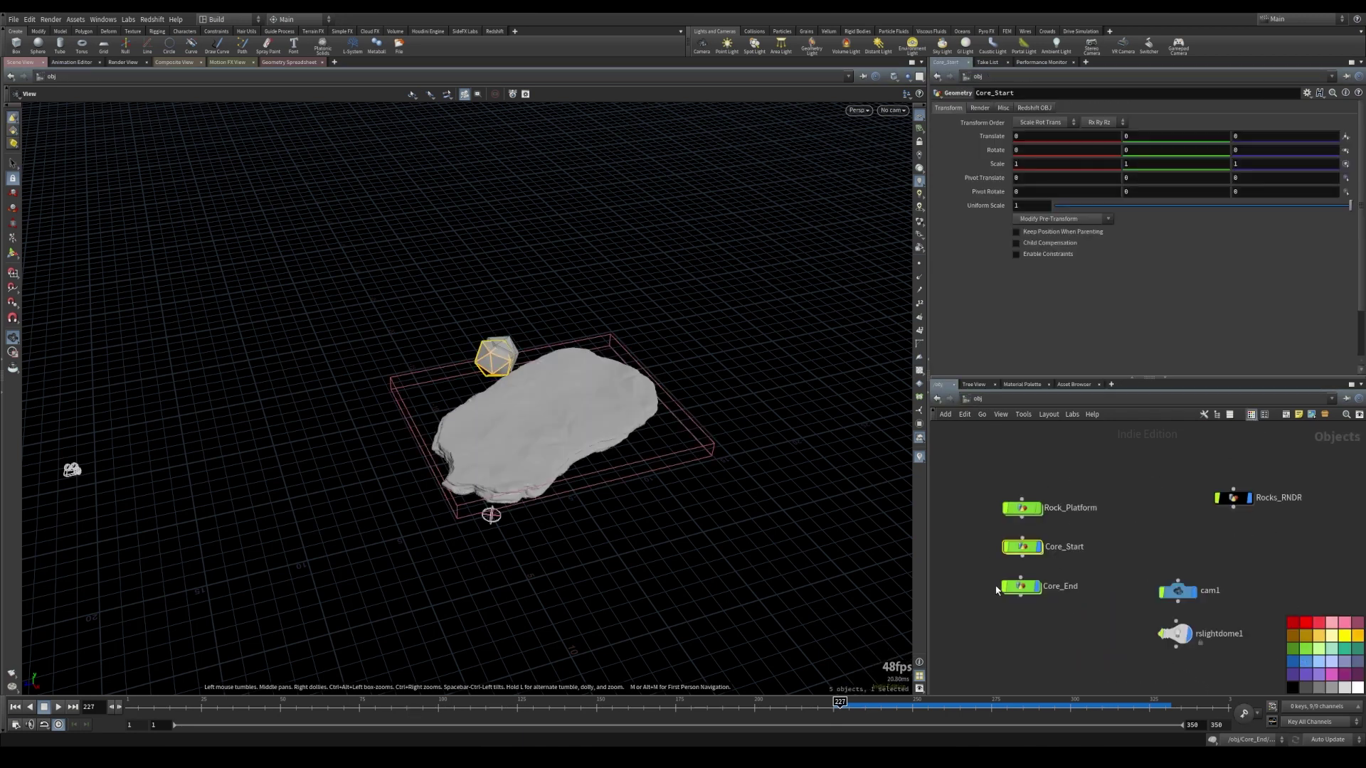
- Add a Geometry object below Rocks_RNDR and colour it black
{"action": "middle_click_drag", "start_coordinate": [1173, 548], "coordinate": [1132, 548]}
{"action": "key", "text": "Tab"}
{"action": "mouse_move", "coordinate": [1209, 422]}
{"action": "left_click", "coordinate": [1281, 527]}
{"action": "left_click", "coordinate": [1192, 544]}
{"action": "left_click", "coordinate": [1293, 689]}
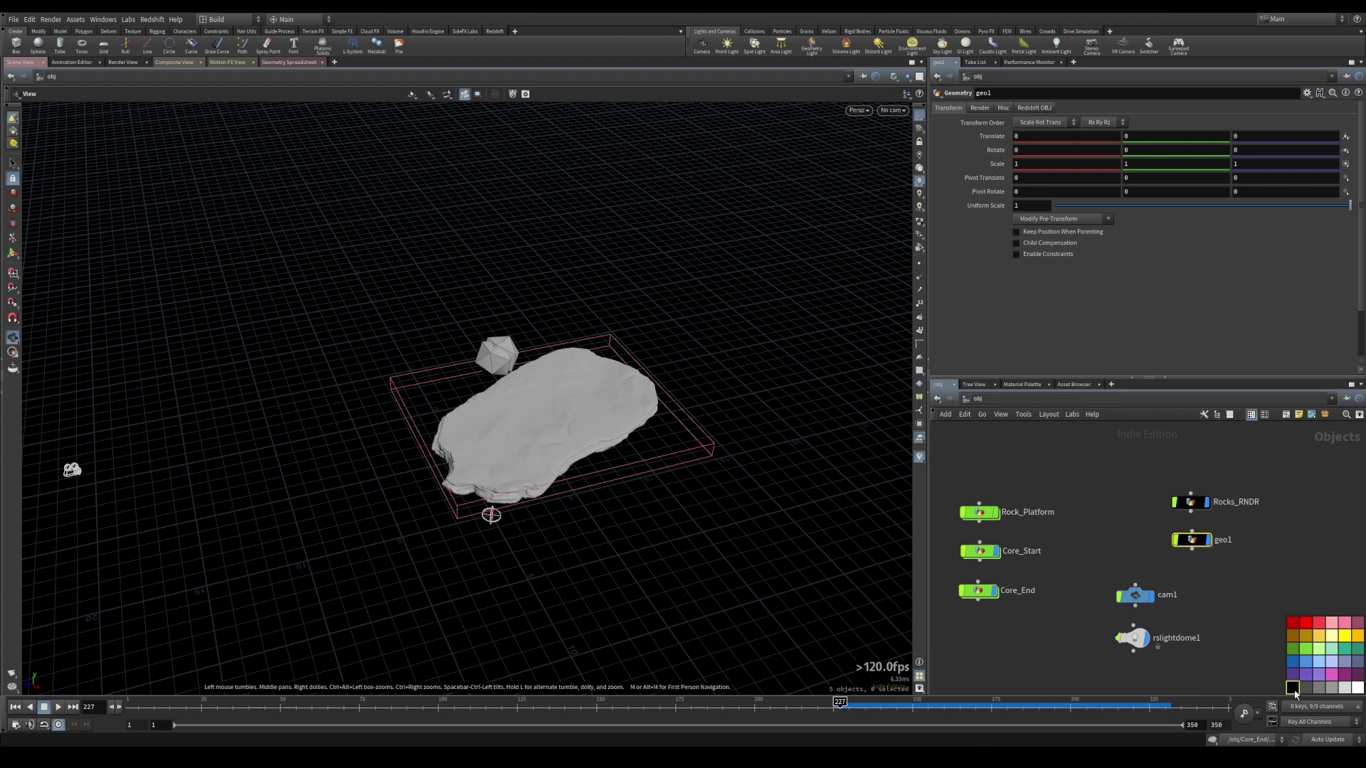
- Rename the new geometry object Core_RNDR
{"action": "double_click", "coordinate": [1222, 540]}
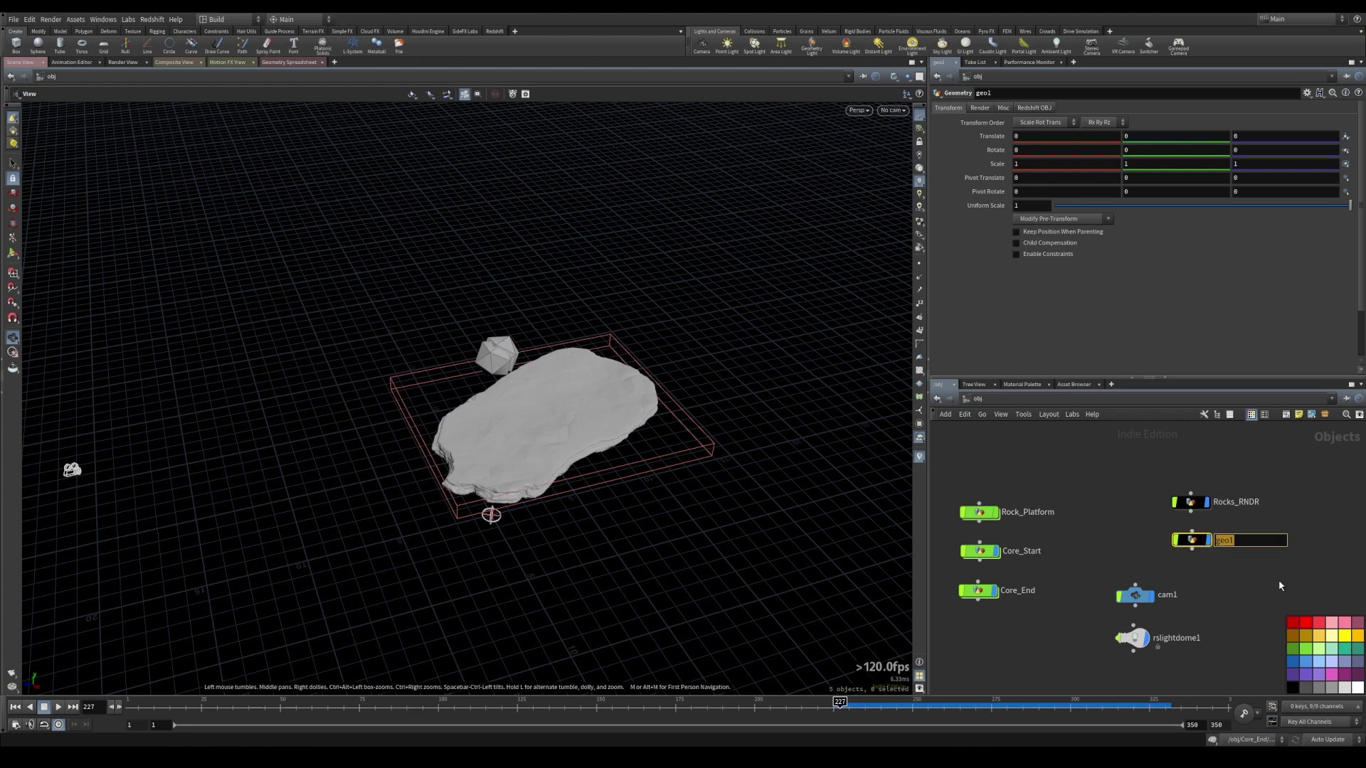
{"action": "type", "text": "Core_RNDR"}
{"action": "key", "text": "Return"}
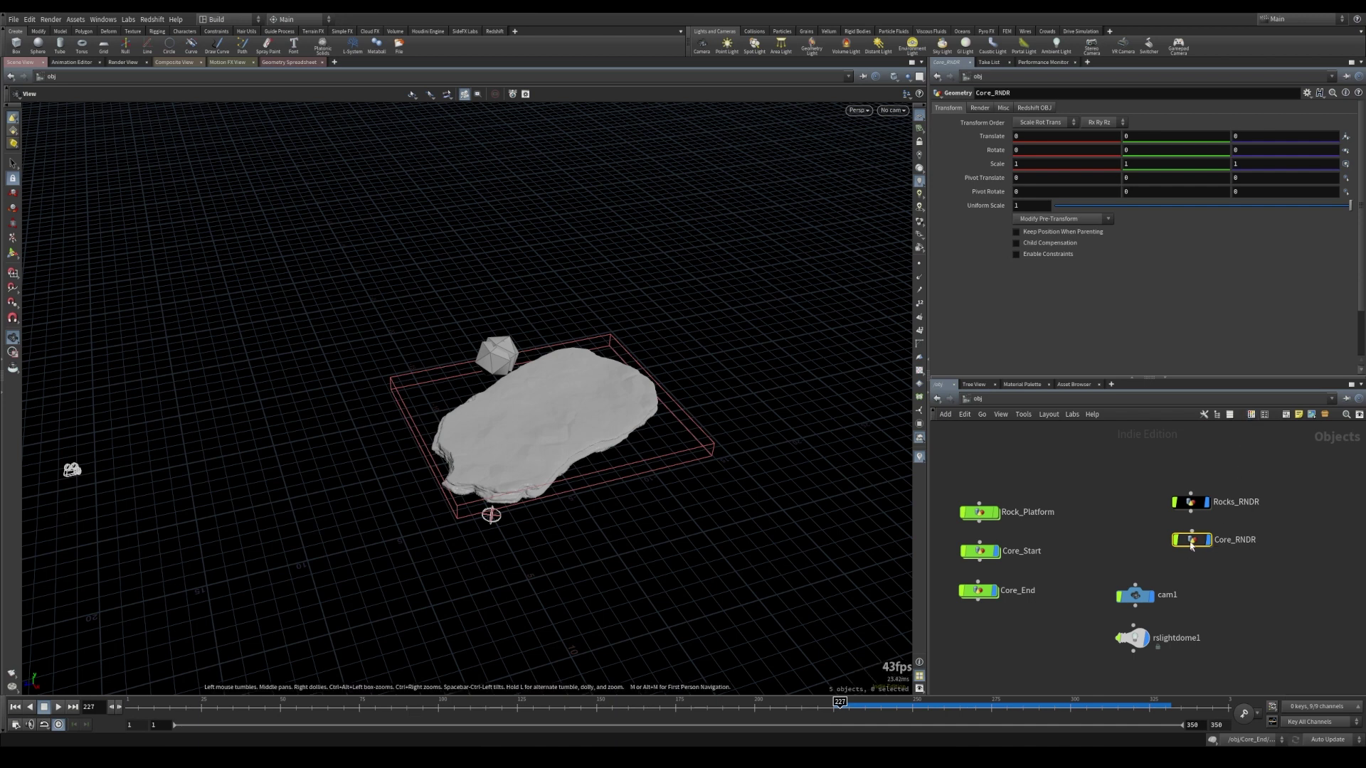
- Inside Core_RNDR, add an Object Merge node that brings in /obj/Core_Start/OUT_CORE_START
{"action": "double_click", "coordinate": [1192, 540]}
{"action": "key", "text": "Tab"}
{"action": "type", "text": "obj"}
{"action": "key", "text": "Return"}
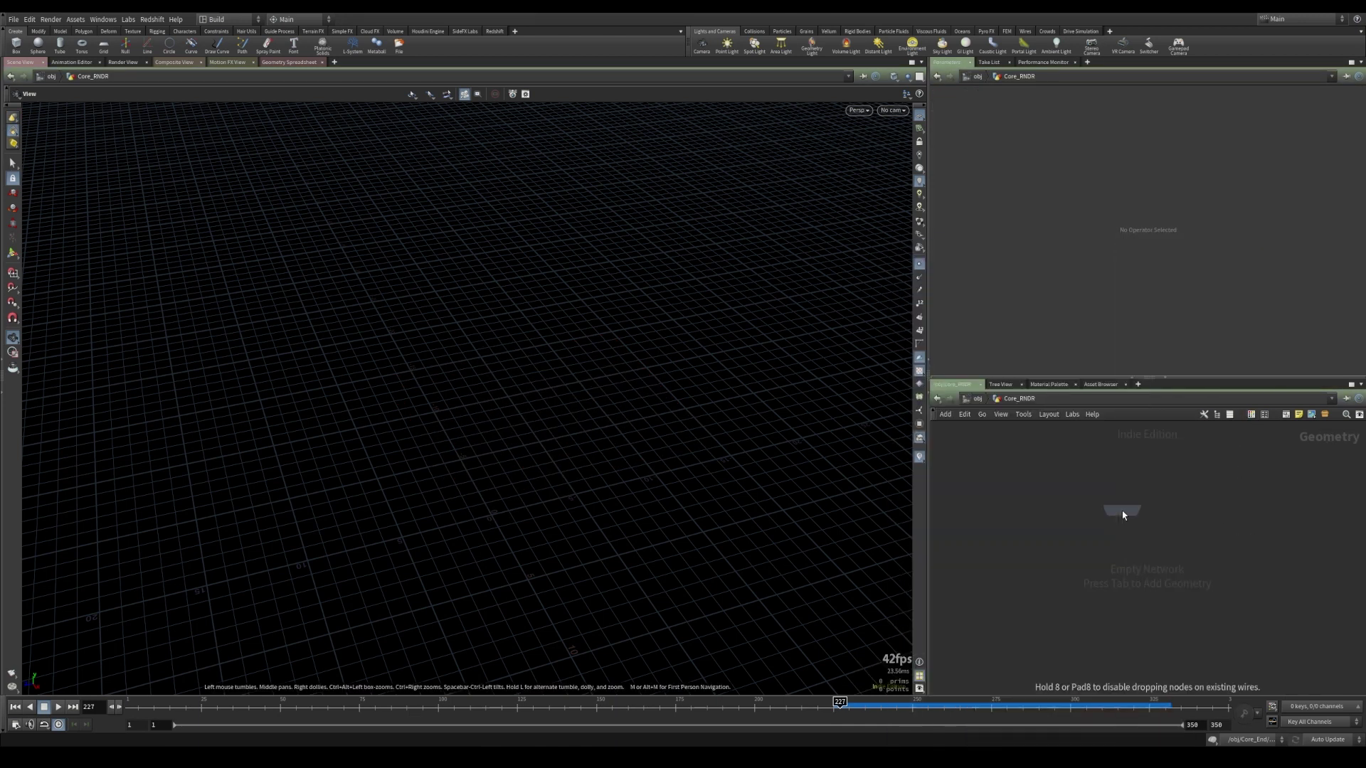
{"action": "left_click", "coordinate": [1082, 500]}
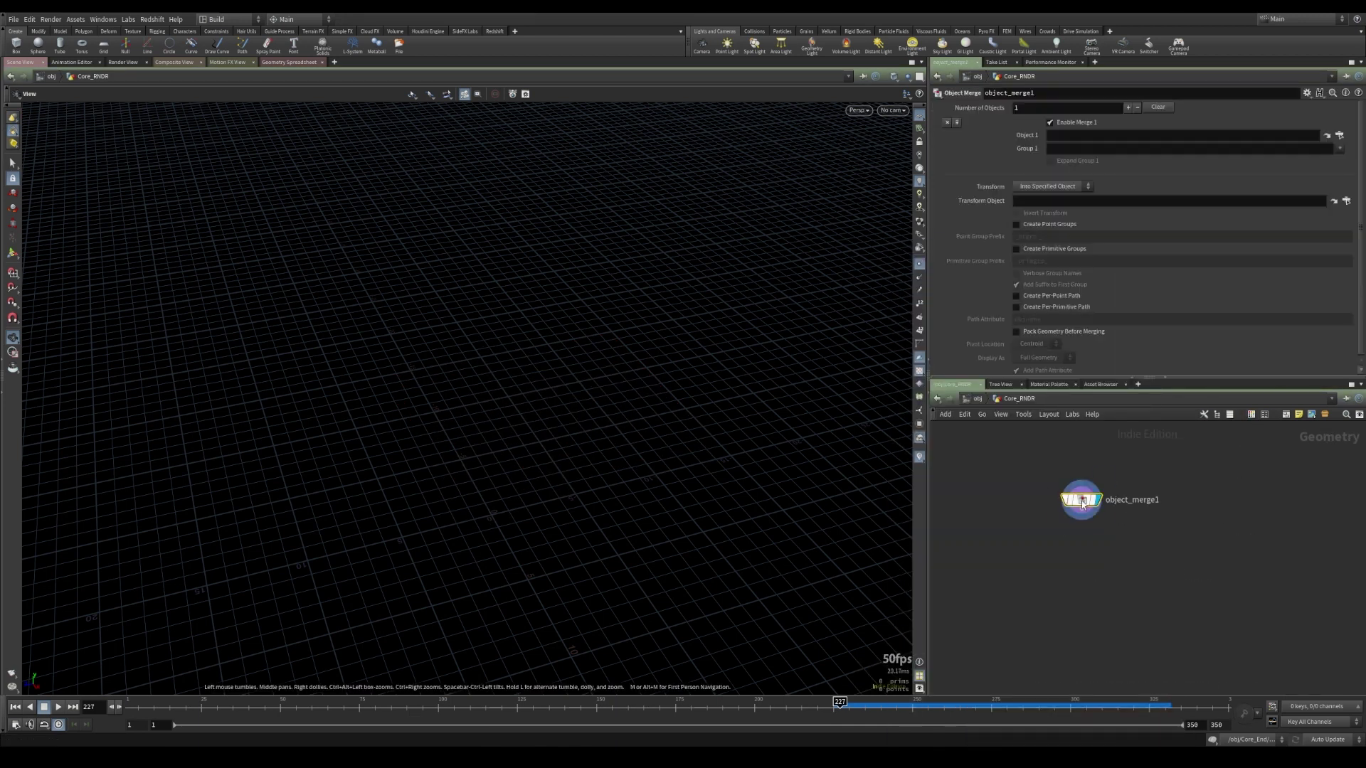
{"action": "left_click", "coordinate": [1340, 134]}
{"action": "left_click", "coordinate": [1253, 108]}
{"action": "left_click", "coordinate": [1294, 129]}
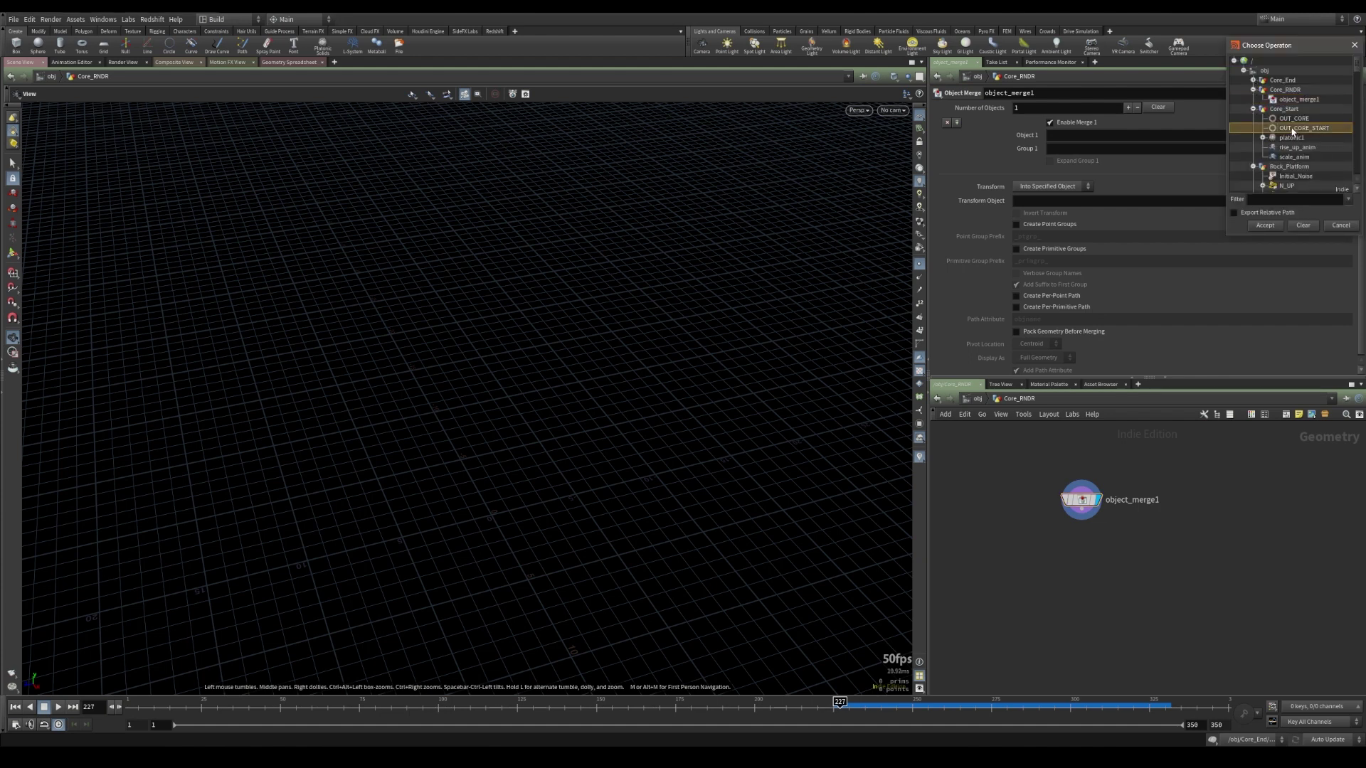
{"action": "left_click", "coordinate": [1264, 225]}
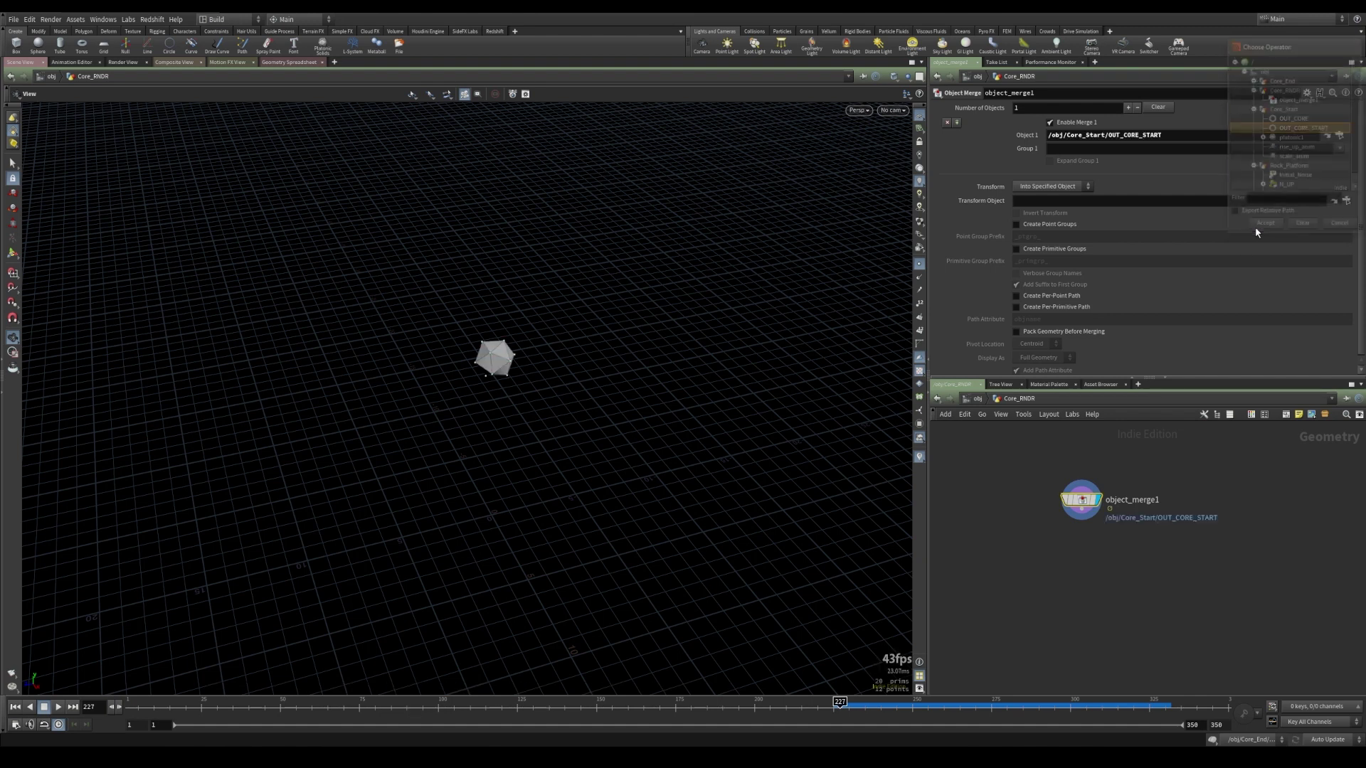
- Duplicate the Object Merge node beside the first and point the copy to OUT_CORE_END in Core_End
{"action": "left_click_drag", "start_coordinate": [1082, 500], "coordinate": [1200, 503]}
{"action": "left_click", "coordinate": [1340, 135]}
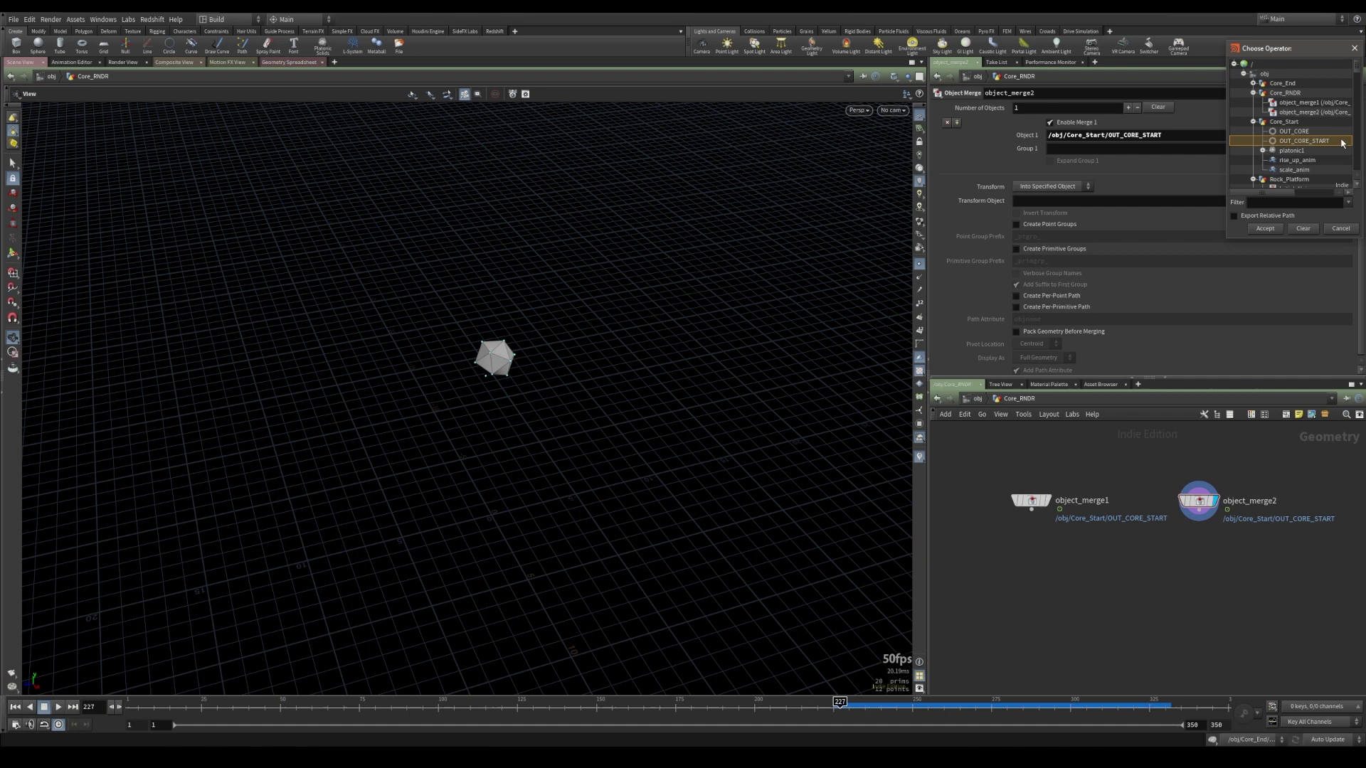
{"action": "left_click", "coordinate": [1255, 84]}
{"action": "left_click", "coordinate": [1296, 93]}
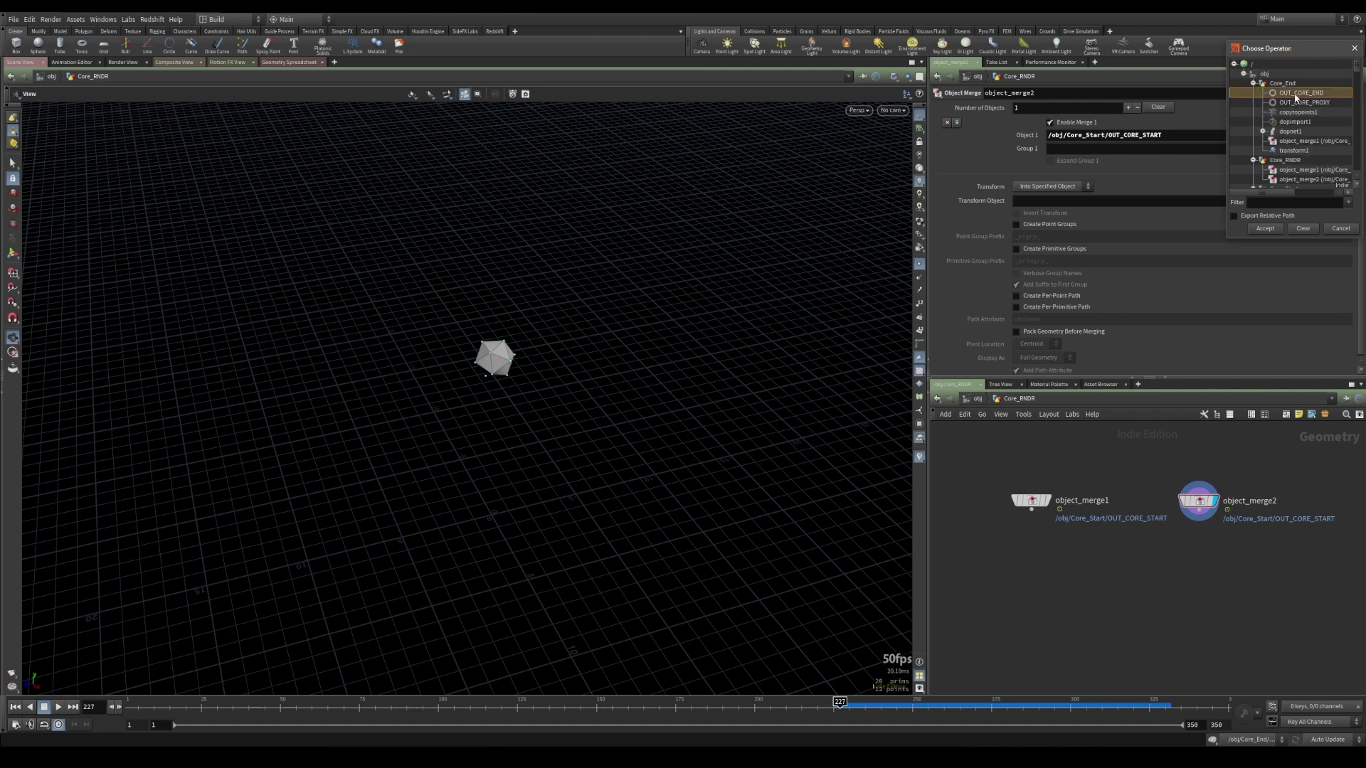
{"action": "left_click", "coordinate": [1265, 229]}
- Add a Switch node below the two object merges and wire the start core first and the end core second
{"action": "left_click", "coordinate": [1031, 502]}
{"action": "key", "text": "Tab"}
{"action": "type", "text": "swi"}
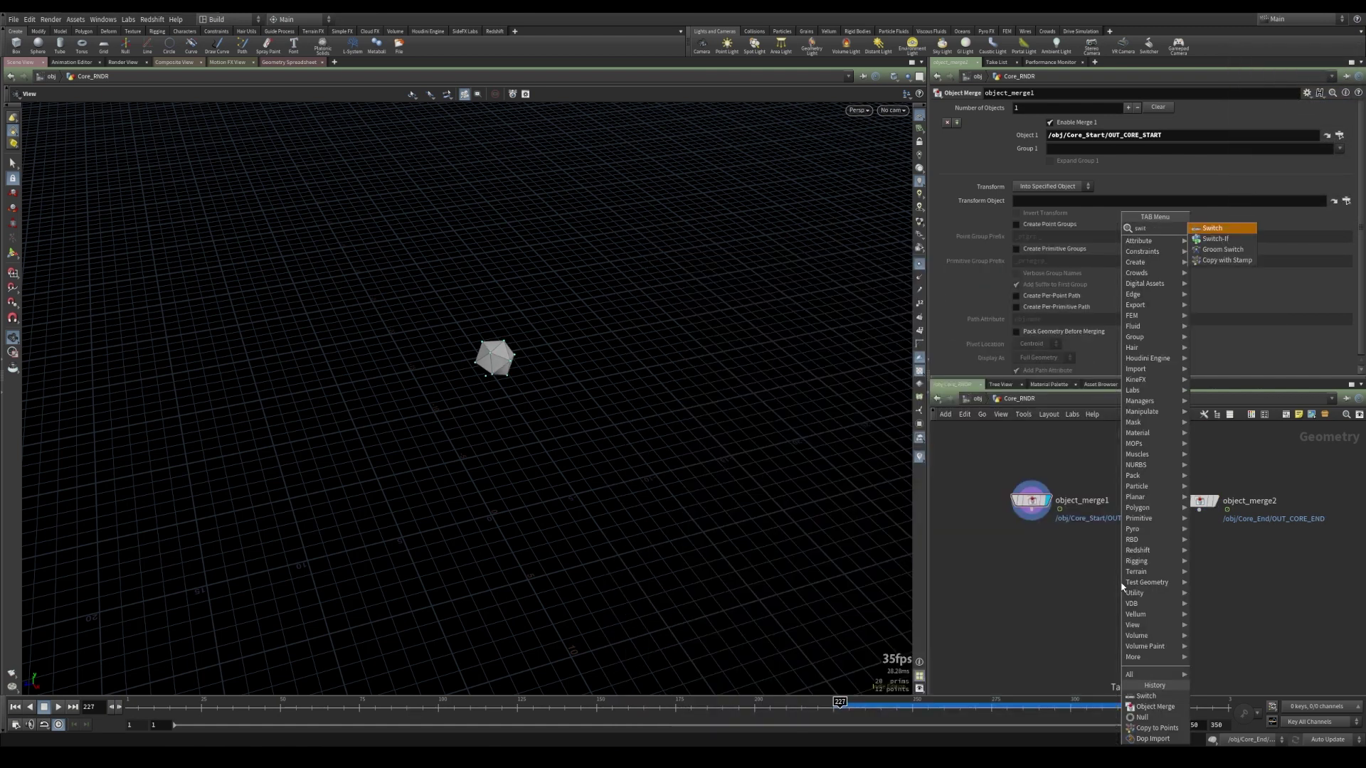
{"action": "key", "text": "Return"}
{"action": "left_click", "coordinate": [1121, 583]}
{"action": "left_click_drag", "start_coordinate": [1059, 510], "coordinate": [1121, 558]}
{"action": "left_click_drag", "start_coordinate": [1200, 510], "coordinate": [1121, 559]}
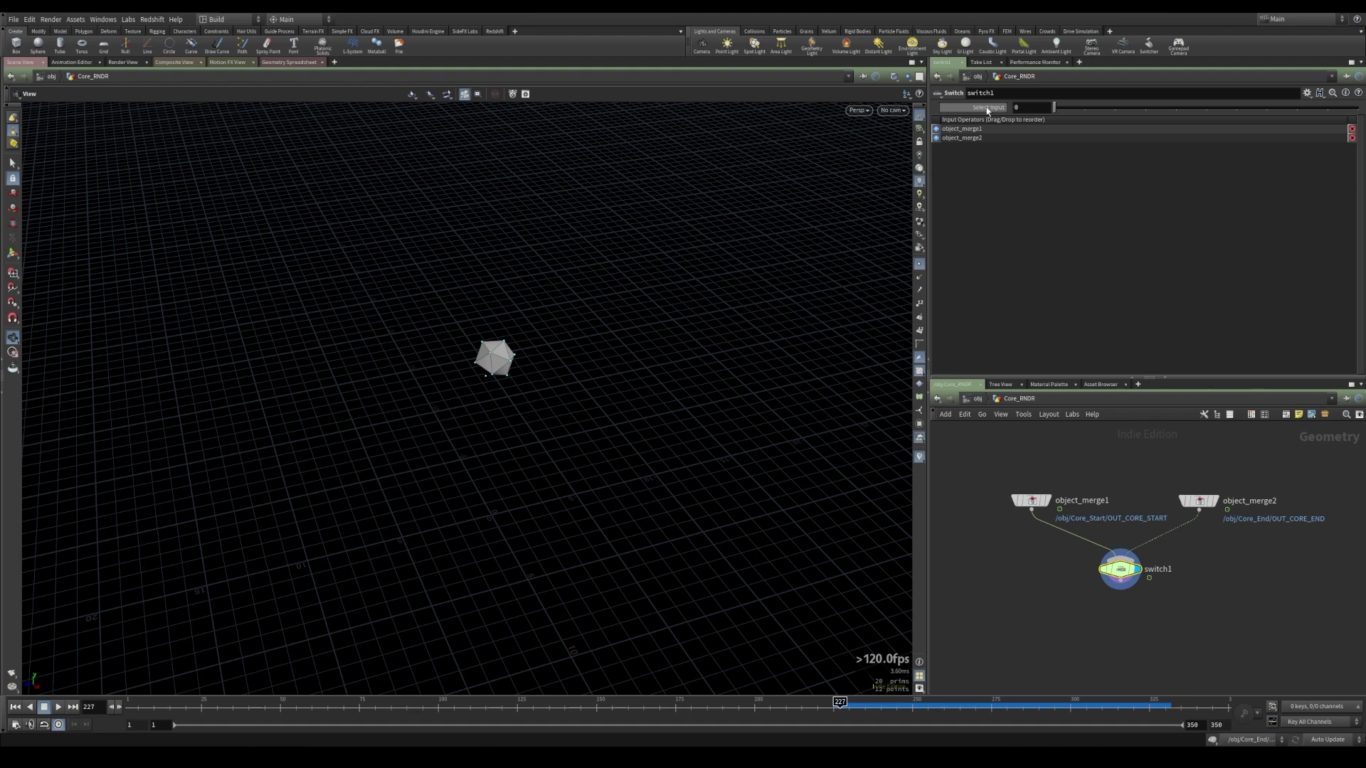
{"action": "mouse_move", "coordinate": [1053, 107]}
{"action": "left_mouse_down"}
{"action": "mouse_move", "coordinate": [1076, 107]}
{"action": "mouse_move", "coordinate": [1054, 107]}
{"action": "left_mouse_up"}
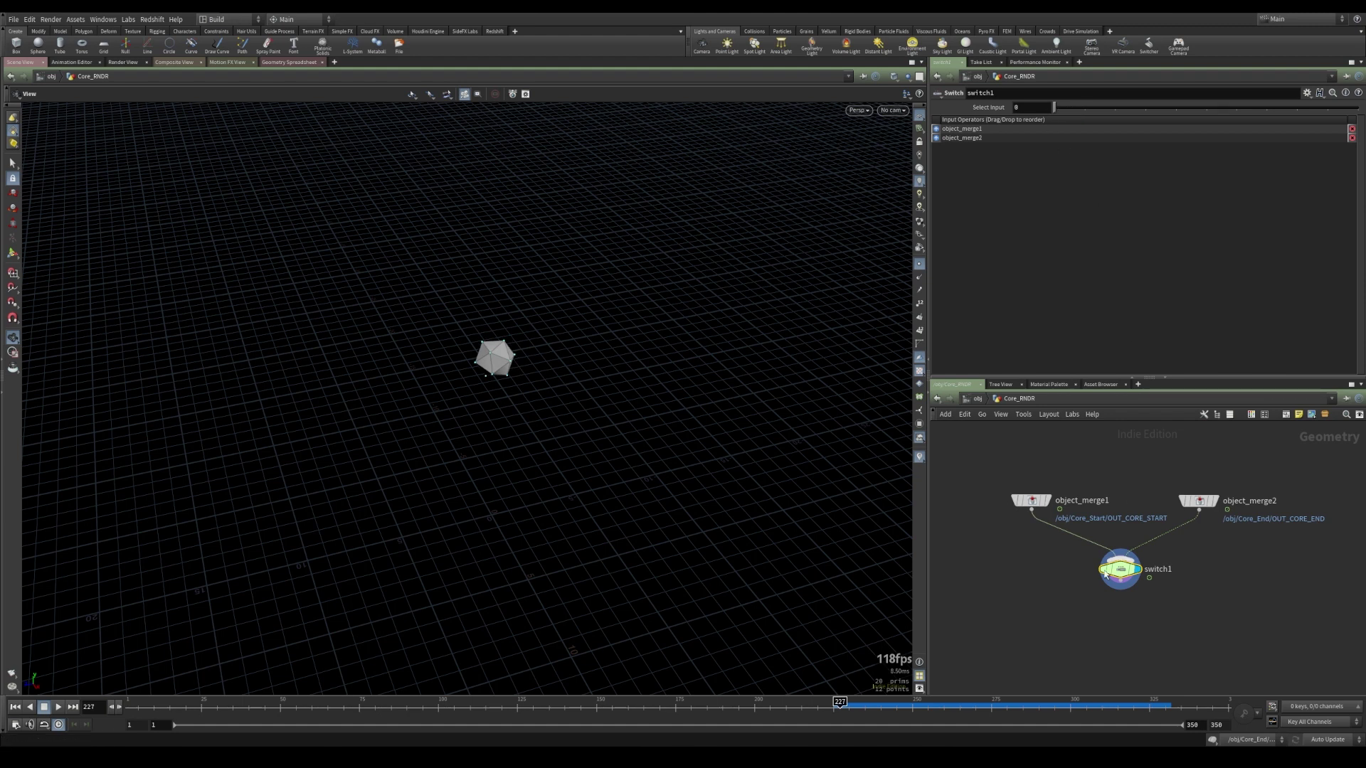
{"action": "left_click", "coordinate": [1042, 110]}
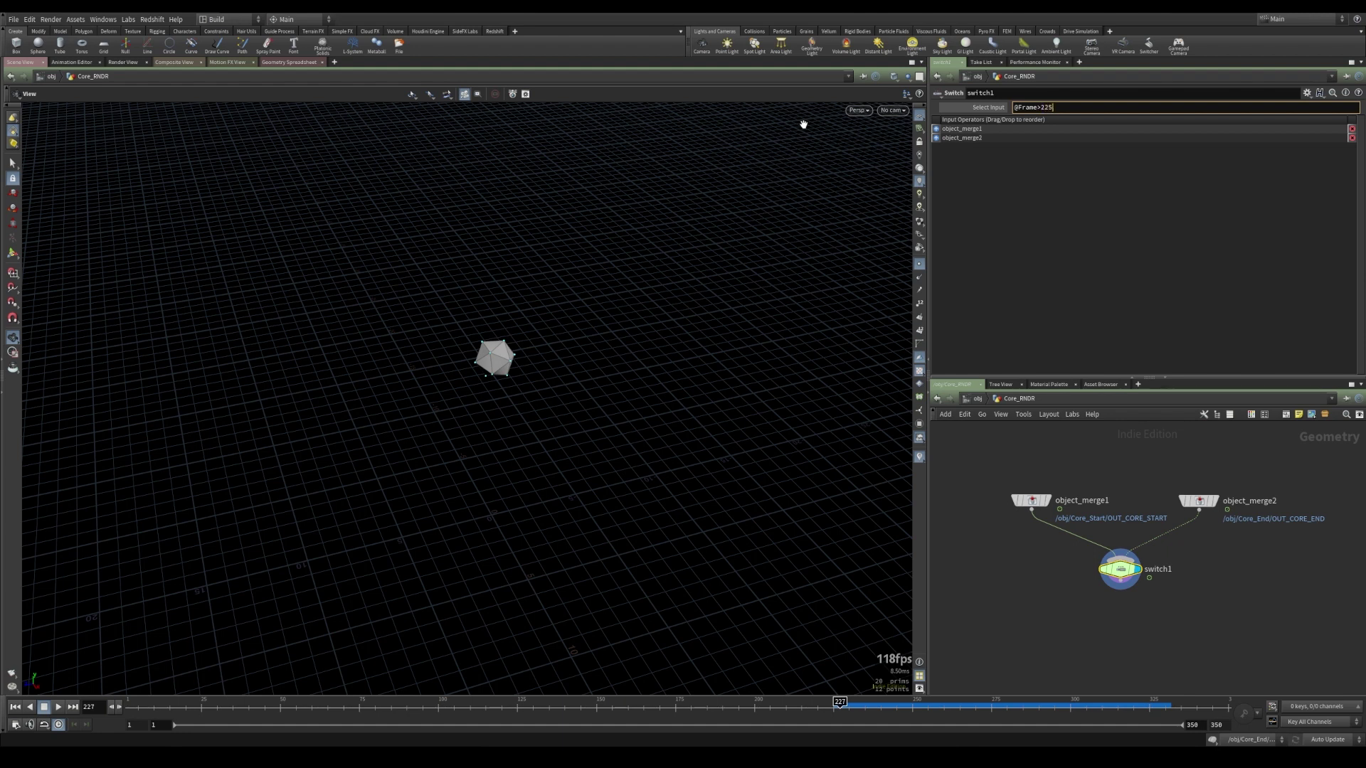
{"action": "type", "text": "@Frame>225"}
{"action": "key", "text": "Return"}
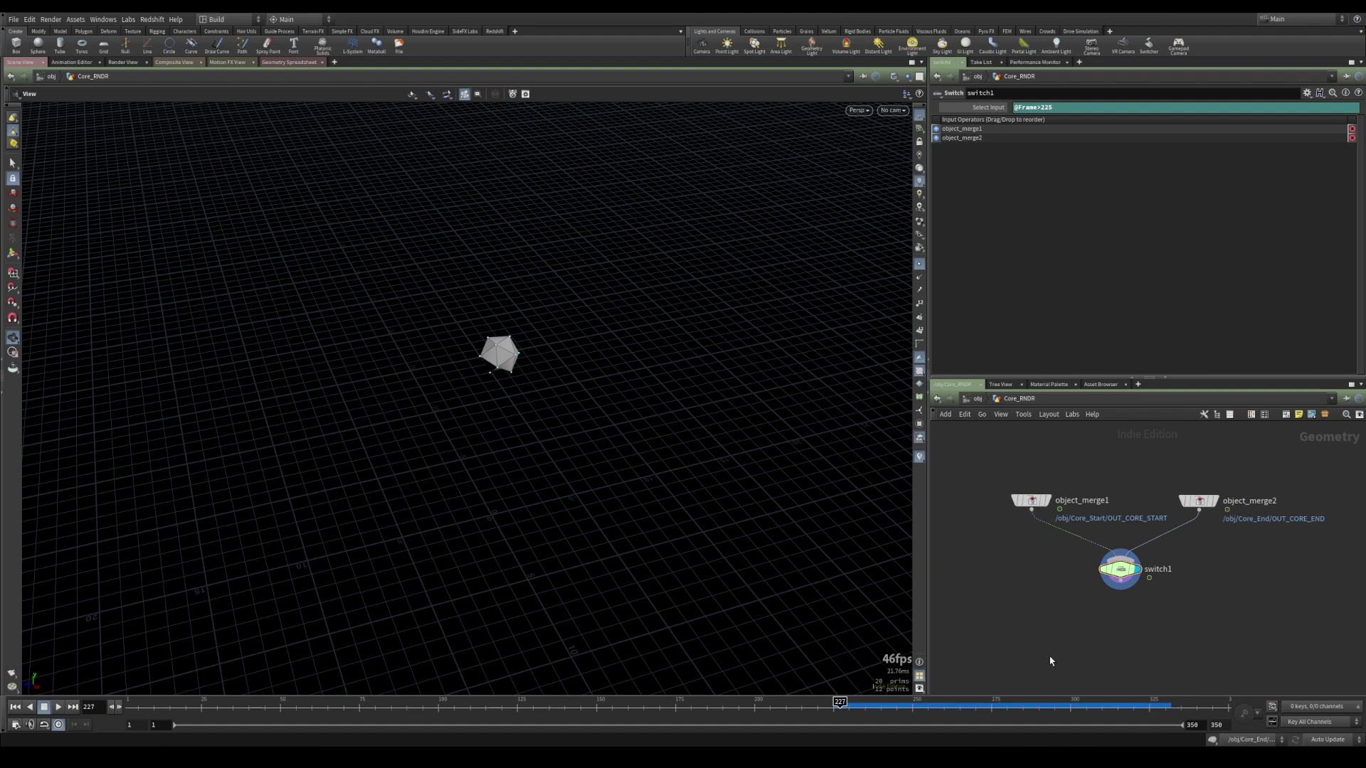
- Add a Null below the switch and rename it OUT_CORE_RENDER
{"action": "key", "text": "Tab"}
{"action": "type", "text": "null"}
{"action": "left_click", "coordinate": [1136, 228]}
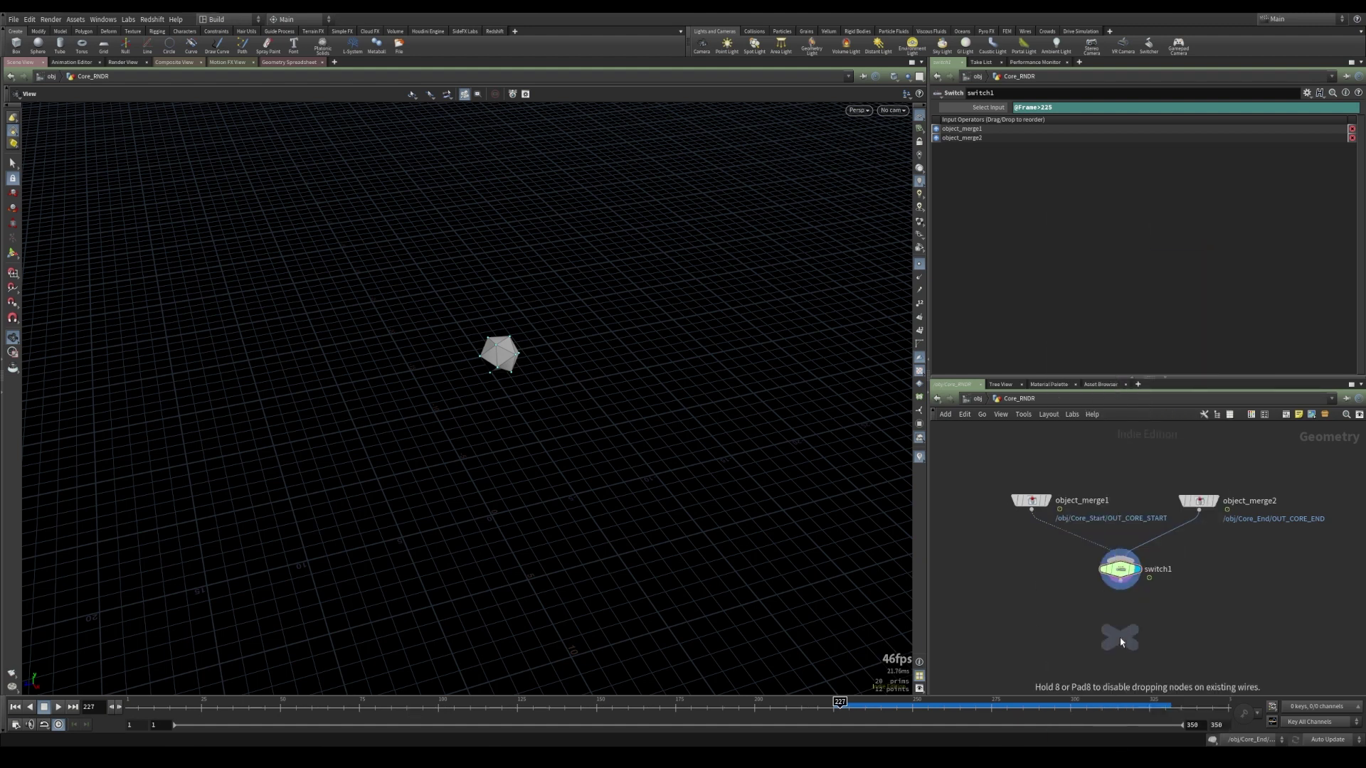
{"action": "left_click", "coordinate": [1119, 635]}
{"action": "double_click", "coordinate": [1149, 635]}
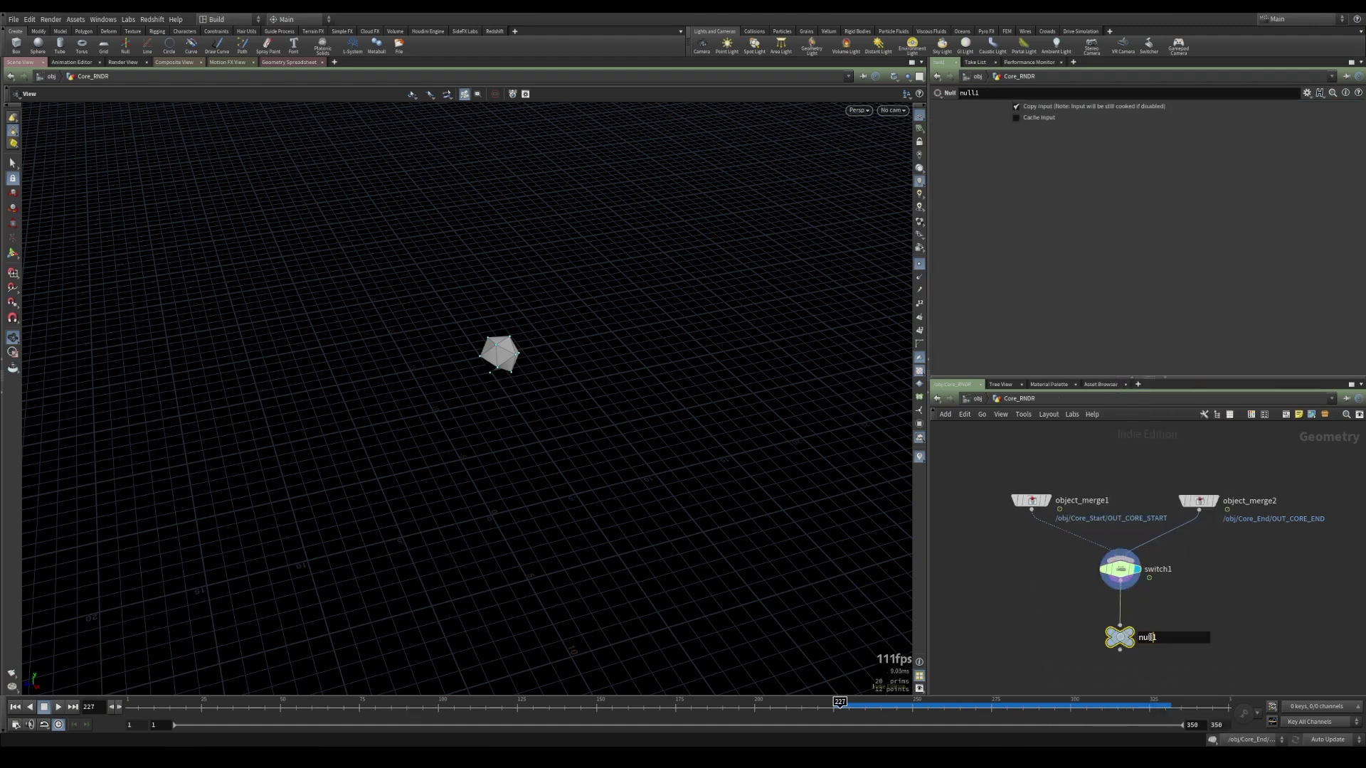
{"action": "type", "text": "OUT_CORE_RENDER"}
{"action": "key", "text": "Return"}
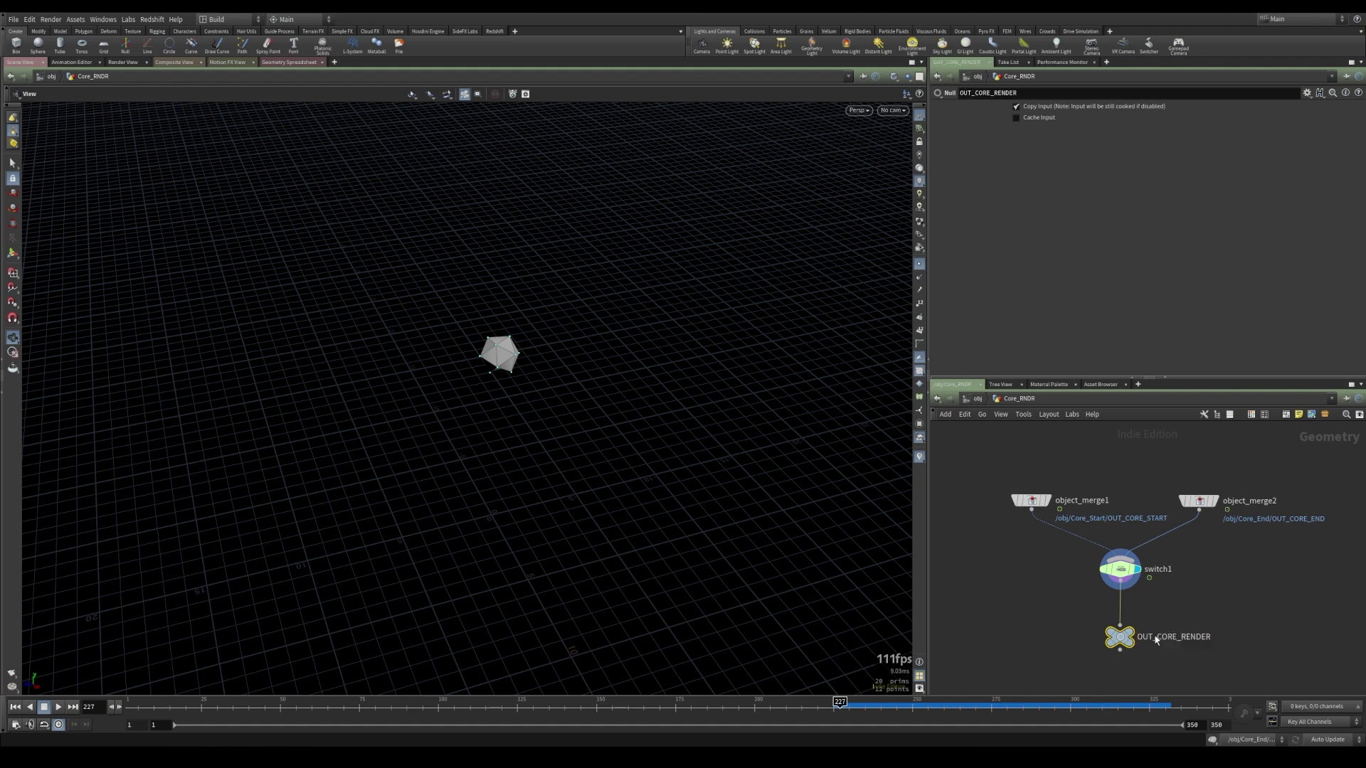
- Display OUT_CORE_RENDER, scrub the timeline to check the core animation, and return to the object level
{"action": "left_click", "coordinate": [1126, 638]}
{"action": "left_click_drag", "start_coordinate": [427, 706], "coordinate": [546, 704]}
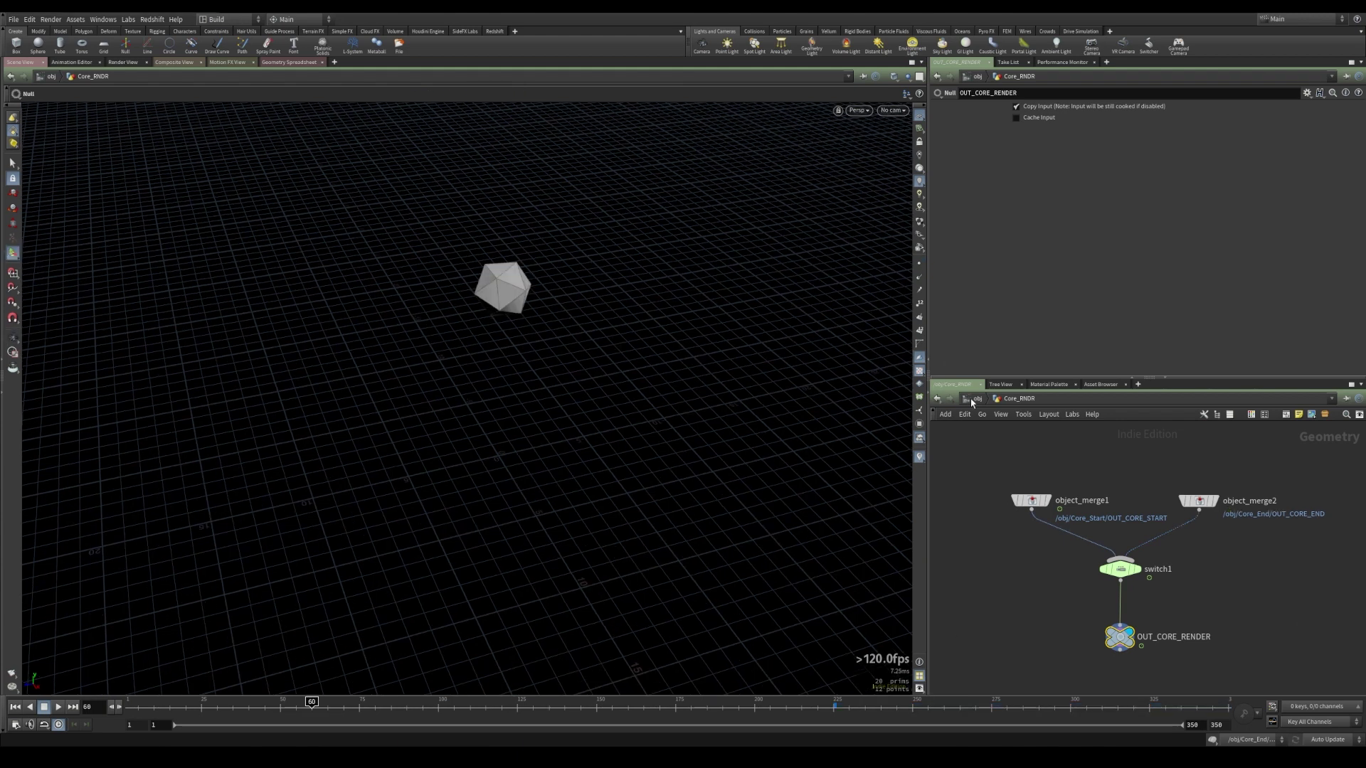
{"action": "left_click", "coordinate": [974, 399]}
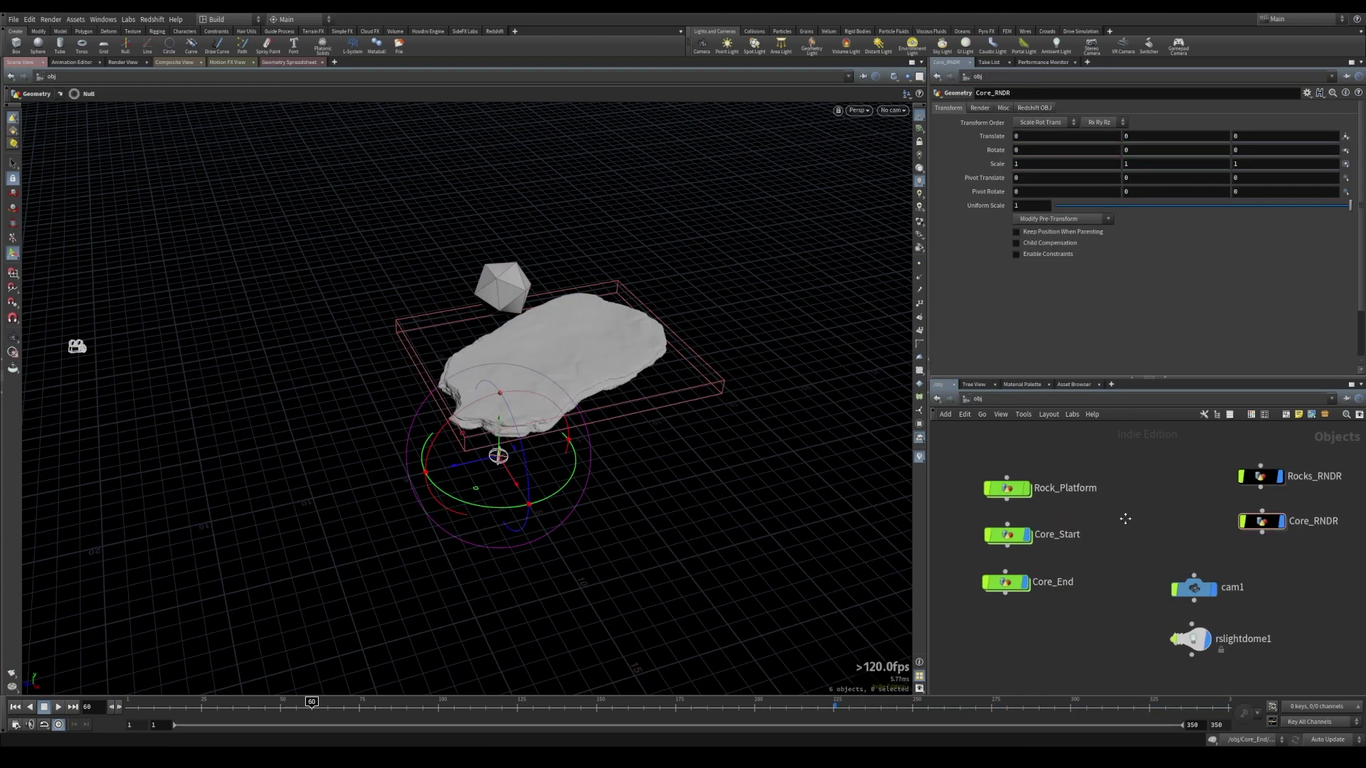
- Turn off the display of the Core_Start and Core_End objects
{"action": "left_click_drag", "start_coordinate": [993, 588], "coordinate": [1053, 630]}
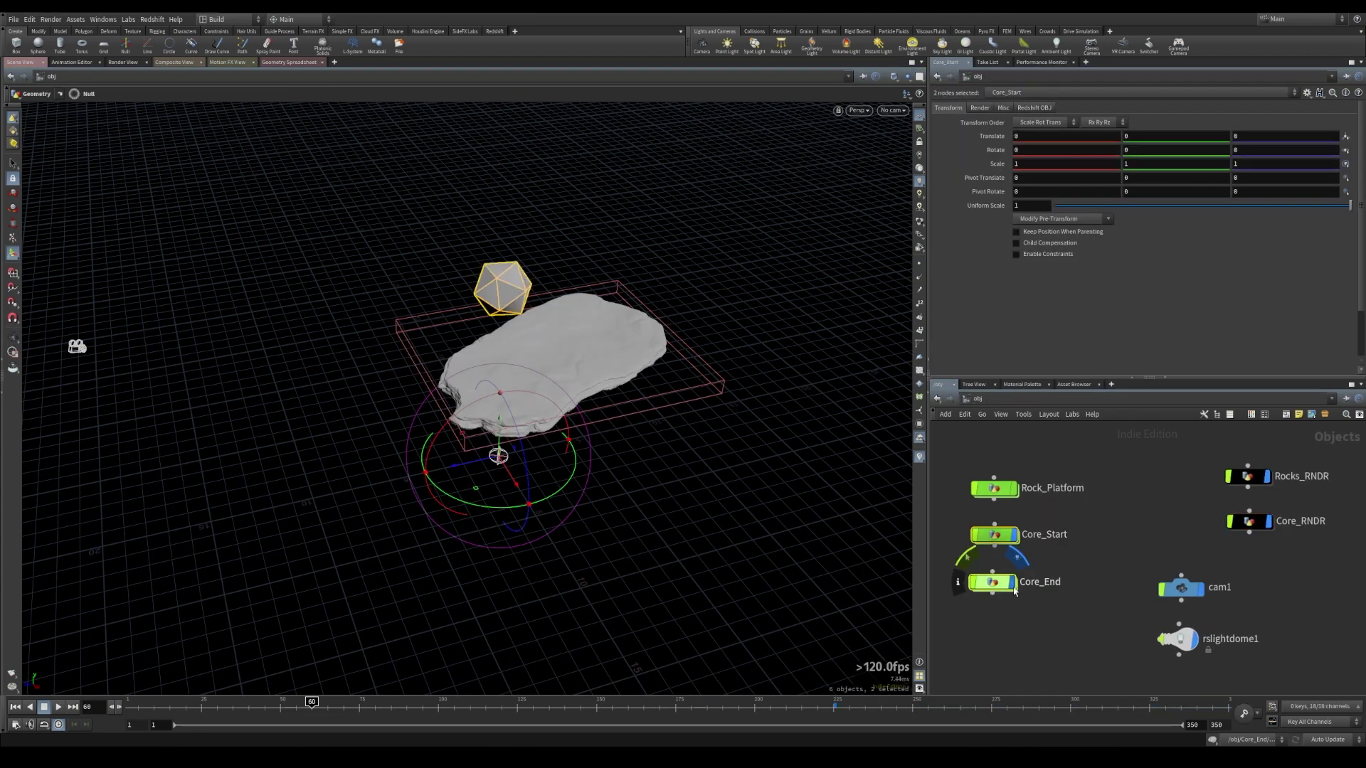
{"action": "left_click", "coordinate": [1166, 525]}
{"action": "middle_click_drag", "start_coordinate": [1193, 511], "coordinate": [1133, 495]}
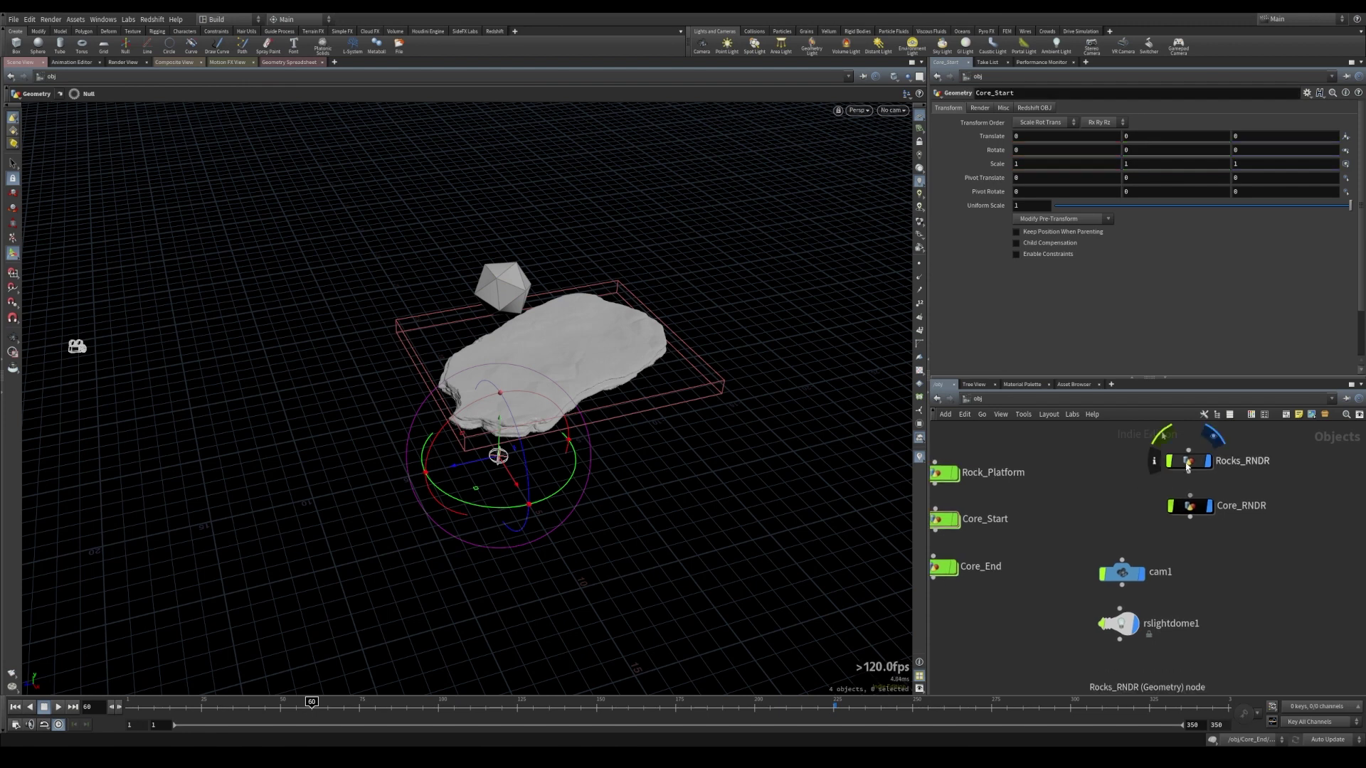
- Enter Rocks_RNDR and add a Null connected to the output of the transform node
{"action": "left_click", "coordinate": [1187, 464]}
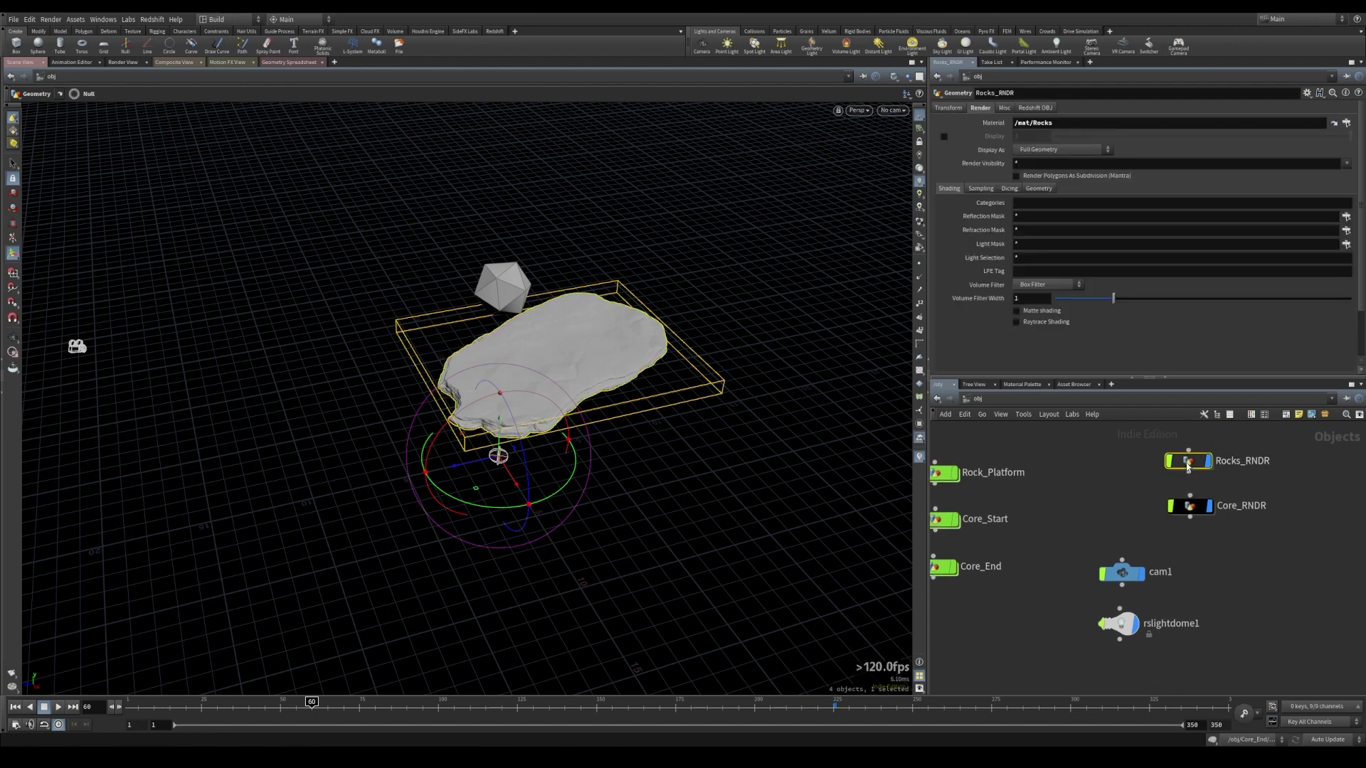
{"action": "double_click", "coordinate": [1187, 464]}
{"action": "key", "text": "Tab"}
{"action": "type", "text": "null"}
{"action": "key", "text": "Return"}
{"action": "left_click", "coordinate": [1136, 553]}
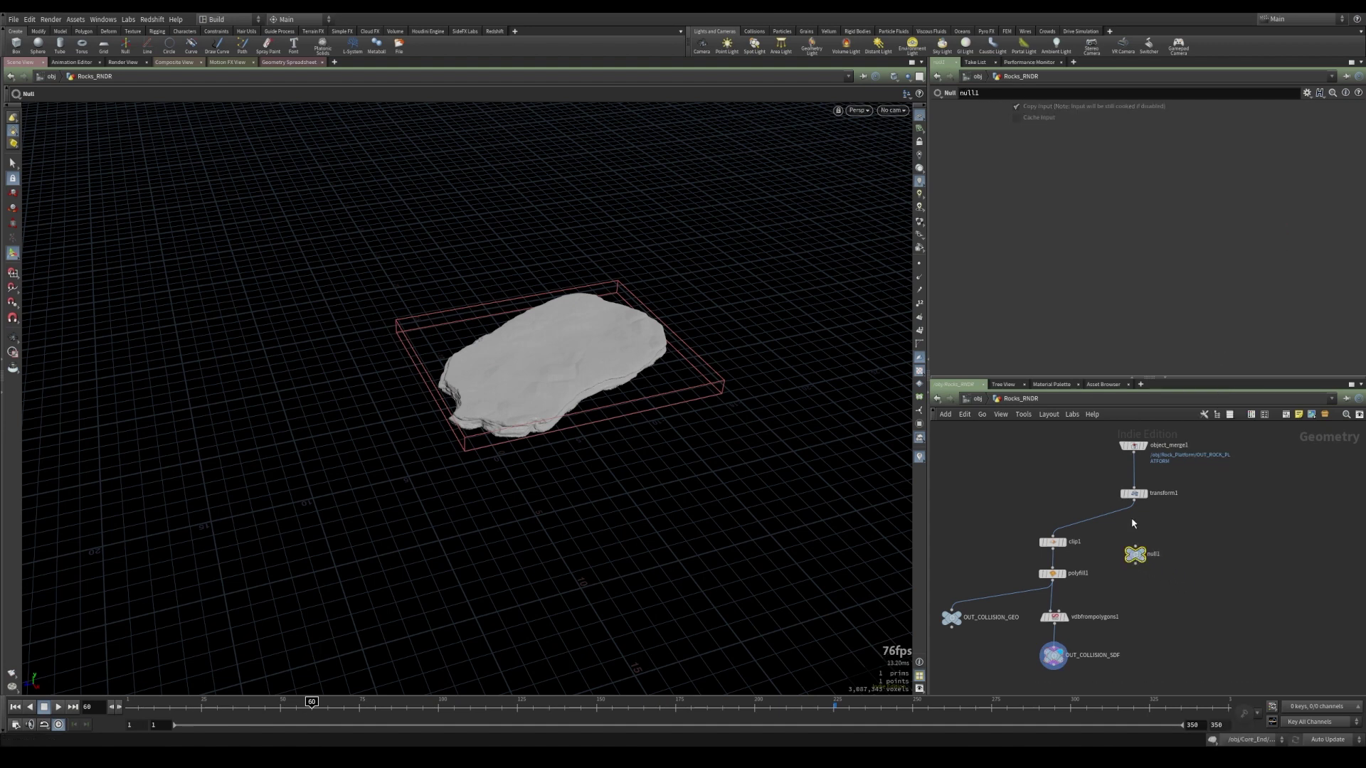
{"action": "left_click", "coordinate": [1133, 500]}
{"action": "left_click", "coordinate": [1135, 547]}
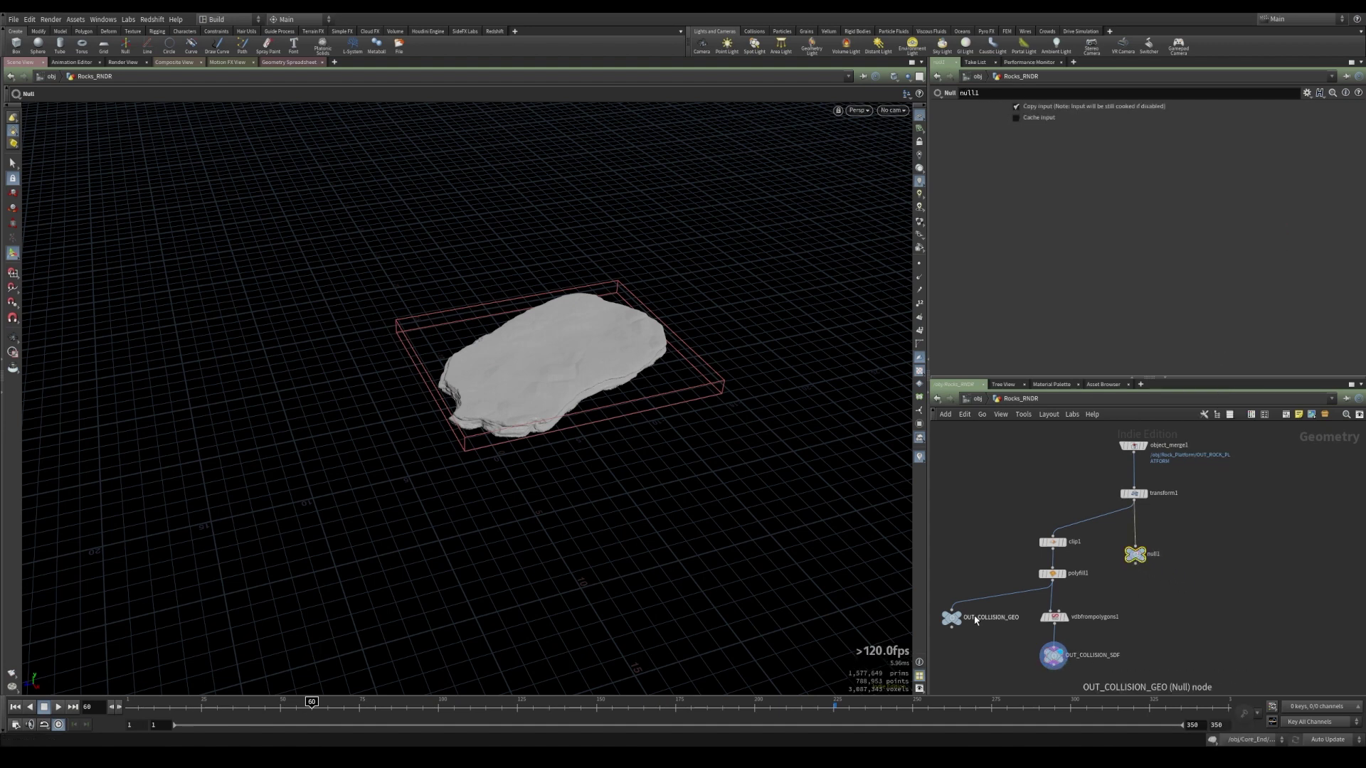
- Rename the new null OUT_ROCKS_RNDR and make it the displayed output
{"action": "double_click", "coordinate": [1155, 554]}
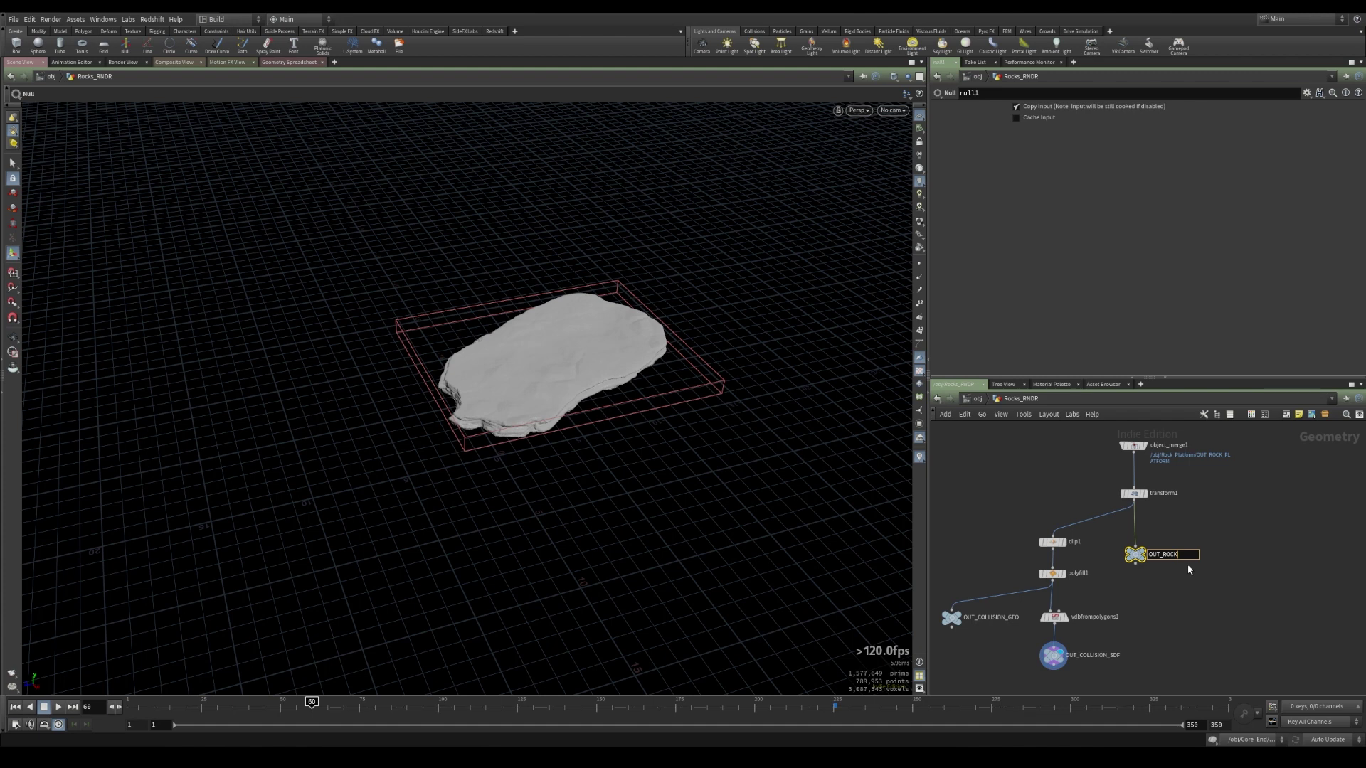
{"action": "type", "text": "OUT_ROCKS_RNDR"}
{"action": "key", "text": "Return"}
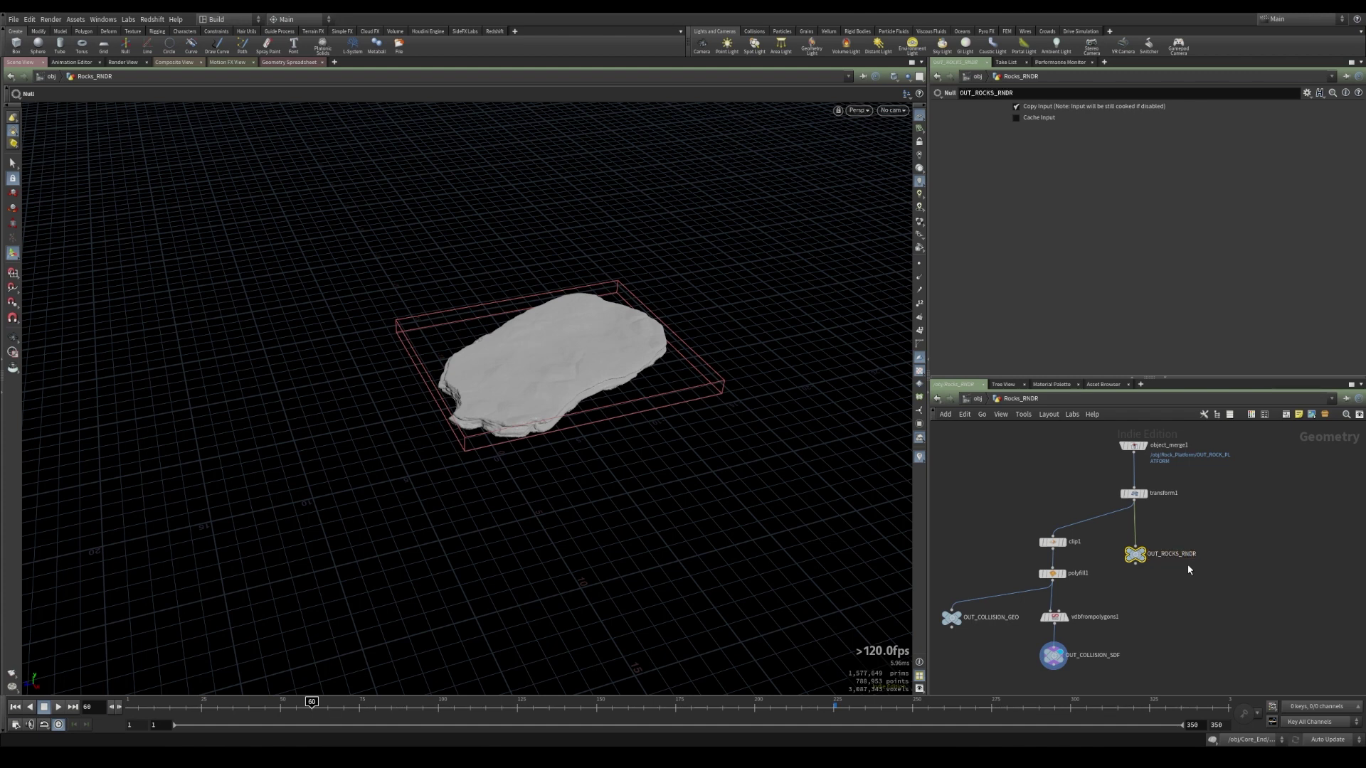
{"action": "left_click", "coordinate": [1148, 542]}
{"action": "left_click", "coordinate": [1152, 553]}
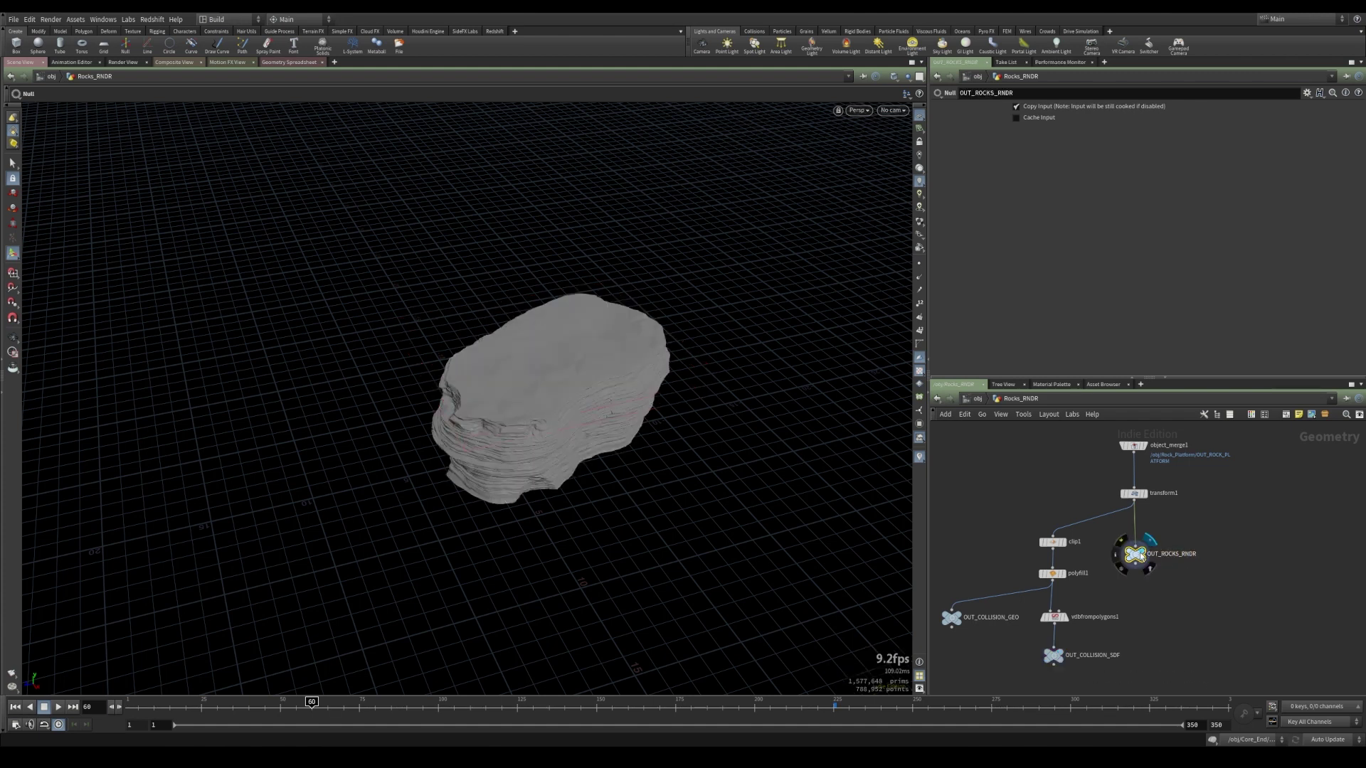
- Return to the object level and add a second camera beside cam1
{"action": "left_click", "coordinate": [977, 400]}
{"action": "left_click", "coordinate": [1080, 533]}
{"action": "key", "text": "Escape"}
{"action": "mouse_move", "coordinate": [610, 442]}
{"action": "left_mouse_down"}
{"action": "mouse_move", "coordinate": [677, 393]}
{"action": "mouse_move", "coordinate": [626, 454]}
{"action": "left_mouse_up"}
{"action": "scroll", "coordinate": [635, 445], "scroll_direction": "down", "scroll_amount": 3}
{"action": "middle_click_drag", "start_coordinate": [1145, 547], "coordinate": [1036, 537]}
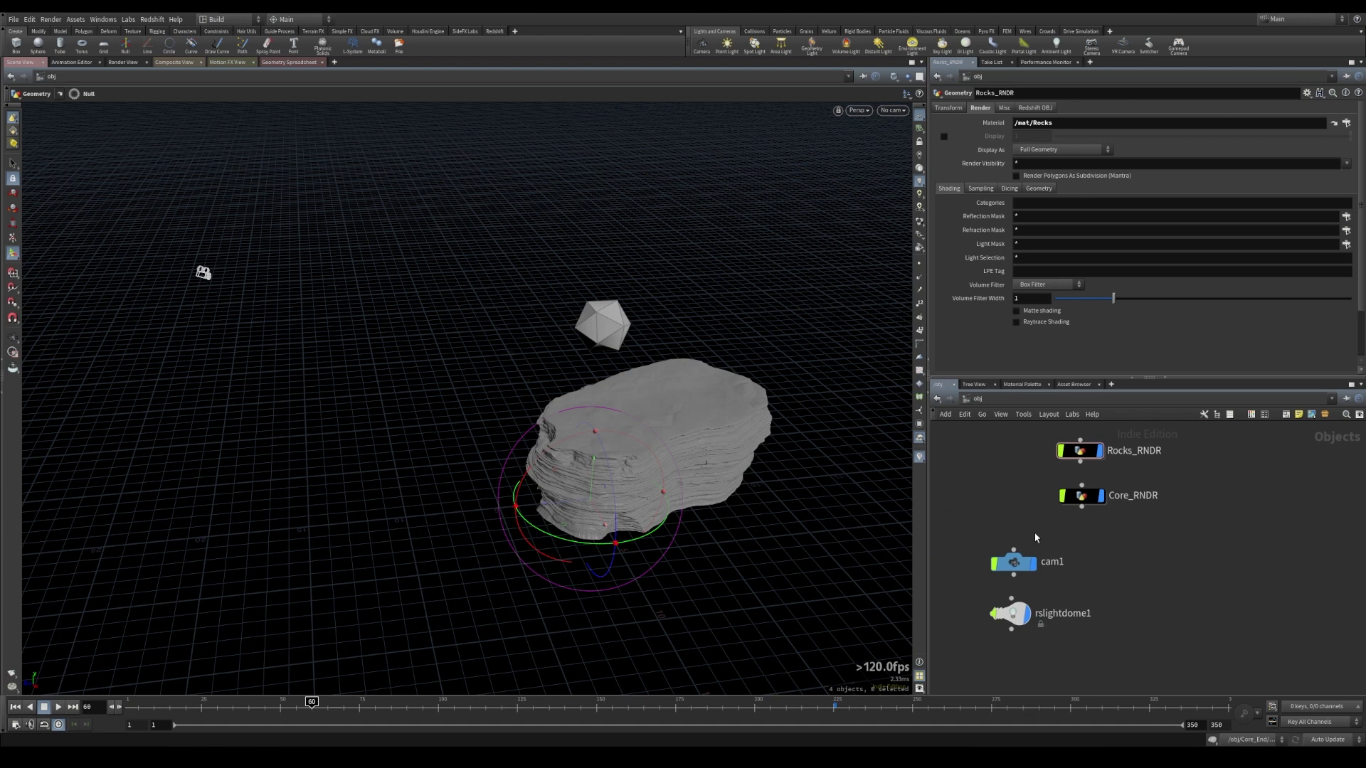
{"action": "scroll", "coordinate": [1129, 538], "scroll_direction": "down", "scroll_amount": 3}
{"action": "key", "text": "Tab"}
{"action": "type", "text": "came"}
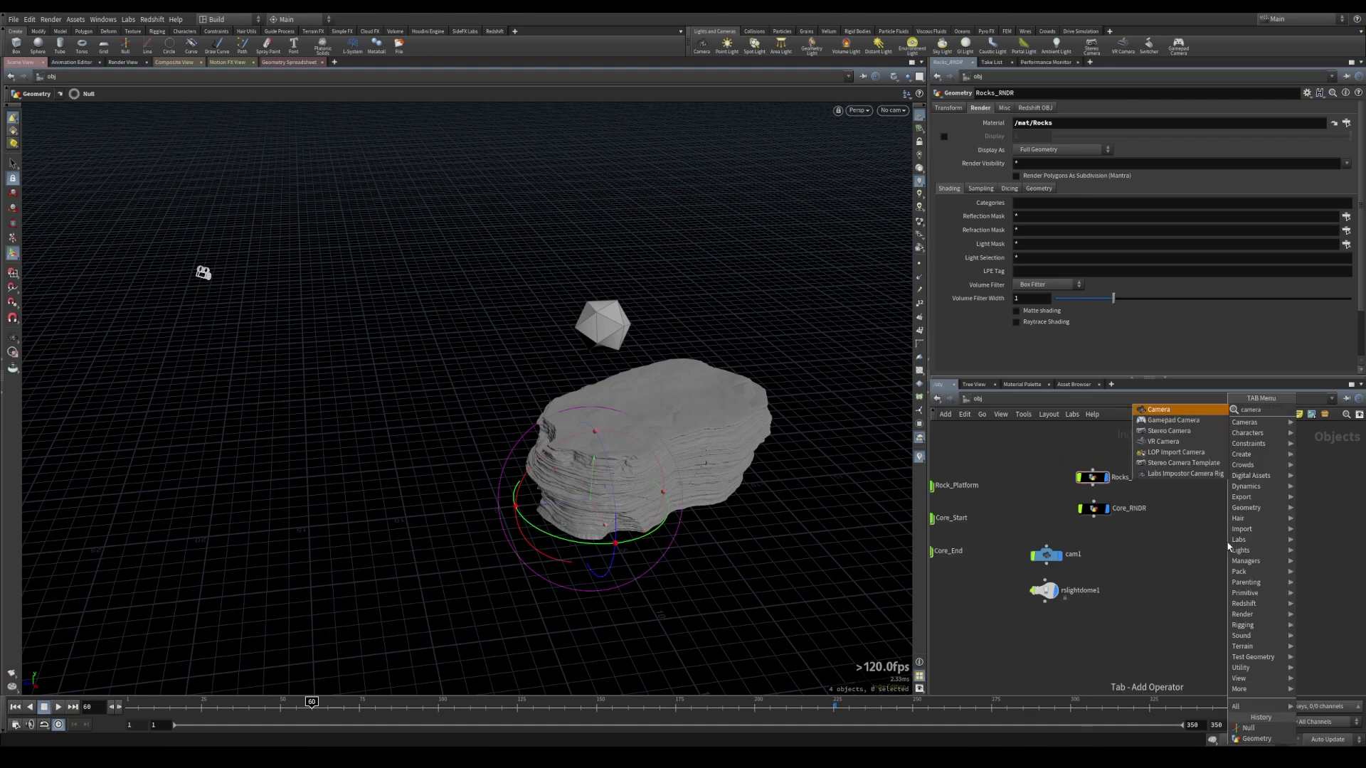
{"action": "key", "text": "Return"}
{"action": "left_click", "coordinate": [1195, 552]}
- Rename the existing camera cam_test and the new camera main_camera
{"action": "double_click", "coordinate": [1074, 554]}
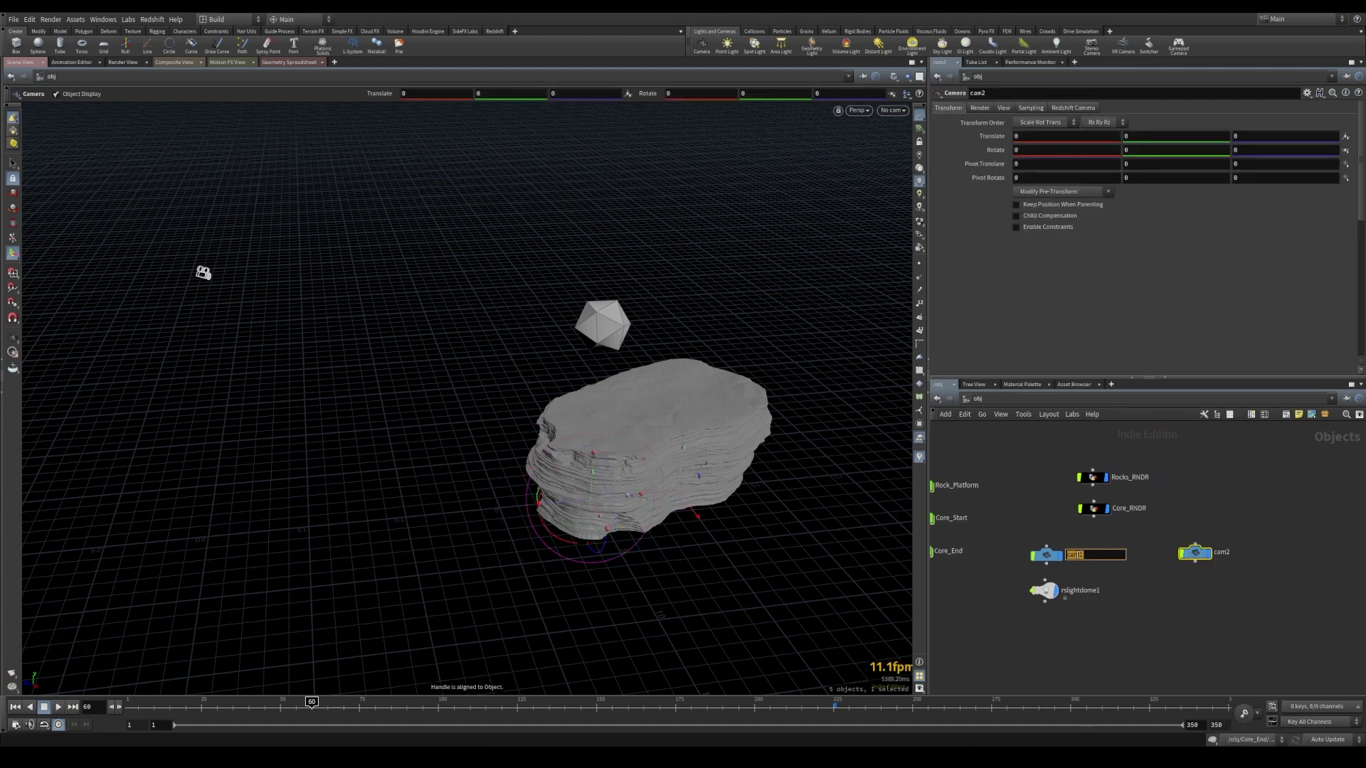
{"action": "key", "text": "Return"}
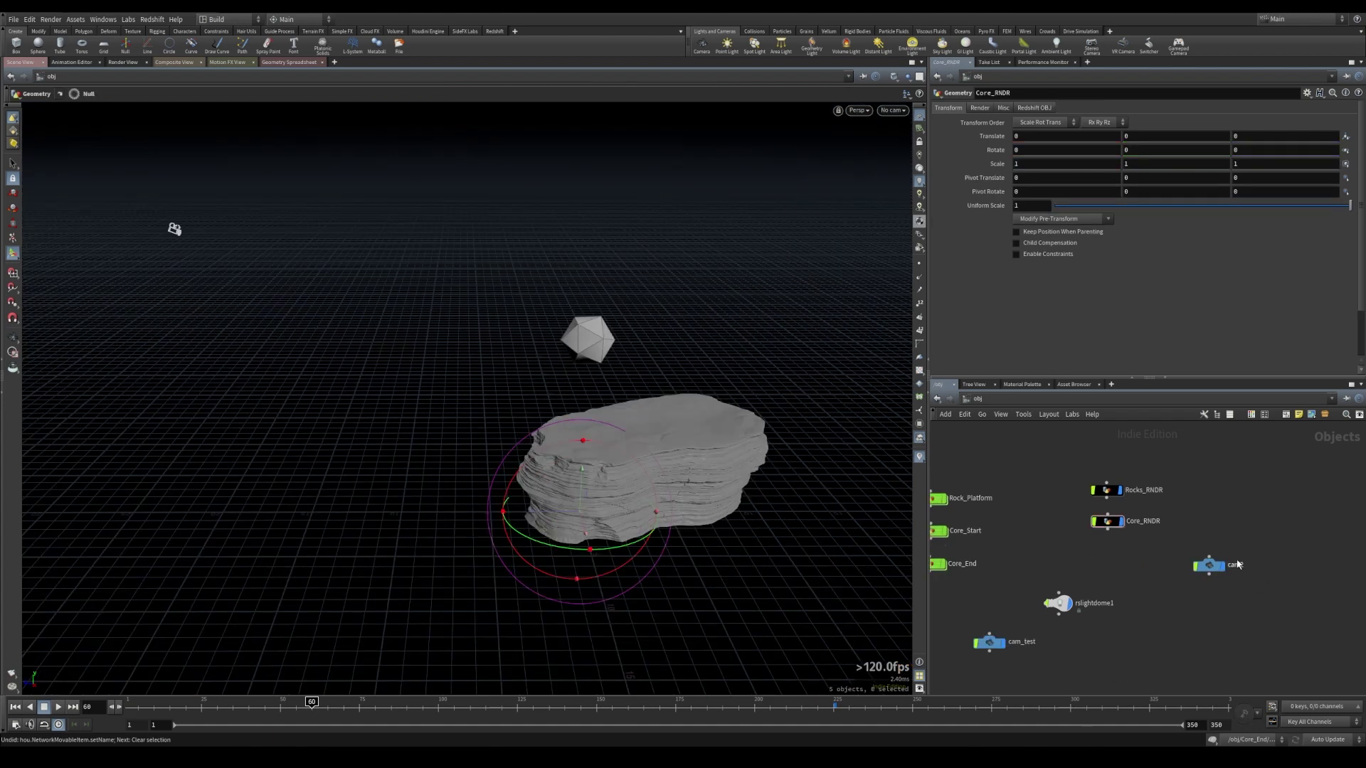
{"action": "double_click", "coordinate": [1236, 565]}
{"action": "type", "text": "1"}
{"action": "type", "text": "main_camera"}
{"action": "key", "text": "Return"}
- Set main_camera's resolution to 1920 x 1080 and move its node lower in the network
{"action": "left_click", "coordinate": [1224, 567]}
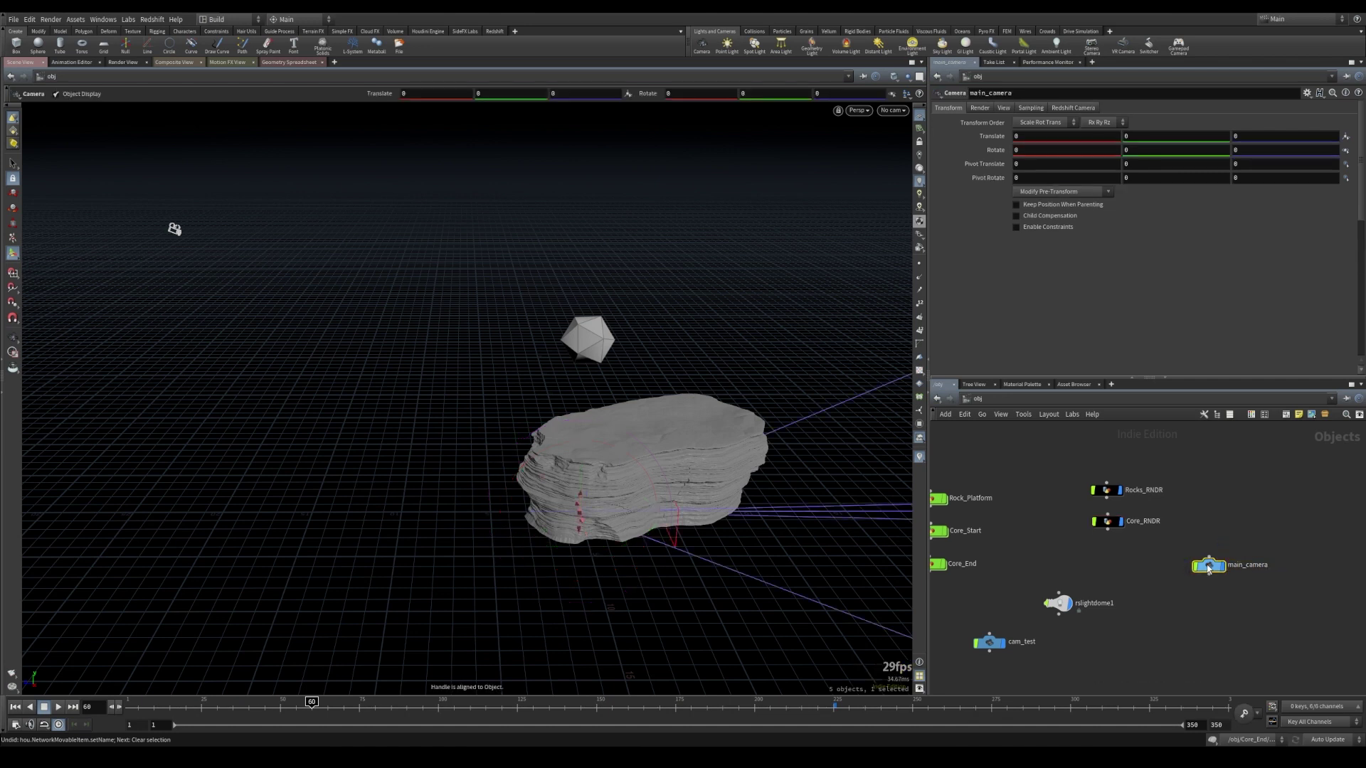
{"action": "left_click", "coordinate": [1003, 108]}
{"action": "left_click", "coordinate": [1052, 135]}
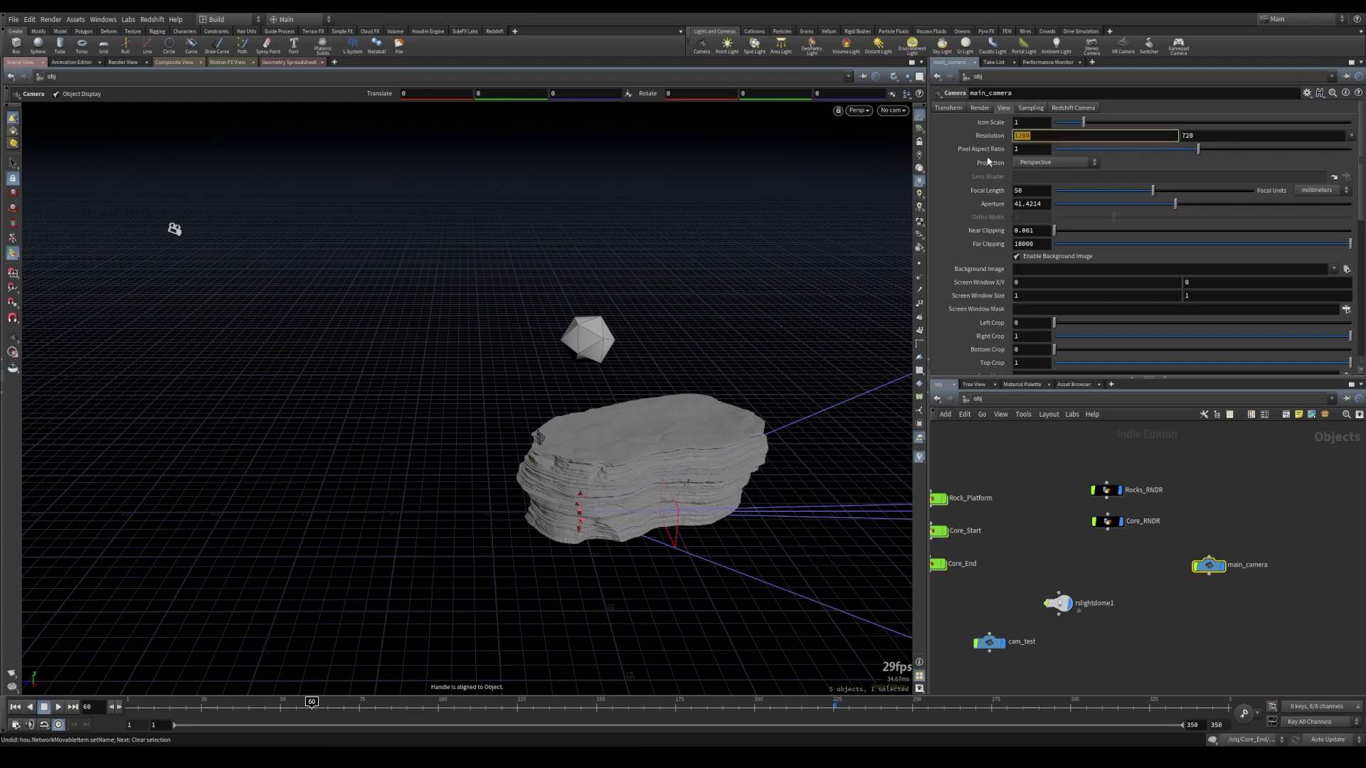
{"action": "type", "text": "1920"}
{"action": "key", "text": "Tab"}
{"action": "key", "text": "Return"}
{"action": "left_click_drag", "start_coordinate": [1210, 565], "coordinate": [1210, 606]}
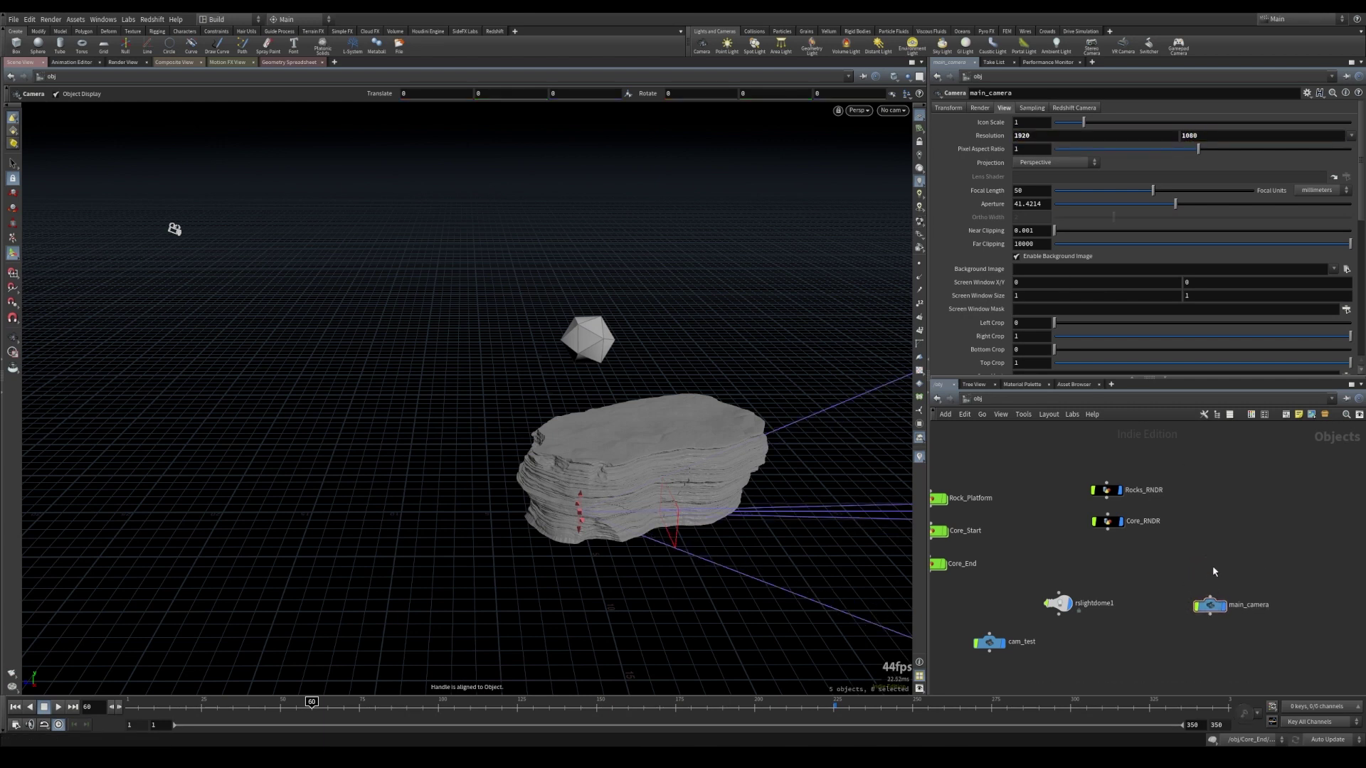
- Add a Null named AIM above main_camera and connect it as the camera's parent
{"action": "middle_click_drag", "start_coordinate": [1193, 561], "coordinate": [1175, 565]}
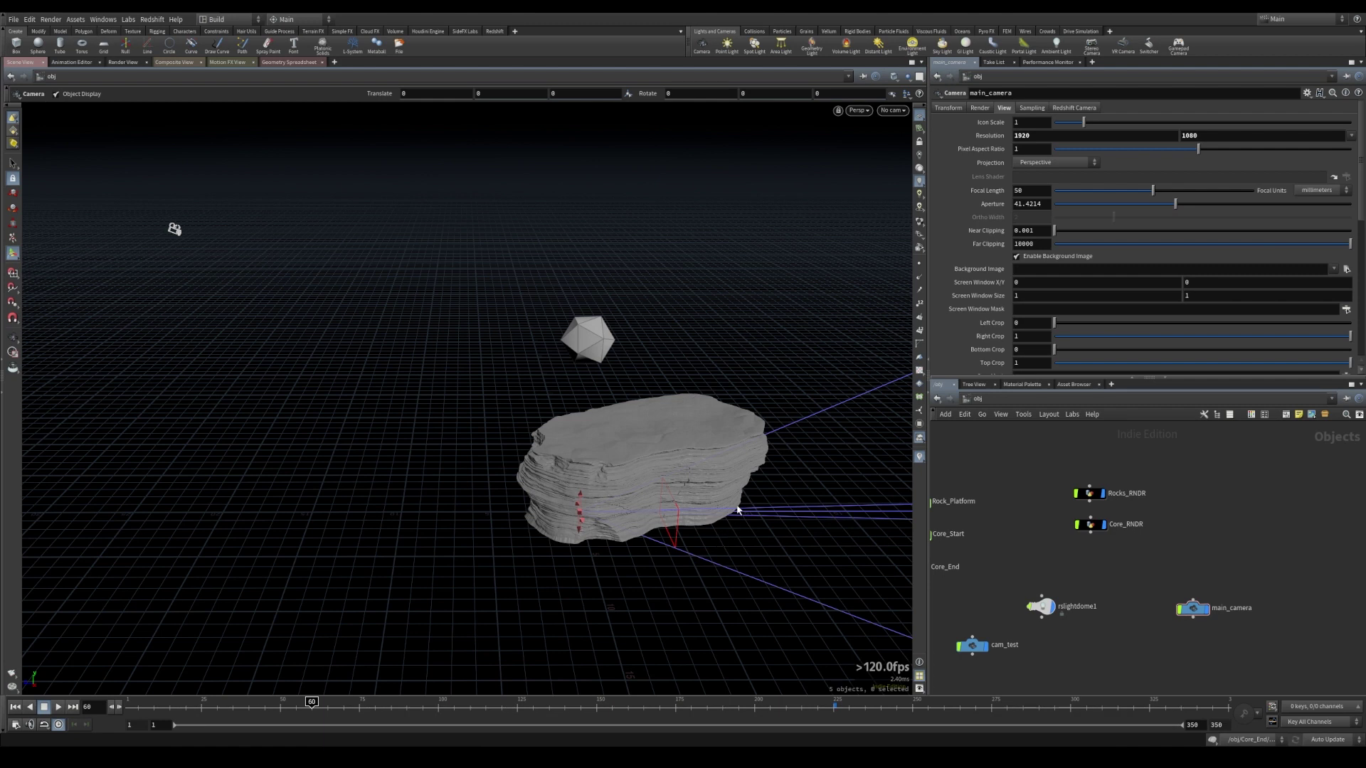
{"action": "key", "text": "Tab"}
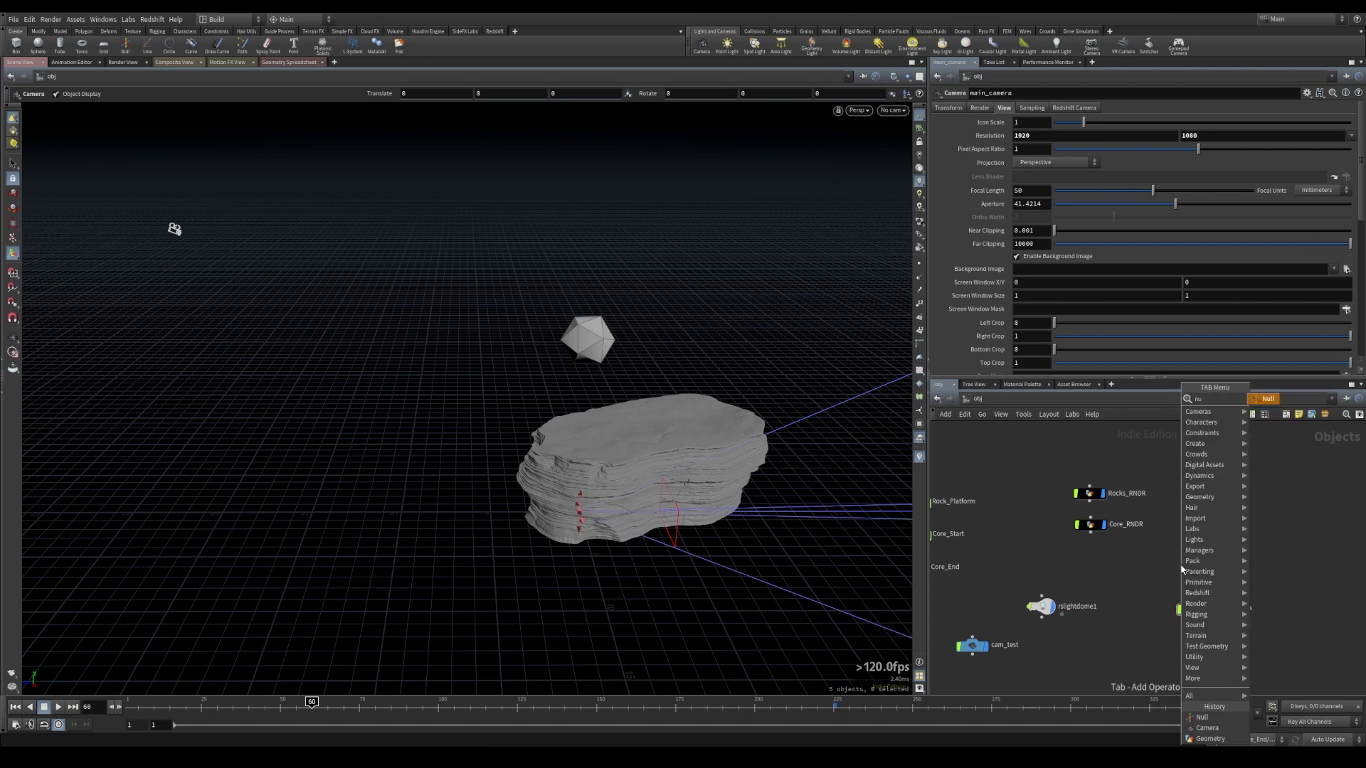
{"action": "left_click", "coordinate": [1181, 566]}
{"action": "left_click", "coordinate": [1196, 554]}
{"action": "type", "text": "AIM"}
{"action": "key", "text": "Return"}
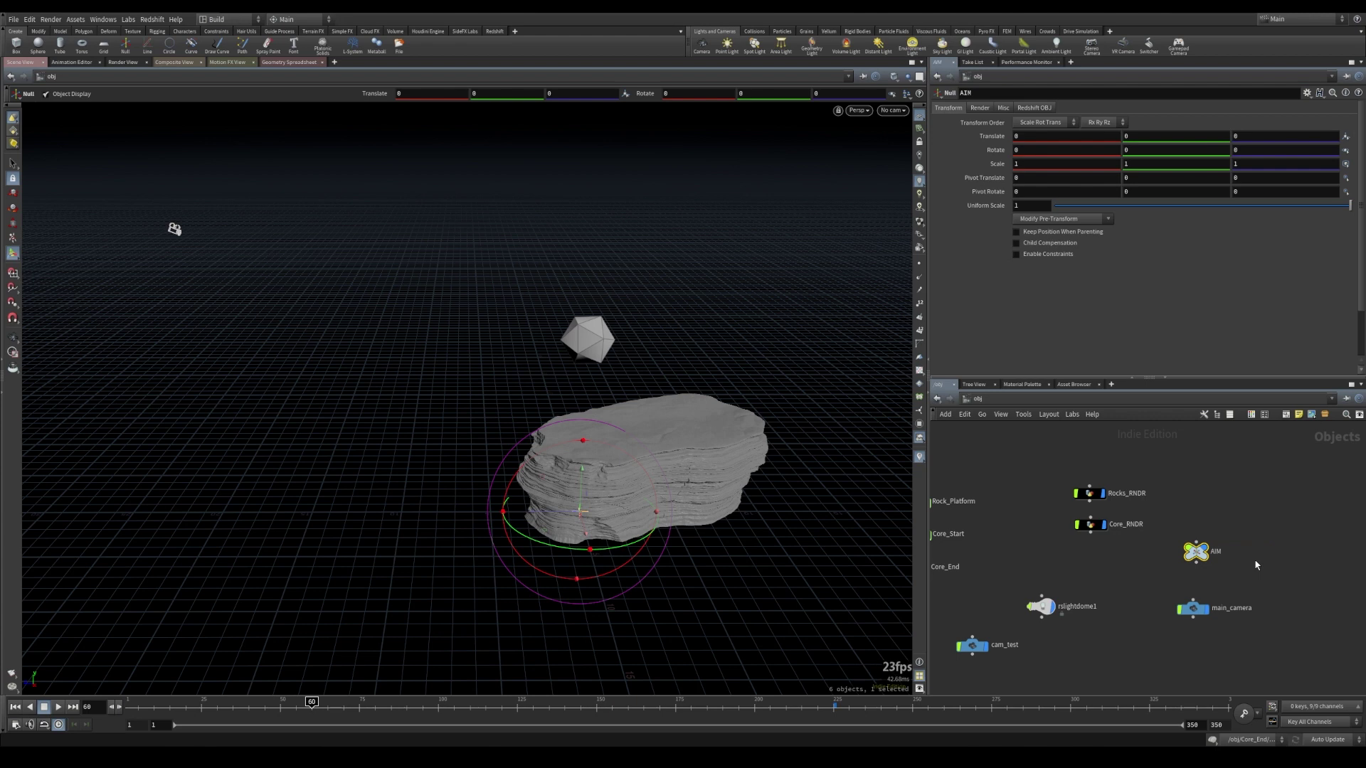
{"action": "left_click_drag", "start_coordinate": [1196, 562], "coordinate": [1197, 601]}
- Hide Rocks_RNDR and Core_RNDR in the viewport and move the main_camera node slightly closer to AIM
{"action": "left_click_drag", "start_coordinate": [1042, 453], "coordinate": [1121, 564]}
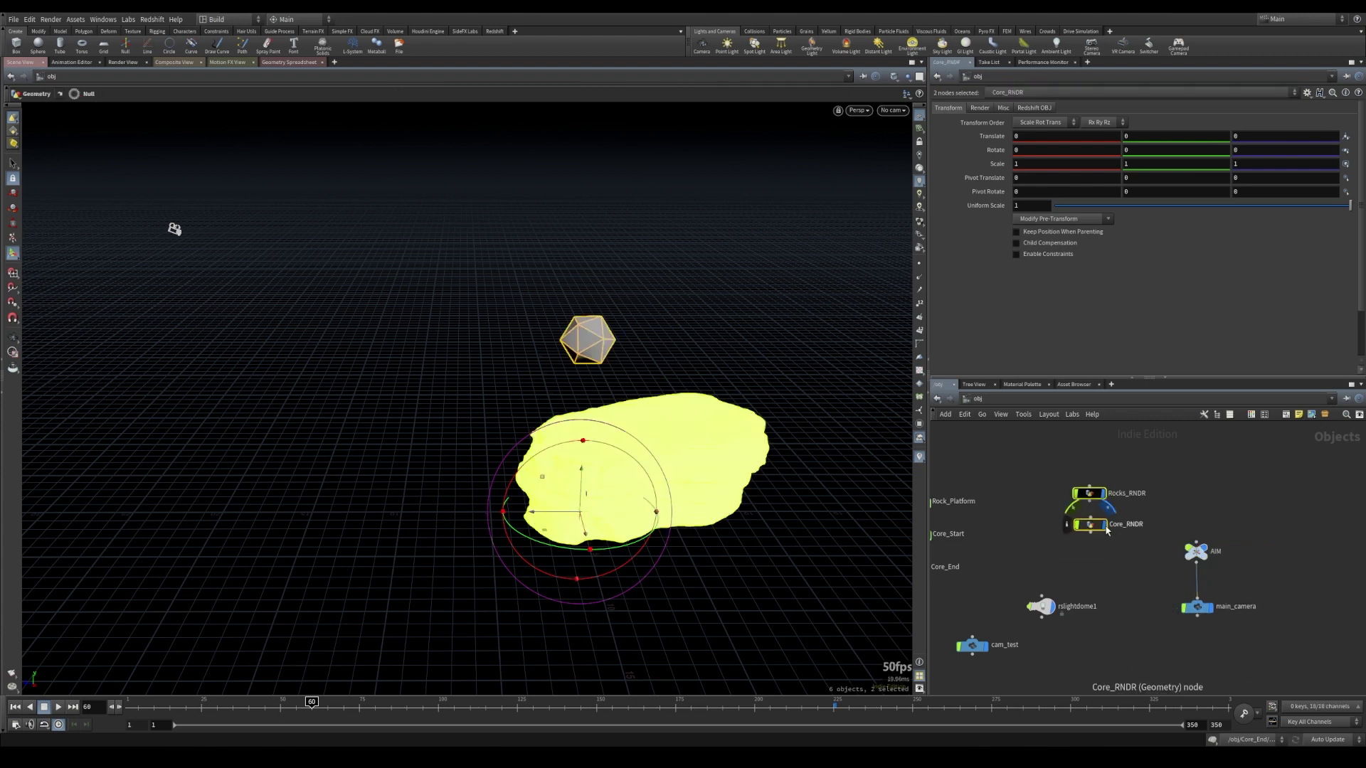
{"action": "left_click", "coordinate": [1105, 527]}
{"action": "left_click", "coordinate": [1134, 578]}
{"action": "left_click_drag", "start_coordinate": [1199, 609], "coordinate": [1199, 600]}
{"action": "key", "text": "Escape"}
{"action": "left_click_drag", "start_coordinate": [882, 519], "coordinate": [793, 479]}
{"action": "key", "text": "Return"}
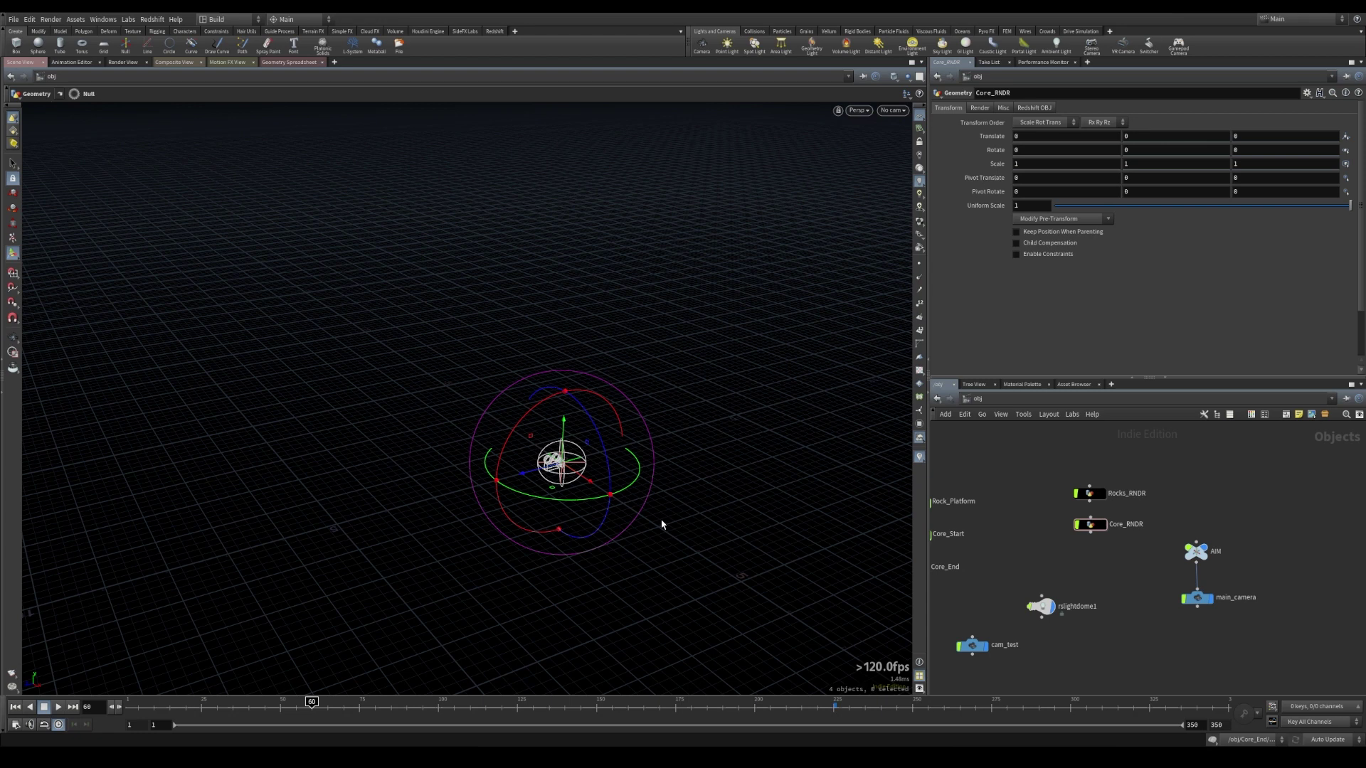
- Shift AIM freehand about 2.7 units along X and rotate it to about -12.7, 36.7, -1.5 degrees
{"action": "left_click", "coordinate": [1195, 552]}
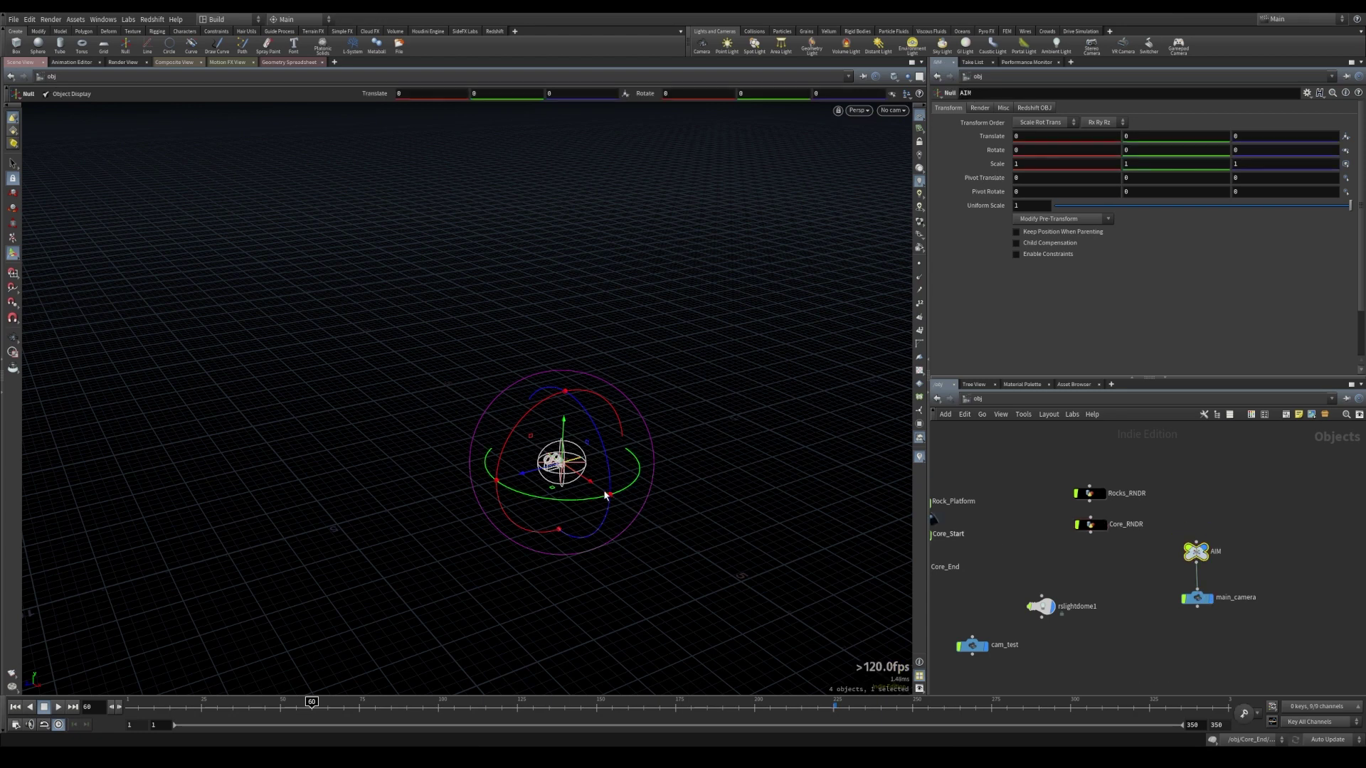
{"action": "left_click_drag", "start_coordinate": [579, 477], "coordinate": [606, 546]}
{"action": "middle_click_drag", "start_coordinate": [712, 580], "coordinate": [735, 499], "text": "alt"}
- Pull main_camera back from AIM by setting its Z translation to 3.9
{"action": "left_click", "coordinate": [1201, 601]}
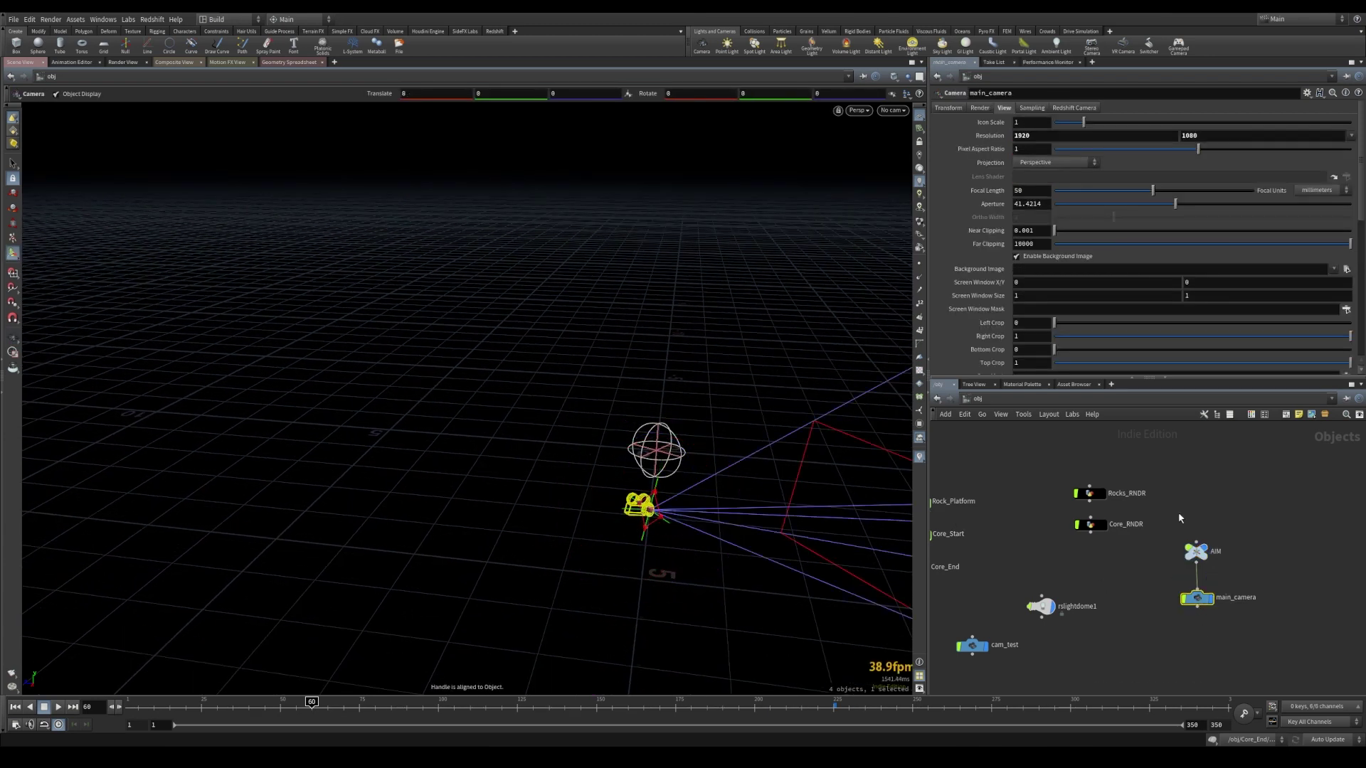
{"action": "left_click", "coordinate": [954, 108]}
{"action": "middle_click_drag", "start_coordinate": [1290, 135], "coordinate": [317, 96]}
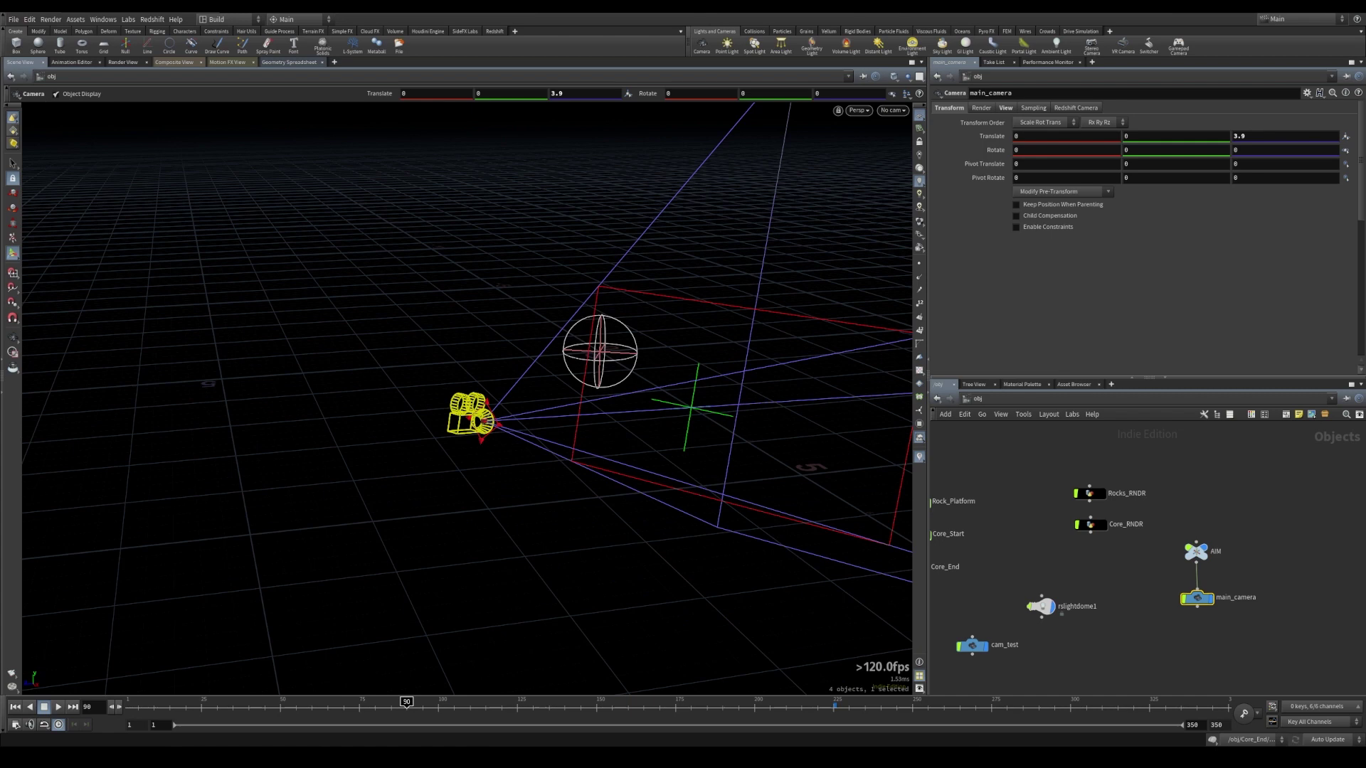
- Turn the display of Rocks_RNDR and Core_RNDR back on
{"action": "left_click", "coordinate": [1081, 574]}
{"action": "left_click_drag", "start_coordinate": [1052, 454], "coordinate": [1137, 565]}
{"action": "left_click", "coordinate": [1137, 565]}
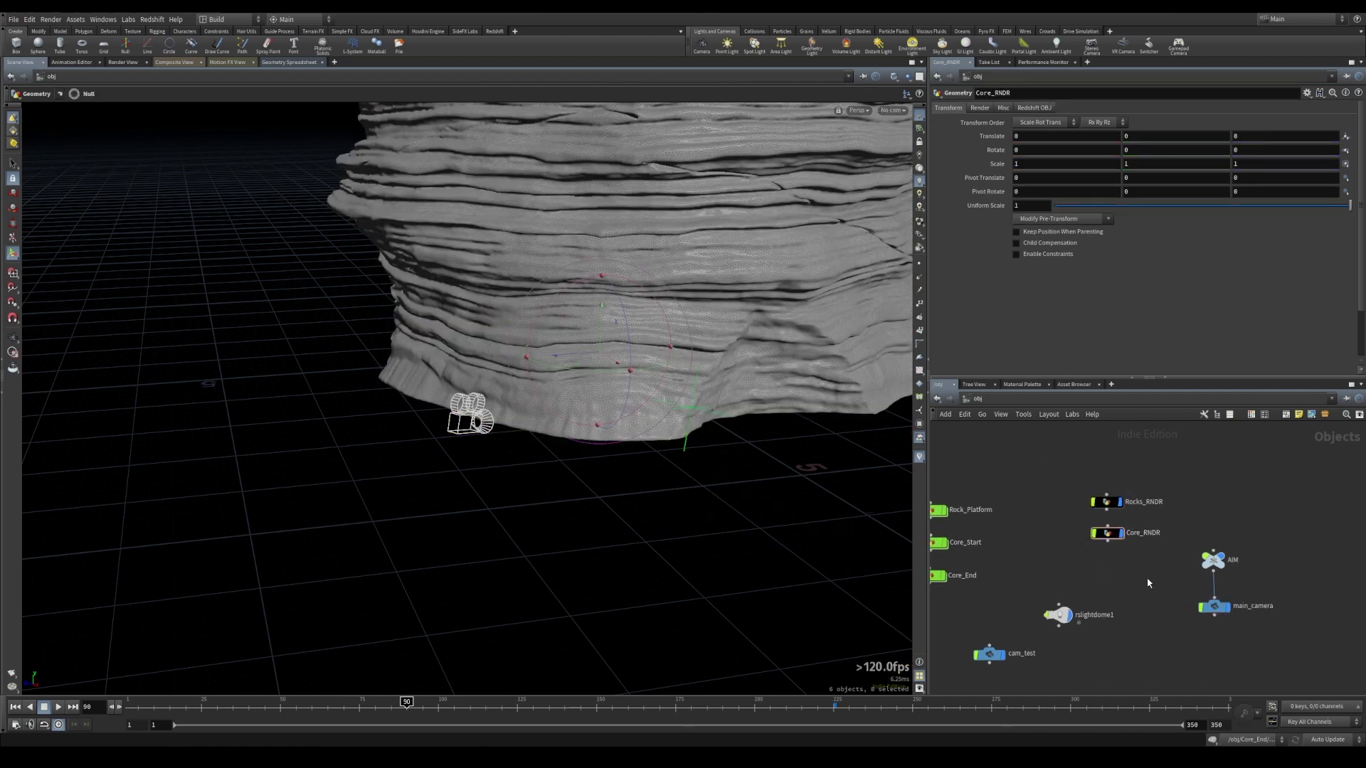
- Set main_camera's Z translation to 6
{"action": "middle_click_drag", "start_coordinate": [1146, 578], "coordinate": [1065, 570]}
{"action": "left_click", "coordinate": [1134, 601]}
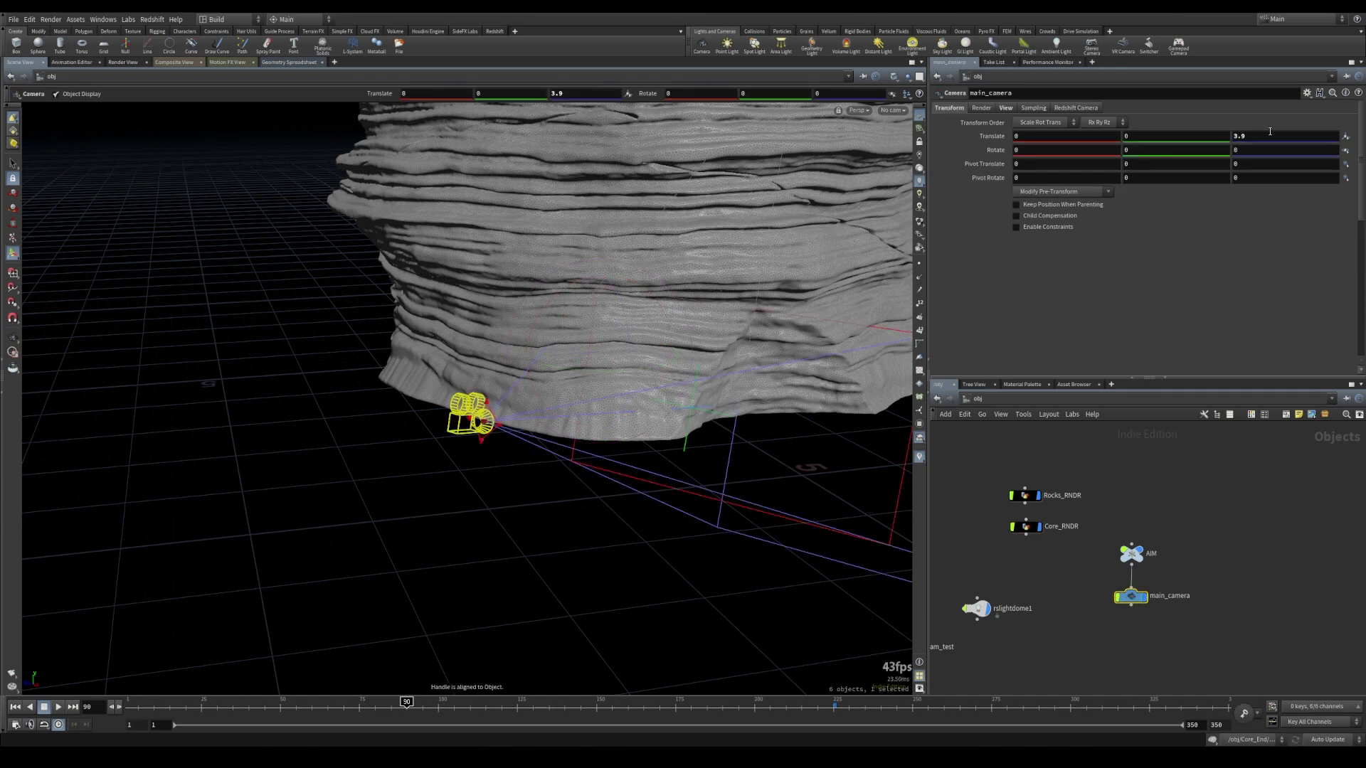
{"action": "left_click", "coordinate": [1300, 134]}
{"action": "key", "text": "Return"}
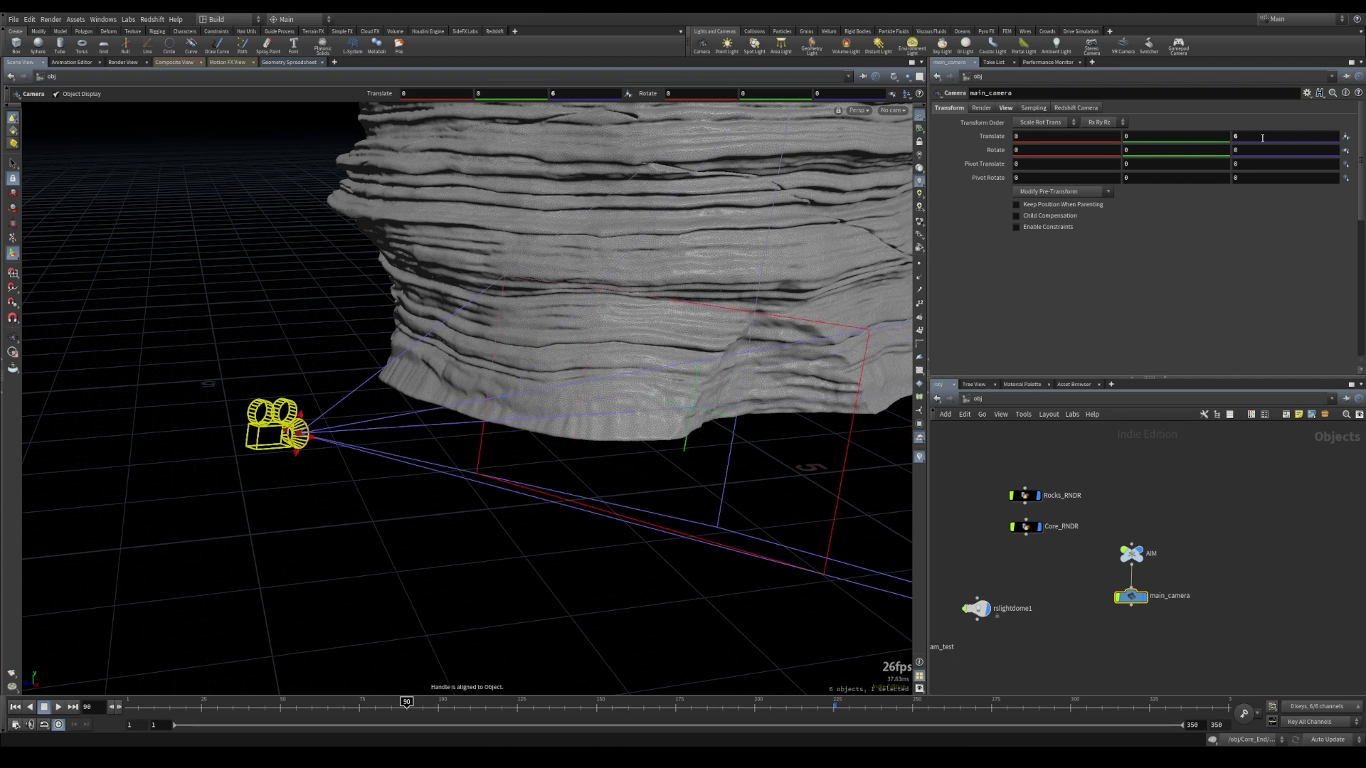
- Split the scene view side by side, showing main_camera's view in one pane and the whole scene in the other
{"action": "left_click", "coordinate": [1162, 489]}
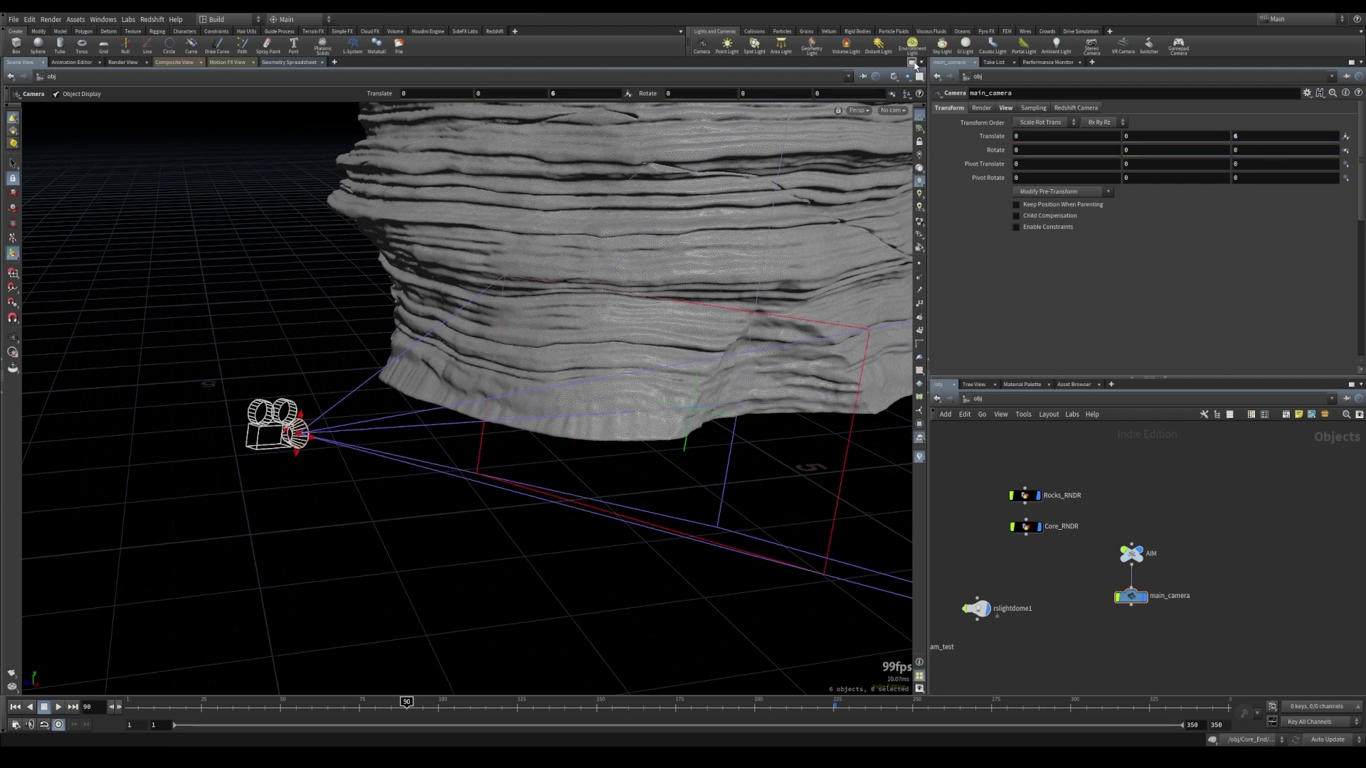
{"action": "left_click", "coordinate": [920, 63]}
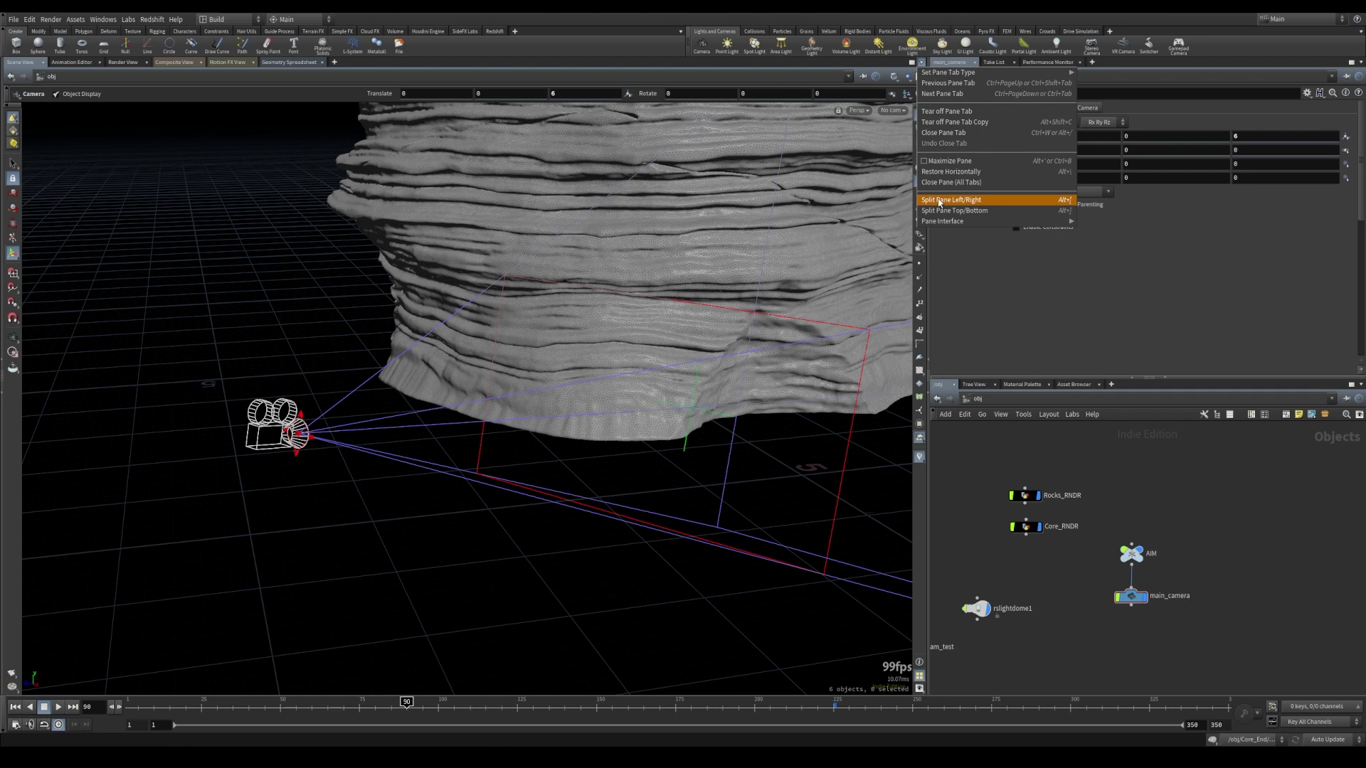
{"action": "left_click", "coordinate": [965, 202]}
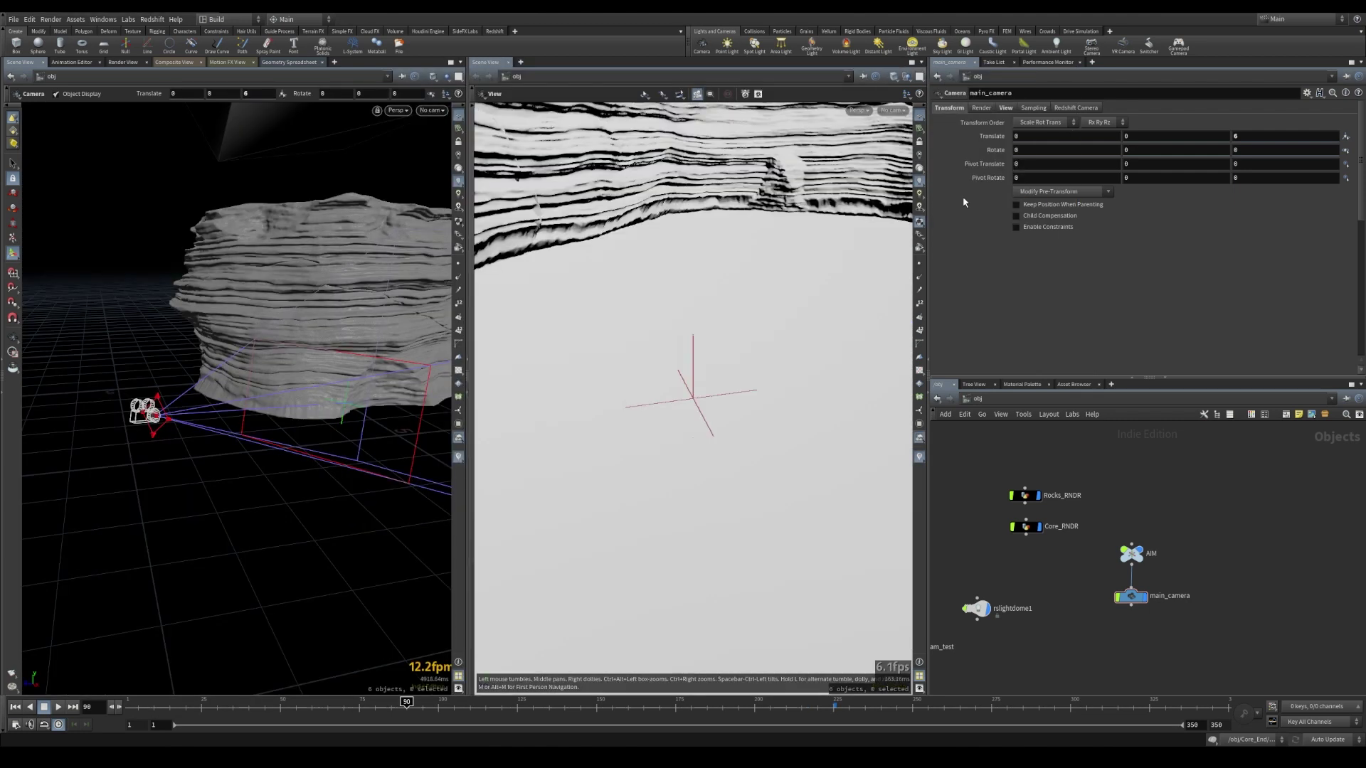
{"action": "left_click", "coordinate": [432, 110]}
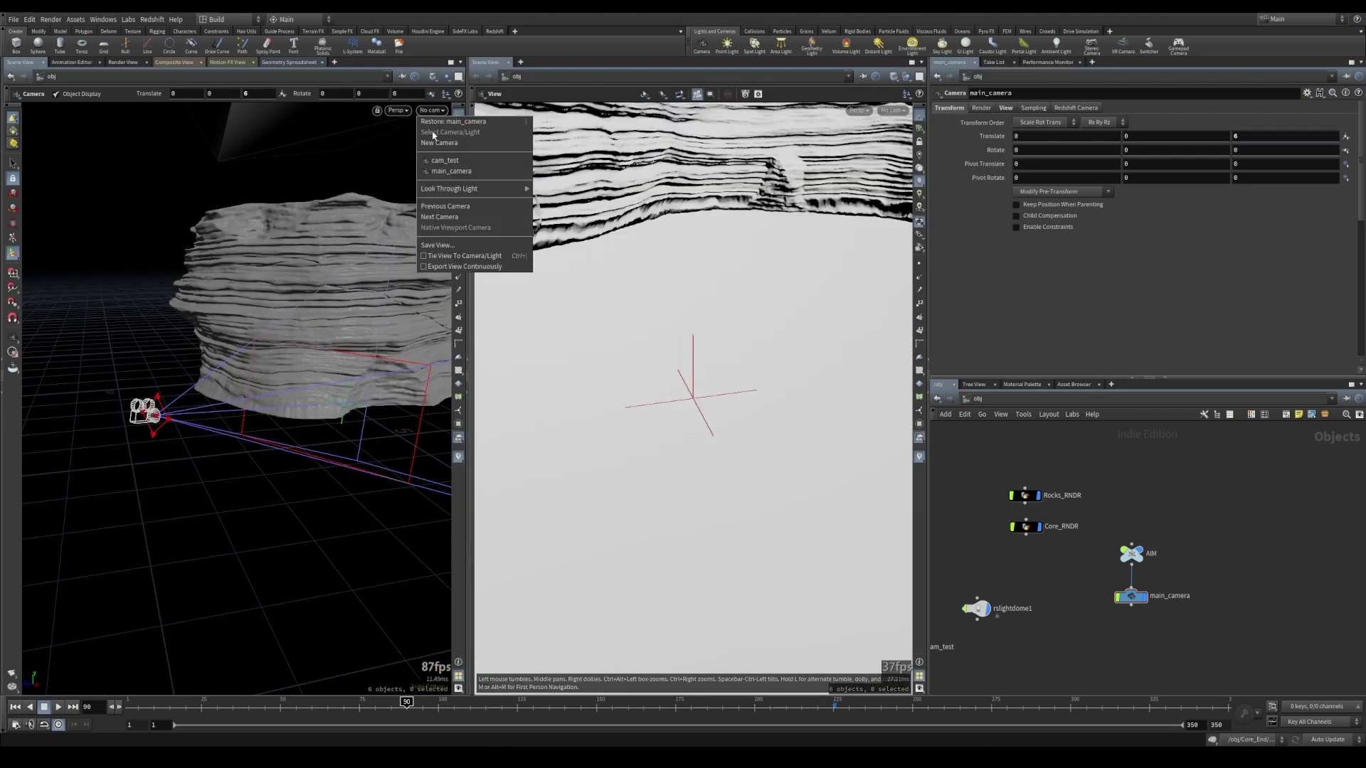
{"action": "left_click", "coordinate": [448, 171]}
{"action": "scroll", "coordinate": [814, 274], "scroll_direction": "down", "scroll_amount": 10}
{"action": "left_click_drag", "start_coordinate": [653, 259], "coordinate": [610, 329]}
{"action": "scroll", "coordinate": [694, 280], "scroll_direction": "down", "scroll_amount": 6}
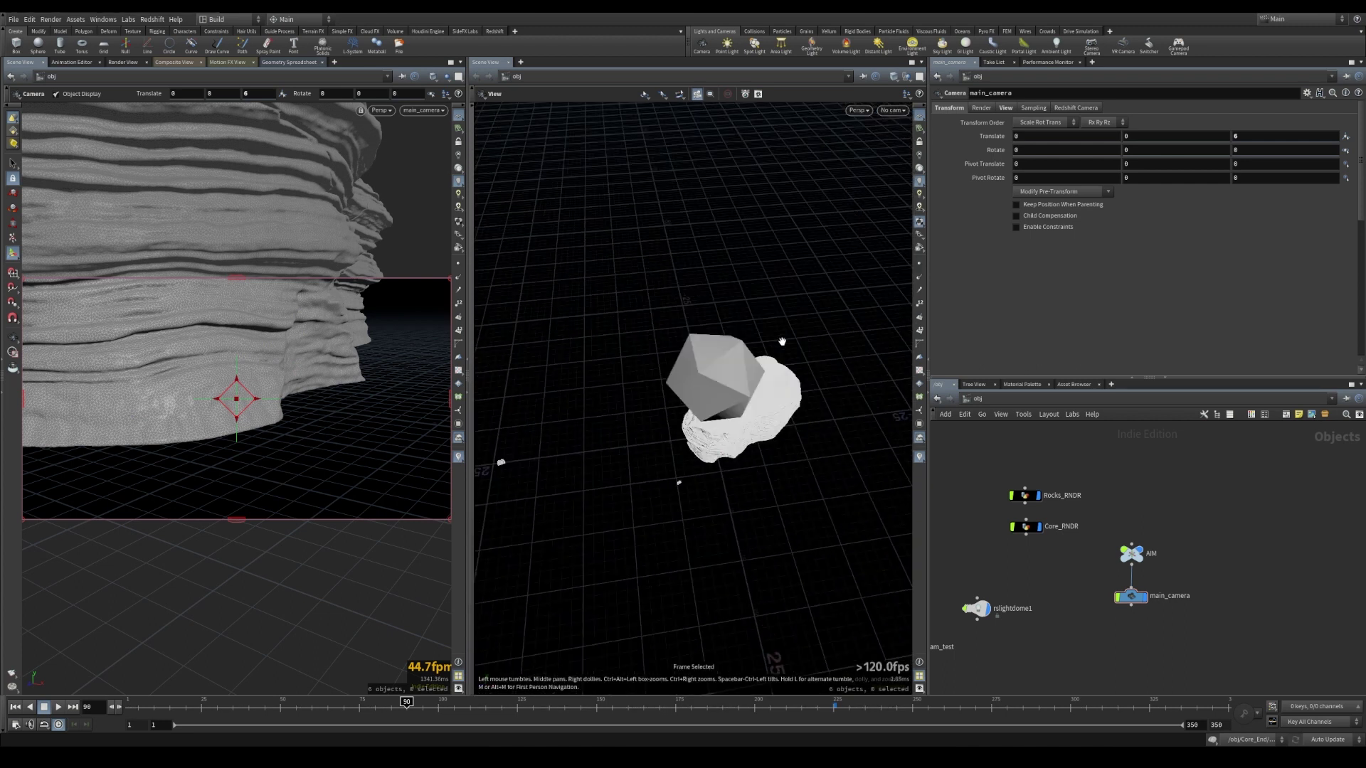
{"action": "left_click_drag", "start_coordinate": [782, 341], "coordinate": [790, 320]}
{"action": "middle_click_drag", "start_coordinate": [789, 320], "coordinate": [846, 311]}
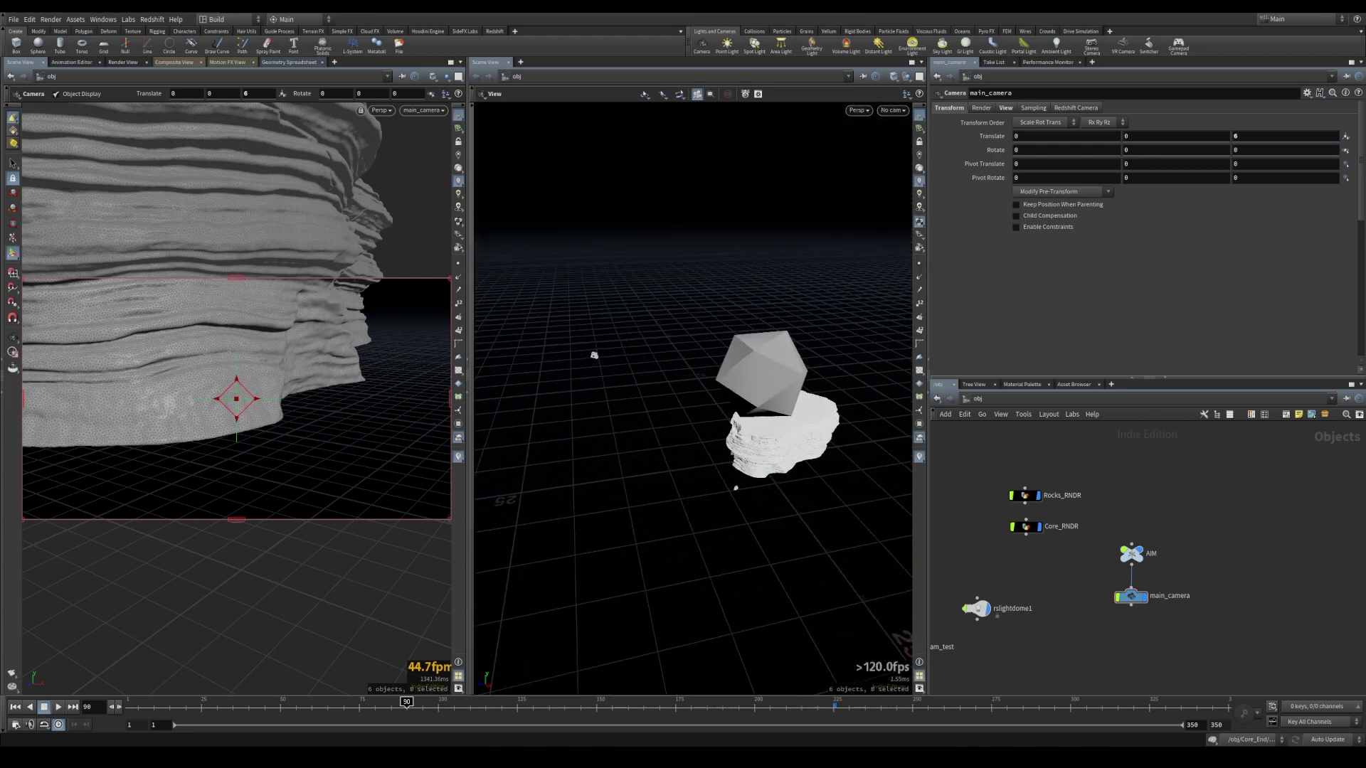
- Set AIM's translation to 0.017, 5.1, 0.03
{"action": "left_click", "coordinate": [1131, 554]}
{"action": "double_click", "coordinate": [1067, 136]}
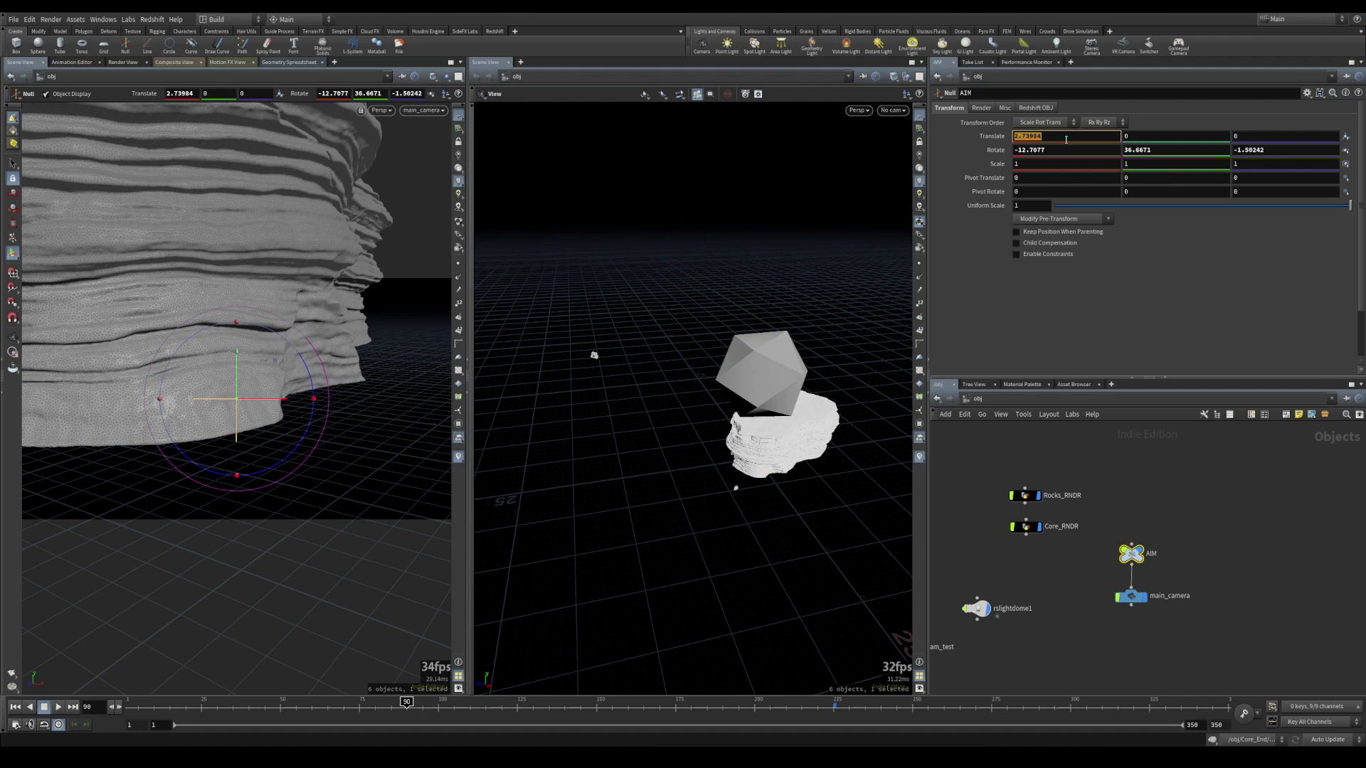
{"action": "type", "text": "0"}
{"action": "key", "text": "Tab"}
{"action": "type", "text": "5"}
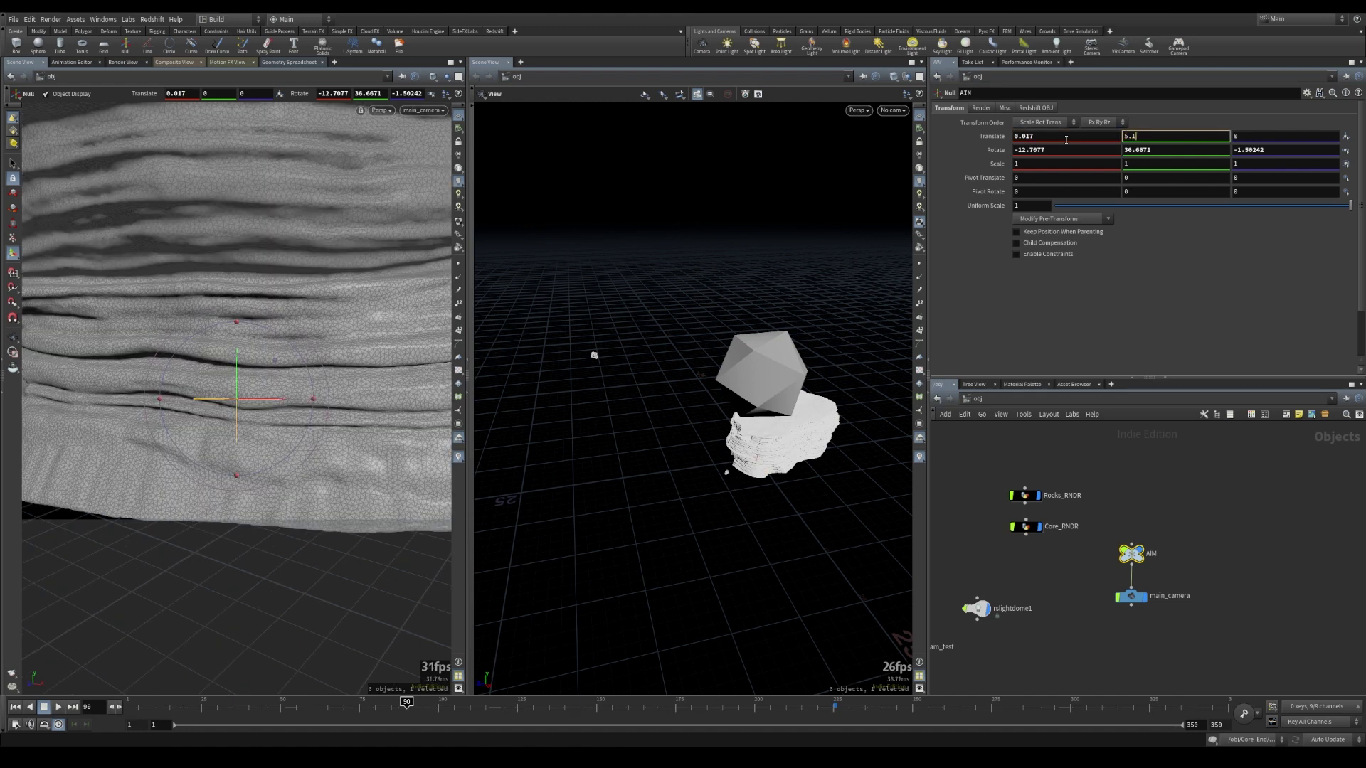
{"action": "key", "text": "Return"}
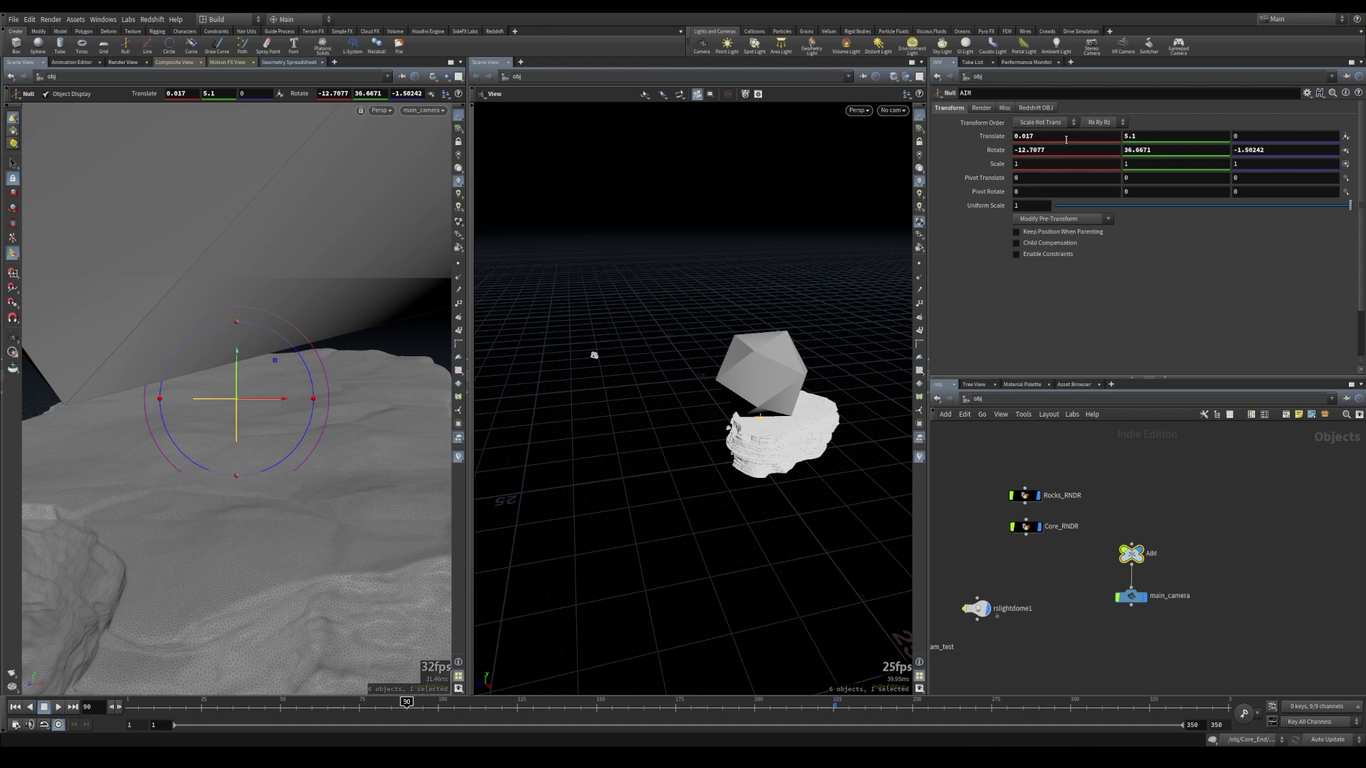
{"action": "left_click", "coordinate": [1261, 140]}
{"action": "type", "text": ".03"}
{"action": "key", "text": "Return"}
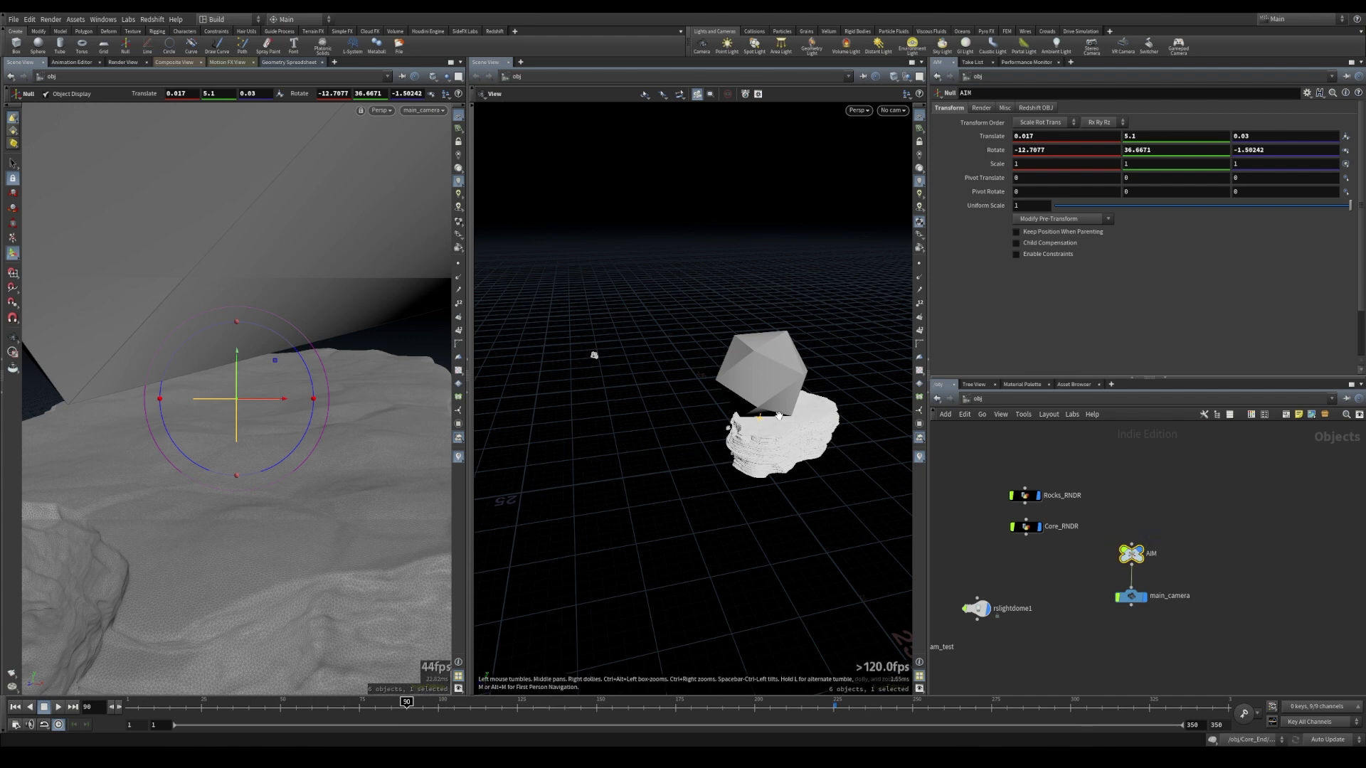
- Set AIM's rotation to -13.9, -1.9, 0
{"action": "left_click", "coordinate": [1078, 151]}
{"action": "type", "text": "-13.9"}
{"action": "key", "text": "Return"}
{"action": "key", "text": "Tab"}
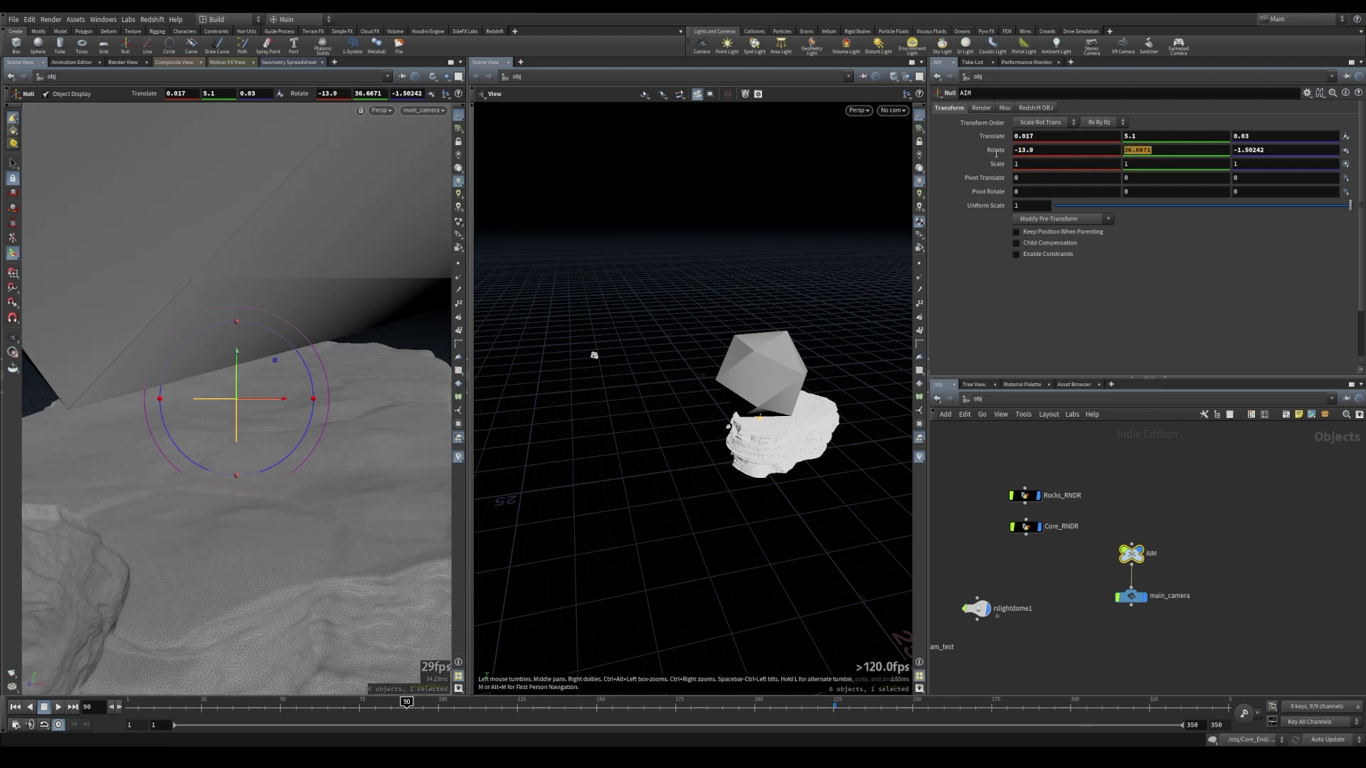
{"action": "type", "text": "-1.9"}
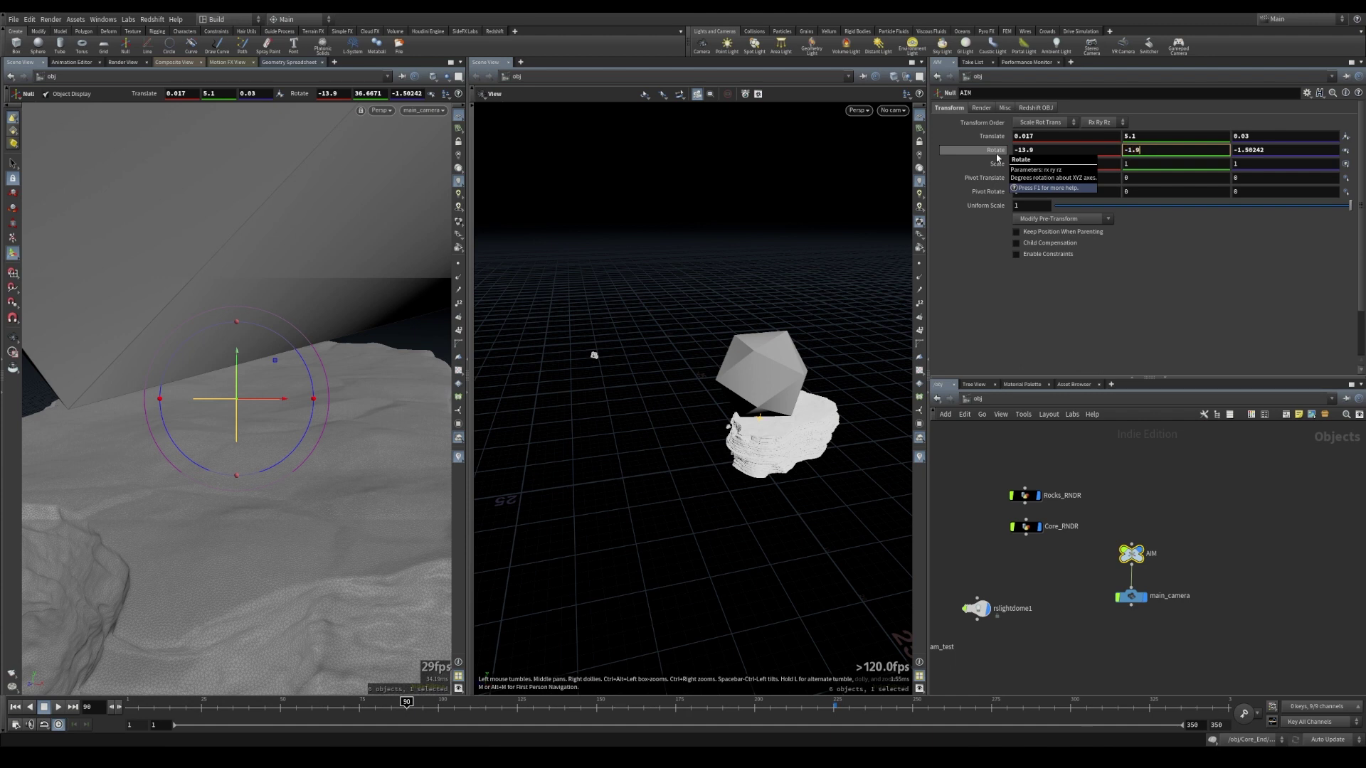
{"action": "key", "text": "Tab"}
{"action": "type", "text": "0"}
{"action": "key", "text": "Return"}
- Go back to frame 1 and set main_camera's focal length to 30
{"action": "left_click", "coordinate": [1066, 580]}
{"action": "left_click_drag", "start_coordinate": [214, 704], "coordinate": [130, 704]}
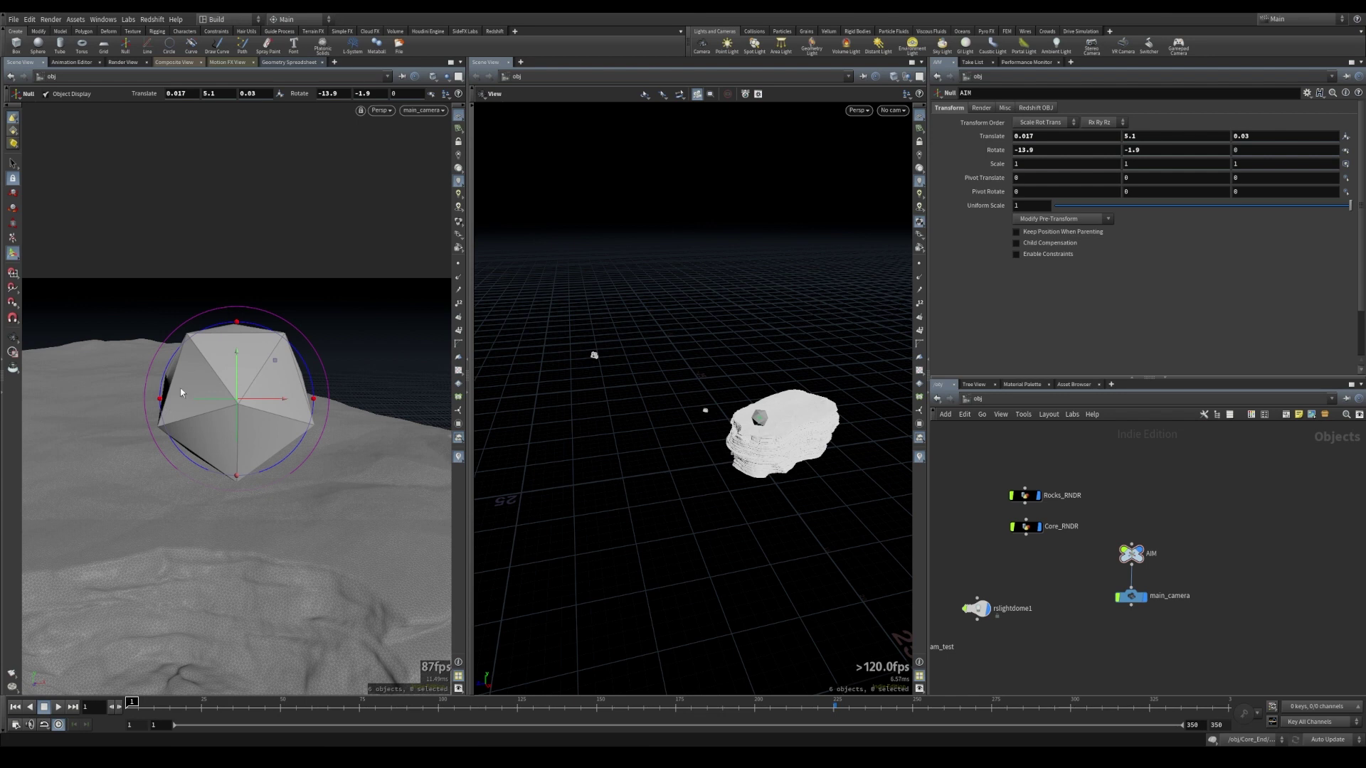
{"action": "left_click", "coordinate": [1131, 596]}
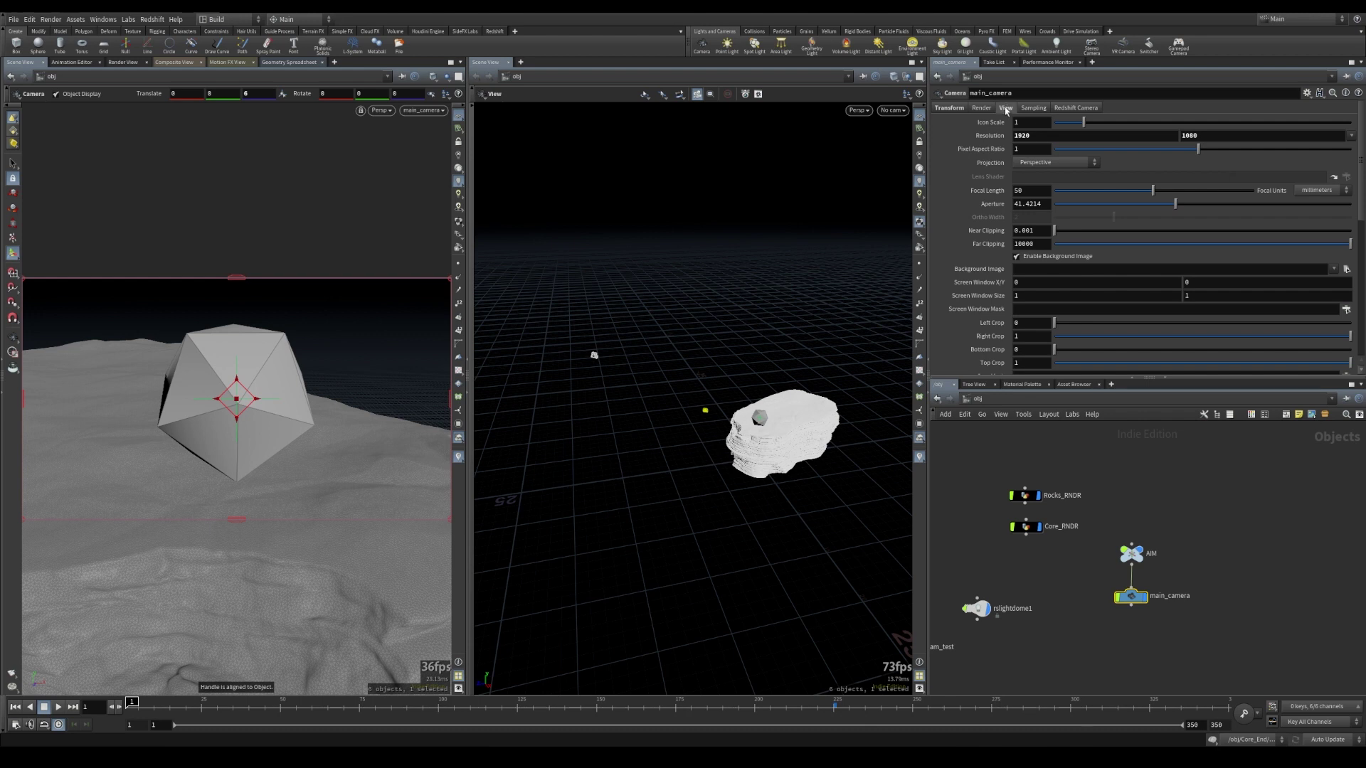
{"action": "left_click_drag", "start_coordinate": [1153, 191], "coordinate": [1126, 191]}
{"action": "type", "text": "30"}
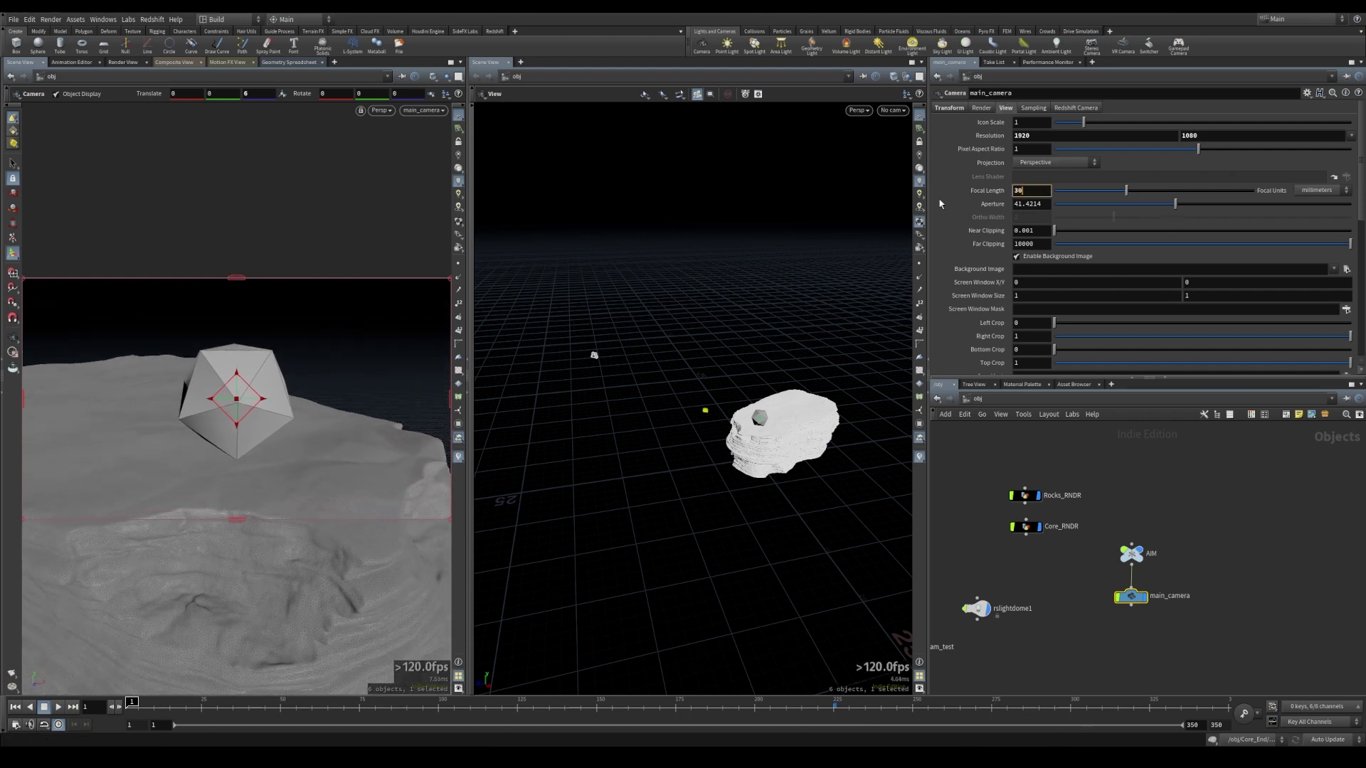
{"action": "key", "text": "Return"}
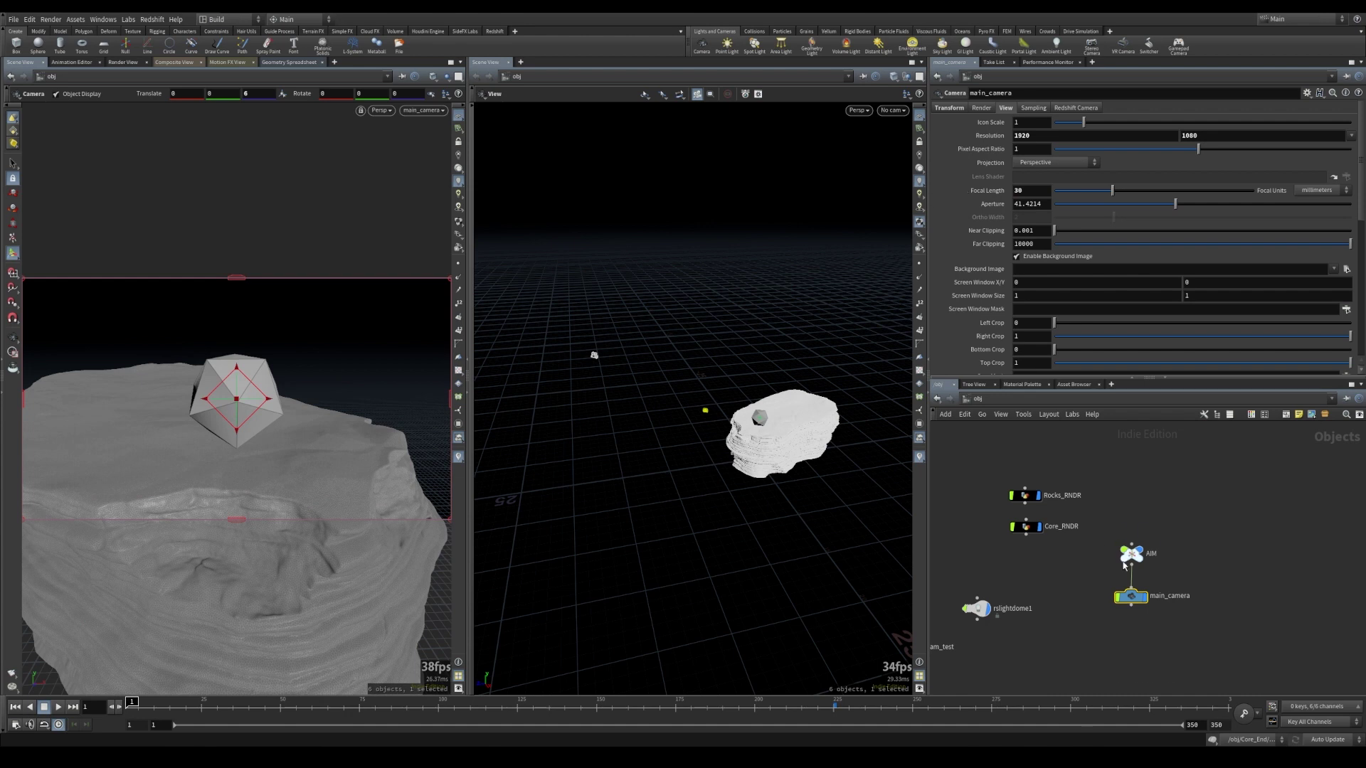
- Set keyframes on AIM's translate and rotate values at frame 5
{"action": "left_click", "coordinate": [1103, 582]}
{"action": "left_click", "coordinate": [1132, 556]}
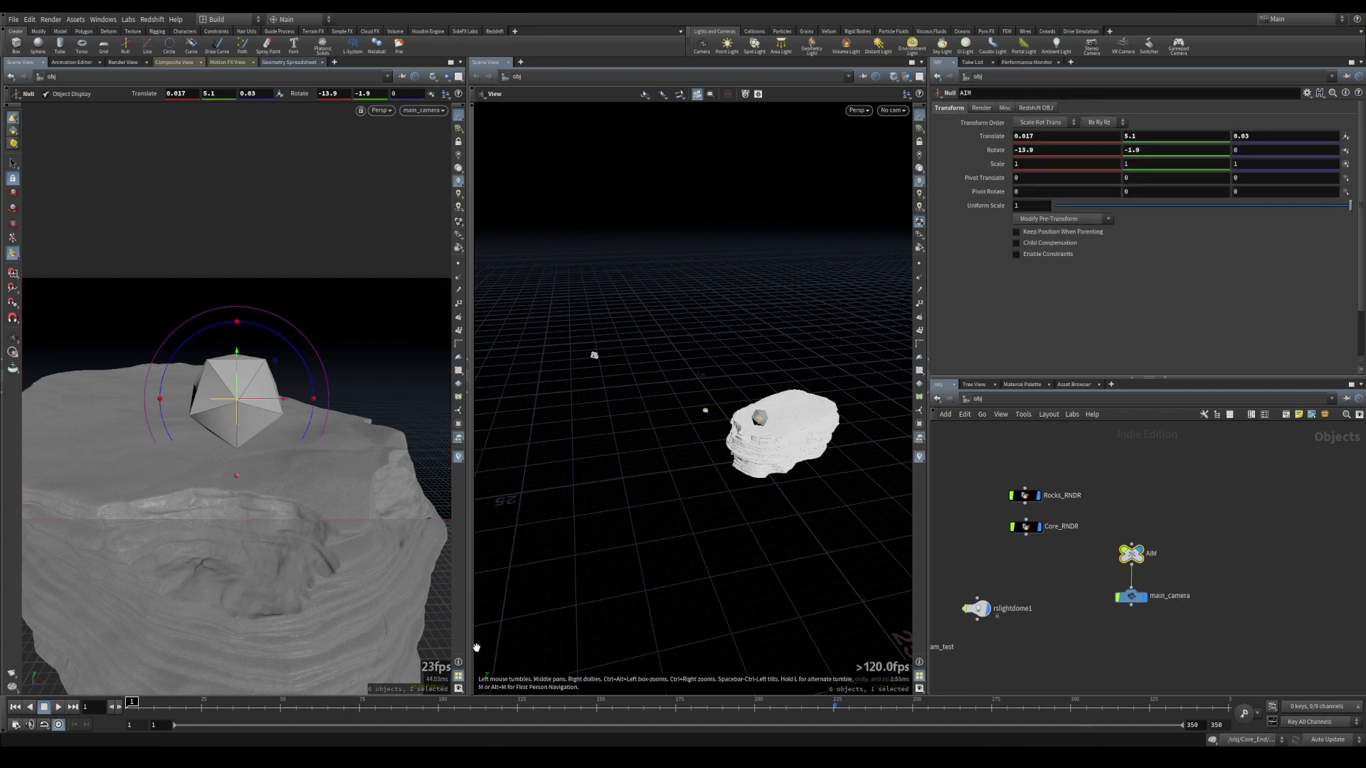
{"action": "left_click", "coordinate": [136, 705]}
{"action": "left_click_drag", "start_coordinate": [136, 706], "coordinate": [144, 704]}
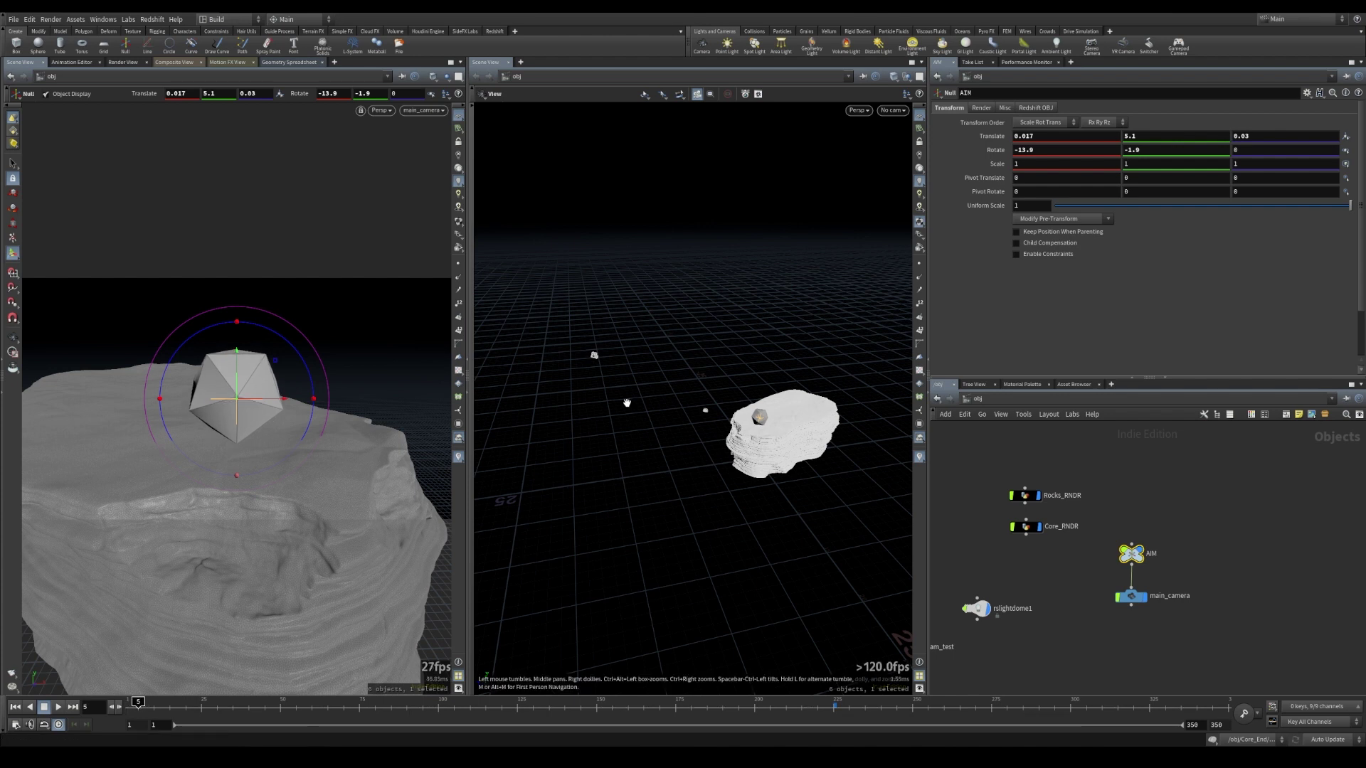
{"action": "left_click", "coordinate": [992, 136], "text": "alt"}
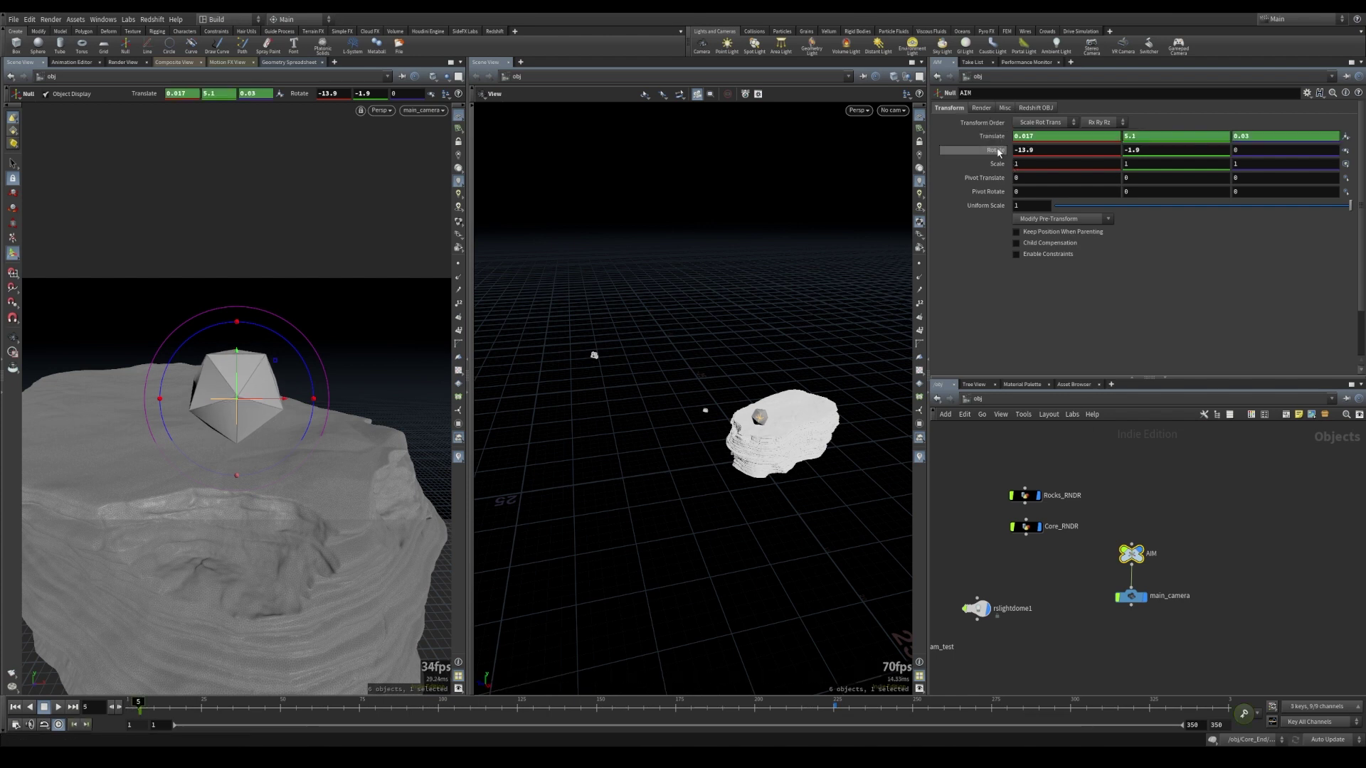
{"action": "left_click", "coordinate": [995, 151], "text": "alt"}
- At frame 45, raise AIM to the core's height, set its X to 0.032 and Z to 0.02, and key translate and rotate
{"action": "left_click", "coordinate": [164, 705]}
{"action": "left_click_drag", "start_coordinate": [163, 704], "coordinate": [264, 722]}
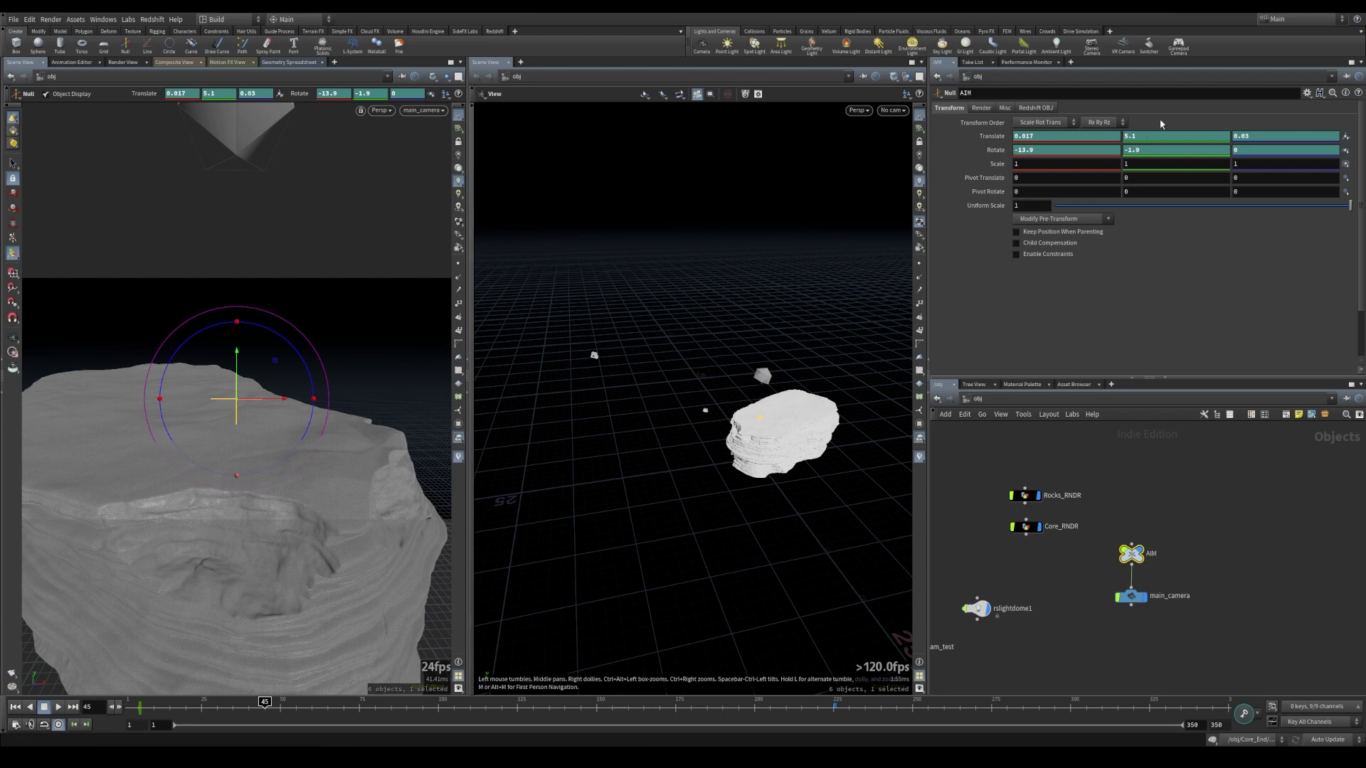
{"action": "middle_click_drag", "start_coordinate": [1164, 136], "coordinate": [1364, 136]}
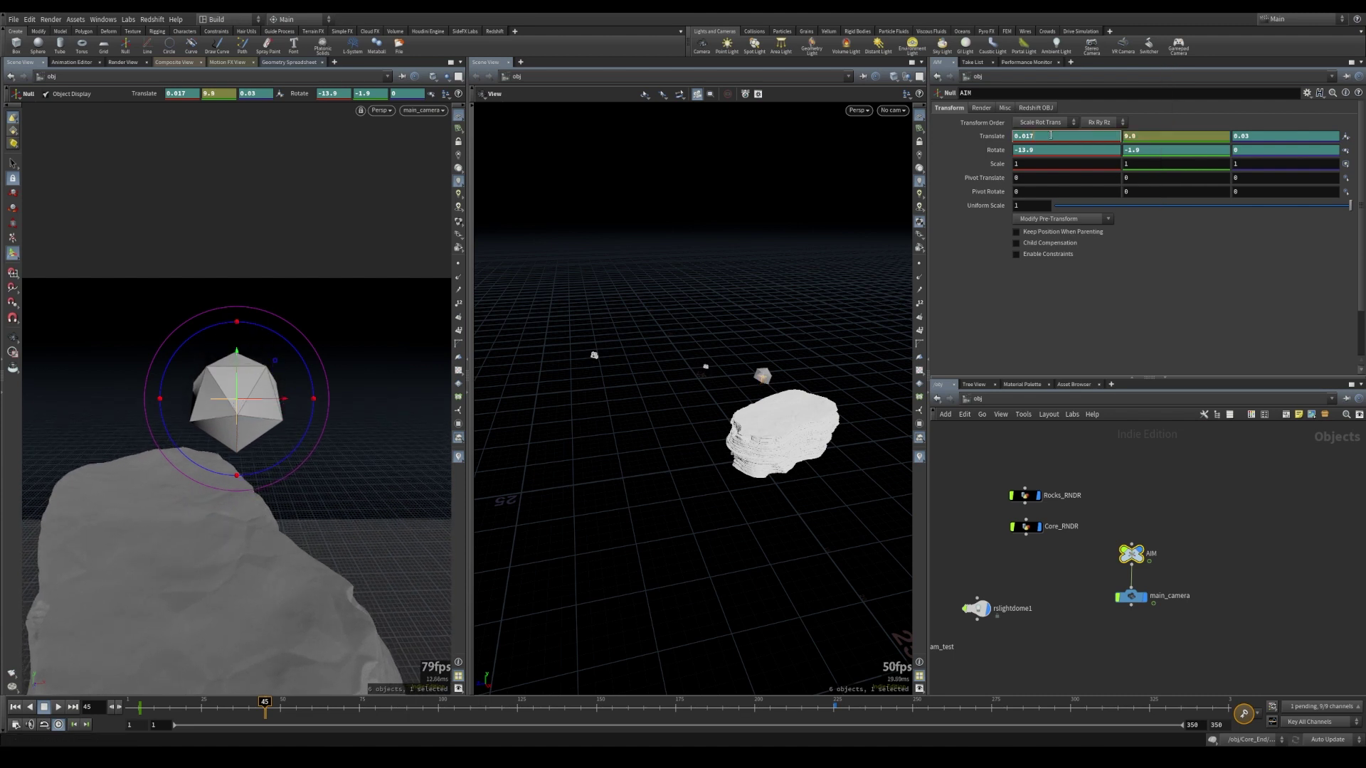
{"action": "scroll", "coordinate": [1050, 136], "scroll_direction": "up", "scroll_amount": 2}
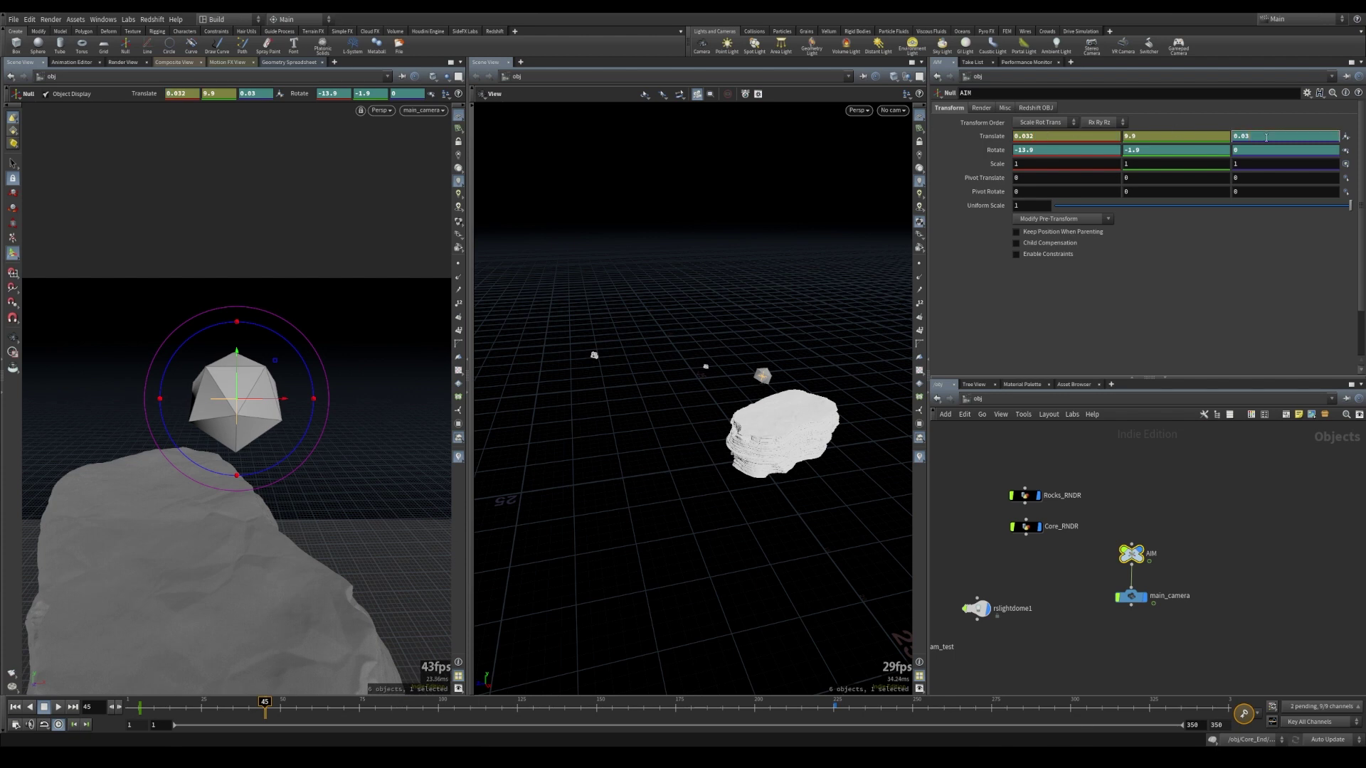
{"action": "key", "text": "Return"}
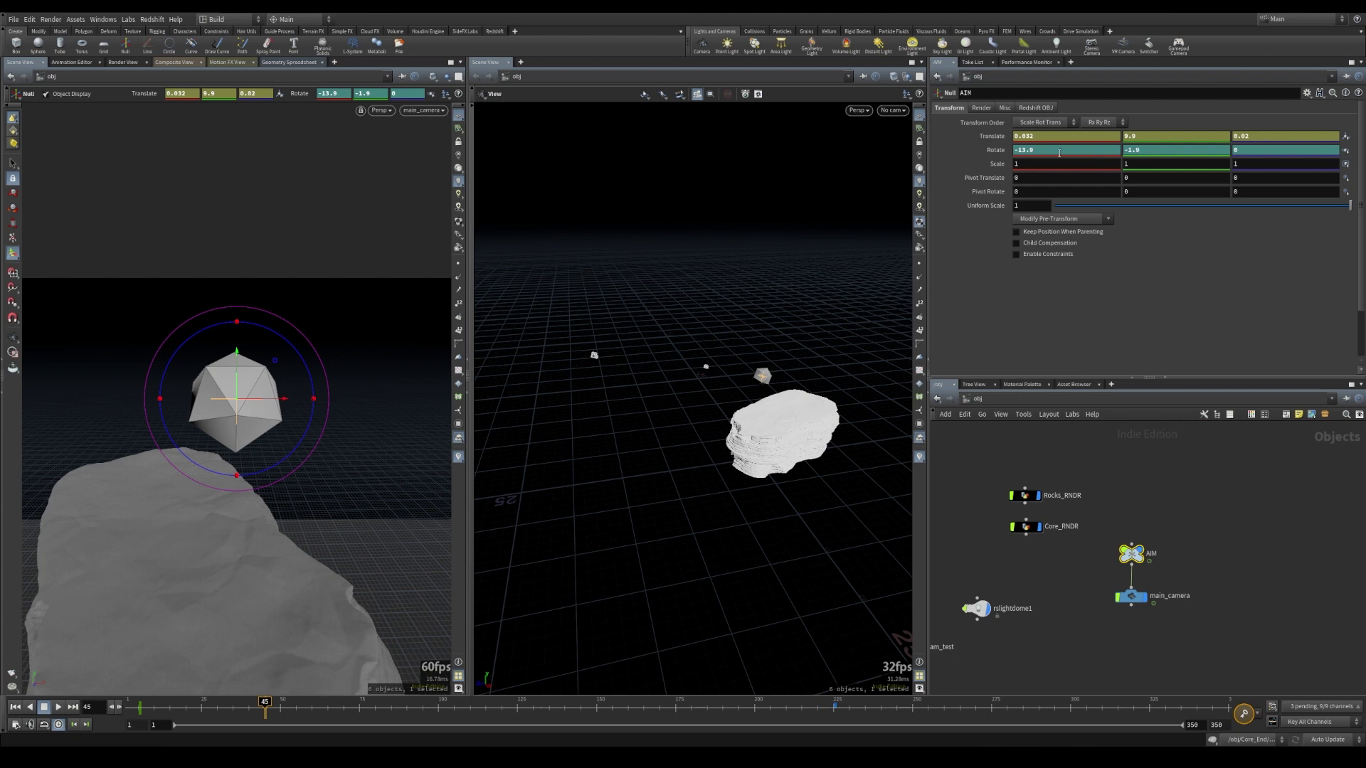
{"action": "left_click", "coordinate": [987, 139], "text": "alt"}
{"action": "left_click", "coordinate": [994, 153], "text": "alt"}
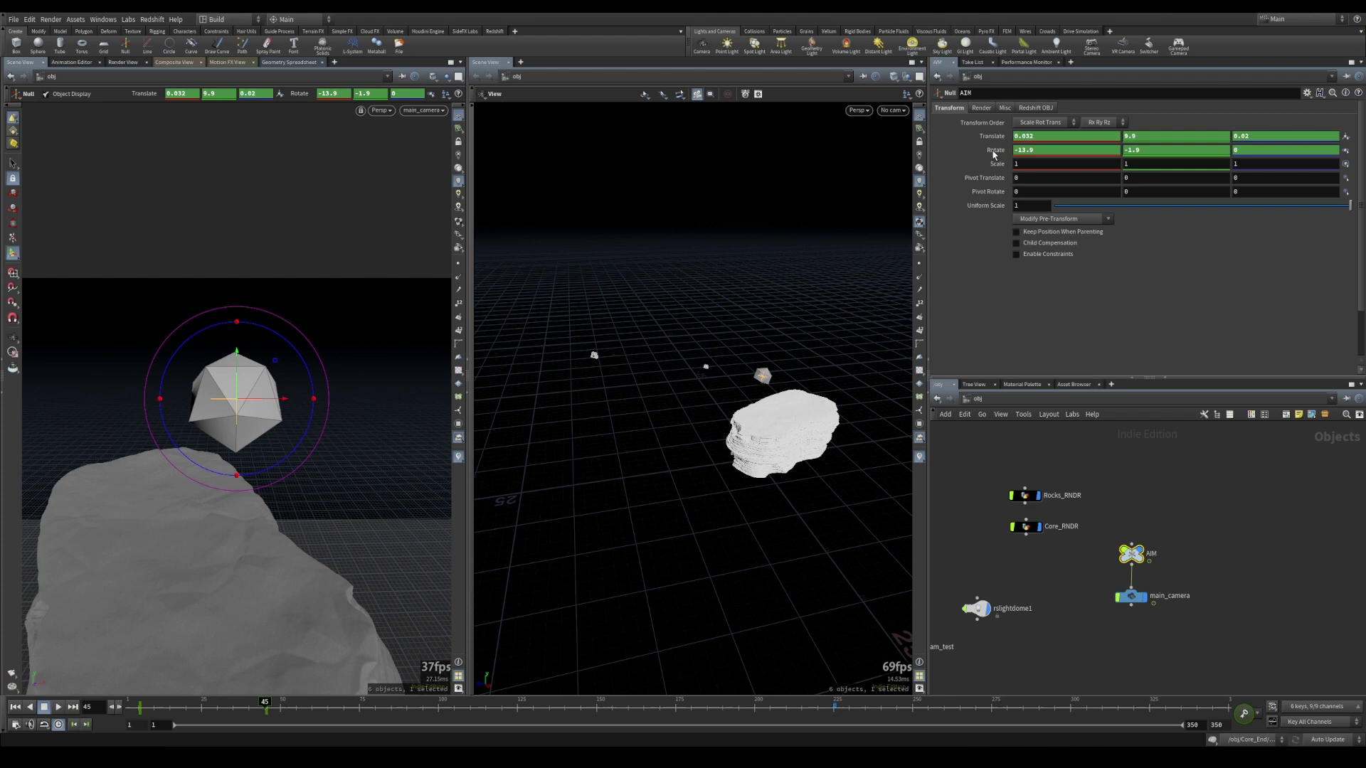
- Key main_camera's Z translate at frame 50
{"action": "mouse_move", "coordinate": [267, 704]}
{"action": "left_mouse_down"}
{"action": "mouse_move", "coordinate": [331, 704]}
{"action": "mouse_move", "coordinate": [273, 712]}
{"action": "left_mouse_up"}
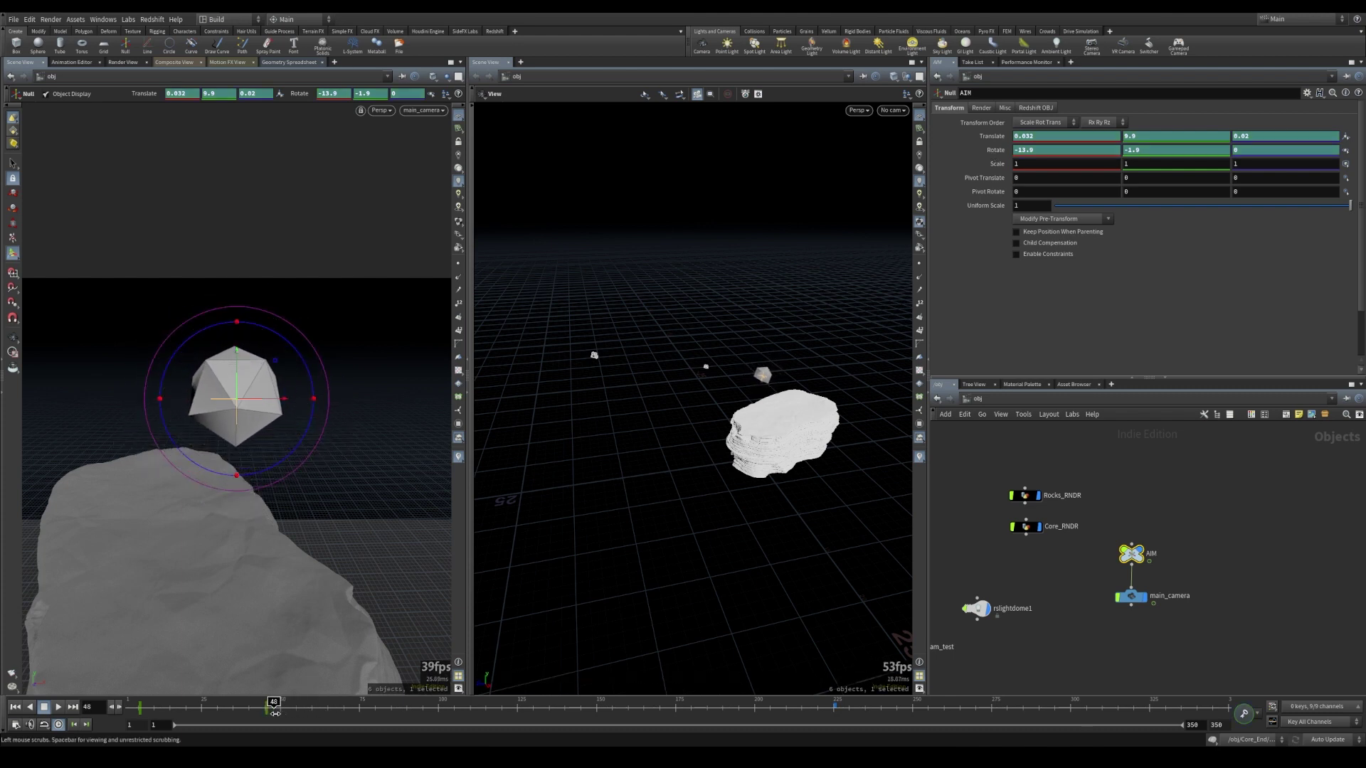
{"action": "left_click", "coordinate": [1129, 599]}
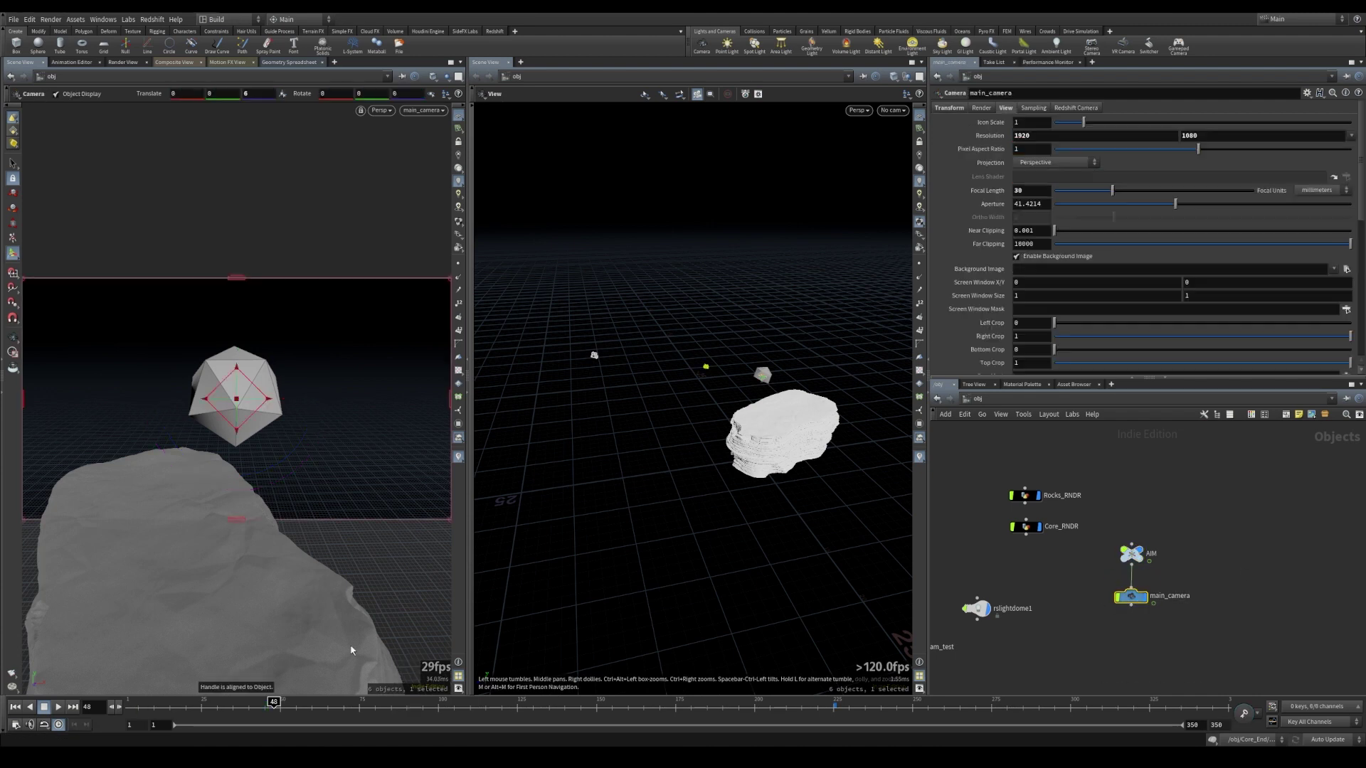
{"action": "left_click_drag", "start_coordinate": [275, 708], "coordinate": [280, 708]}
{"action": "left_click", "coordinate": [950, 108]}
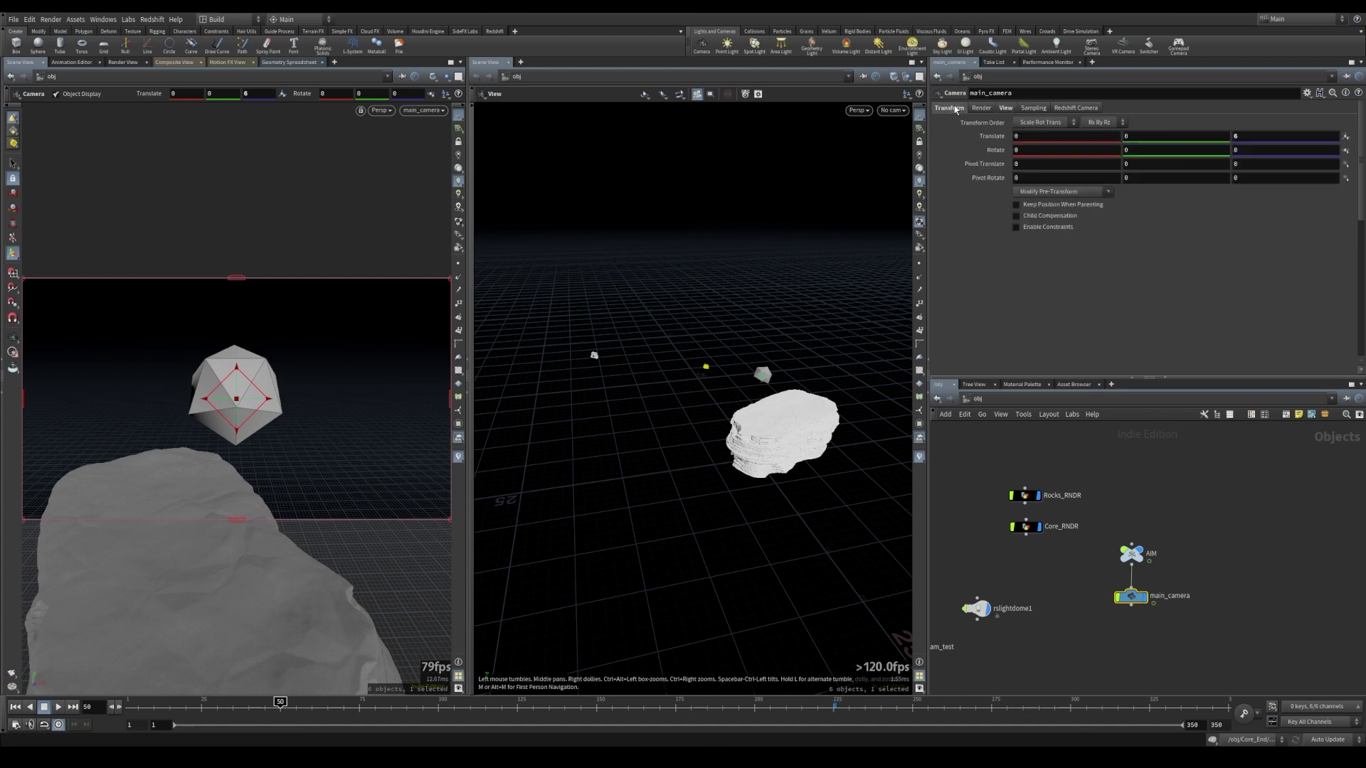
{"action": "left_click", "coordinate": [1253, 135], "text": "alt"}
- Pull main_camera back to a Z translate of about 9.2 at frame 90, and key that value there and at frame 200
{"action": "mouse_move", "coordinate": [394, 708]}
{"action": "left_mouse_down"}
{"action": "mouse_move", "coordinate": [371, 709]}
{"action": "mouse_move", "coordinate": [407, 704]}
{"action": "left_mouse_up"}
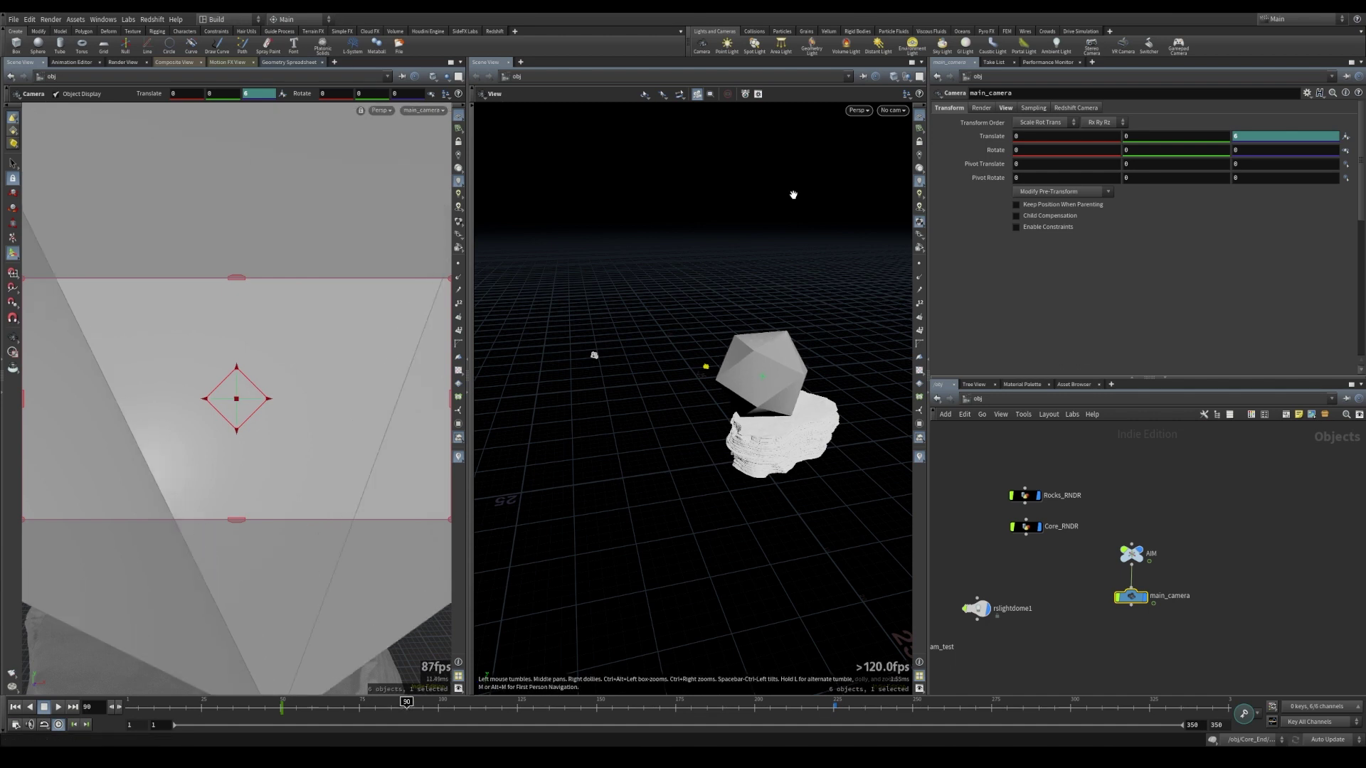
{"action": "mouse_move", "coordinate": [1264, 135]}
{"action": "middle_mouse_down"}
{"action": "mouse_move", "coordinate": [1309, 133]}
{"action": "mouse_move", "coordinate": [1266, 138]}
{"action": "middle_mouse_up"}
{"action": "left_click", "coordinate": [1264, 134], "text": "alt"}
{"action": "left_click_drag", "start_coordinate": [410, 712], "coordinate": [754, 708]}
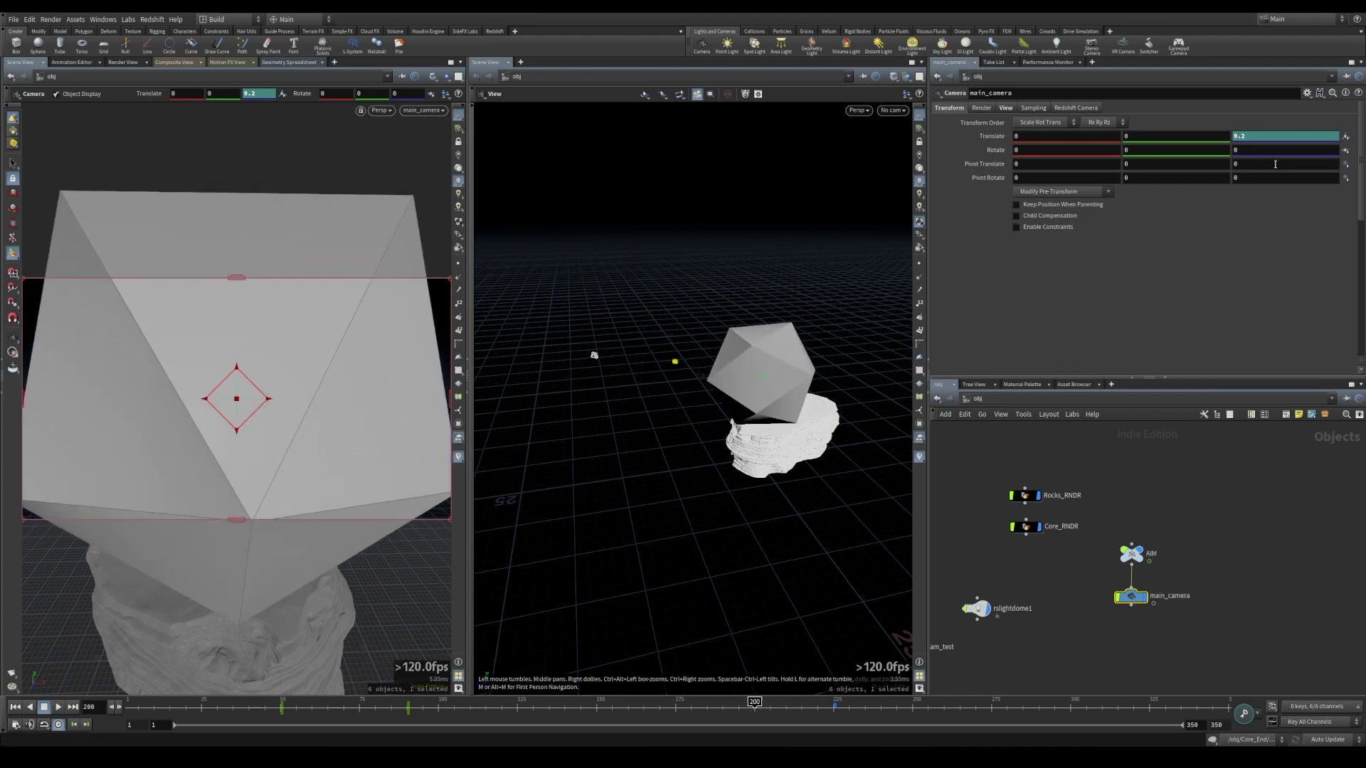
{"action": "left_click", "coordinate": [1271, 142], "text": "alt"}
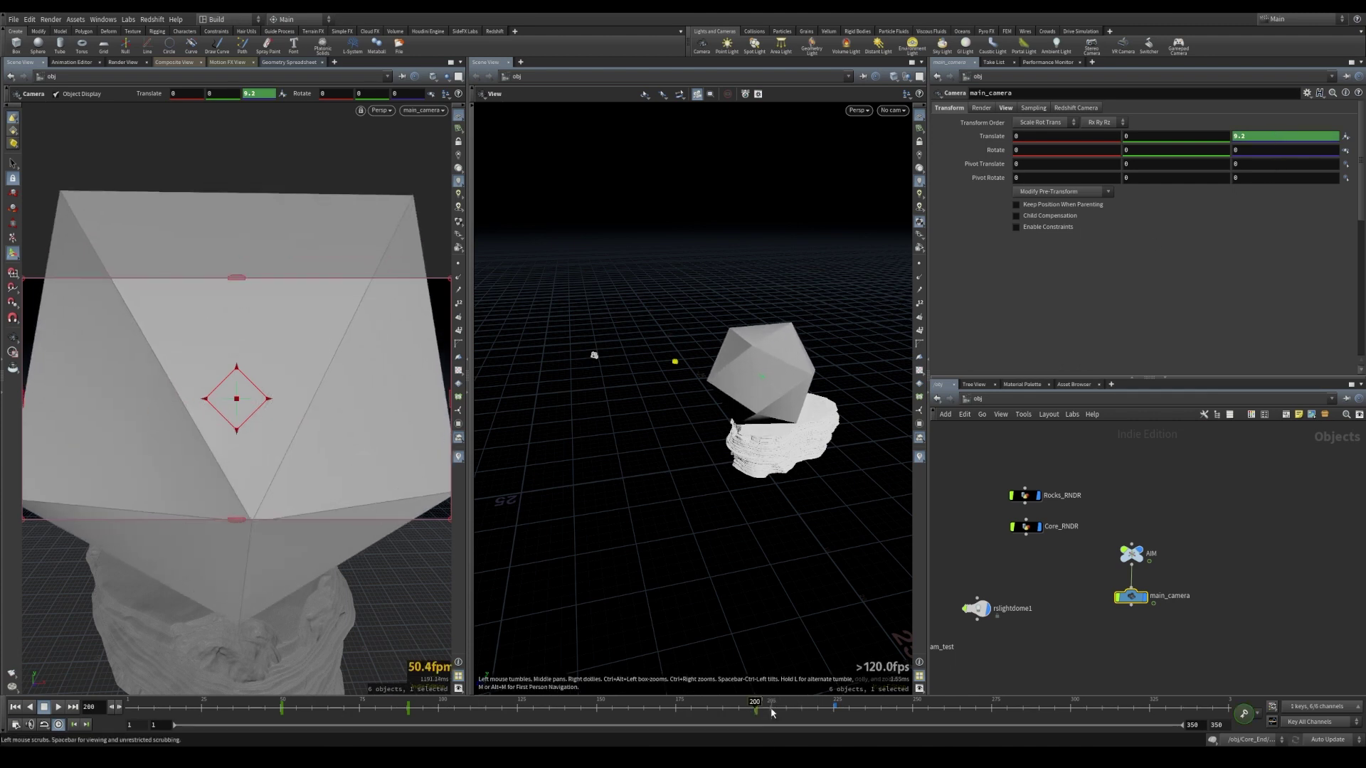
- At frame 230, set main_camera's Z translate to 6 and key it
{"action": "left_click_drag", "start_coordinate": [773, 706], "coordinate": [849, 704]}
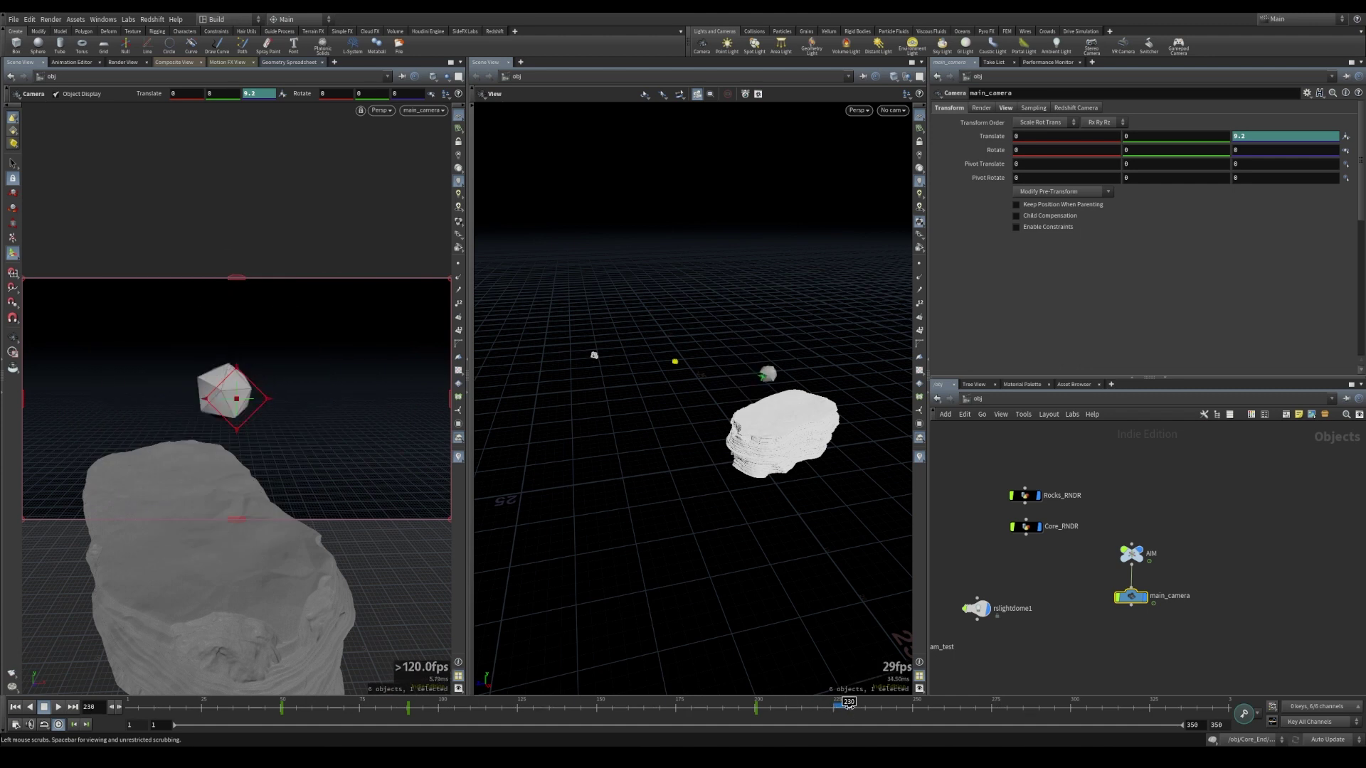
{"action": "double_click", "coordinate": [1239, 136]}
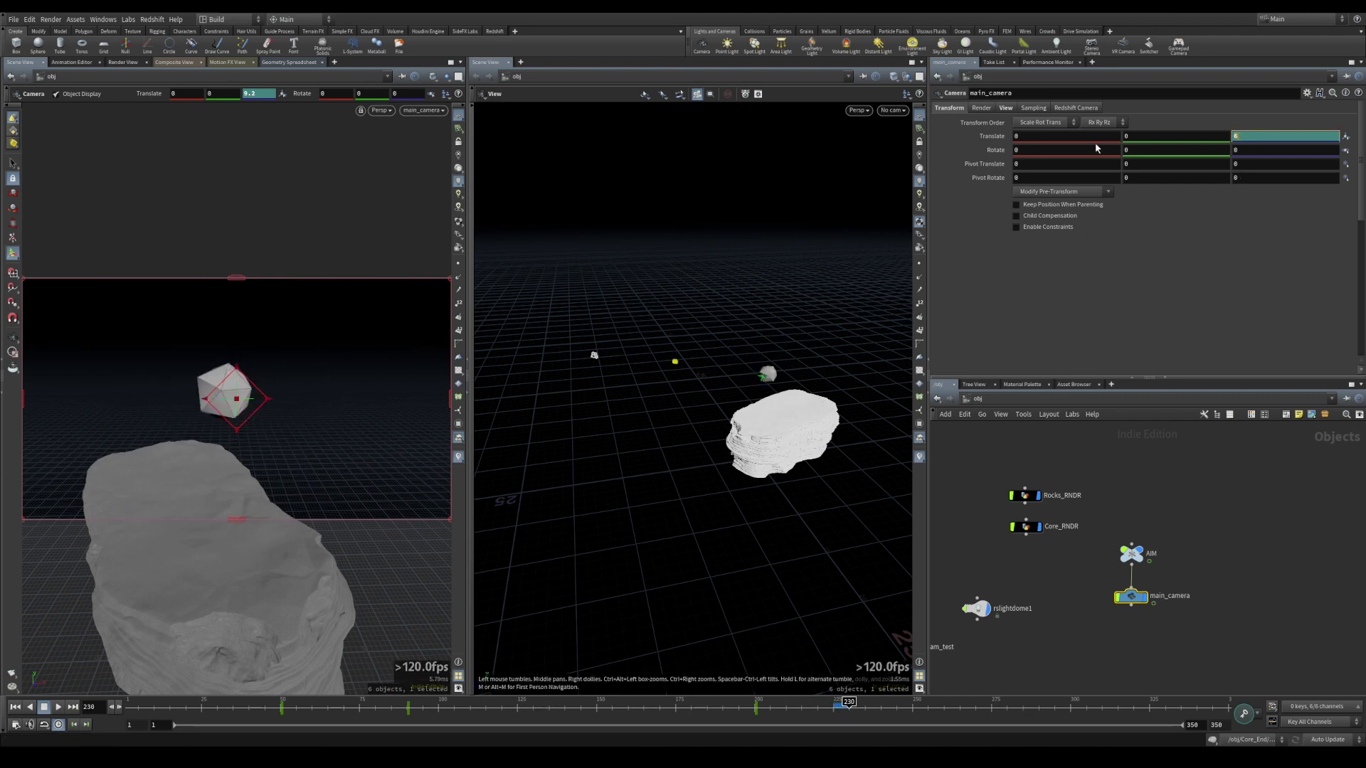
{"action": "key", "text": "Return"}
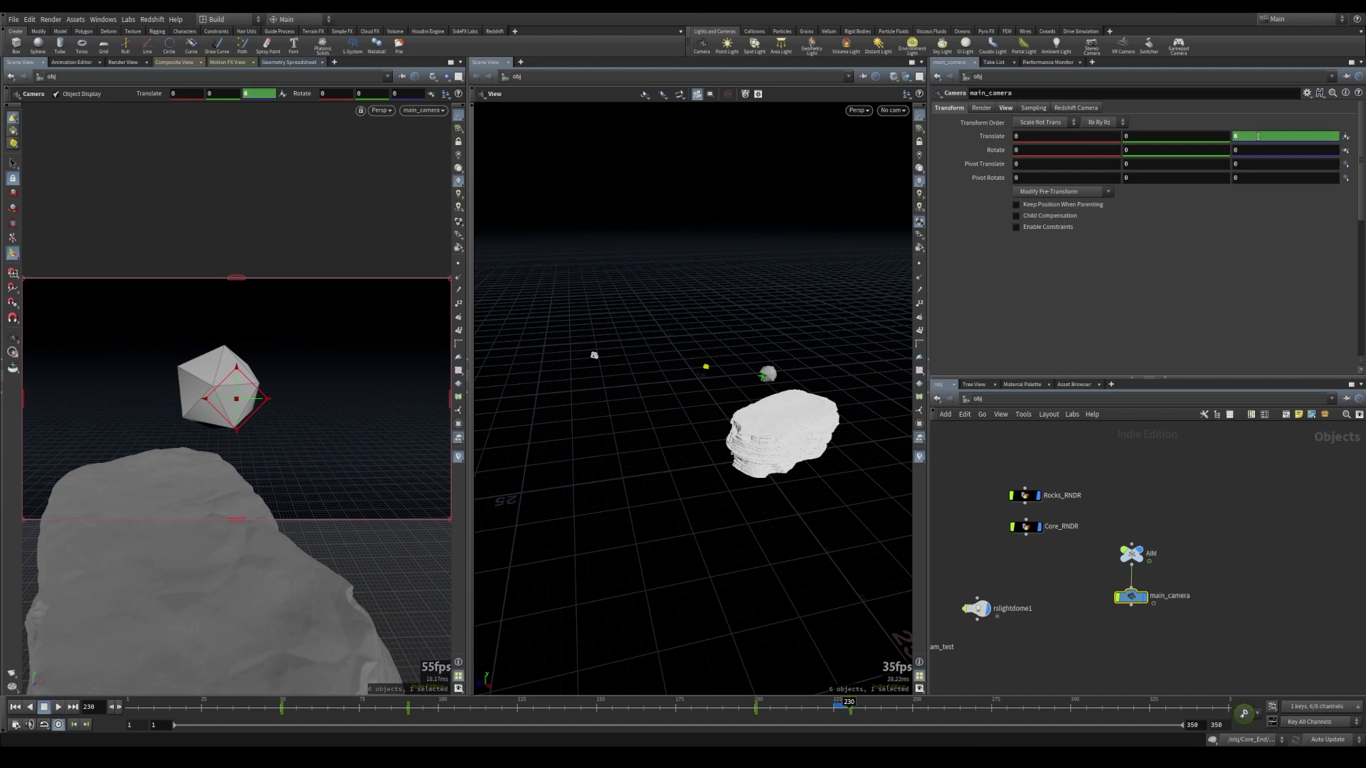
- At frame 230, set AIM's Y rotation to about 36.8 and key its rotate values
{"action": "left_click", "coordinate": [1131, 554]}
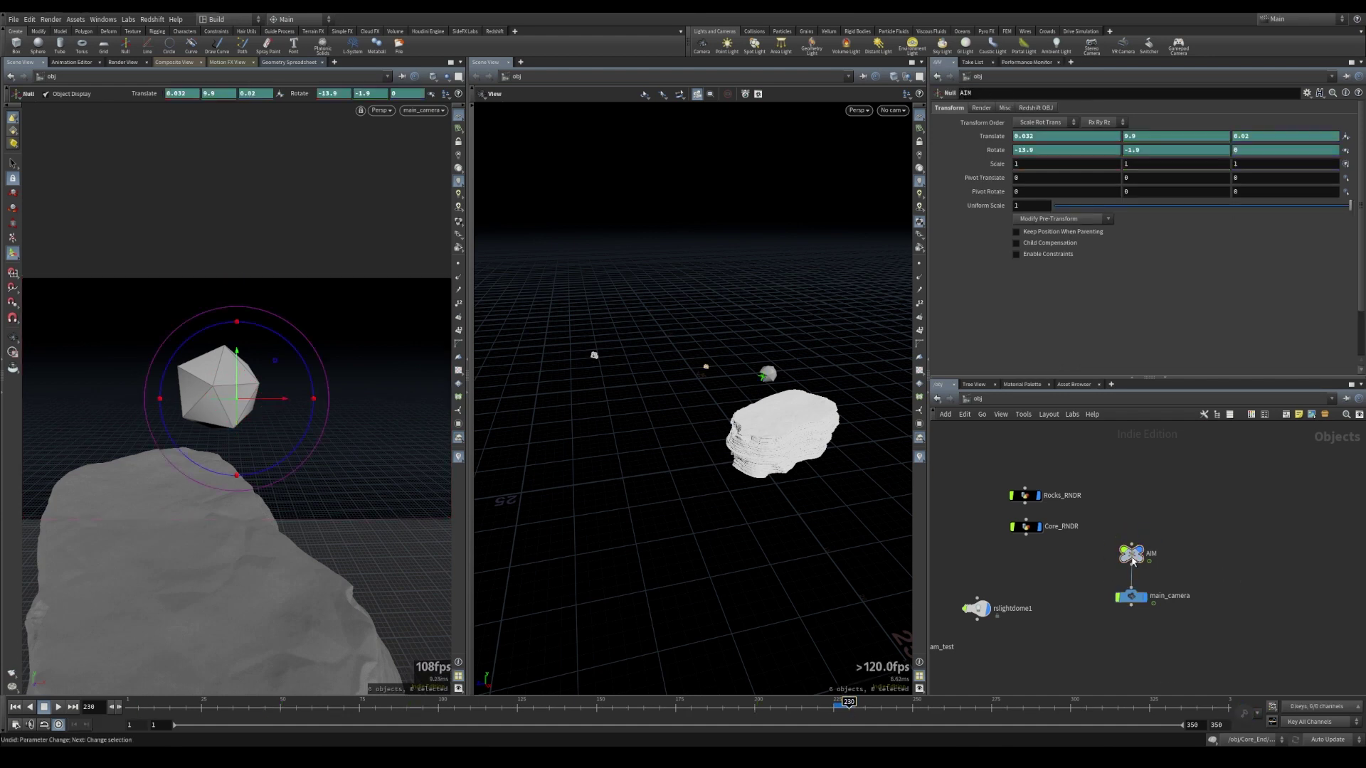
{"action": "left_click_drag", "start_coordinate": [273, 712], "coordinate": [849, 722]}
{"action": "middle_click", "coordinate": [1164, 151]}
{"action": "left_click", "coordinate": [1164, 152]}
{"action": "middle_click_drag", "start_coordinate": [1164, 152], "coordinate": [1113, 154]}
{"action": "type", "text": "36"}
{"action": "key", "text": "Return"}
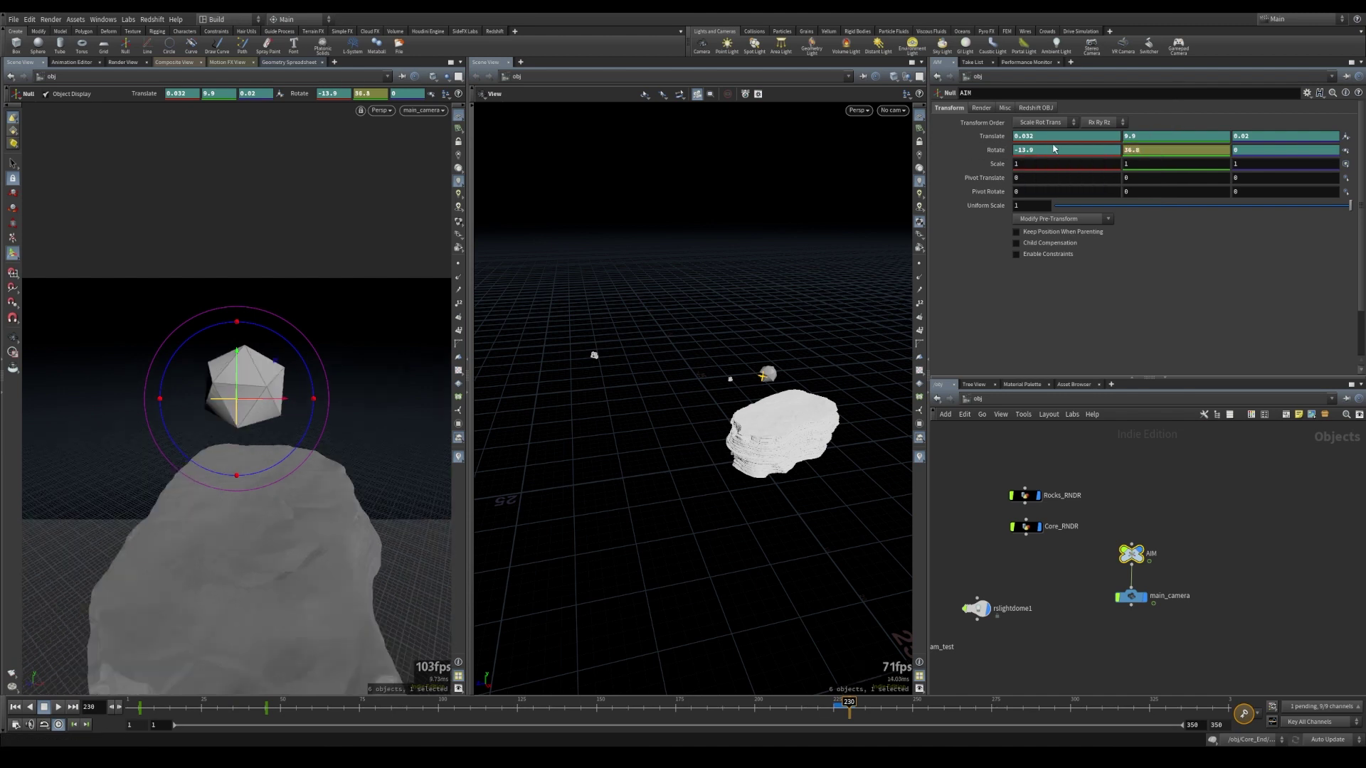
{"action": "left_click", "coordinate": [997, 151], "text": "alt"}
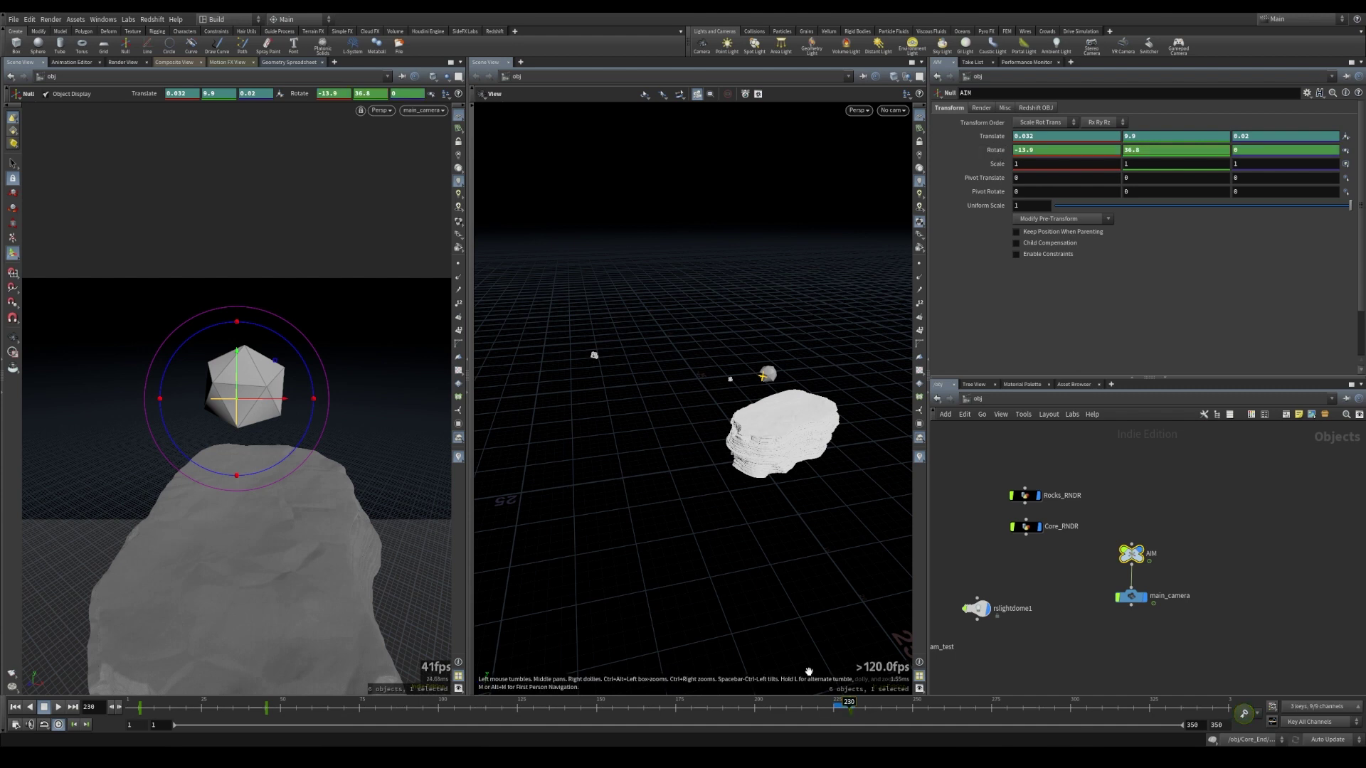
- Still at frame 230, set AIM's translate to 0.06, 10, 0.08 and key it
{"action": "mouse_move", "coordinate": [843, 706]}
{"action": "left_mouse_down"}
{"action": "mouse_move", "coordinate": [330, 717]}
{"action": "mouse_move", "coordinate": [849, 708]}
{"action": "left_mouse_up"}
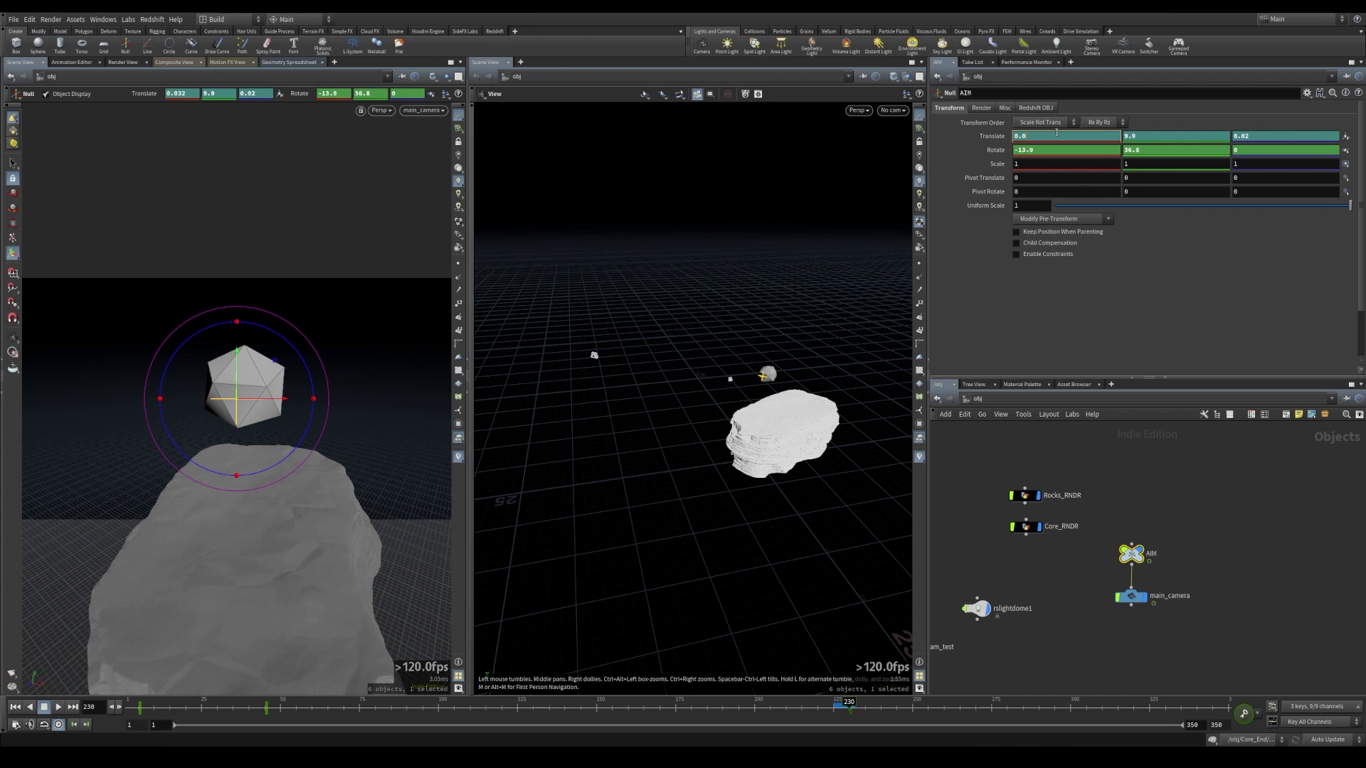
{"action": "type", "text": "6"}
{"action": "key", "text": "Return"}
{"action": "double_click", "coordinate": [1158, 136]}
{"action": "type", "text": "10"}
{"action": "key", "text": "Return"}
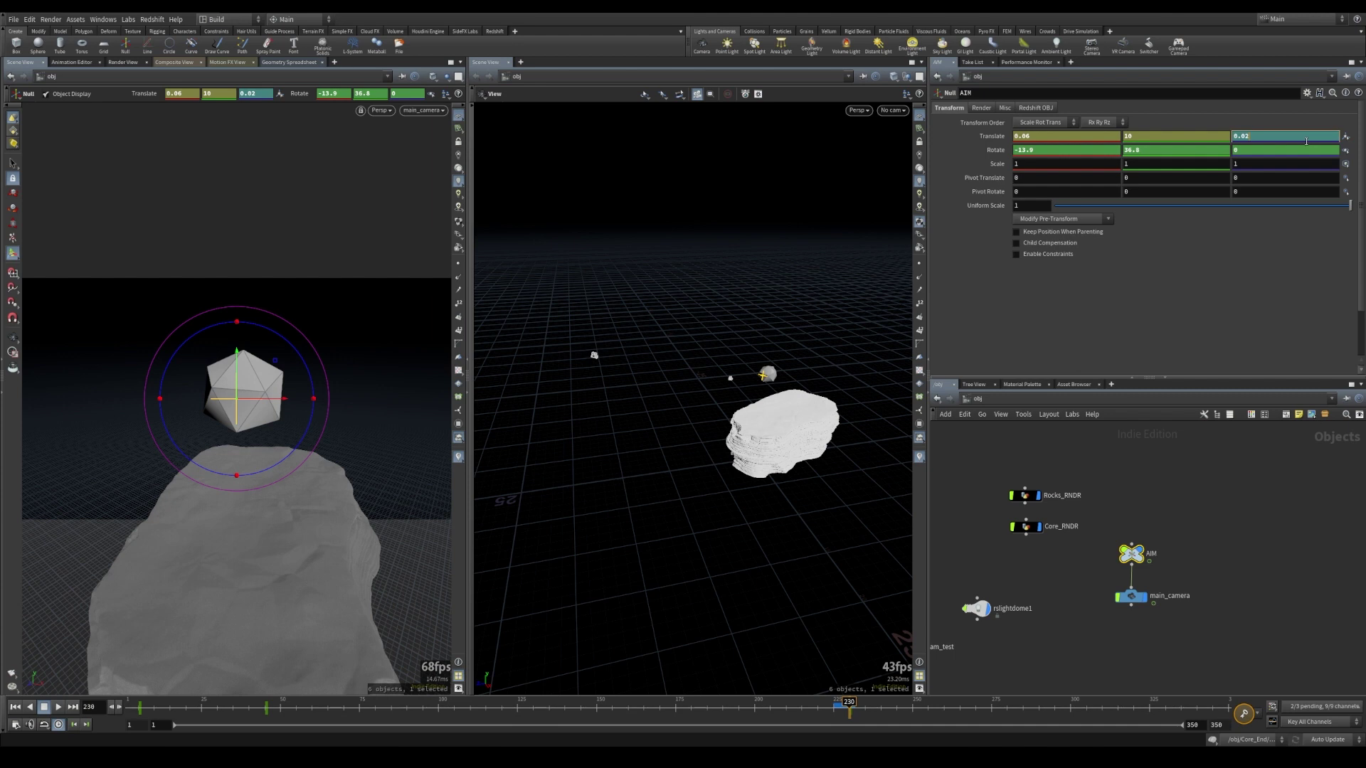
{"action": "type", "text": "8"}
{"action": "key", "text": "Return"}
{"action": "left_click", "coordinate": [993, 137], "text": "alt"}
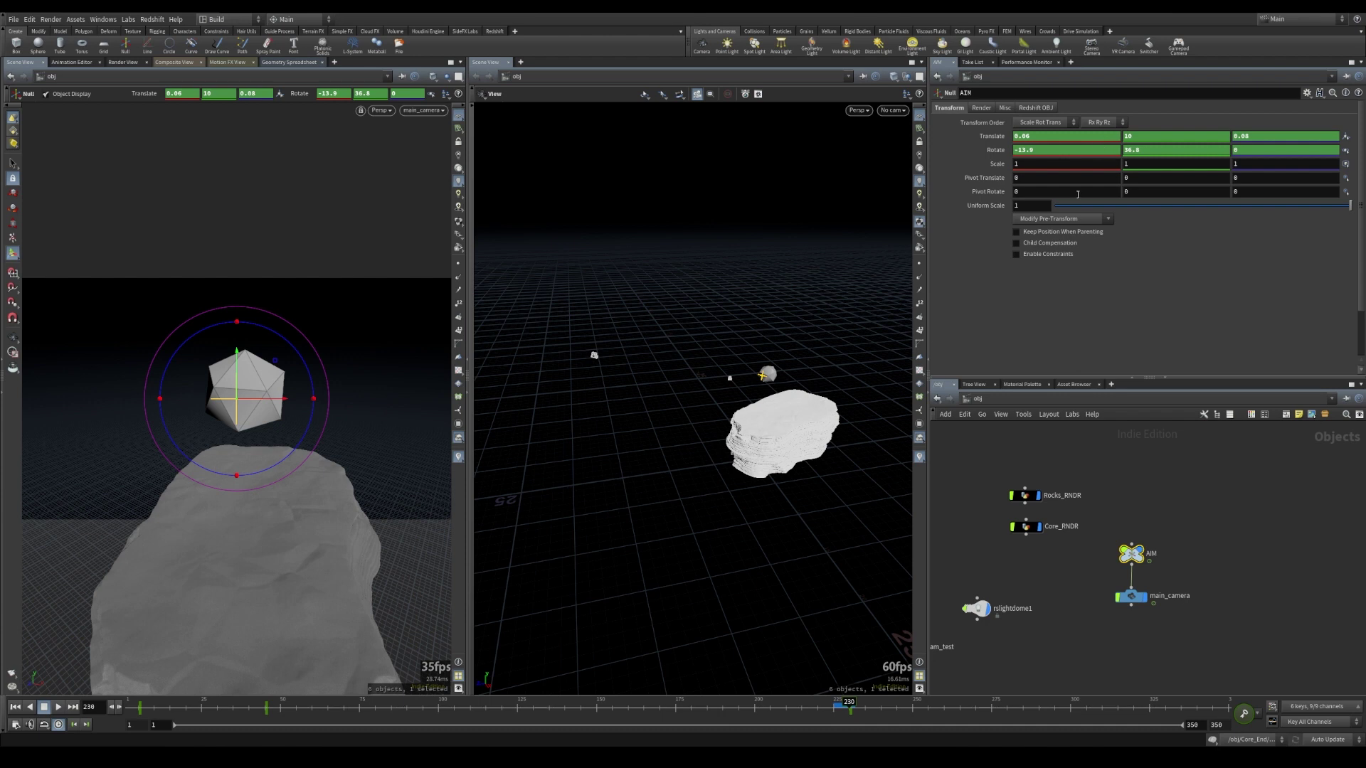
- At frame 250, lower AIM toward the landing core with translate -2, 5.55, -3 and key it
{"action": "left_click", "coordinate": [856, 706]}
{"action": "left_click_drag", "start_coordinate": [856, 706], "coordinate": [912, 711]}
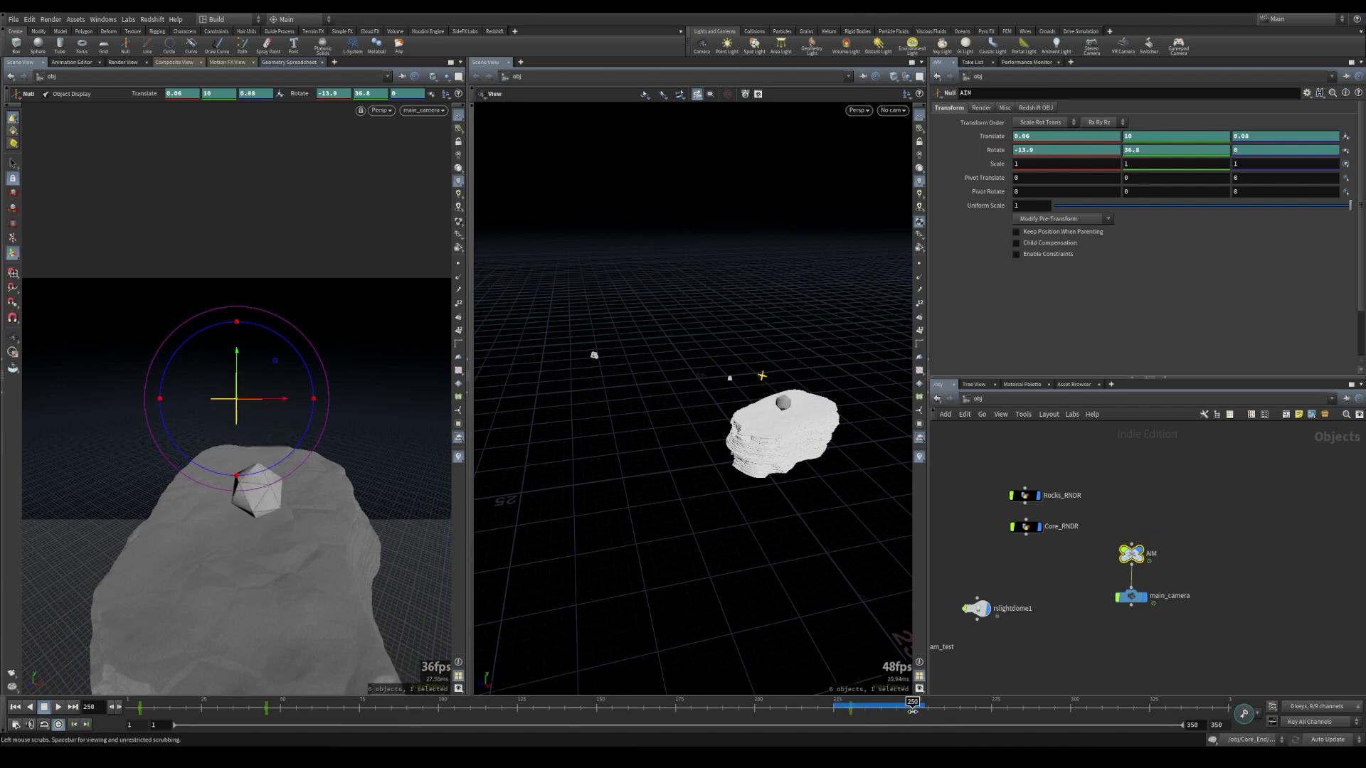
{"action": "middle_click_drag", "start_coordinate": [1046, 139], "coordinate": [957, 143]}
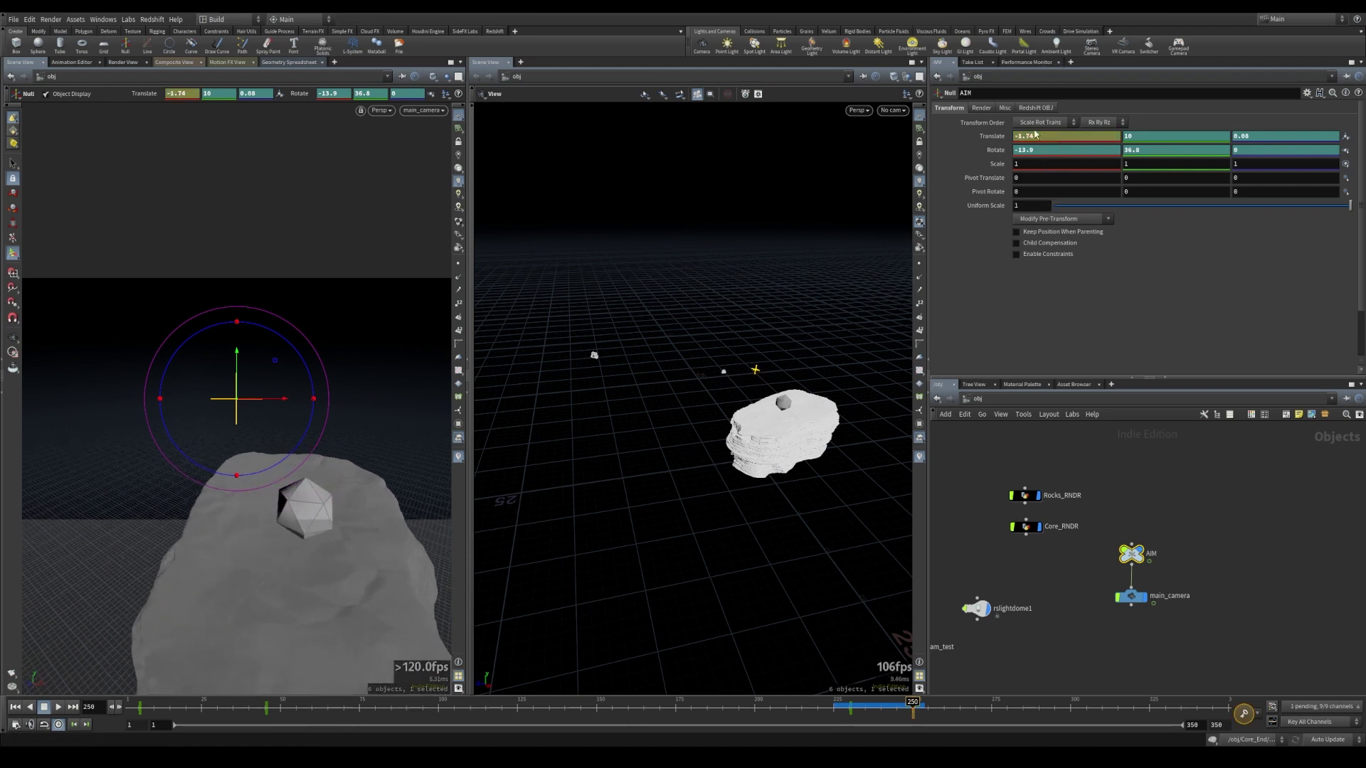
{"action": "type", "text": "-"}
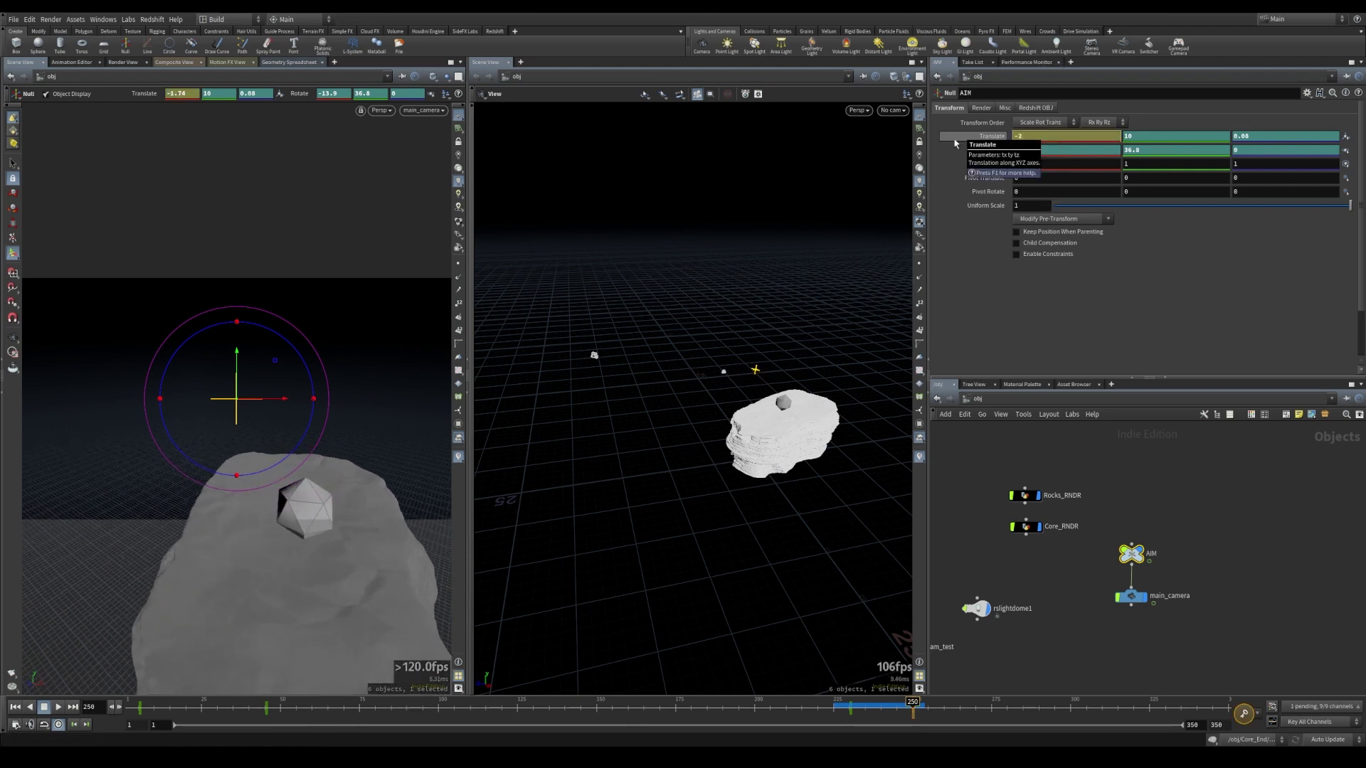
{"action": "type", "text": "2"}
{"action": "key", "text": "Return"}
{"action": "middle_click_drag", "start_coordinate": [1144, 136], "coordinate": [967, 147]}
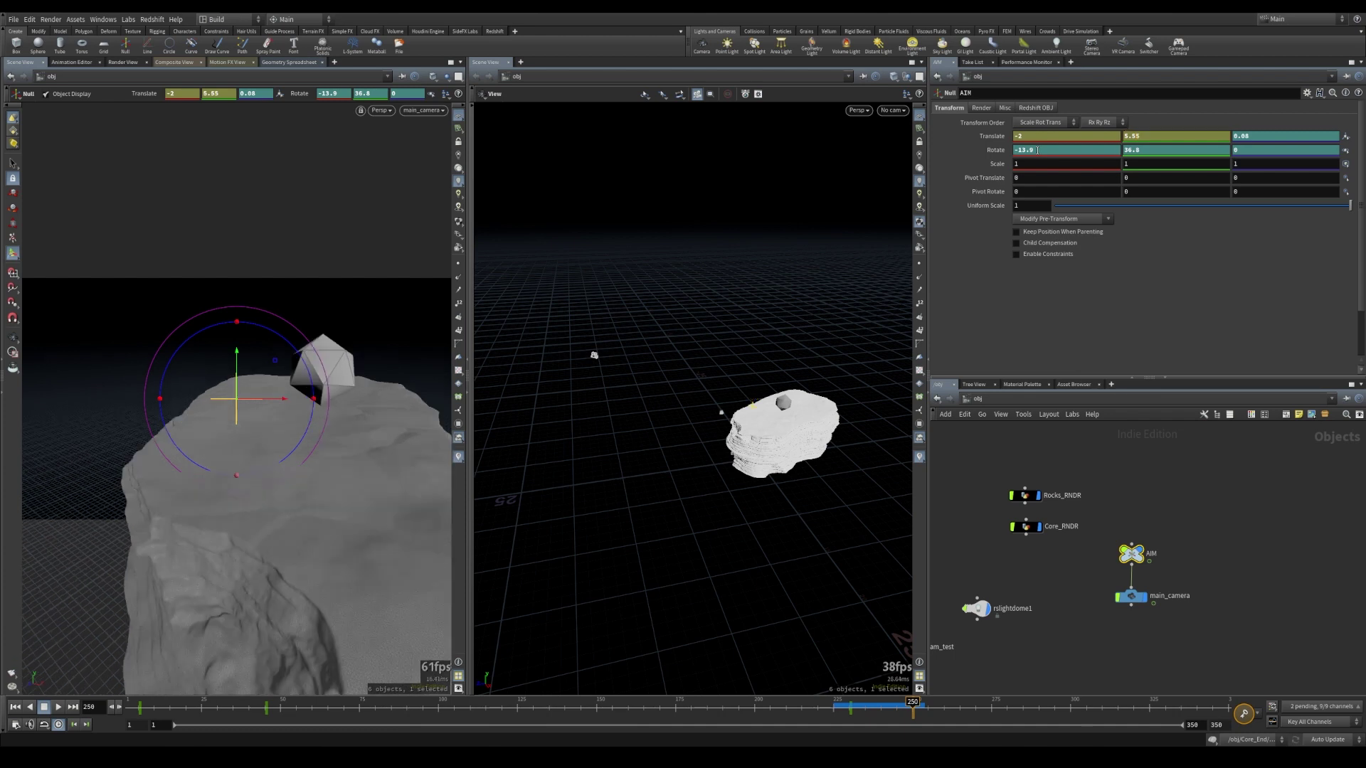
{"action": "middle_click_drag", "start_coordinate": [1263, 136], "coordinate": [1052, 151]}
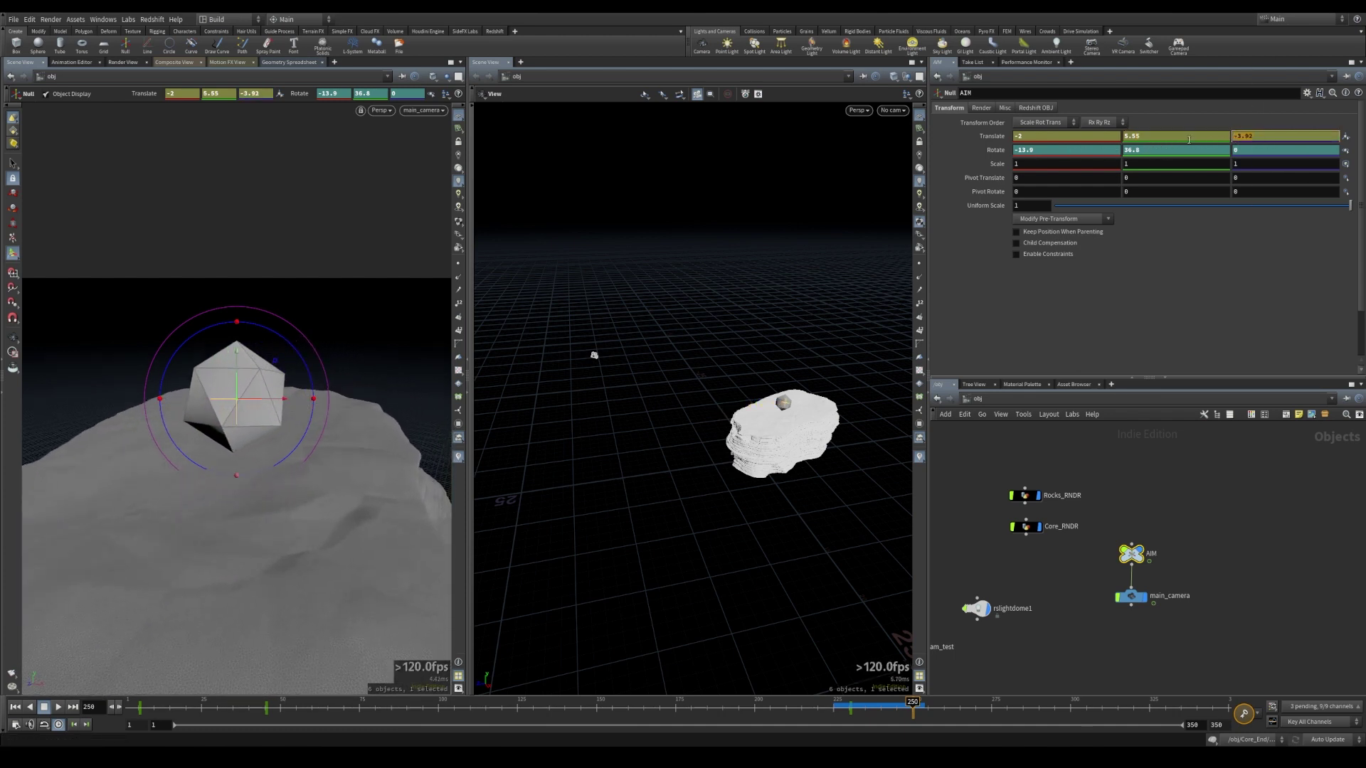
{"action": "type", "text": "-3"}
{"action": "key", "text": "Return"}
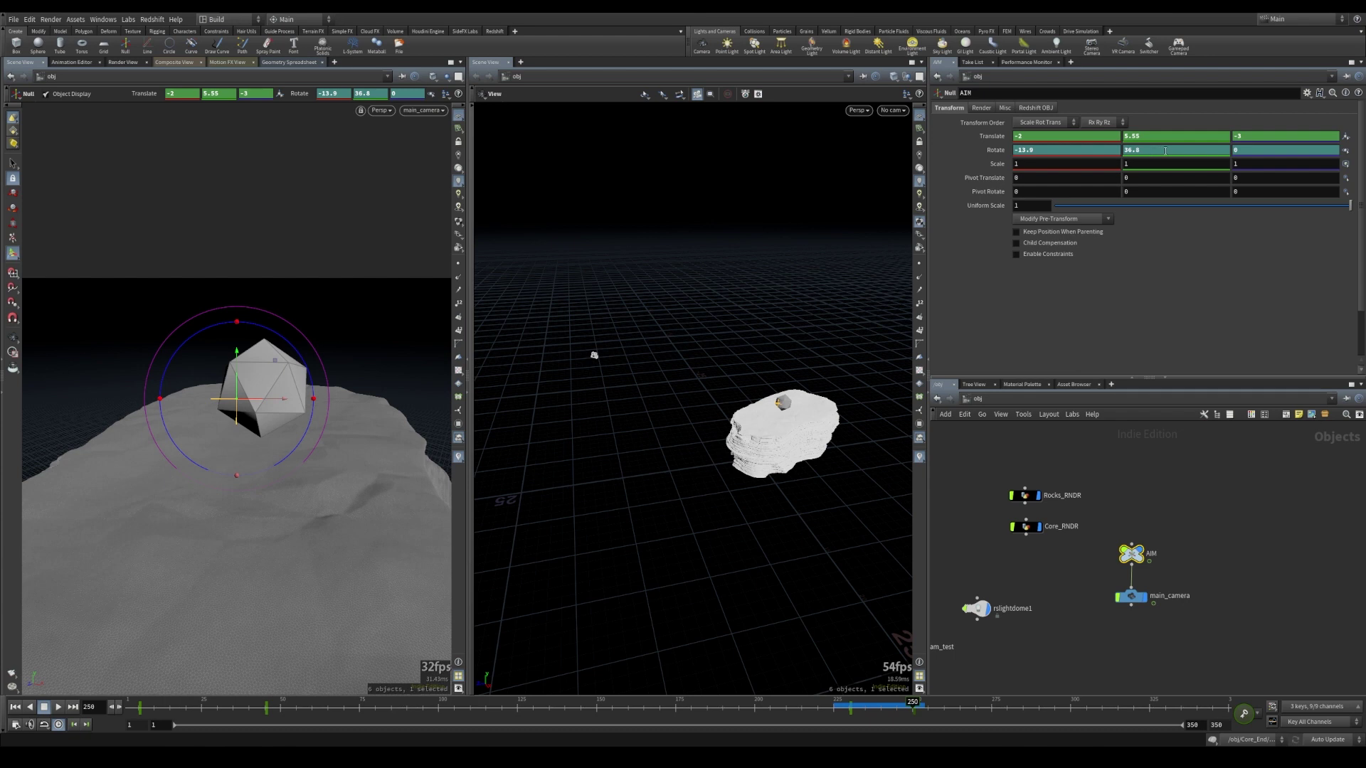
- At frame 300, centre AIM on the rolling core with translate -4.3, 5.2, -7 and key it
{"action": "left_click_drag", "start_coordinate": [900, 713], "coordinate": [993, 709]}
{"action": "right_click_drag", "start_coordinate": [839, 430], "coordinate": [968, 417]}
{"action": "left_click_drag", "start_coordinate": [1005, 707], "coordinate": [1067, 704]}
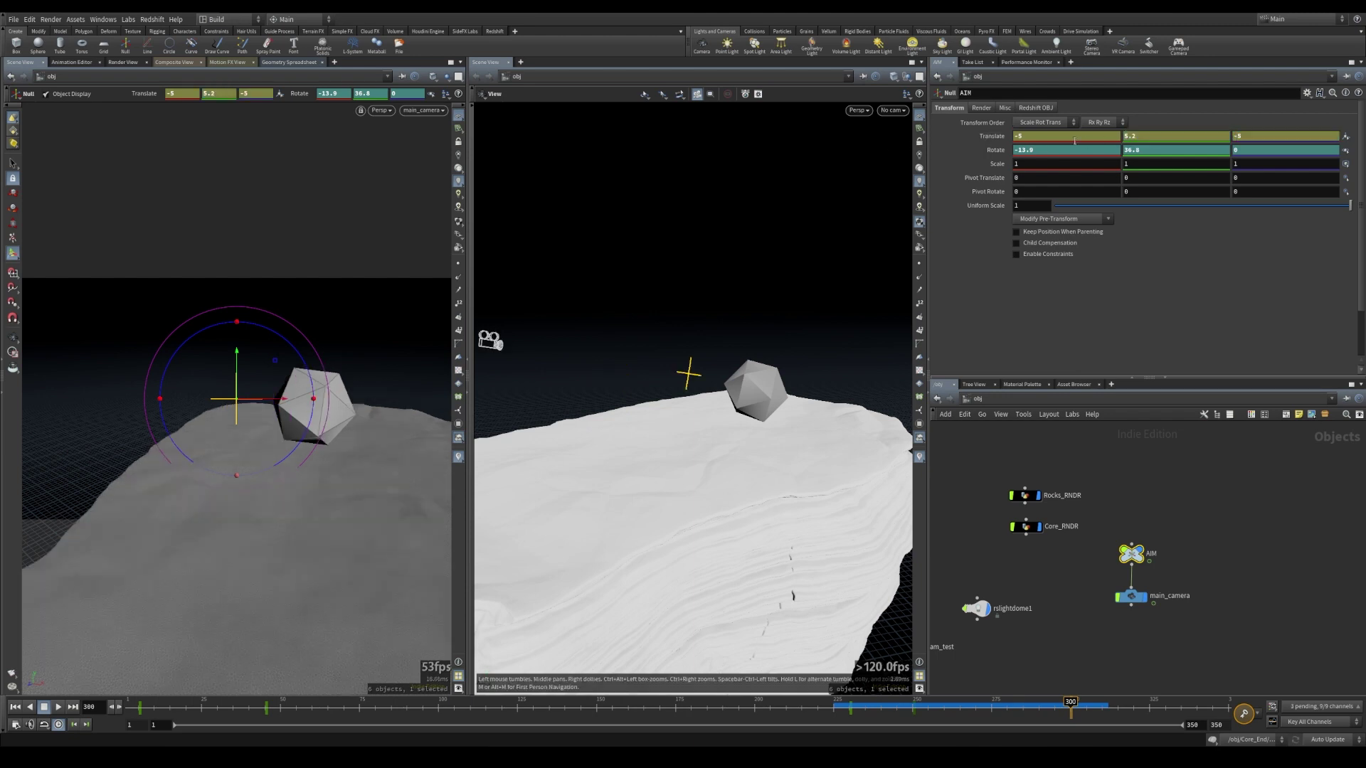
{"action": "left_click_drag", "start_coordinate": [285, 403], "coordinate": [375, 390]}
{"action": "key", "text": "r"}
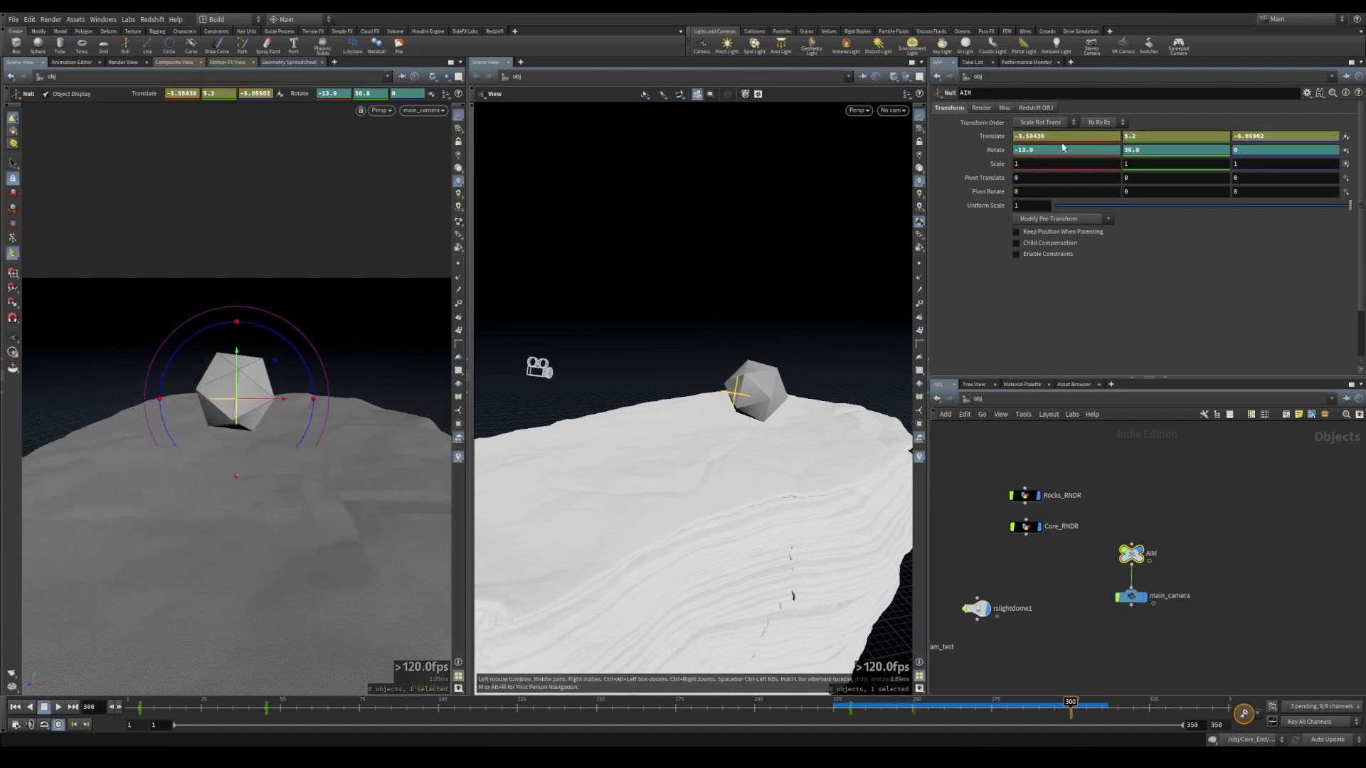
{"action": "type", "text": "-3.5"}
{"action": "key", "text": "Return"}
{"action": "mouse_move", "coordinate": [1288, 135]}
{"action": "middle_mouse_down"}
{"action": "mouse_move", "coordinate": [1302, 137]}
{"action": "mouse_move", "coordinate": [1209, 140]}
{"action": "mouse_move", "coordinate": [1289, 139]}
{"action": "middle_mouse_up"}
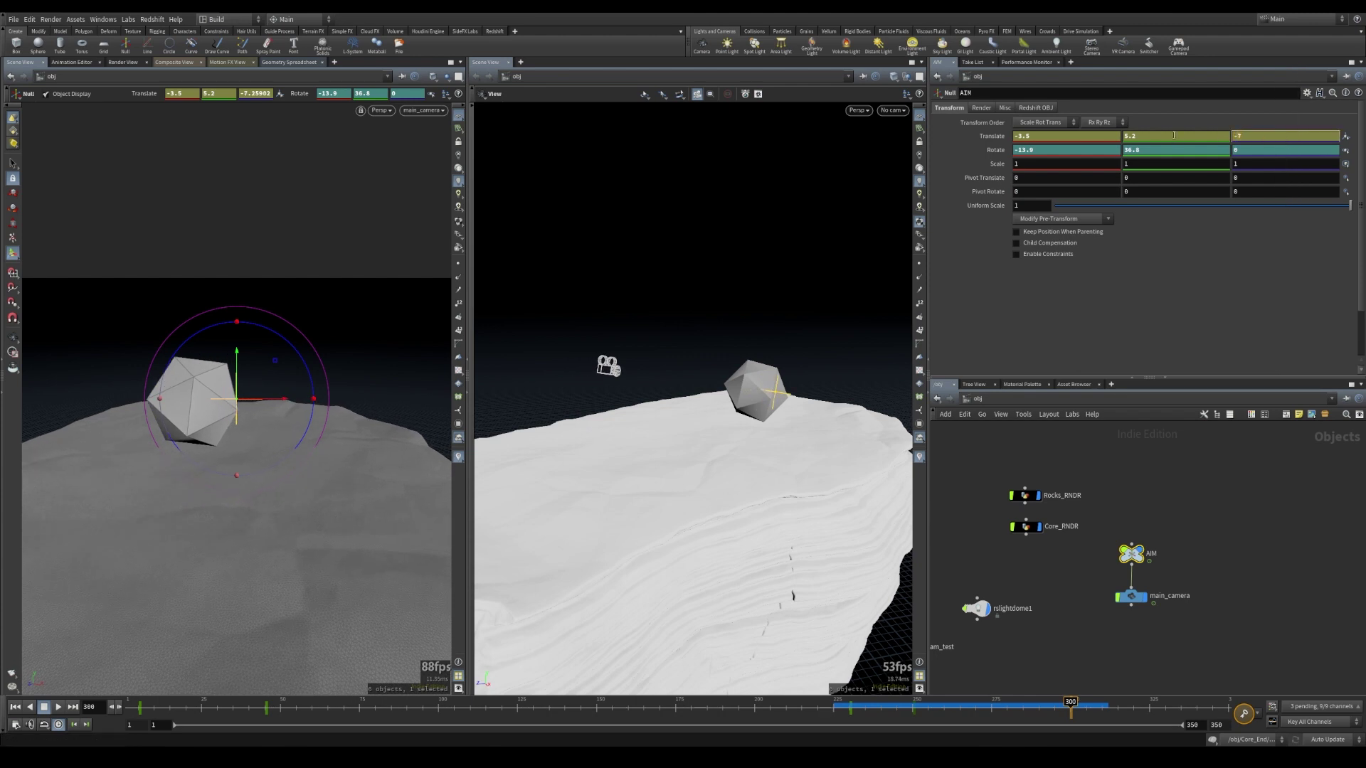
{"action": "key", "text": "Return"}
{"action": "middle_click_drag", "start_coordinate": [1029, 140], "coordinate": [993, 141]}
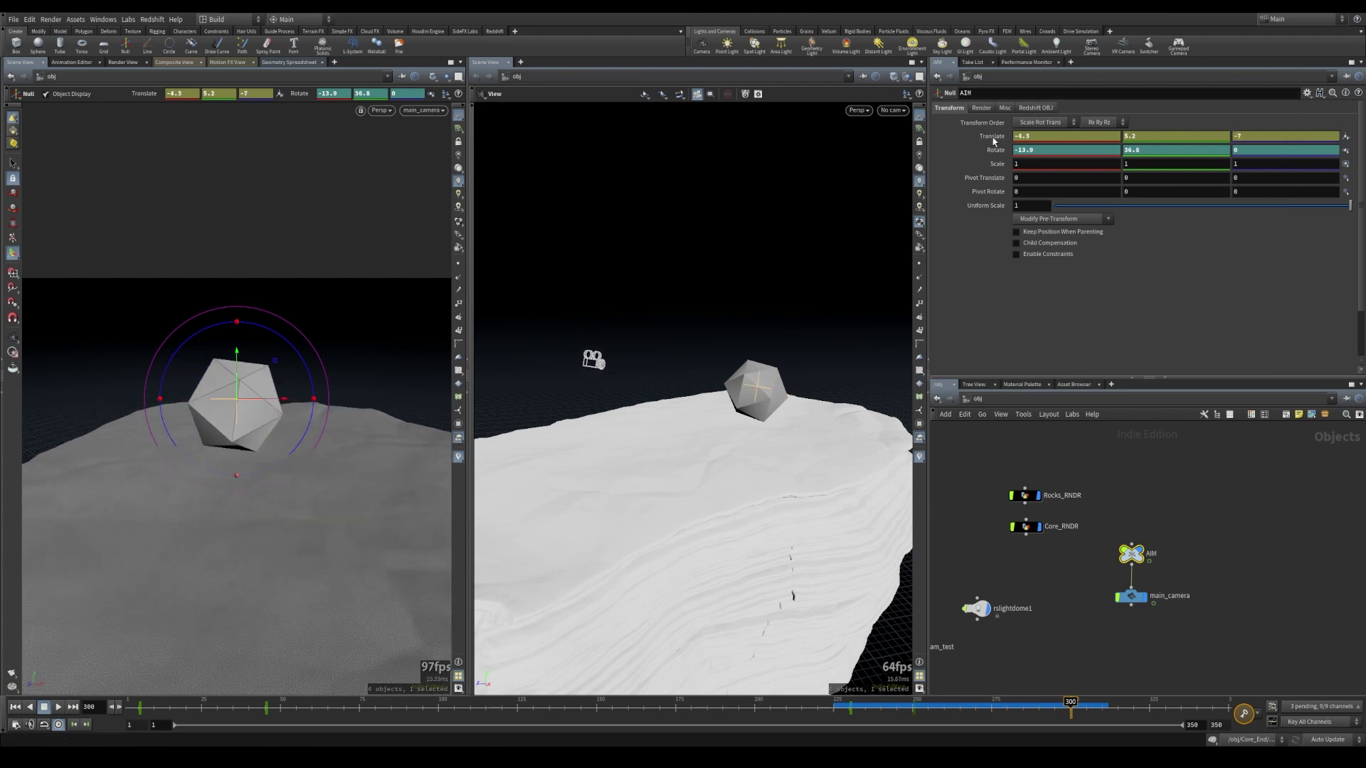
- Recentre AIM on the core at frame 250, with X about -1.57 and Z about -3.32, and key rotation -41.7, 65, -12.8 at frame 350
{"action": "left_click_drag", "start_coordinate": [986, 710], "coordinate": [912, 719]}
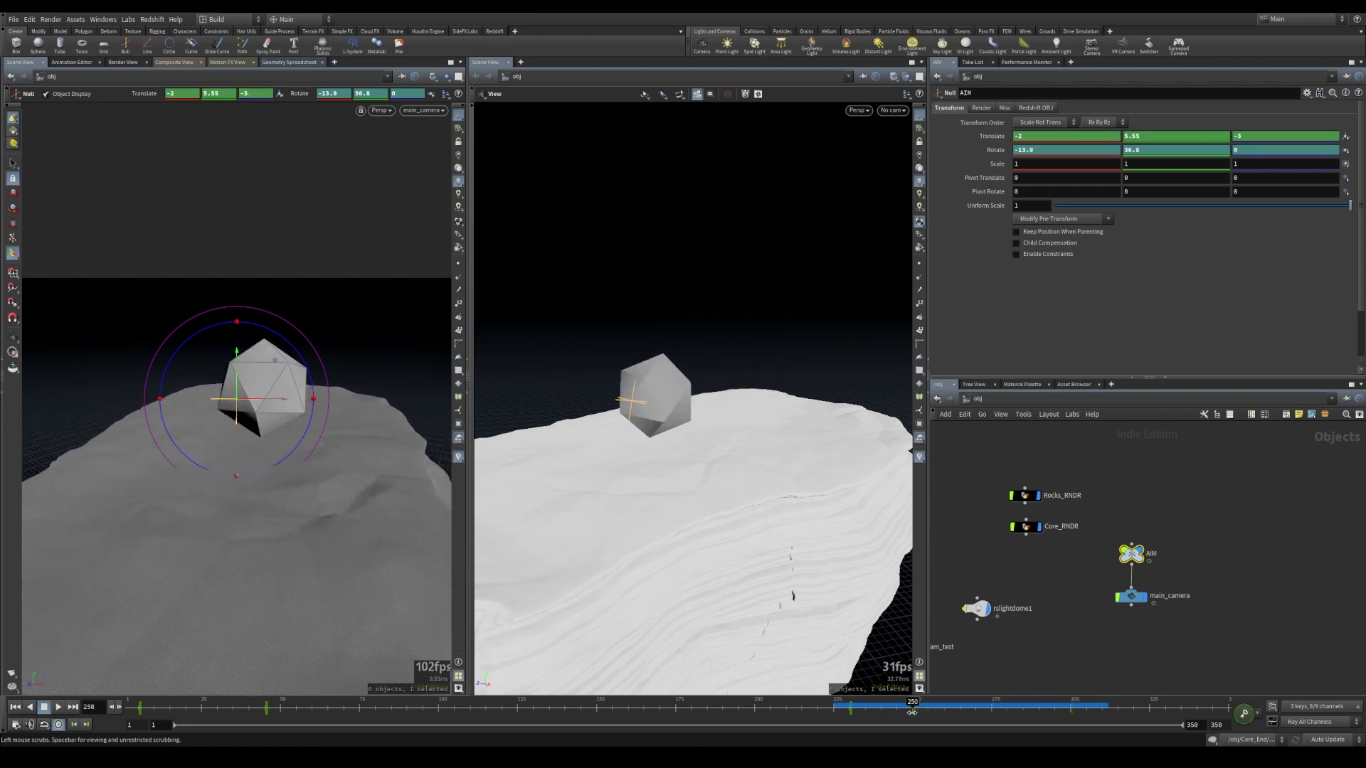
{"action": "left_click_drag", "start_coordinate": [283, 406], "coordinate": [311, 400]}
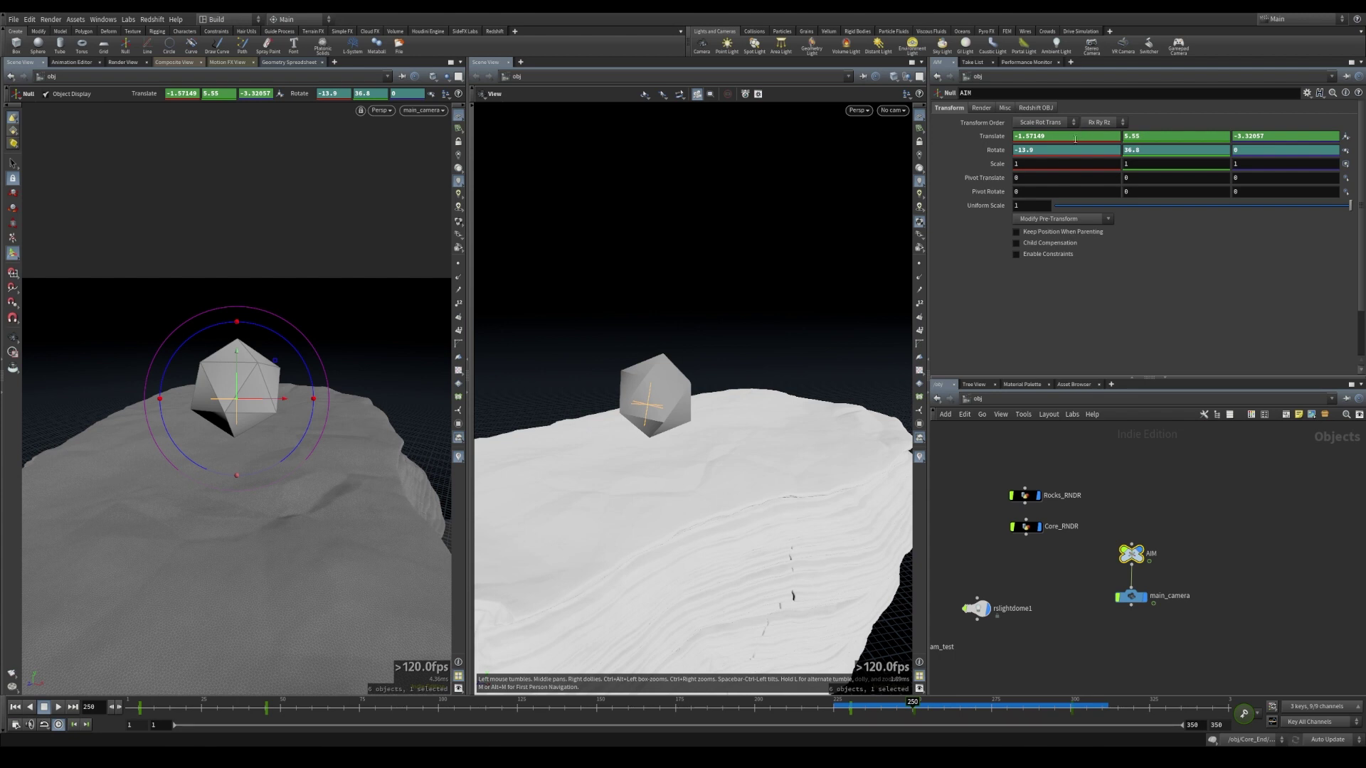
{"action": "left_click_drag", "start_coordinate": [917, 701], "coordinate": [1185, 717]}
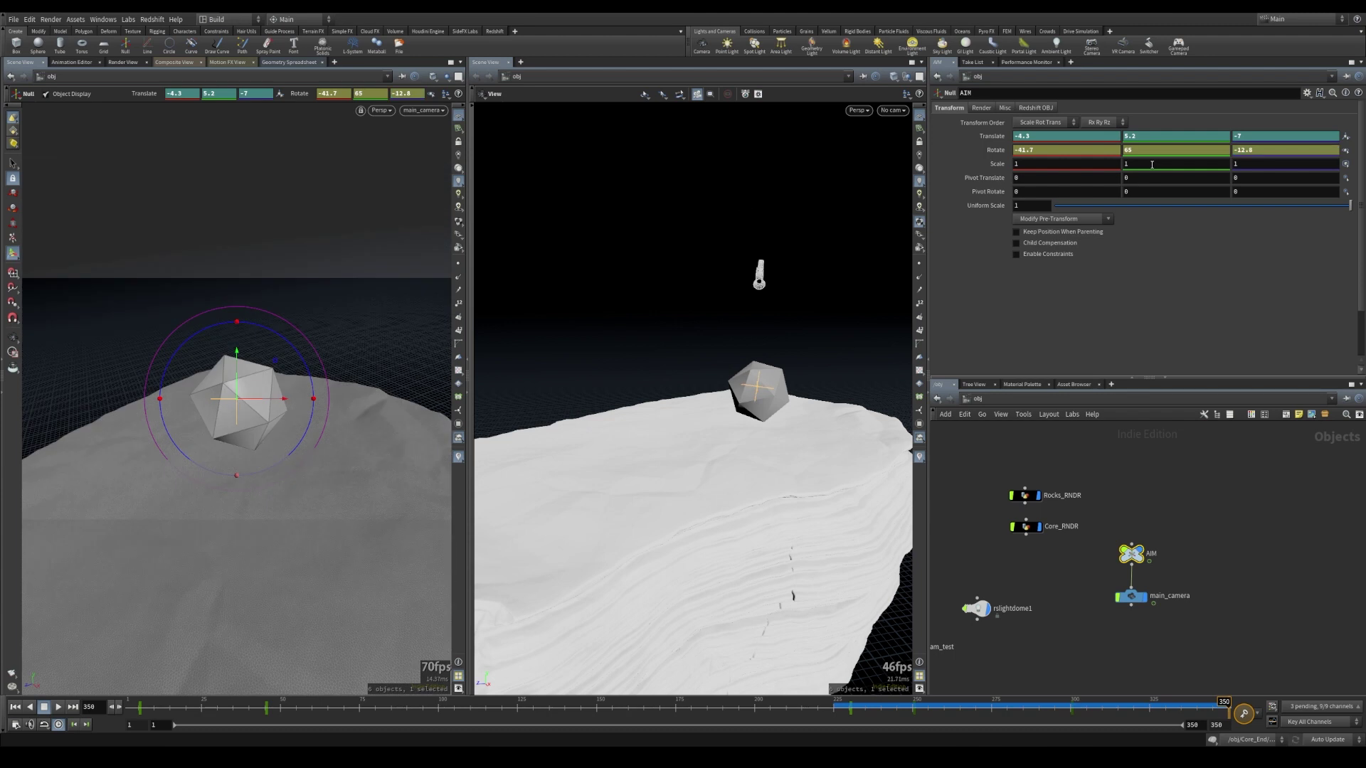
- Close the second scene view and start a flipbook of the main_camera view from frame 1 to the end of the range
{"action": "left_click_drag", "start_coordinate": [398, 708], "coordinate": [954, 711]}
{"action": "left_click", "coordinate": [508, 62]}
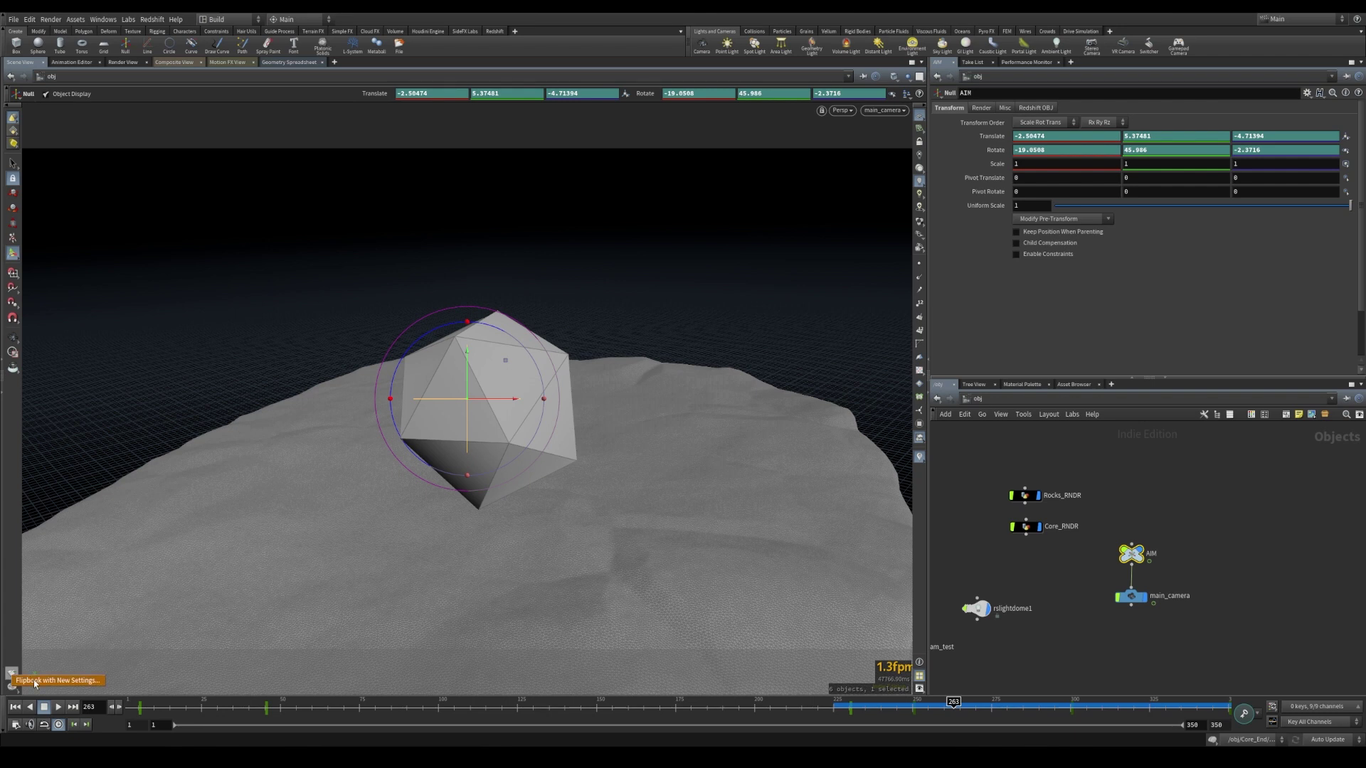
{"action": "left_click", "coordinate": [35, 681]}
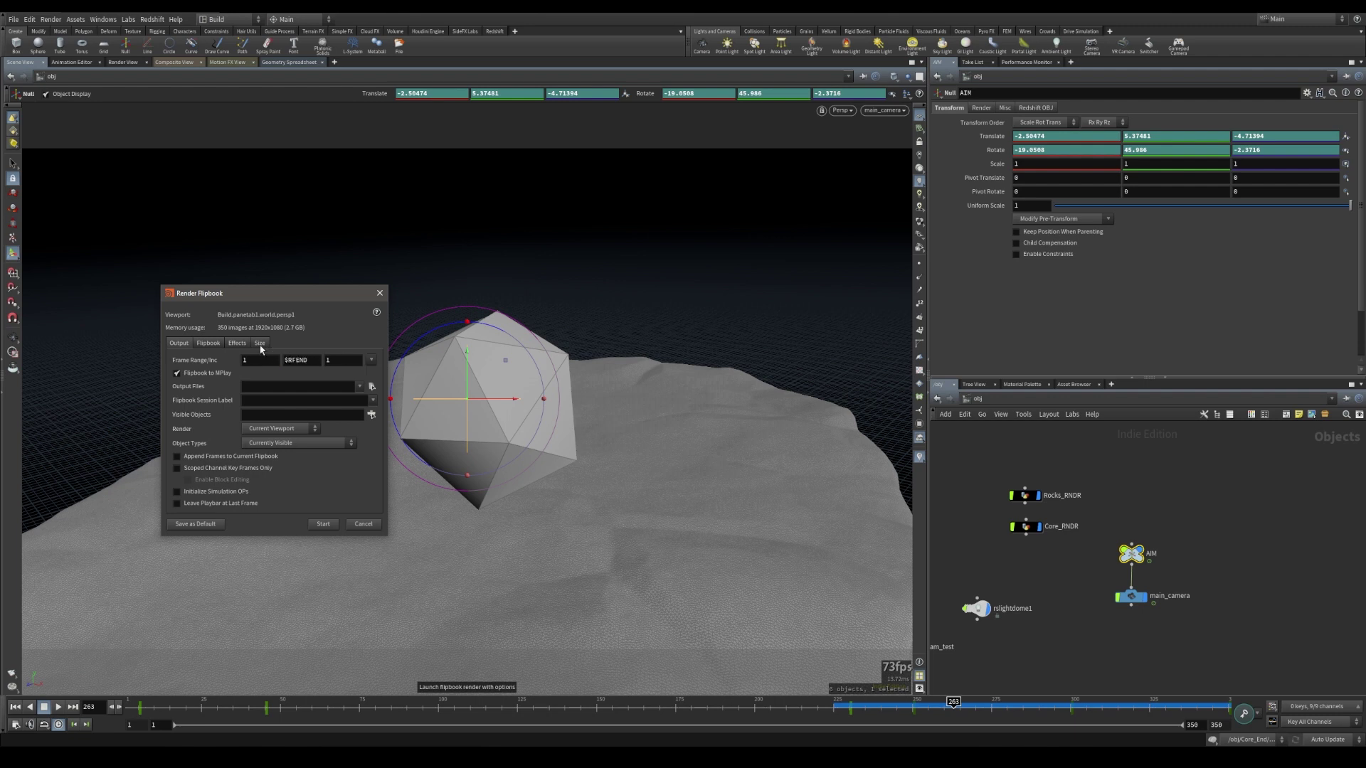
{"action": "left_click", "coordinate": [317, 526]}
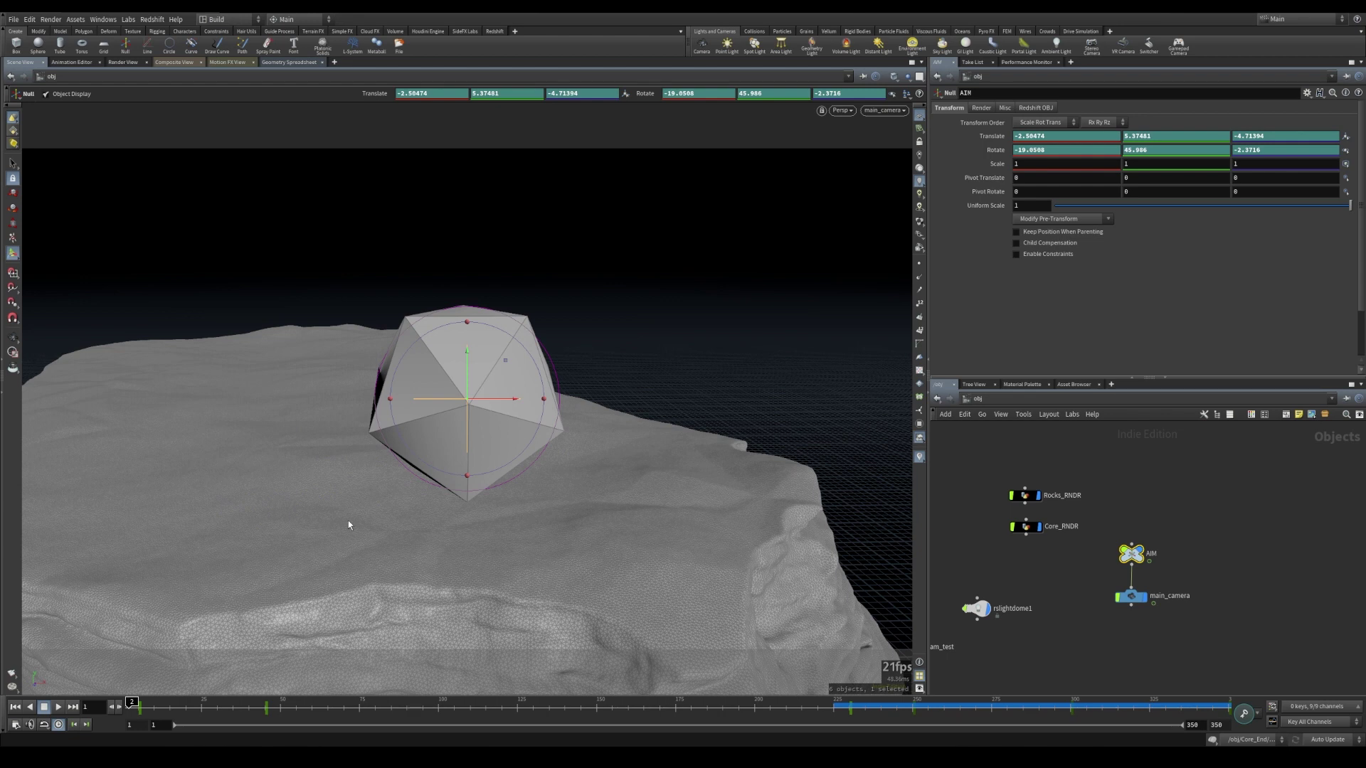